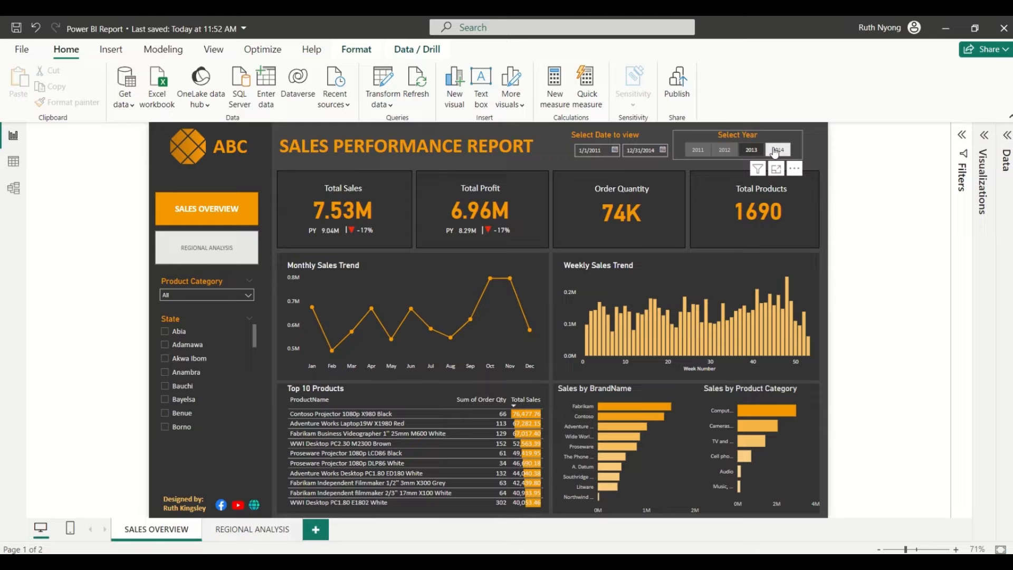
Step: Filter the sales overview to 2014 and drill the Monthly Sales Trend chart up to years and back down to months
{"action": "left_click", "coordinate": [776, 151]}
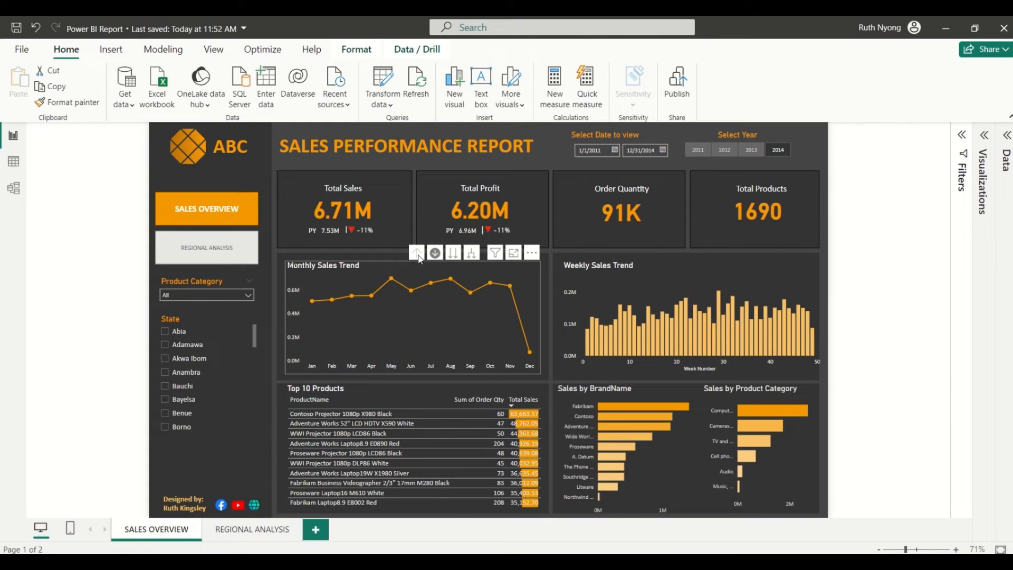
{"action": "left_click", "coordinate": [418, 255]}
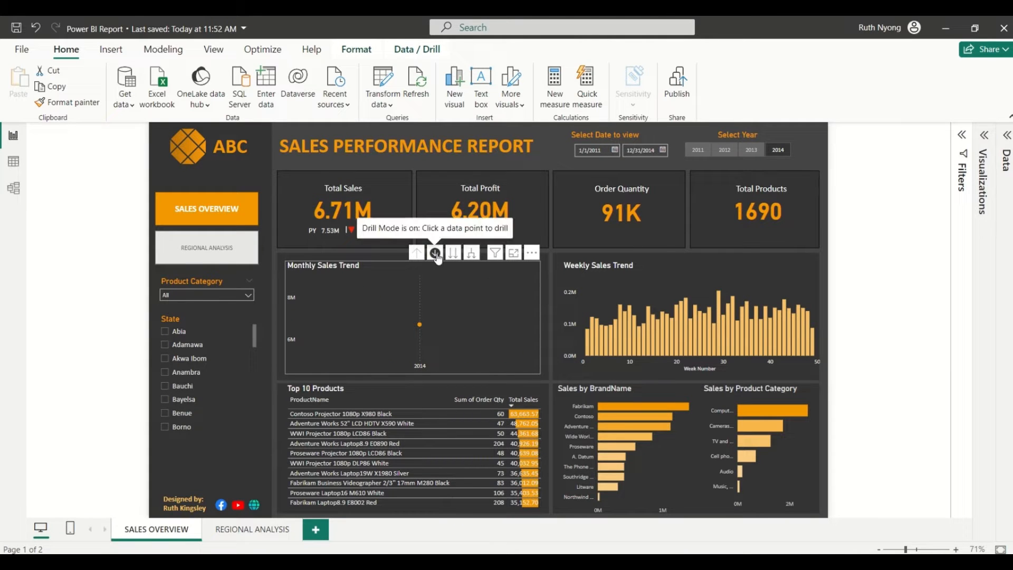
{"action": "left_click", "coordinate": [453, 255]}
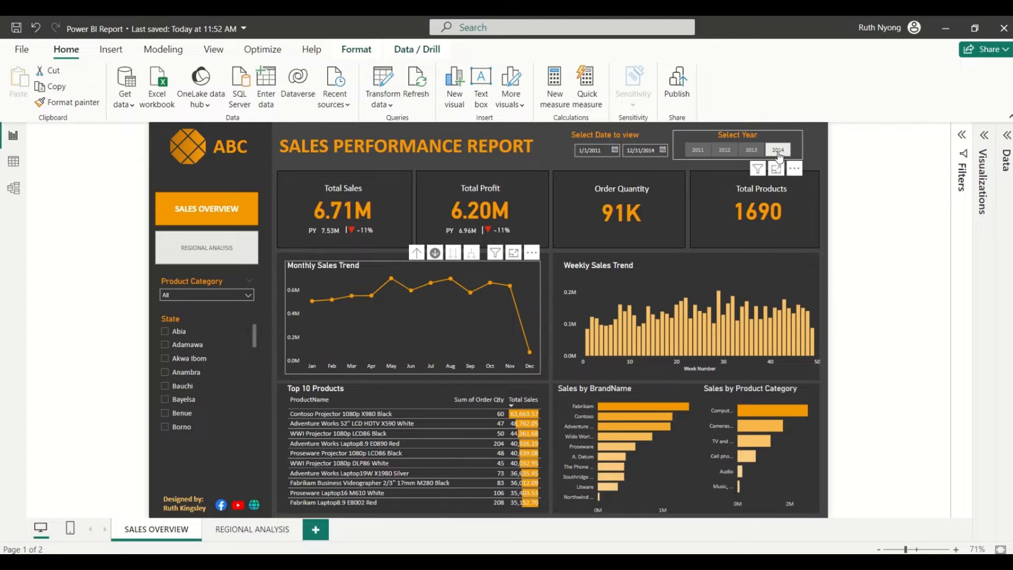
Step: Clear the 2014 year filter and drill the Monthly Sales Trend up to the year level and back to months
{"action": "left_click", "coordinate": [779, 151]}
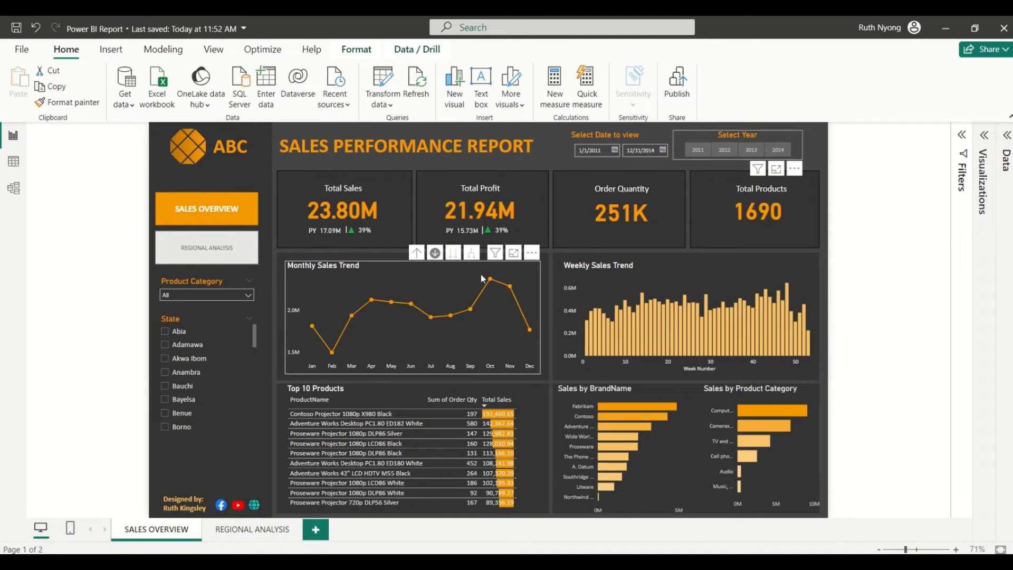
{"action": "left_click", "coordinate": [417, 254]}
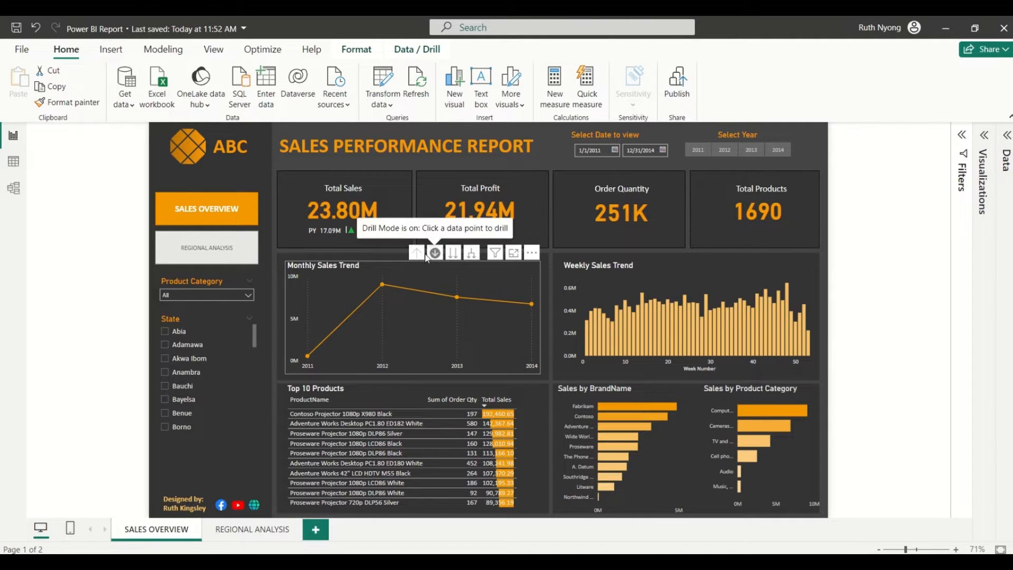
{"action": "left_click", "coordinate": [450, 255]}
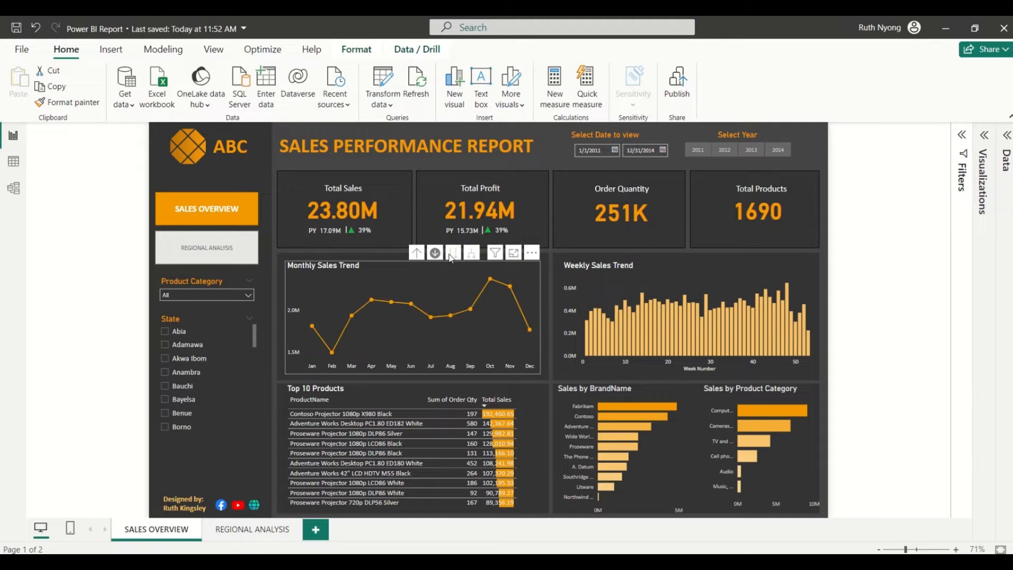
{"action": "left_click", "coordinate": [437, 258]}
Step: Open the Regional Analysis page and view its figures for 2012, 2013 and 2014 using the year slicer
{"action": "left_click", "coordinate": [199, 254], "text": "ctrl"}
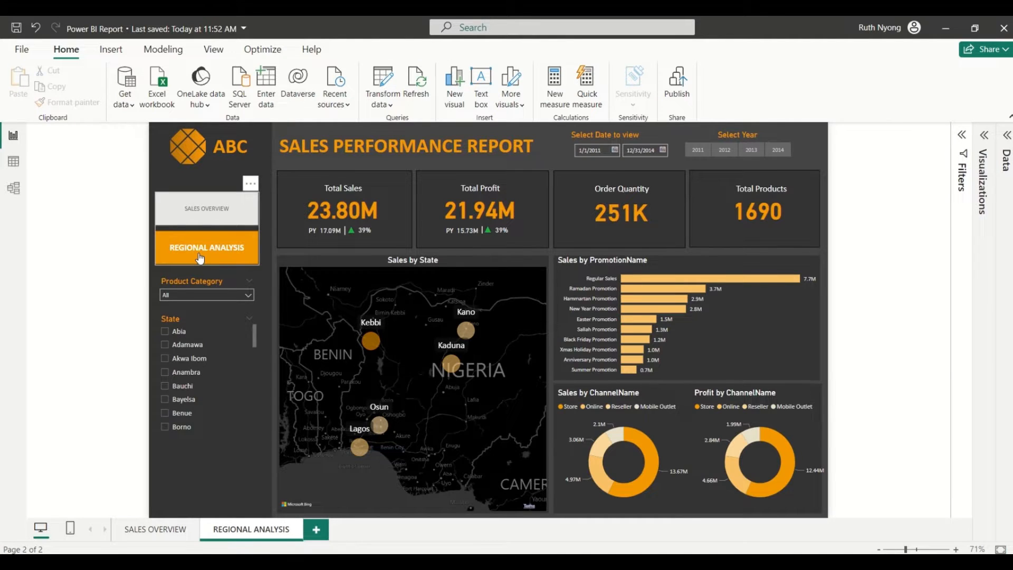
{"action": "left_click", "coordinate": [727, 153]}
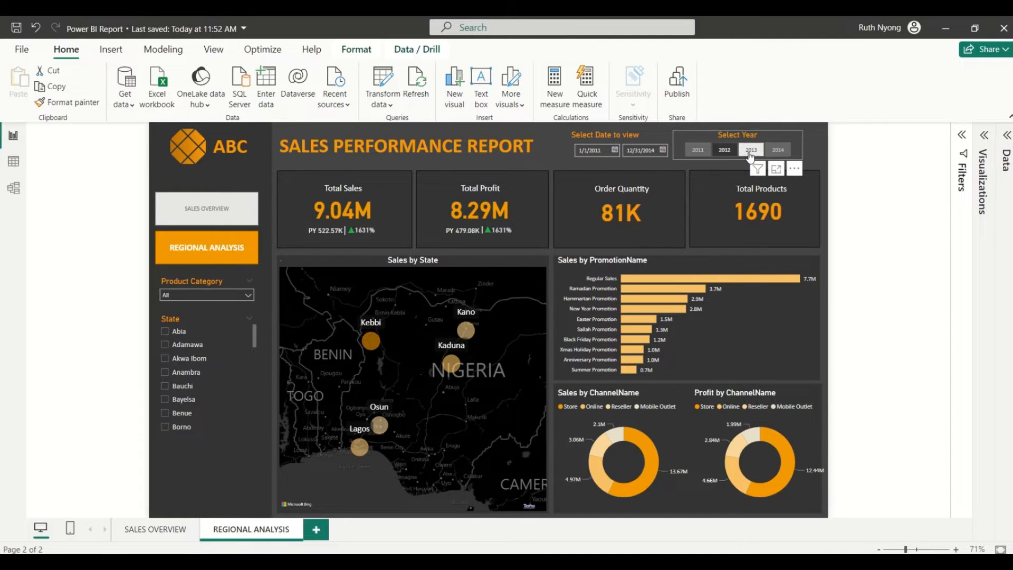
{"action": "left_click", "coordinate": [750, 152]}
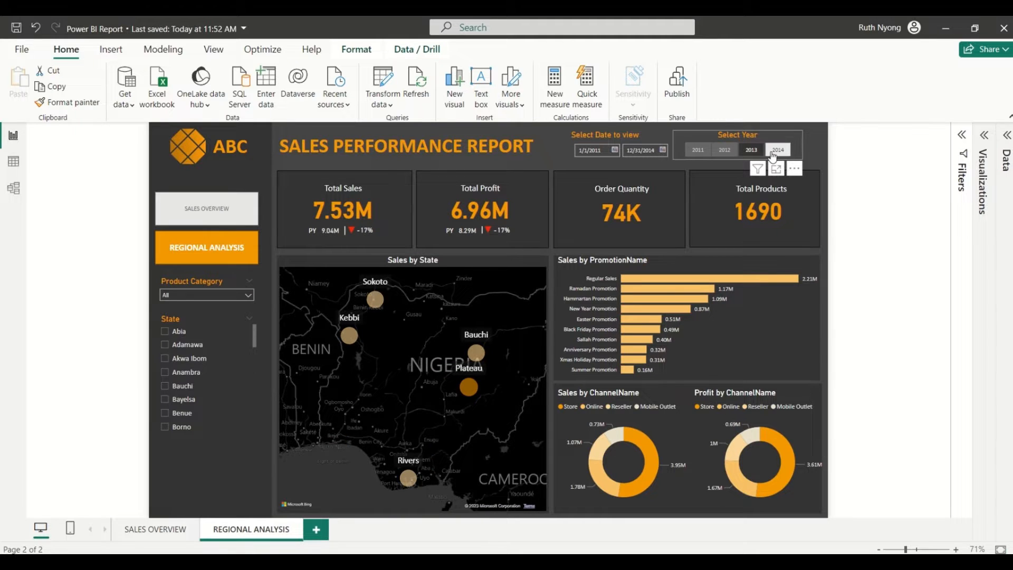
{"action": "left_click", "coordinate": [773, 153]}
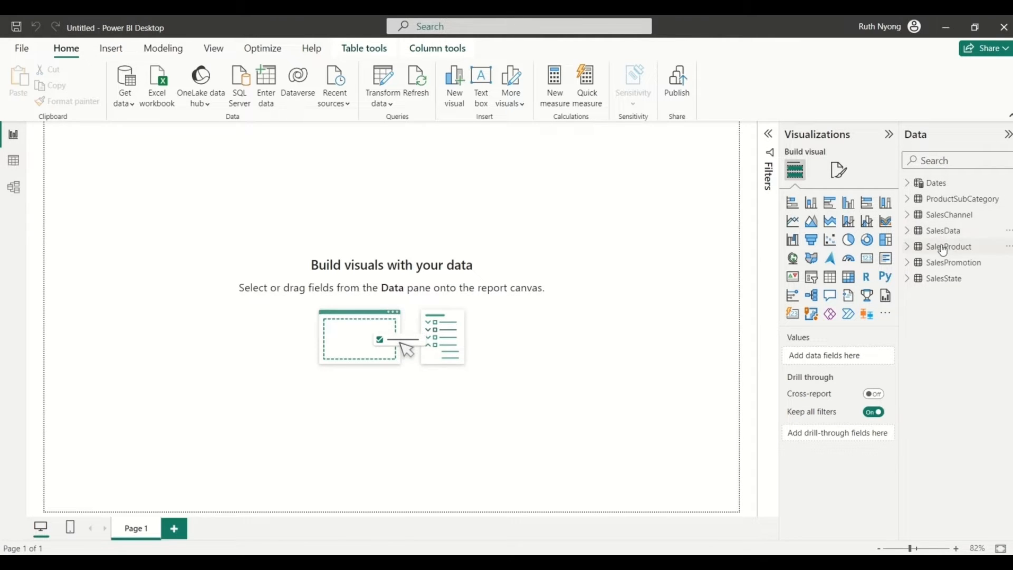
Step: Examine the tables and their relationships around SalesData in the data model diagram
{"action": "left_click", "coordinate": [14, 187]}
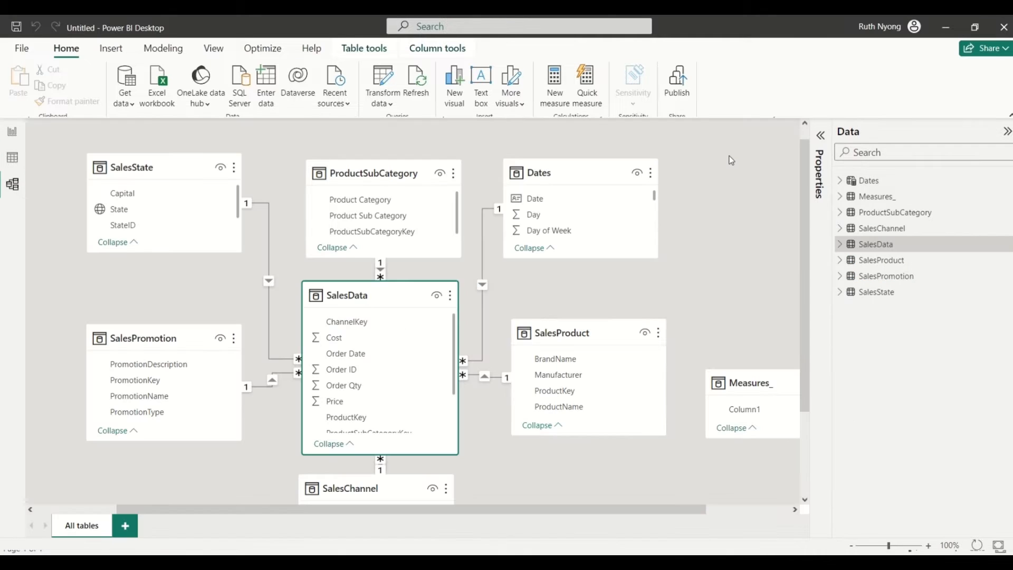
{"action": "left_click_drag", "start_coordinate": [801, 178], "coordinate": [804, 233]}
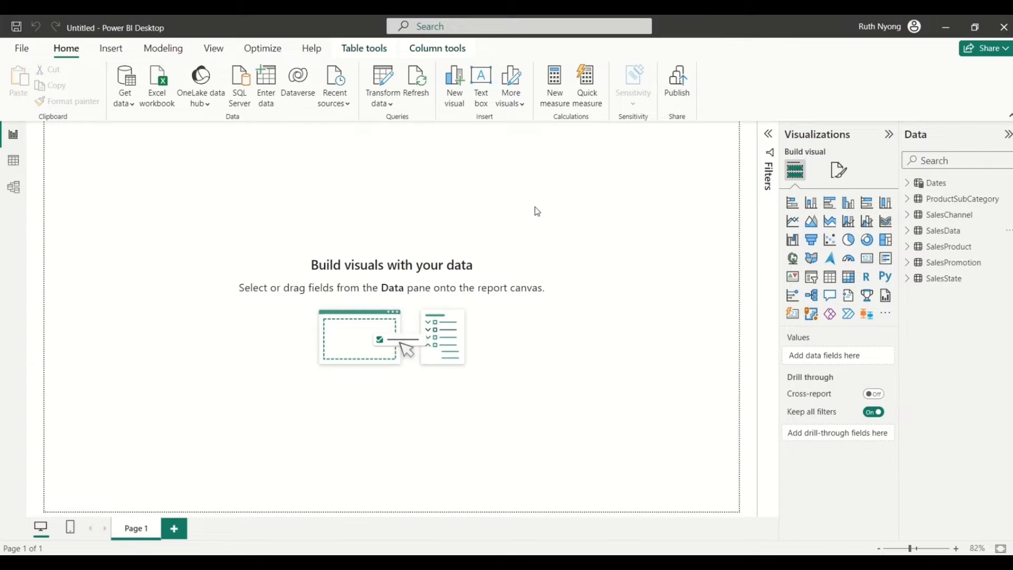
Step: Browse the available report themes and open the customization settings of the current theme
{"action": "left_click", "coordinate": [213, 49]}
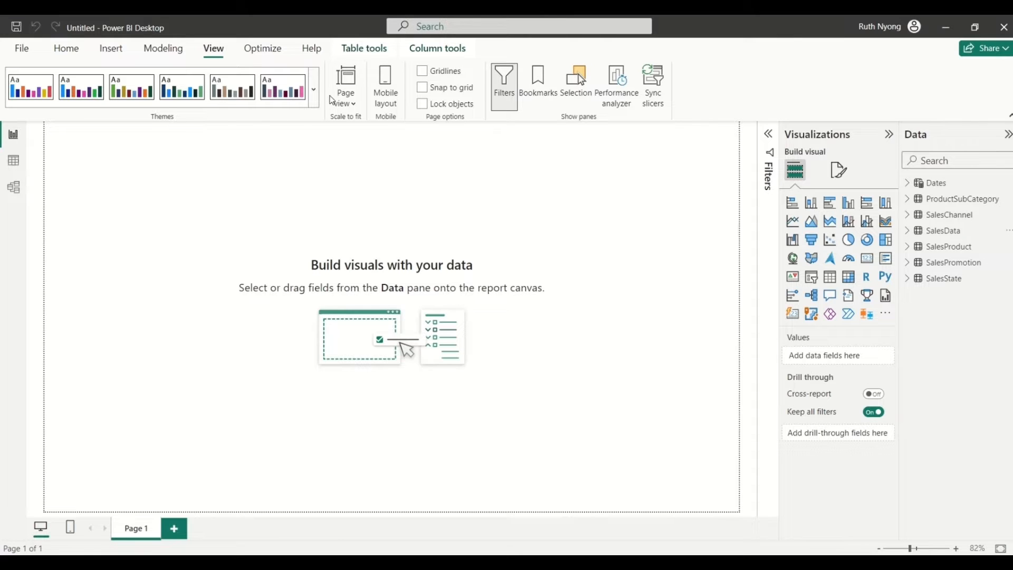
{"action": "left_click", "coordinate": [313, 89]}
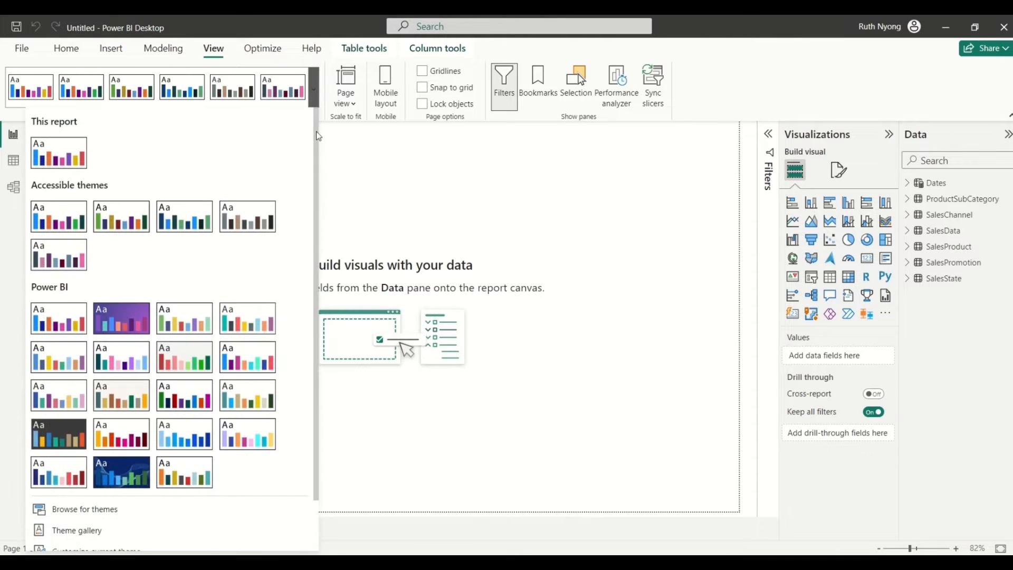
{"action": "mouse_move", "coordinate": [316, 134]}
{"action": "left_mouse_down"}
{"action": "mouse_move", "coordinate": [312, 167]}
{"action": "mouse_move", "coordinate": [311, 140]}
{"action": "left_mouse_up"}
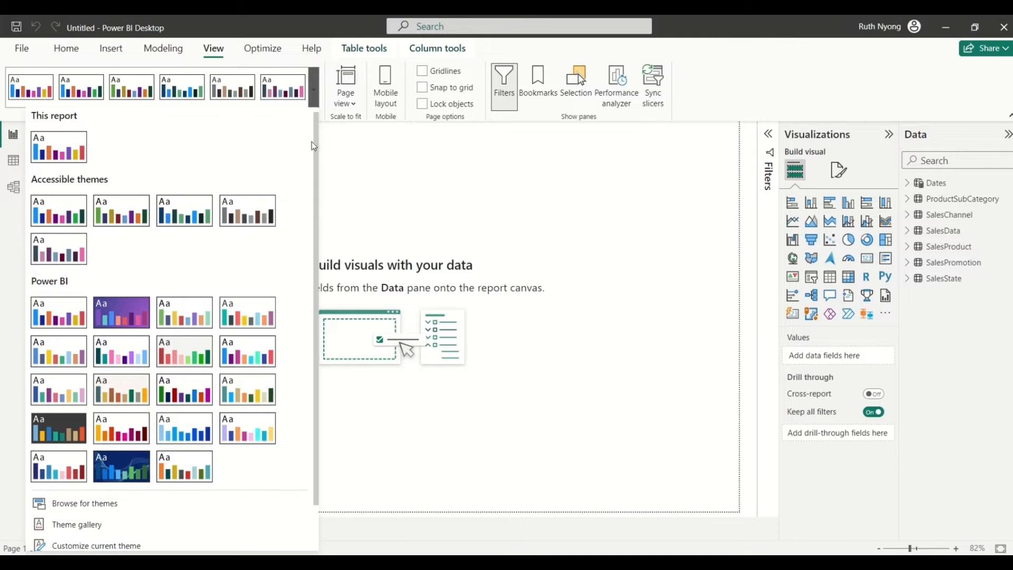
{"action": "left_click_drag", "start_coordinate": [316, 148], "coordinate": [315, 191]}
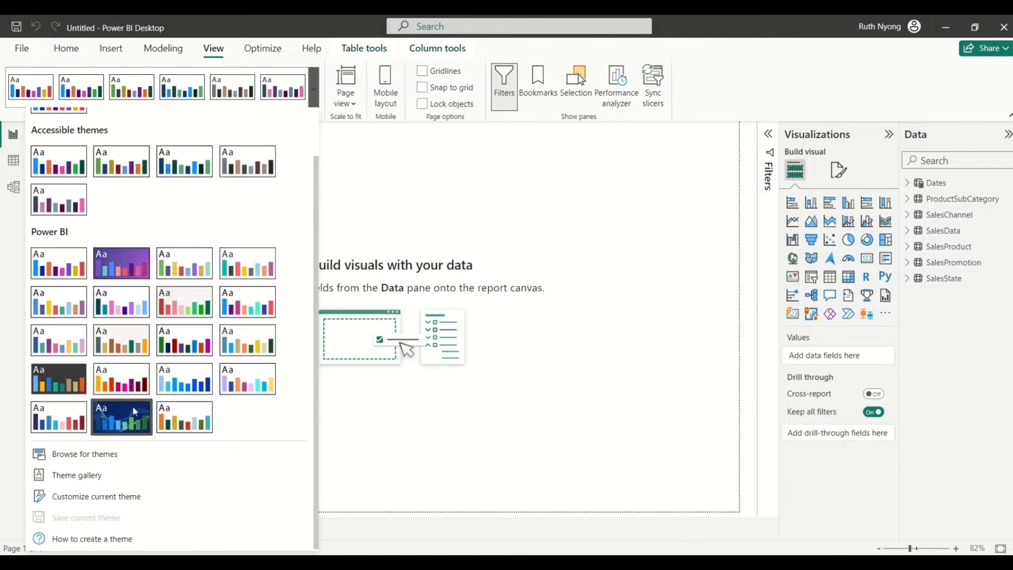
{"action": "left_click", "coordinate": [82, 496]}
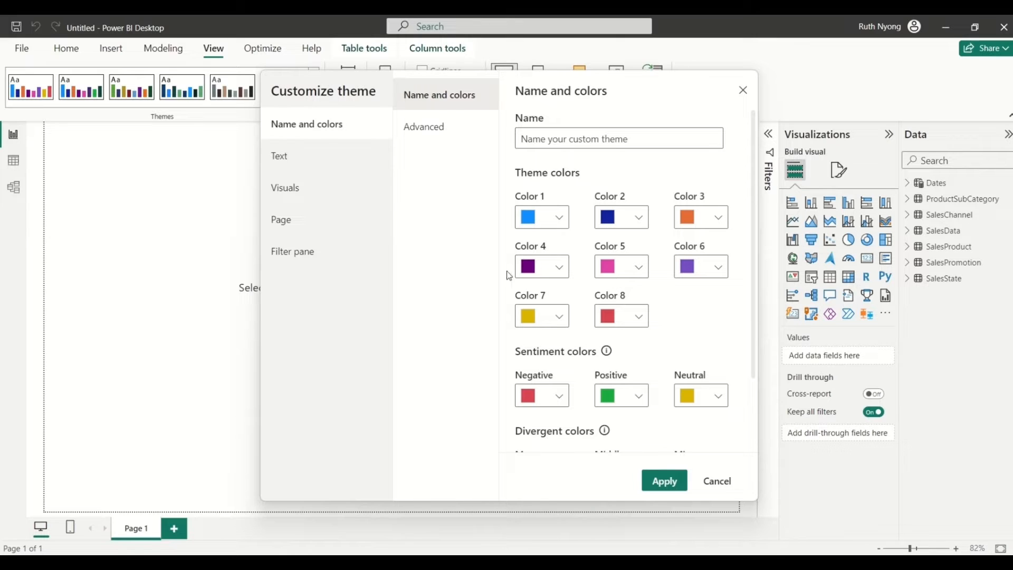
Step: Set Color 4 of the custom theme to hex #F39800
{"action": "left_click", "coordinate": [561, 270]}
{"action": "left_click", "coordinate": [441, 359]}
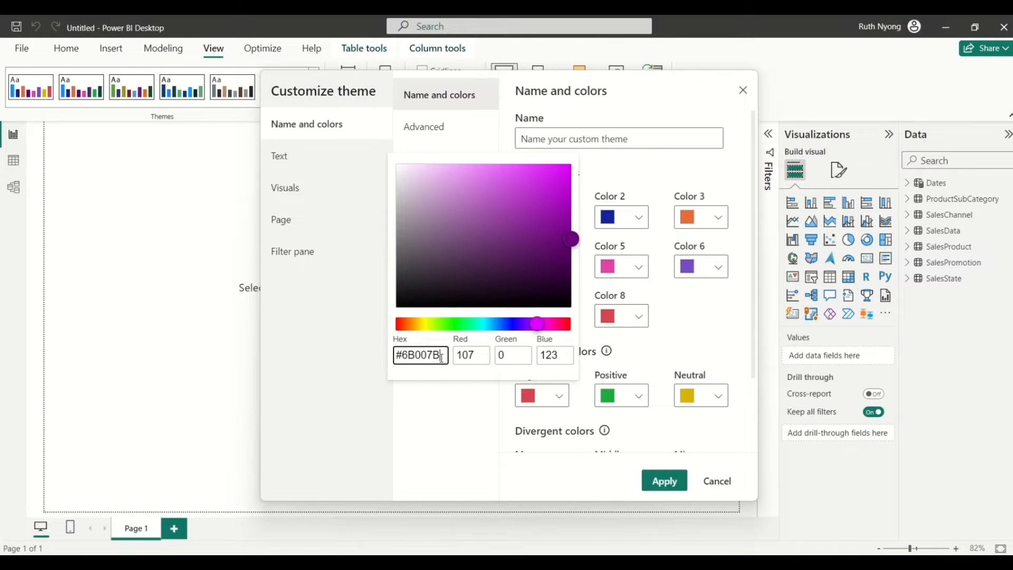
{"action": "key", "text": "BackSpace"}
{"action": "key", "text": "BackSpace"}
{"action": "key", "text": "BackSpace"}
{"action": "key", "text": "BackSpace"}
{"action": "key", "text": "BackSpace"}
{"action": "key", "text": "BackSpace"}
{"action": "type", "text": "F39800"}
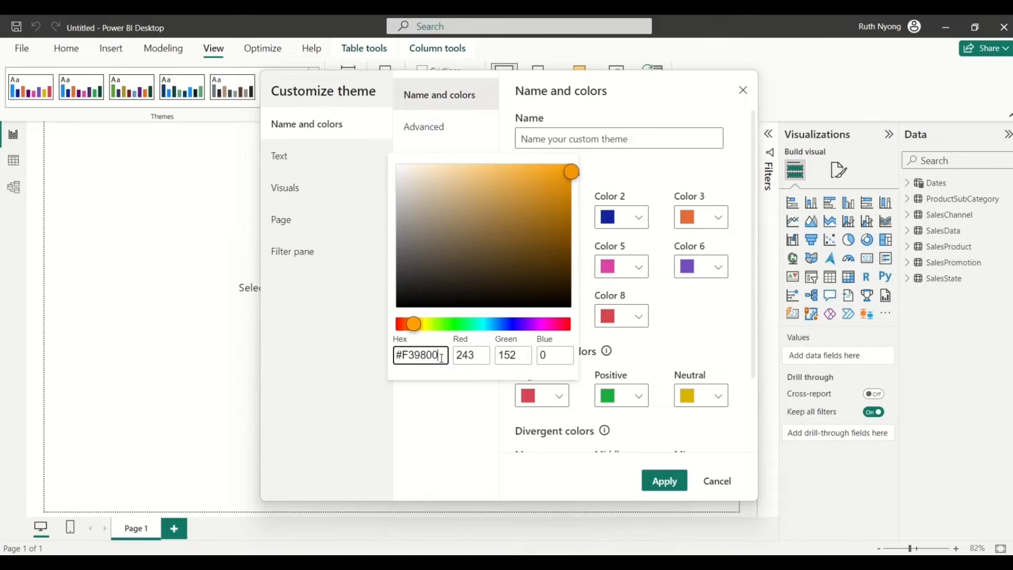
{"action": "left_click", "coordinate": [681, 339]}
Step: Set Color 5 of the custom theme to hex #C4B07B
{"action": "left_click", "coordinate": [639, 270]}
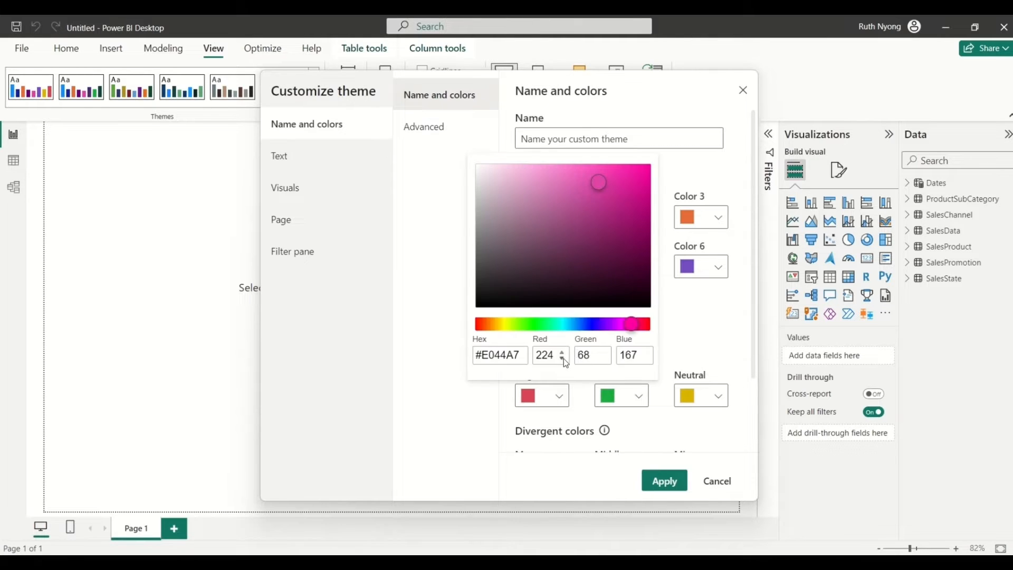
{"action": "left_click", "coordinate": [528, 355]}
{"action": "key", "text": "BackSpace"}
{"action": "key", "text": "BackSpace"}
{"action": "key", "text": "BackSpace"}
{"action": "key", "text": "BackSpace"}
{"action": "key", "text": "BackSpace"}
{"action": "key", "text": "BackSpace"}
{"action": "type", "text": "C4"}
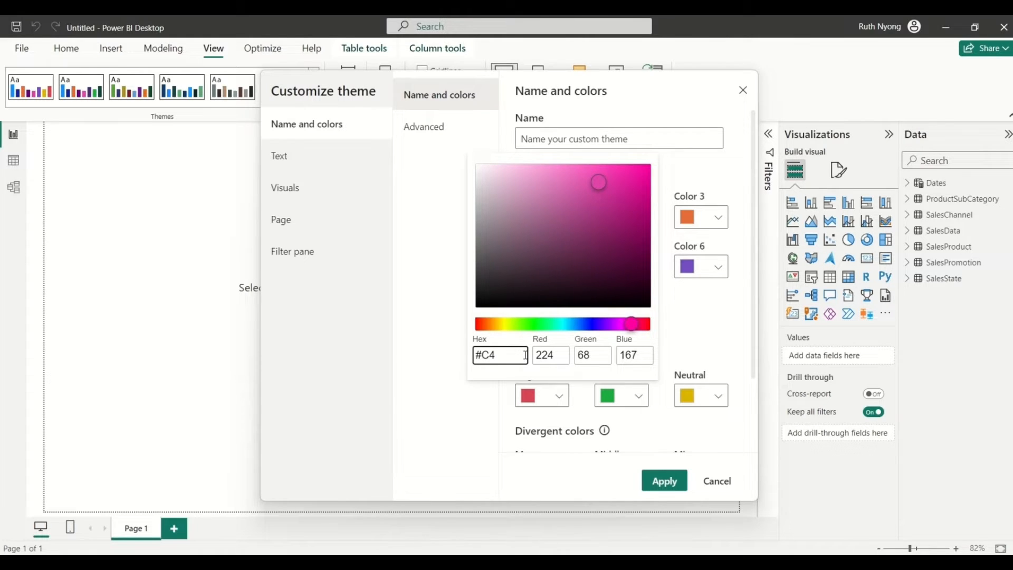
{"action": "type", "text": "B0-"}
{"action": "type", "text": "7"}
{"action": "type", "text": "B"}
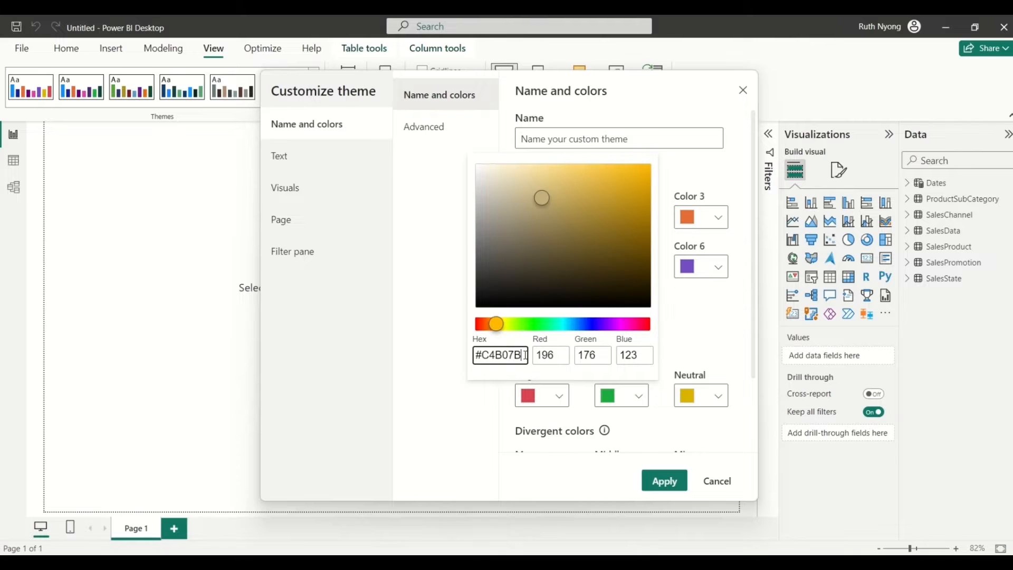
{"action": "left_click", "coordinate": [691, 338]}
Step: Set Color 6 of the custom theme to hex #AF916D
{"action": "left_click", "coordinate": [723, 274]}
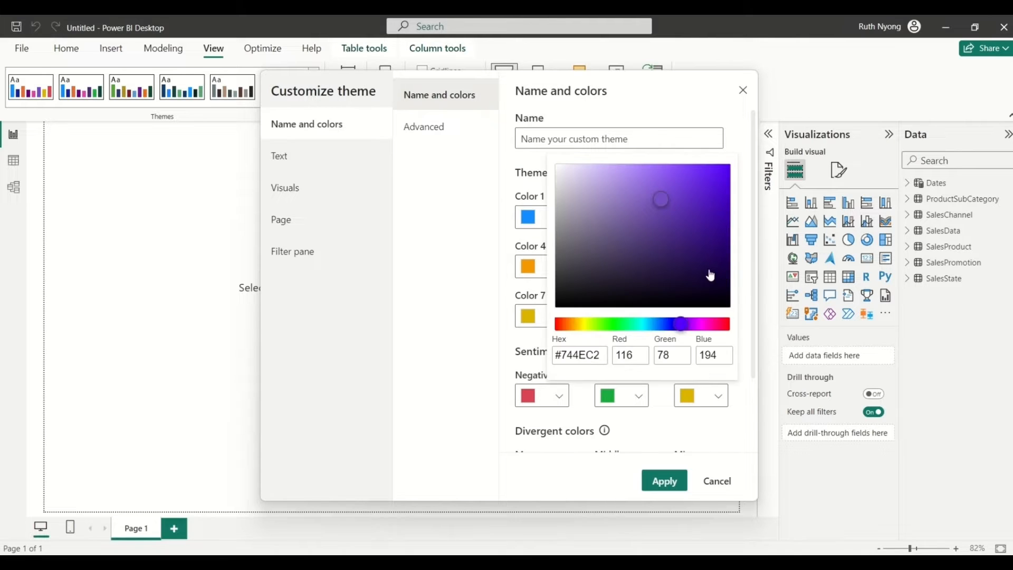
{"action": "left_click", "coordinate": [605, 356]}
{"action": "key", "text": "BackSpace"}
{"action": "key", "text": "BackSpace"}
{"action": "key", "text": "BackSpace"}
{"action": "key", "text": "BackSpace"}
{"action": "key", "text": "BackSpace"}
{"action": "key", "text": "BackSpace"}
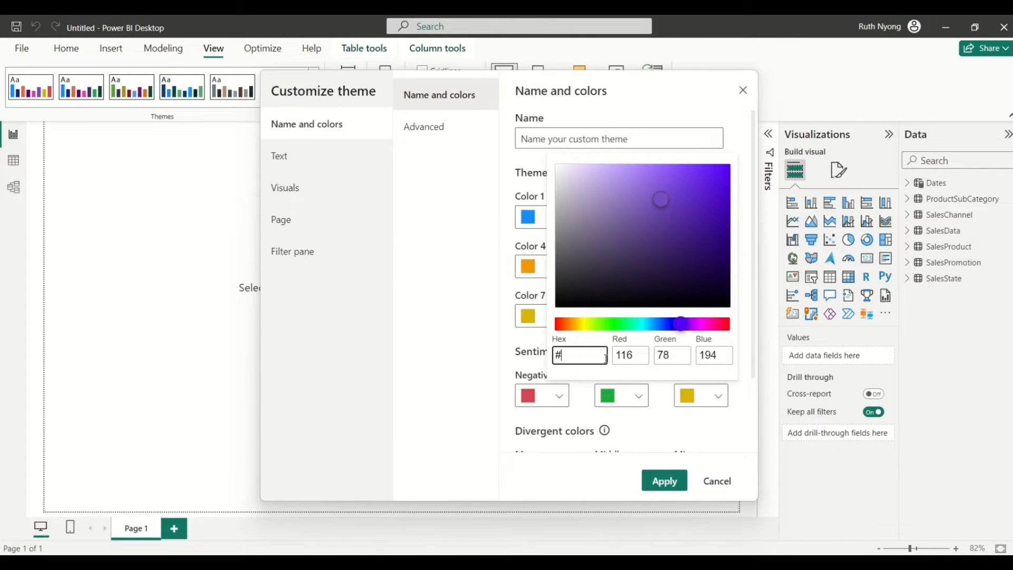
{"action": "type", "text": "AF916D"}
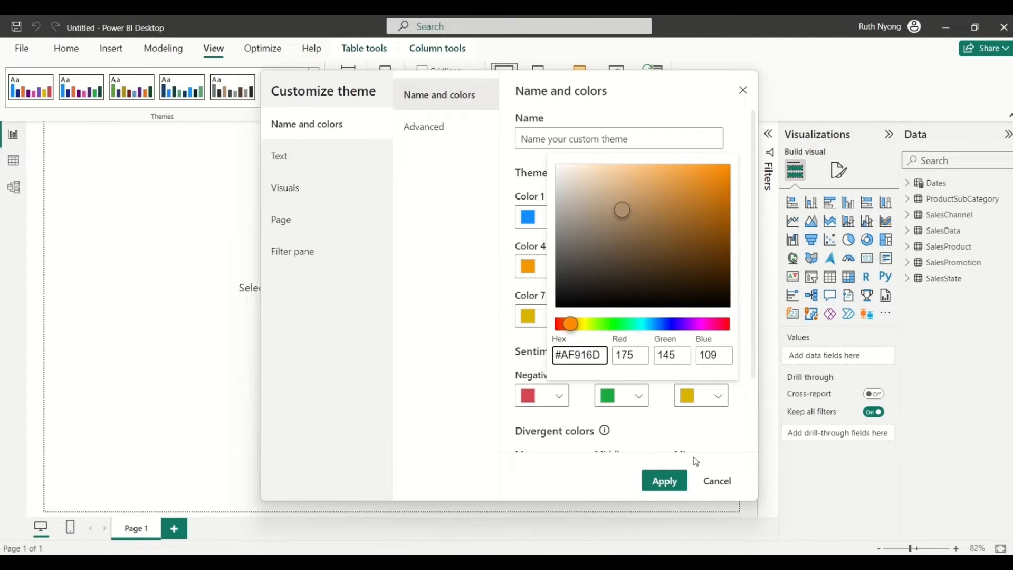
{"action": "left_click", "coordinate": [741, 420]}
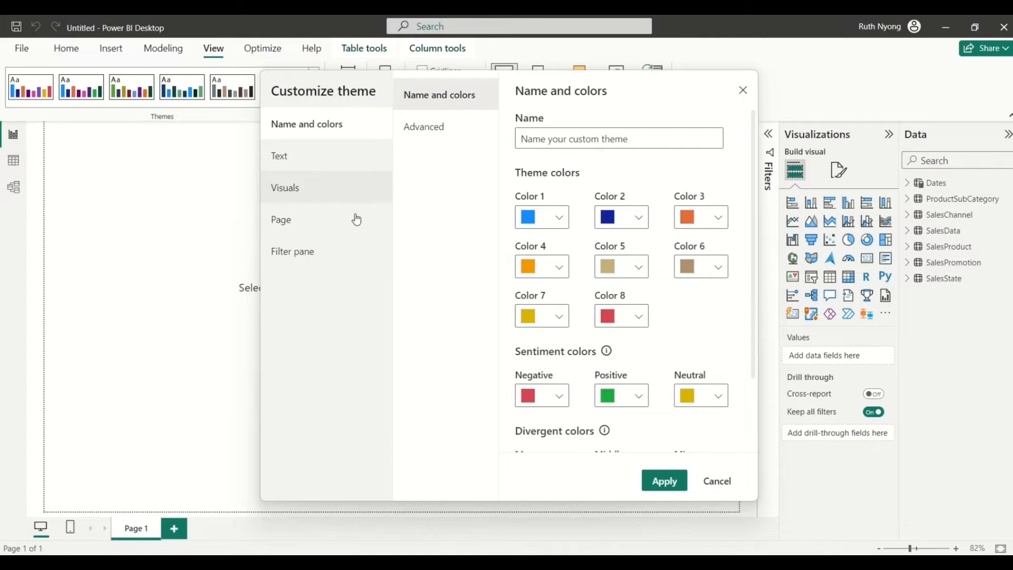
Step: Set the theme's general text to the Calibri font family at 12 pt
{"action": "left_click", "coordinate": [318, 158]}
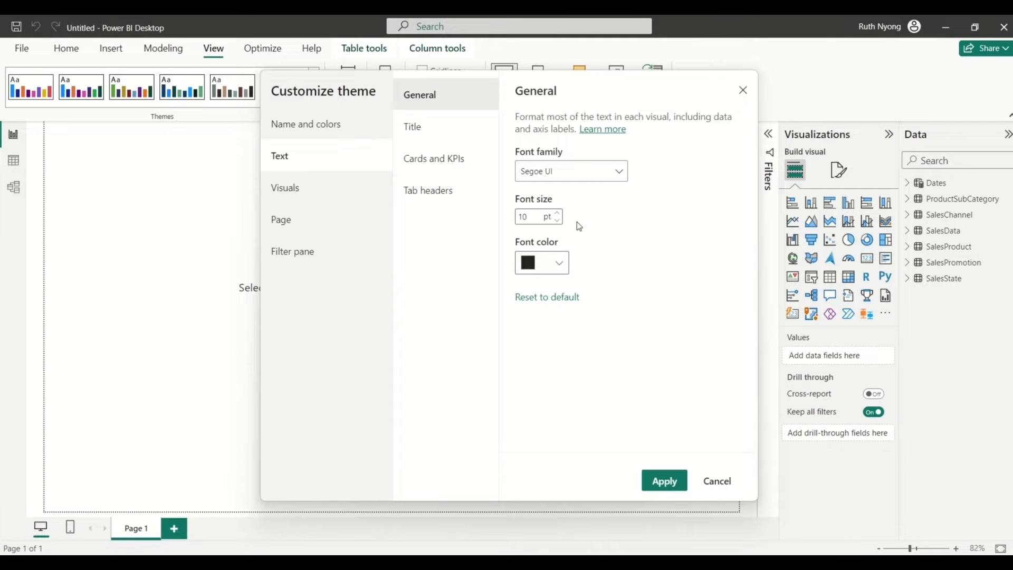
{"action": "left_click", "coordinate": [624, 176]}
{"action": "left_click_drag", "start_coordinate": [625, 321], "coordinate": [629, 218]}
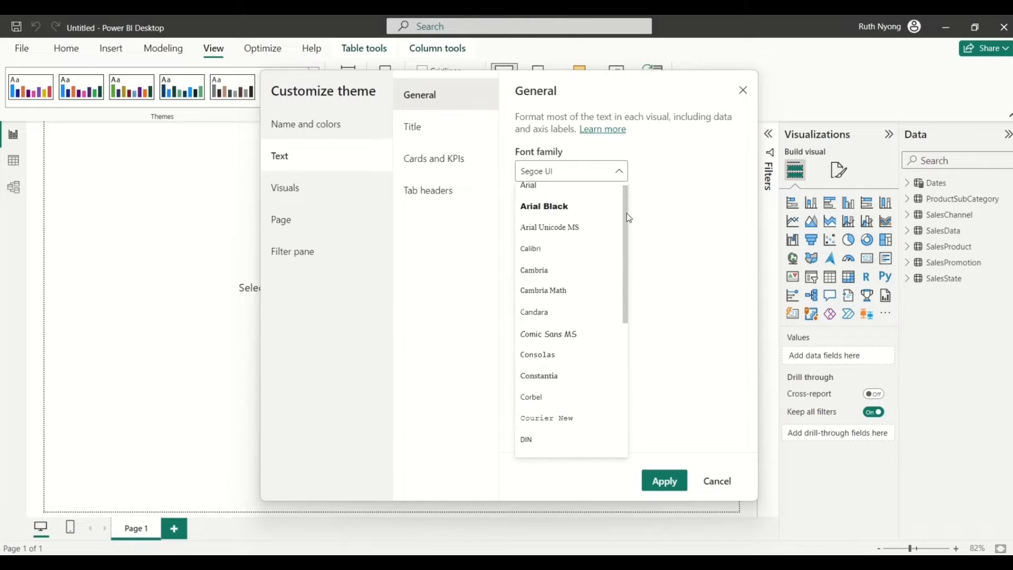
{"action": "left_click", "coordinate": [536, 249]}
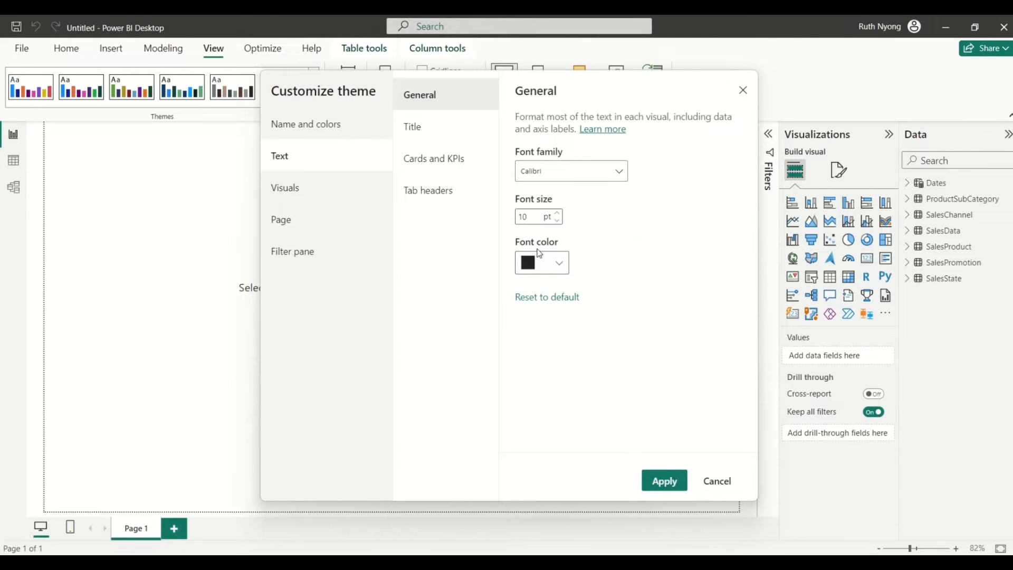
{"action": "left_click", "coordinate": [530, 216]}
{"action": "key", "text": "BackSpace"}
{"action": "type", "text": "2"}
Step: Set the theme's general text font color to #E6E6E6 and apply the customized theme to the report
{"action": "left_click", "coordinate": [562, 263]}
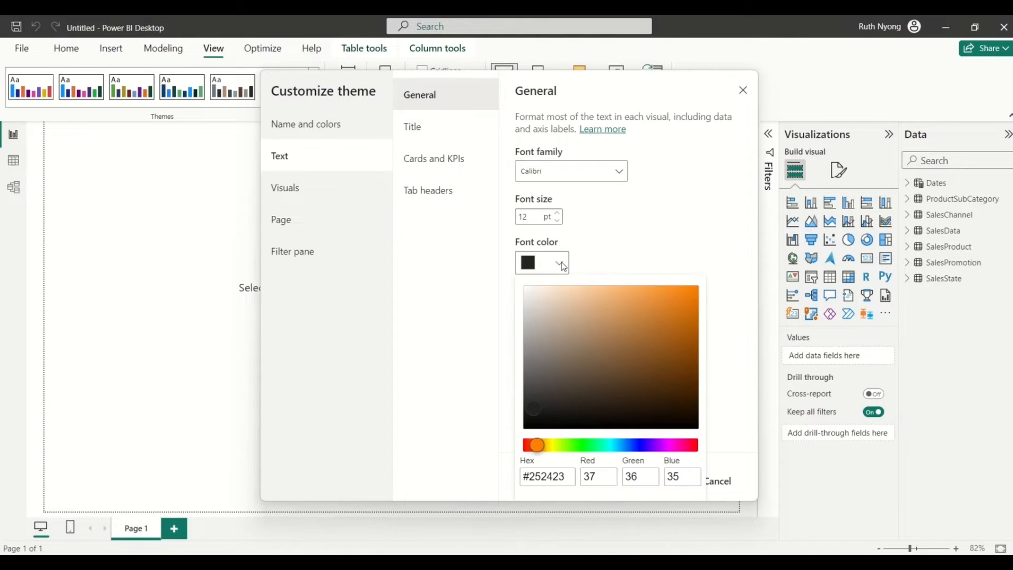
{"action": "left_click", "coordinate": [565, 477]}
{"action": "key", "text": "BackSpace"}
{"action": "key", "text": "BackSpace"}
{"action": "key", "text": "BackSpace"}
{"action": "key", "text": "BackSpace"}
{"action": "key", "text": "BackSpace"}
{"action": "key", "text": "BackSpace"}
{"action": "type", "text": "E6E6"}
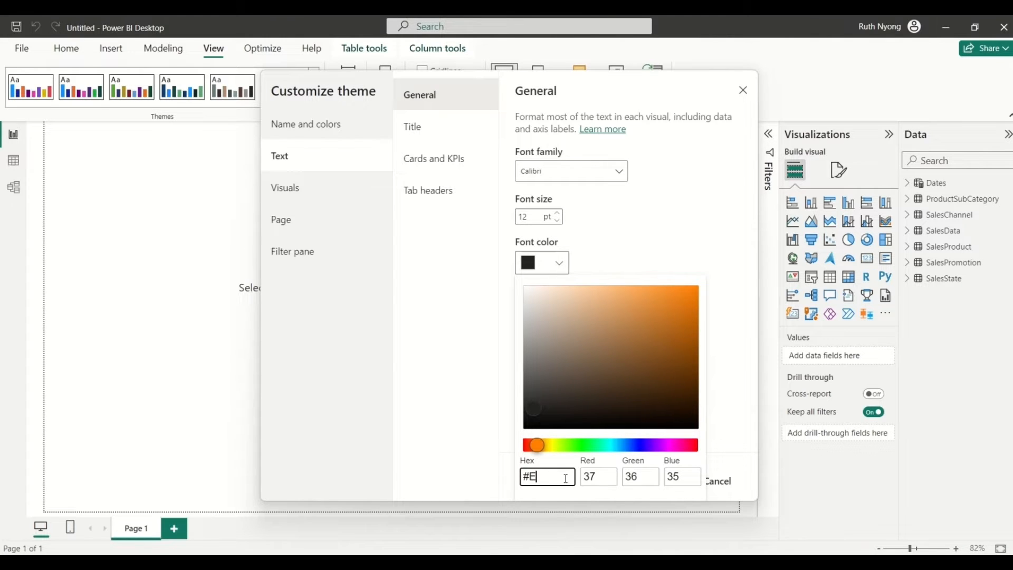
{"action": "type", "text": "E6"}
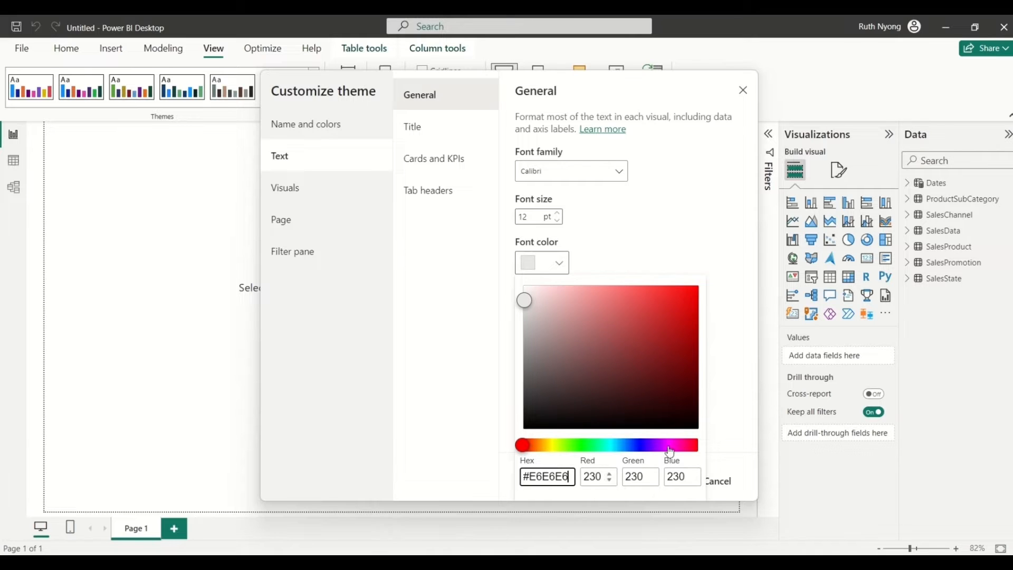
{"action": "left_click", "coordinate": [744, 393]}
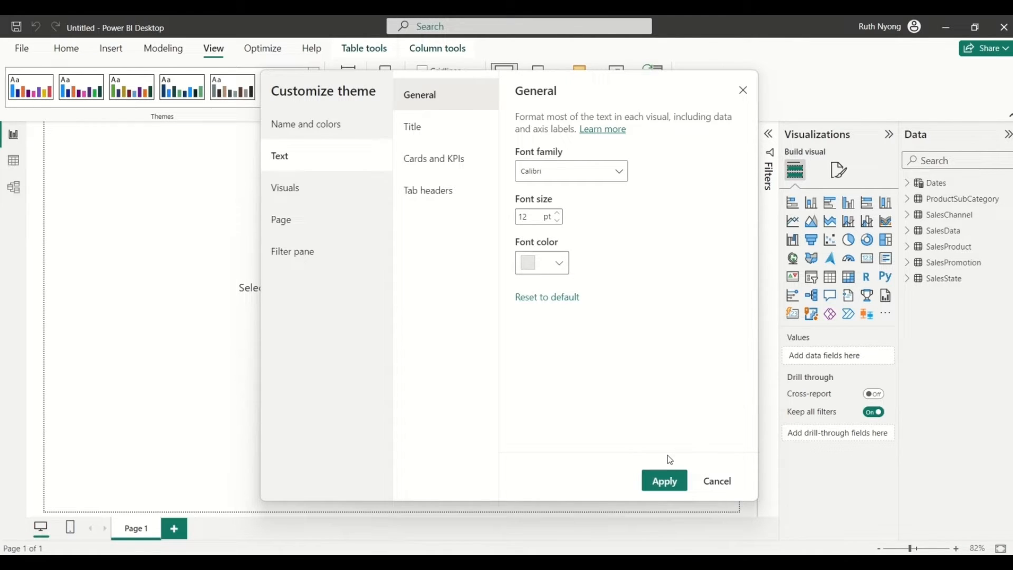
{"action": "left_click", "coordinate": [665, 481]}
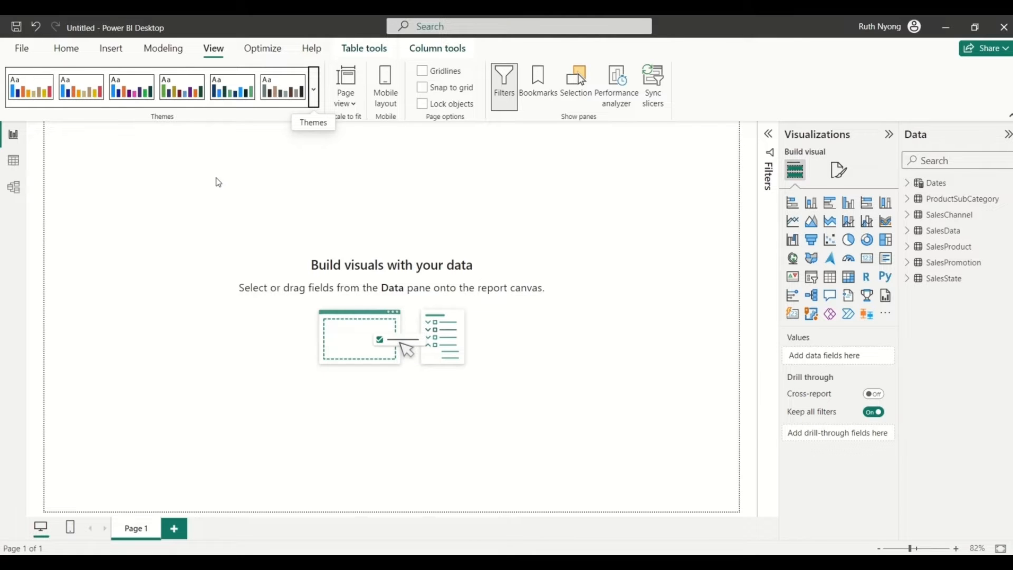
{"action": "left_click", "coordinate": [67, 53]}
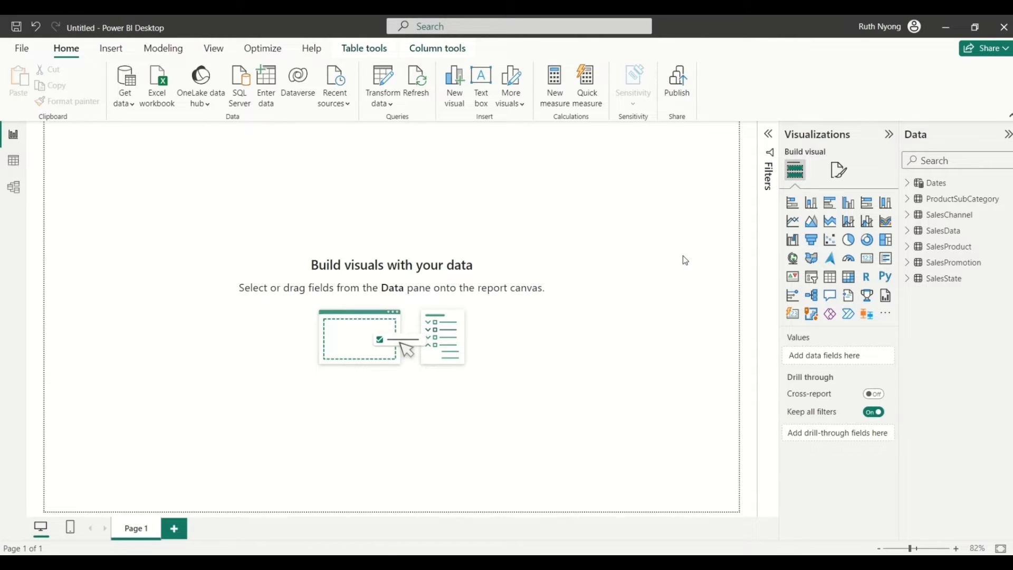
Step: Change the page's canvas type to Custom with a height of 840 px and a width of 1440 px
{"action": "left_click", "coordinate": [835, 171]}
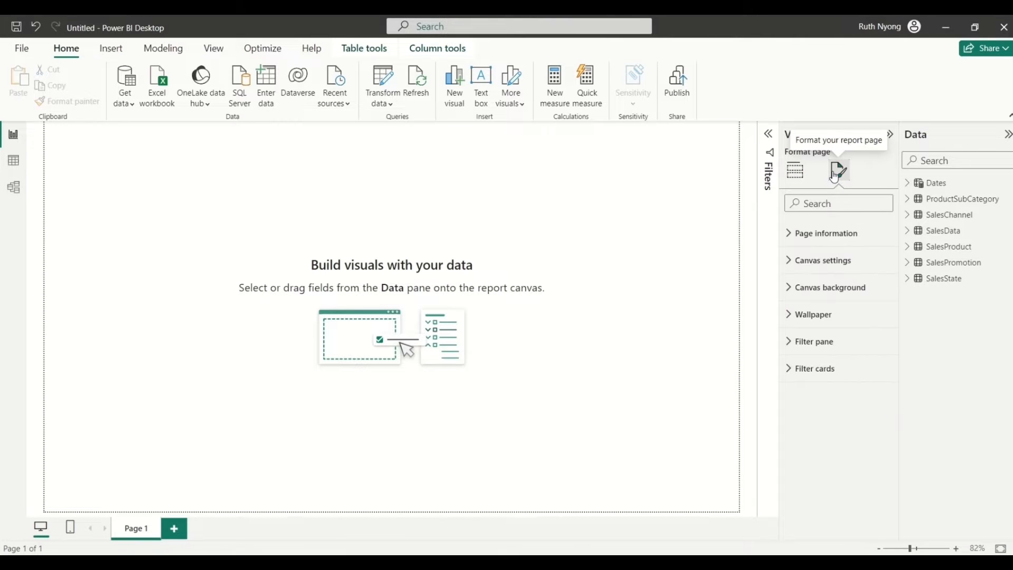
{"action": "left_click", "coordinate": [790, 265]}
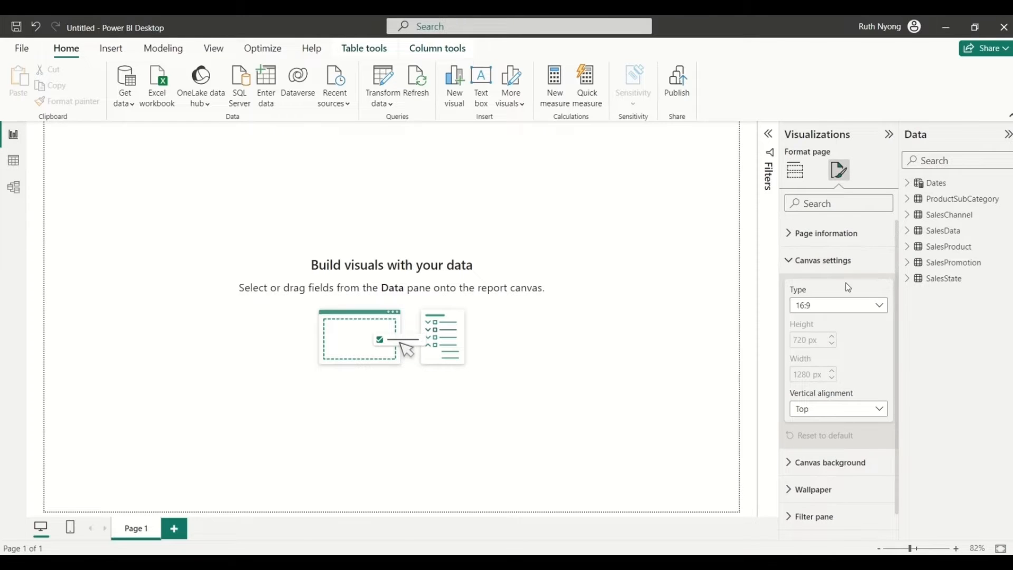
{"action": "left_click", "coordinate": [880, 306]}
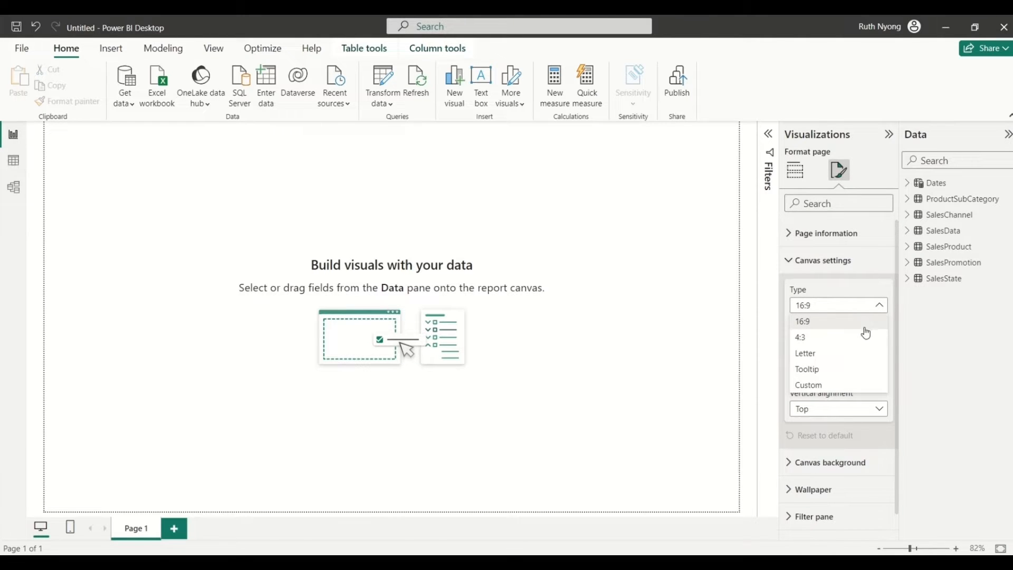
{"action": "left_click", "coordinate": [830, 388]}
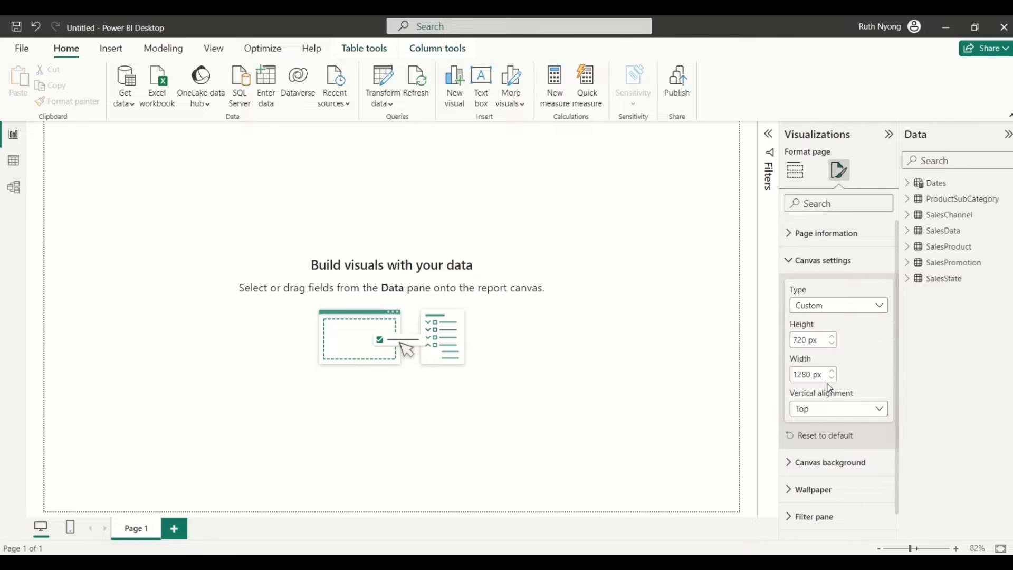
{"action": "double_click", "coordinate": [807, 339]}
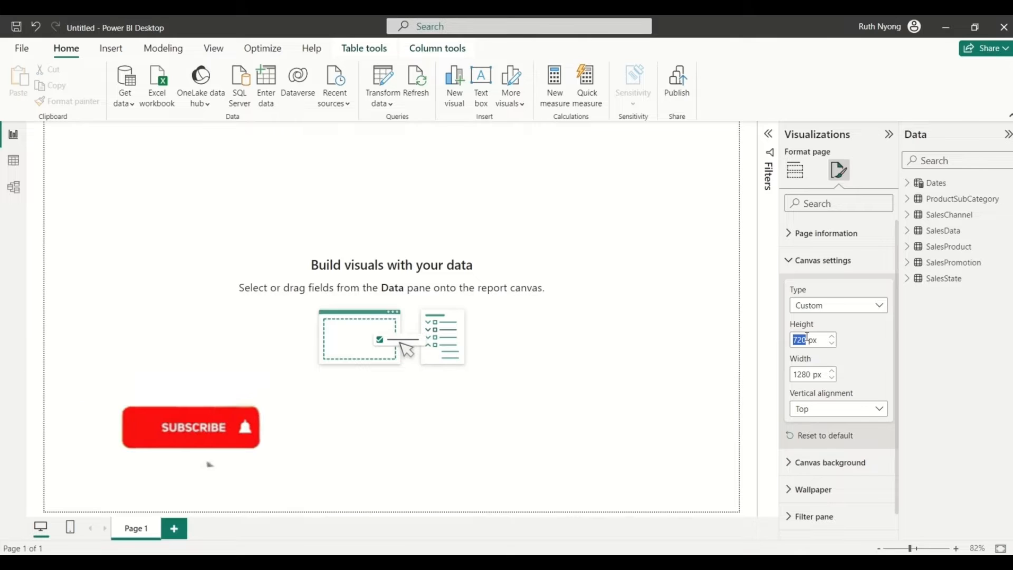
{"action": "type", "text": "840"}
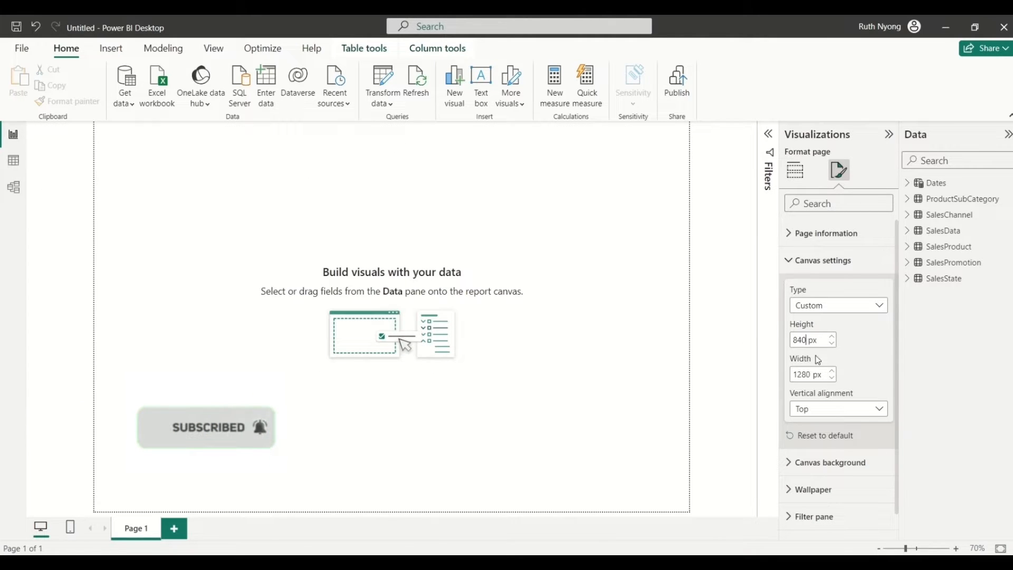
{"action": "double_click", "coordinate": [812, 374]}
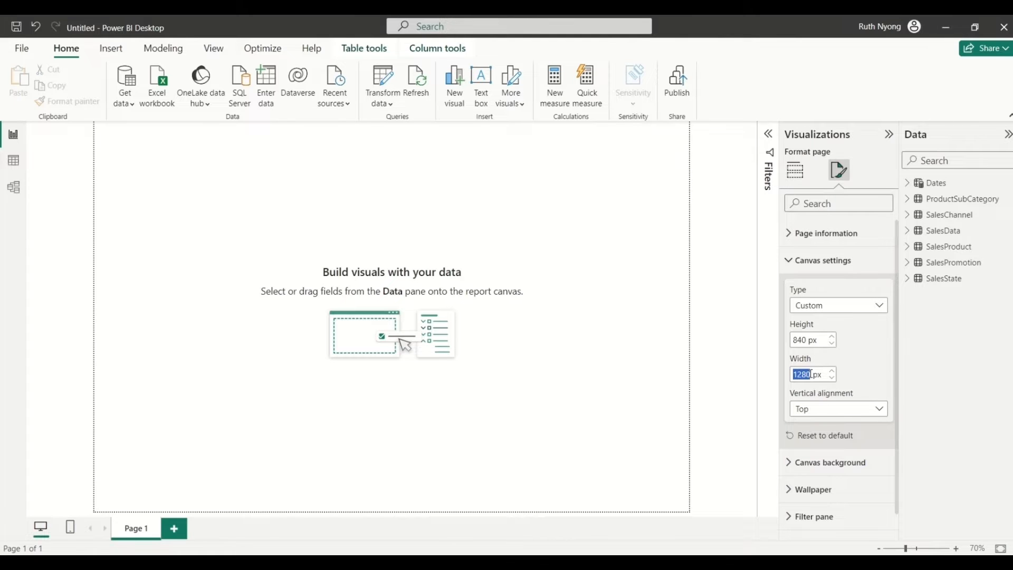
{"action": "type", "text": "1440"}
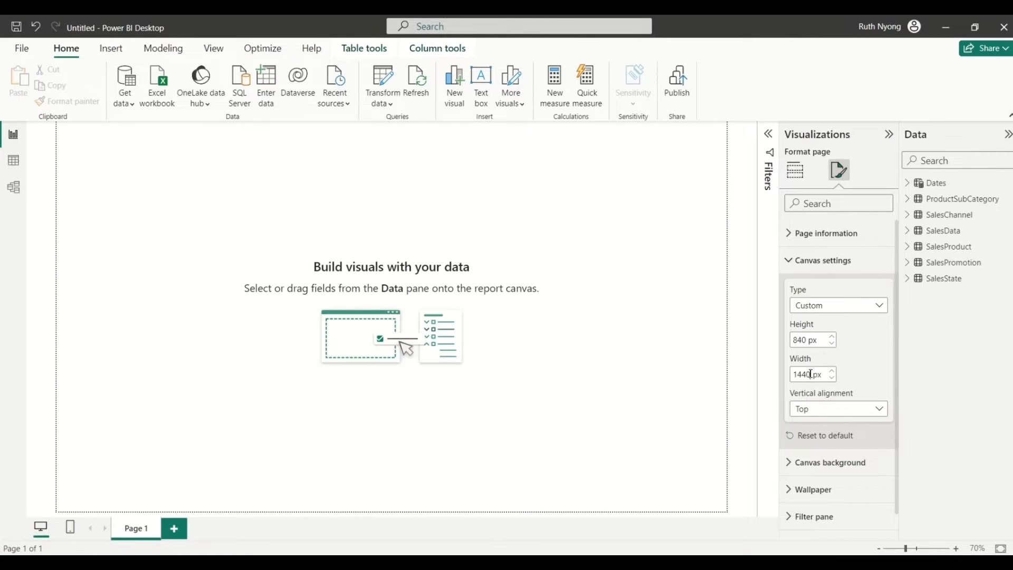
{"action": "left_click", "coordinate": [795, 268]}
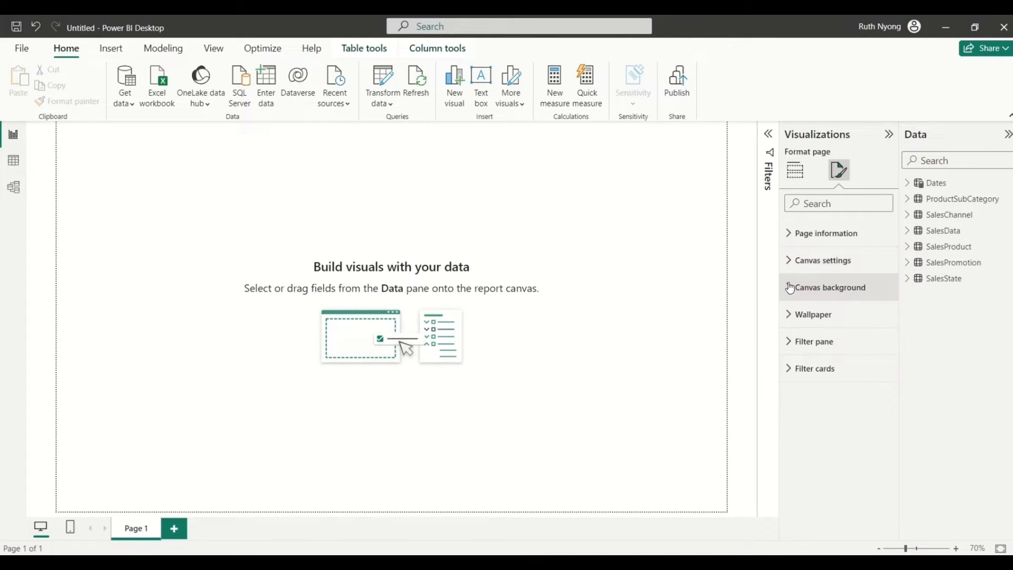
Step: Set the canvas background color to Black, 20% lighter, with 9% transparency
{"action": "left_click", "coordinate": [790, 288]}
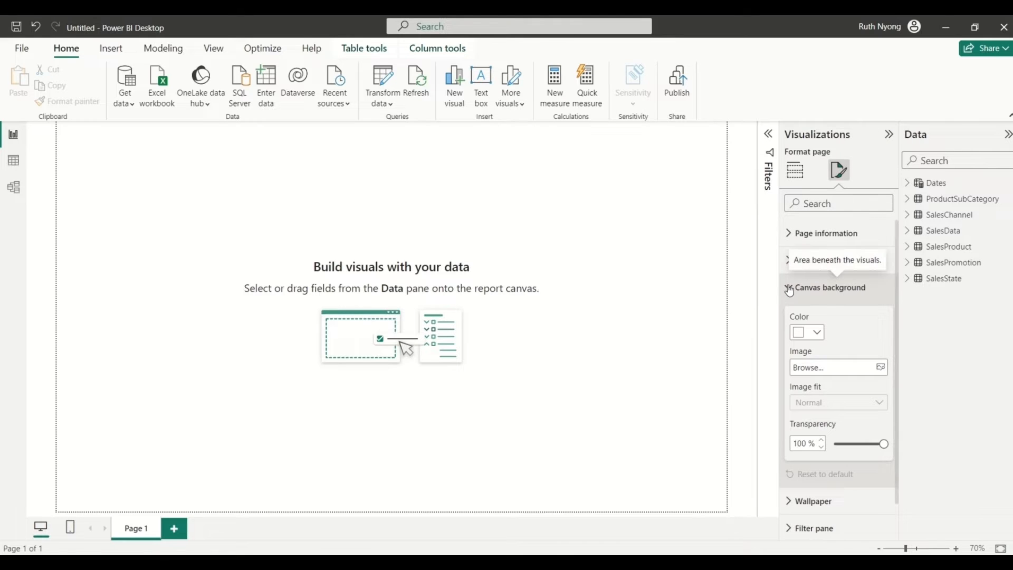
{"action": "left_click", "coordinate": [815, 337]}
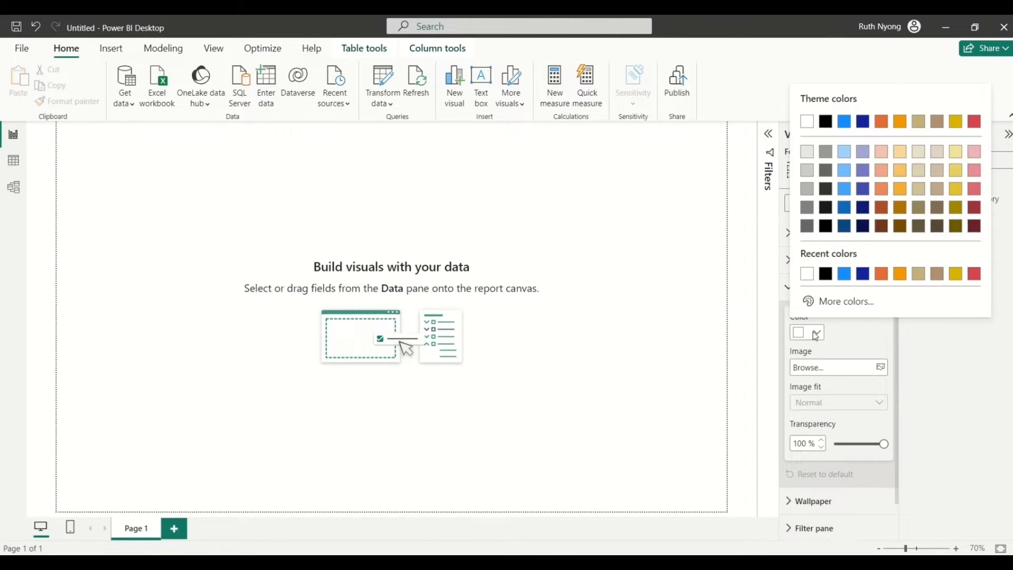
{"action": "left_click", "coordinate": [826, 189]}
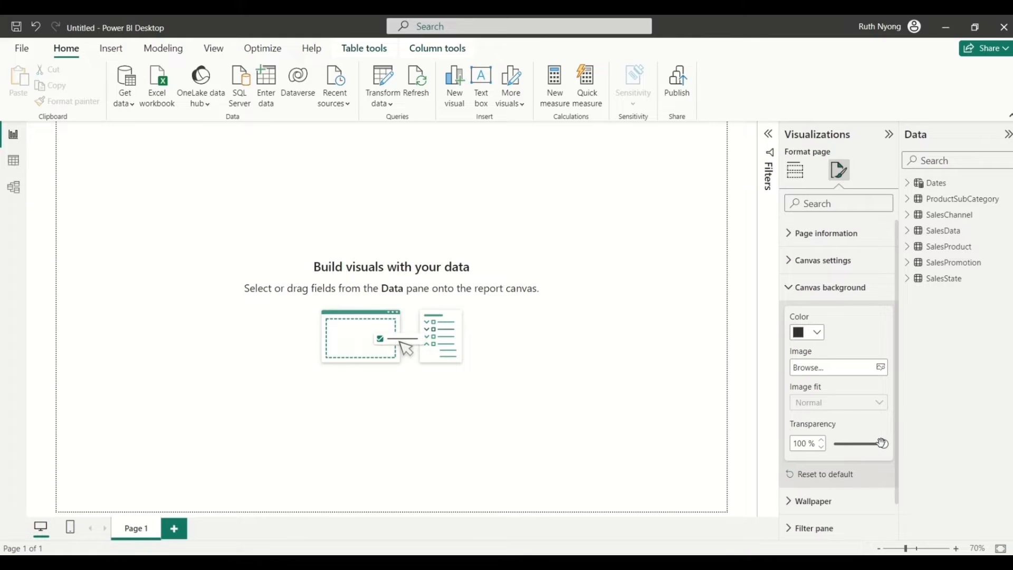
{"action": "left_click_drag", "start_coordinate": [884, 443], "coordinate": [836, 445]}
{"action": "double_click", "coordinate": [797, 443]}
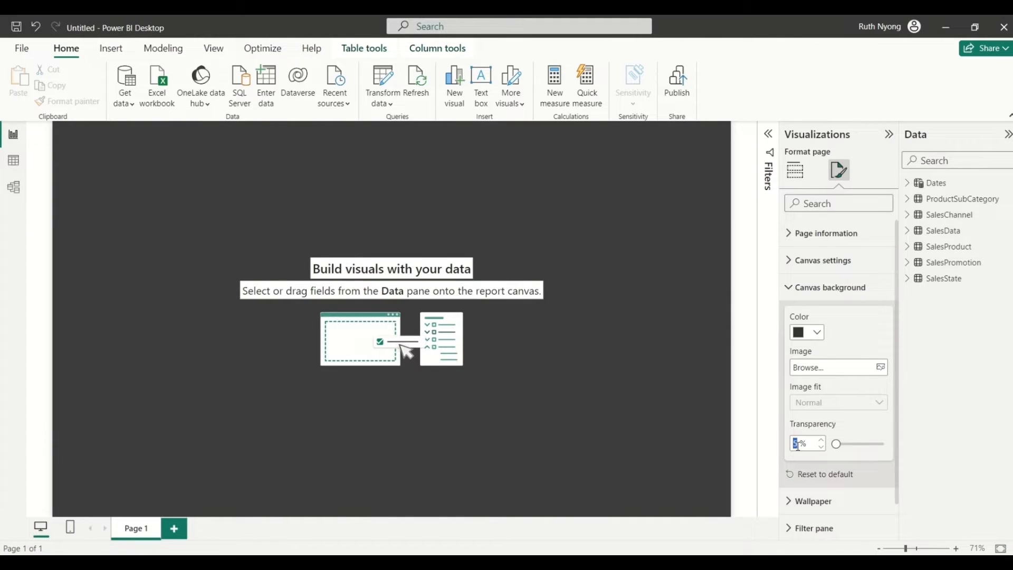
{"action": "type", "text": "9"}
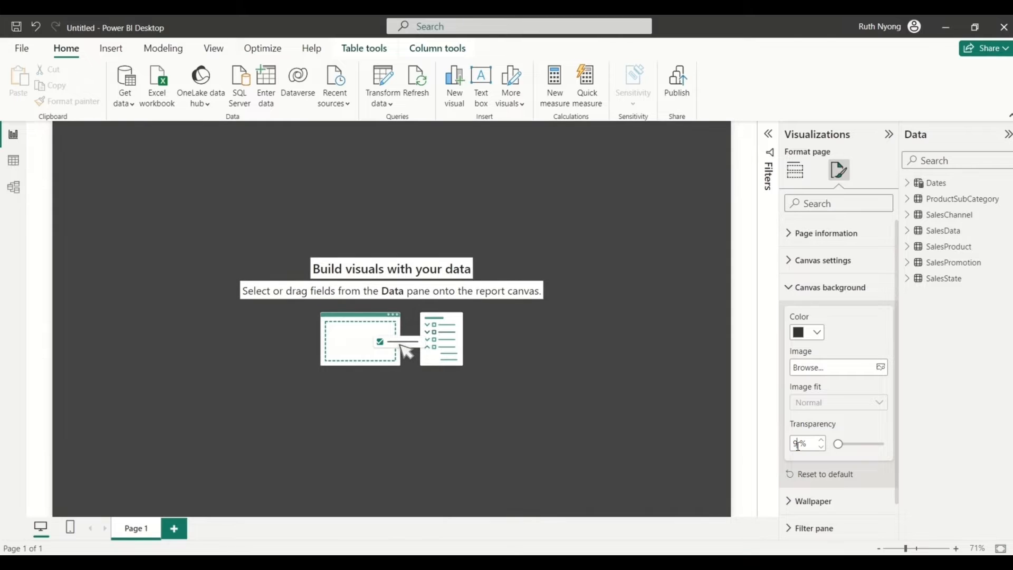
{"action": "left_click", "coordinate": [792, 289]}
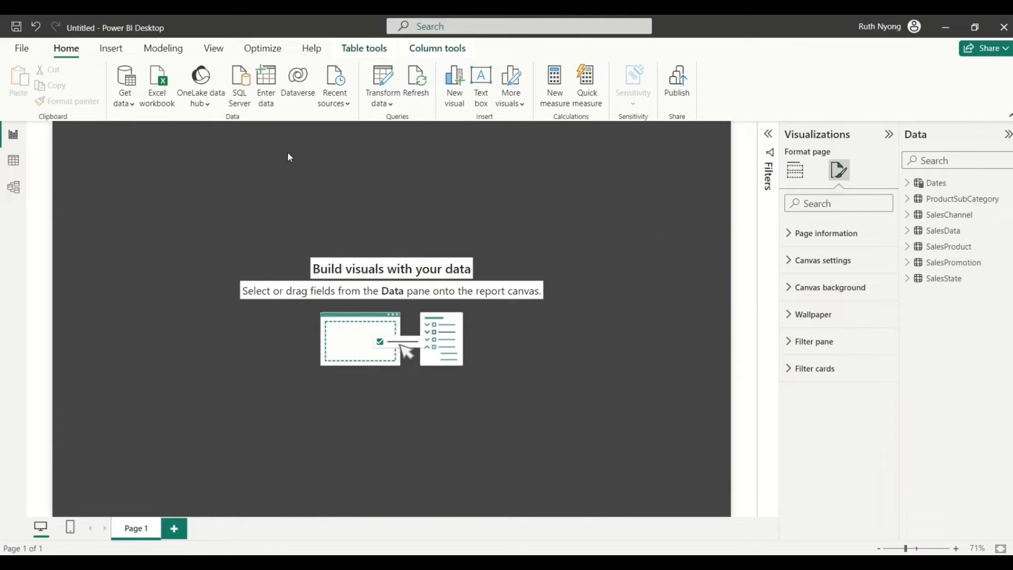
Step: Insert a rectangle and fit it as a narrow full-height sidebar along the left edge of the report page
{"action": "left_click", "coordinate": [109, 50]}
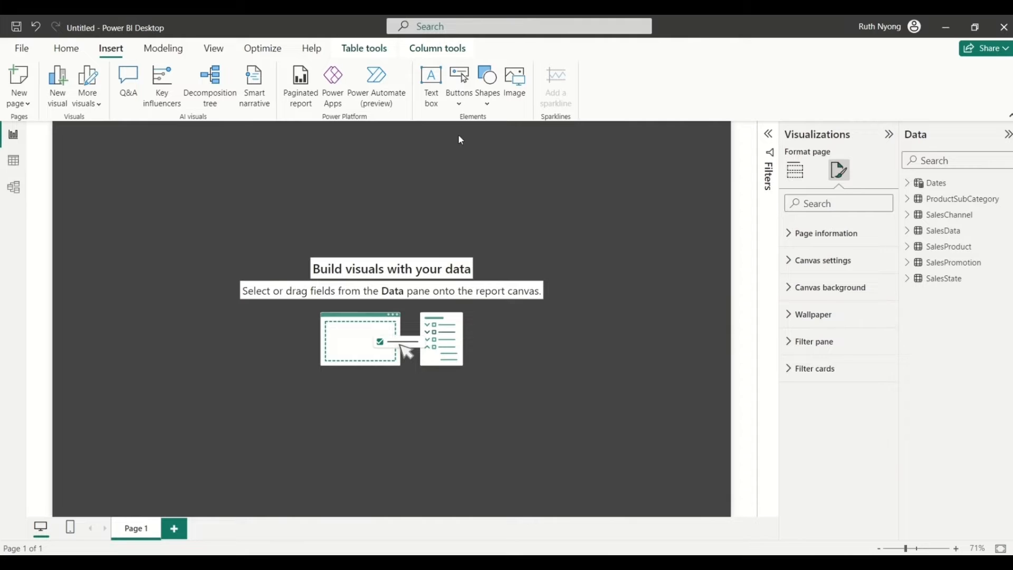
{"action": "left_click", "coordinate": [486, 104]}
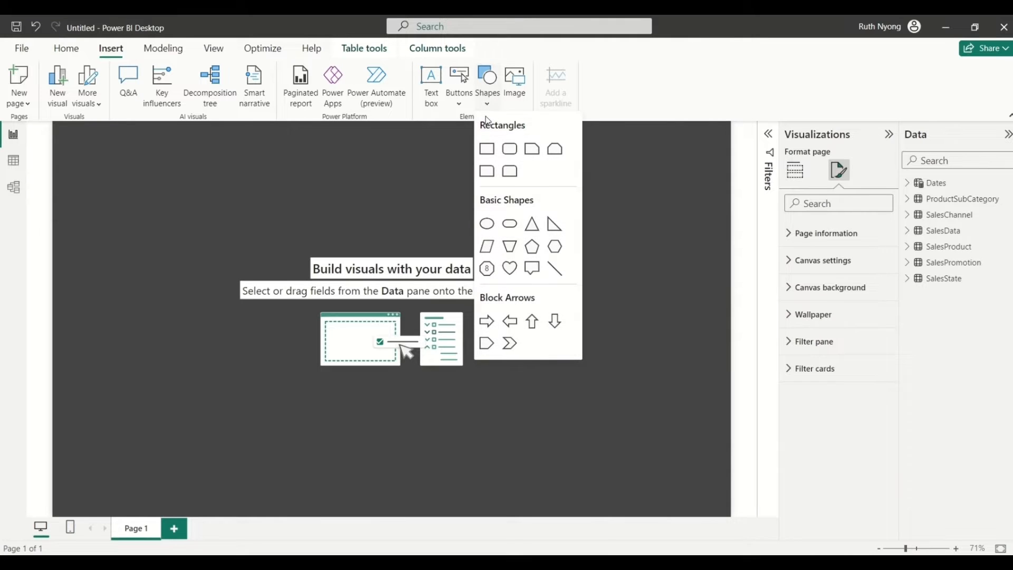
{"action": "left_click", "coordinate": [486, 152]}
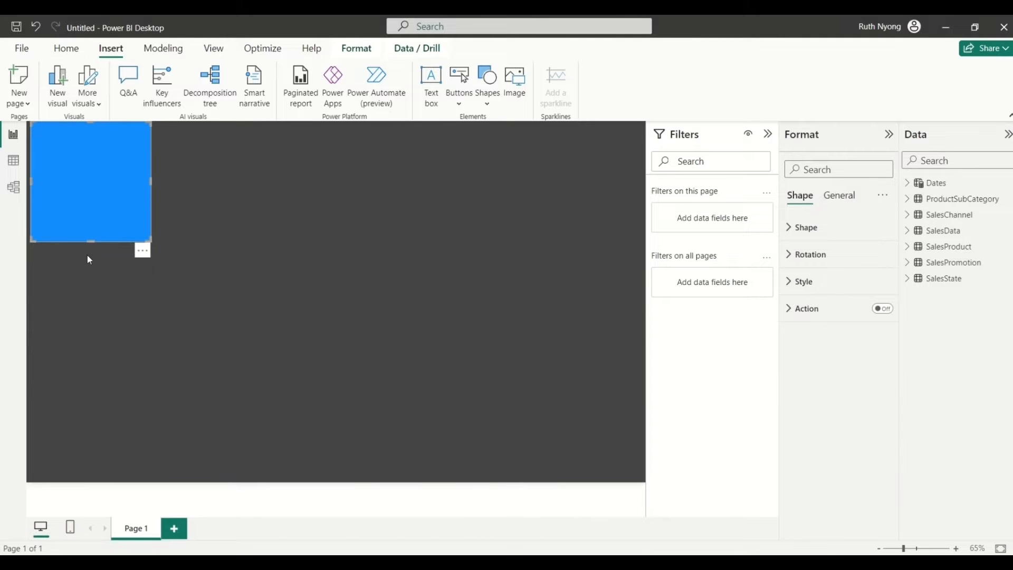
{"action": "left_click_drag", "start_coordinate": [88, 259], "coordinate": [93, 482]}
{"action": "left_click_drag", "start_coordinate": [97, 410], "coordinate": [89, 407]}
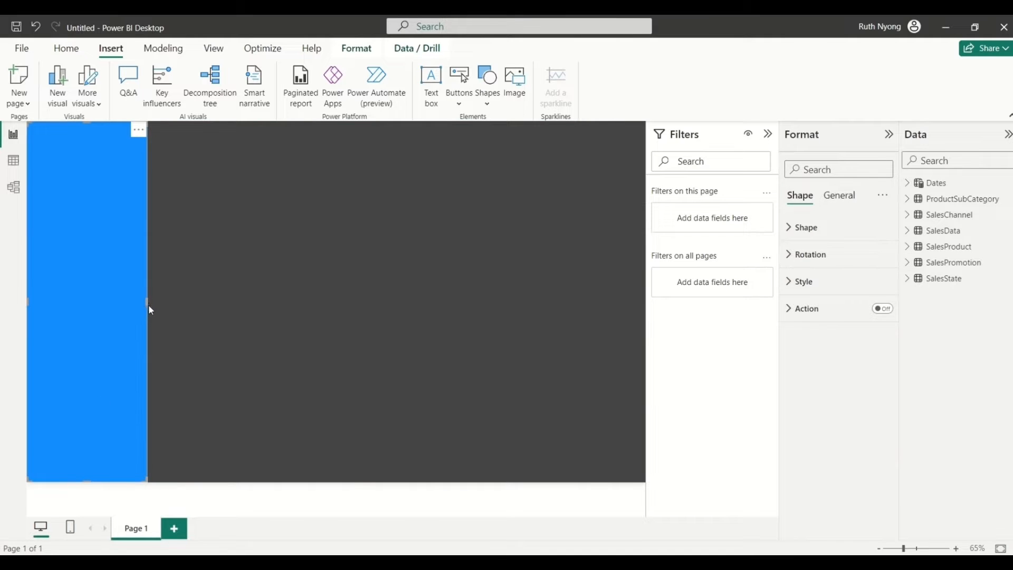
{"action": "left_click_drag", "start_coordinate": [145, 302], "coordinate": [141, 302]}
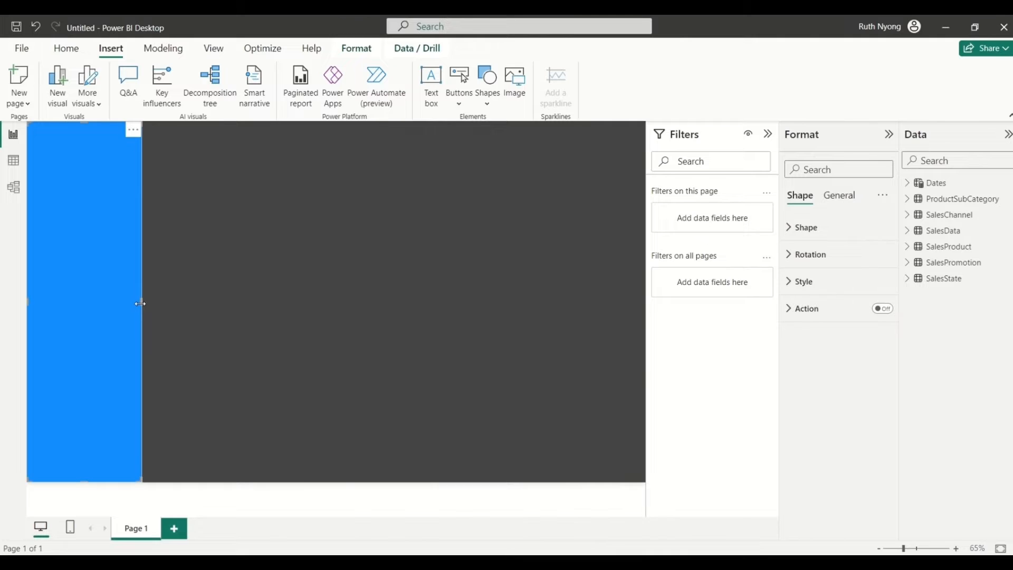
Step: Fill the sidebar rectangle with Black, 20% lighter, and turn off its border
{"action": "left_click", "coordinate": [789, 285]}
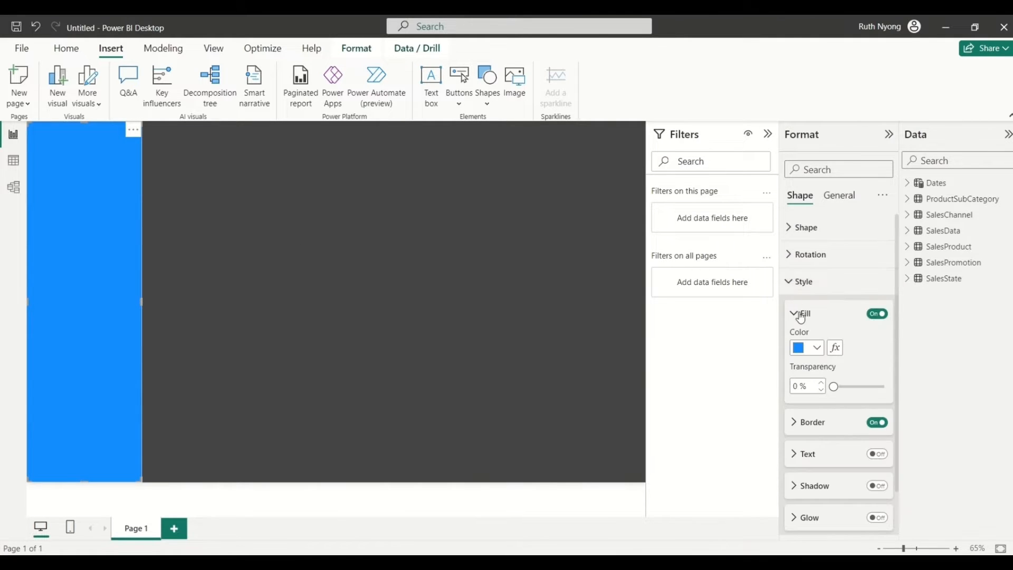
{"action": "left_click", "coordinate": [816, 348]}
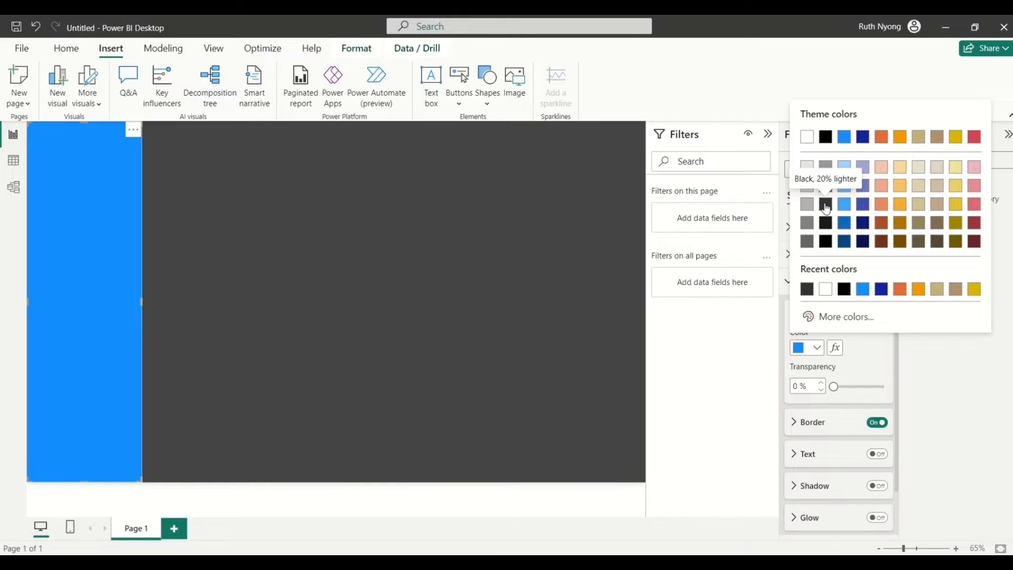
{"action": "left_click", "coordinate": [825, 207]}
{"action": "left_click", "coordinate": [805, 314]}
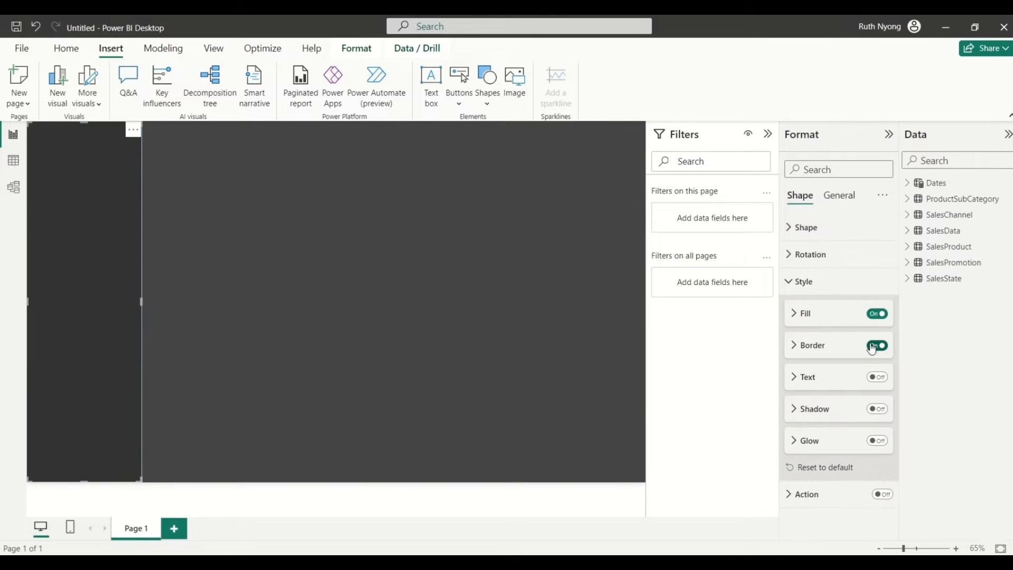
{"action": "left_click", "coordinate": [872, 349]}
{"action": "left_click", "coordinate": [793, 283]}
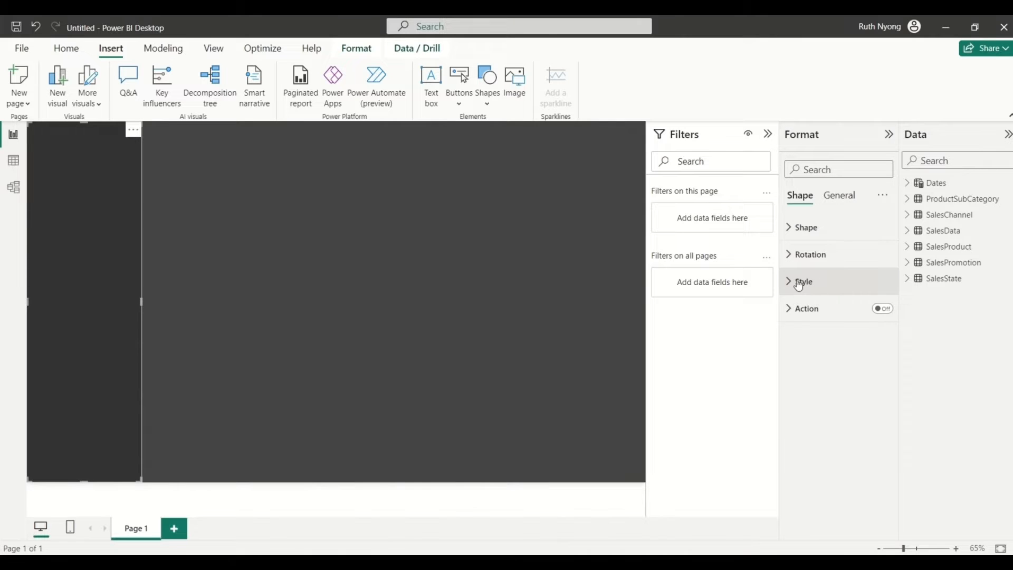
{"action": "left_click", "coordinate": [261, 229]}
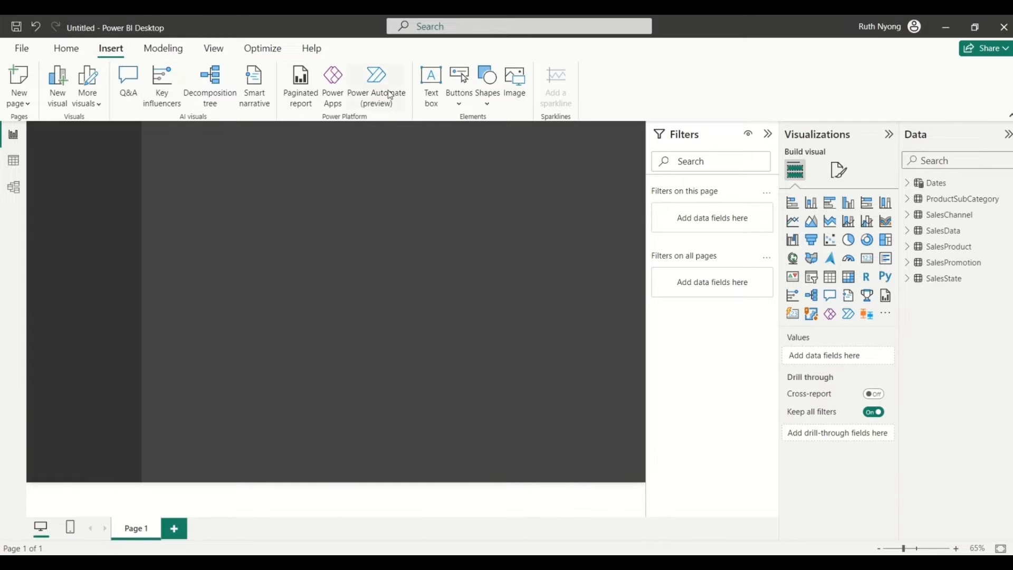
Step: Insert the diamond image from the Invoice folder in Excel Files onto the report page
{"action": "left_click", "coordinate": [523, 95]}
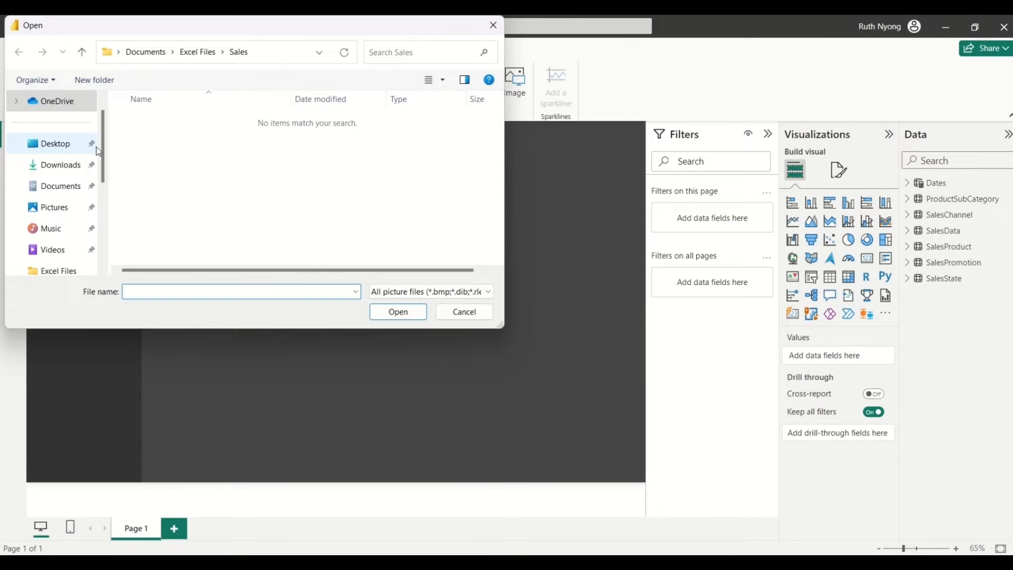
{"action": "scroll", "coordinate": [102, 151], "scroll_direction": "down", "scroll_amount": 1}
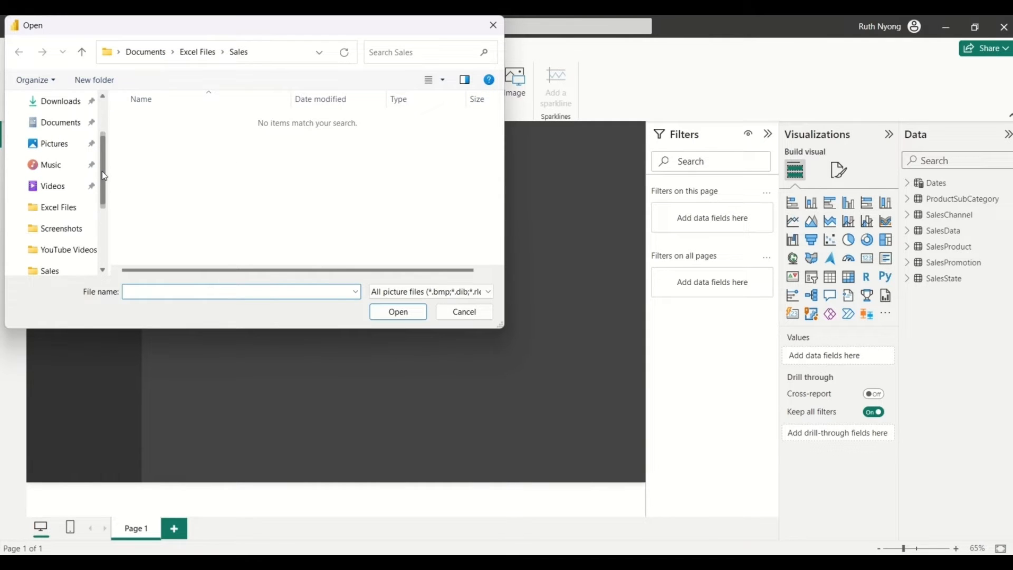
{"action": "left_click", "coordinate": [66, 207]}
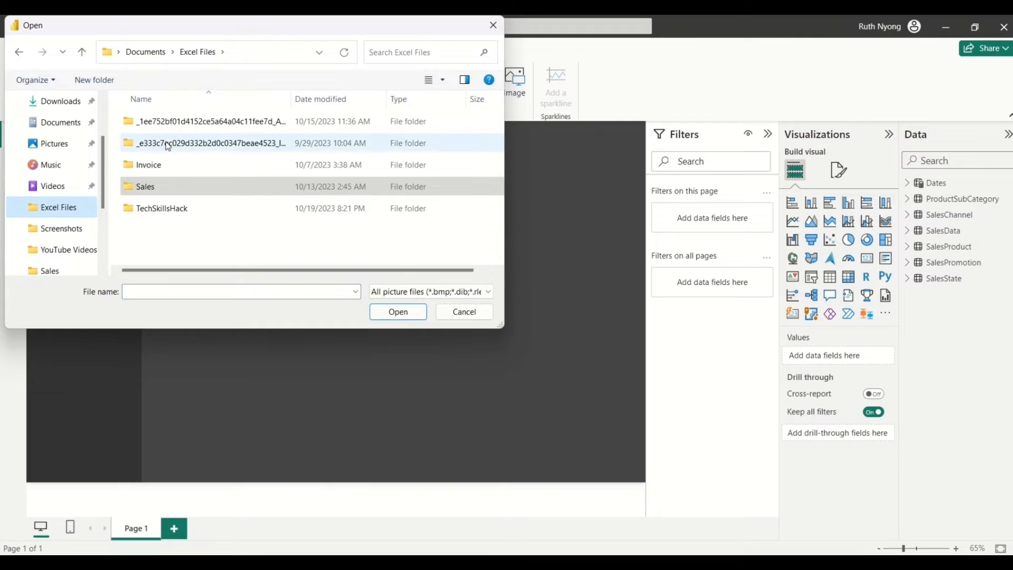
{"action": "double_click", "coordinate": [162, 165]}
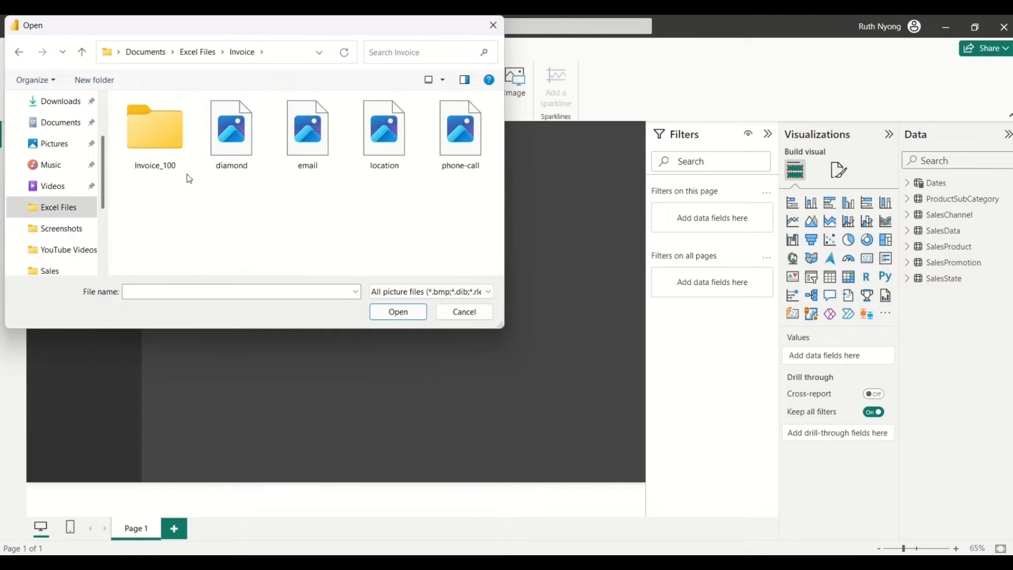
{"action": "left_click", "coordinate": [231, 134]}
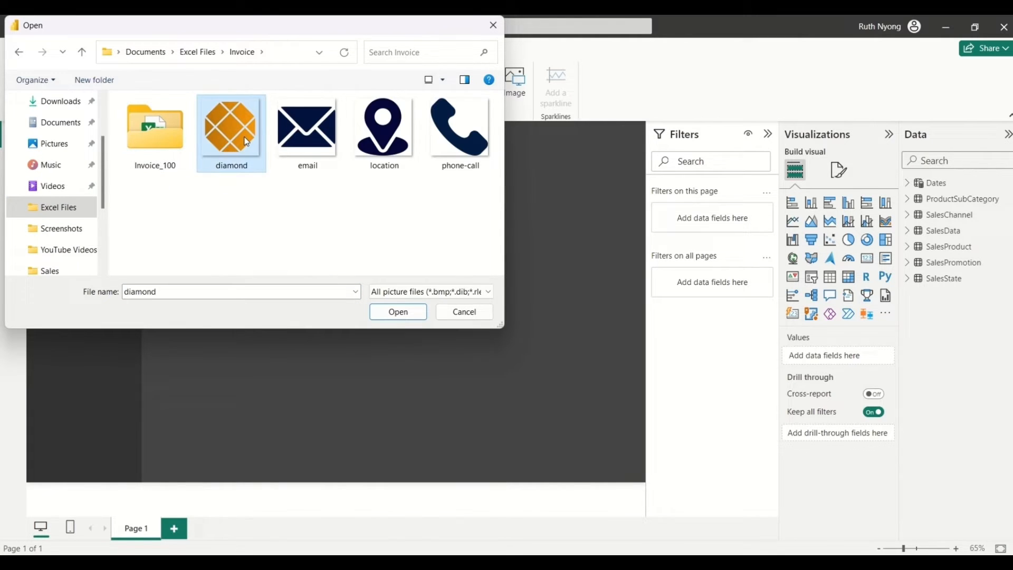
{"action": "left_click", "coordinate": [397, 313]}
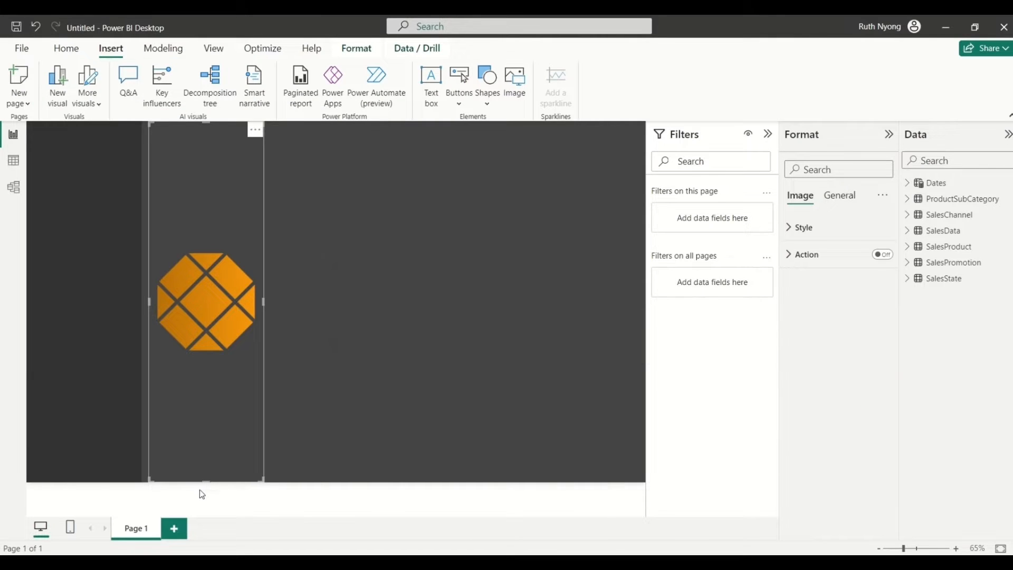
Step: Shrink the diamond image to a small logo and place it in the upper-left corner of the sidebar
{"action": "left_click_drag", "start_coordinate": [203, 480], "coordinate": [196, 314]}
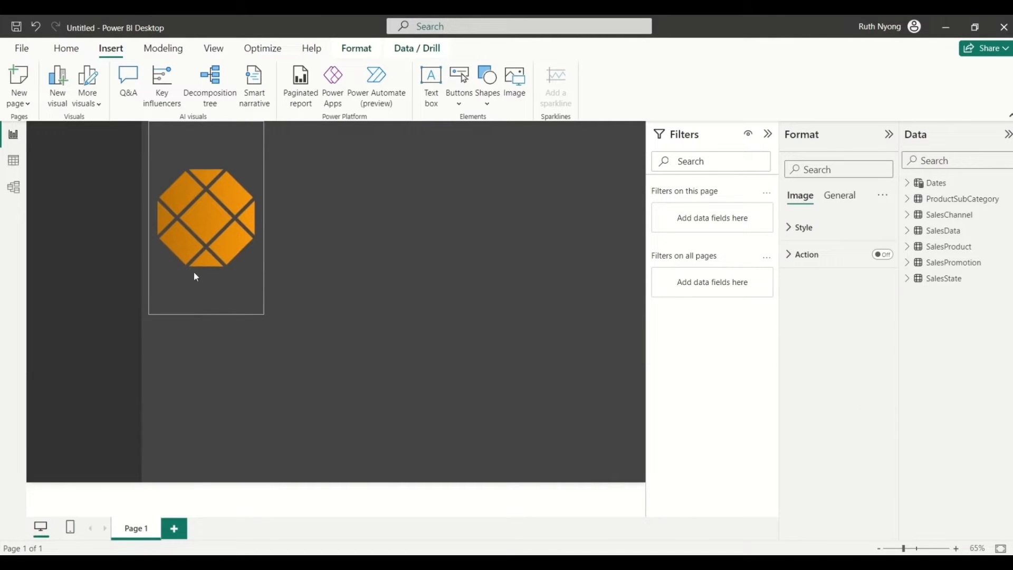
{"action": "left_click_drag", "start_coordinate": [195, 276], "coordinate": [190, 233]}
{"action": "left_click_drag", "start_coordinate": [261, 234], "coordinate": [68, 142]}
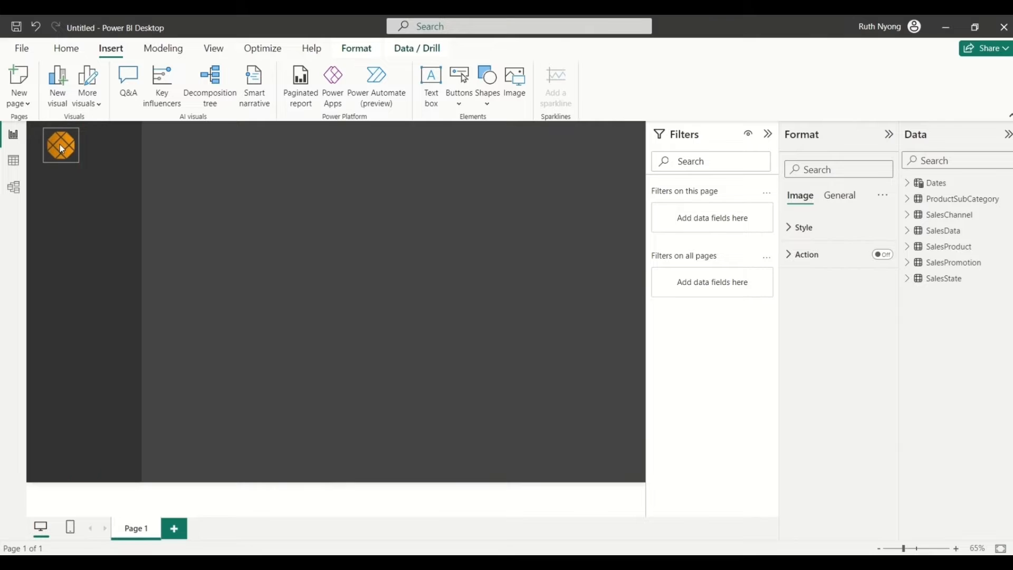
{"action": "left_click", "coordinate": [182, 173]}
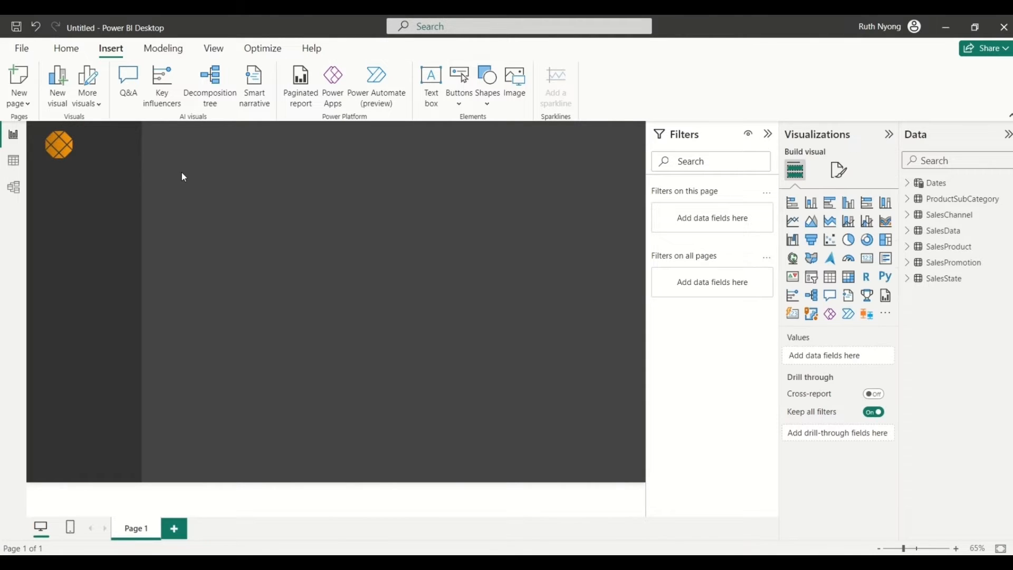
Step: Insert a text box on the report page containing the title SALES PERFORMANCE REPORT
{"action": "left_click", "coordinate": [433, 96]}
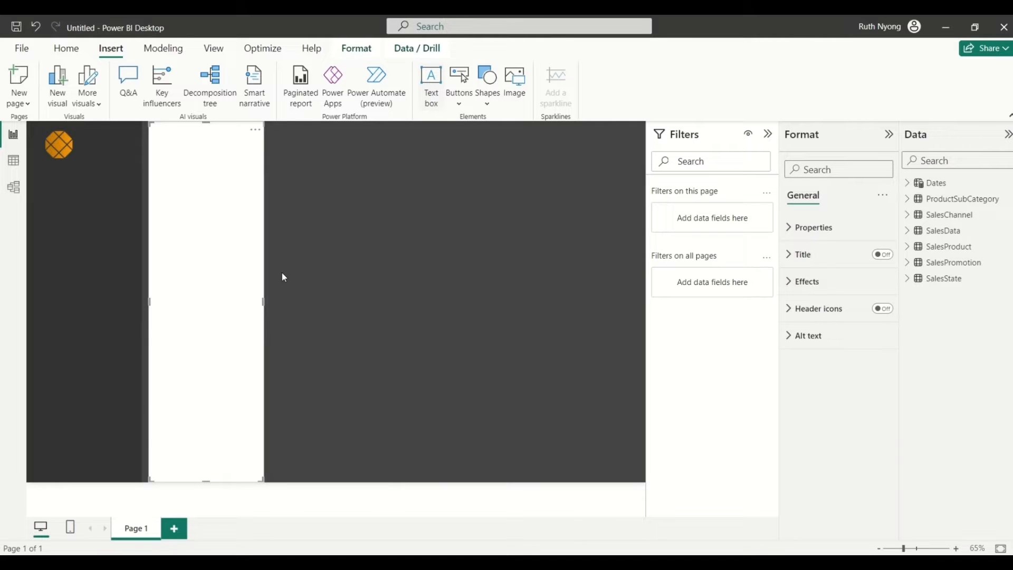
{"action": "left_click", "coordinate": [226, 467]}
{"action": "left_click", "coordinate": [173, 132]}
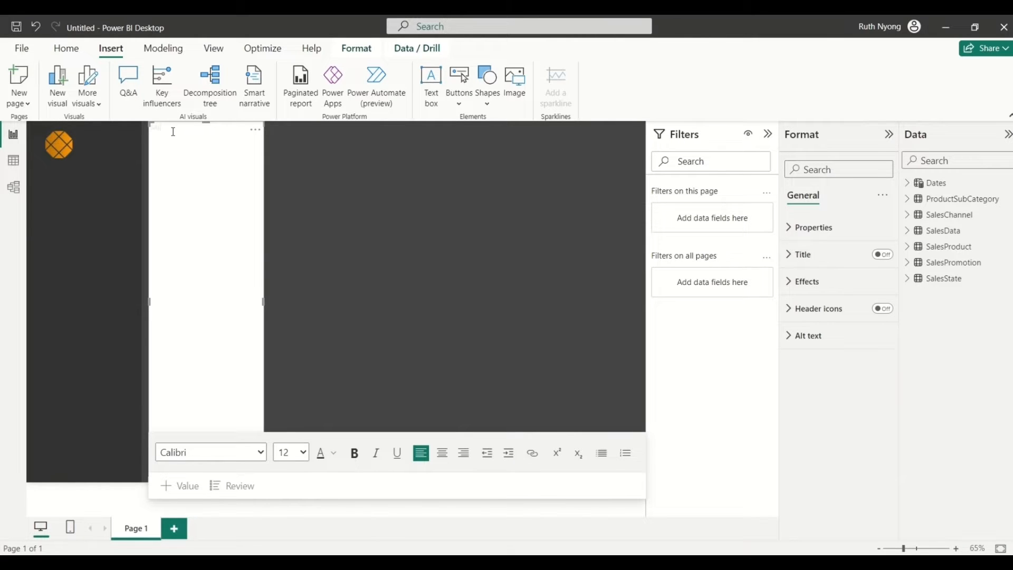
{"action": "type", "text": "SALES PERFORMANCE REPORT"}
Step: Format the title as bold 32-point orange text and turn off the text box's background
{"action": "left_click_drag", "start_coordinate": [237, 128], "coordinate": [149, 125]}
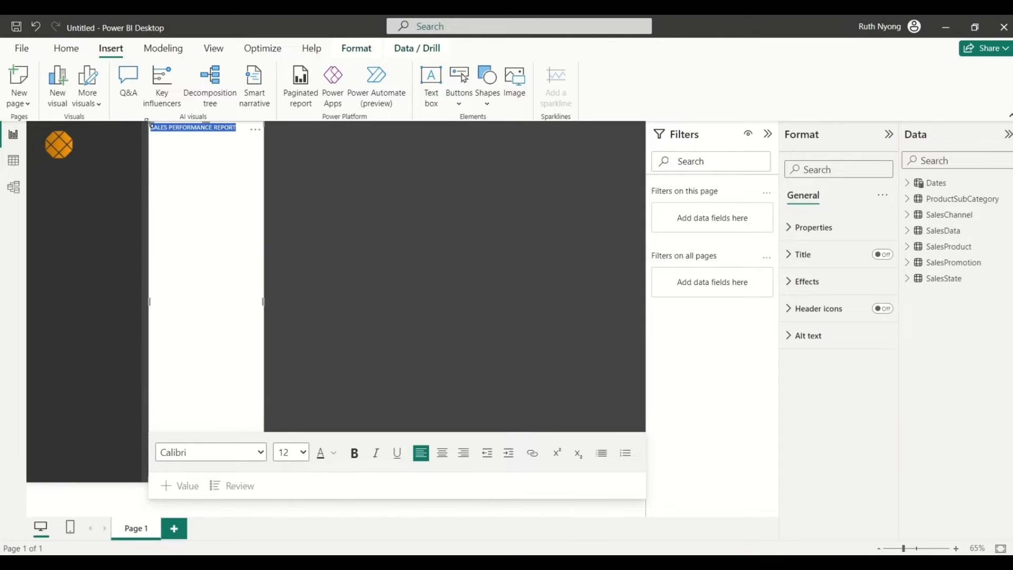
{"action": "left_click", "coordinate": [306, 455]}
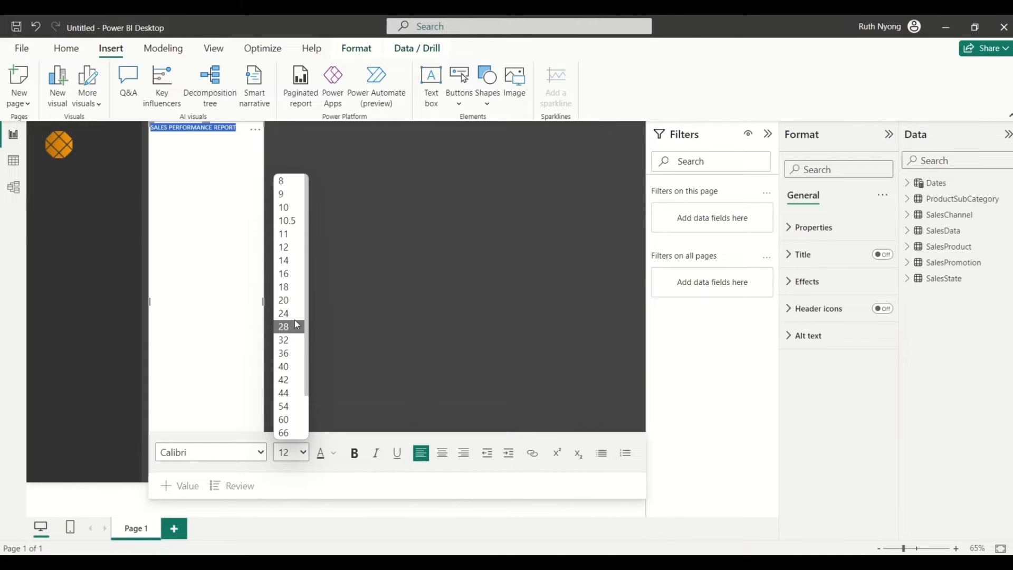
{"action": "left_click", "coordinate": [289, 340]}
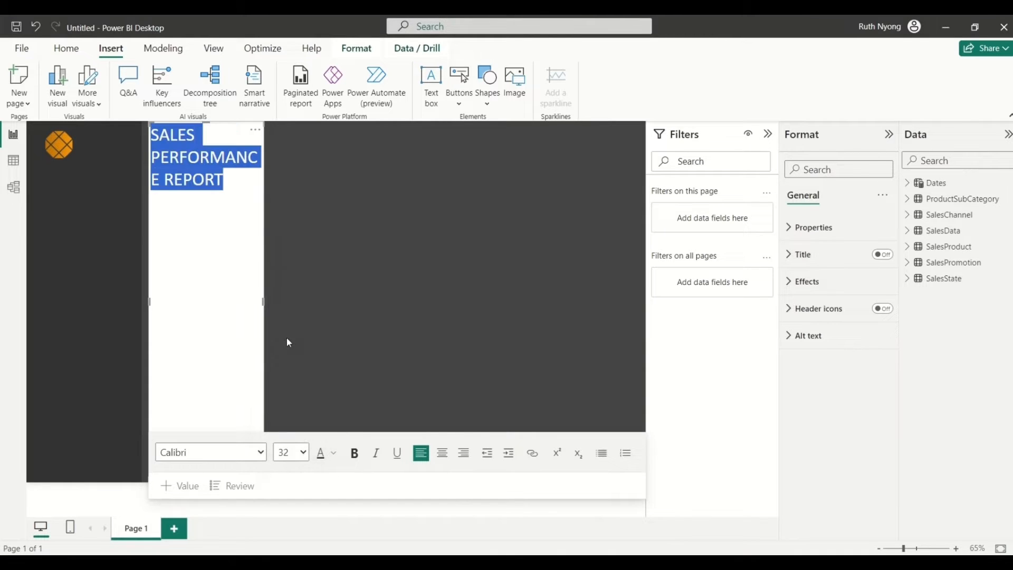
{"action": "left_click", "coordinate": [354, 454]}
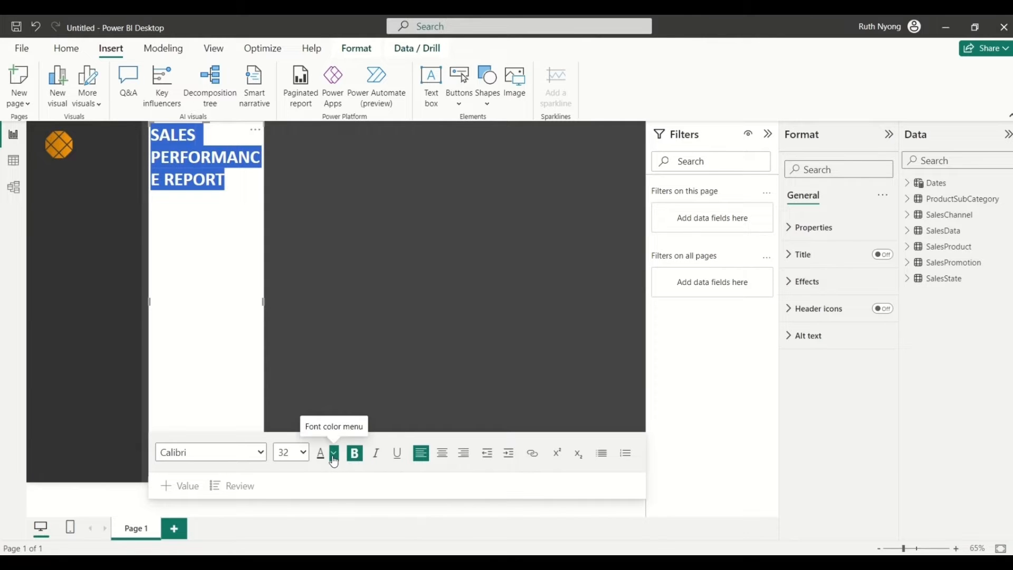
{"action": "left_click", "coordinate": [334, 457]}
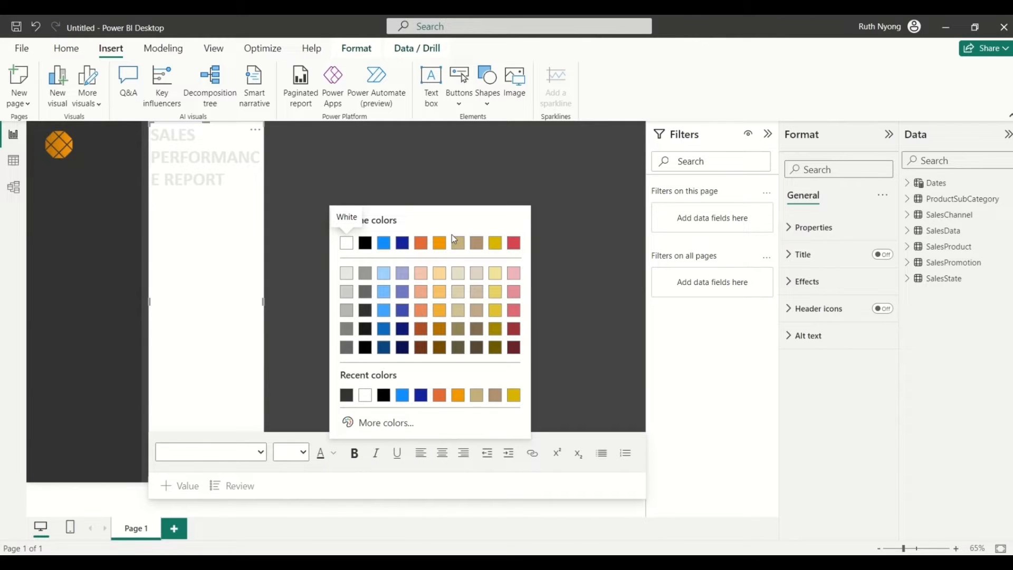
{"action": "left_click", "coordinate": [457, 242]}
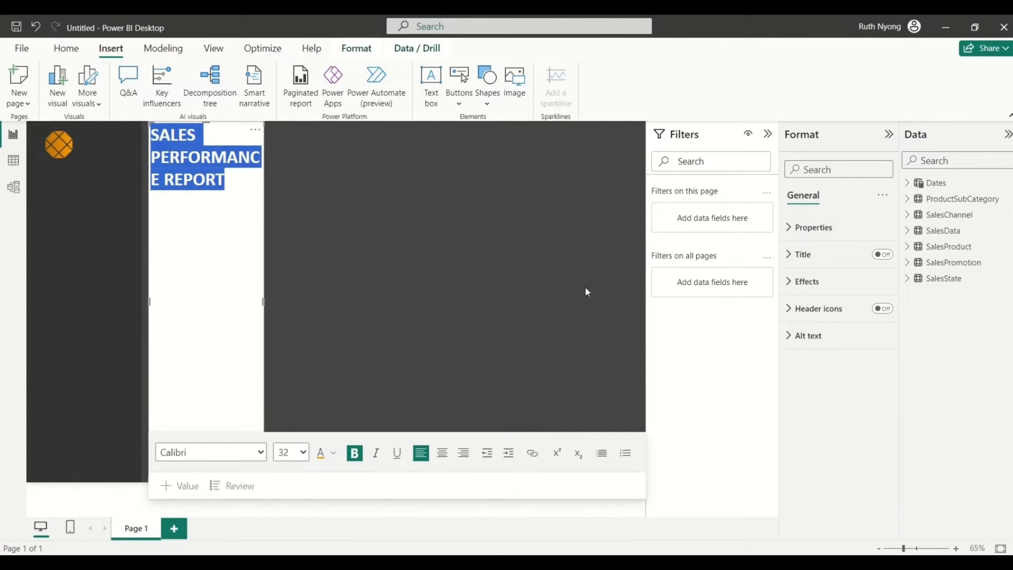
{"action": "left_click", "coordinate": [801, 281]}
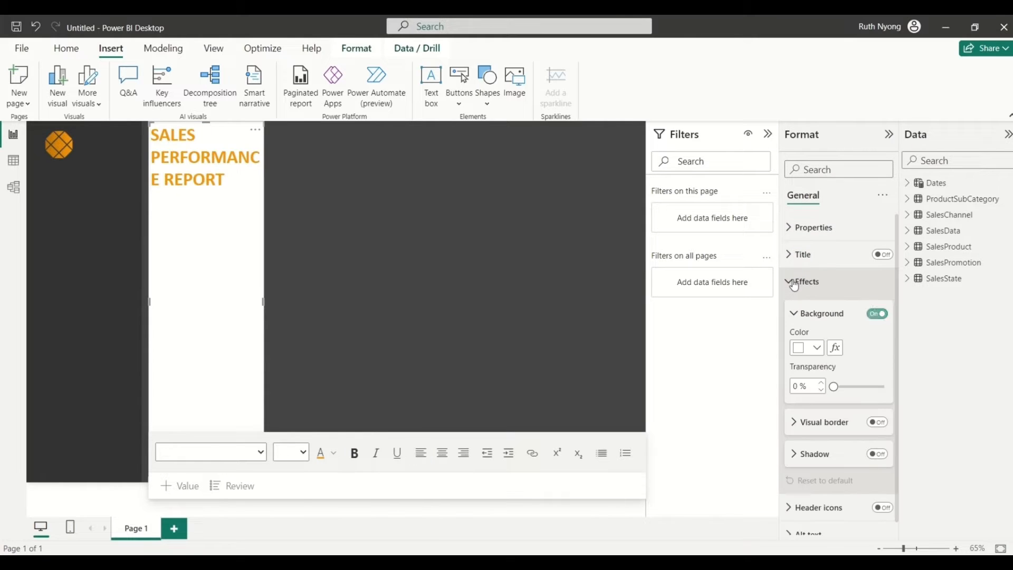
{"action": "left_click", "coordinate": [875, 315]}
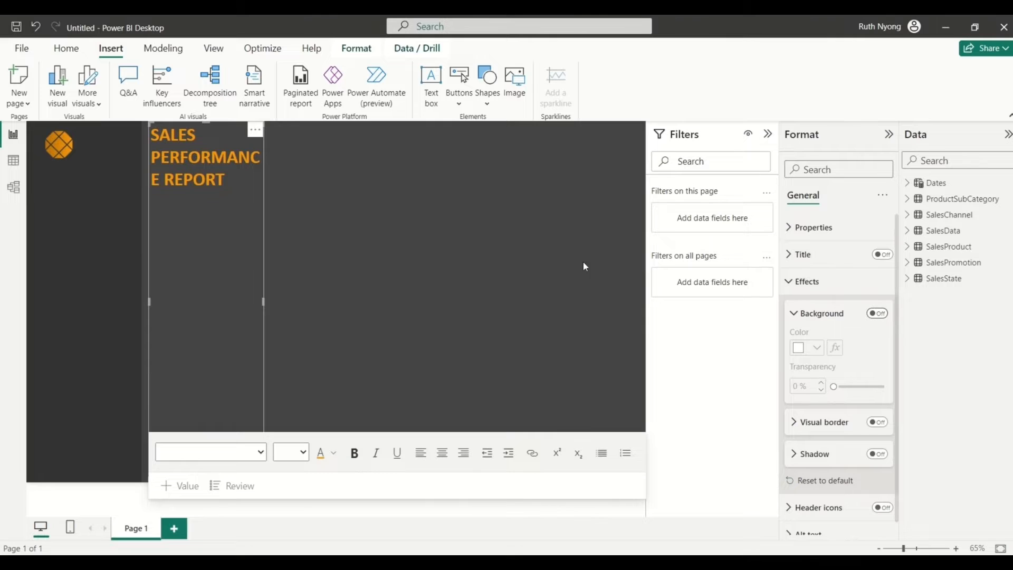
Step: Resize the title's text box to fit a single line and place it at the top of the page beside the sidebar
{"action": "left_click", "coordinate": [194, 409]}
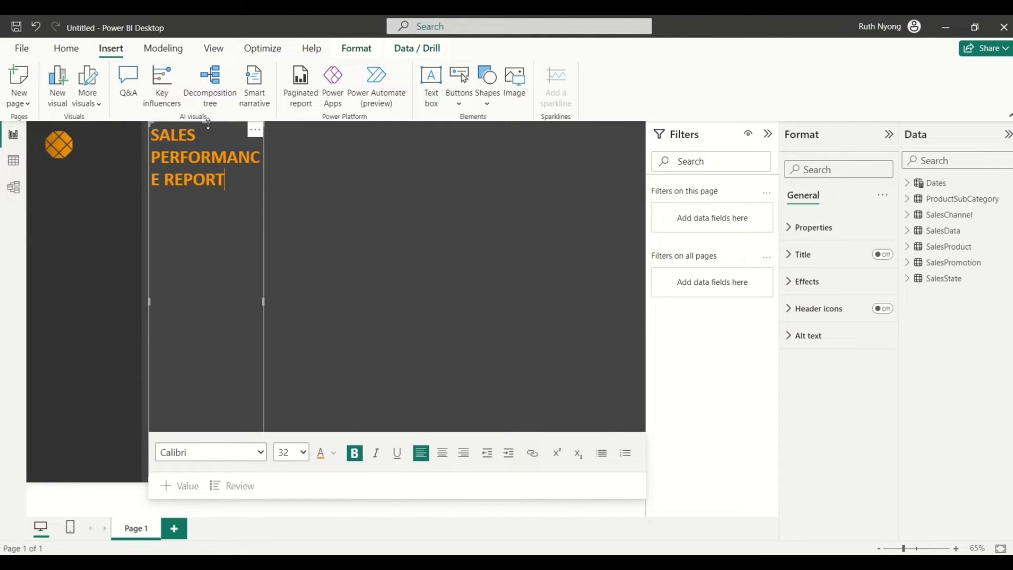
{"action": "left_click_drag", "start_coordinate": [212, 126], "coordinate": [227, 257]}
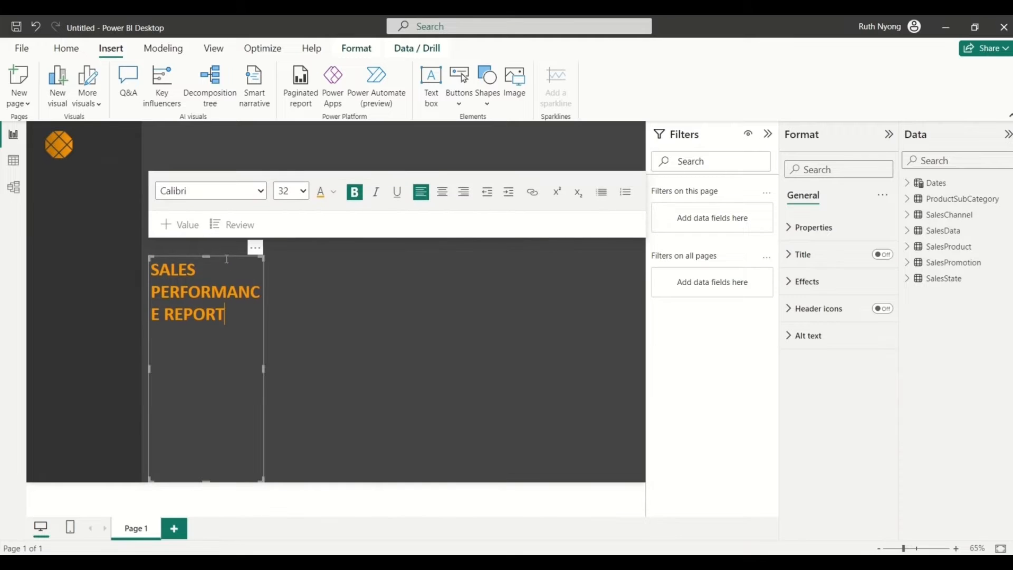
{"action": "left_click_drag", "start_coordinate": [207, 478], "coordinate": [189, 326]}
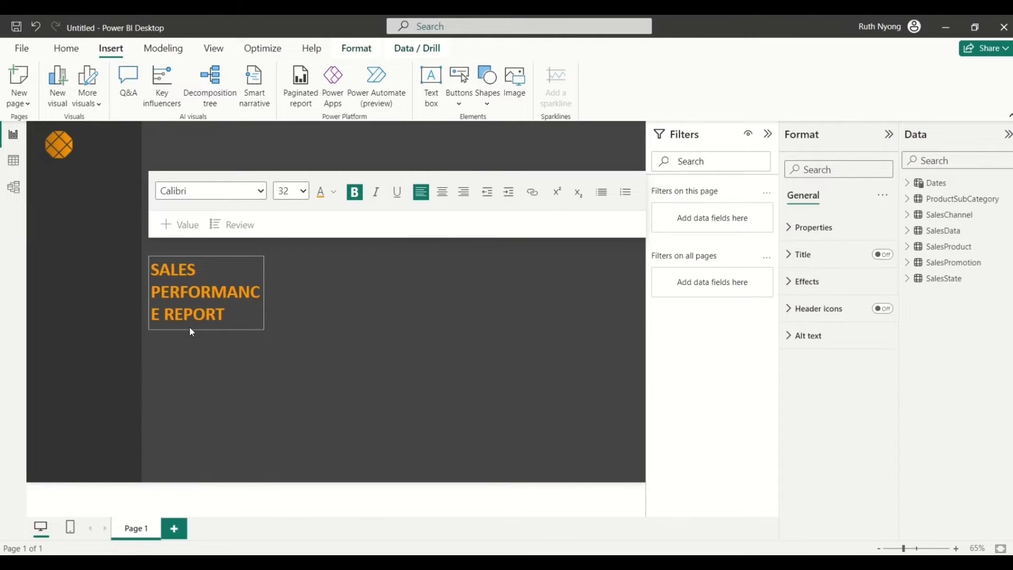
{"action": "left_click_drag", "start_coordinate": [264, 293], "coordinate": [412, 294]}
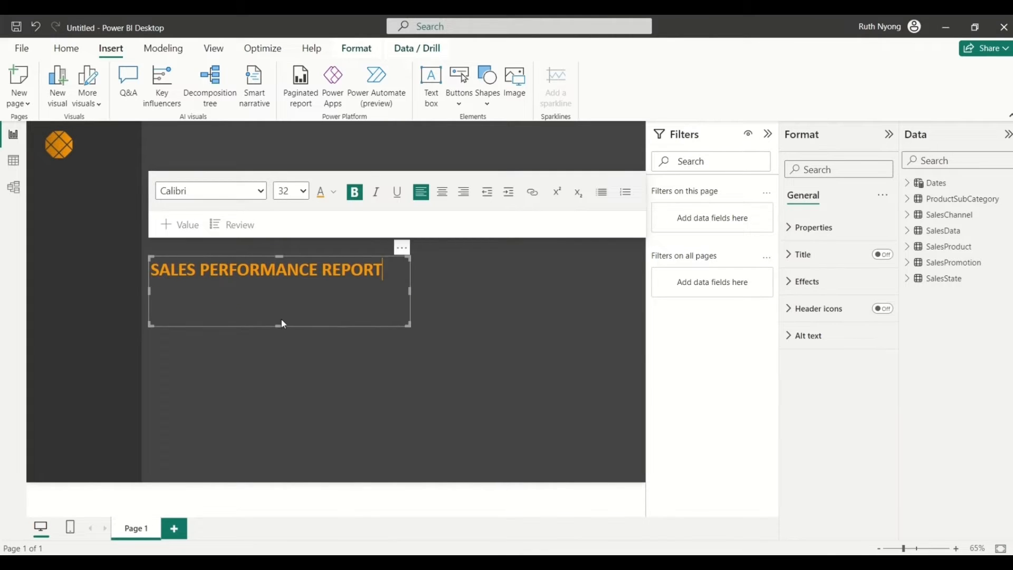
{"action": "left_click_drag", "start_coordinate": [278, 326], "coordinate": [271, 285]}
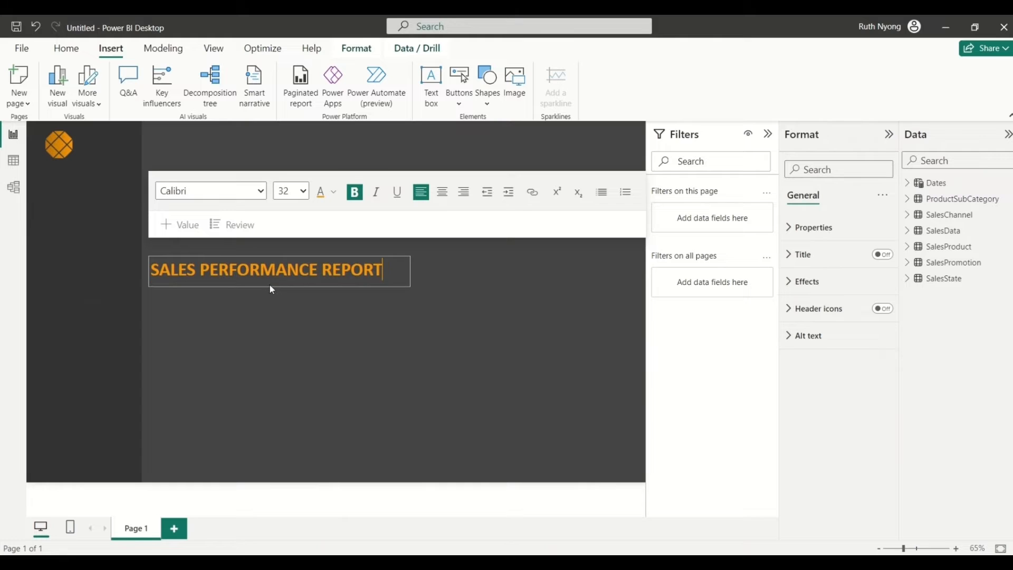
{"action": "left_click", "coordinate": [258, 289]}
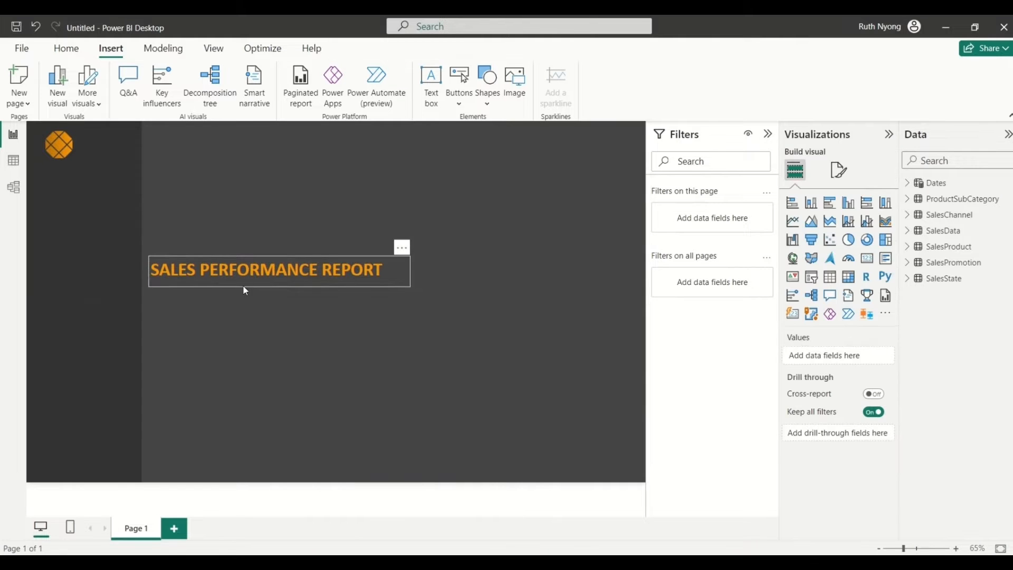
{"action": "left_click_drag", "start_coordinate": [243, 286], "coordinate": [242, 154]}
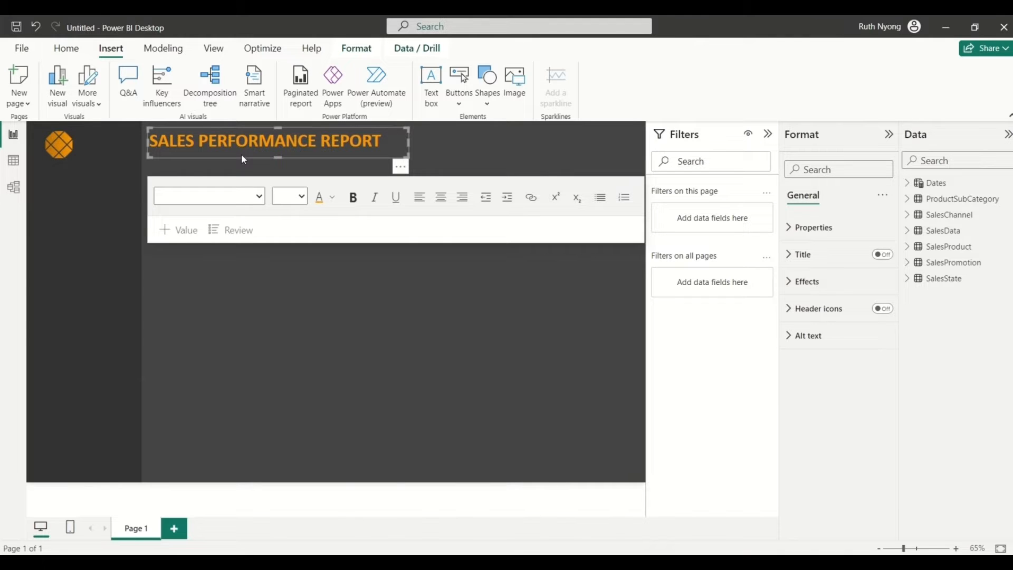
Step: Duplicate the title text box and place the copy just below the original
{"action": "key", "text": "ctrl+v"}
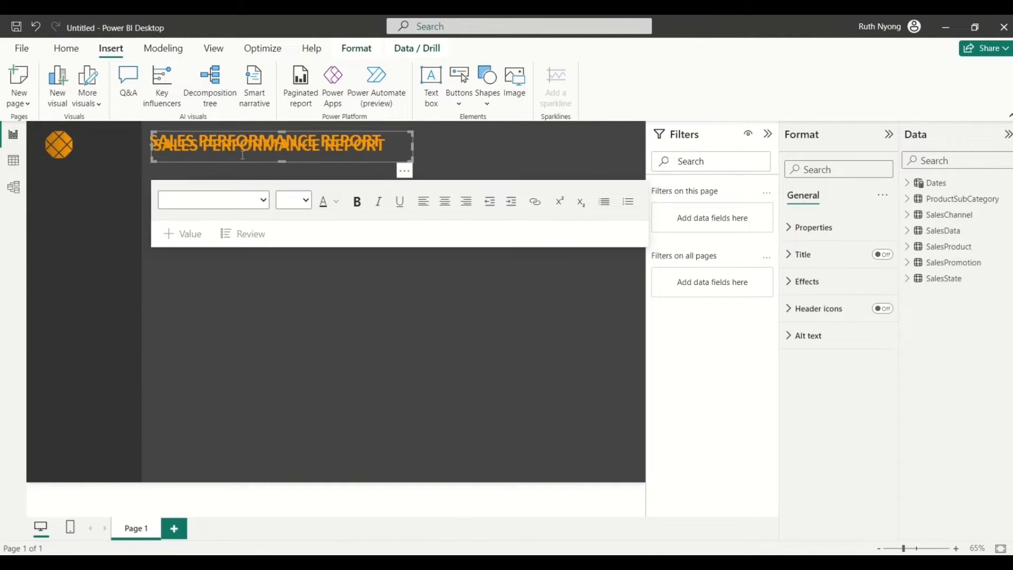
{"action": "left_click_drag", "start_coordinate": [247, 159], "coordinate": [247, 170]}
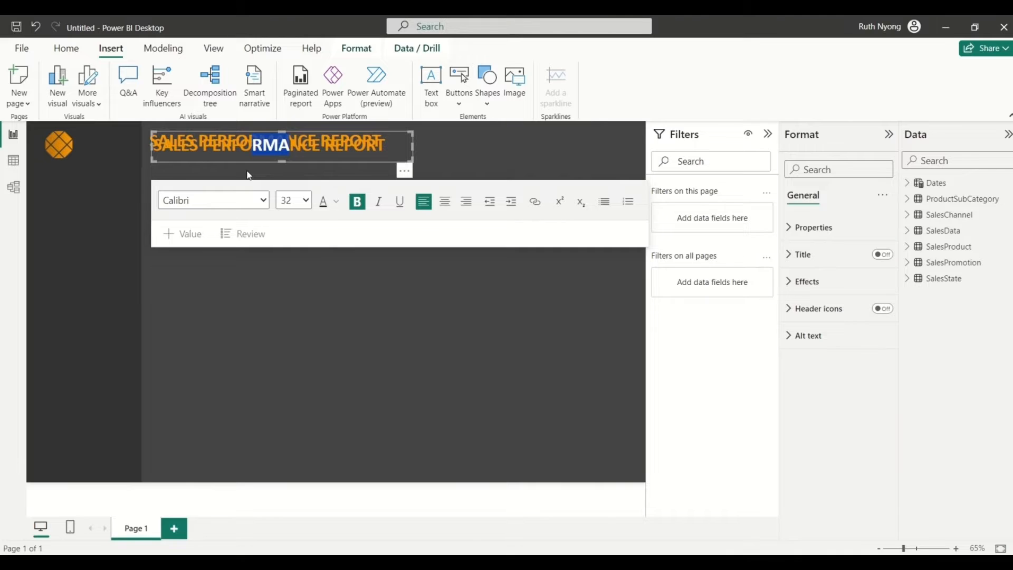
{"action": "left_click_drag", "start_coordinate": [392, 137], "coordinate": [394, 168]}
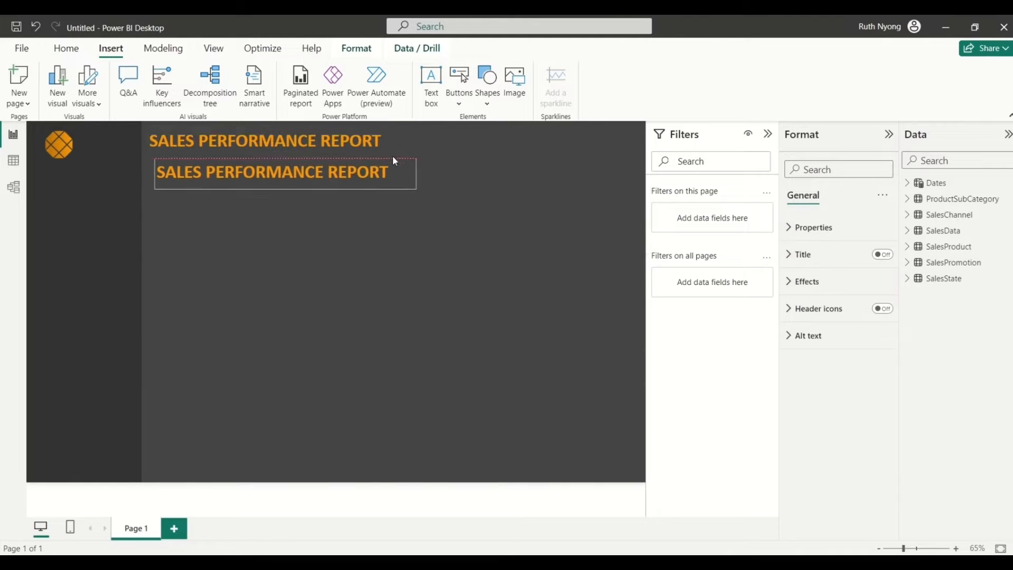
Step: Replace the text in the copied text box with ABC
{"action": "left_click", "coordinate": [394, 172]}
{"action": "key", "text": "BackSpace"}
{"action": "key", "text": "BackSpace"}
{"action": "key", "text": "BackSpace"}
{"action": "key", "text": "BackSpace"}
{"action": "key", "text": "BackSpace"}
{"action": "key", "text": "BackSpace"}
{"action": "key", "text": "BackSpace"}
{"action": "key", "text": "BackSpace"}
{"action": "key", "text": "BackSpace"}
{"action": "key", "text": "BackSpace"}
{"action": "key", "text": "BackSpace"}
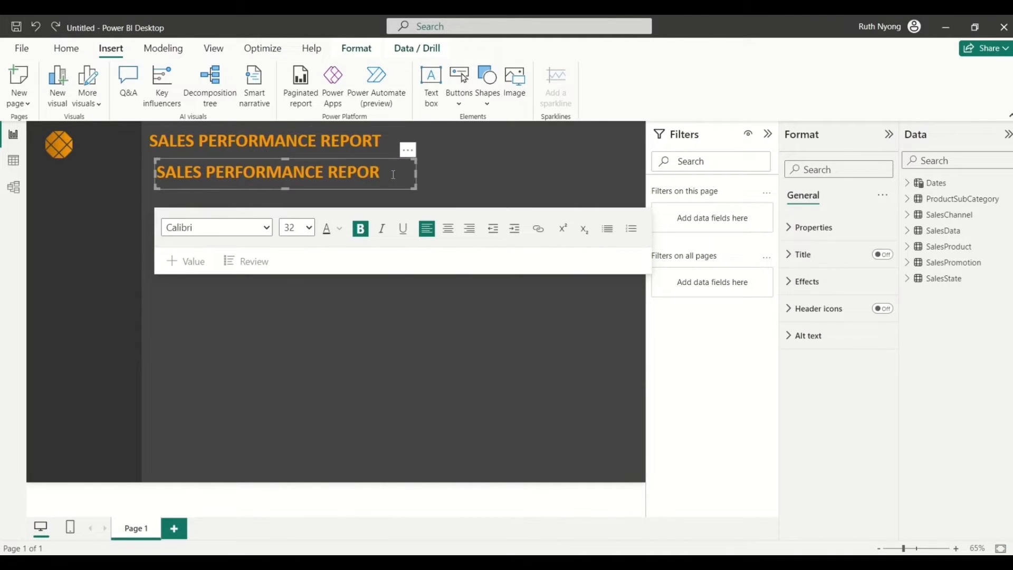
{"action": "key", "text": "BackSpace"}
{"action": "key", "text": "BackSpace"}
{"action": "key", "text": "BackSpace"}
{"action": "key", "text": "BackSpace"}
{"action": "key", "text": "BackSpace"}
{"action": "key", "text": "BackSpace"}
{"action": "key", "text": "BackSpace"}
{"action": "key", "text": "BackSpace"}
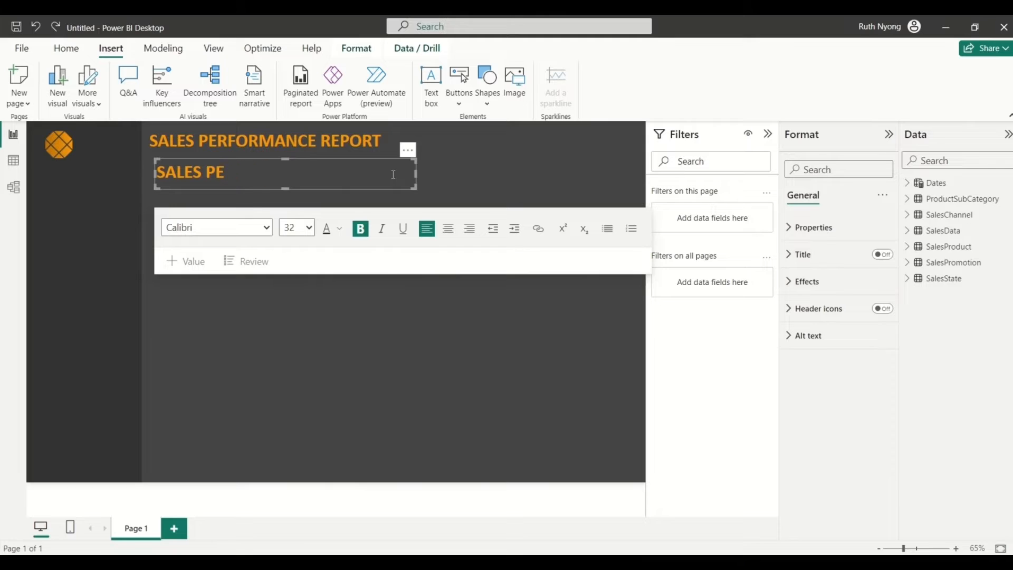
{"action": "key", "text": "BackSpace"}
{"action": "key", "text": "BackSpace"}
{"action": "key", "text": "BackSpace"}
{"action": "type", "text": "BC"}
{"action": "key", "text": "Left"}
{"action": "key", "text": "Left"}
{"action": "key", "text": "Left"}
{"action": "key", "text": "BackSpace"}
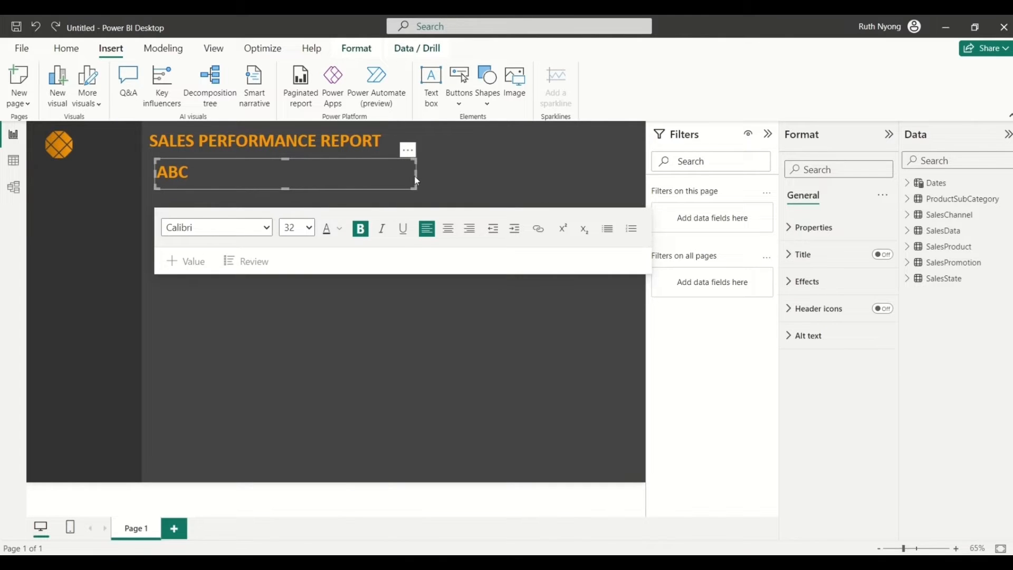
Step: Shrink the ABC text box to fit its text and place it beside the diamond logo in the sidebar
{"action": "left_click_drag", "start_coordinate": [416, 174], "coordinate": [194, 183]}
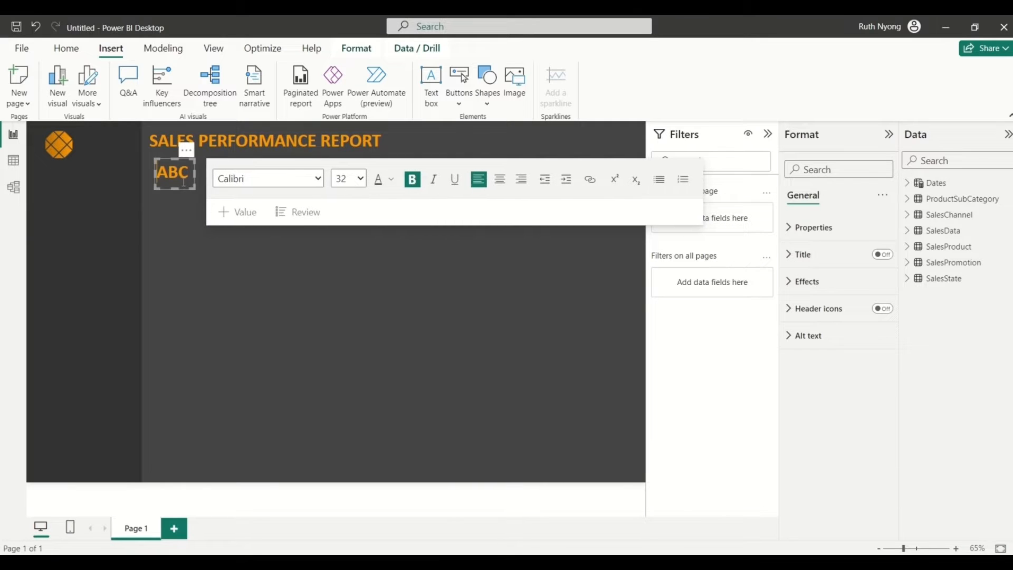
{"action": "left_click", "coordinate": [178, 186]}
{"action": "key", "text": "Escape"}
{"action": "left_click", "coordinate": [168, 188]}
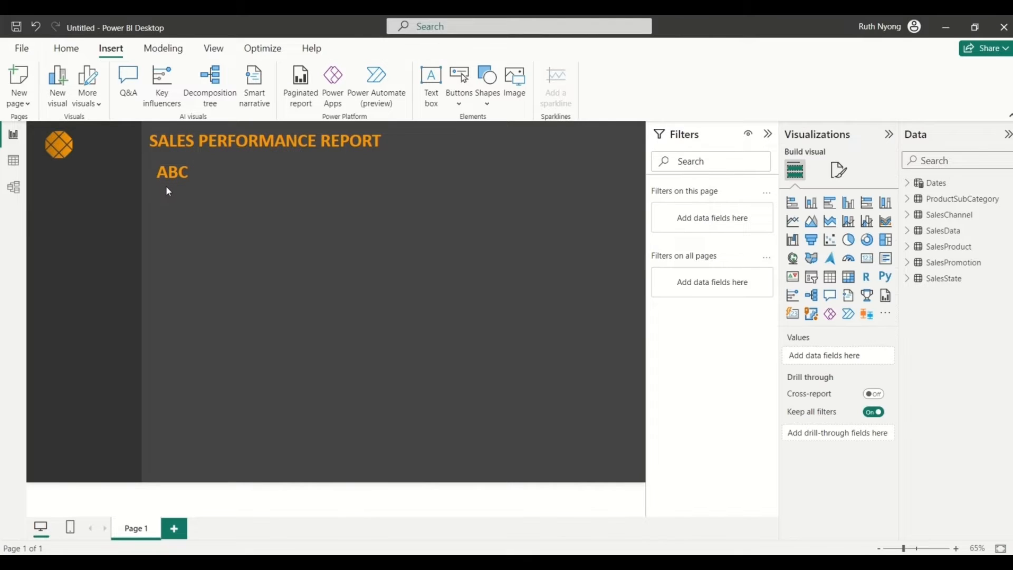
{"action": "left_click_drag", "start_coordinate": [167, 188], "coordinate": [90, 158]}
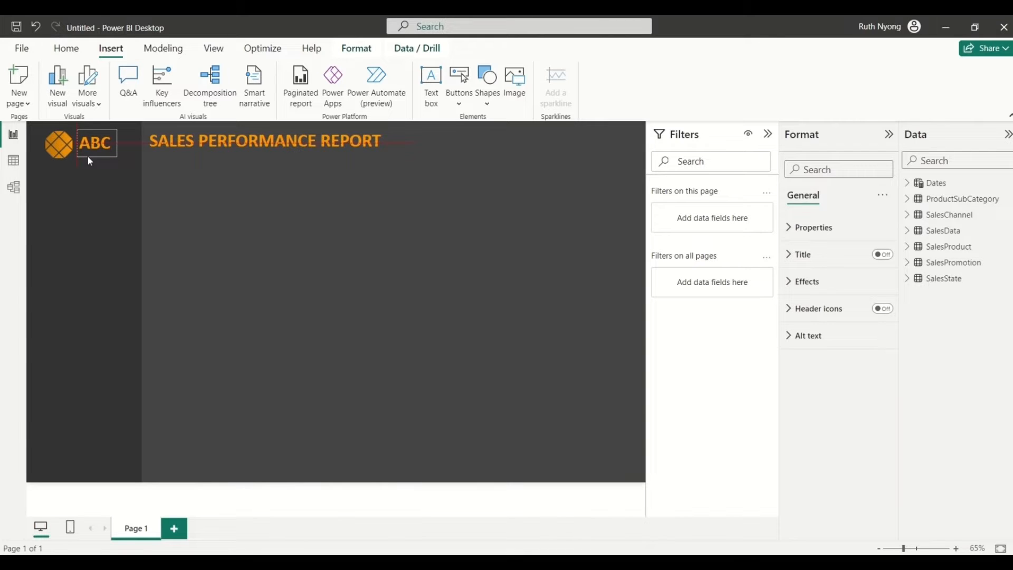
{"action": "left_click_drag", "start_coordinate": [88, 156], "coordinate": [87, 154]}
Step: Try to align the diamond logo level with the ABC text in the sidebar
{"action": "left_click", "coordinate": [56, 150], "text": "ctrl"}
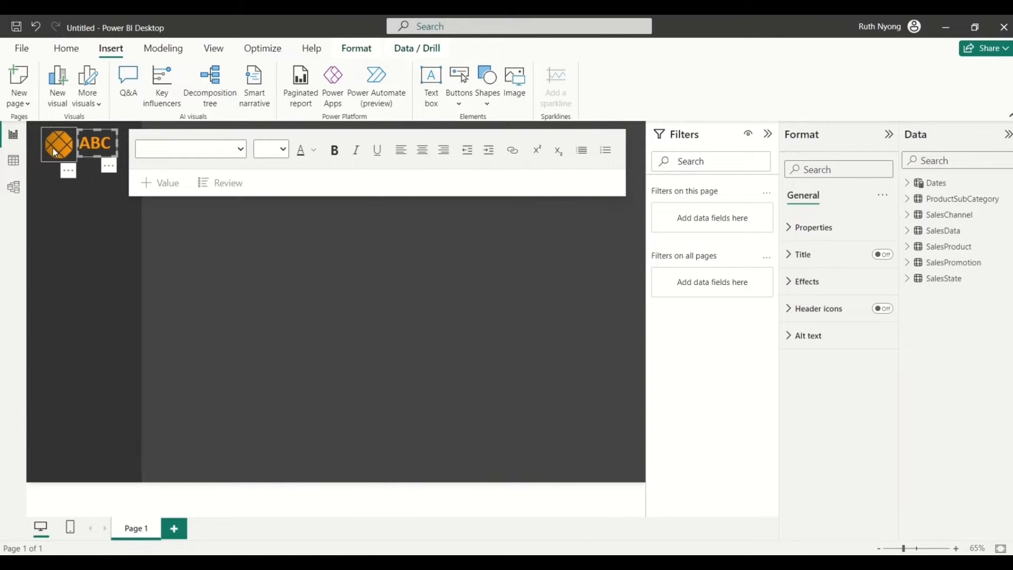
{"action": "left_click", "coordinate": [55, 152]}
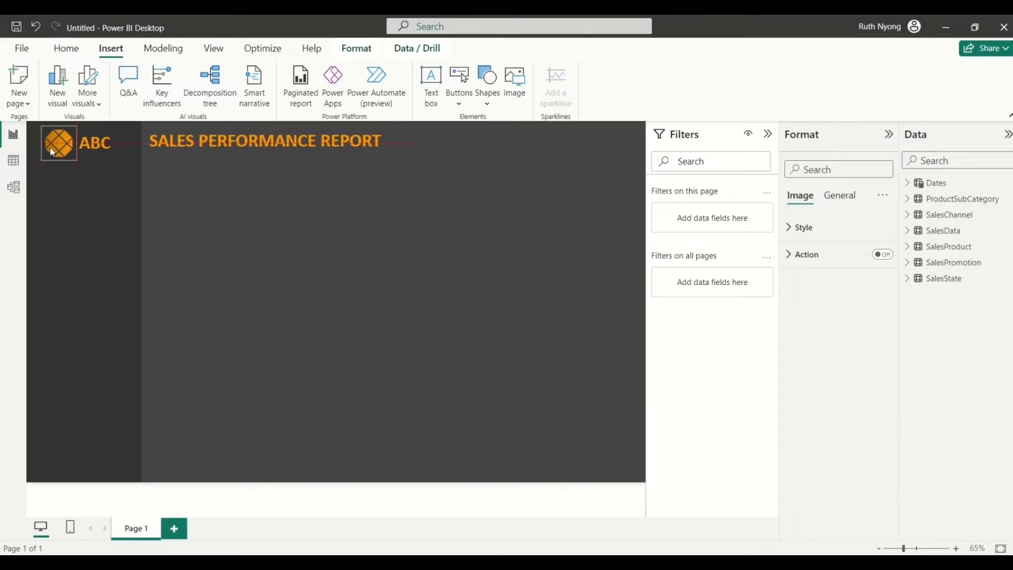
{"action": "left_click_drag", "start_coordinate": [53, 153], "coordinate": [52, 154]}
{"action": "left_click", "coordinate": [52, 154]}
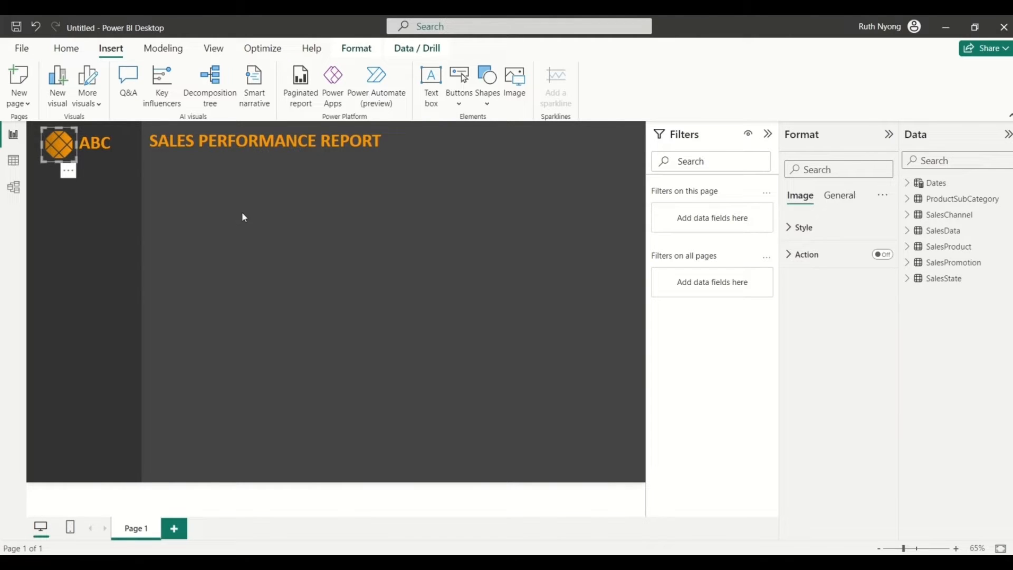
{"action": "left_click", "coordinate": [181, 227]}
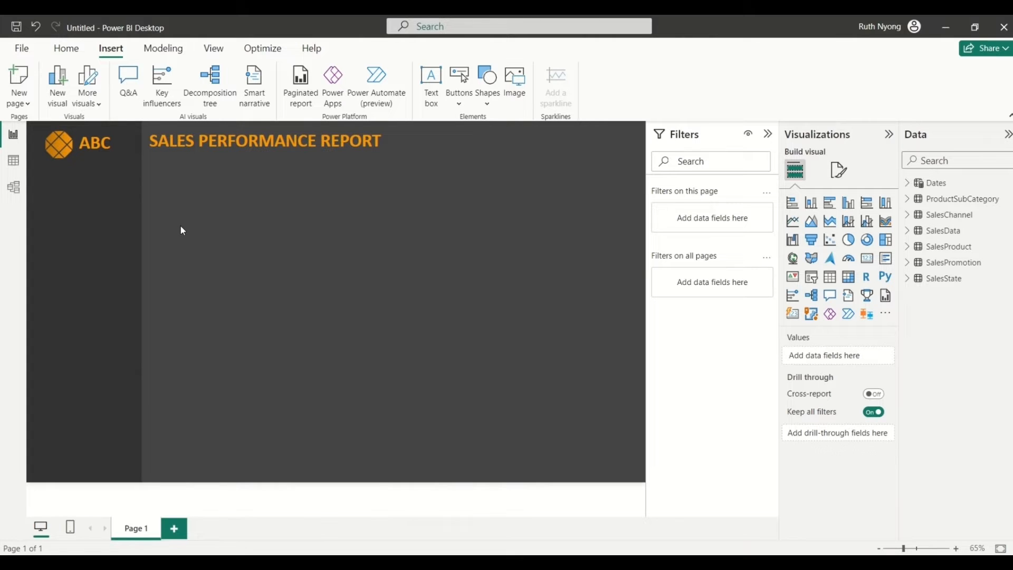
Step: Duplicate the sidebar rectangle and resize the copy into a small card directly below the report title
{"action": "left_click", "coordinate": [128, 217]}
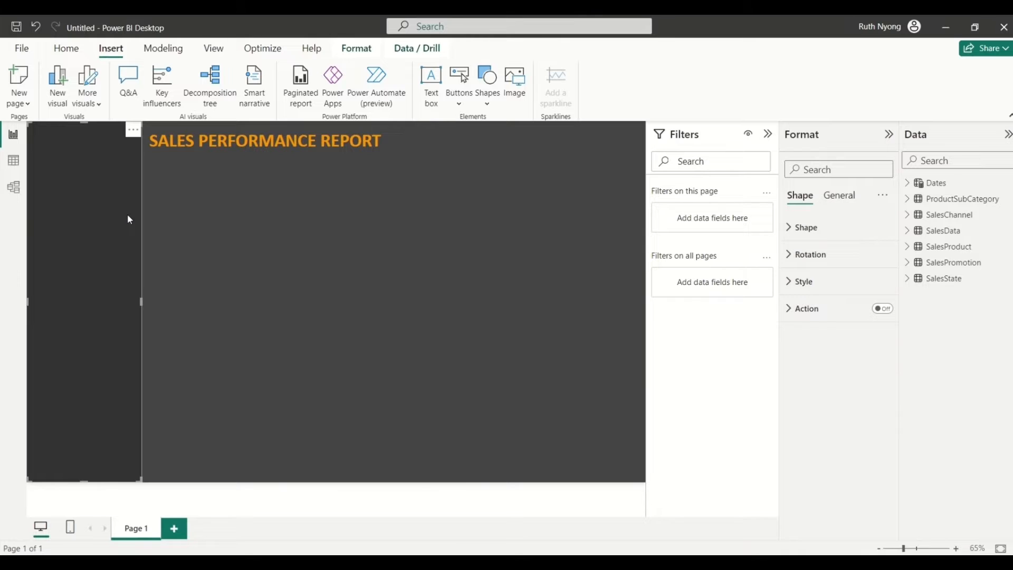
{"action": "left_click_drag", "start_coordinate": [127, 214], "coordinate": [255, 242]}
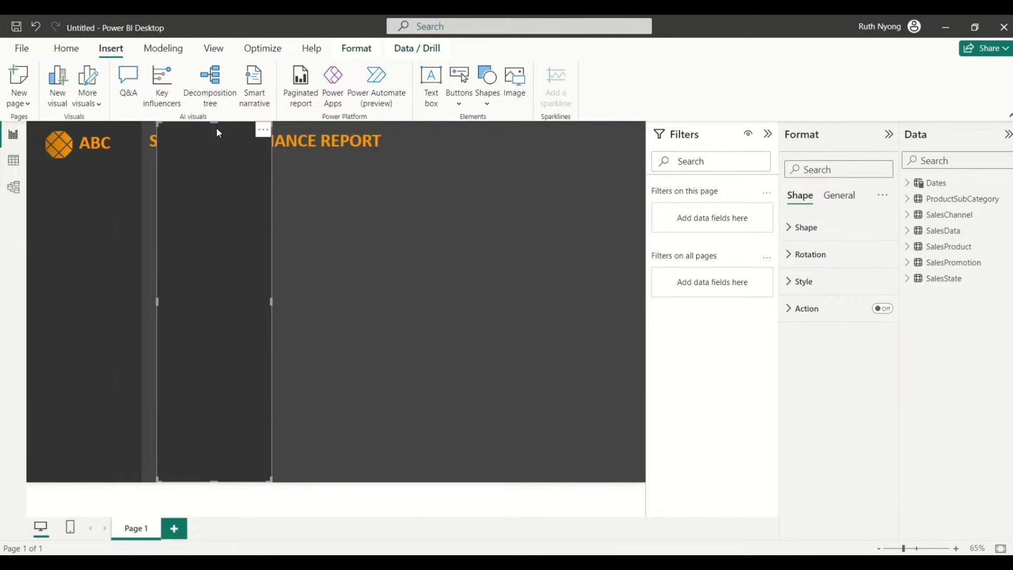
{"action": "left_click_drag", "start_coordinate": [214, 124], "coordinate": [220, 372]}
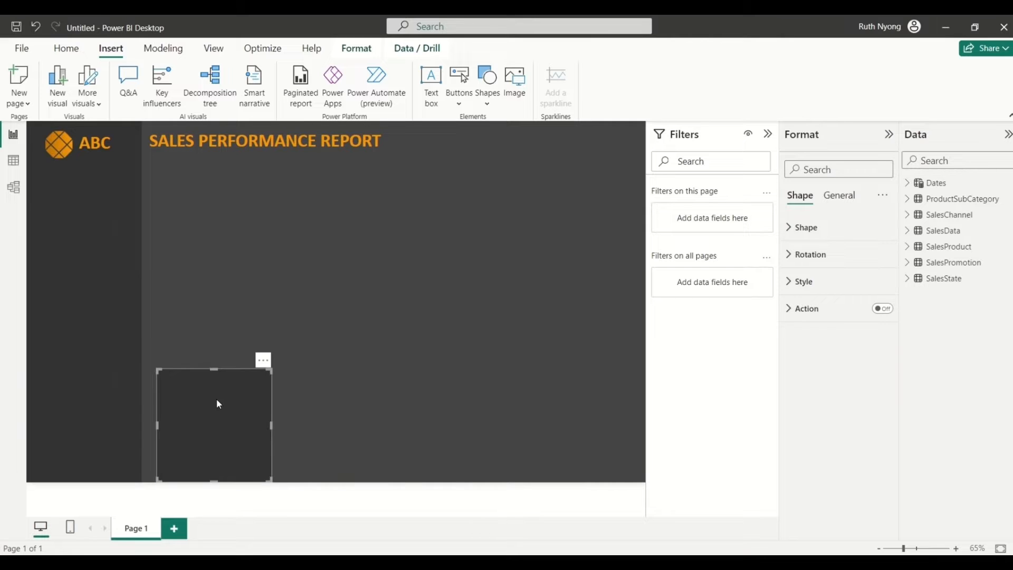
{"action": "left_click_drag", "start_coordinate": [214, 479], "coordinate": [204, 234]}
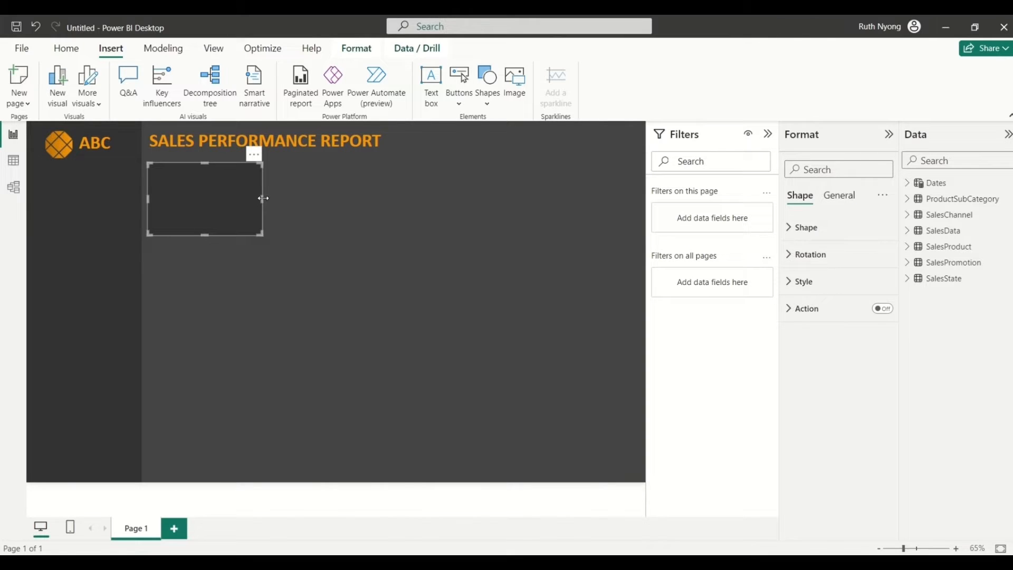
{"action": "left_click_drag", "start_coordinate": [262, 199], "coordinate": [278, 204]}
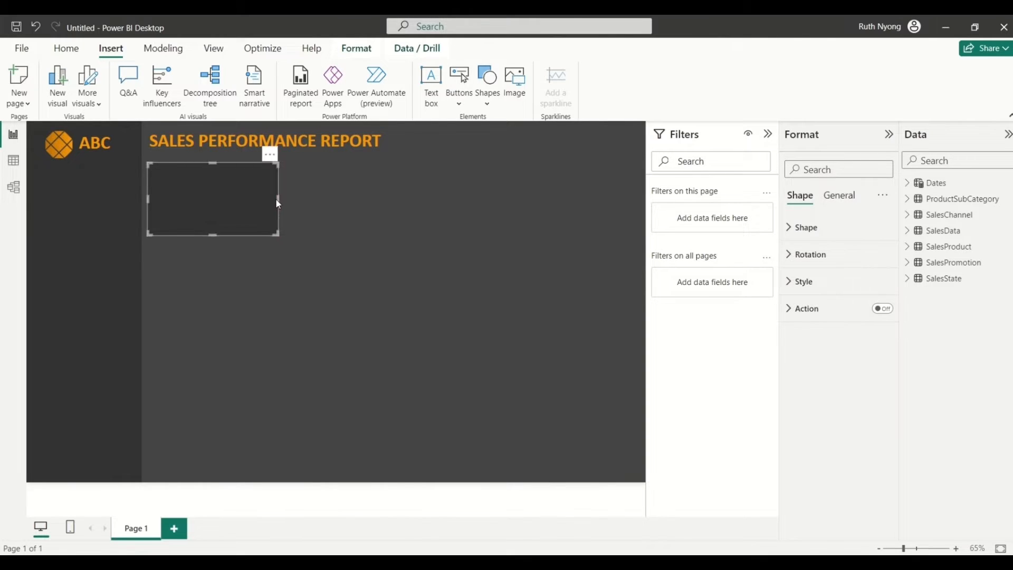
Step: Turn on the border of the small card rectangle and set the border color to black
{"action": "left_click", "coordinate": [788, 284]}
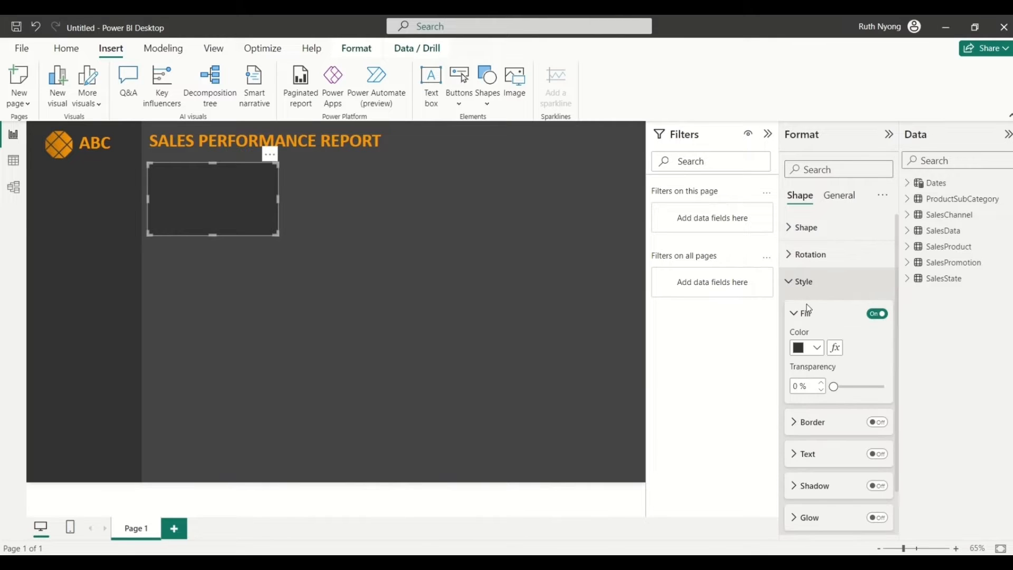
{"action": "left_click", "coordinate": [871, 423]}
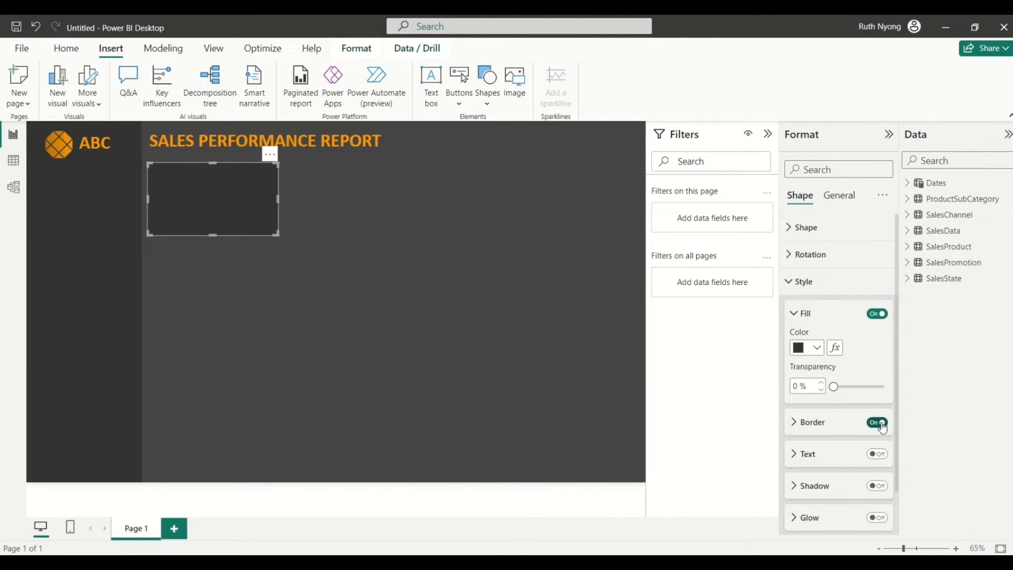
{"action": "left_click", "coordinate": [800, 426]}
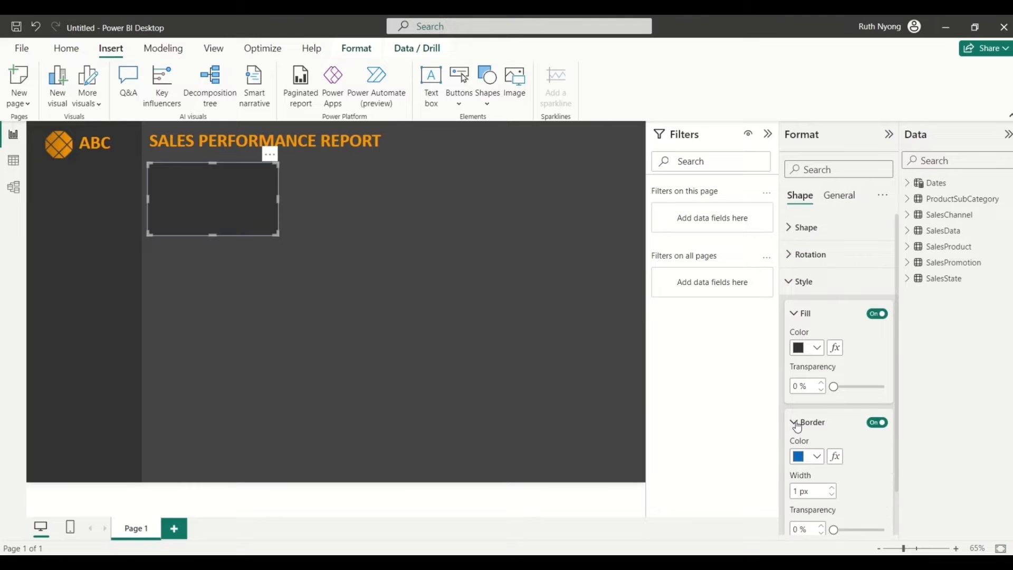
{"action": "left_click", "coordinate": [816, 460]}
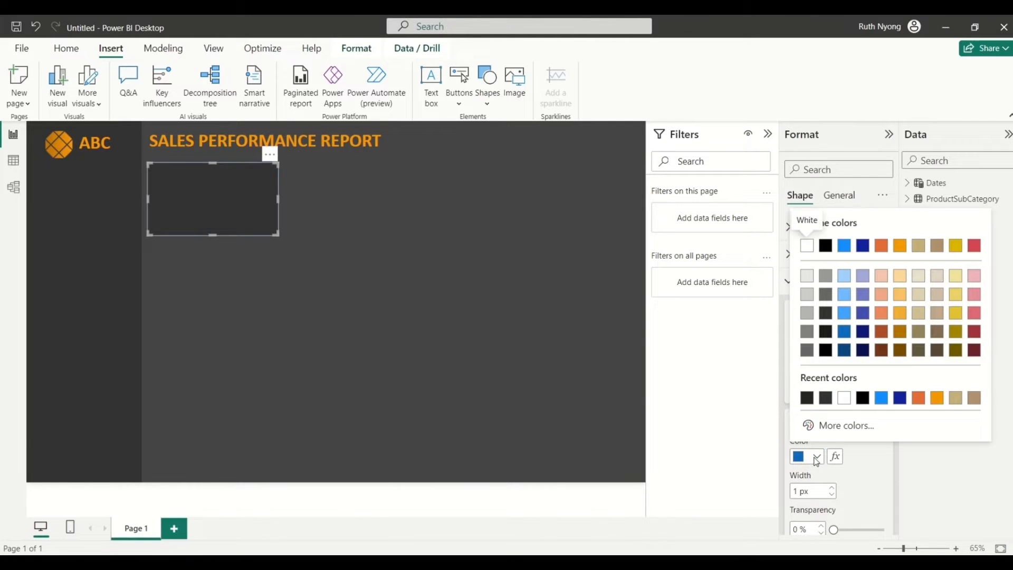
{"action": "left_click", "coordinate": [826, 353]}
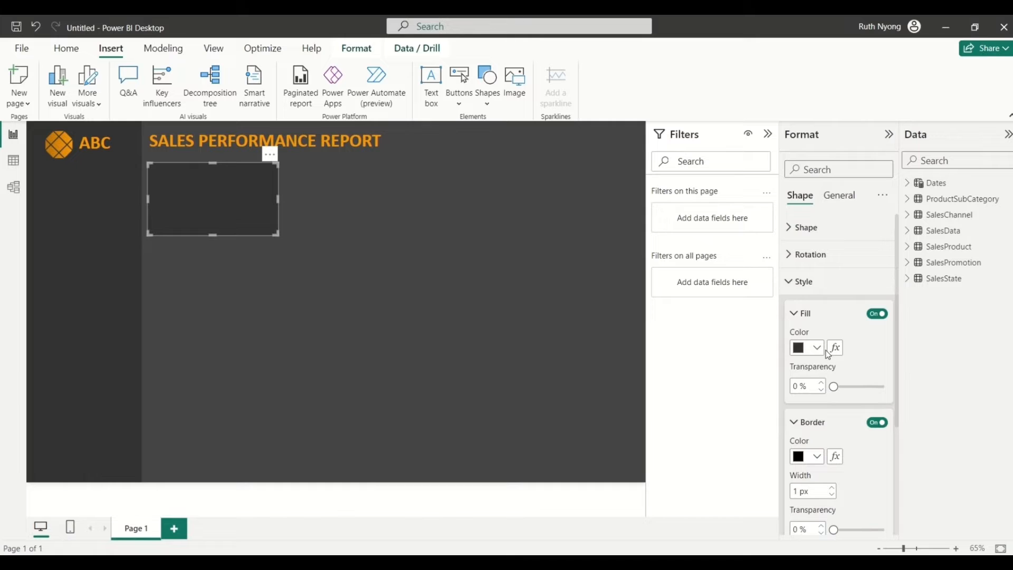
{"action": "left_click", "coordinate": [429, 236]}
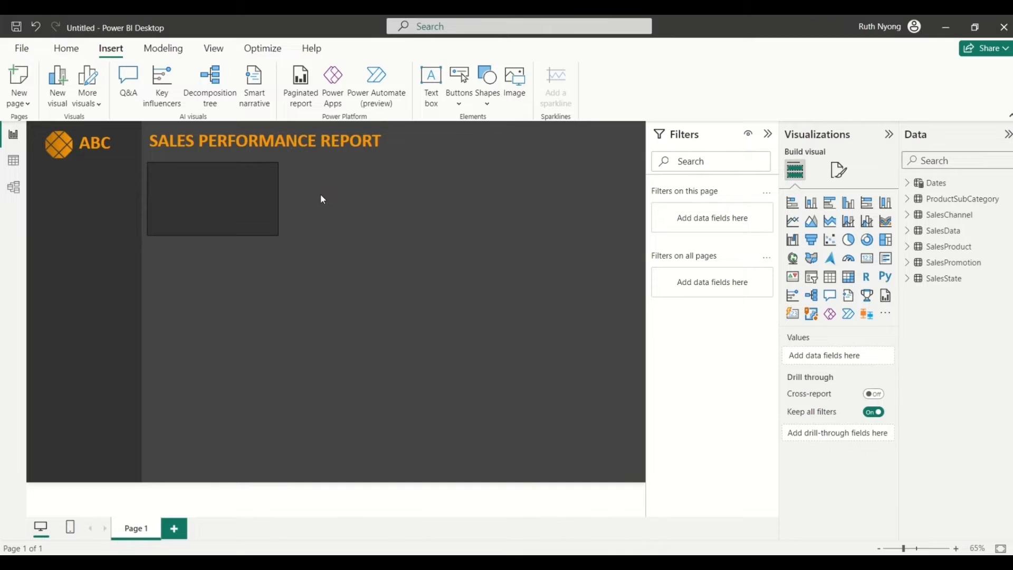
Step: Create an empty table named Measures_ through Enter data and load it into the model
{"action": "left_click", "coordinate": [58, 56]}
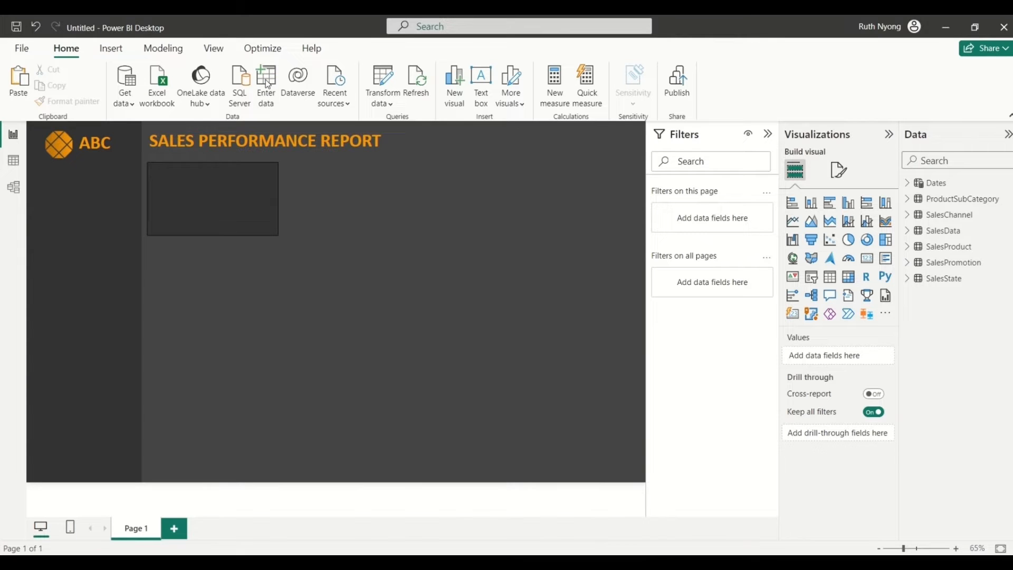
{"action": "left_click", "coordinate": [267, 85]}
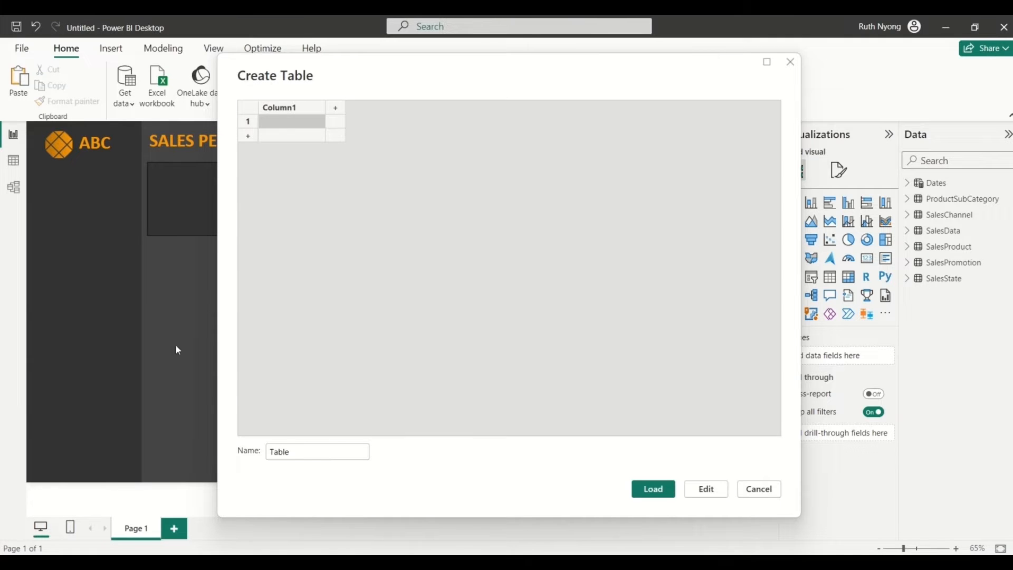
{"action": "left_click", "coordinate": [297, 451]}
{"action": "key", "text": "BackSpace"}
{"action": "key", "text": "BackSpace"}
{"action": "key", "text": "BackSpace"}
{"action": "key", "text": "BackSpace"}
{"action": "key", "text": "BackSpace"}
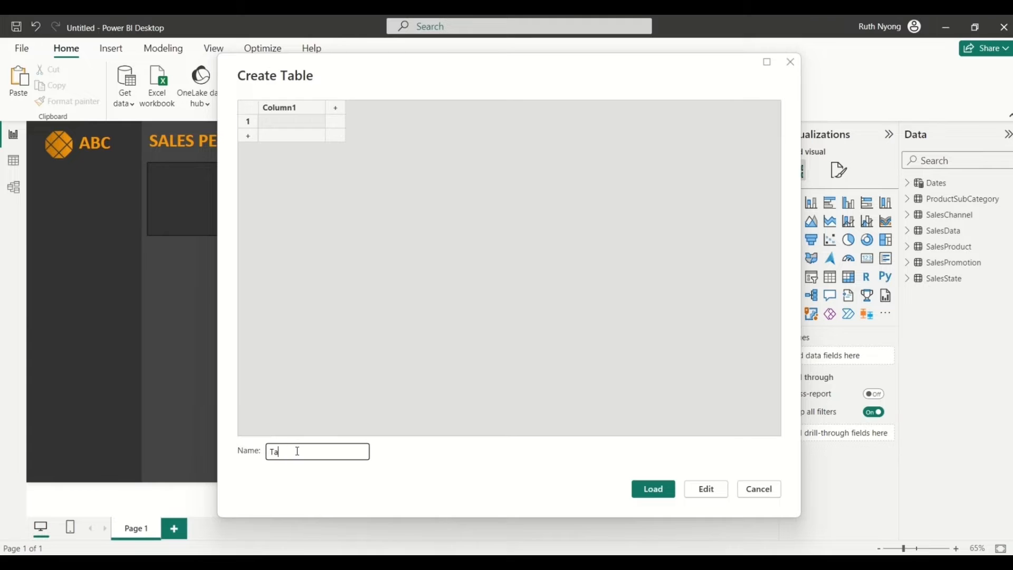
{"action": "type", "text": "Measures_"}
{"action": "left_click", "coordinate": [654, 489]}
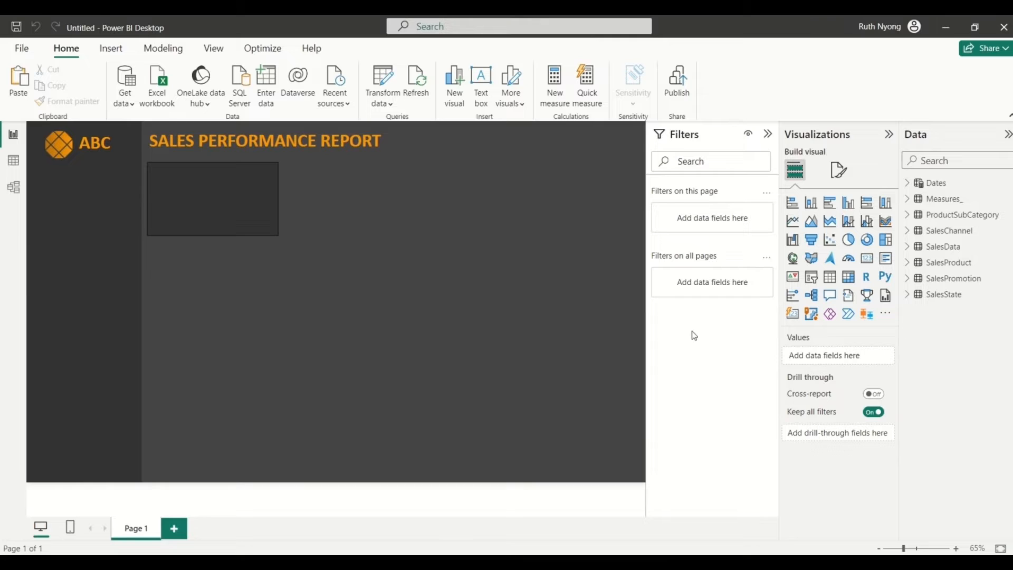
Step: Create a measure in the Measures_ table with the formula Total Sales = SUM(SalesData[Sales])
{"action": "left_click", "coordinate": [908, 200]}
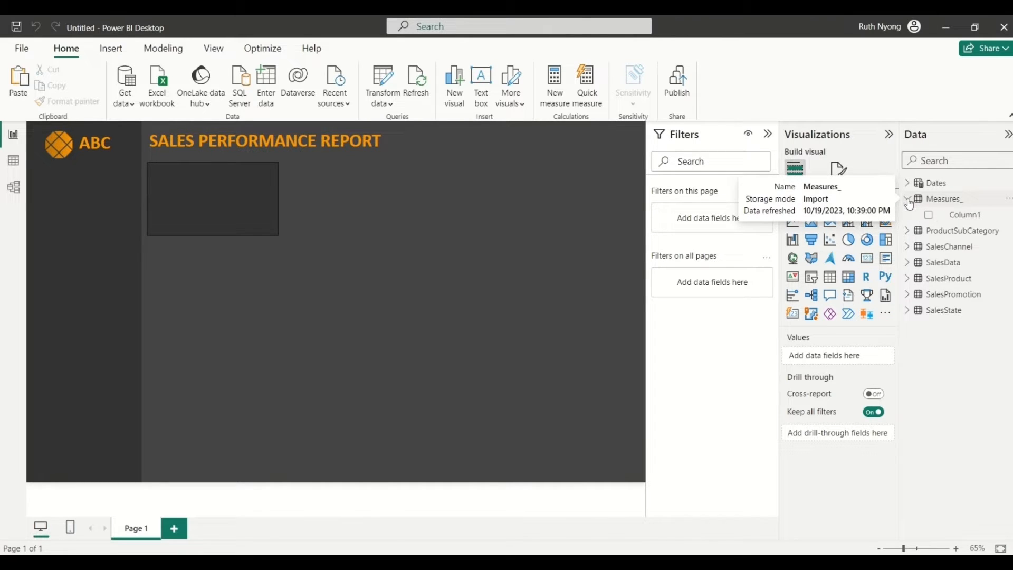
{"action": "right_click", "coordinate": [937, 201]}
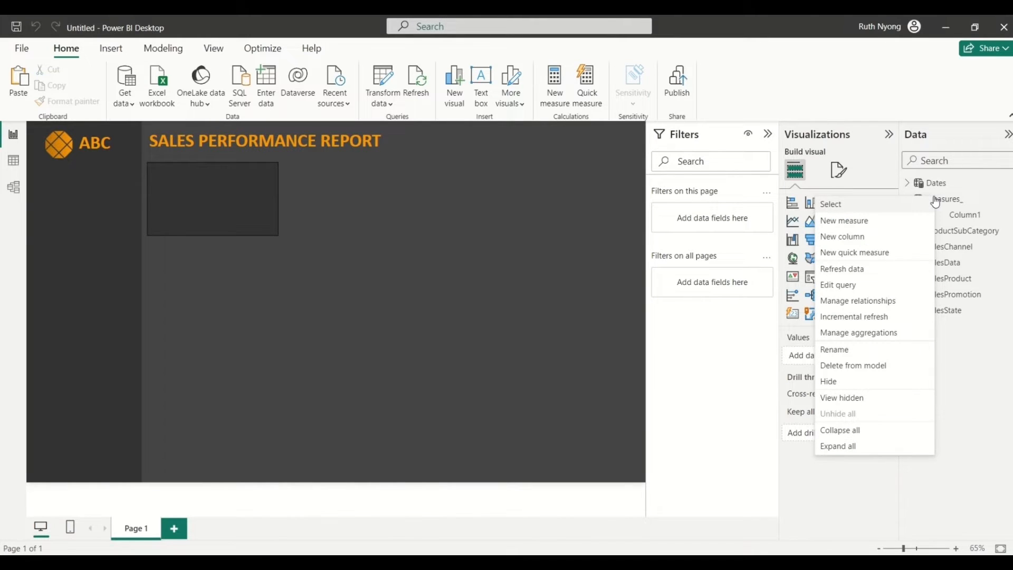
{"action": "left_click", "coordinate": [900, 222]}
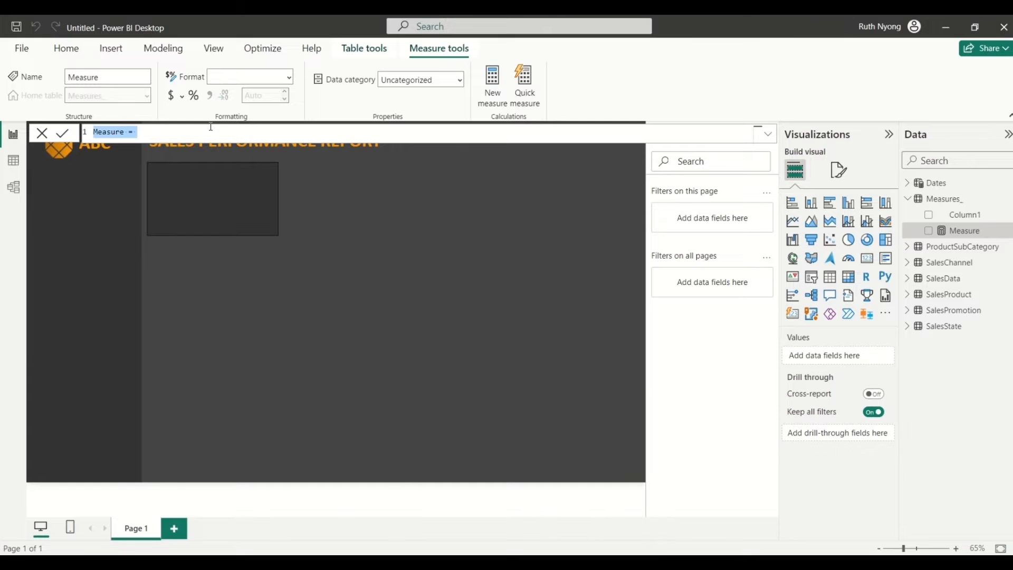
{"action": "type", "text": "Tot"}
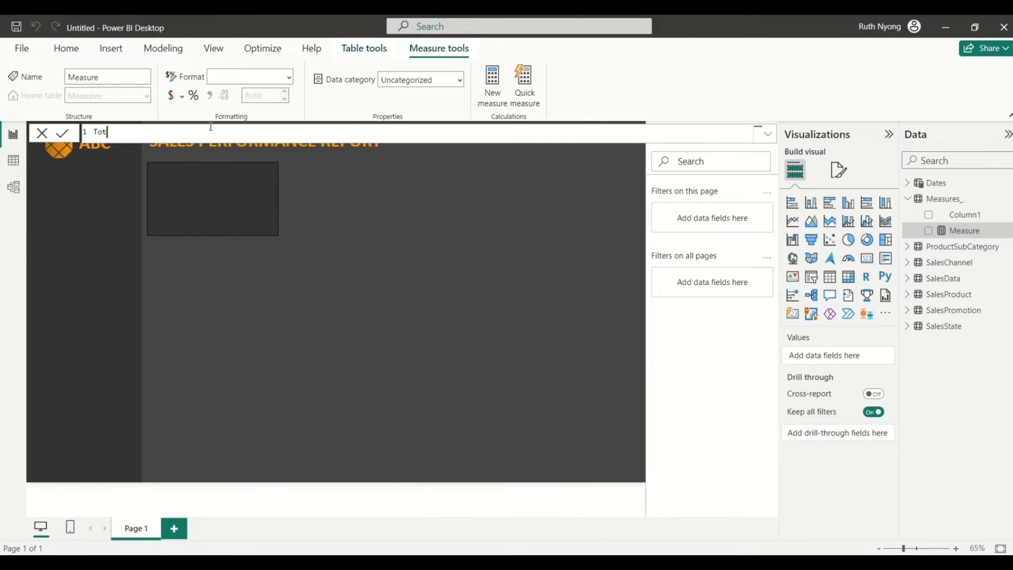
{"action": "type", "text": "al Sales = SUM"}
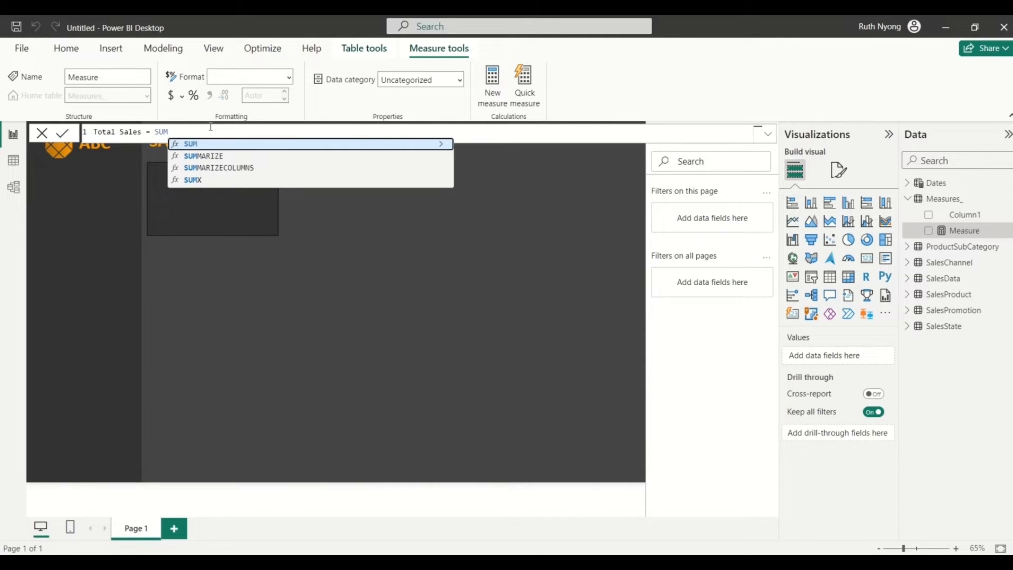
{"action": "type", "text": "("}
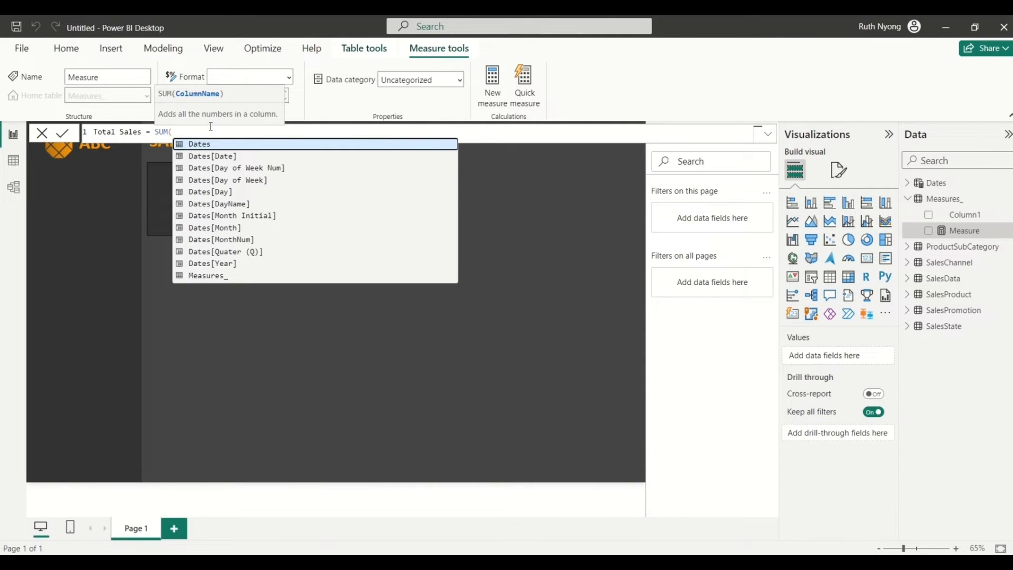
{"action": "type", "text": "SALES"}
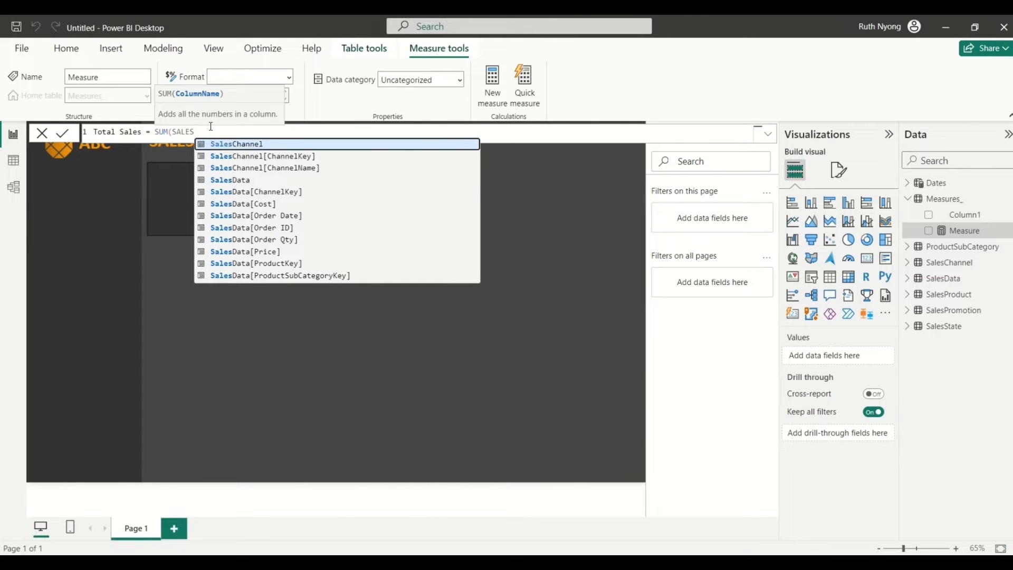
{"action": "key", "text": "Down"}
{"action": "key", "text": "Down"}
{"action": "key", "text": "Down"}
{"action": "key", "text": "Down"}
{"action": "key", "text": "Down"}
{"action": "key", "text": "Down"}
{"action": "key", "text": "Down"}
{"action": "key", "text": "Down"}
{"action": "key", "text": "Down"}
{"action": "key", "text": "Down"}
{"action": "key", "text": "Down"}
{"action": "key", "text": "Down"}
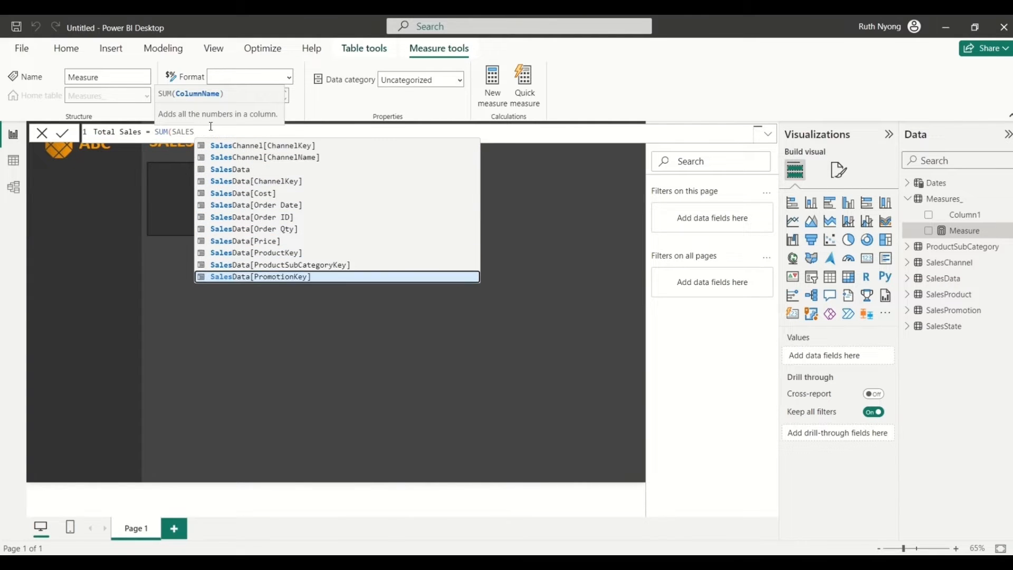
{"action": "key", "text": "Down"}
{"action": "key", "text": "Tab"}
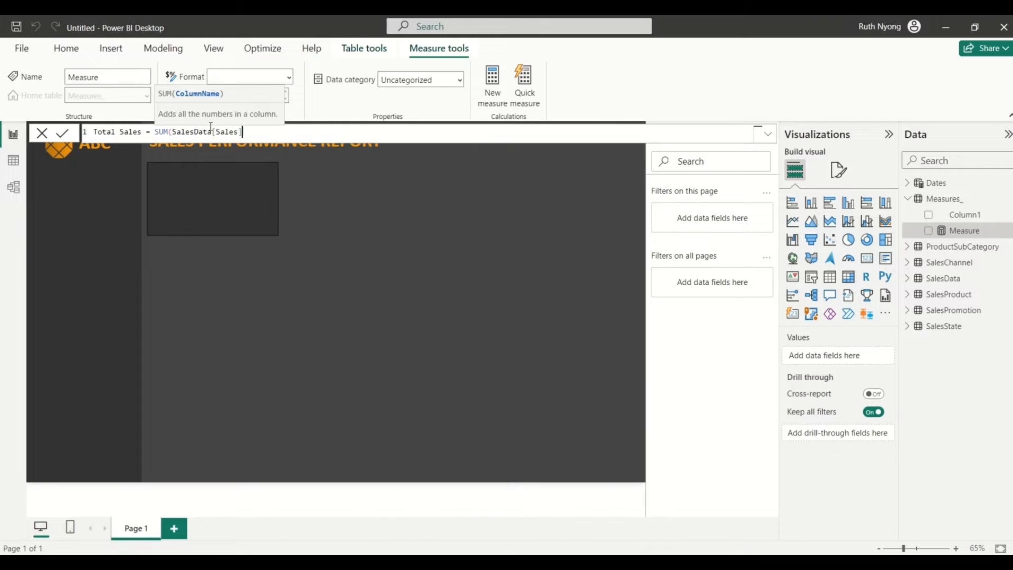
{"action": "type", "text": ")"}
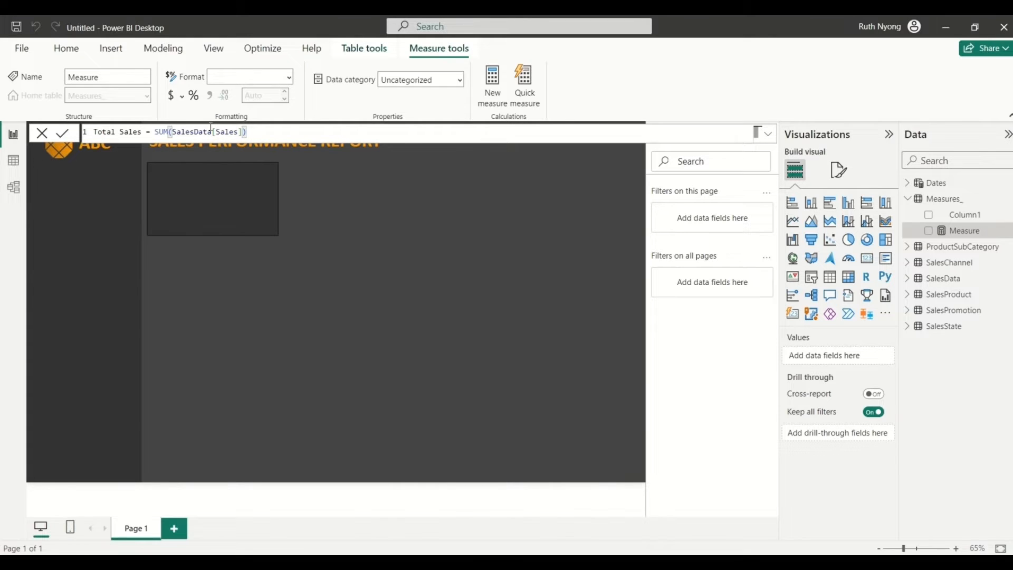
{"action": "key", "text": "Return"}
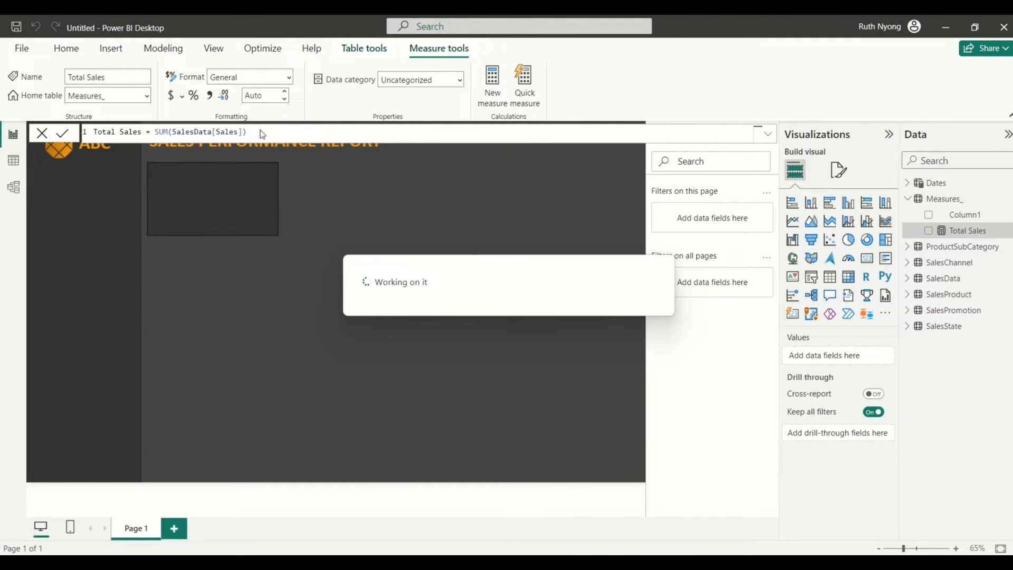
Step: Copy the Total Sales formula and paste it into another new measure in the Measures_ table
{"action": "left_click_drag", "start_coordinate": [257, 132], "coordinate": [95, 134]}
{"action": "key", "text": "ctrl+c"}
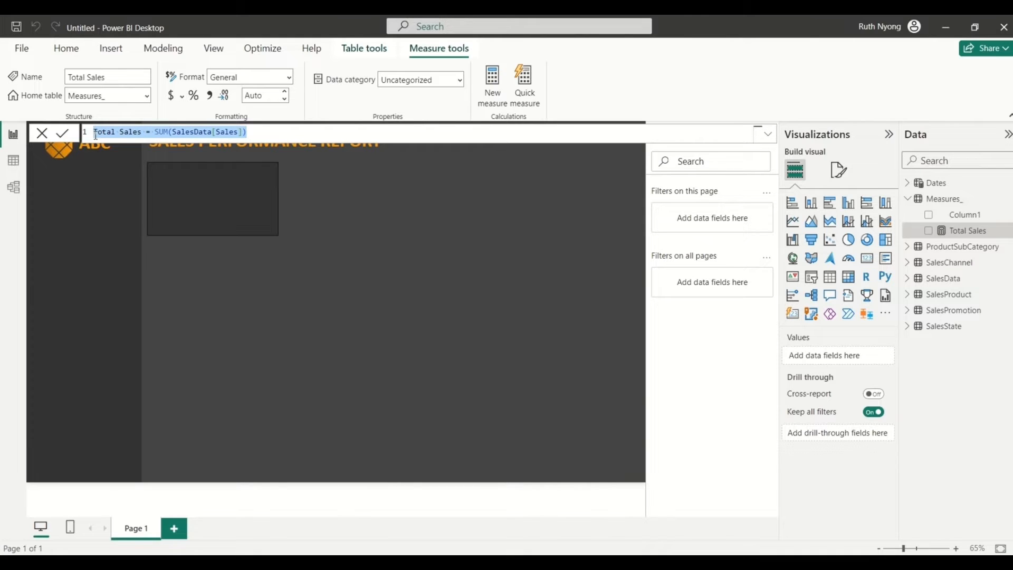
{"action": "left_click", "coordinate": [362, 184]}
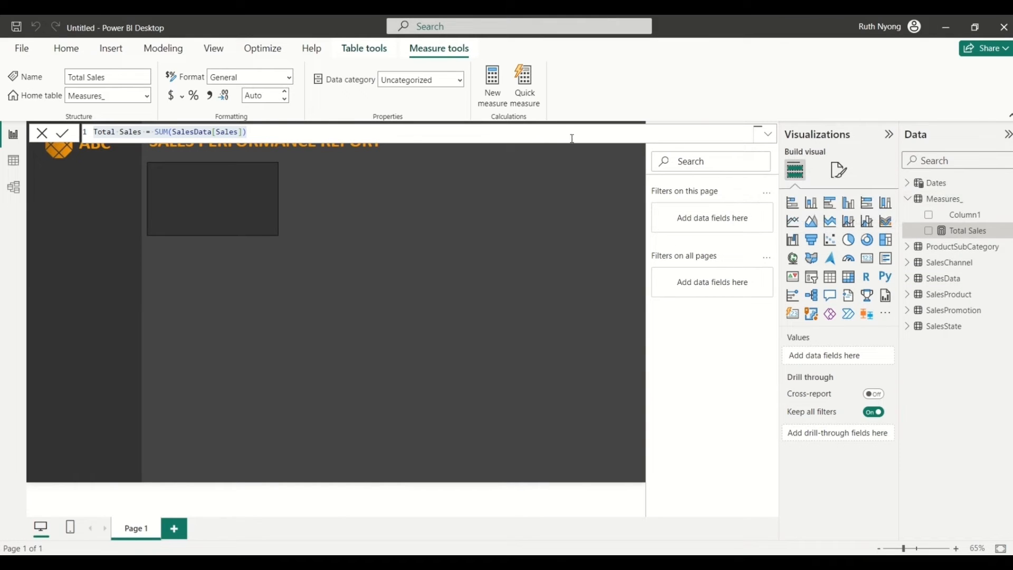
{"action": "left_click", "coordinate": [950, 199]}
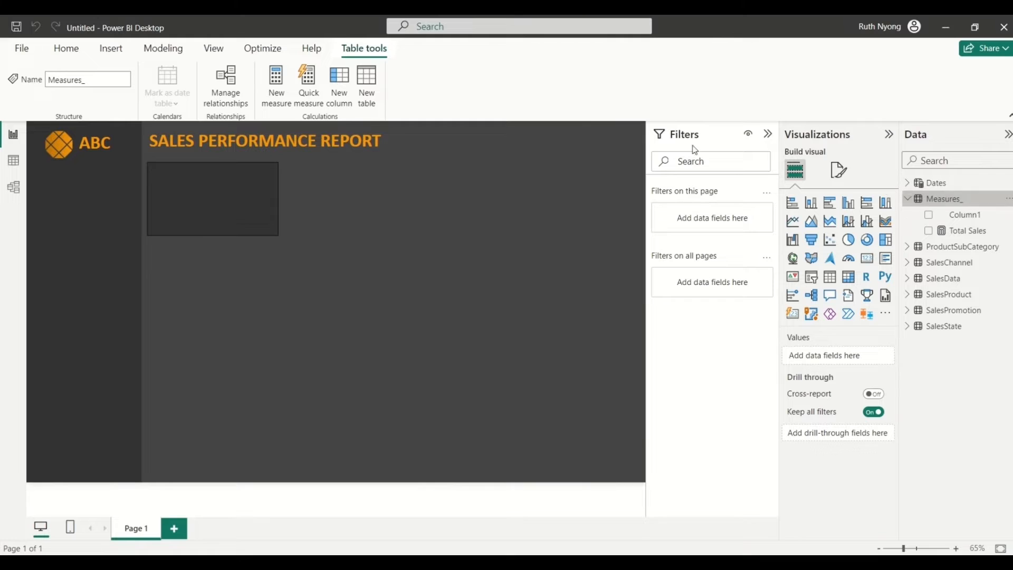
{"action": "left_click", "coordinate": [277, 91]}
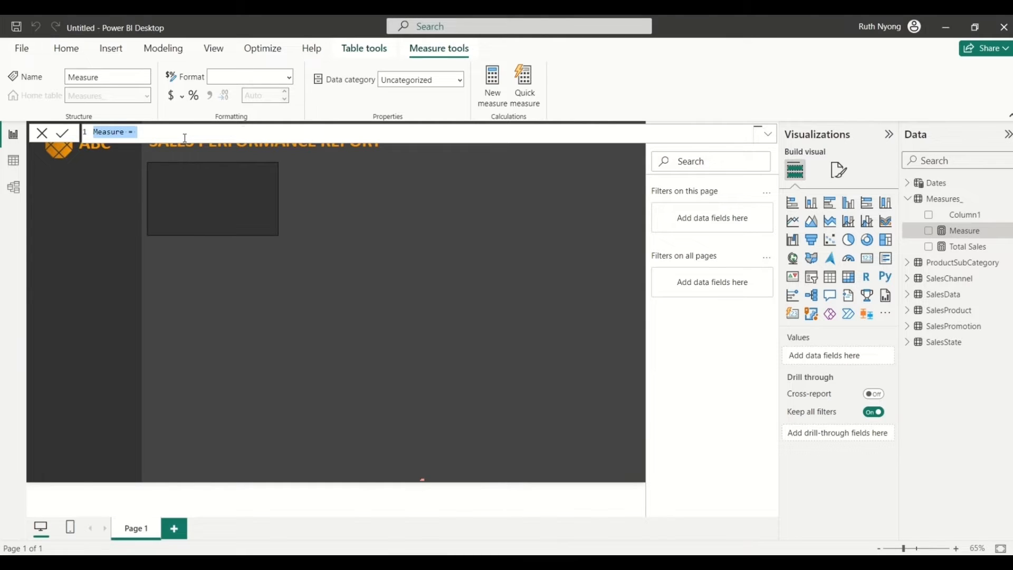
{"action": "key", "text": "ctrl+v"}
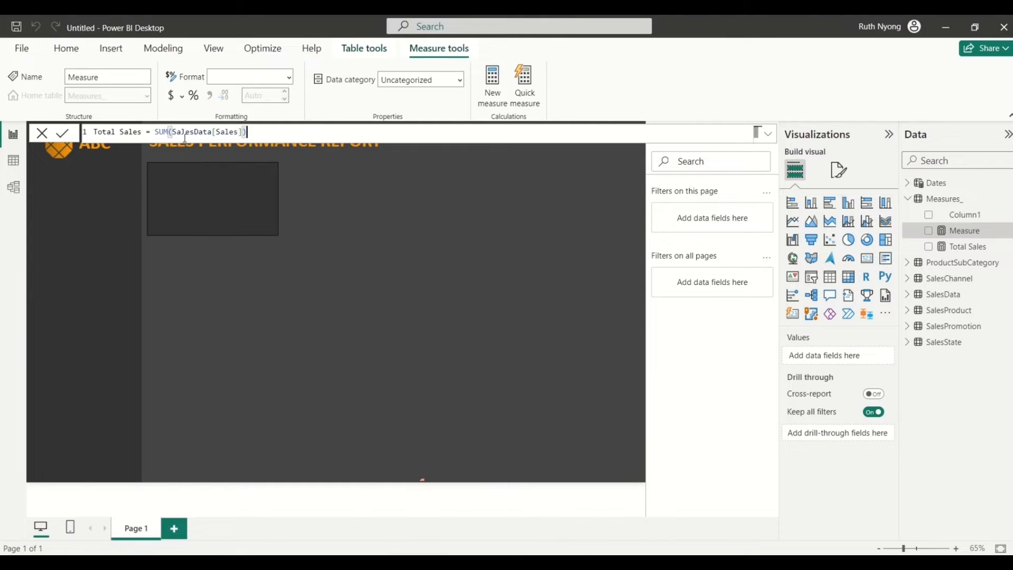
Step: Change the measure name in the pasted formula to Total Profit
{"action": "left_click", "coordinate": [142, 133]}
{"action": "key", "text": "BackSpace"}
{"action": "key", "text": "BackSpace"}
{"action": "key", "text": "BackSpace"}
{"action": "key", "text": "BackSpace"}
{"action": "key", "text": "BackSpace"}
{"action": "type", "text": "P"}
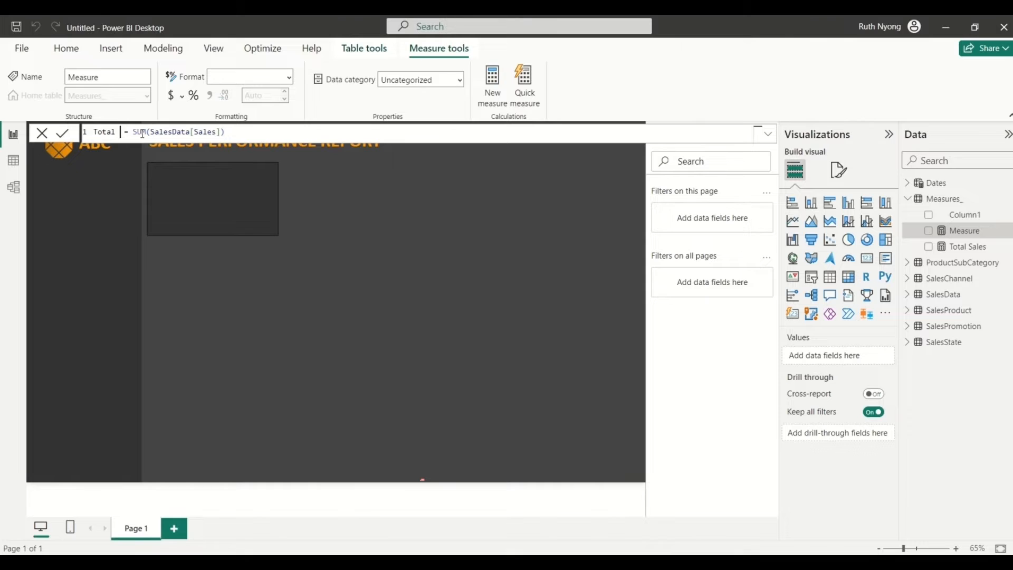
{"action": "type", "text": "rofit"}
Step: Extend the Total Profit formula by subtracting SUM(SalesData[Cost]) and commit the measure
{"action": "left_click", "coordinate": [260, 133]}
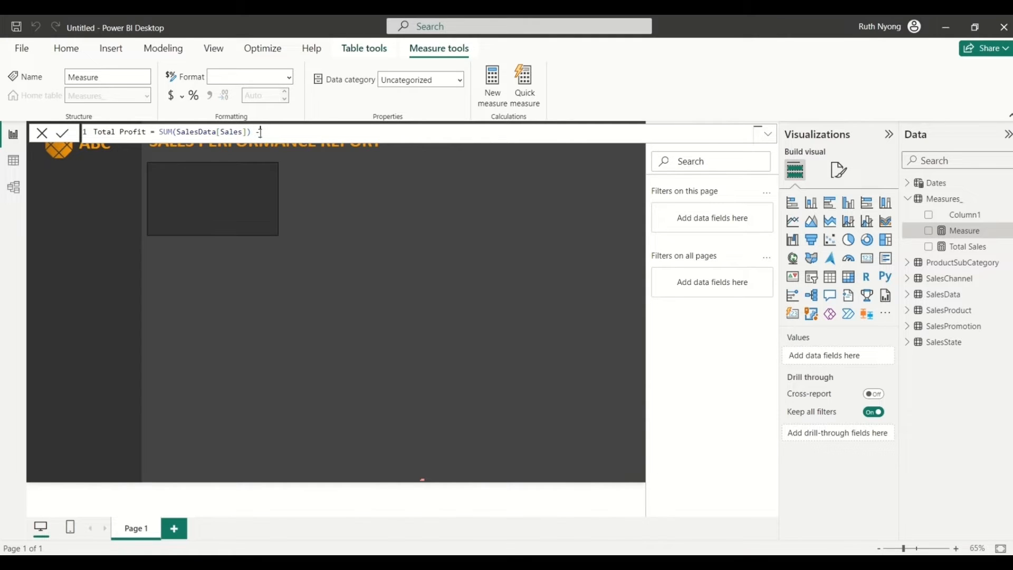
{"action": "type", "text": "- "}
{"action": "type", "text": "SUM"}
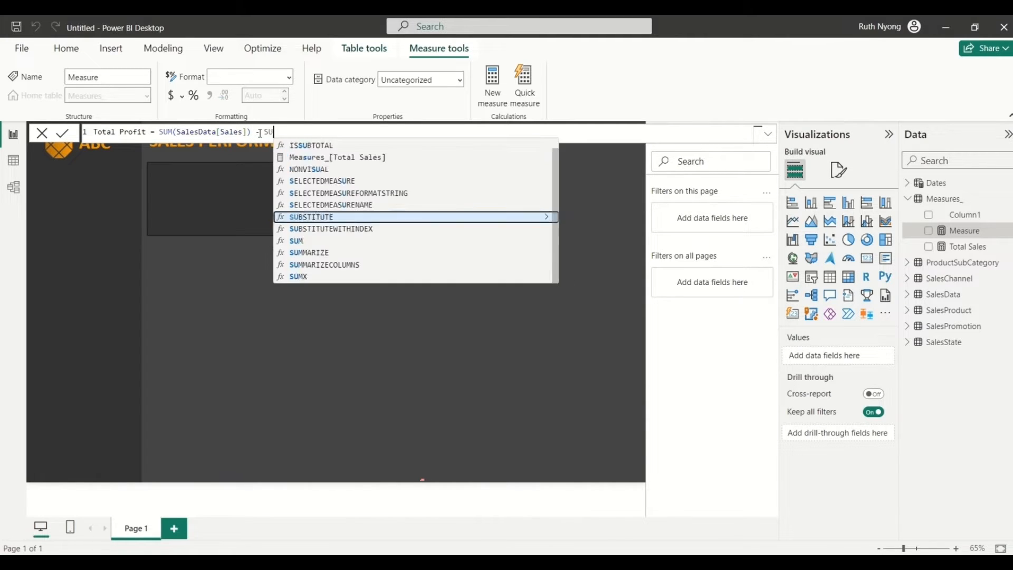
{"action": "type", "text": "(SalesData["}
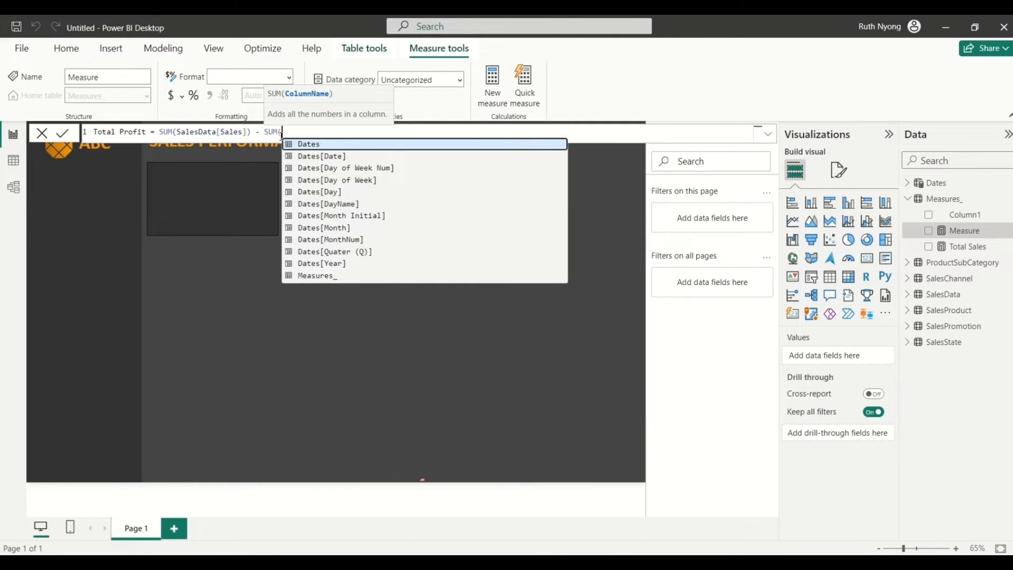
{"action": "type", "text": "Cos"}
{"action": "key", "text": "Tab"}
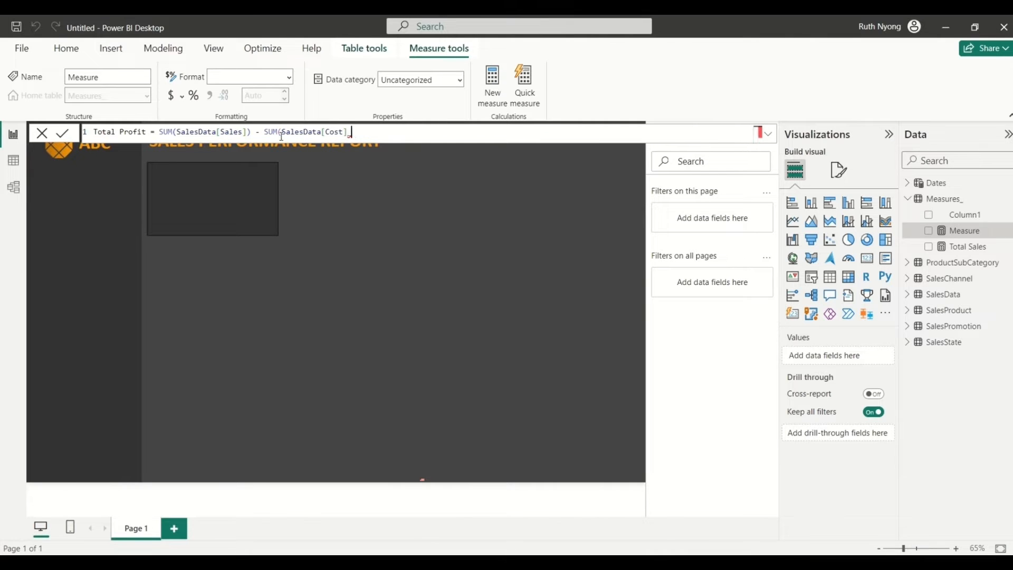
{"action": "type", "text": ")"}
{"action": "key", "text": "Return"}
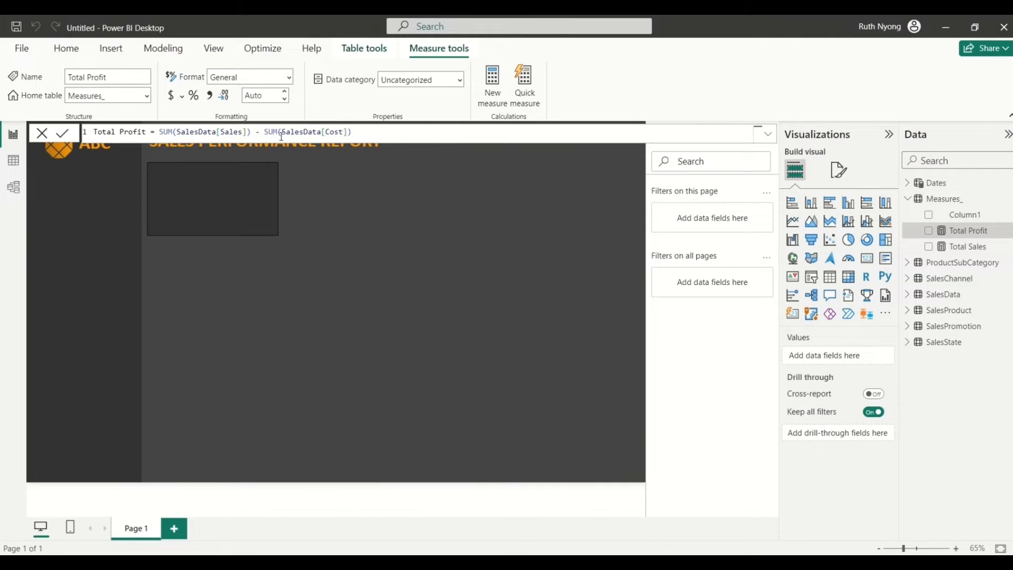
{"action": "left_click", "coordinate": [346, 189]}
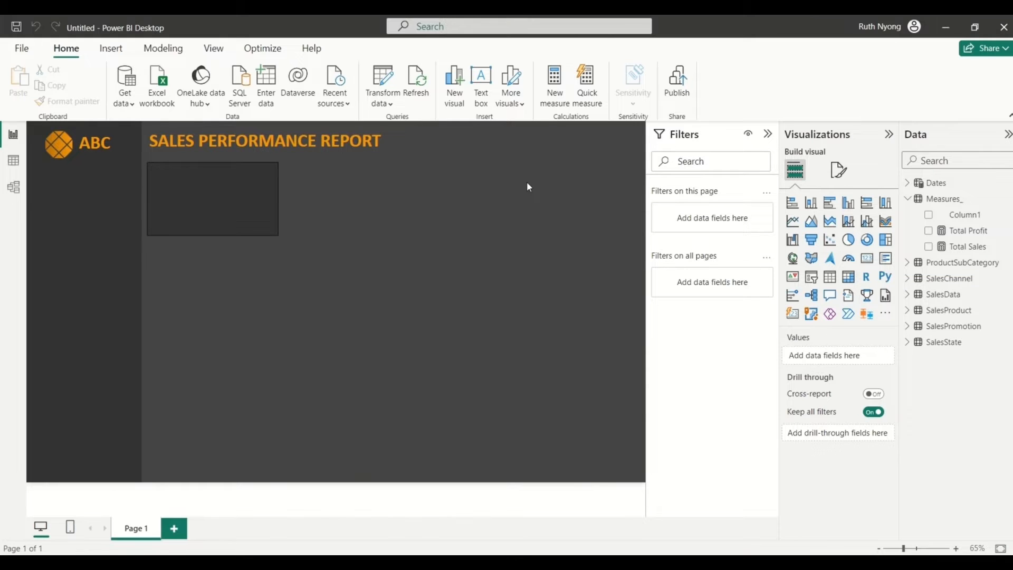
Step: Start a quick measure in the Measures_ table using the Year-over-year change calculation
{"action": "left_click", "coordinate": [961, 200]}
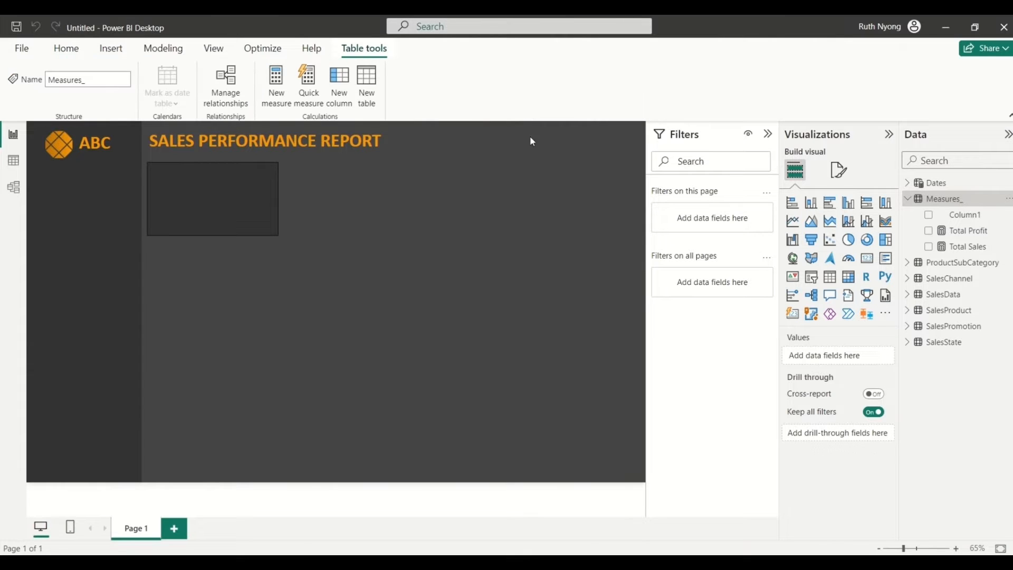
{"action": "left_click", "coordinate": [310, 91]}
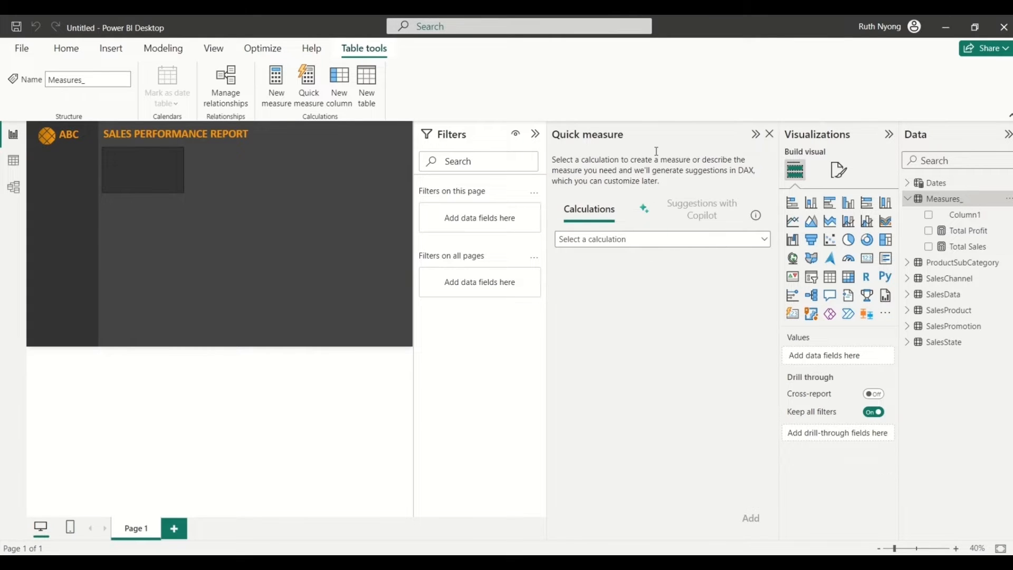
{"action": "left_click", "coordinate": [761, 244]}
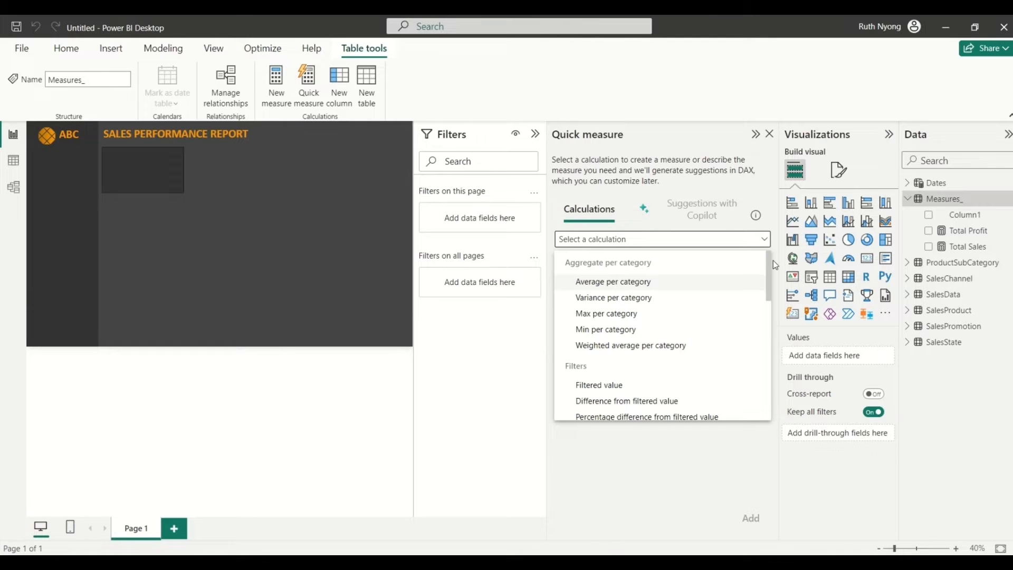
{"action": "left_click_drag", "start_coordinate": [768, 266], "coordinate": [760, 330]}
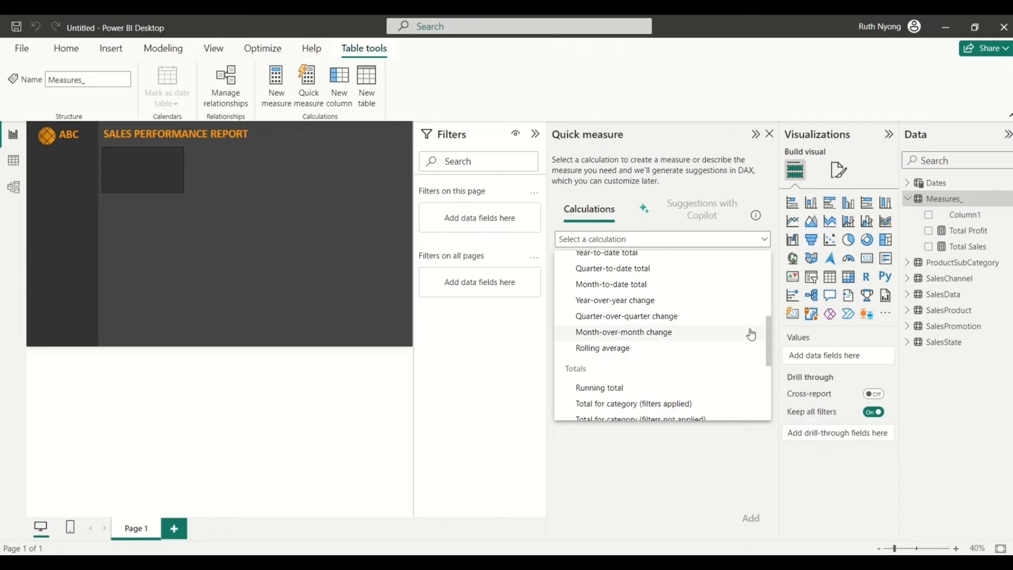
{"action": "left_click", "coordinate": [627, 302]}
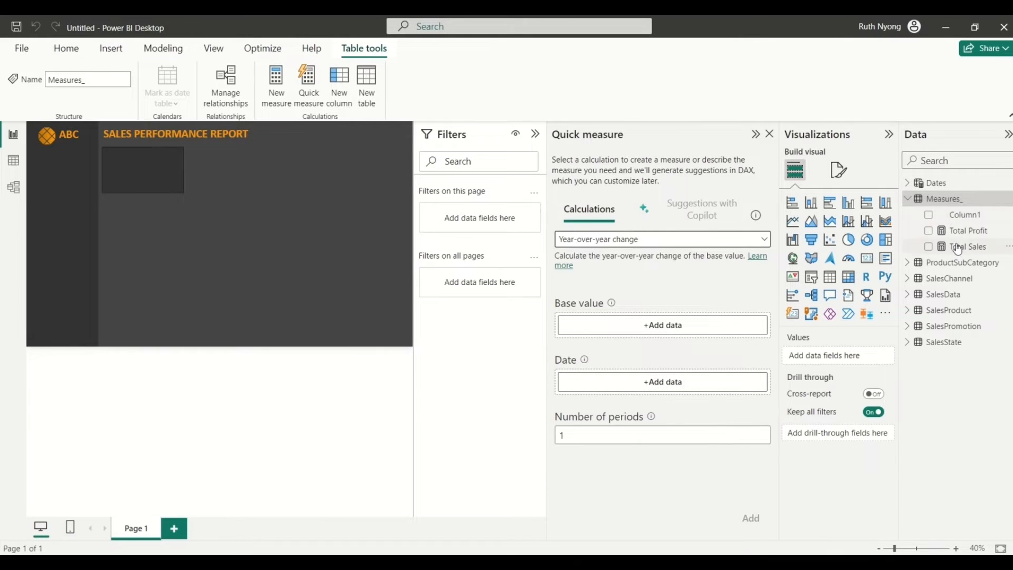
Step: Use Total Sales as the base value and Date from the Dates table as the date, and add the quick measure
{"action": "left_click_drag", "start_coordinate": [904, 249], "coordinate": [654, 330]}
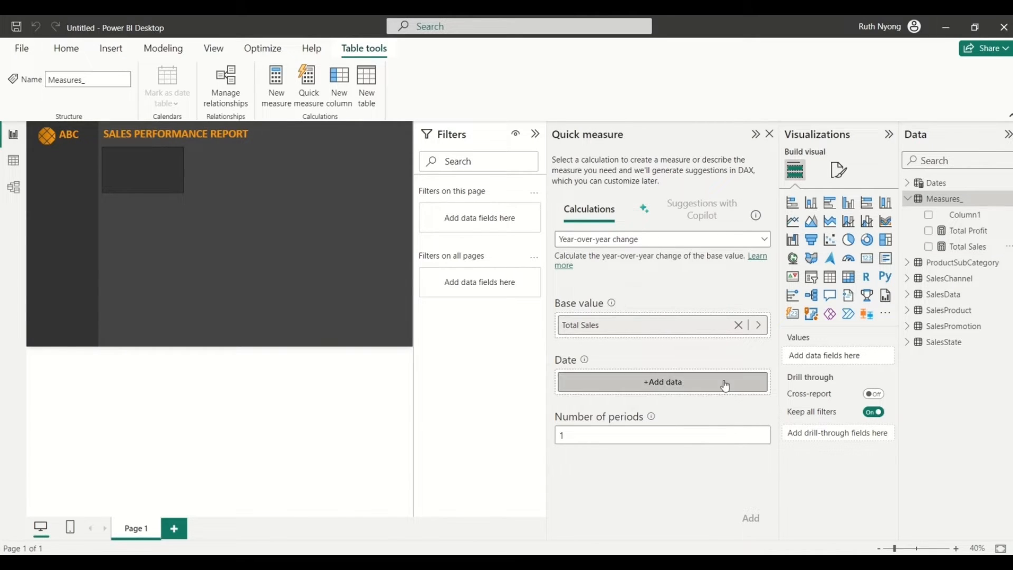
{"action": "left_click", "coordinate": [907, 183]}
{"action": "left_click_drag", "start_coordinate": [960, 199], "coordinate": [668, 383]}
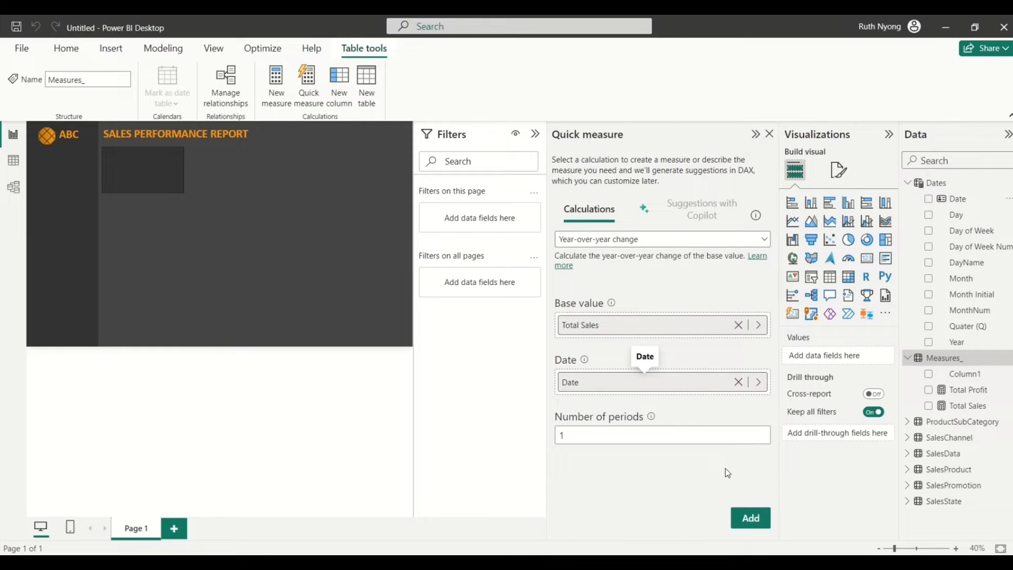
{"action": "left_click", "coordinate": [757, 519]}
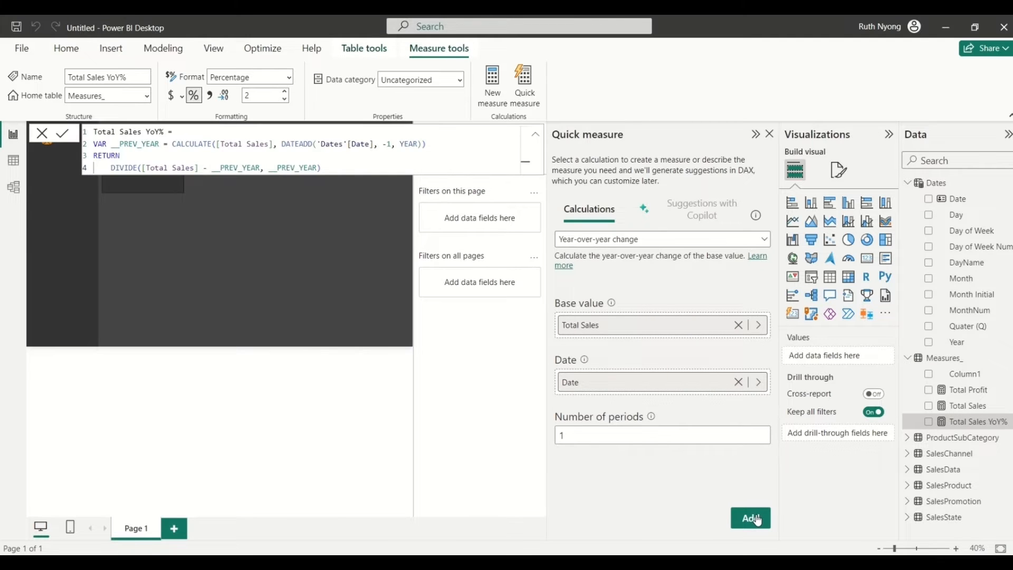
Step: Change the year-over-year measure's name in its formula to Sales_YoY%
{"action": "double_click", "coordinate": [122, 132]}
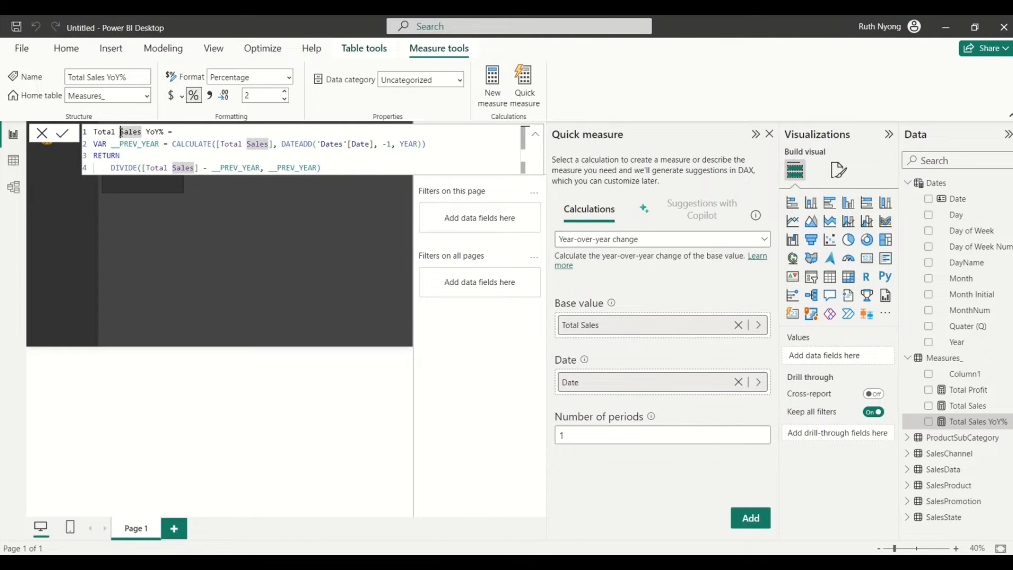
{"action": "key", "text": "BackSpace"}
{"action": "key", "text": "BackSpace"}
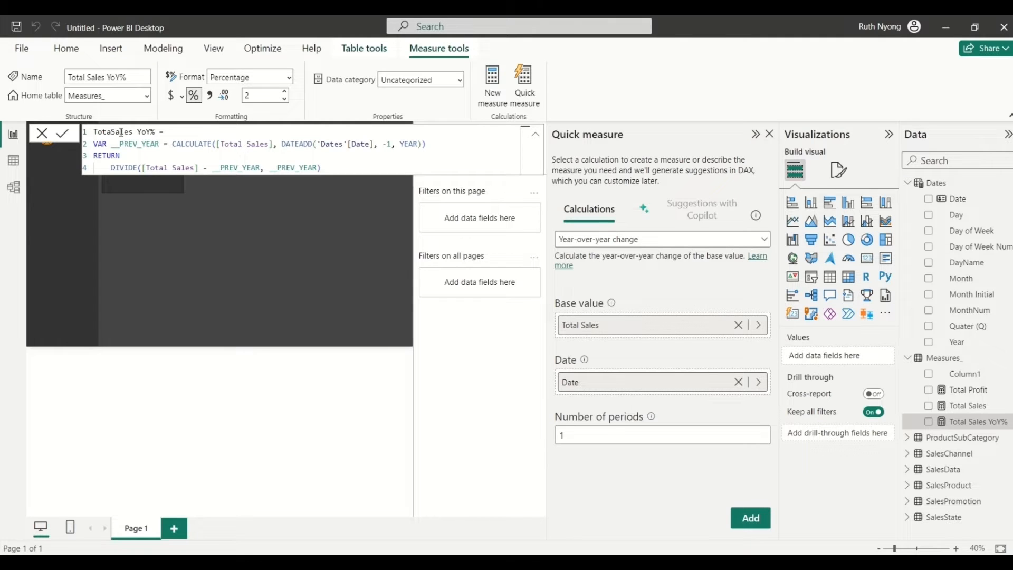
{"action": "key", "text": "BackSpace"}
{"action": "key", "text": "BackSpace"}
{"action": "key", "text": "BackSpace"}
{"action": "key", "text": "BackSpace"}
{"action": "double_click", "coordinate": [121, 132]}
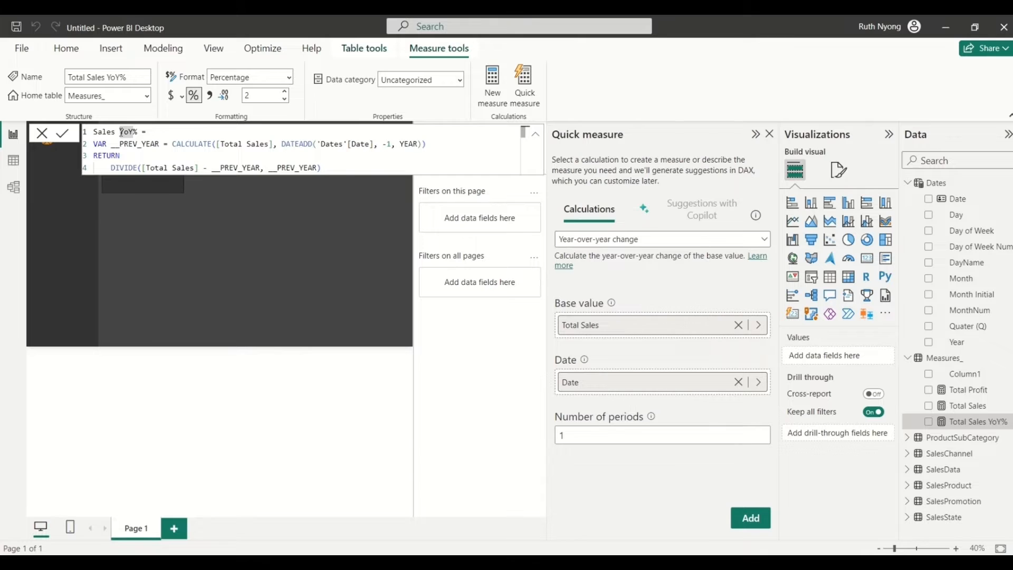
{"action": "left_click", "coordinate": [121, 131]}
{"action": "key", "text": "BackSpace"}
{"action": "type", "text": "_"}
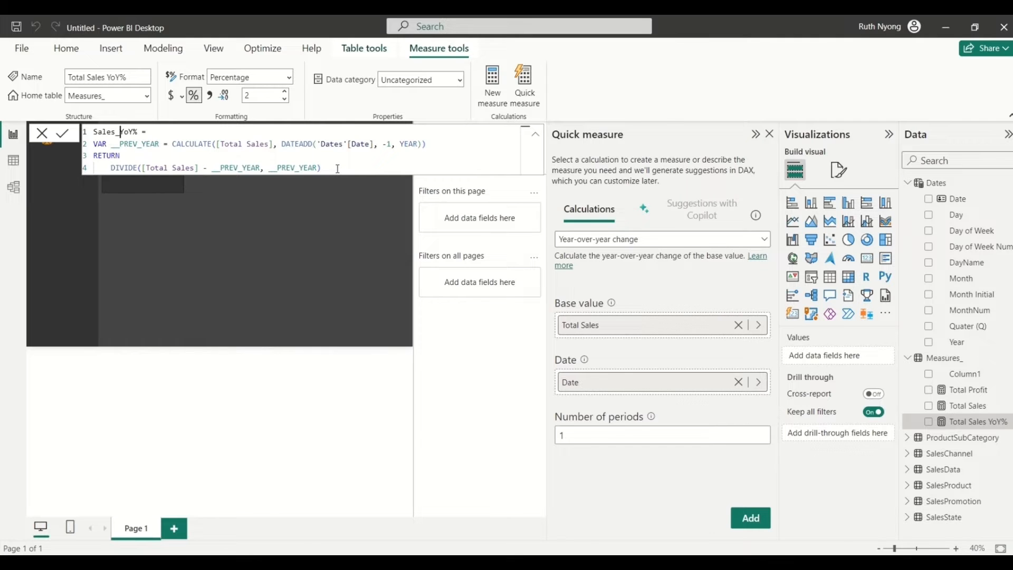
Step: Copy the entire Sales_YoY% formula and commit the renamed measure
{"action": "left_click_drag", "start_coordinate": [323, 168], "coordinate": [91, 133]}
{"action": "key", "text": "ctrl+c"}
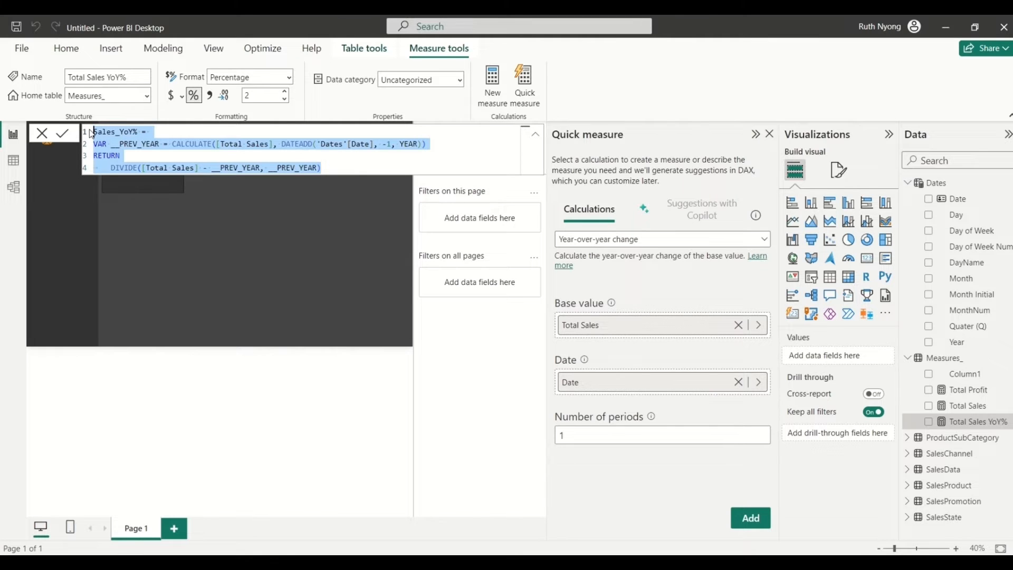
{"action": "left_click", "coordinate": [353, 167]}
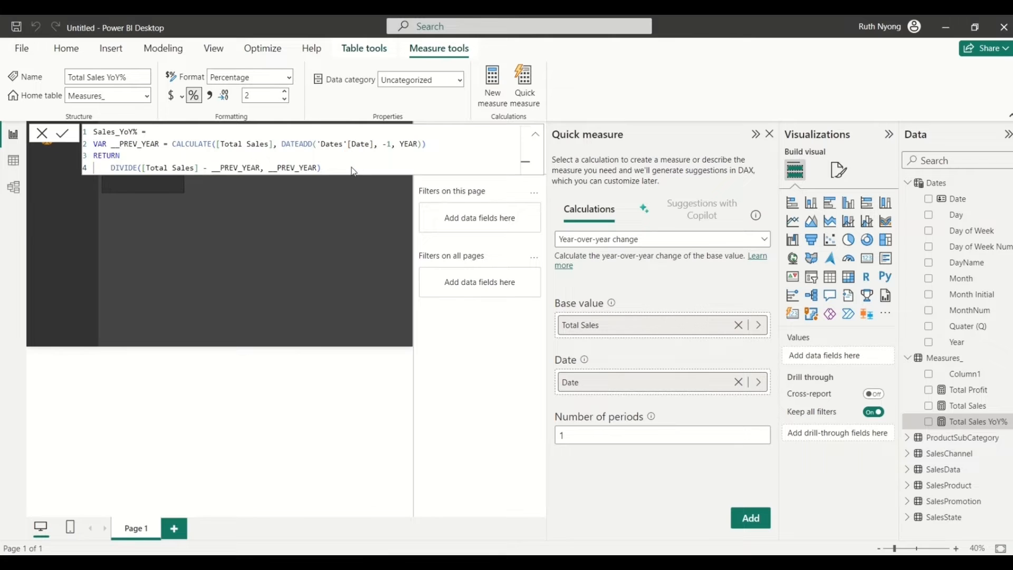
{"action": "key", "text": "Return"}
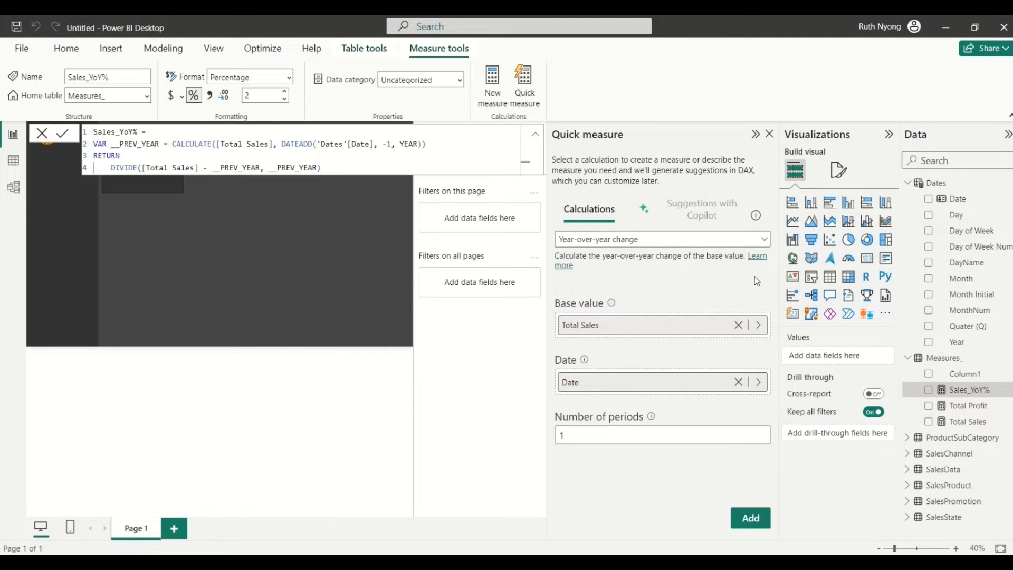
Step: Close the Quick measure pane, keeping the Measures_ table selected
{"action": "left_click", "coordinate": [948, 361]}
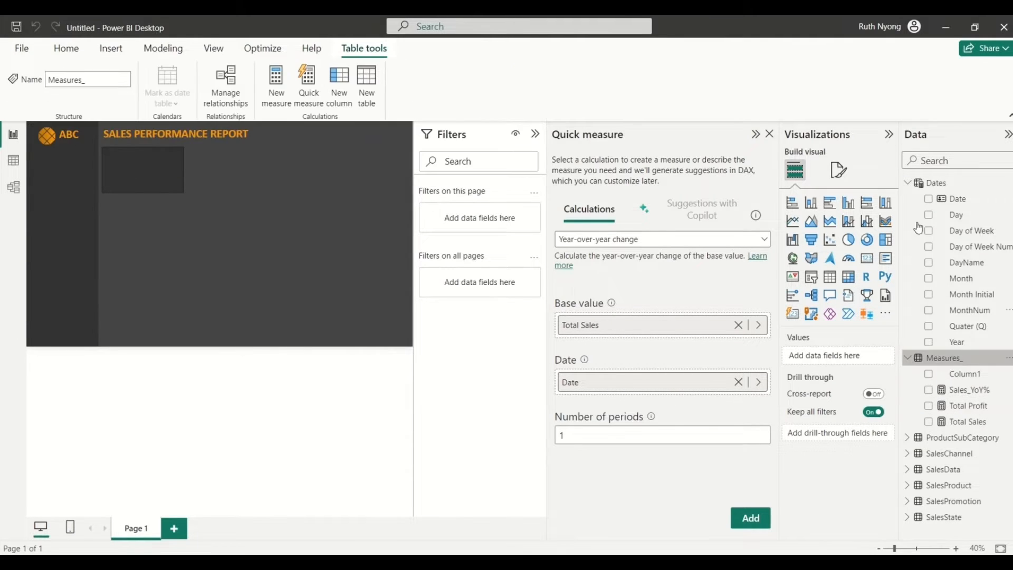
{"action": "left_click", "coordinate": [285, 100]}
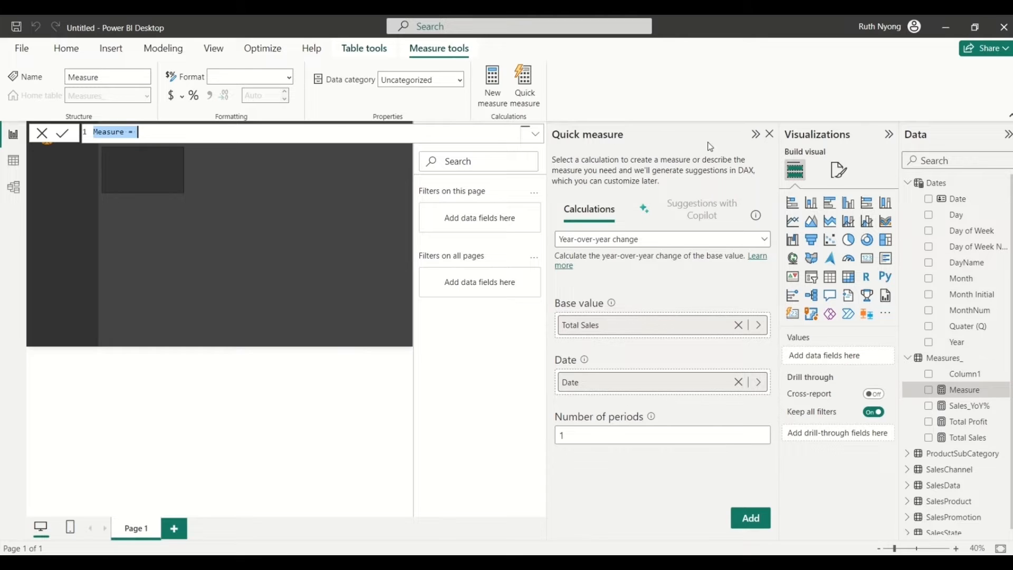
{"action": "left_click", "coordinate": [770, 138]}
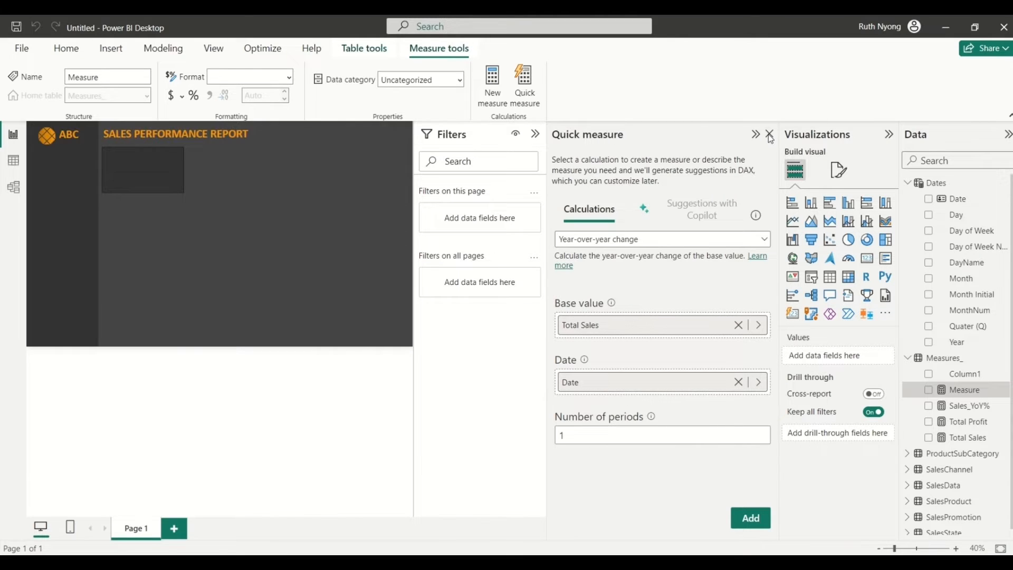
{"action": "left_click", "coordinate": [769, 138]}
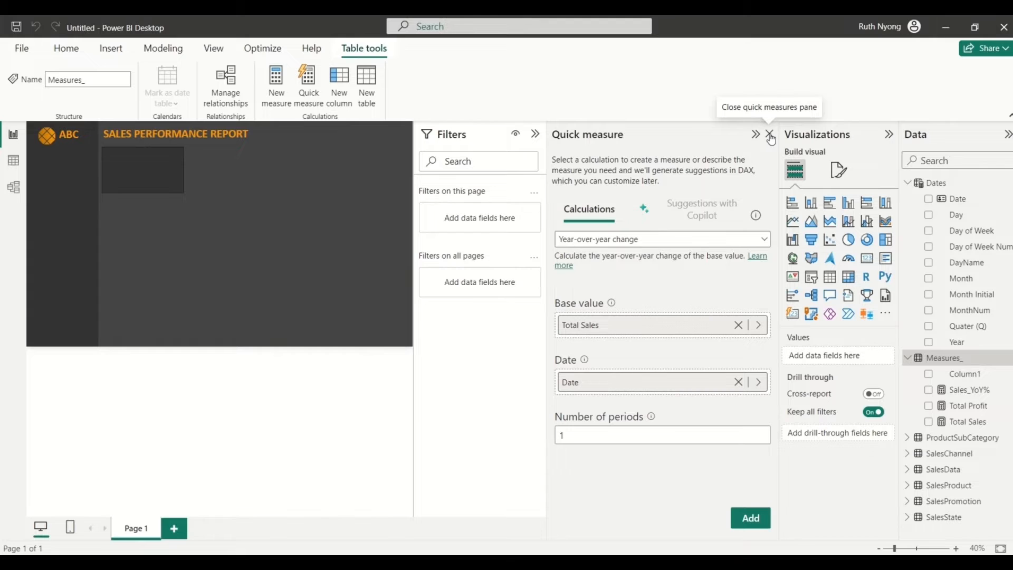
{"action": "left_click", "coordinate": [769, 136]}
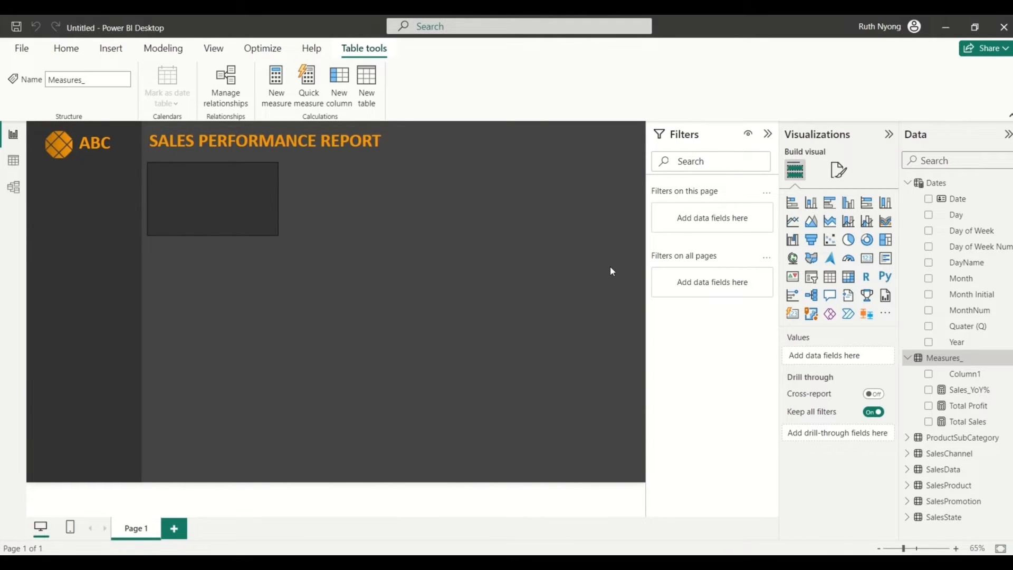
Step: Paste the copied Sales_YoY% formula into a new measure in the Measures_ table and rename it Profit_YoY%
{"action": "left_click", "coordinate": [287, 96]}
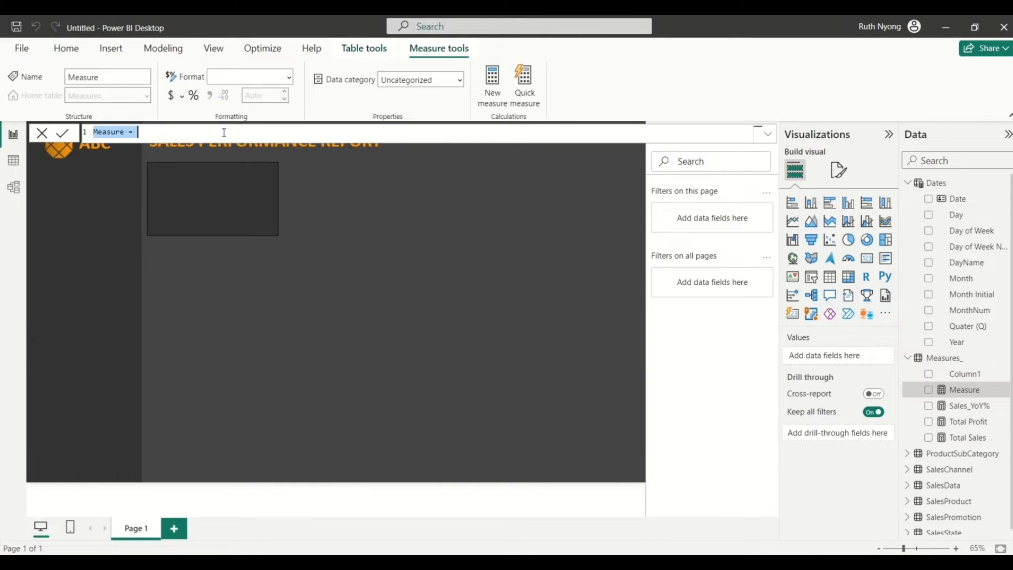
{"action": "key", "text": "ctrl+v"}
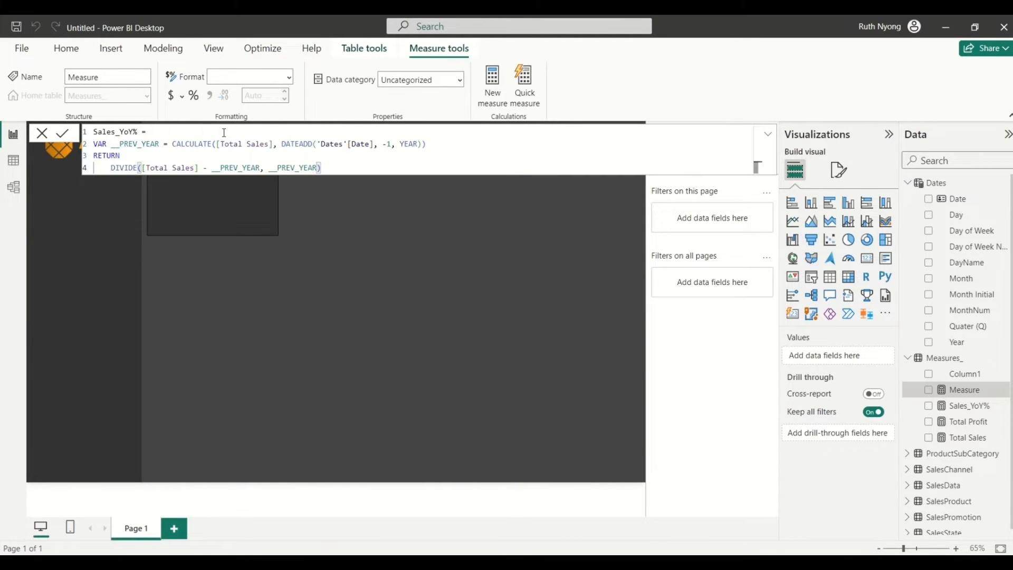
{"action": "double_click", "coordinate": [118, 133]}
{"action": "left_click", "coordinate": [118, 133]}
{"action": "key", "text": "BackSpace"}
{"action": "key", "text": "BackSpace"}
{"action": "key", "text": "BackSpace"}
{"action": "key", "text": "BackSpace"}
{"action": "key", "text": "BackSpace"}
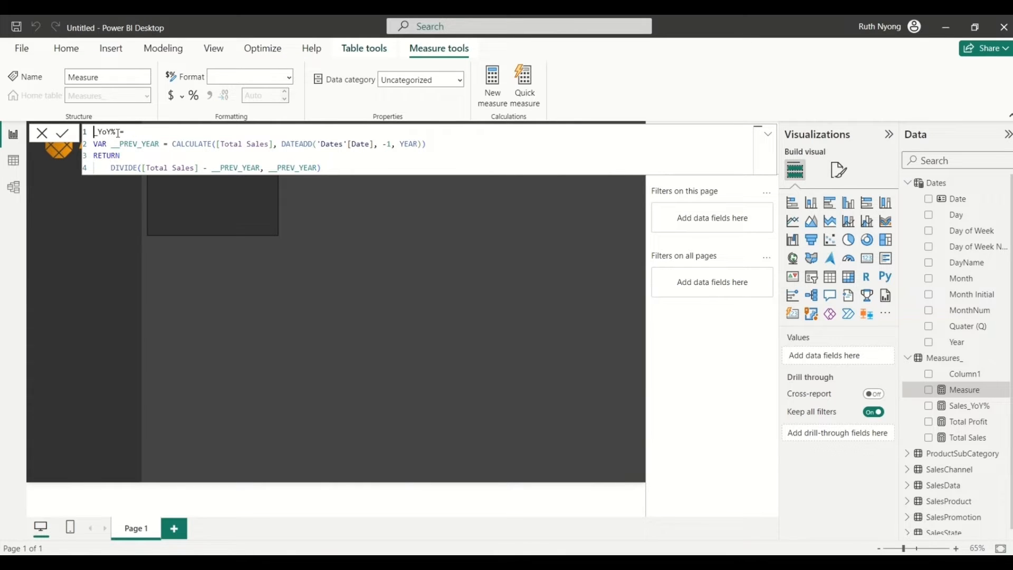
{"action": "type", "text": "Profit"}
Step: Replace [Total Sales] with [Total Profit] in the __PREV_YEAR CALCULATE expression of Profit_YoY%
{"action": "left_click", "coordinate": [270, 143]}
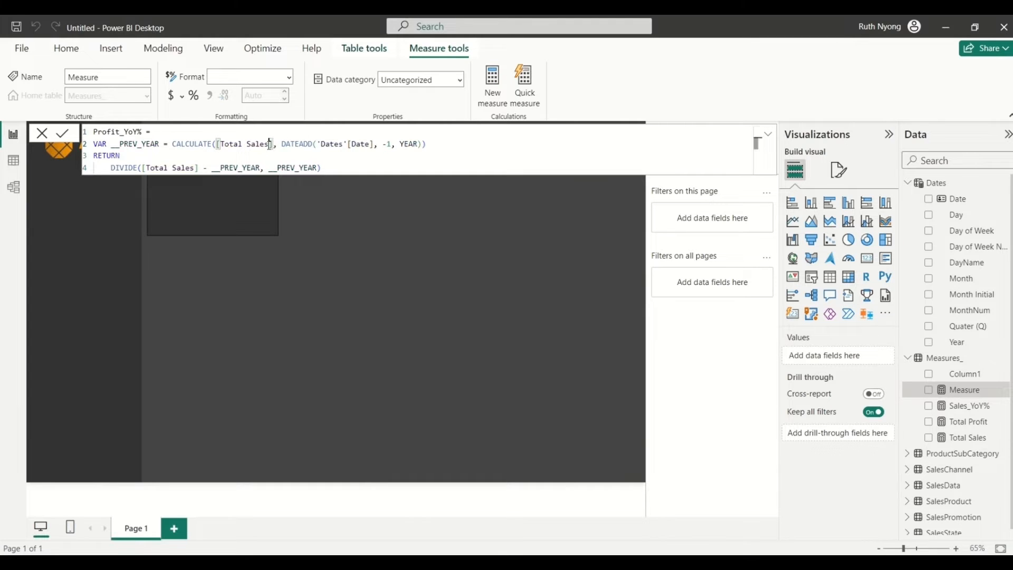
{"action": "key", "text": "BackSpace"}
{"action": "key", "text": "BackSpace"}
{"action": "key", "text": "BackSpace"}
{"action": "key", "text": "BackSpace"}
{"action": "key", "text": "BackSpace"}
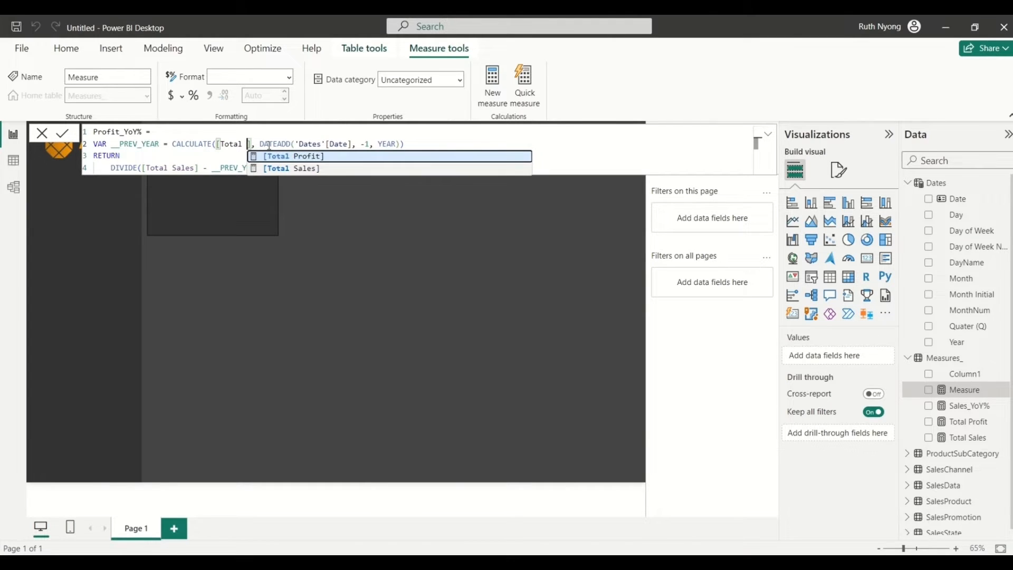
{"action": "type", "text": "Profit"}
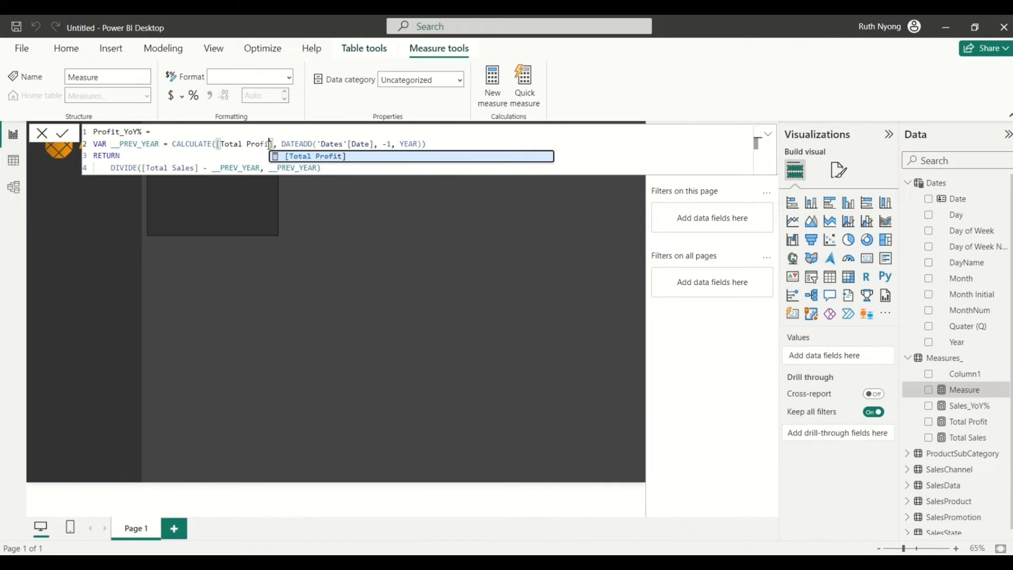
Step: Replace [Total Sales] with [Total Profit] in the DIVIDE expression of Profit_YoY% and commit the measure
{"action": "left_click", "coordinate": [196, 169]}
{"action": "key", "text": "BackSpace"}
{"action": "key", "text": "BackSpace"}
{"action": "key", "text": "BackSpace"}
{"action": "key", "text": "BackSpace"}
{"action": "key", "text": "BackSpace"}
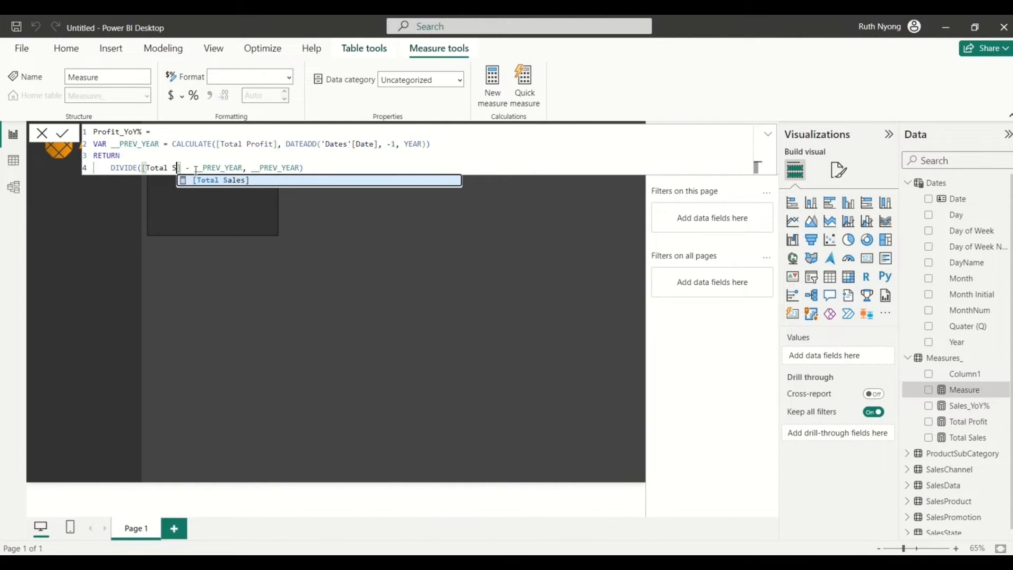
{"action": "key", "text": "Tab"}
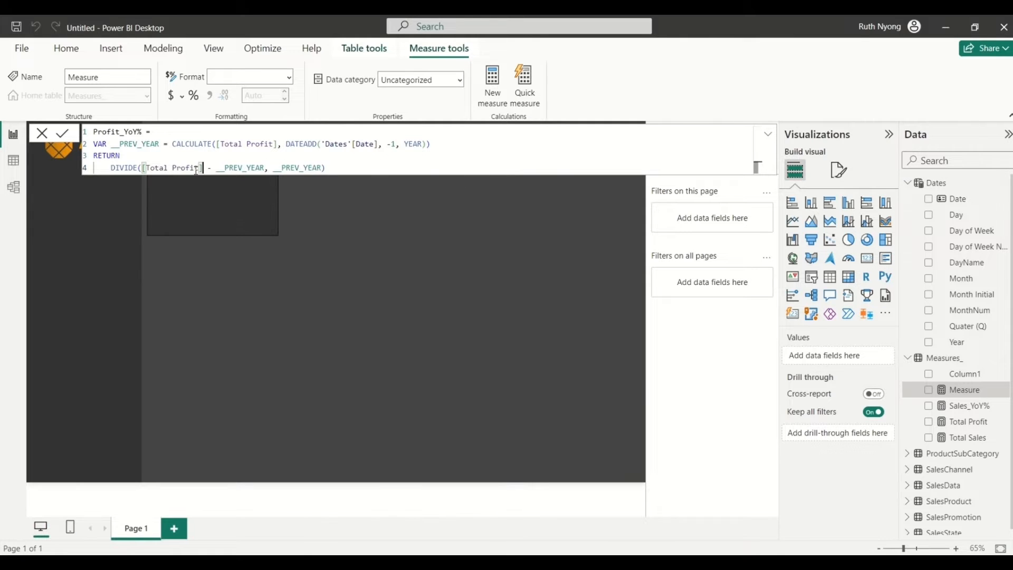
{"action": "left_click", "coordinate": [349, 163]}
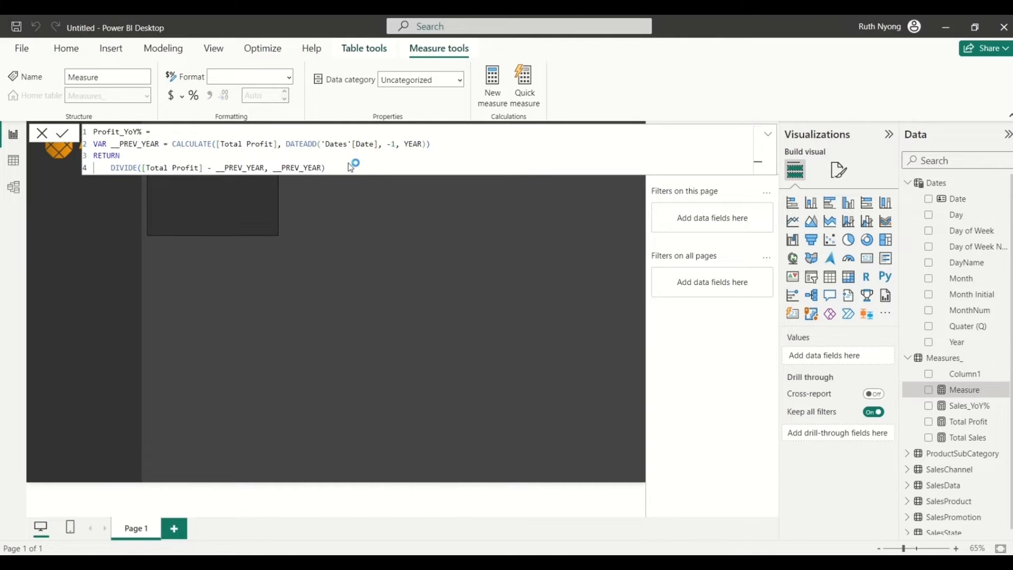
{"action": "key", "text": "Return"}
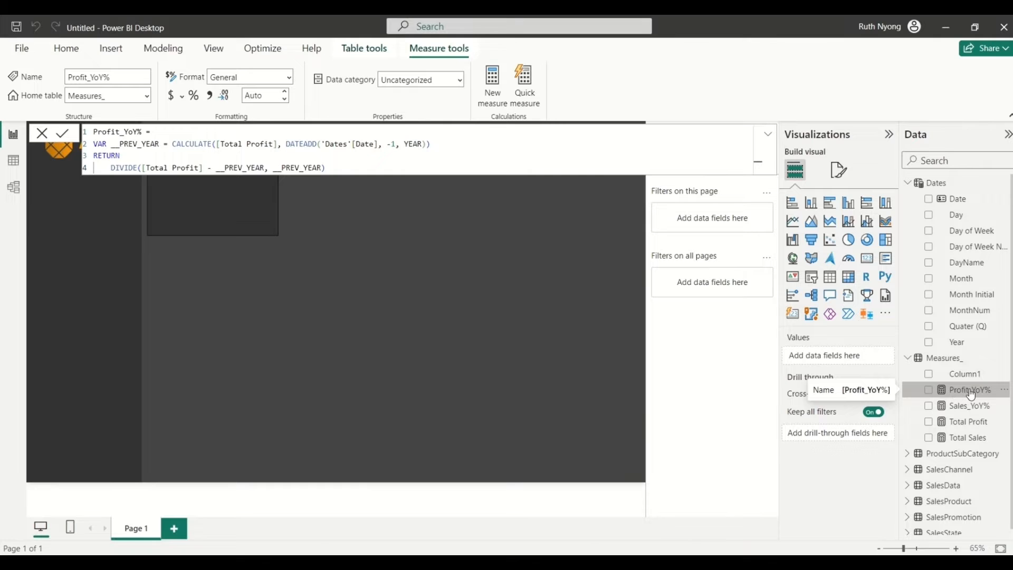
Step: Format the Profit_YoY% measure as a percentage and check the format of the Sales_YoY% measure
{"action": "left_click", "coordinate": [193, 96]}
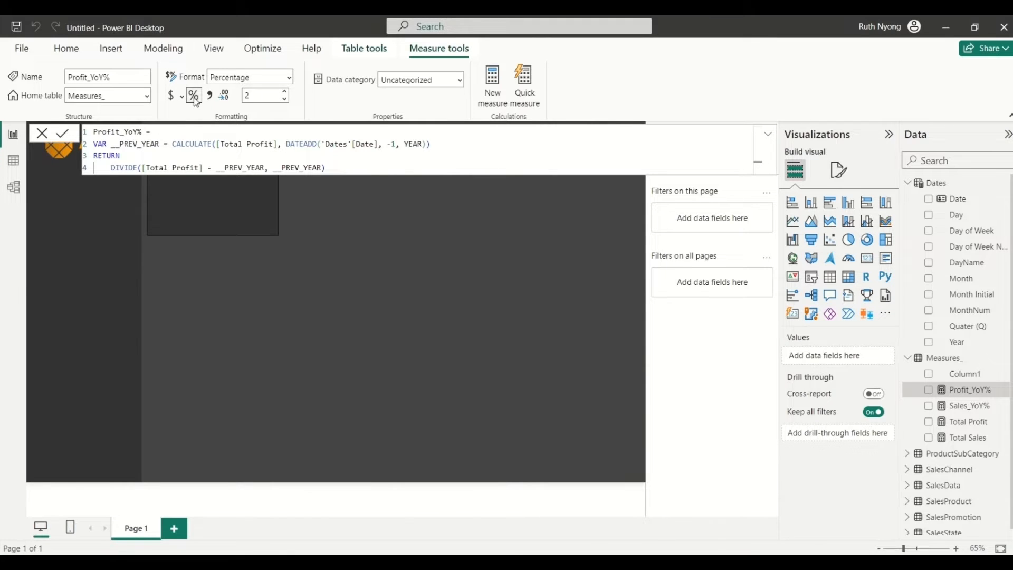
{"action": "left_click", "coordinate": [959, 412]}
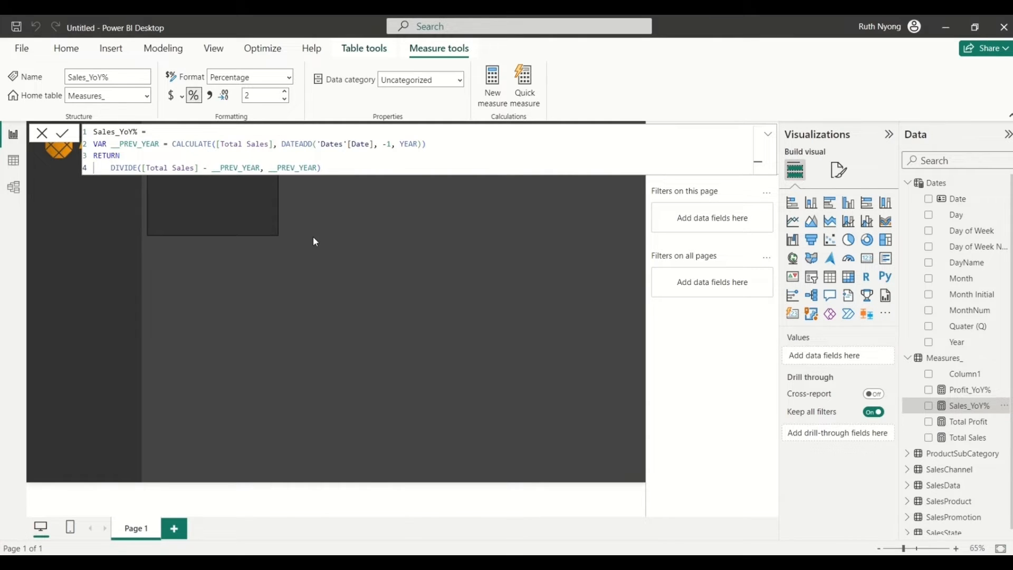
{"action": "left_click", "coordinate": [385, 228]}
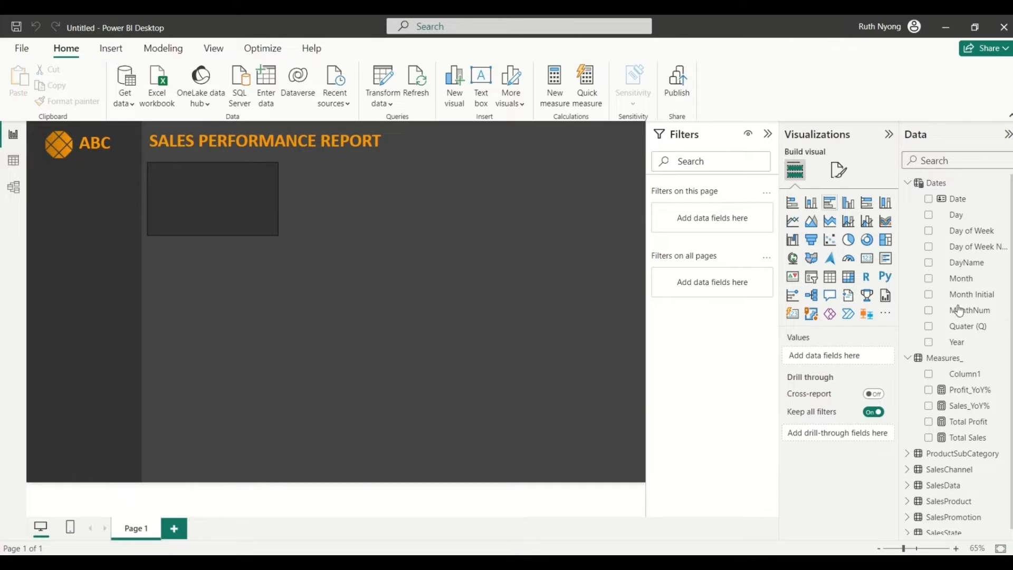
Step: Create a new measure in the Measures_ table and name it Sales_LY
{"action": "left_click", "coordinate": [953, 357]}
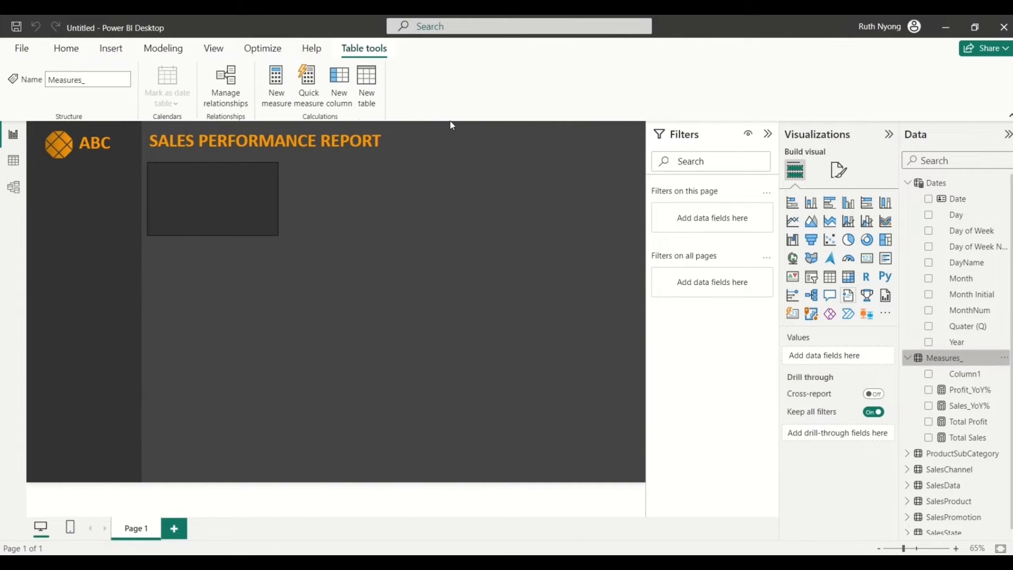
{"action": "left_click", "coordinate": [276, 101]}
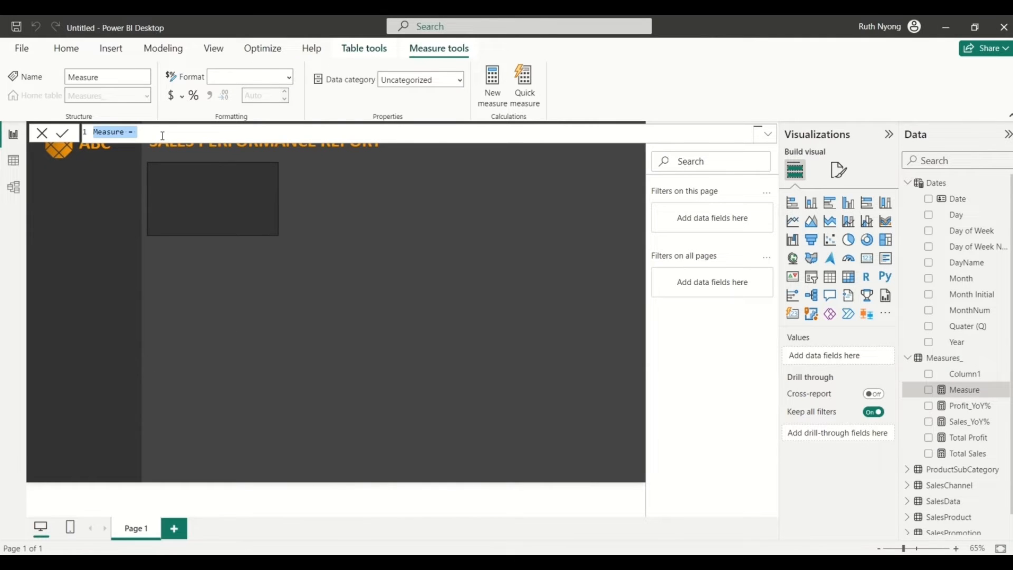
{"action": "type", "text": "SAL"}
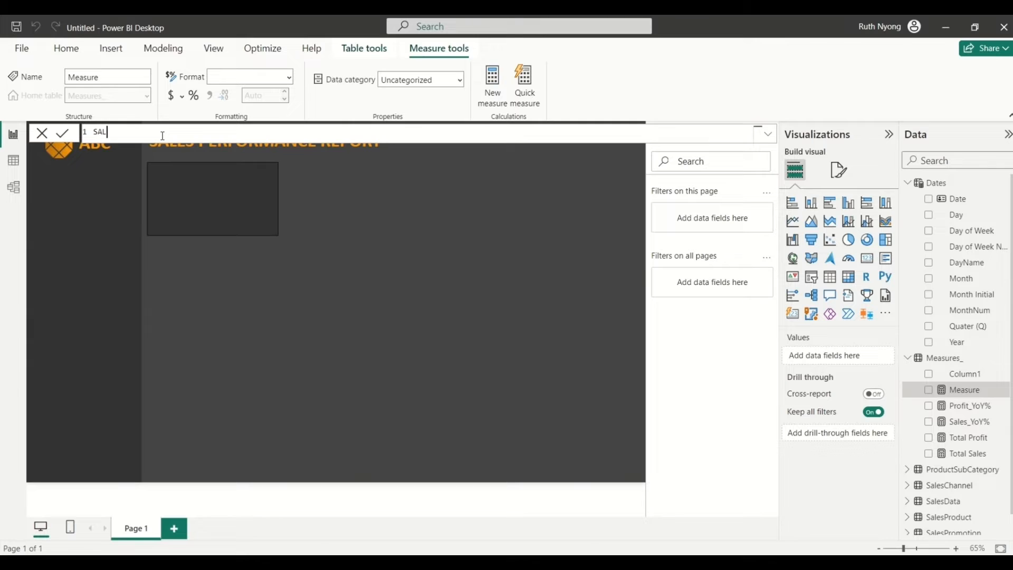
{"action": "key", "text": "BackSpace"}
{"action": "key", "text": "BackSpace"}
{"action": "type", "text": "ales_LY = C"}
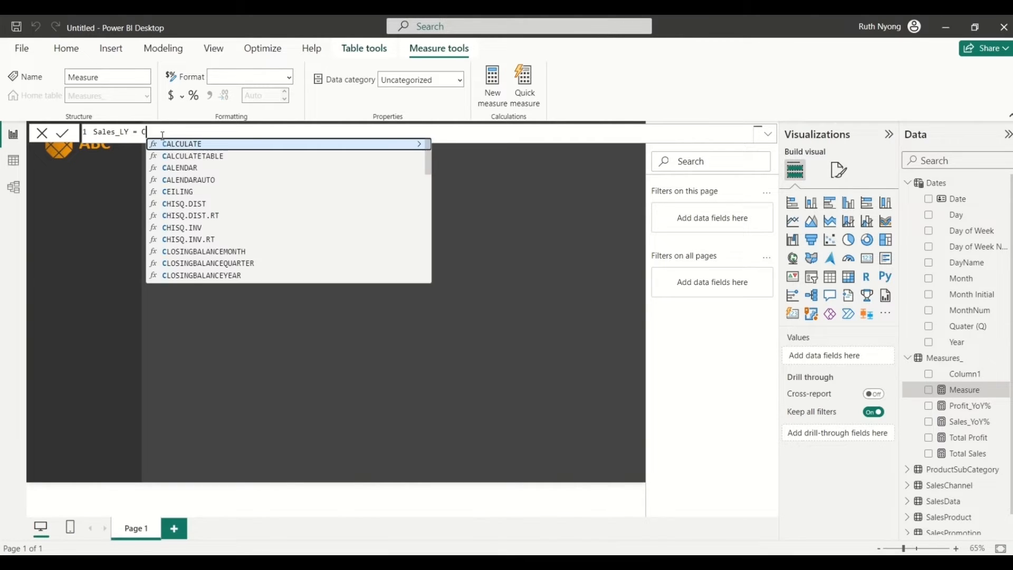
Step: Start the Sales_LY formula with CALCULATE, using [Total Sales] as its expression
{"action": "type", "text": "AL"}
{"action": "key", "text": "Tab"}
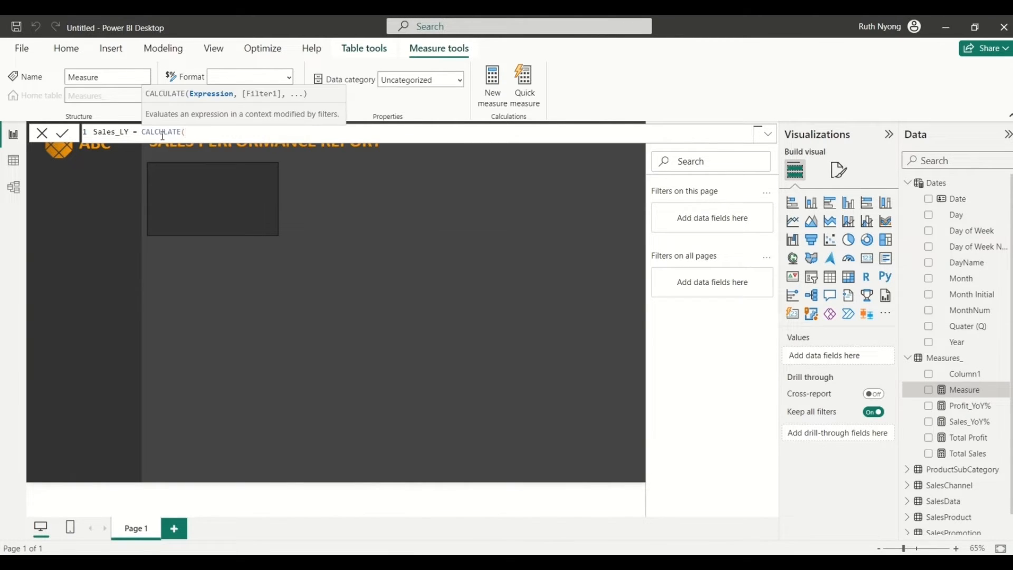
{"action": "type", "text": "T"}
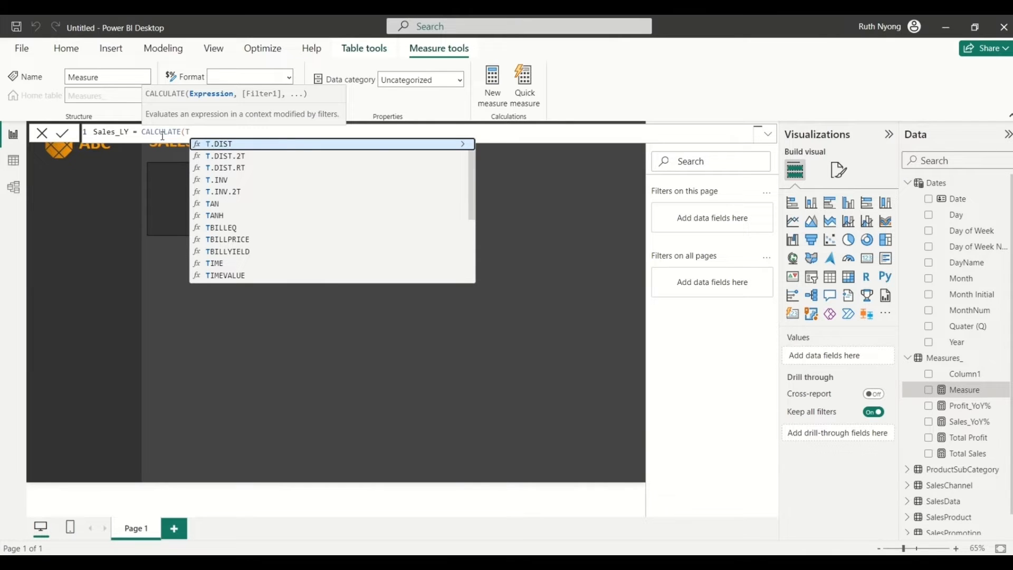
{"action": "type", "text": "OTAL"}
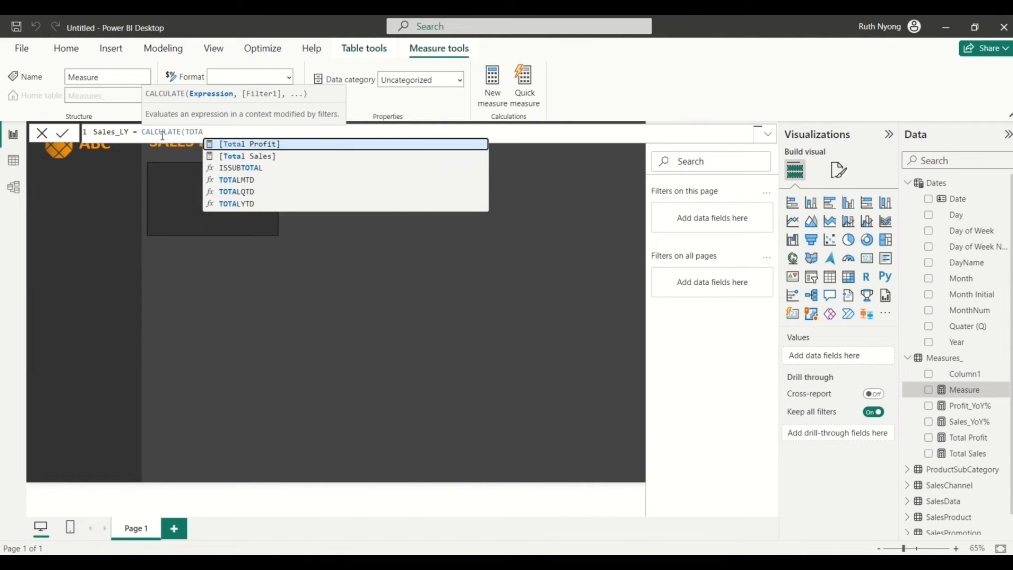
{"action": "key", "text": "Down"}
{"action": "key", "text": "Tab"}
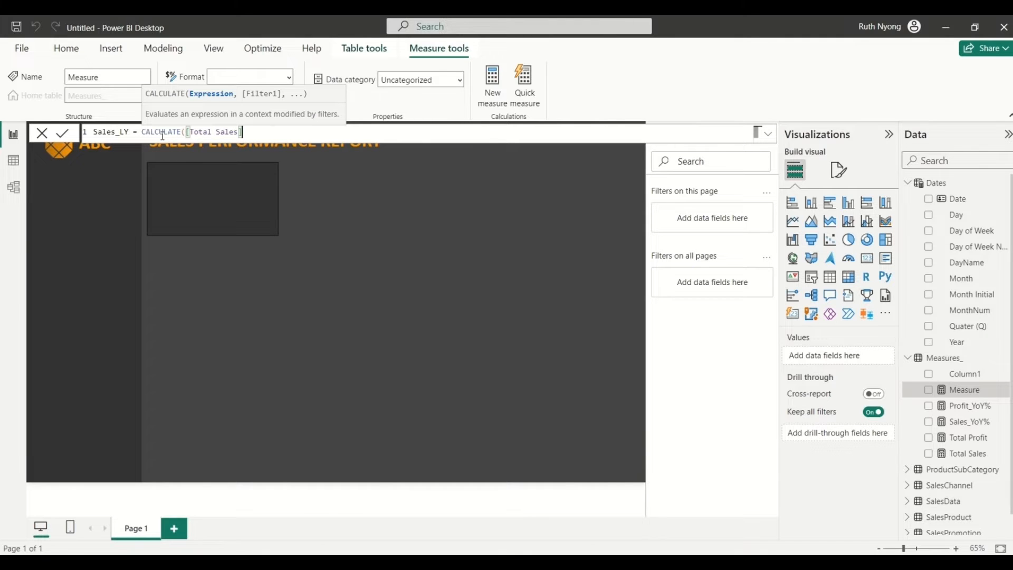
{"action": "type", "text": ","}
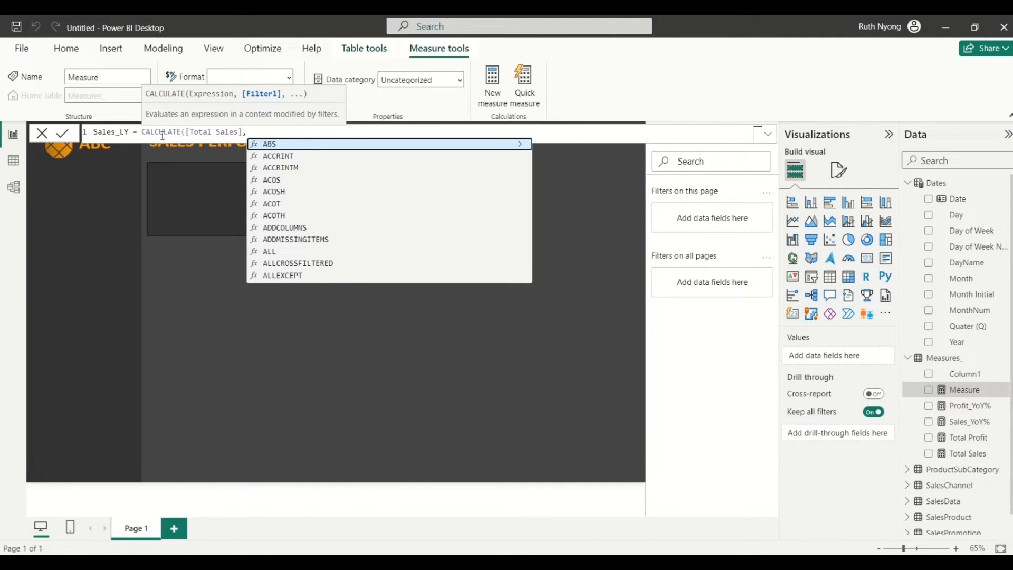
Step: Add DATEADD on Dates[Date] as the CALCULATE filter of Sales_LY
{"action": "type", "text": "DATE"}
{"action": "key", "text": "Down"}
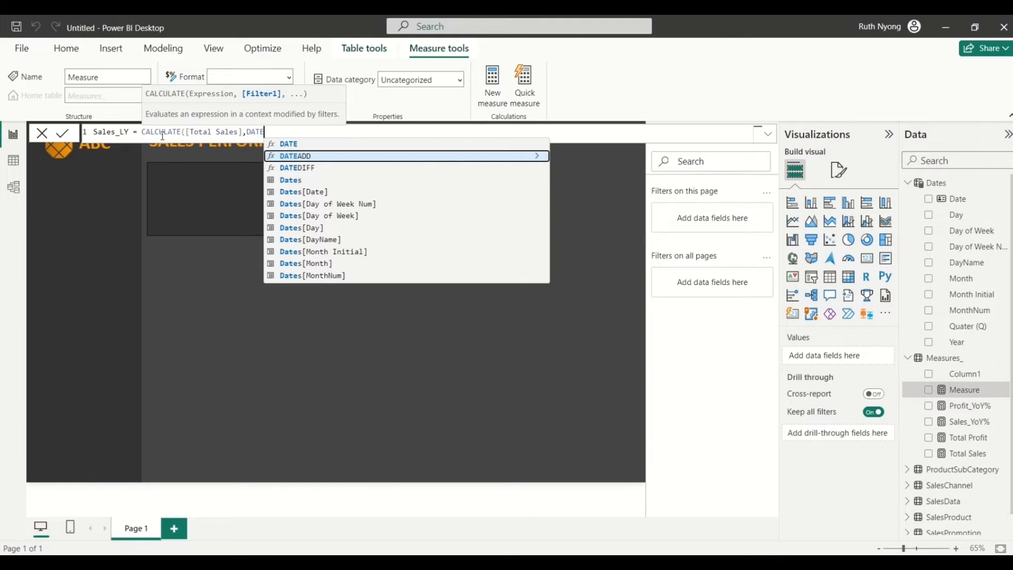
{"action": "key", "text": "Tab"}
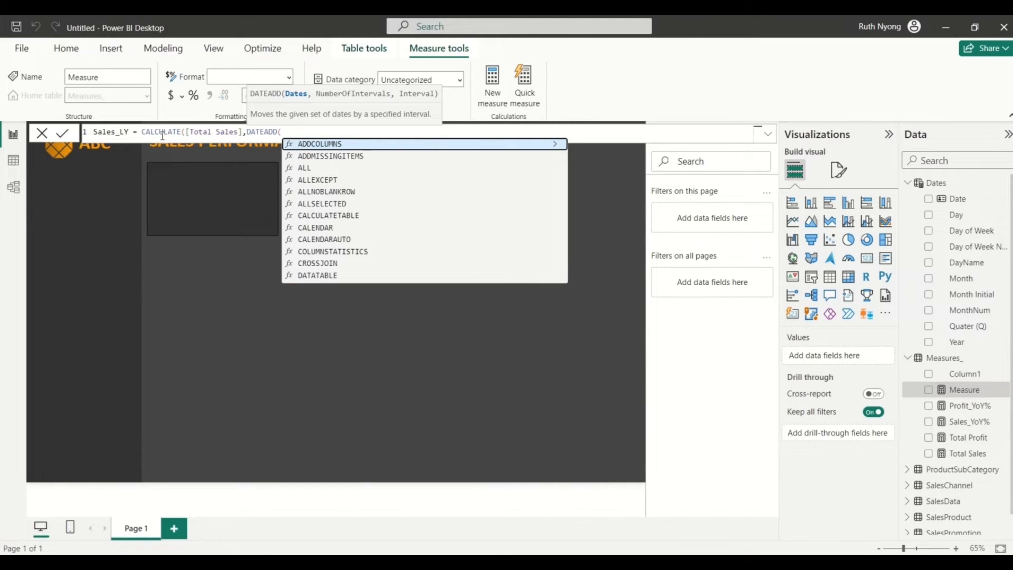
{"action": "type", "text": "DATE"}
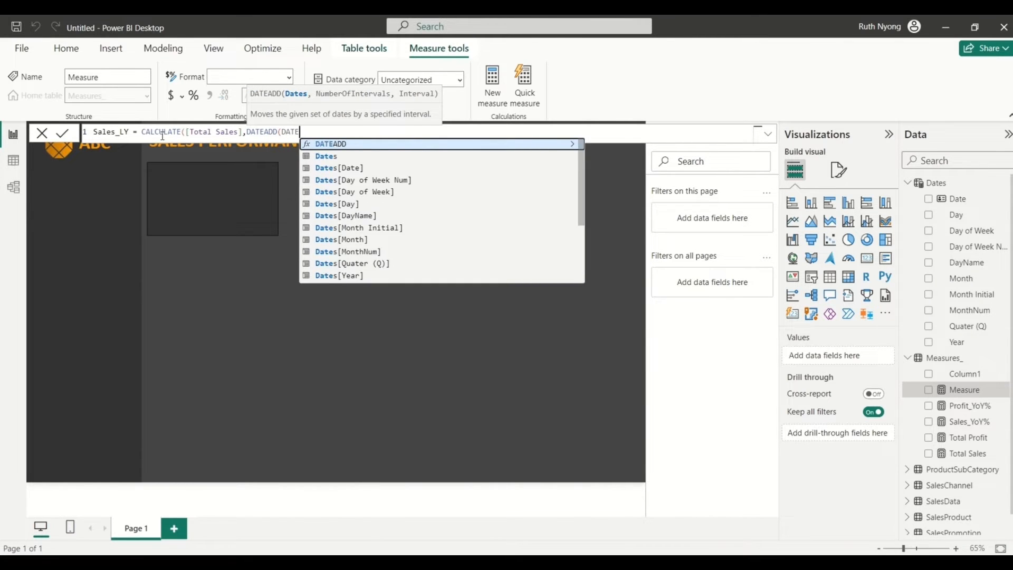
{"action": "key", "text": "Down"}
{"action": "key", "text": "Down"}
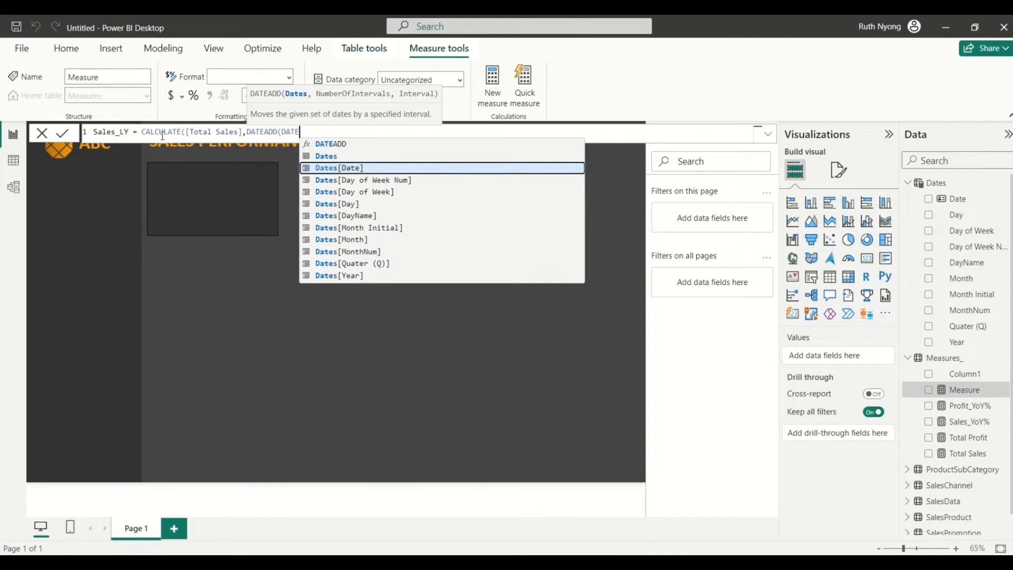
{"action": "key", "text": "Tab"}
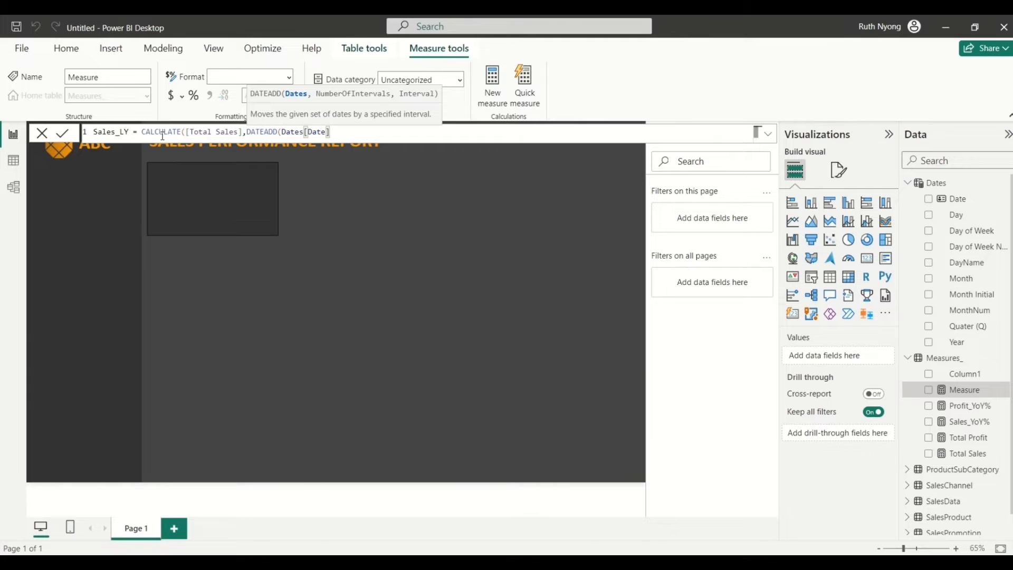
Step: Complete the DATEADD of Sales_LY with -1 and YEAR, close both functions and commit the measure
{"action": "type", "text": ", "}
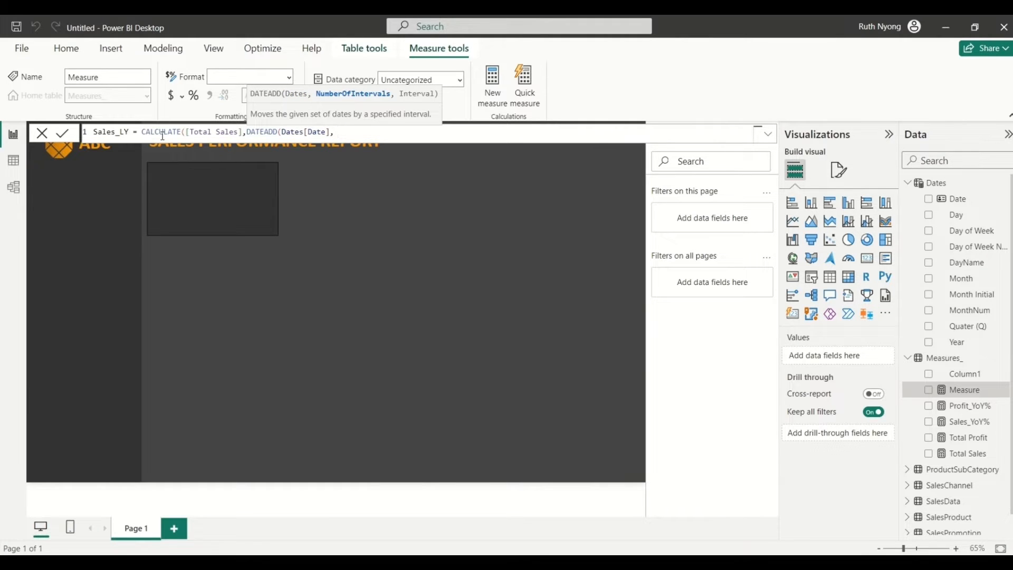
{"action": "type", "text": "-1,"}
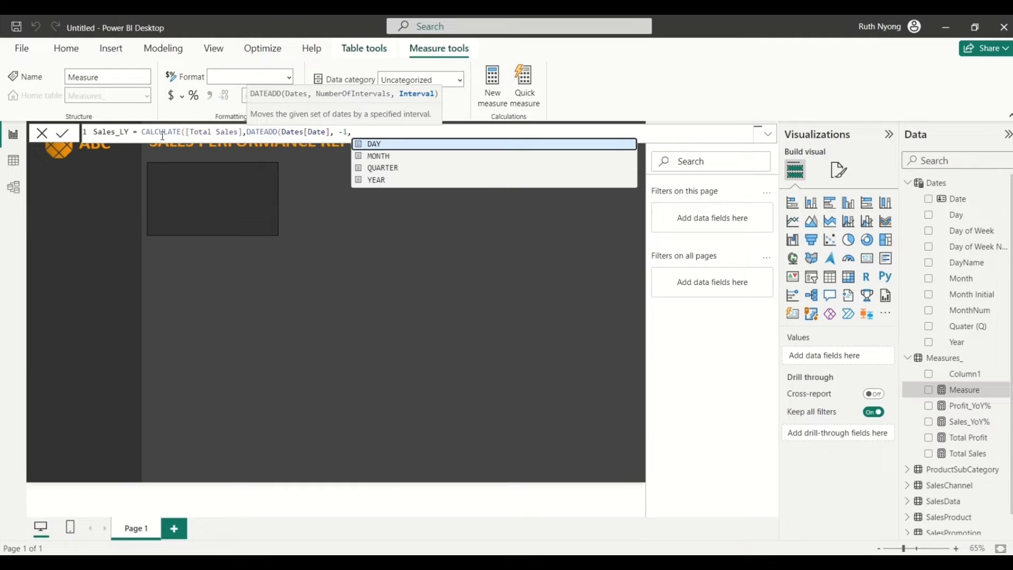
{"action": "type", "text": " YEAR"}
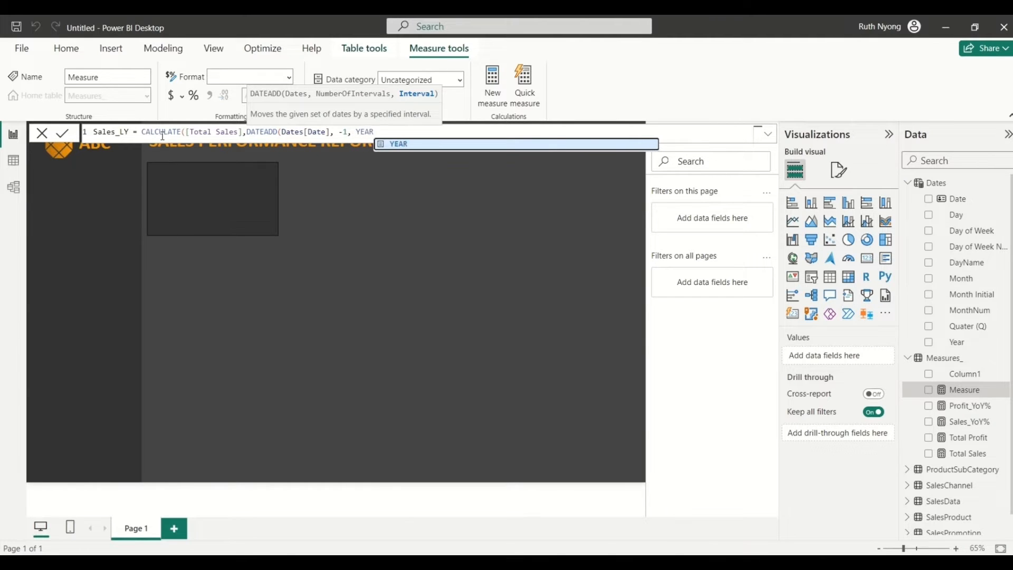
{"action": "key", "text": "Tab"}
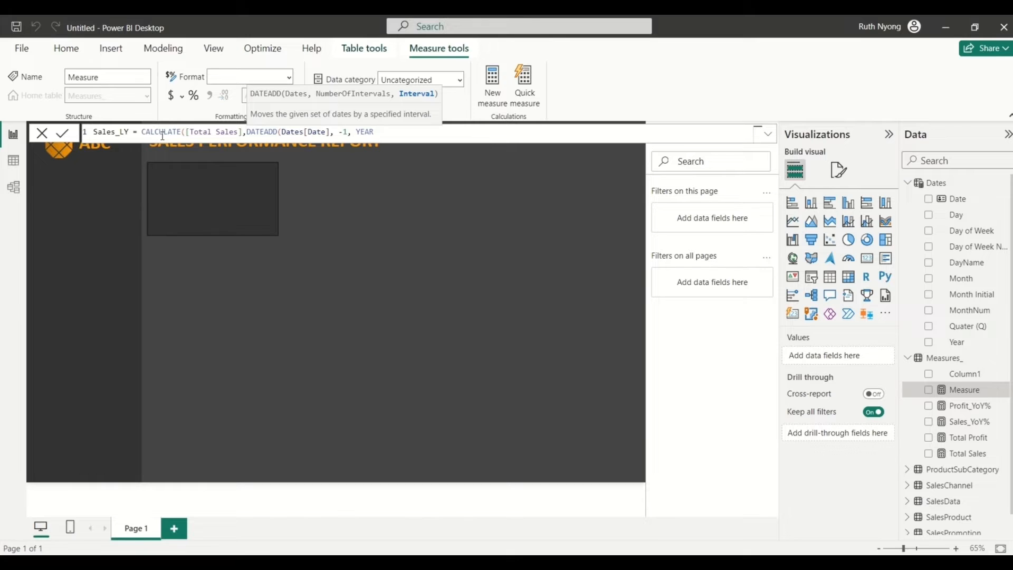
{"action": "type", "text": ")"}
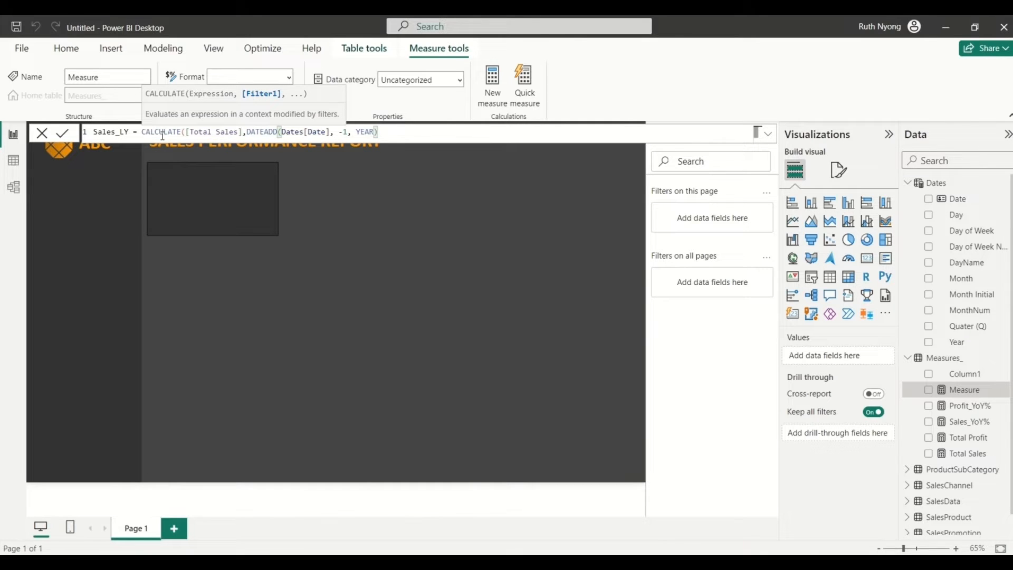
{"action": "type", "text": ")"}
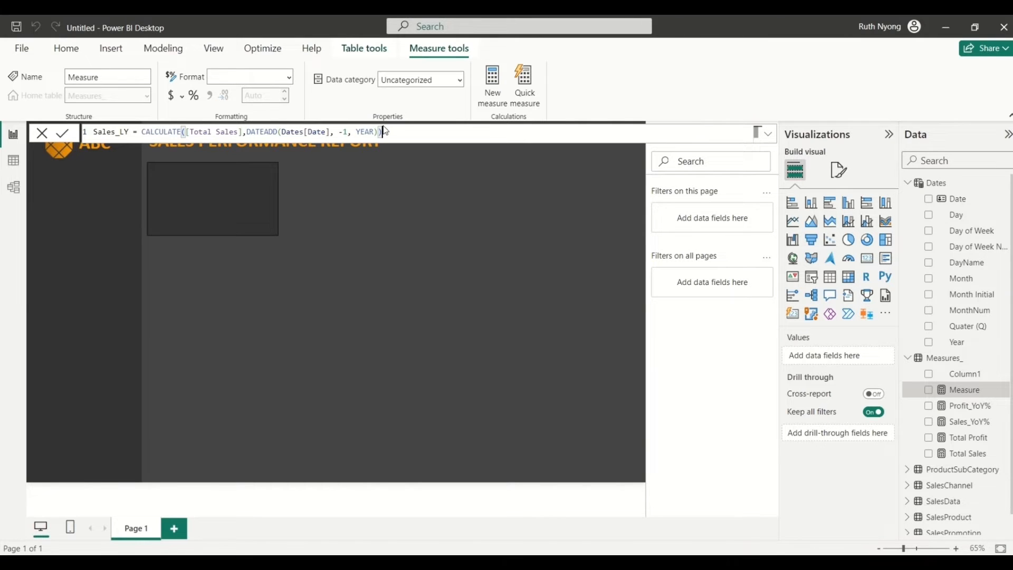
{"action": "key", "text": "Return"}
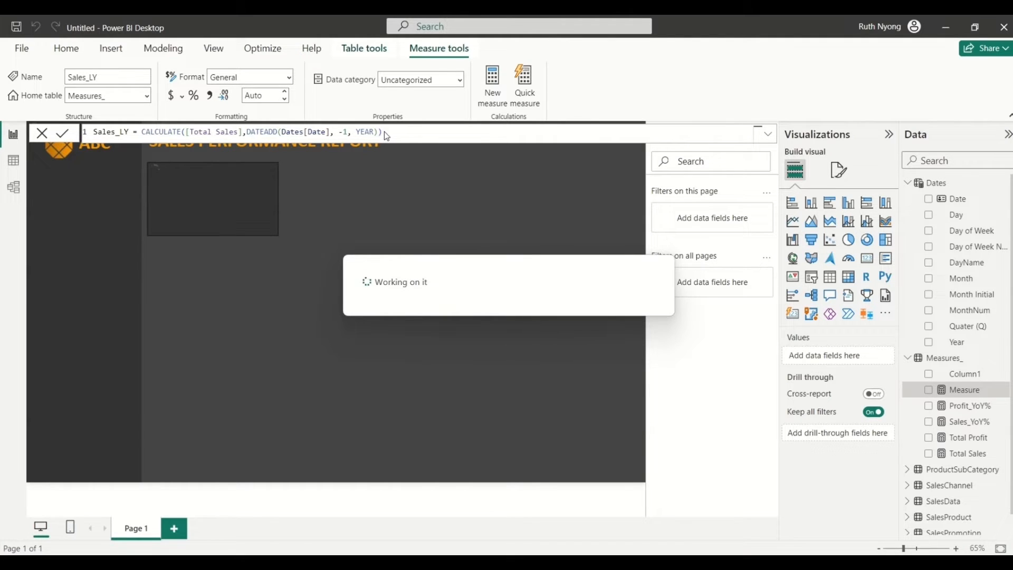
Step: Copy the whole Sales_LY formula and paste it into another new measure in the Measures_ table
{"action": "left_click", "coordinate": [385, 132]}
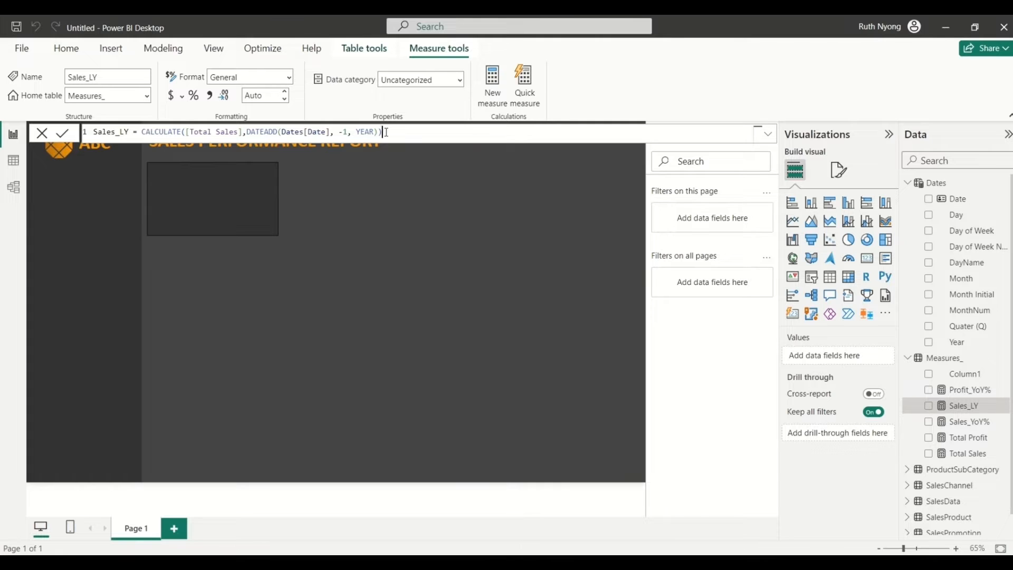
{"action": "key", "text": "ctrl+a"}
{"action": "key", "text": "ctrl+c"}
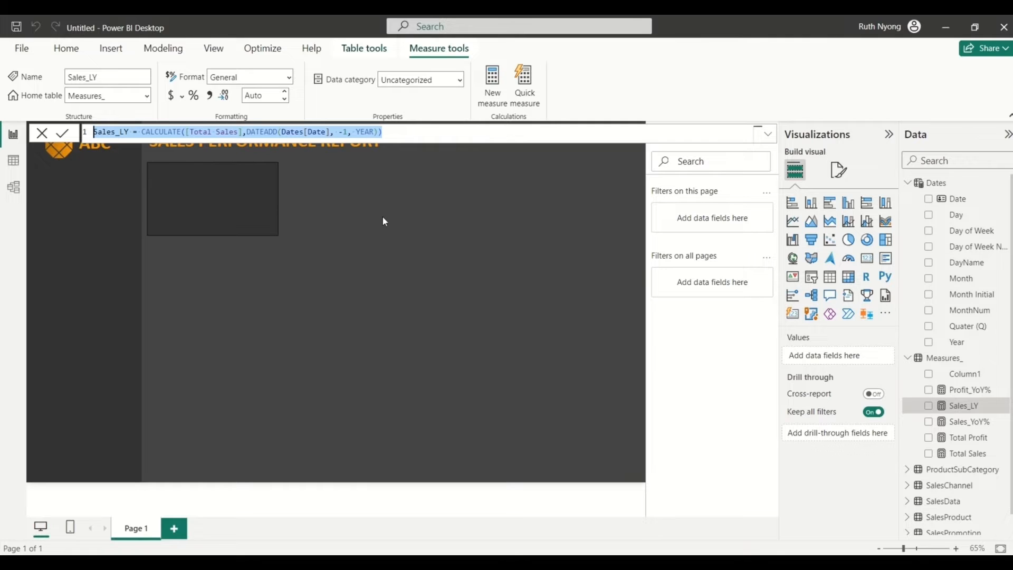
{"action": "left_click", "coordinate": [411, 193]}
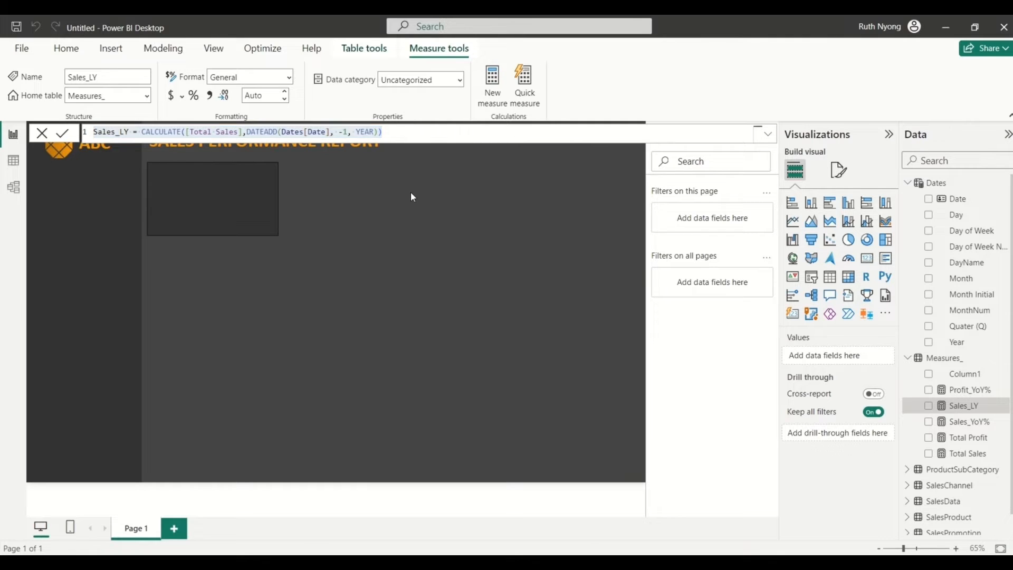
{"action": "left_click", "coordinate": [458, 187]}
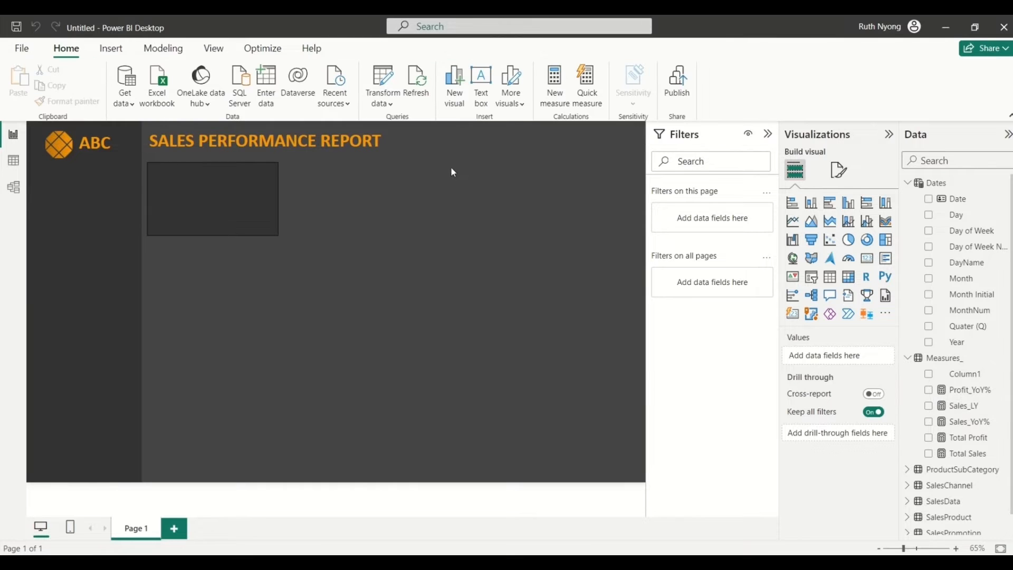
{"action": "left_click", "coordinate": [954, 359]}
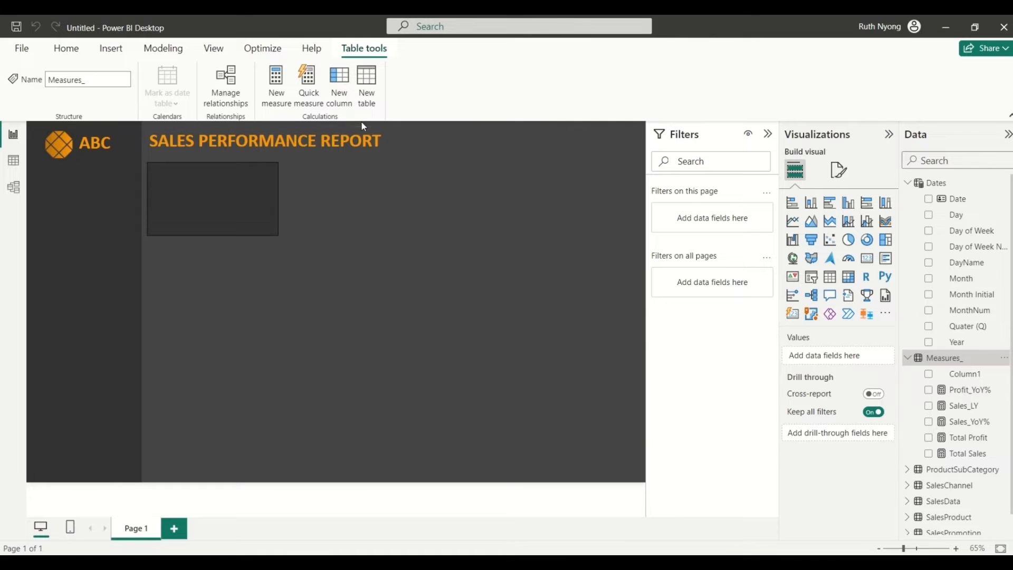
{"action": "left_click", "coordinate": [271, 91]}
{"action": "key", "text": "ctrl+a"}
{"action": "key", "text": "ctrl+v"}
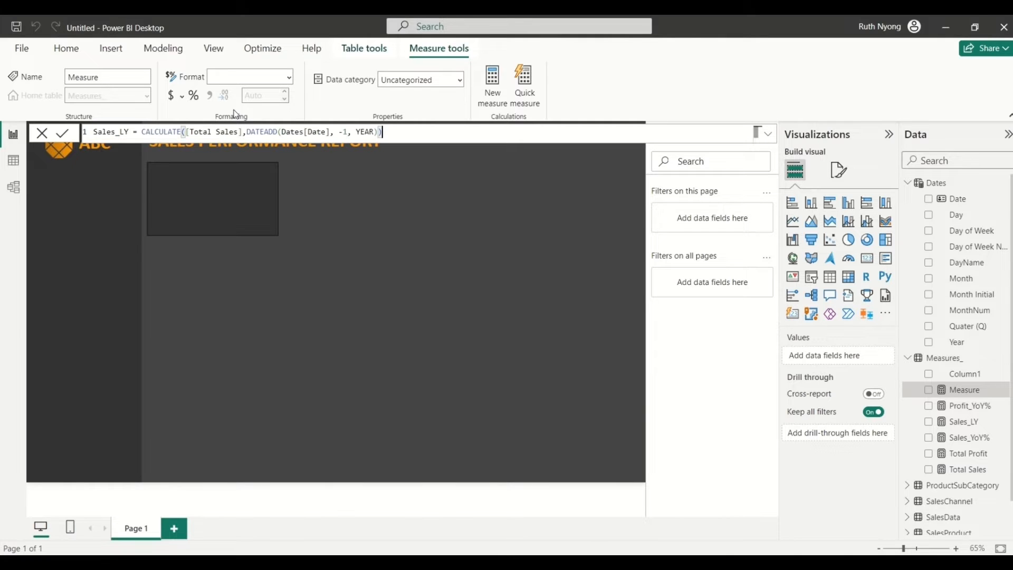
Step: Rename the pasted measure Profit_LY in its formula
{"action": "left_click", "coordinate": [115, 132]}
{"action": "key", "text": "BackSpace"}
{"action": "key", "text": "BackSpace"}
{"action": "key", "text": "BackSpace"}
{"action": "key", "text": "BackSpace"}
{"action": "key", "text": "BackSpace"}
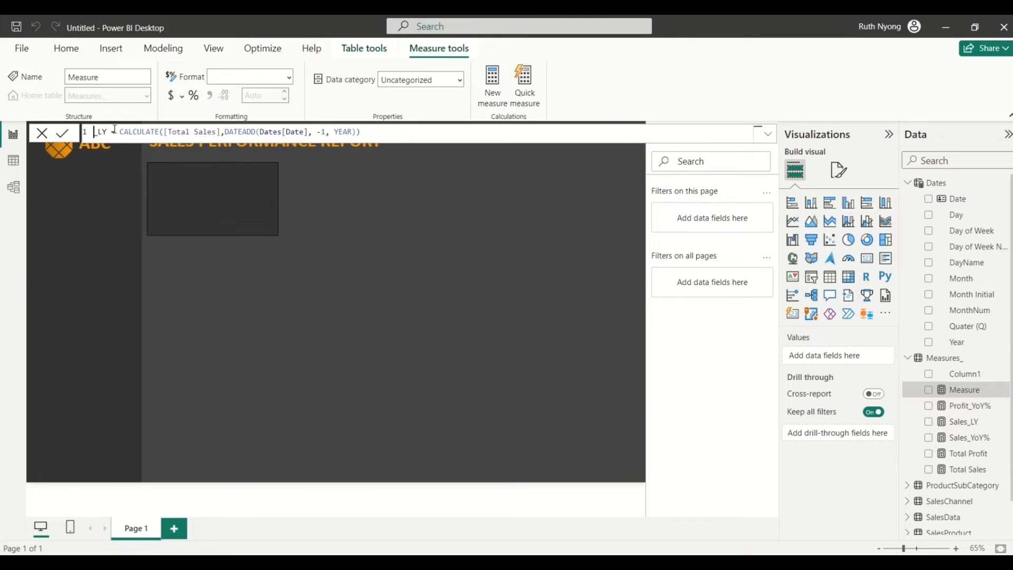
{"action": "type", "text": "Profit"}
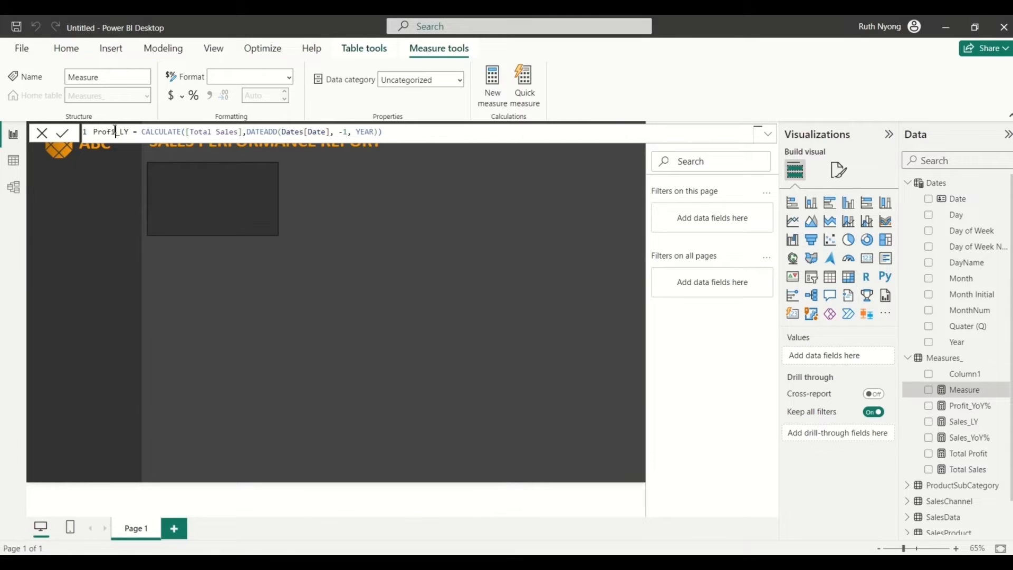
Step: Replace [Total Sales] with [Total Profit] in the CALCULATE expression of Profit_LY and commit the measure
{"action": "double_click", "coordinate": [243, 132]}
{"action": "key", "text": "BackSpace"}
{"action": "key", "text": "BackSpace"}
{"action": "key", "text": "BackSpace"}
{"action": "key", "text": "BackSpace"}
{"action": "key", "text": "BackSpace"}
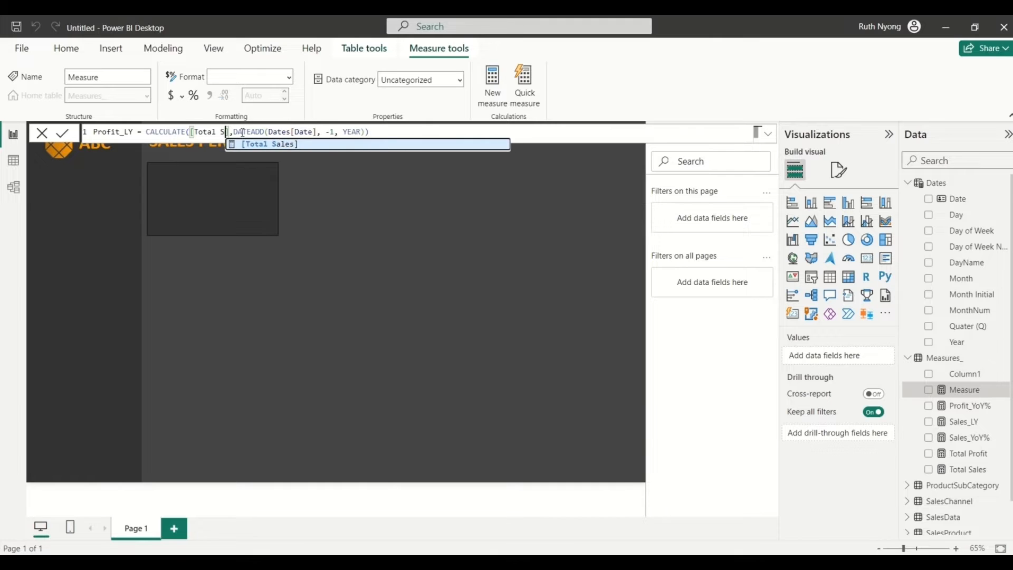
{"action": "key", "text": "Tab"}
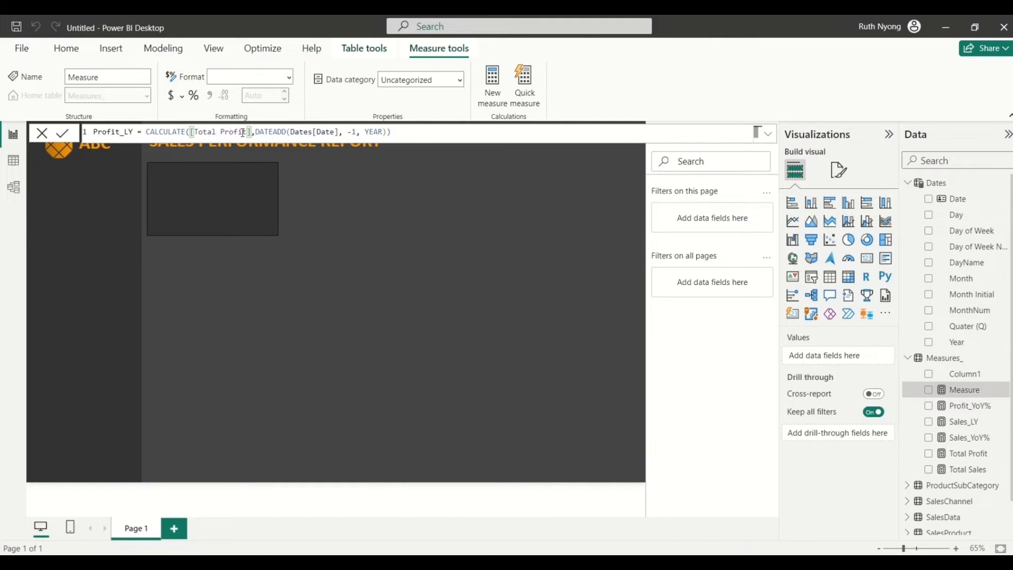
{"action": "left_click", "coordinate": [400, 133]}
{"action": "key", "text": "Return"}
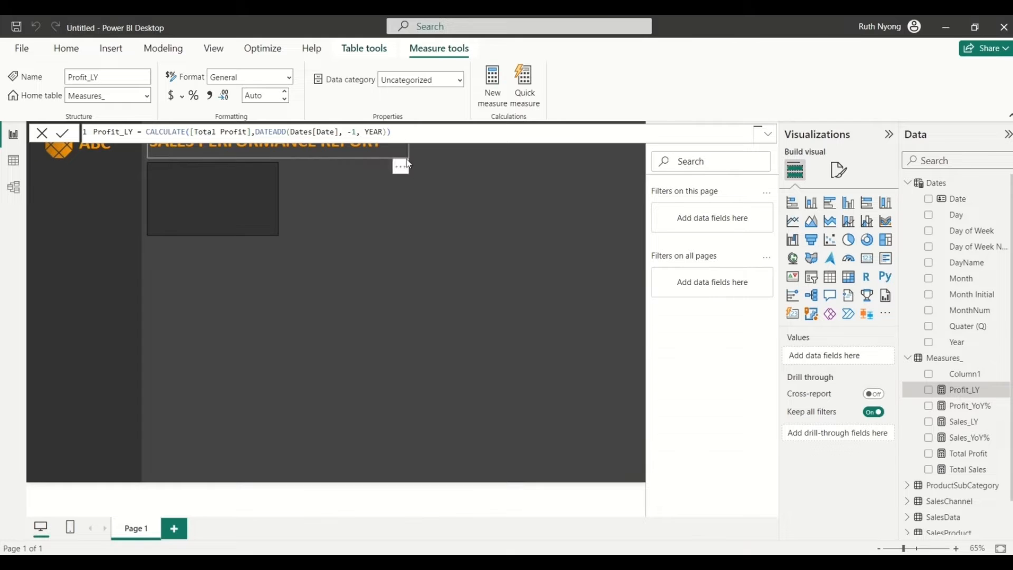
{"action": "left_click", "coordinate": [416, 176]}
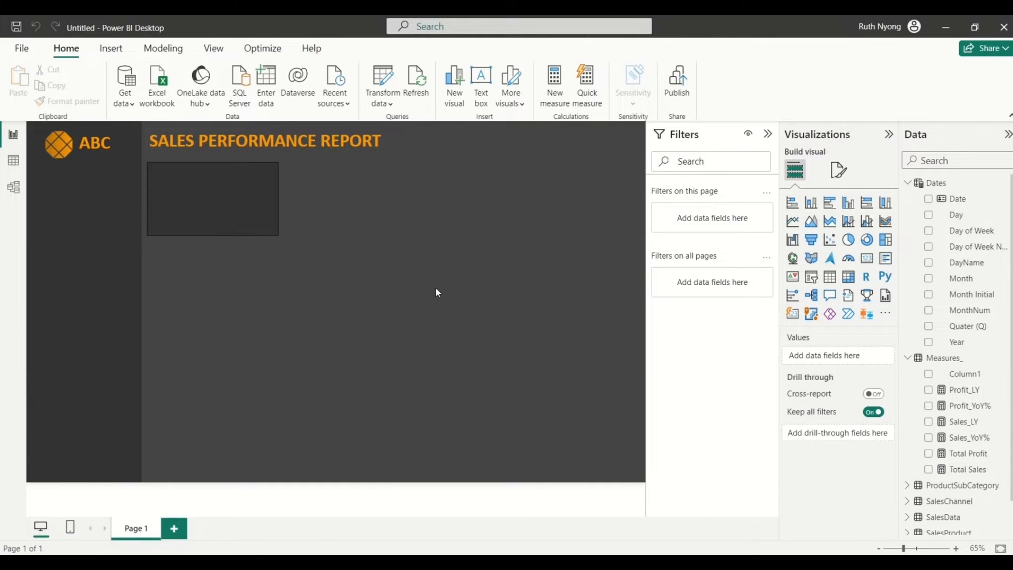
Step: Insert a card visual showing Total Sales, place it beside the dark rectangle under the report title and shorten it
{"action": "left_click", "coordinate": [908, 183]}
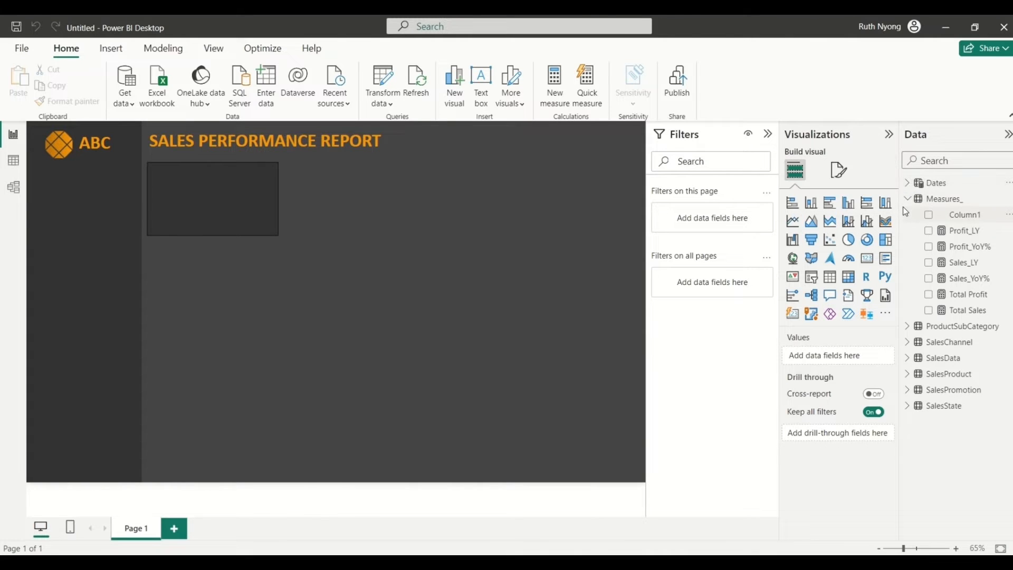
{"action": "left_click", "coordinate": [869, 264]}
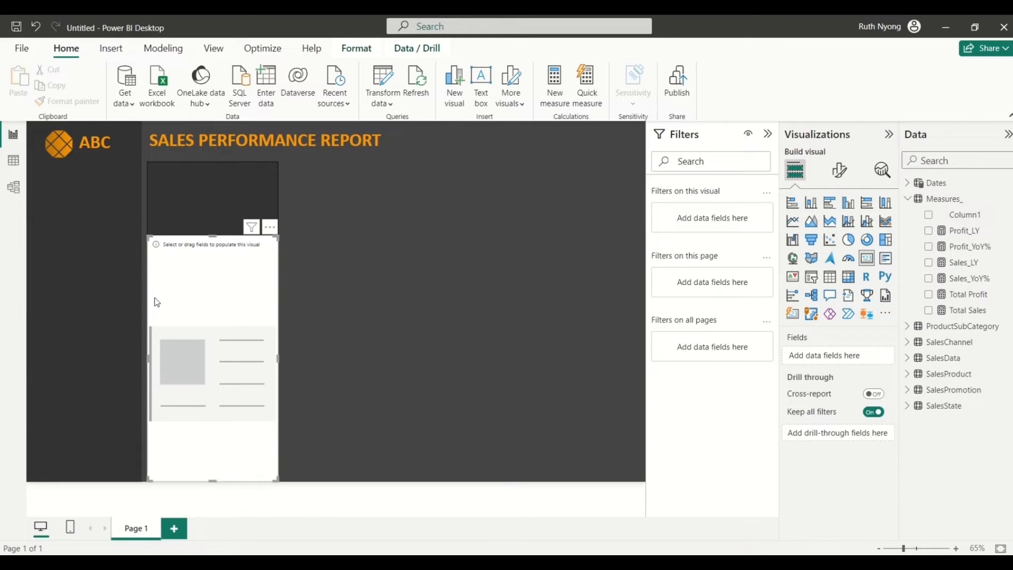
{"action": "left_click_drag", "start_coordinate": [154, 301], "coordinate": [330, 226]}
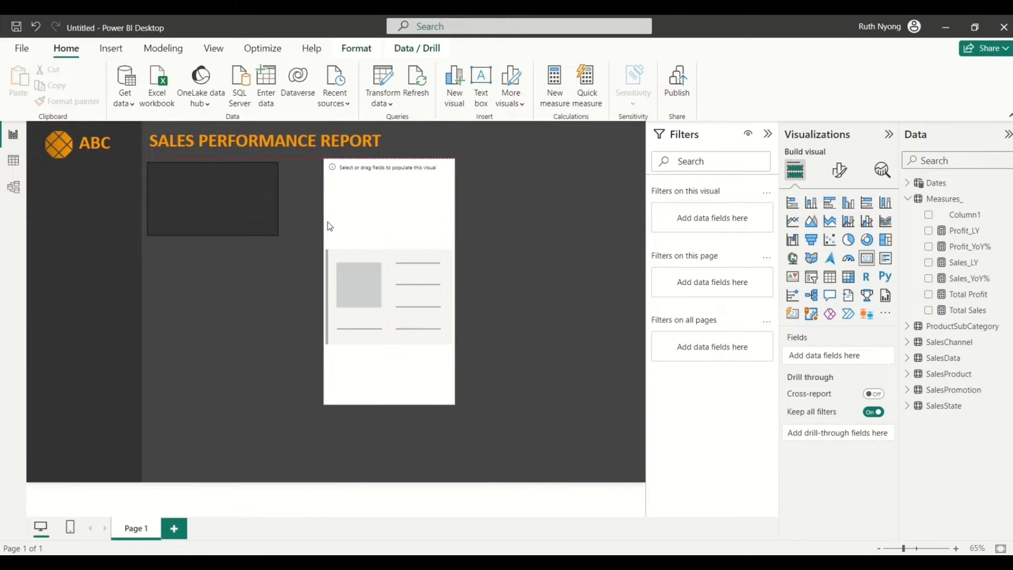
{"action": "left_click", "coordinate": [929, 311]}
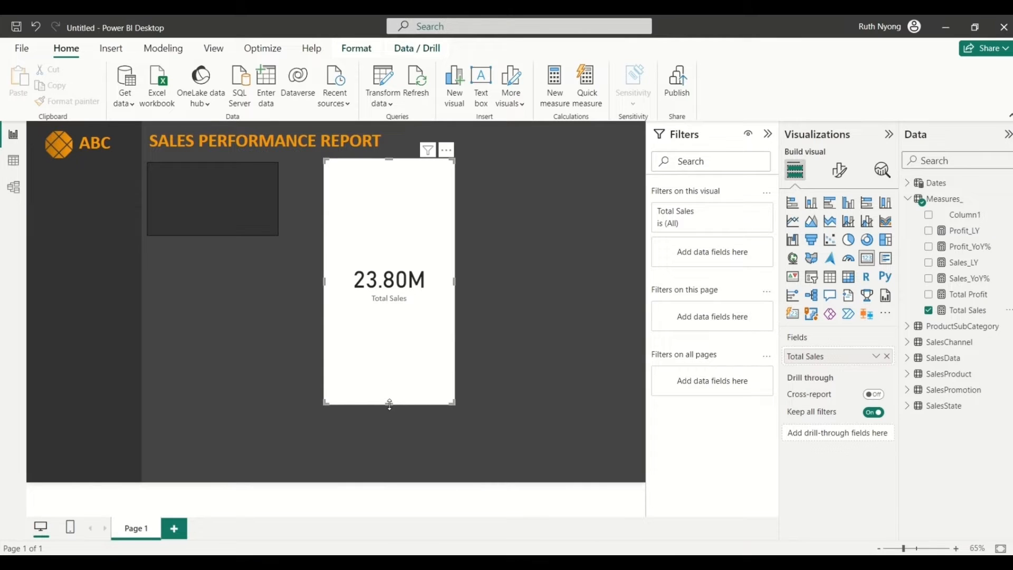
{"action": "left_click_drag", "start_coordinate": [389, 403], "coordinate": [389, 395]}
{"action": "left_click_drag", "start_coordinate": [382, 349], "coordinate": [377, 245]}
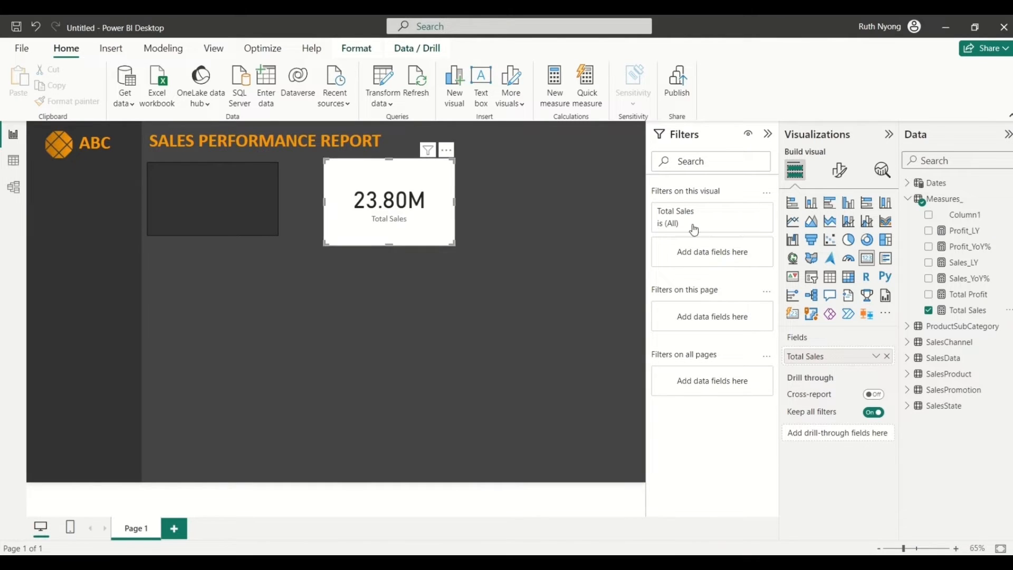
Step: Make the callout value of the Total Sales card bold and colour it orange
{"action": "left_click", "coordinate": [840, 169]}
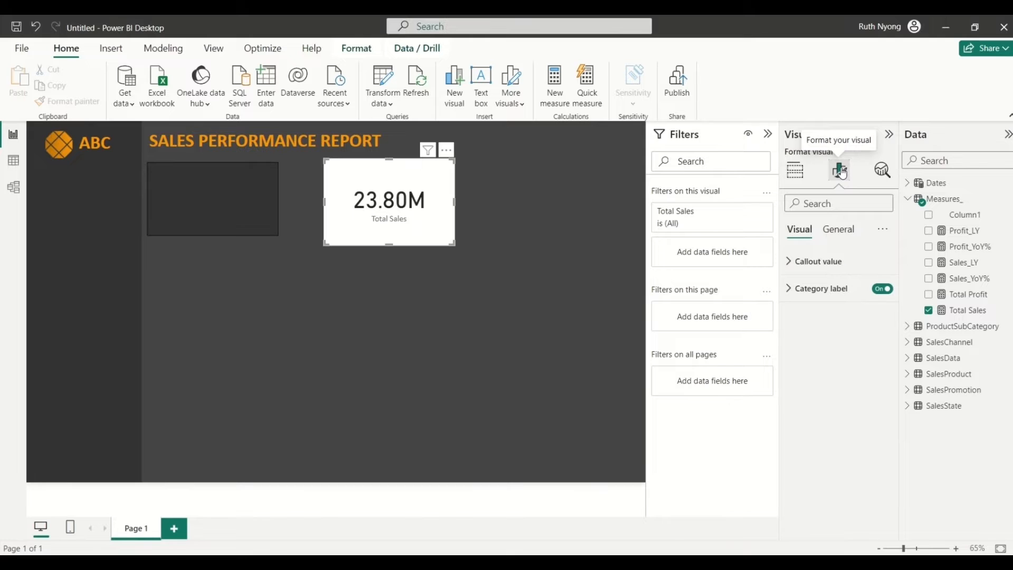
{"action": "left_click", "coordinate": [791, 261]}
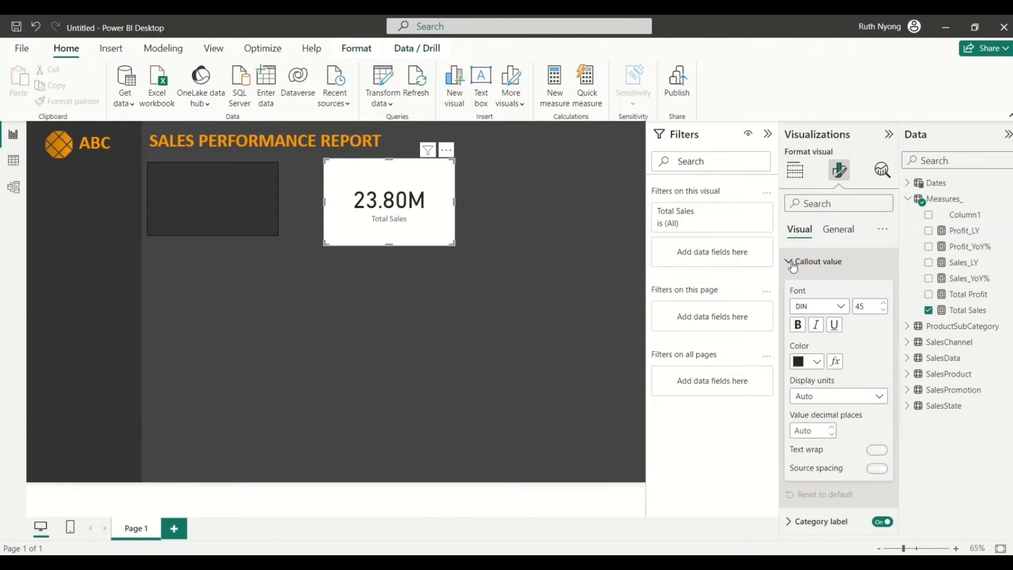
{"action": "left_click", "coordinate": [796, 325]}
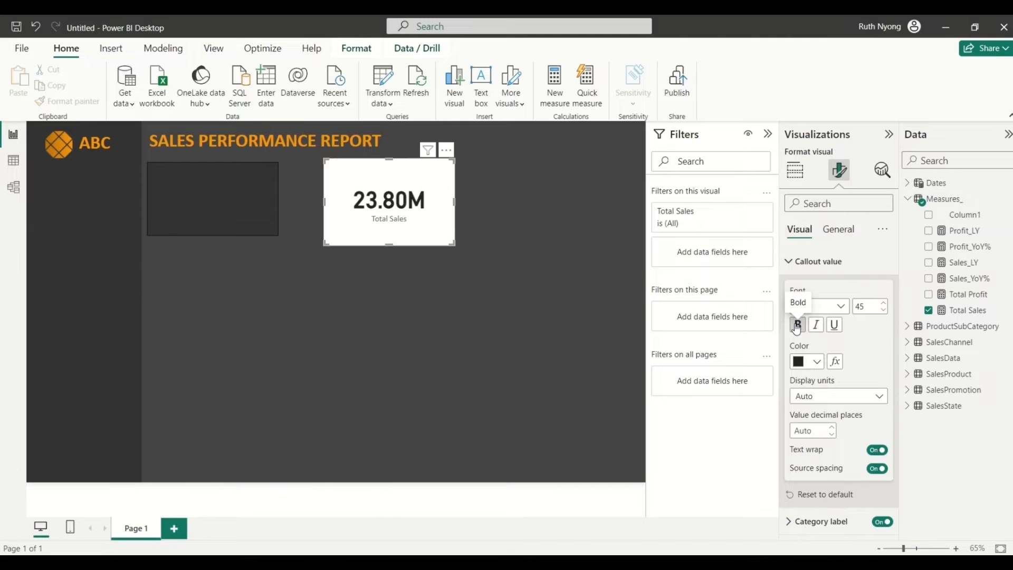
{"action": "left_click", "coordinate": [817, 362]}
{"action": "left_click", "coordinate": [898, 152]}
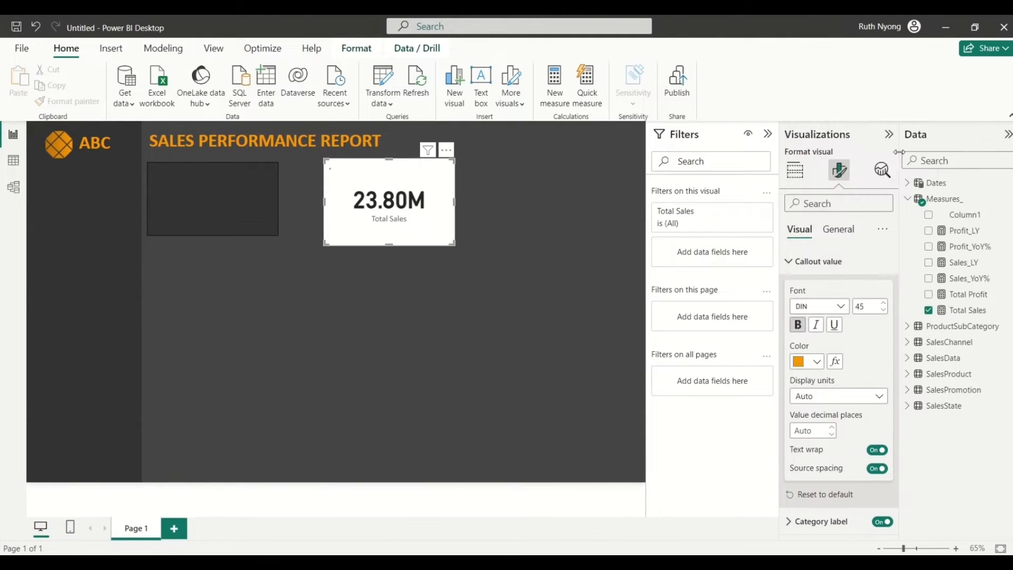
{"action": "left_click", "coordinate": [789, 267]}
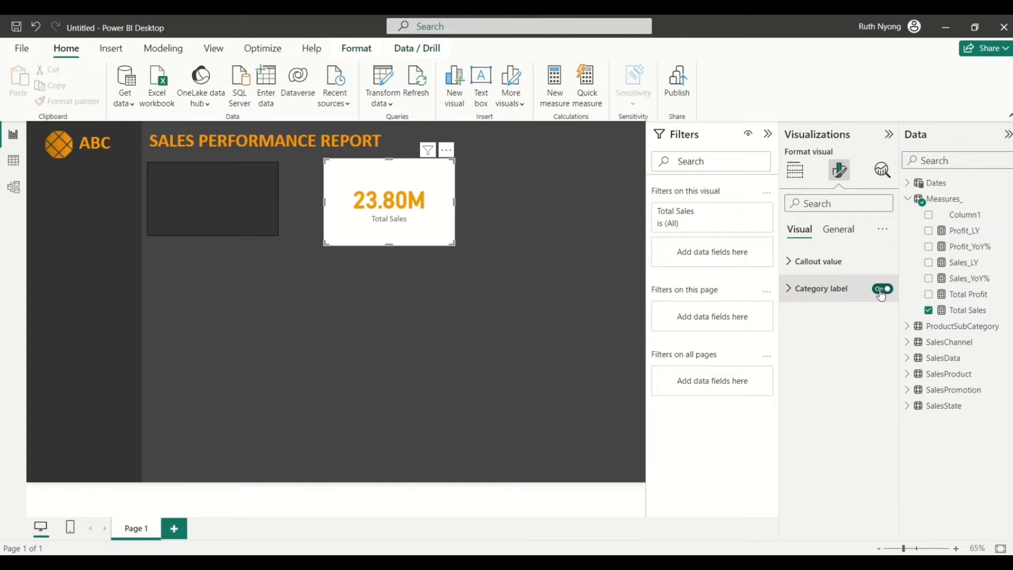
Step: Turn off the category label and the background of the Total Sales card
{"action": "left_click", "coordinate": [788, 289]}
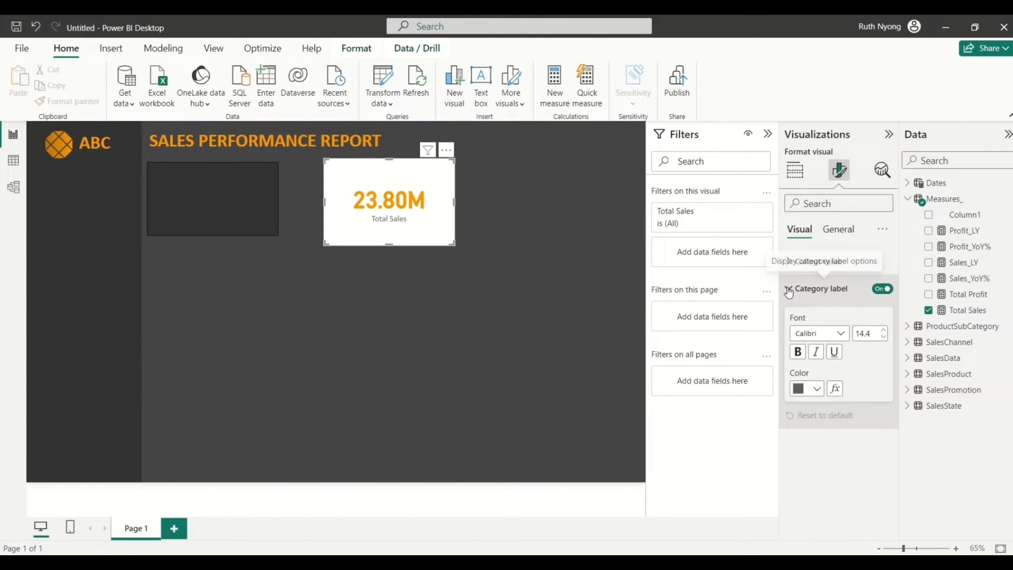
{"action": "left_click", "coordinate": [882, 288]}
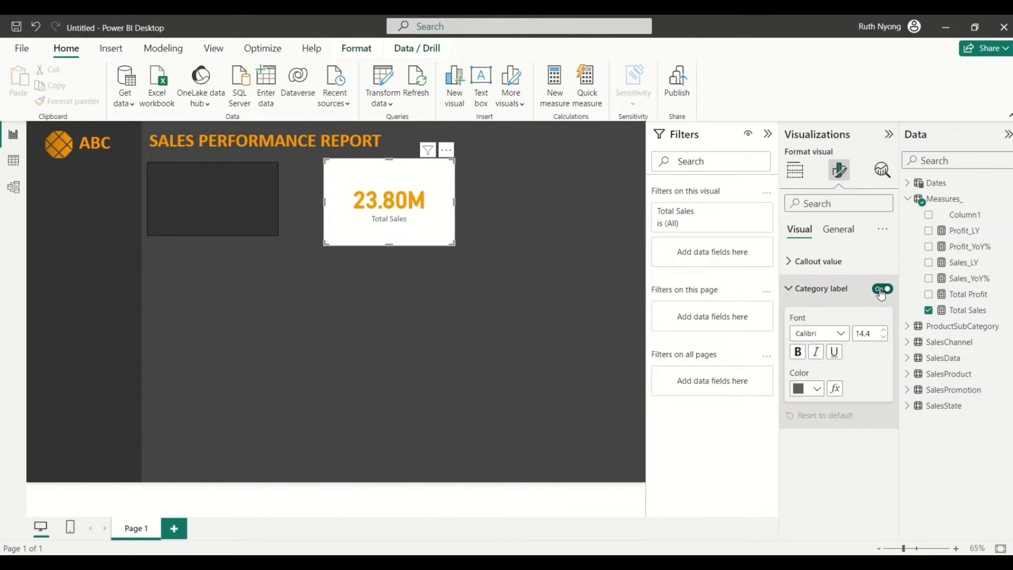
{"action": "left_click", "coordinate": [788, 290]}
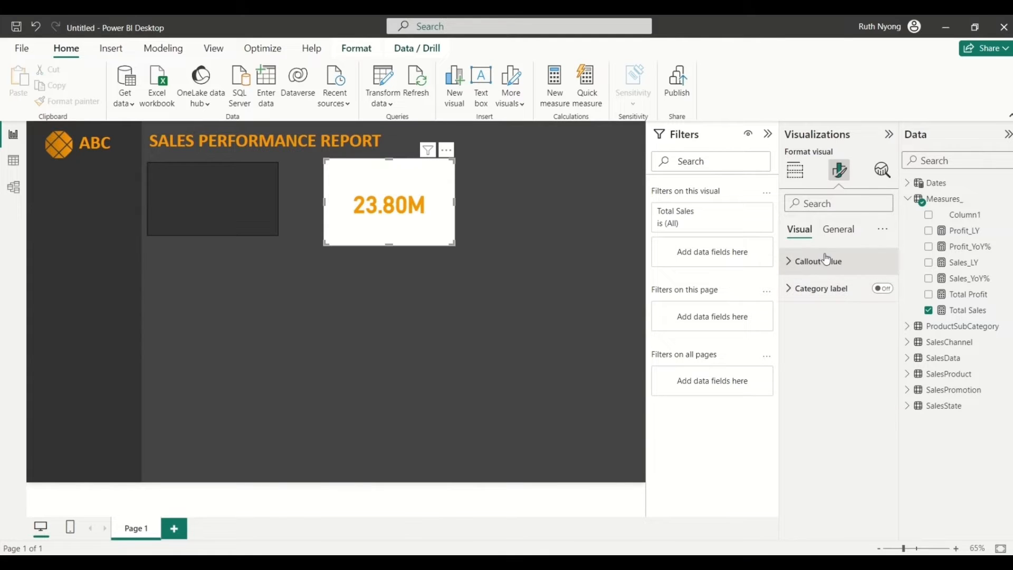
{"action": "left_click", "coordinate": [833, 237]}
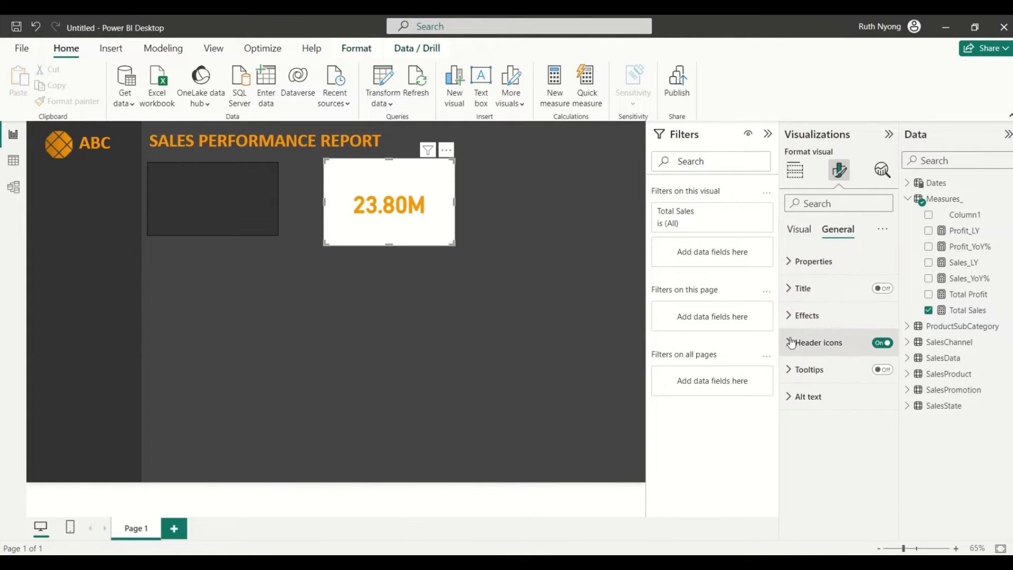
{"action": "left_click", "coordinate": [791, 319]}
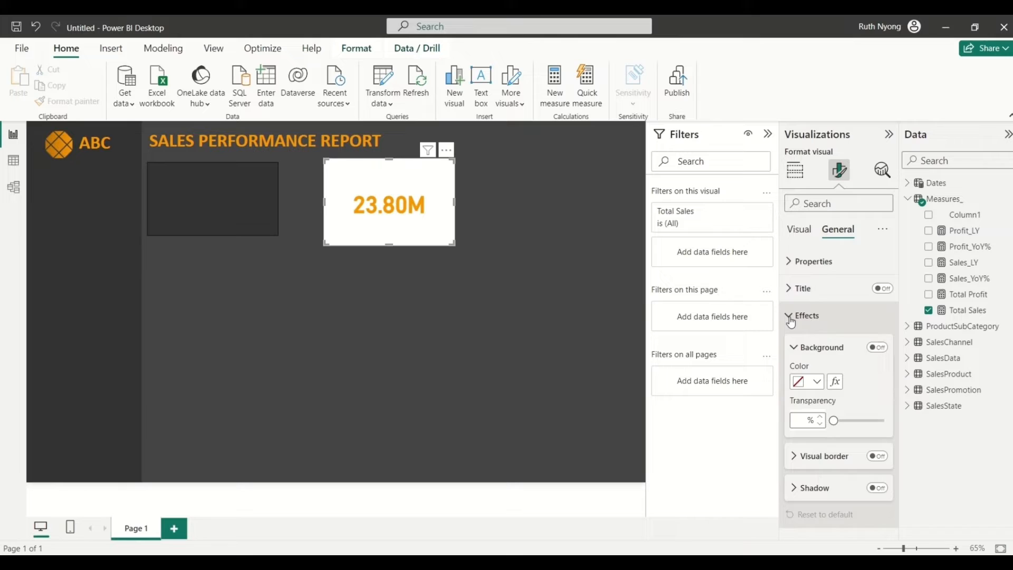
{"action": "left_click", "coordinate": [877, 347]}
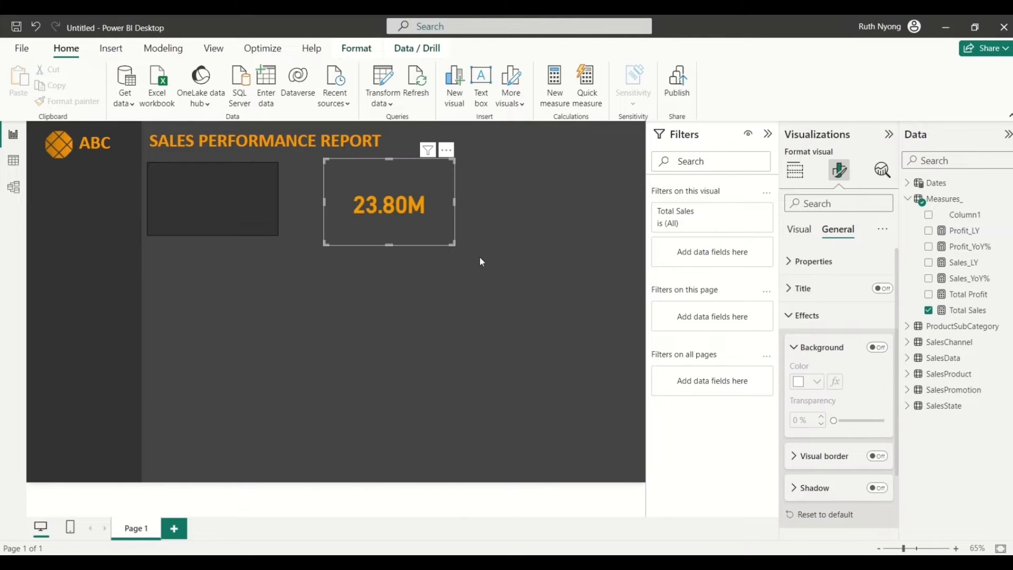
Step: Fit the Total Sales card inside the dark rectangle and set its callout value font size to 40
{"action": "left_click_drag", "start_coordinate": [450, 240], "coordinate": [216, 192]}
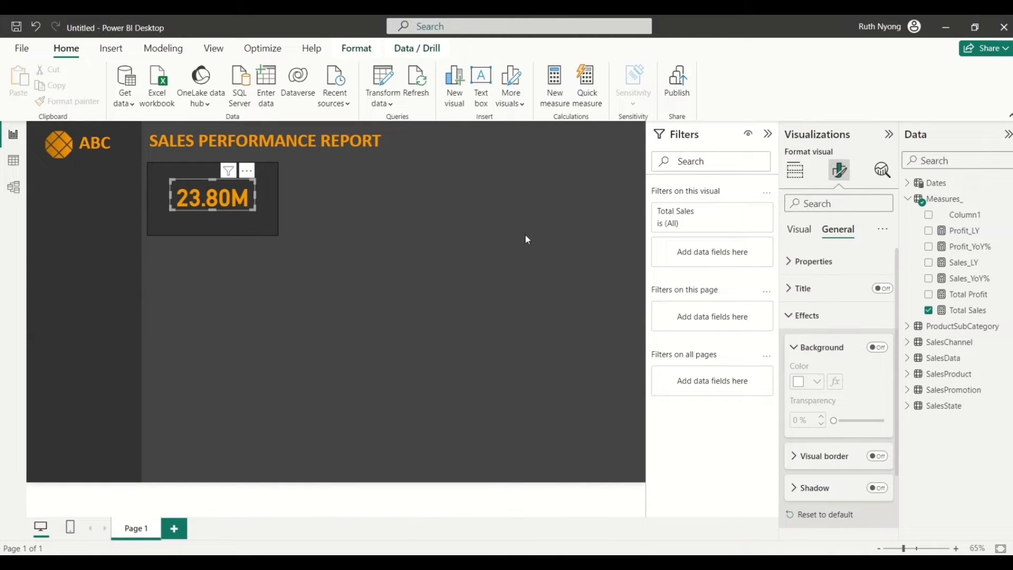
{"action": "left_click", "coordinate": [803, 234]}
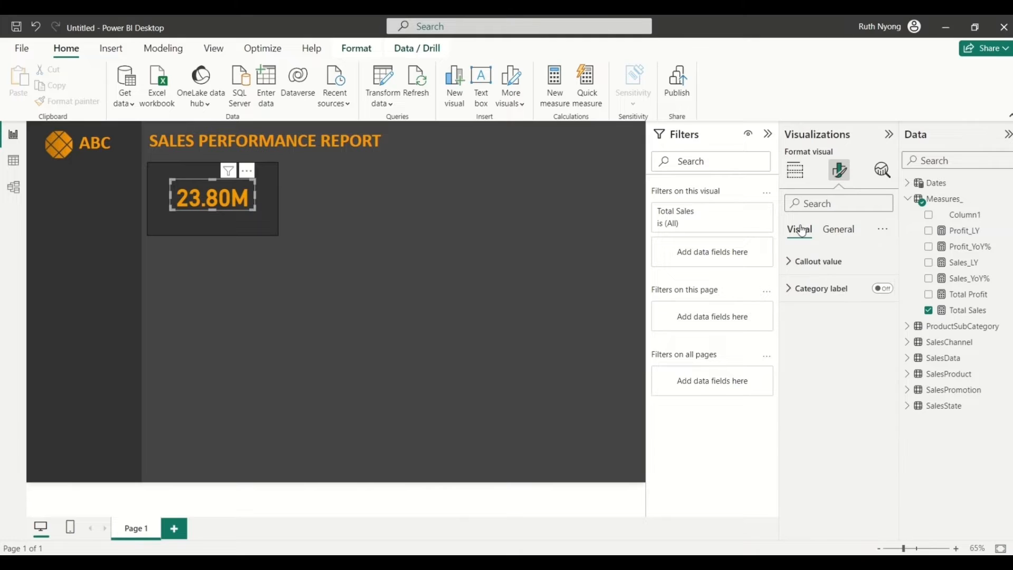
{"action": "left_click", "coordinate": [795, 263]}
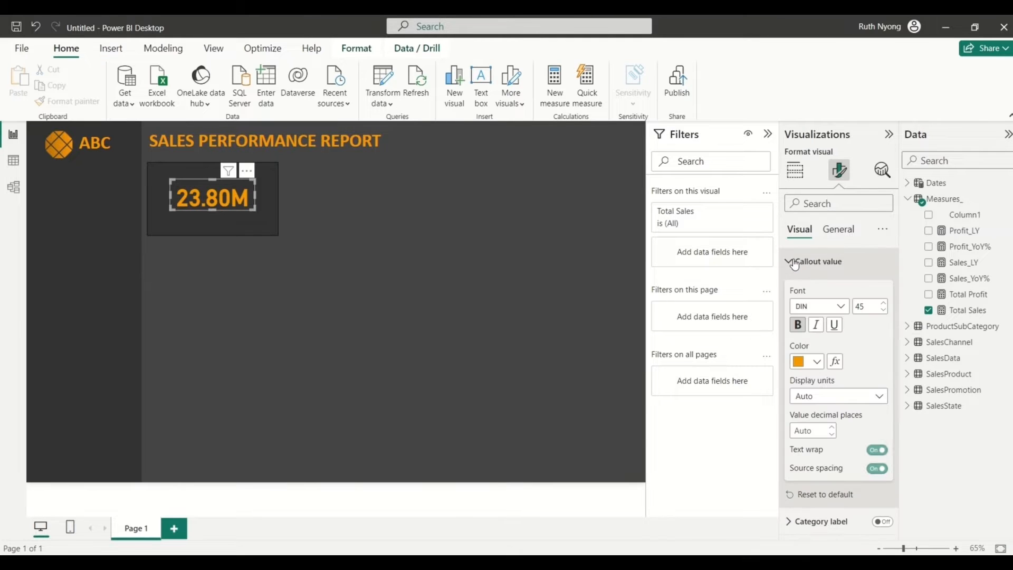
{"action": "double_click", "coordinate": [867, 308]}
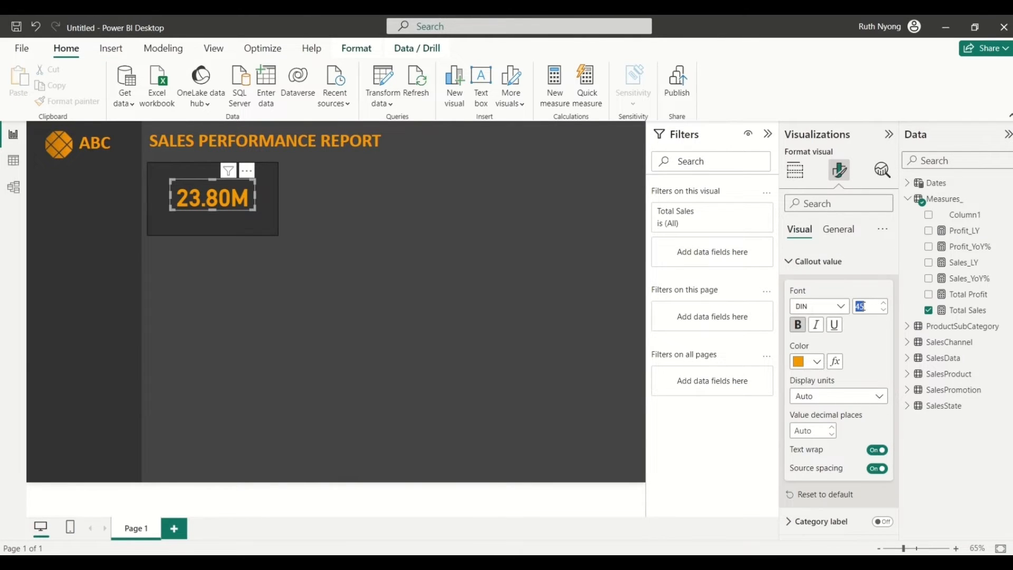
{"action": "type", "text": "40"}
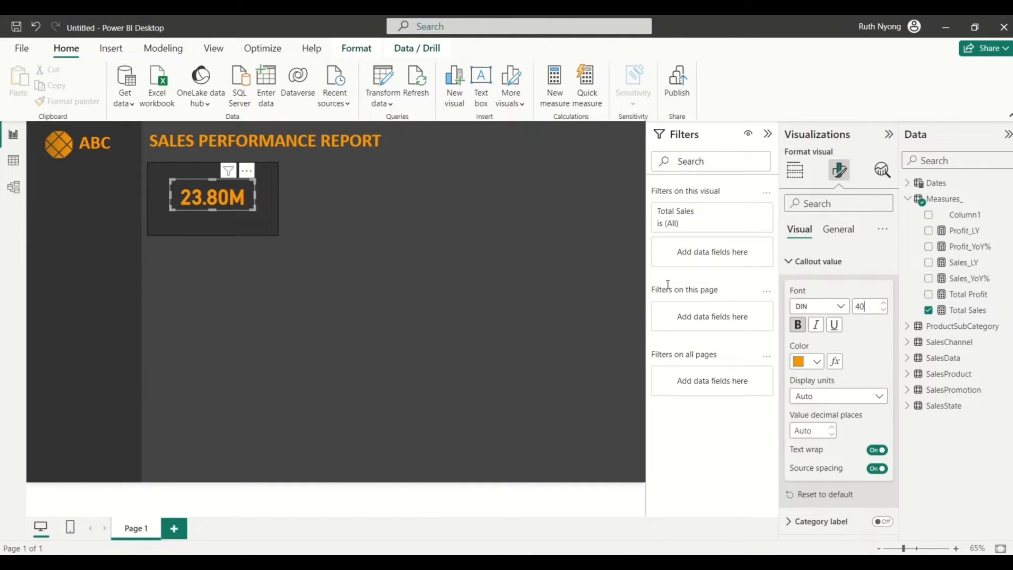
{"action": "left_click", "coordinate": [796, 262]}
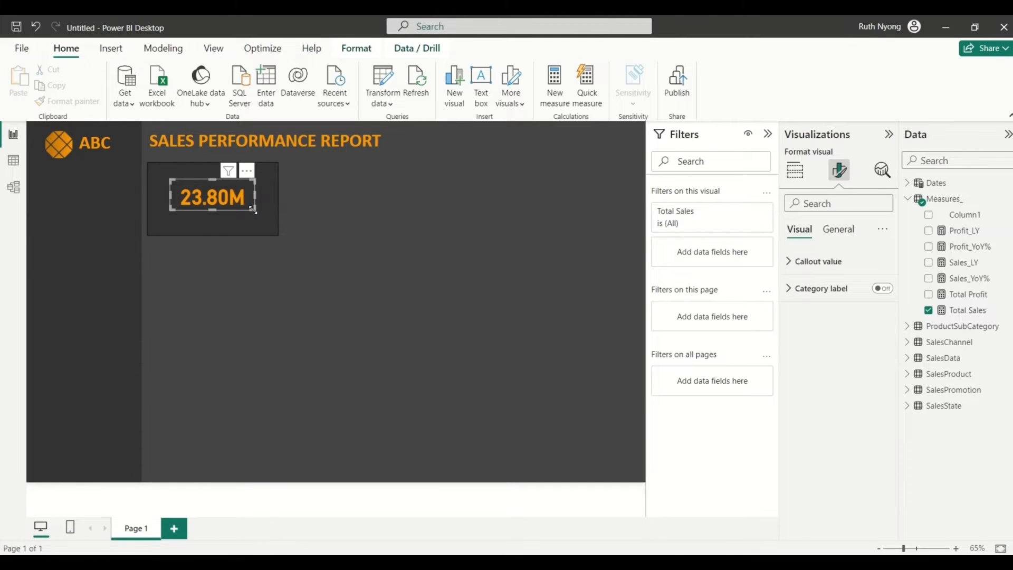
{"action": "left_click_drag", "start_coordinate": [251, 208], "coordinate": [216, 200]}
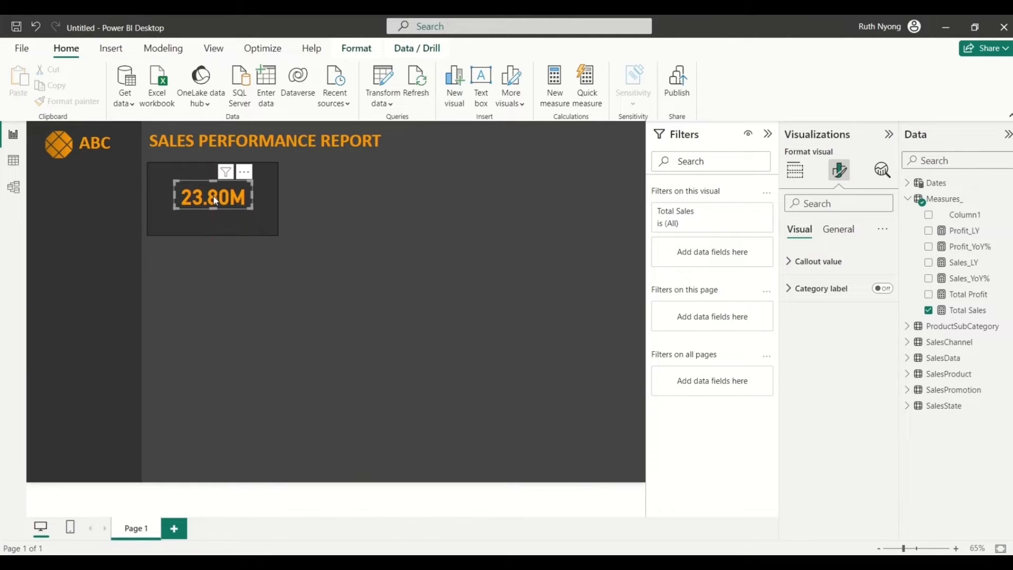
{"action": "left_click", "coordinate": [322, 216]}
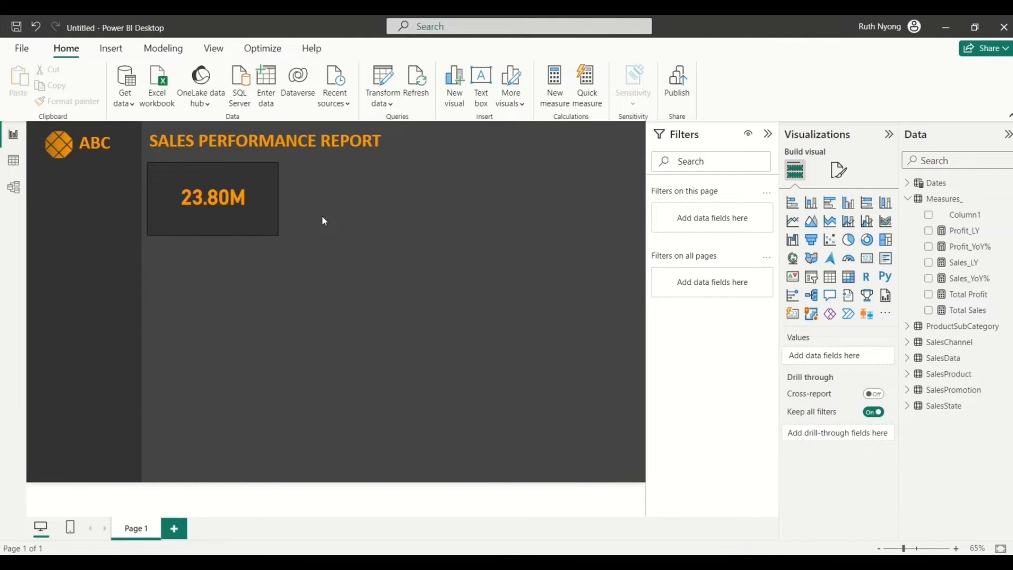
Step: Duplicate the SALES PERFORMANCE REPORT text box and move the copy onto the dark rectangle above the card value
{"action": "left_click", "coordinate": [194, 157]}
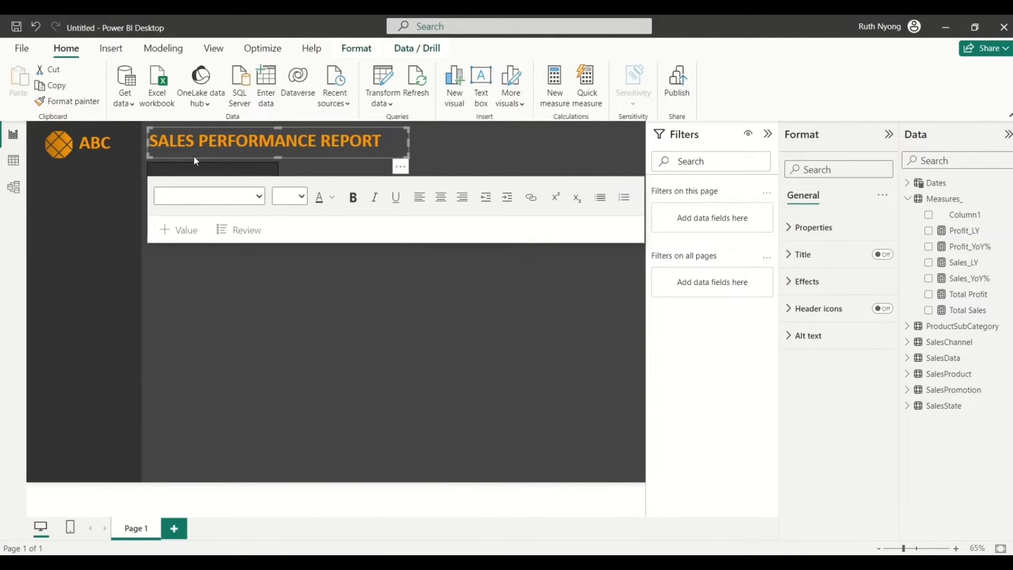
{"action": "key", "text": "ctrl+c"}
{"action": "key", "text": "ctrl+v"}
{"action": "left_click_drag", "start_coordinate": [198, 155], "coordinate": [237, 200]}
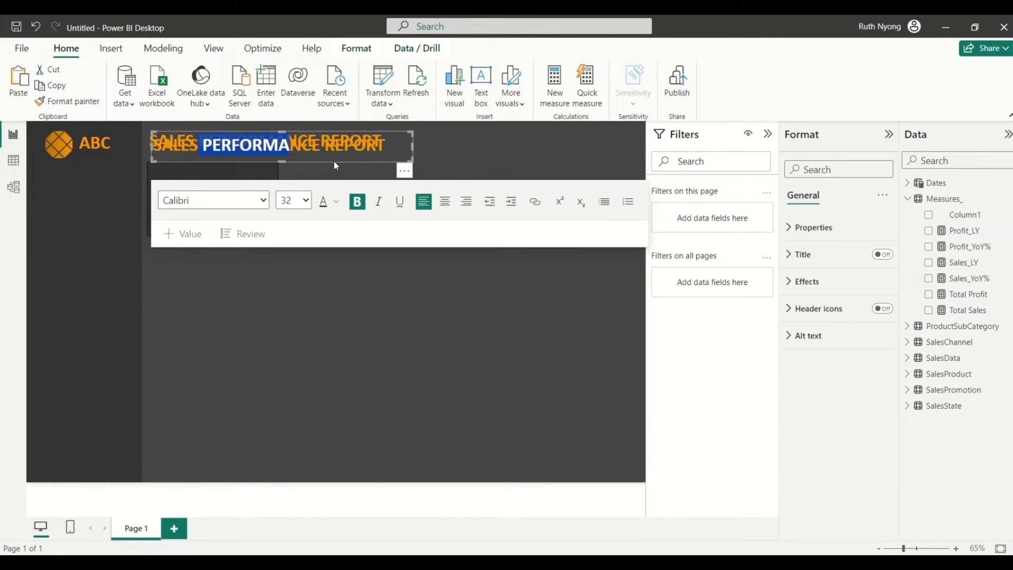
{"action": "left_click_drag", "start_coordinate": [333, 160], "coordinate": [349, 158]}
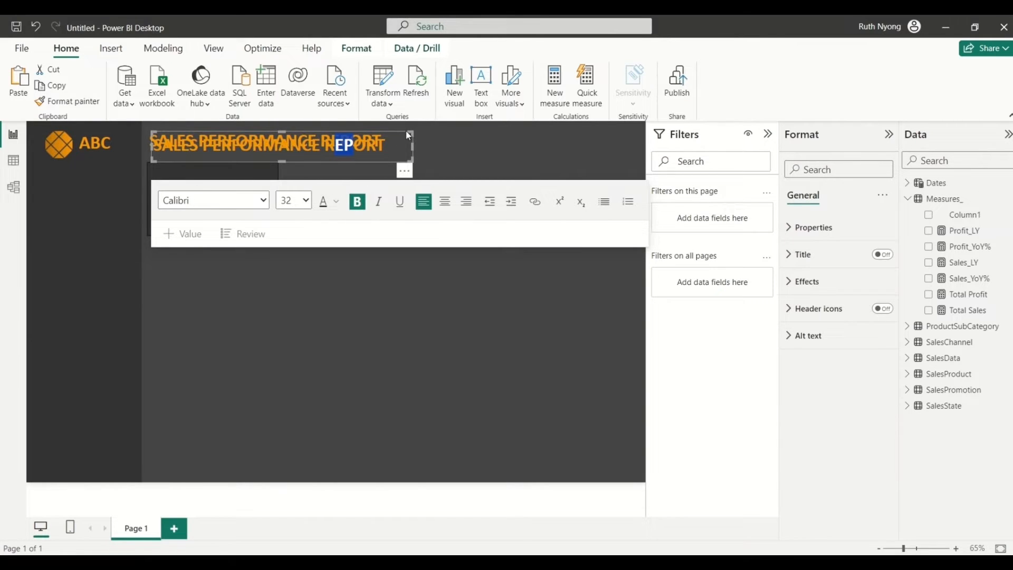
{"action": "left_click_drag", "start_coordinate": [409, 136], "coordinate": [426, 163]}
{"action": "left_click", "coordinate": [426, 163]}
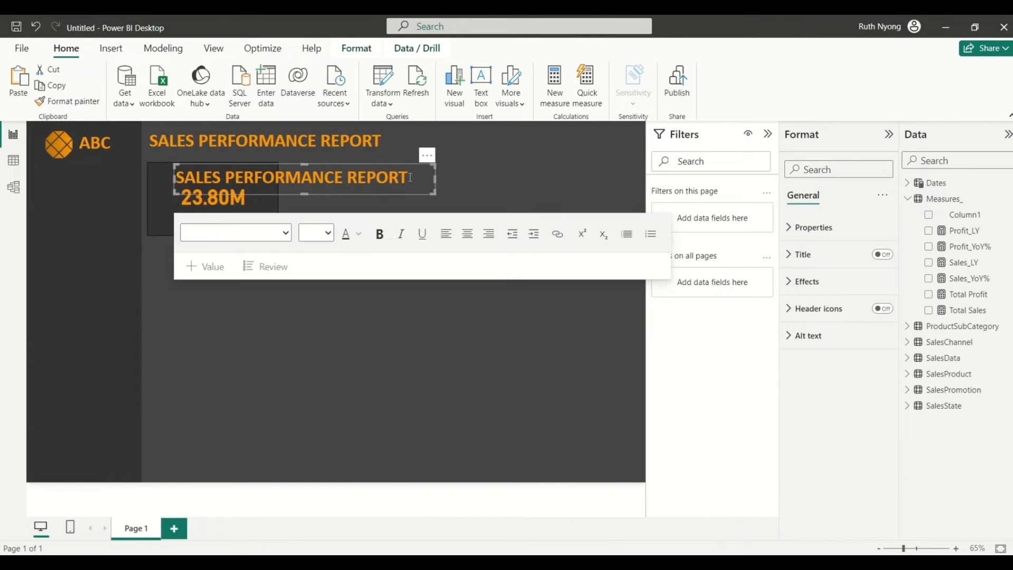
Step: Replace the text of the copied text box with "Total Sales"
{"action": "left_click", "coordinate": [411, 177]}
{"action": "key", "text": "BackSpace"}
{"action": "key", "text": "BackSpace"}
{"action": "key", "text": "BackSpace"}
{"action": "key", "text": "BackSpace"}
{"action": "key", "text": "BackSpace"}
{"action": "key", "text": "BackSpace"}
{"action": "key", "text": "BackSpace"}
{"action": "key", "text": "BackSpace"}
{"action": "key", "text": "BackSpace"}
{"action": "key", "text": "BackSpace"}
{"action": "key", "text": "BackSpace"}
{"action": "key", "text": "BackSpace"}
{"action": "key", "text": "BackSpace"}
{"action": "key", "text": "BackSpace"}
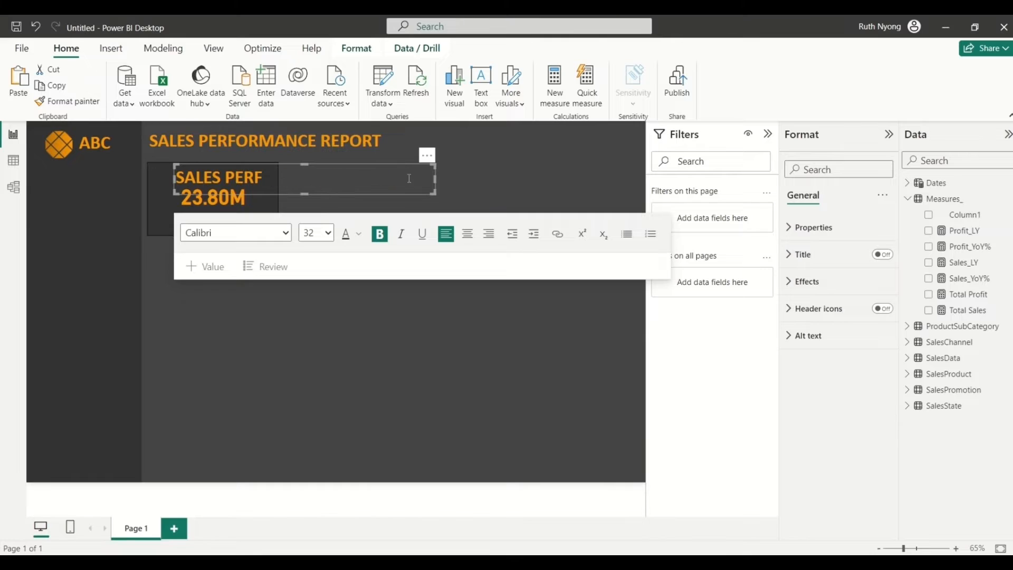
{"action": "key", "text": "BackSpace"}
{"action": "key", "text": "BackSpace"}
{"action": "key", "text": "BackSpace"}
{"action": "key", "text": "BackSpace"}
{"action": "key", "text": "BackSpace"}
{"action": "key", "text": "BackSpace"}
{"action": "key", "text": "BackSpace"}
{"action": "key", "text": "BackSpace"}
{"action": "key", "text": "BackSpace"}
{"action": "key", "text": "BackSpace"}
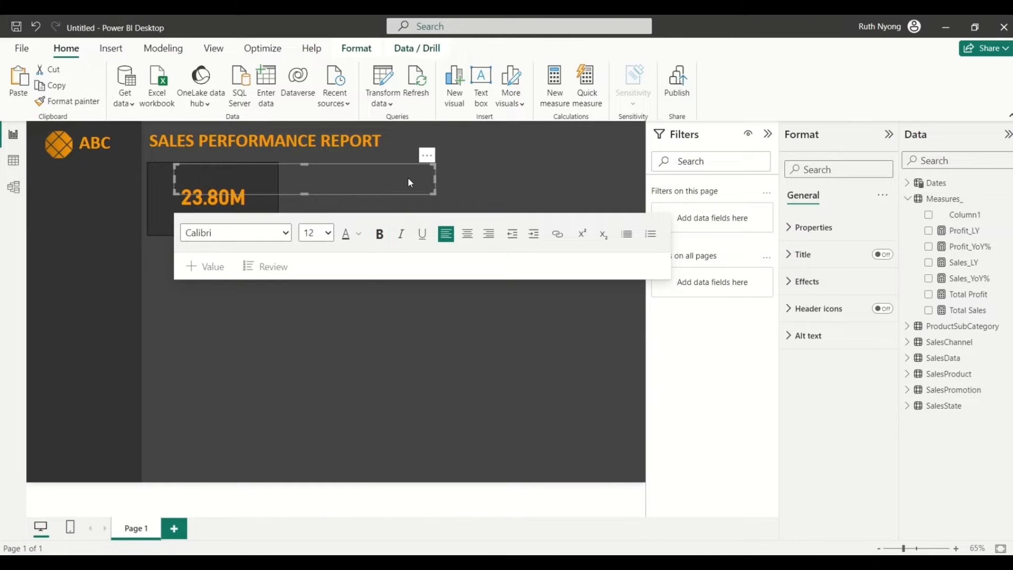
{"action": "type", "text": "Total Sales"}
Step: Set the "Total Sales" label to font size 14, shrink its box to the text and place it just above the card value
{"action": "left_click_drag", "start_coordinate": [230, 172], "coordinate": [176, 170]}
{"action": "left_click", "coordinate": [329, 233]}
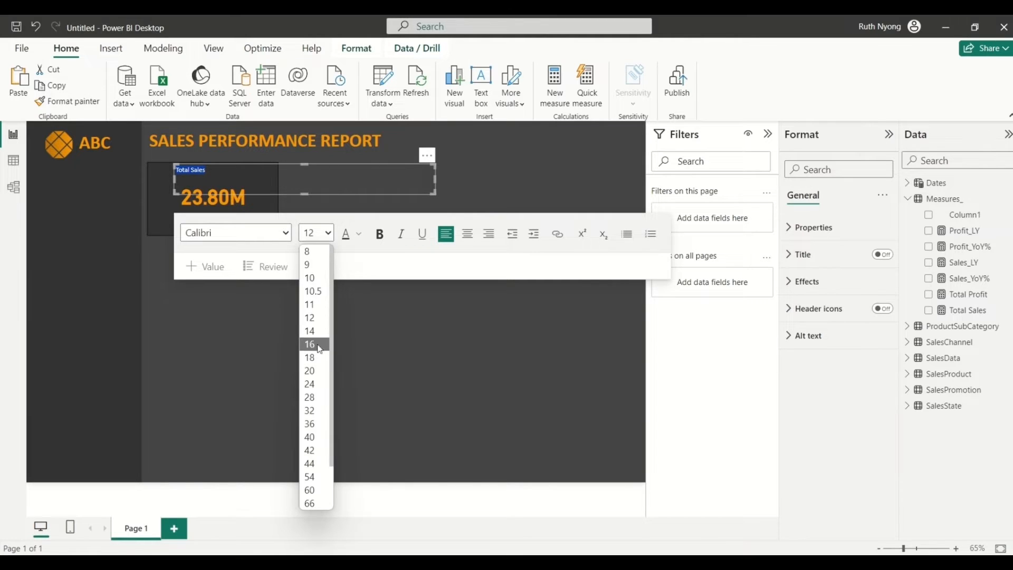
{"action": "left_click", "coordinate": [316, 334]}
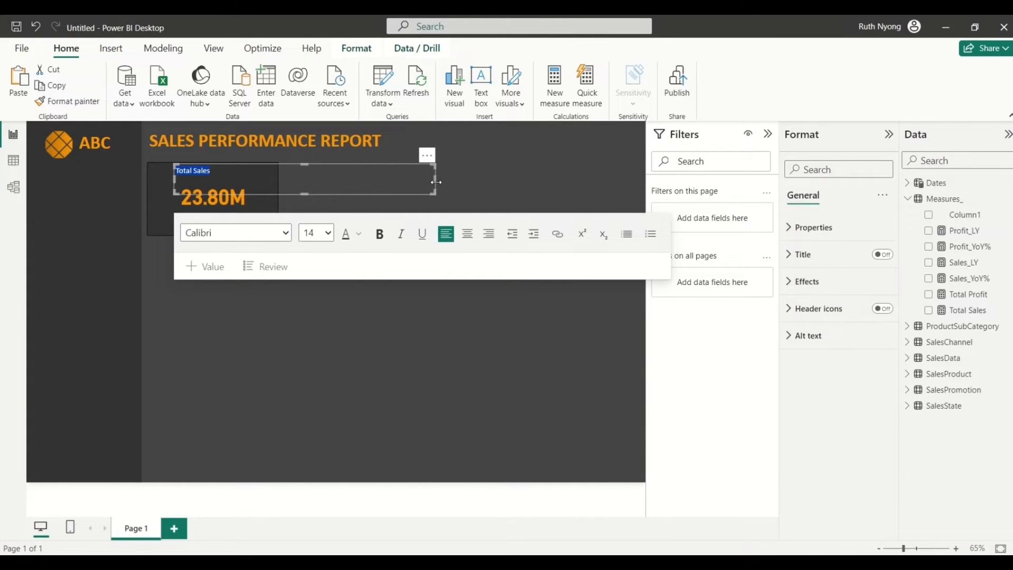
{"action": "left_click_drag", "start_coordinate": [434, 180], "coordinate": [216, 172]}
{"action": "left_click", "coordinate": [230, 158]}
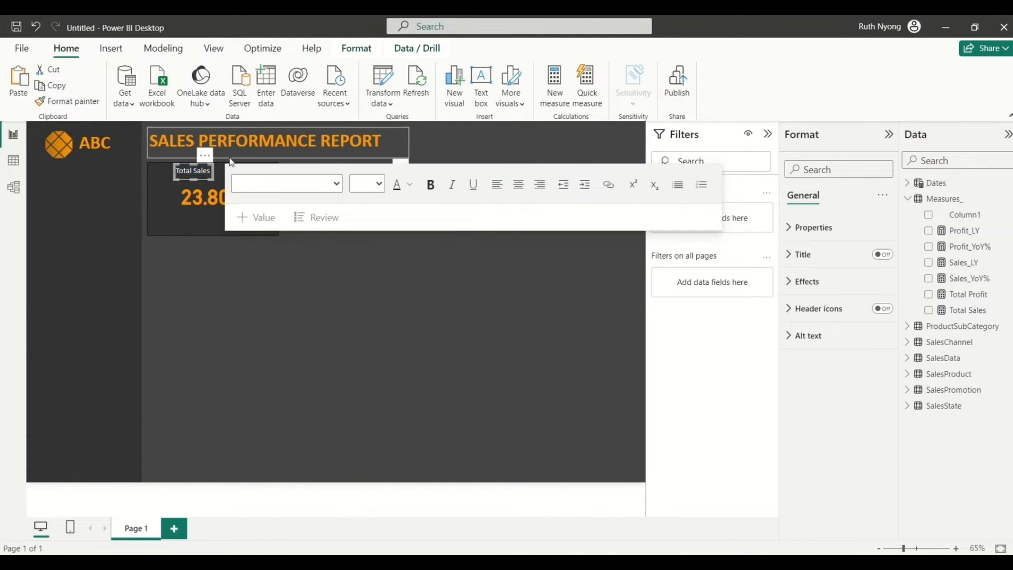
{"action": "left_click", "coordinate": [263, 273]}
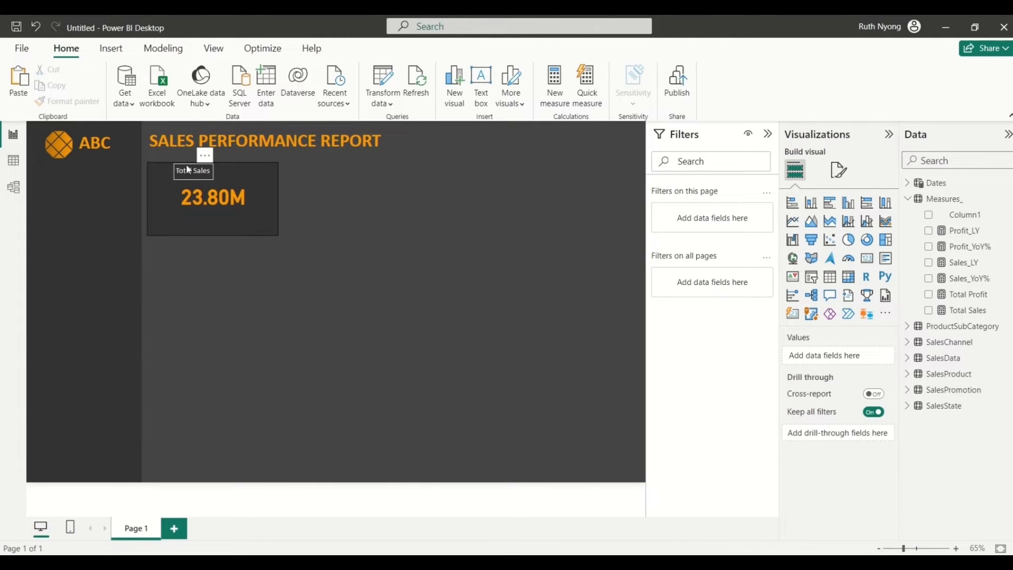
{"action": "left_click_drag", "start_coordinate": [189, 165], "coordinate": [201, 178]}
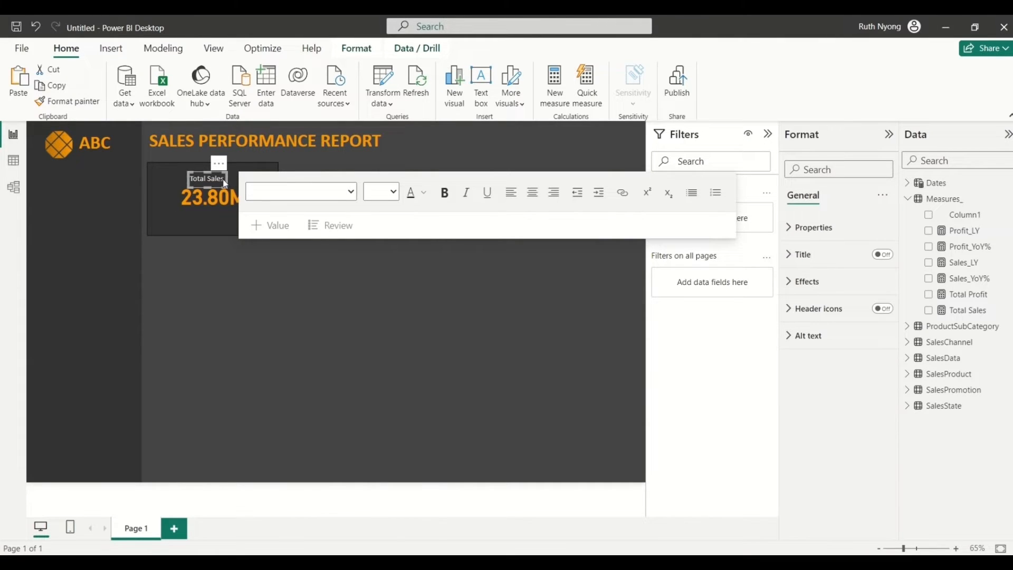
Step: Set the "Total Sales" label to font size 16, refit its box to the text and centre it above the card value
{"action": "left_click", "coordinate": [227, 247]}
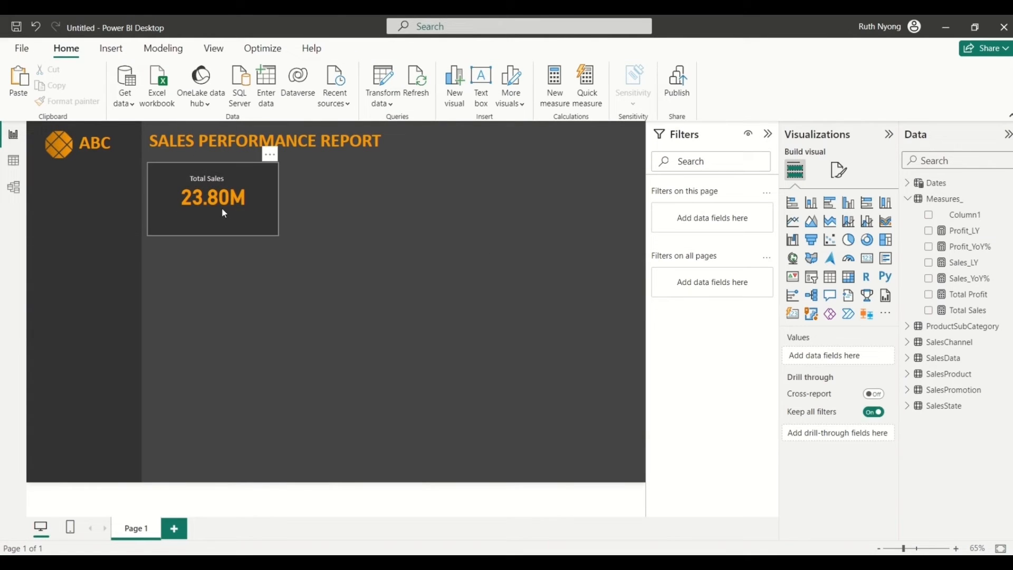
{"action": "left_click", "coordinate": [215, 180]}
{"action": "left_click_drag", "start_coordinate": [227, 185], "coordinate": [190, 181]}
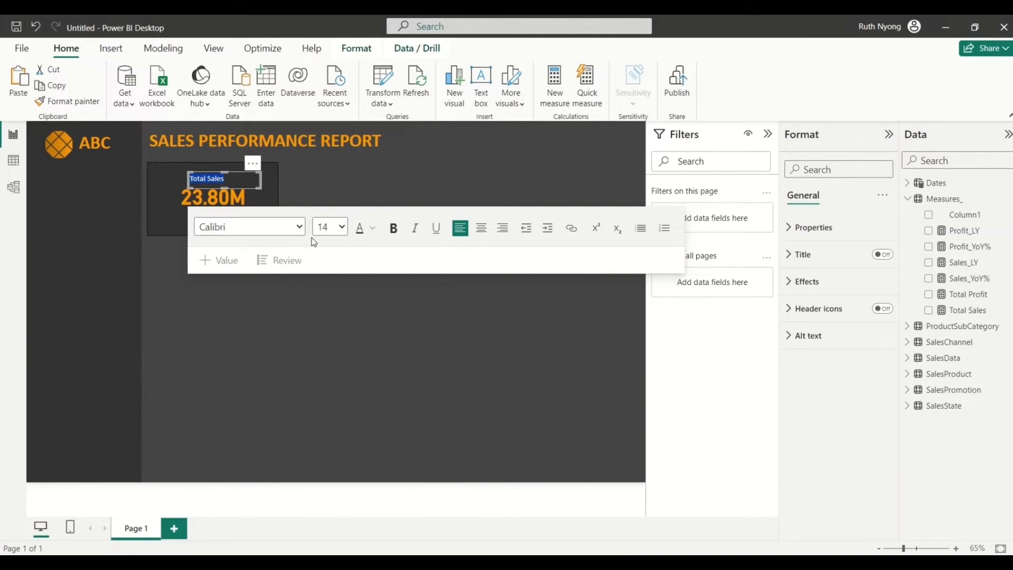
{"action": "left_click", "coordinate": [342, 227]}
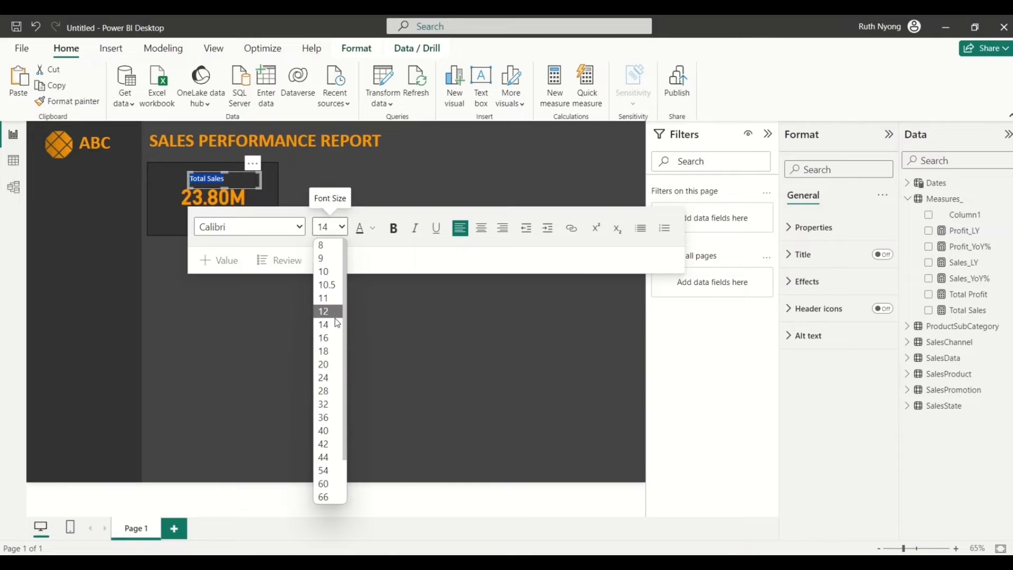
{"action": "left_click", "coordinate": [328, 337]}
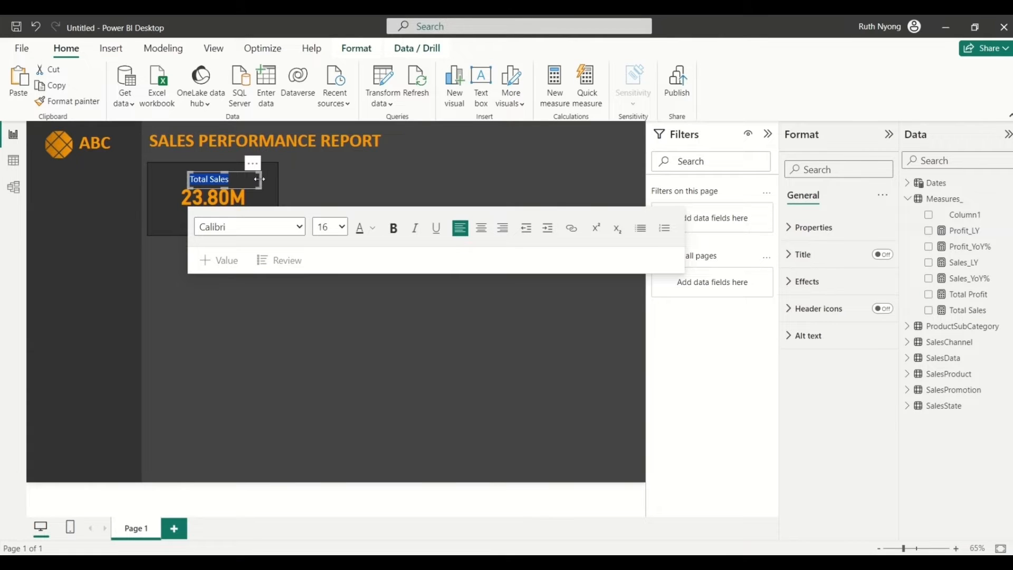
{"action": "left_click_drag", "start_coordinate": [259, 179], "coordinate": [209, 178]}
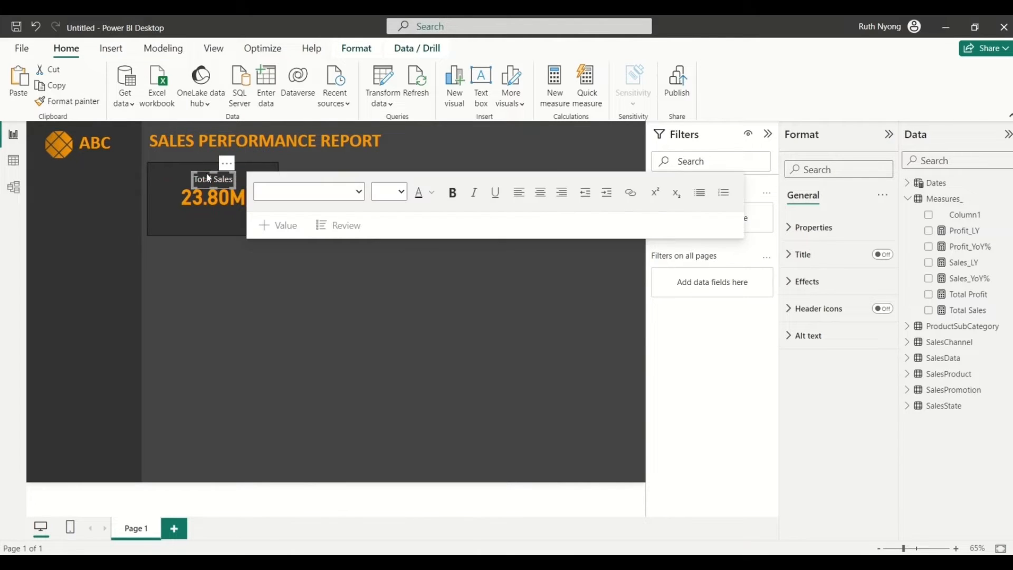
{"action": "left_click", "coordinate": [220, 289]}
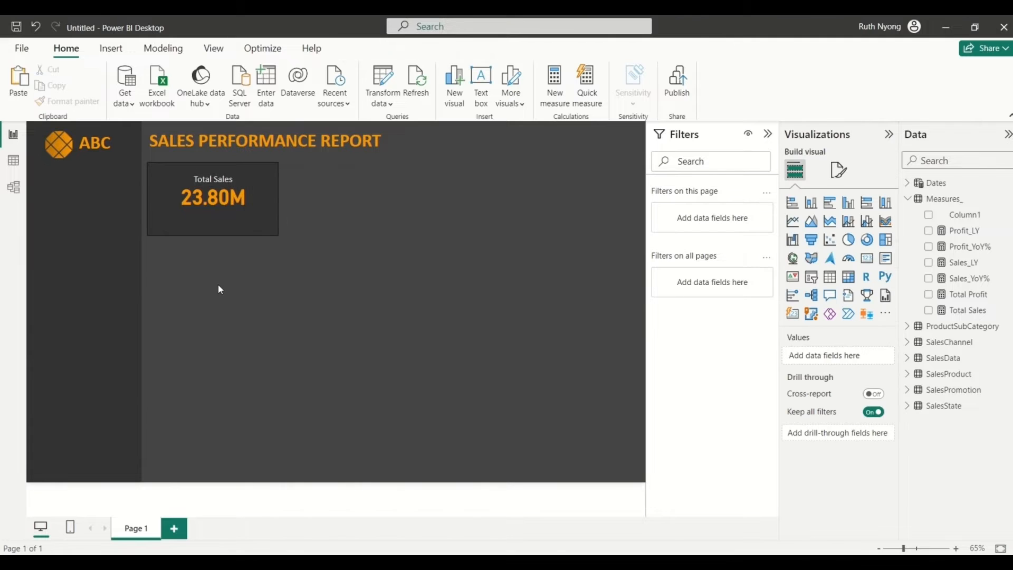
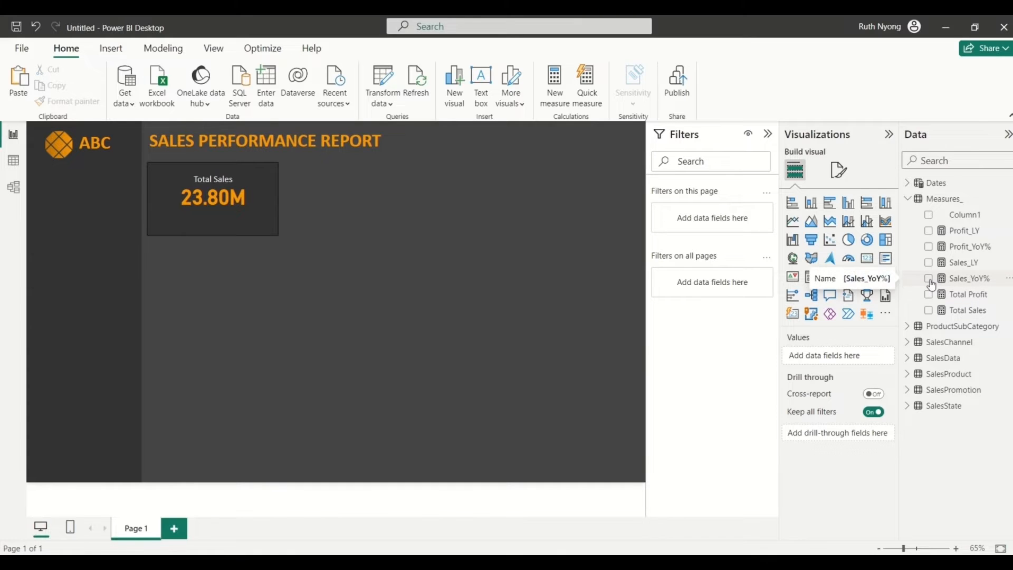
Step: Add a card visual showing the Sales_YoY% measure and shorten it to a compact box below the dark rectangle
{"action": "left_click", "coordinate": [866, 258]}
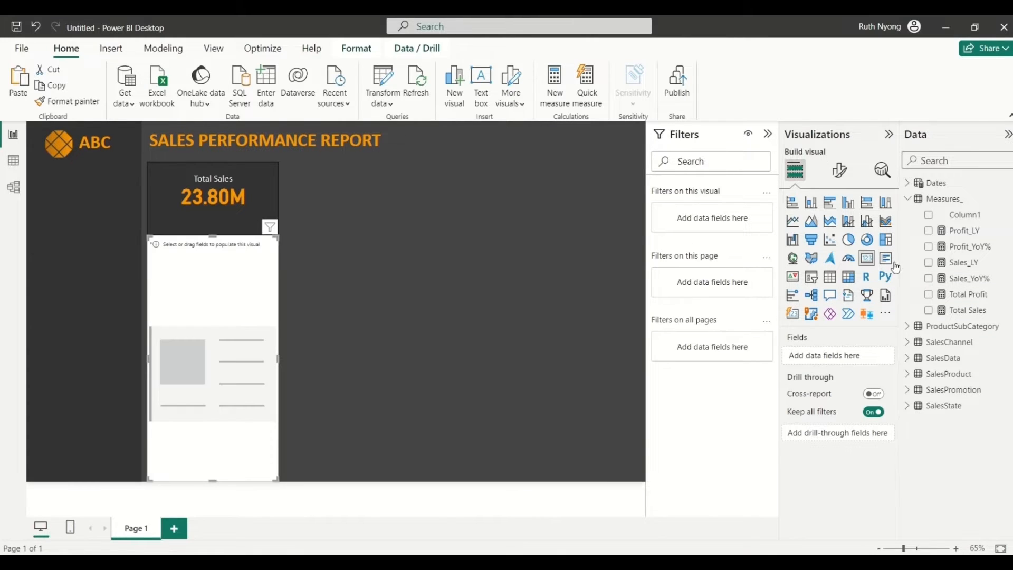
{"action": "left_click", "coordinate": [929, 279]}
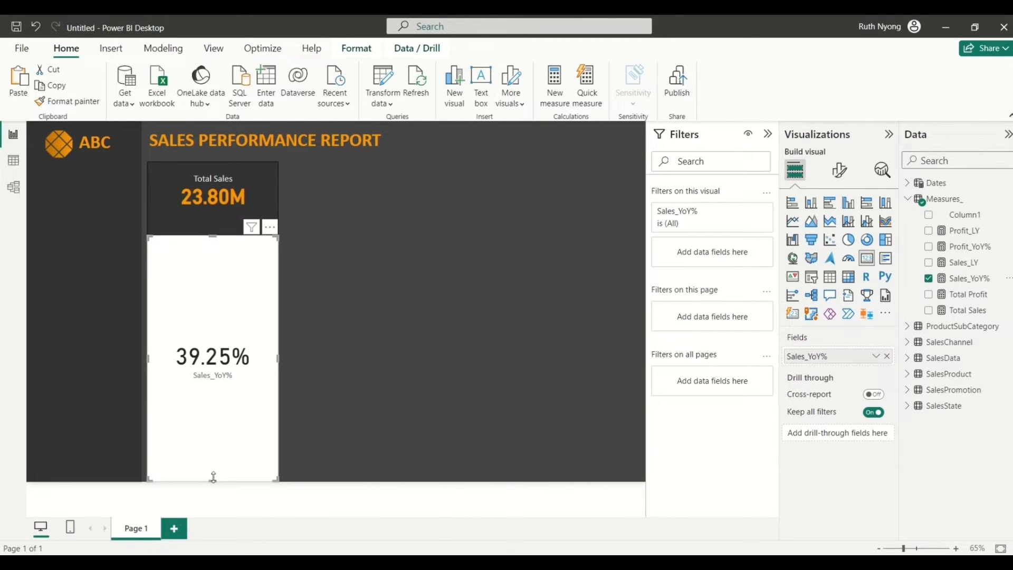
{"action": "left_click_drag", "start_coordinate": [213, 477], "coordinate": [209, 302]}
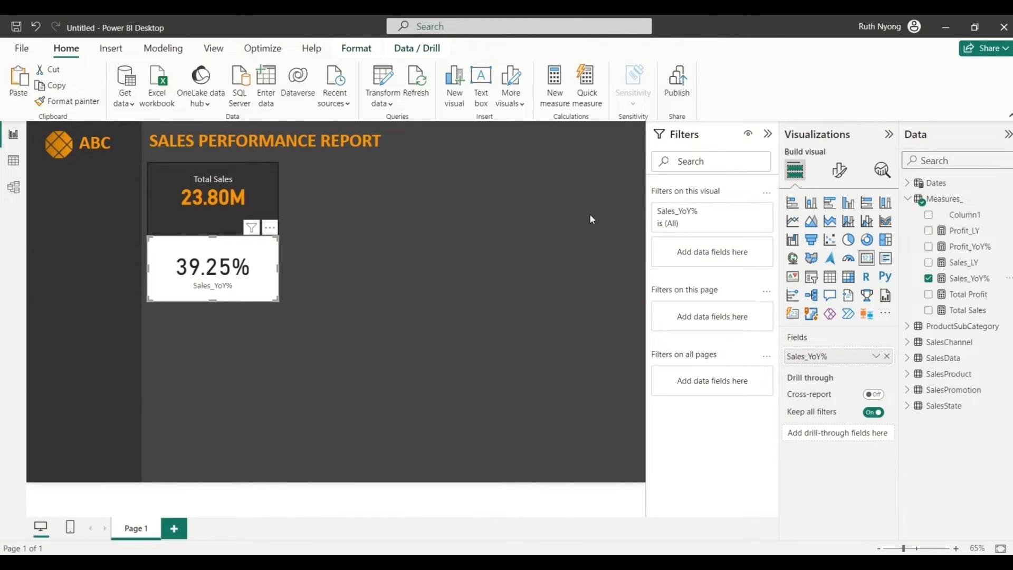
Step: Set the Sales_YoY% measure's percentage format to 0 decimal places
{"action": "left_click", "coordinate": [971, 287]}
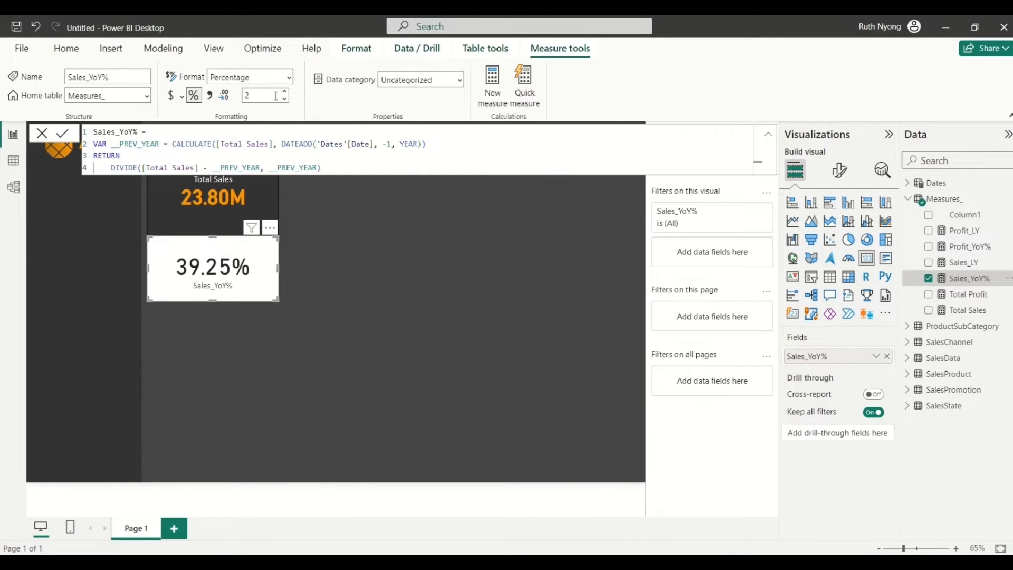
{"action": "double_click", "coordinate": [259, 94]}
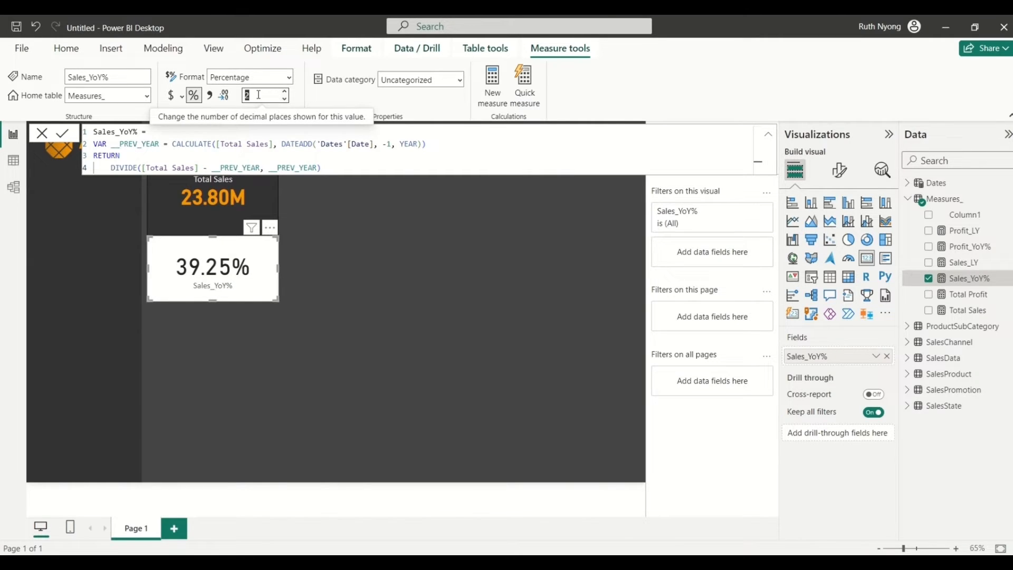
{"action": "type", "text": "0"}
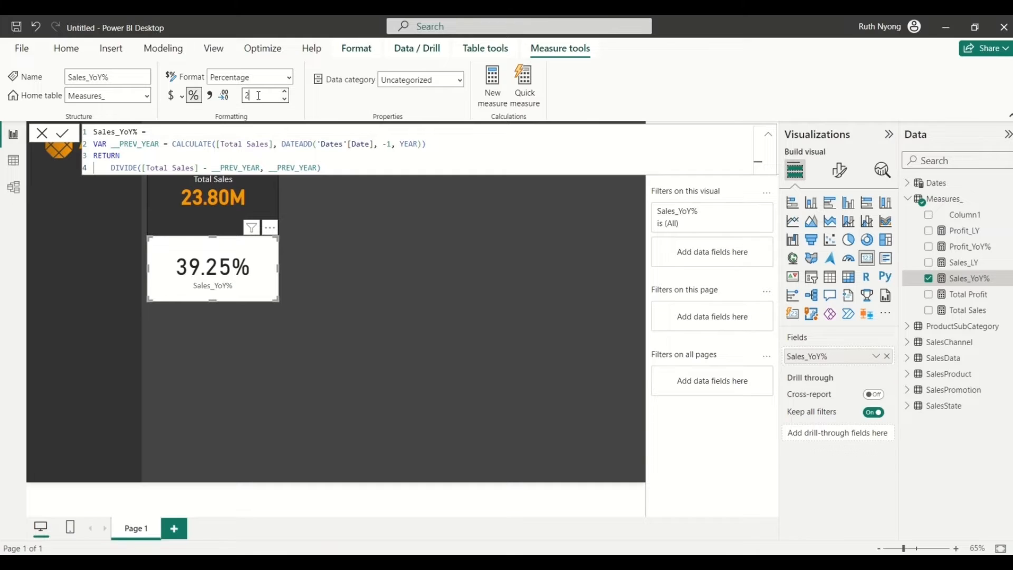
{"action": "key", "text": "Return"}
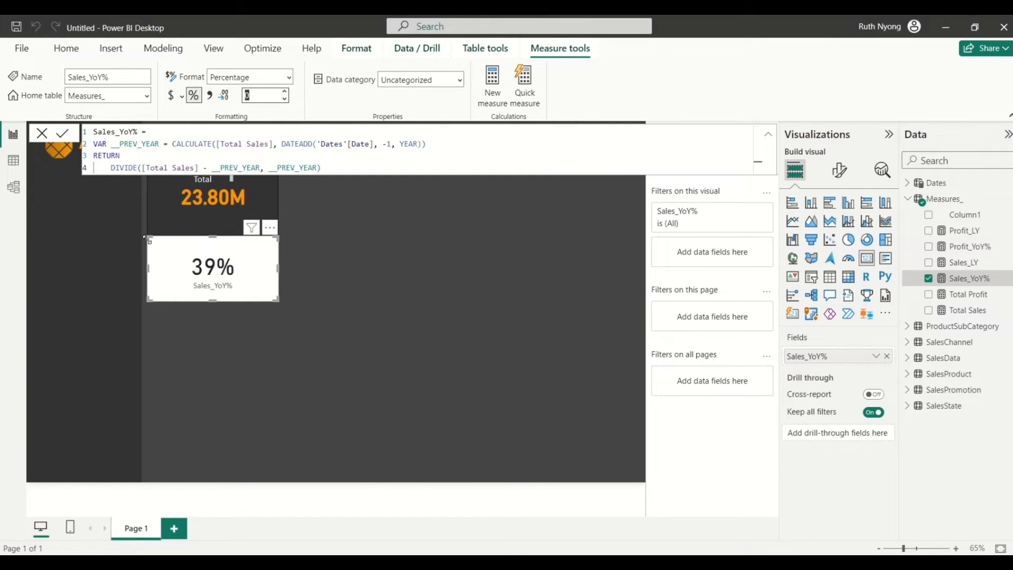
Step: Shrink the Sales_YoY% card and set its callout value to font size 14 in light grey
{"action": "left_click_drag", "start_coordinate": [147, 239], "coordinate": [174, 249]}
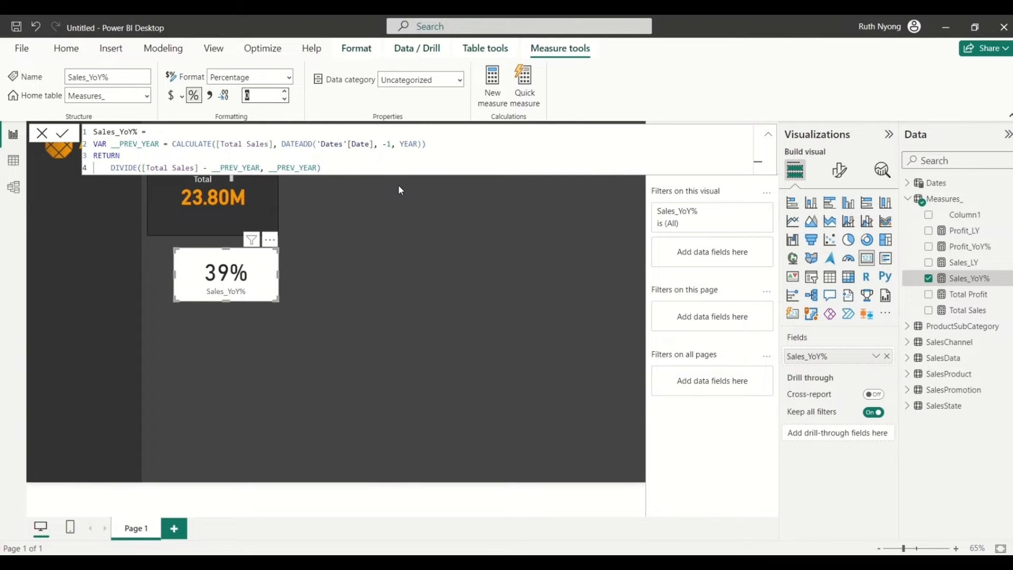
{"action": "left_click", "coordinate": [328, 252]}
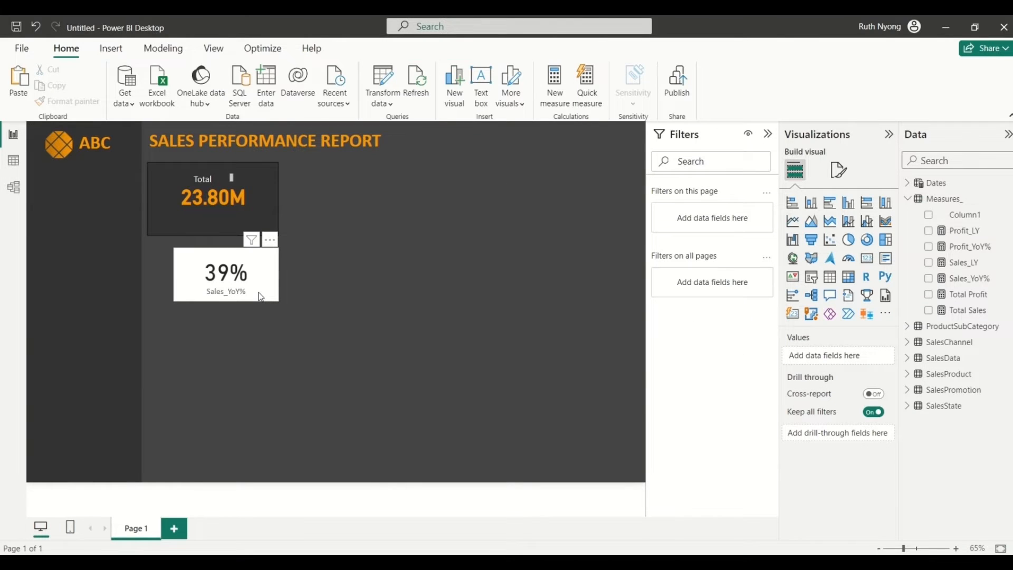
{"action": "left_click", "coordinate": [260, 296]}
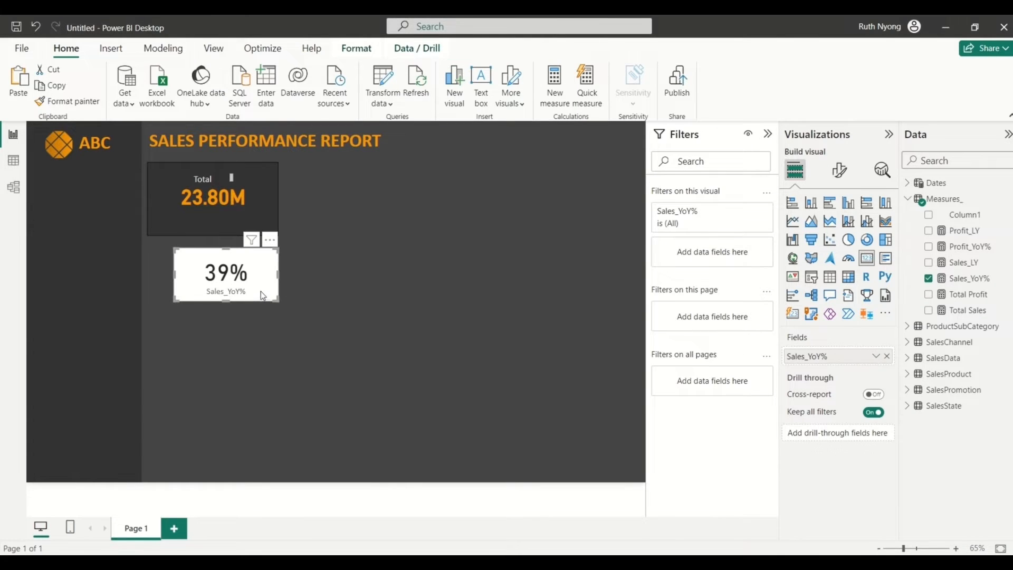
{"action": "left_click", "coordinate": [840, 173]}
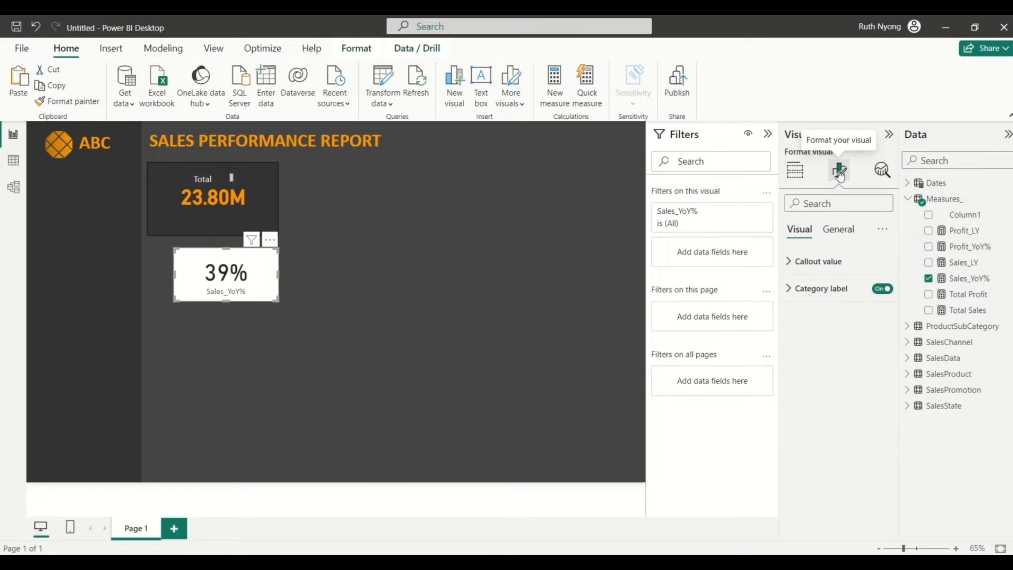
{"action": "left_click", "coordinate": [790, 271]}
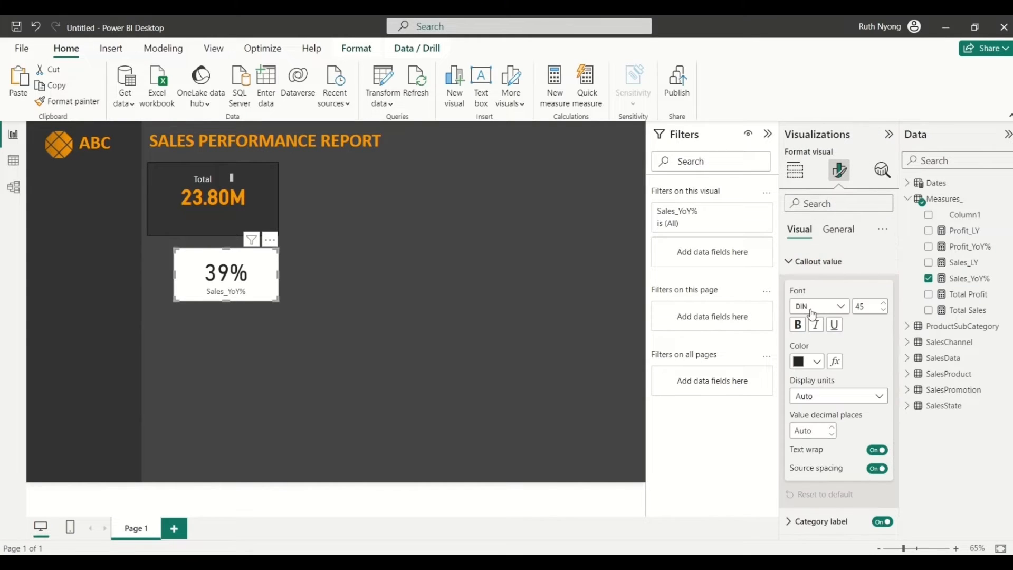
{"action": "double_click", "coordinate": [871, 306]}
{"action": "type", "text": "14"}
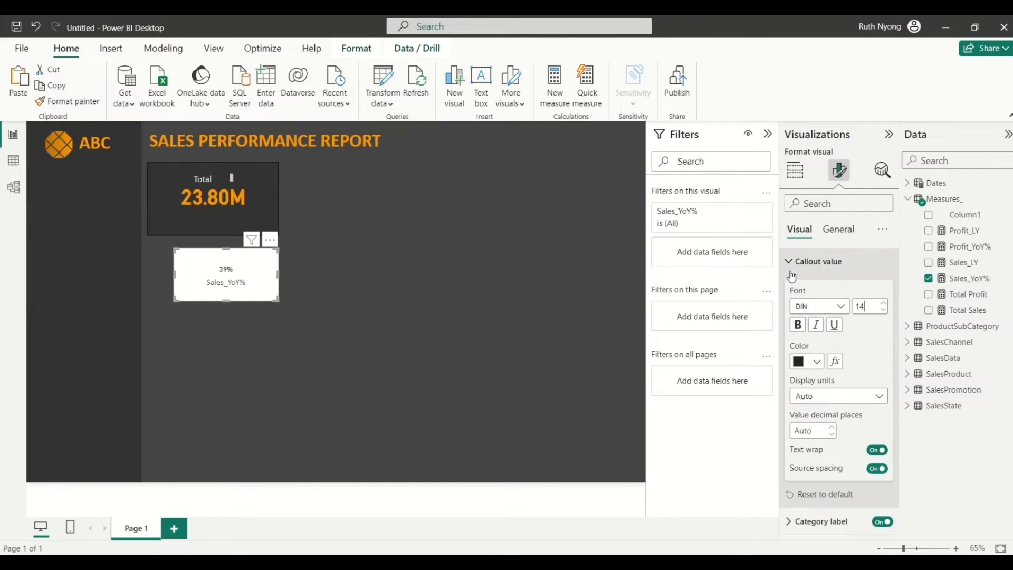
{"action": "left_click", "coordinate": [817, 363]}
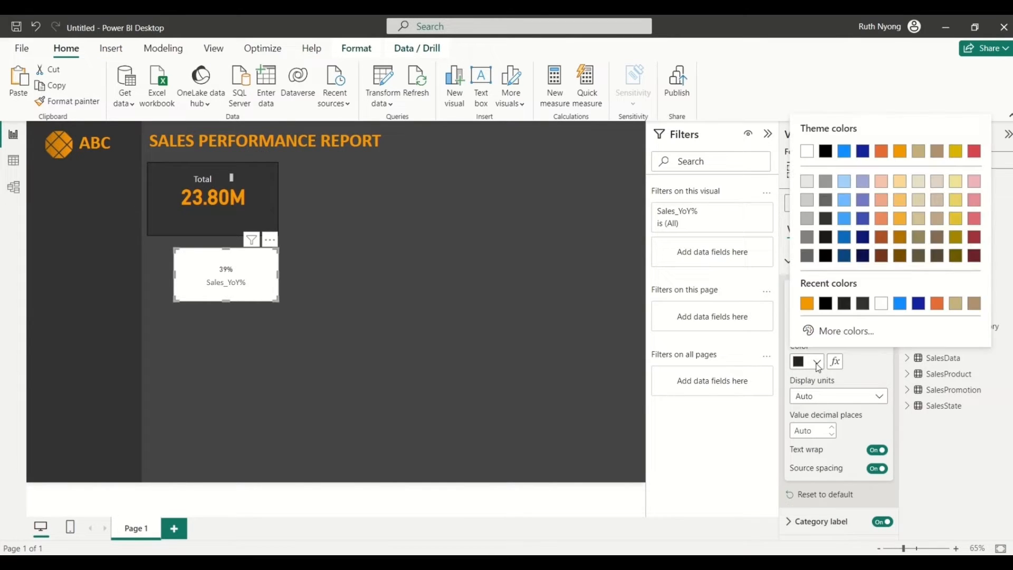
{"action": "left_click", "coordinate": [807, 185]}
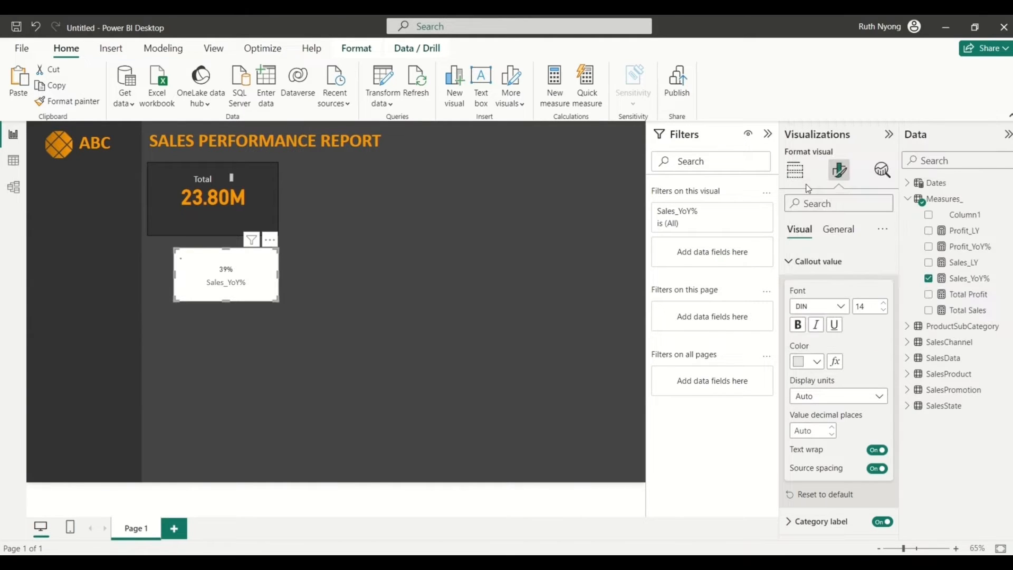
{"action": "left_click", "coordinate": [791, 268]}
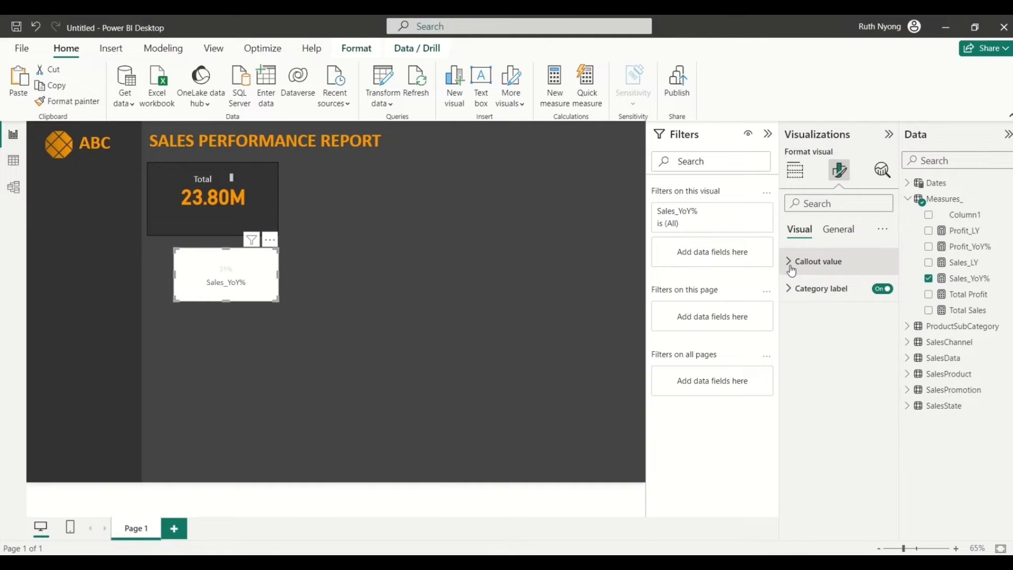
Step: Turn off the Sales_YoY% card's category label and background, and make the card smaller
{"action": "left_click", "coordinate": [883, 289]}
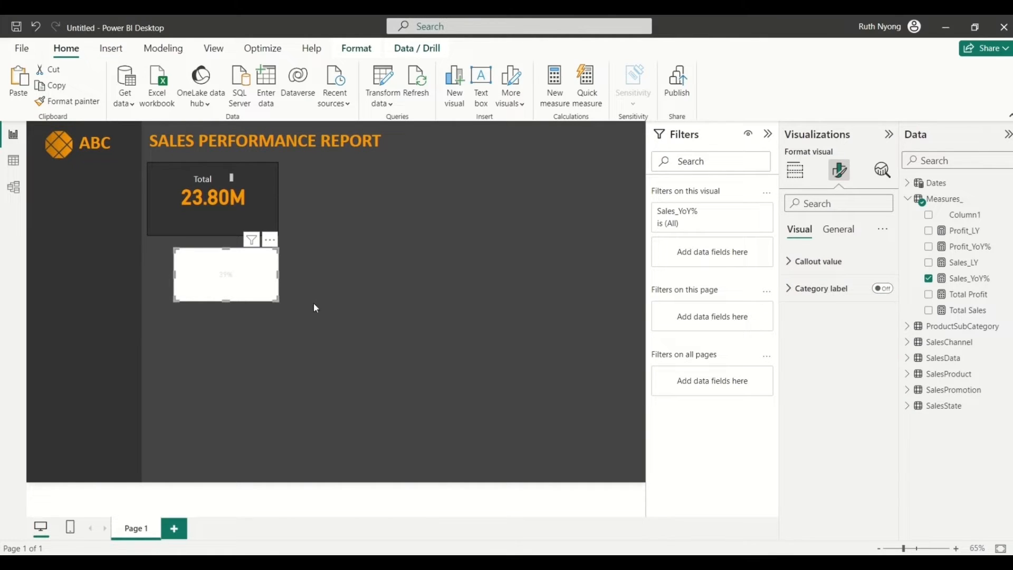
{"action": "left_click_drag", "start_coordinate": [274, 302], "coordinate": [258, 282]}
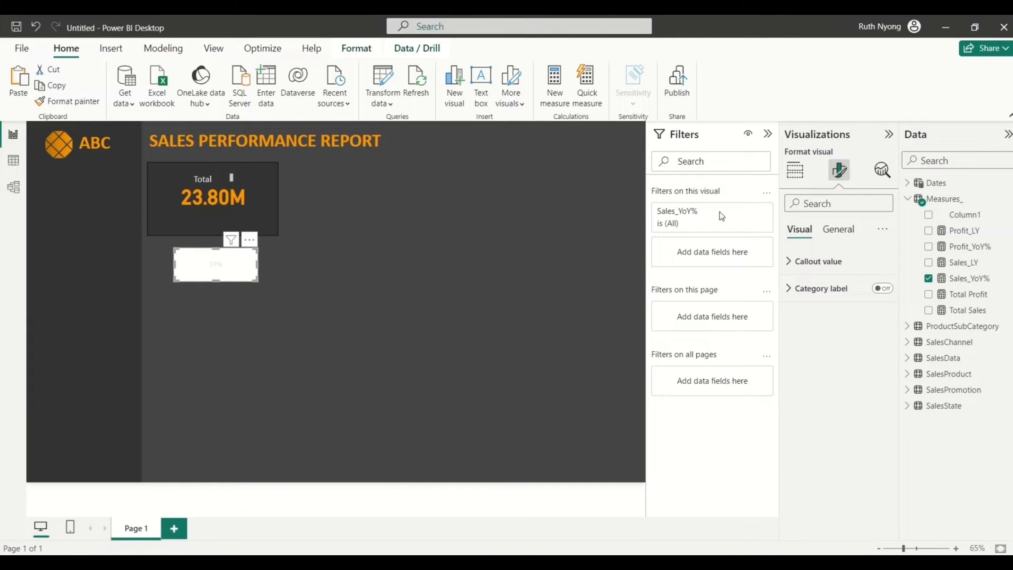
{"action": "left_click", "coordinate": [840, 230]}
{"action": "left_click", "coordinate": [797, 316]}
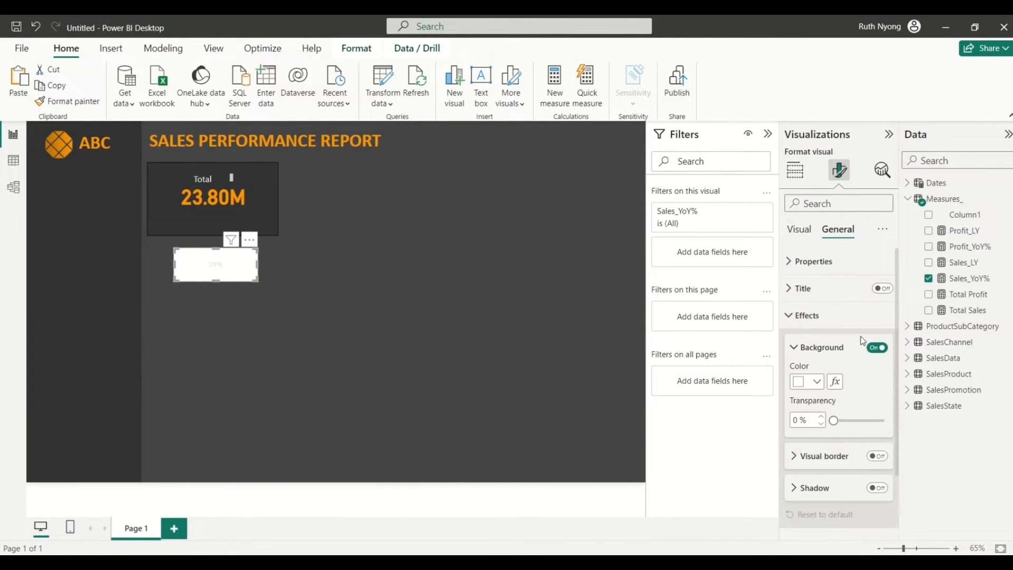
{"action": "left_click", "coordinate": [877, 347]}
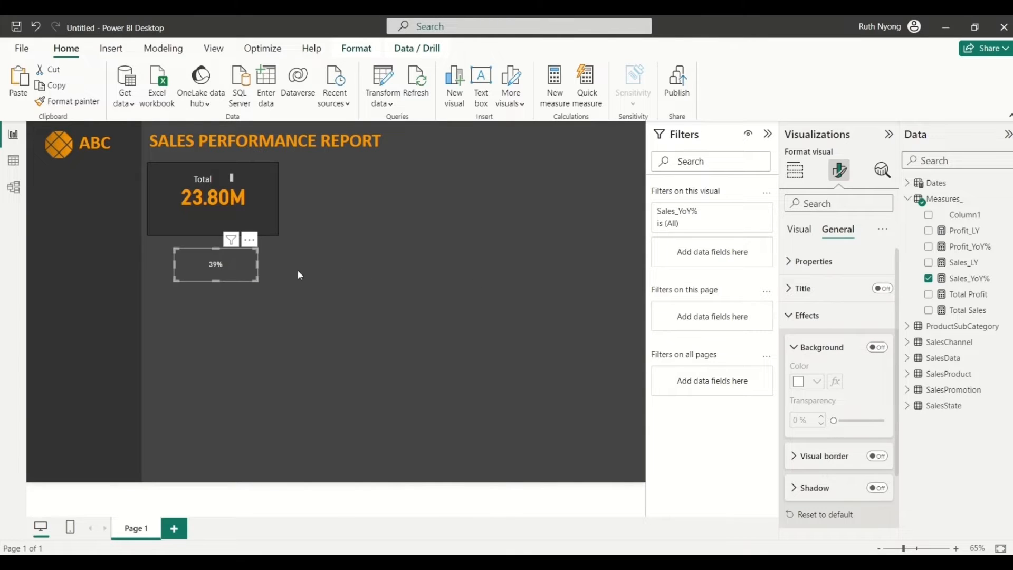
Step: Shrink the Sales_YoY% card tightly around its value and move it onto the dark rectangle, just below the total sales value
{"action": "left_click_drag", "start_coordinate": [258, 278], "coordinate": [212, 267]}
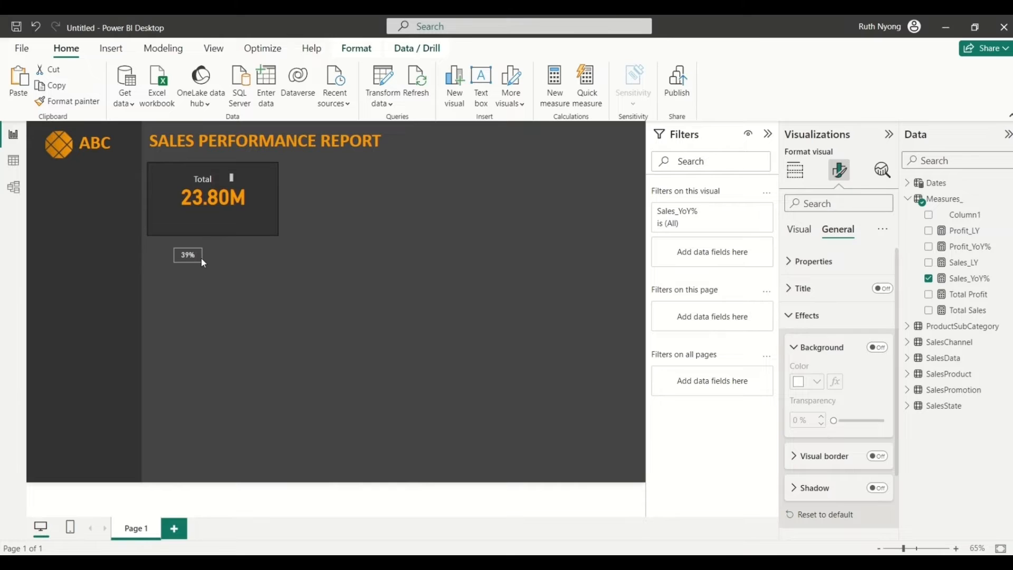
{"action": "mouse_move", "coordinate": [199, 257]}
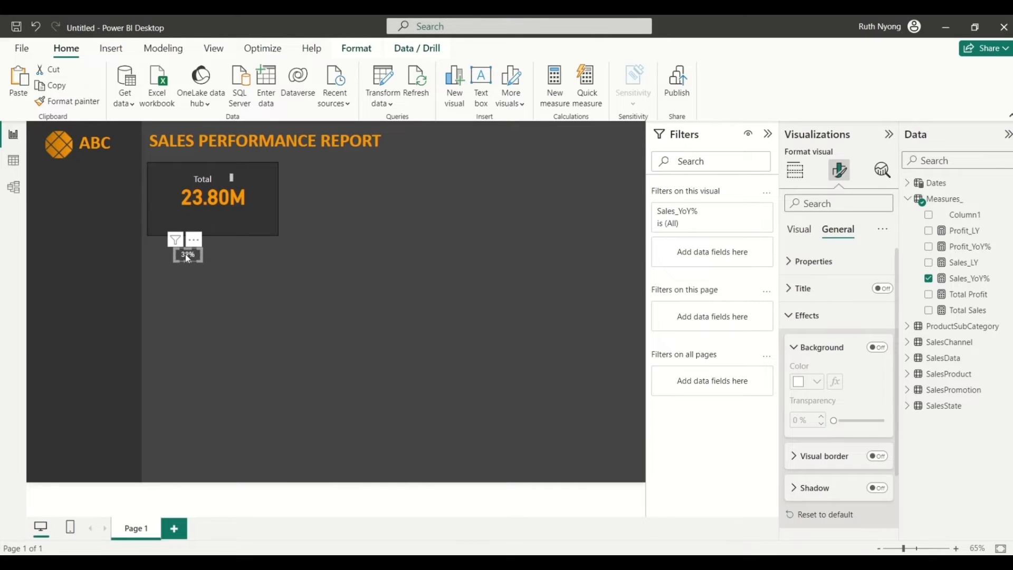
{"action": "left_click_drag", "start_coordinate": [189, 258], "coordinate": [220, 220]}
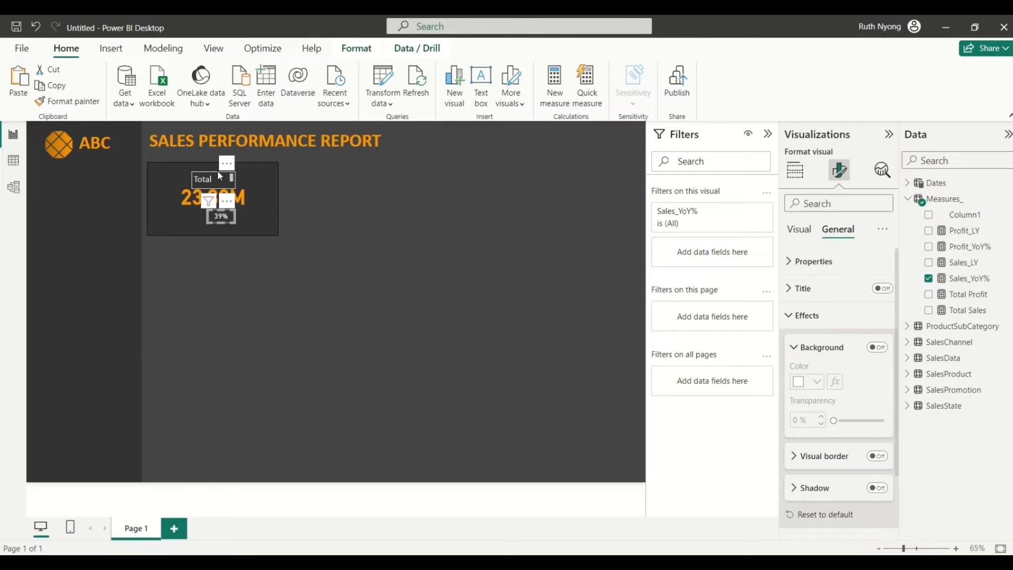
Step: Widen the "Total Sales" label box to fit its full text, and shift the Sales_YoY% card slightly right beneath the sales value
{"action": "left_click", "coordinate": [220, 178]}
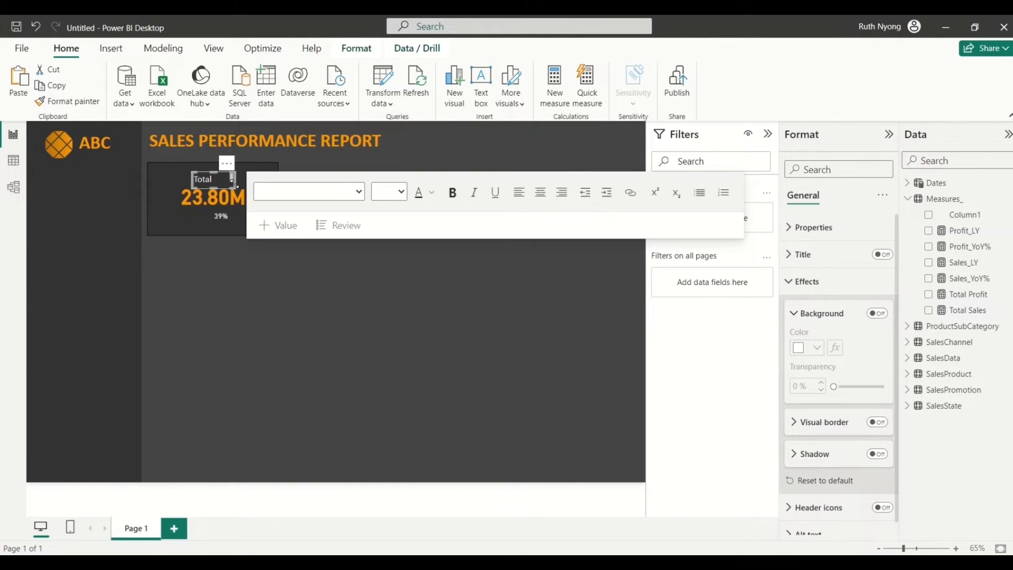
{"action": "left_click_drag", "start_coordinate": [233, 180], "coordinate": [242, 189]}
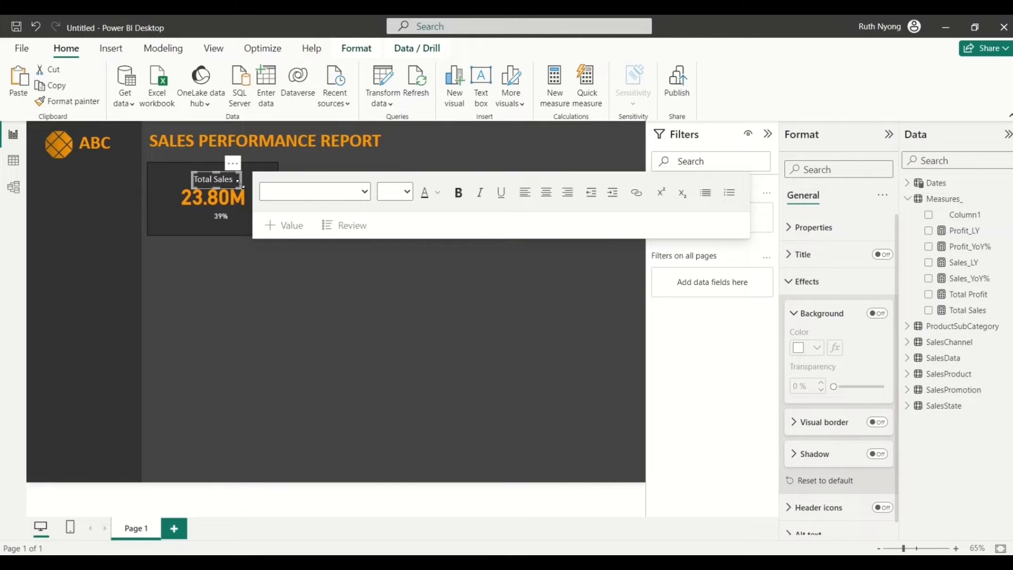
{"action": "left_click", "coordinate": [229, 238]}
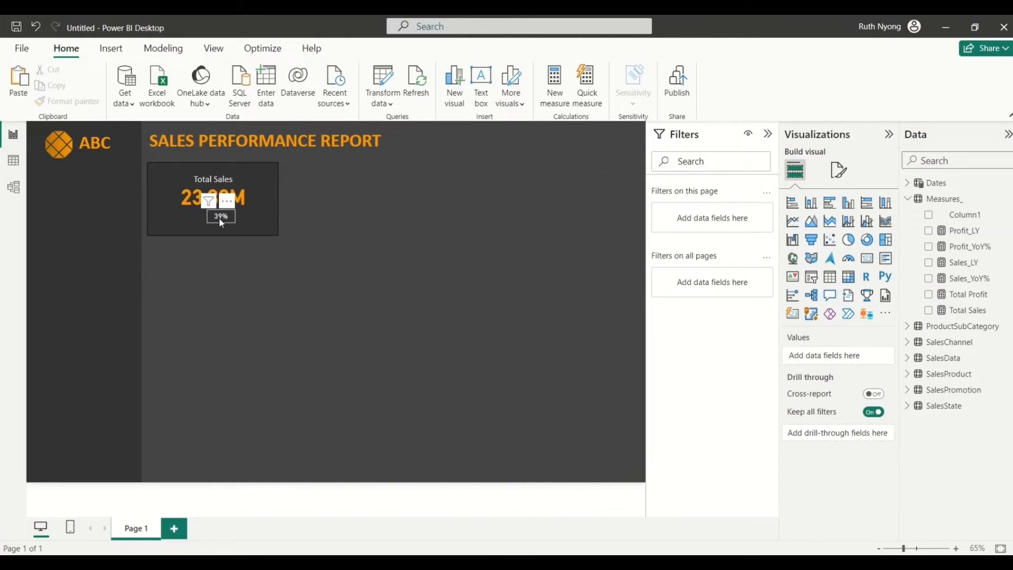
{"action": "left_click_drag", "start_coordinate": [227, 221], "coordinate": [228, 221]}
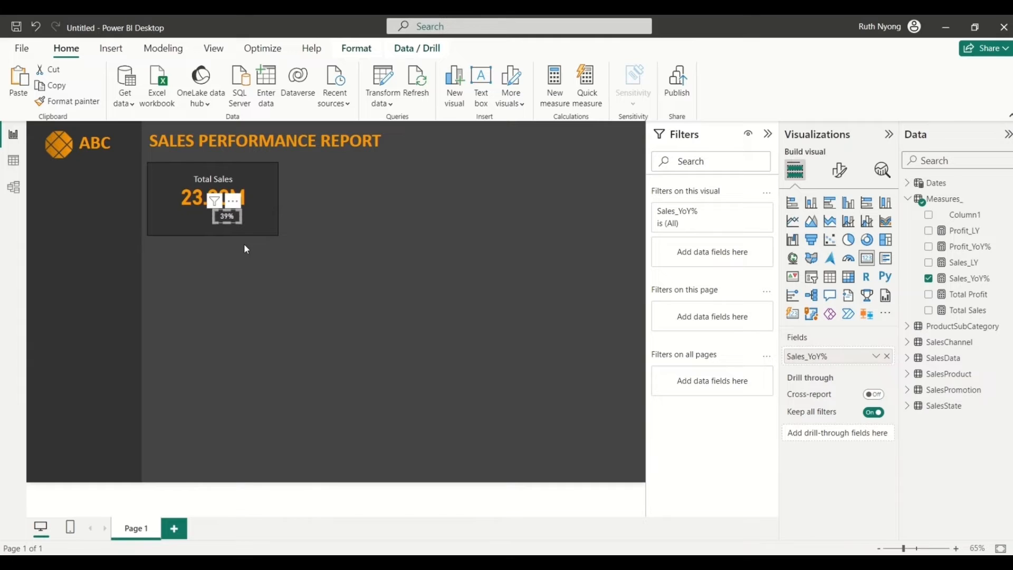
{"action": "left_click", "coordinate": [257, 251]}
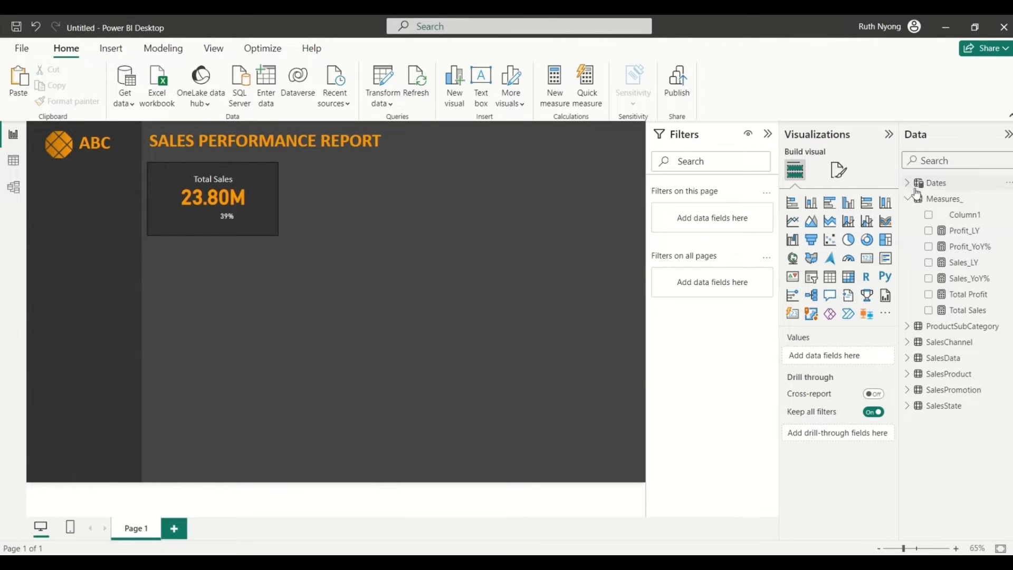
Step: Create a new measure named Icon in the Measures_ table and define the variable PositiveIcon as UNICHAR(9650)
{"action": "left_click", "coordinate": [934, 201]}
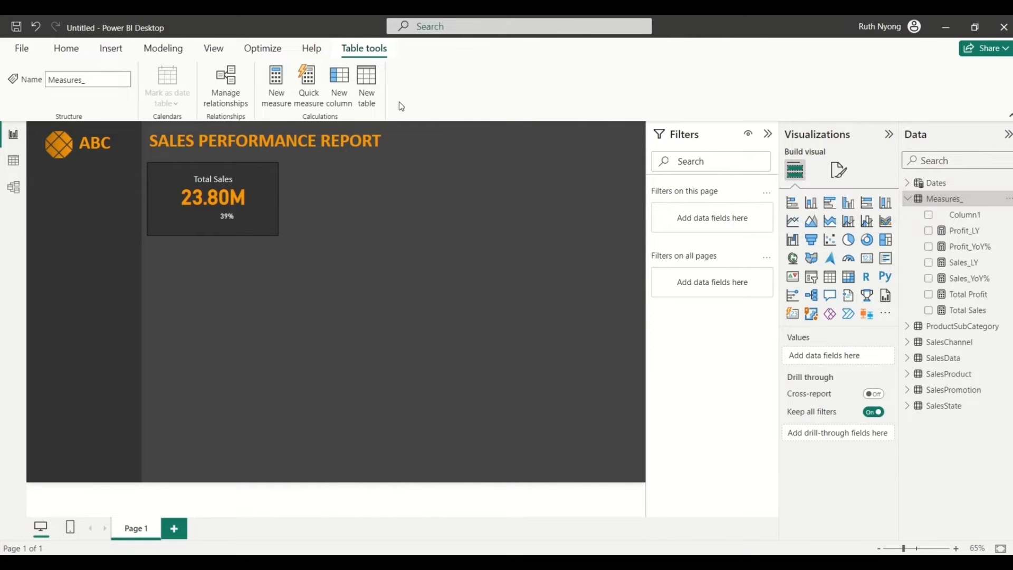
{"action": "left_click", "coordinate": [283, 94]}
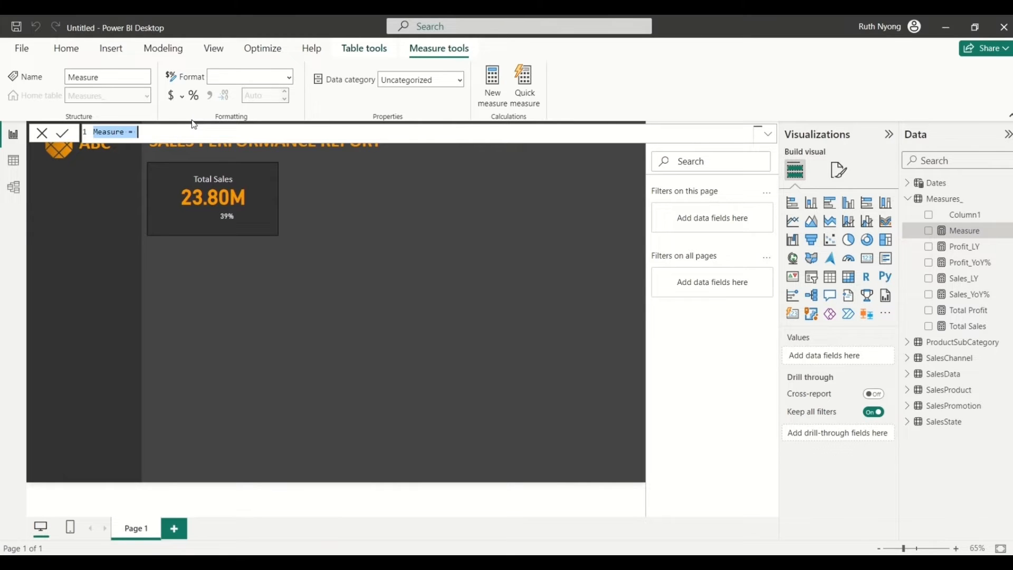
{"action": "type", "text": "Icon"}
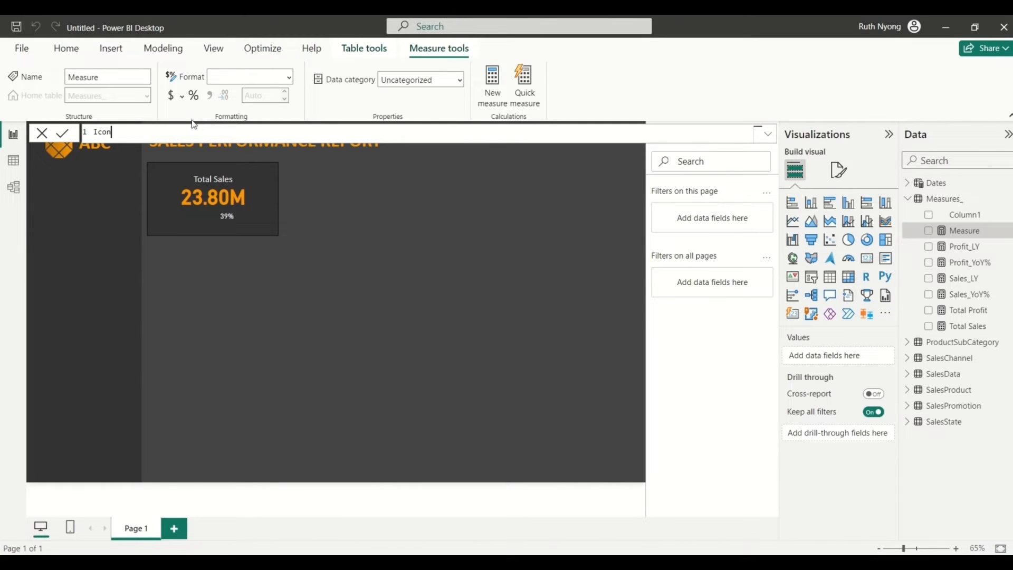
{"action": "type", "text": " ="}
{"action": "key", "text": "shift+Return"}
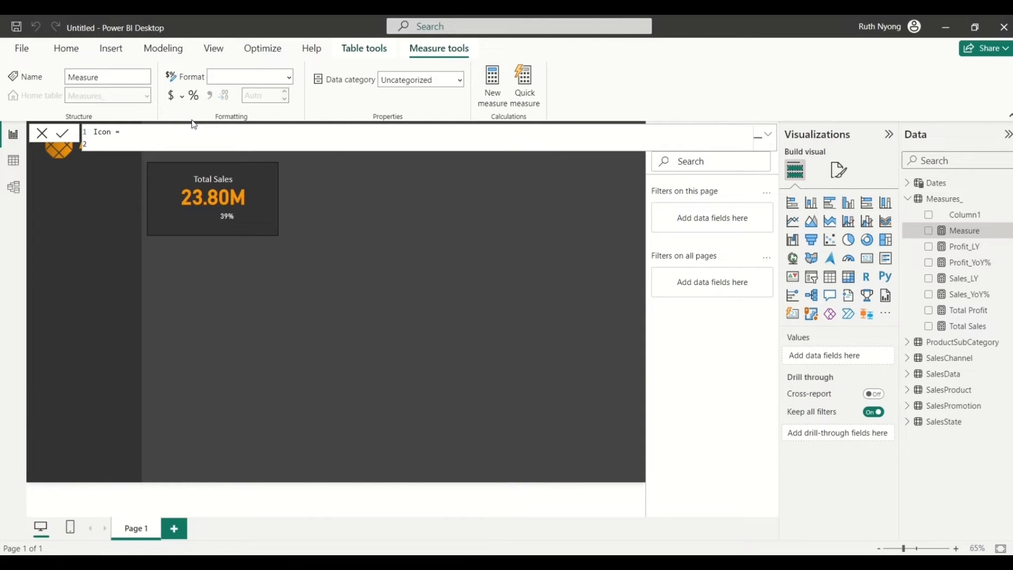
{"action": "type", "text": "Var PositiveIcon = U"}
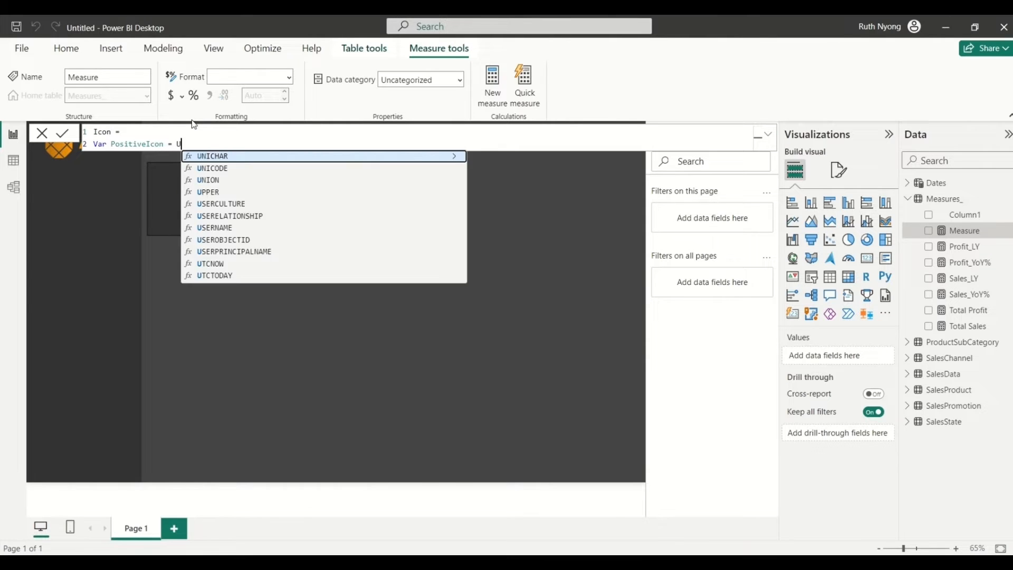
{"action": "type", "text": "NICHAR("}
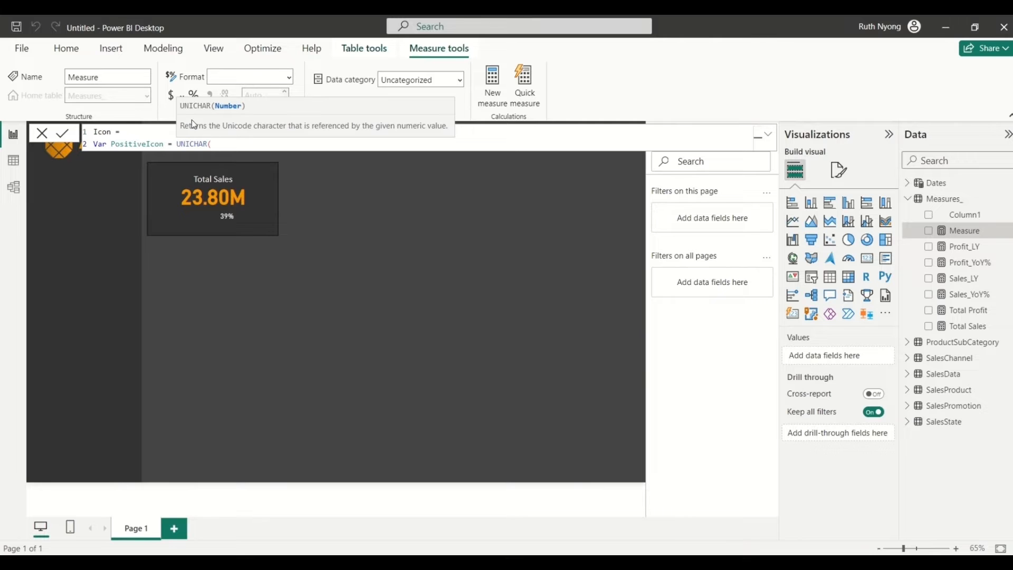
{"action": "type", "text": "650)"}
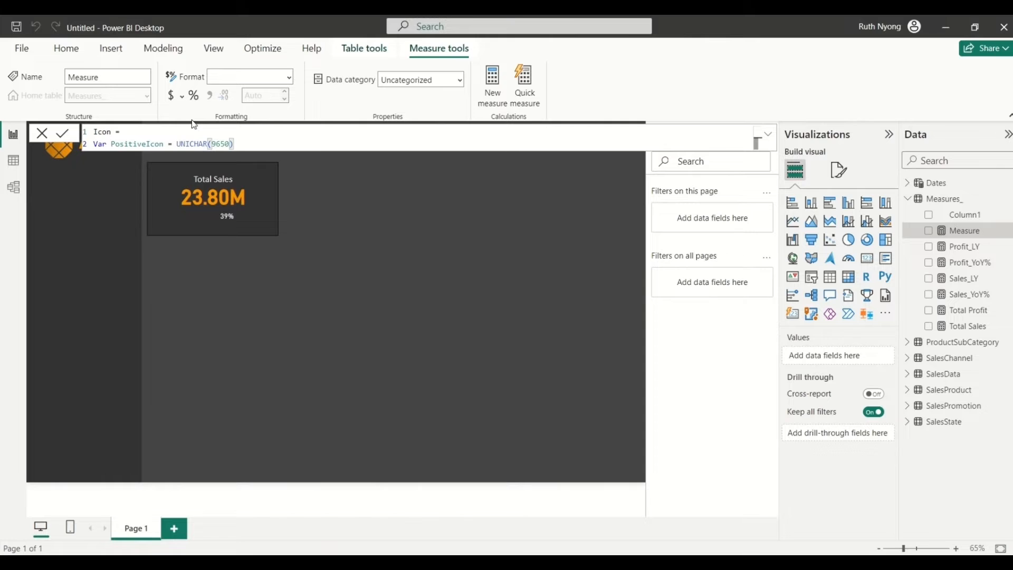
Step: Add a second variable, NegativeIcon, to the measure and define it as UNICHAR(9660)
{"action": "key", "text": "shift+Return"}
{"action": "type", "text": "V"}
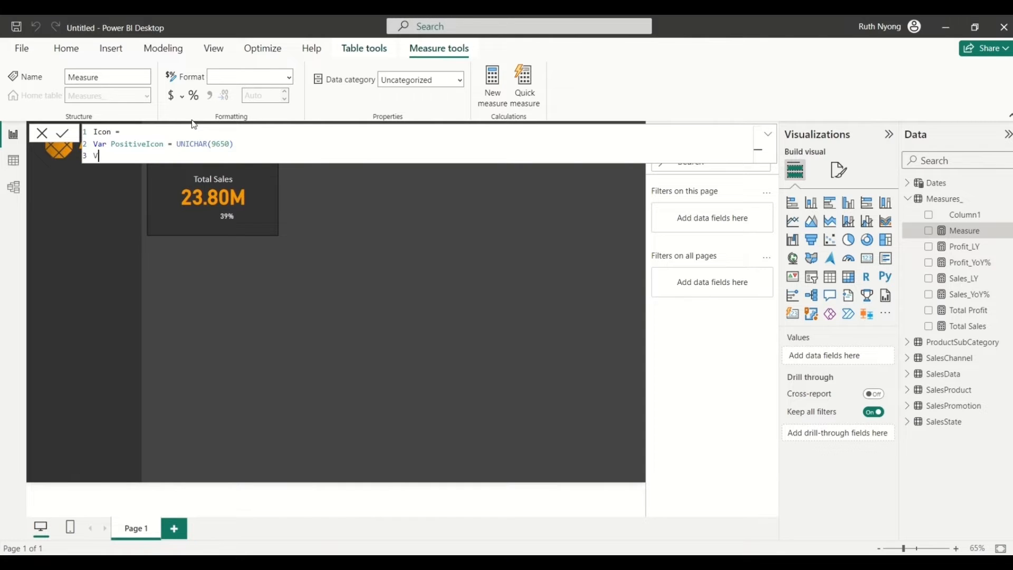
{"action": "type", "text": "ar NegativeIcon = U"}
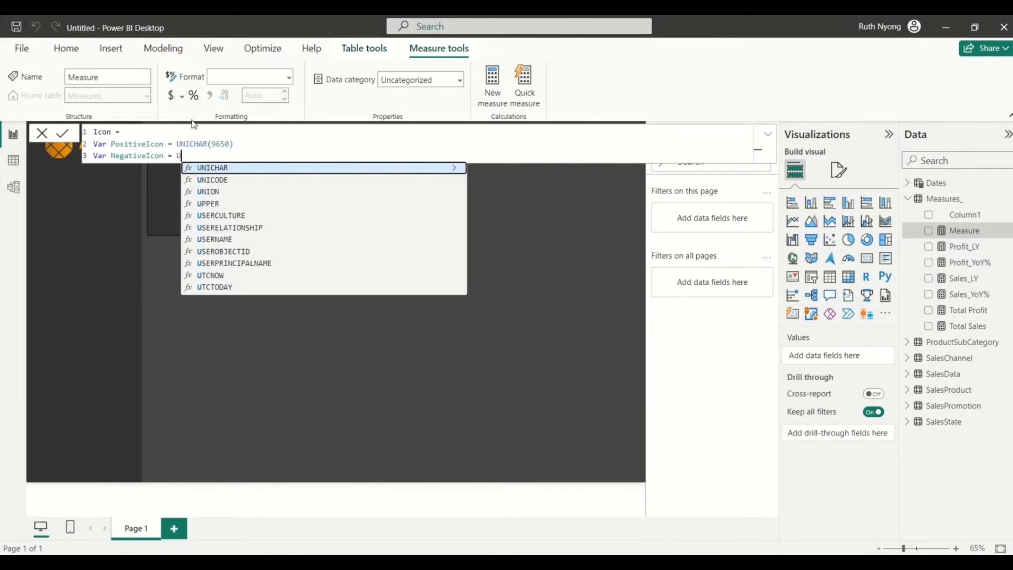
{"action": "key", "text": "Tab"}
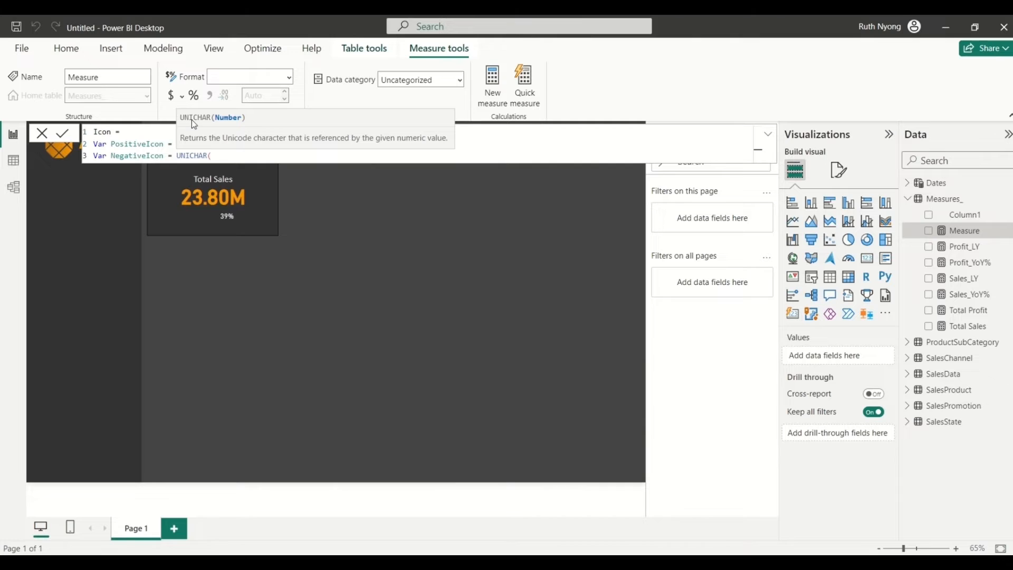
{"action": "type", "text": "9660)"}
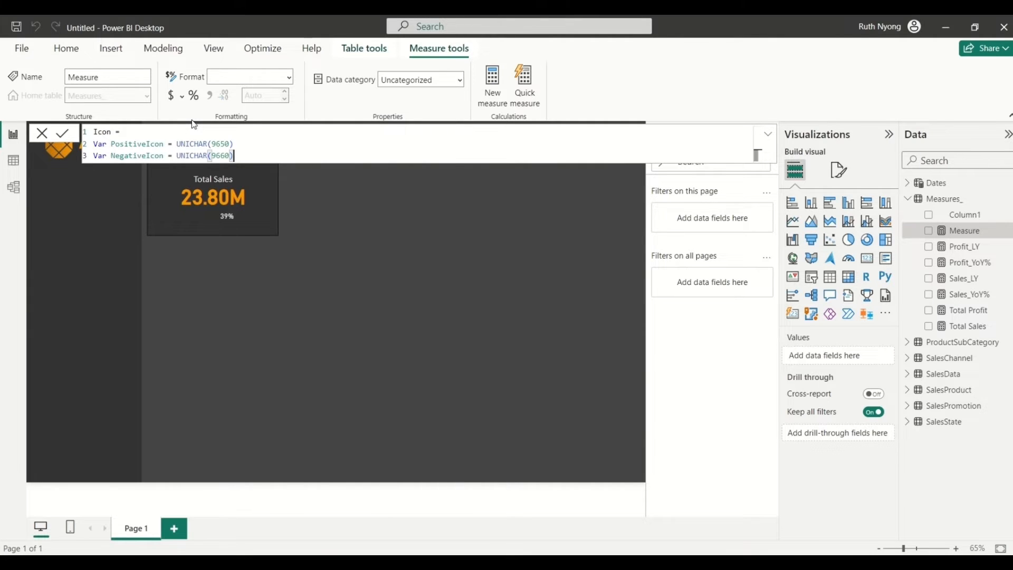
Step: Add the variable Result as IF([Sales_YoY%] >0, PositiveIcon, NegativeIcon) on the measure's fourth line
{"action": "key", "text": "shift+Return"}
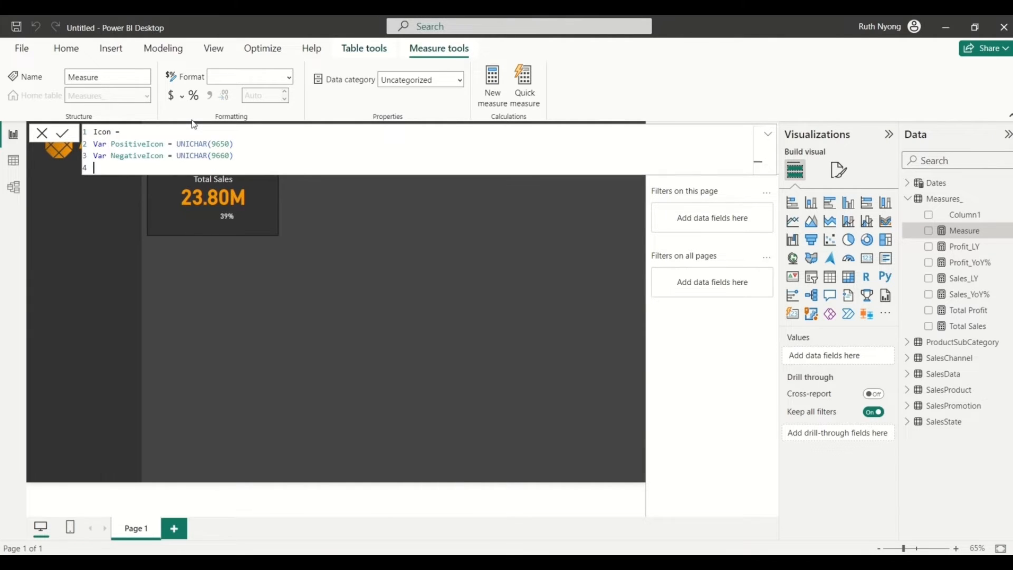
{"action": "type", "text": "Var Result = IF"}
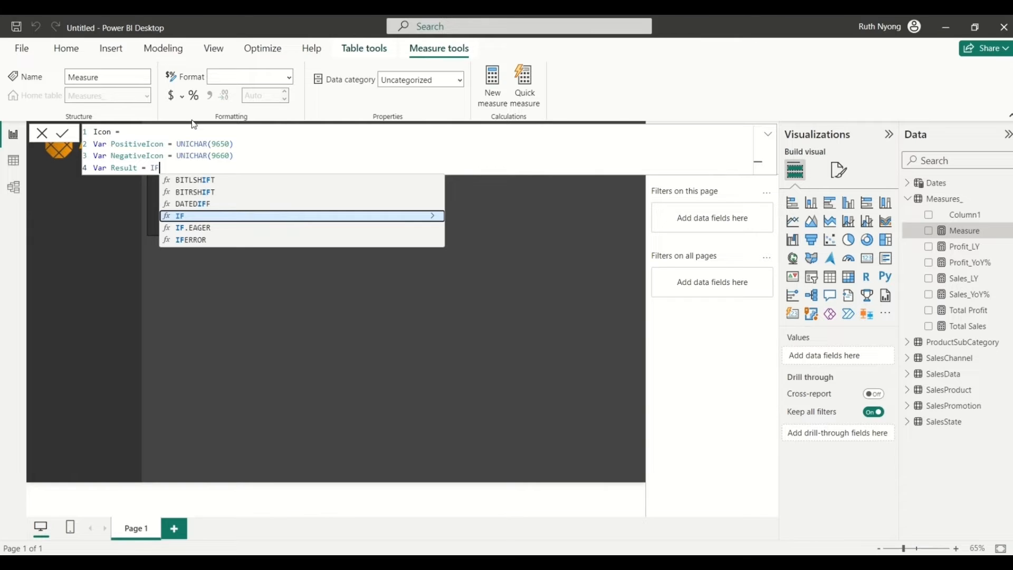
{"action": "type", "text": "("}
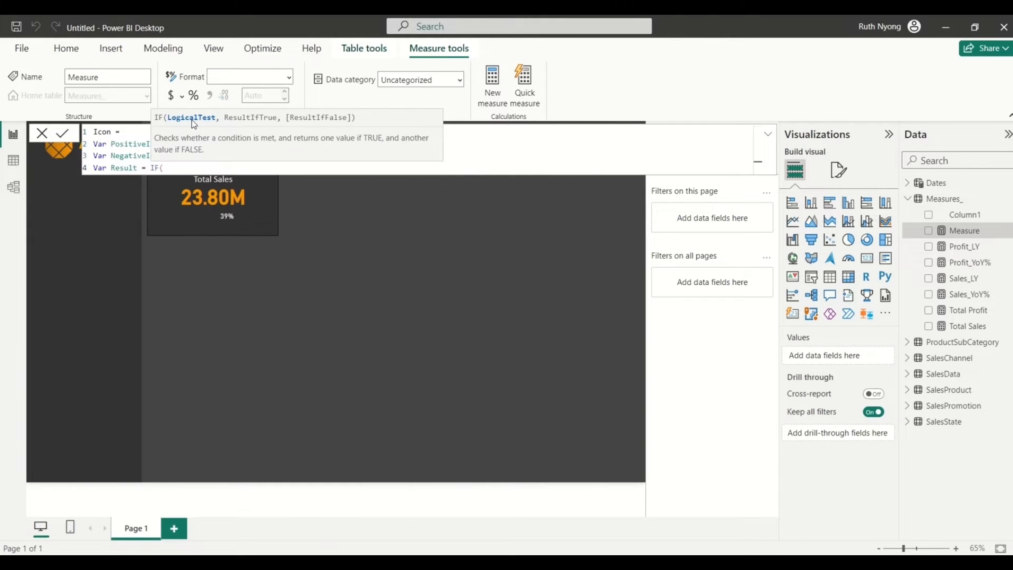
{"action": "type", "text": "SALES"}
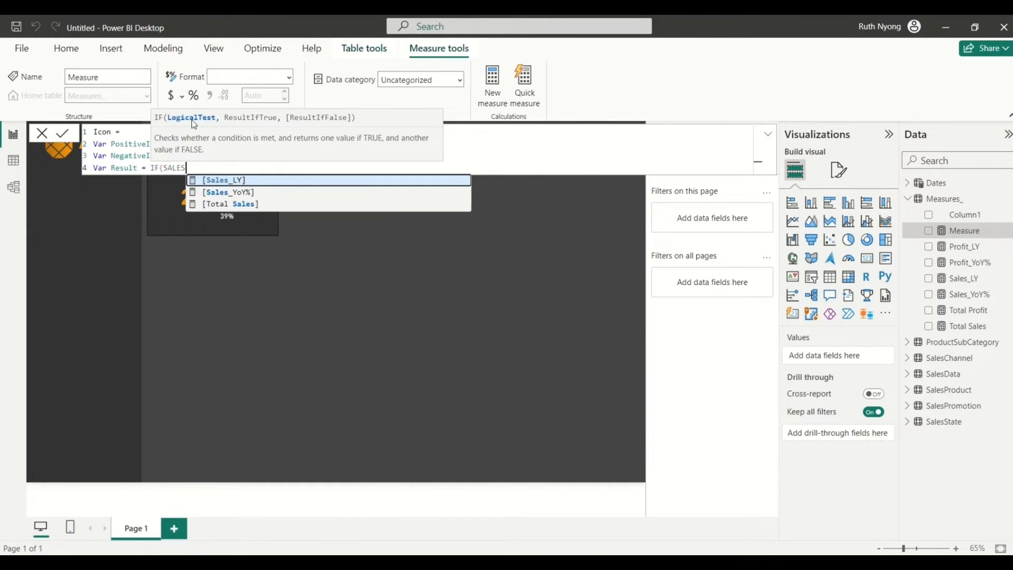
{"action": "key", "text": "Down"}
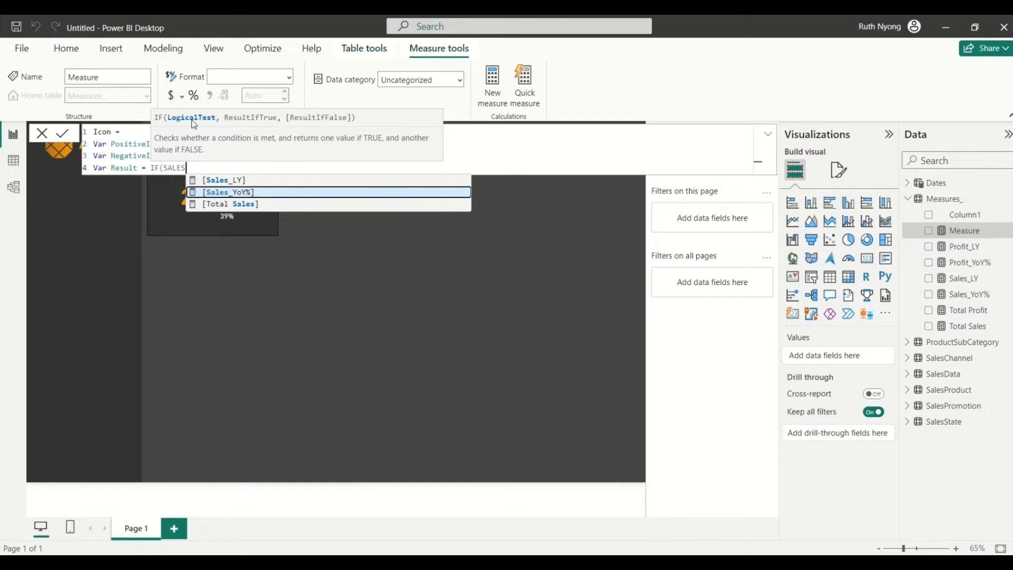
{"action": "key", "text": "Tab"}
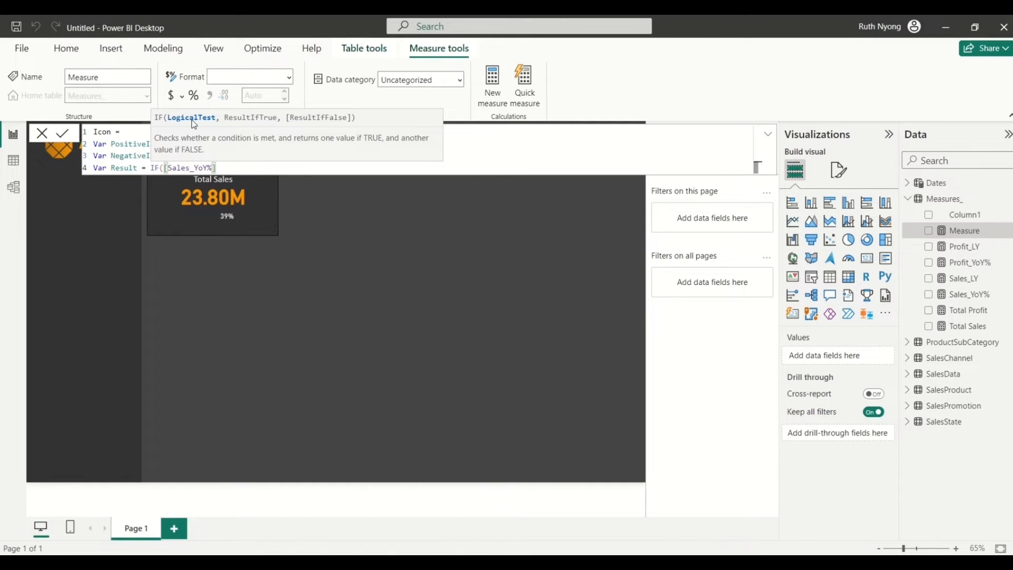
{"action": "type", "text": ">0,"}
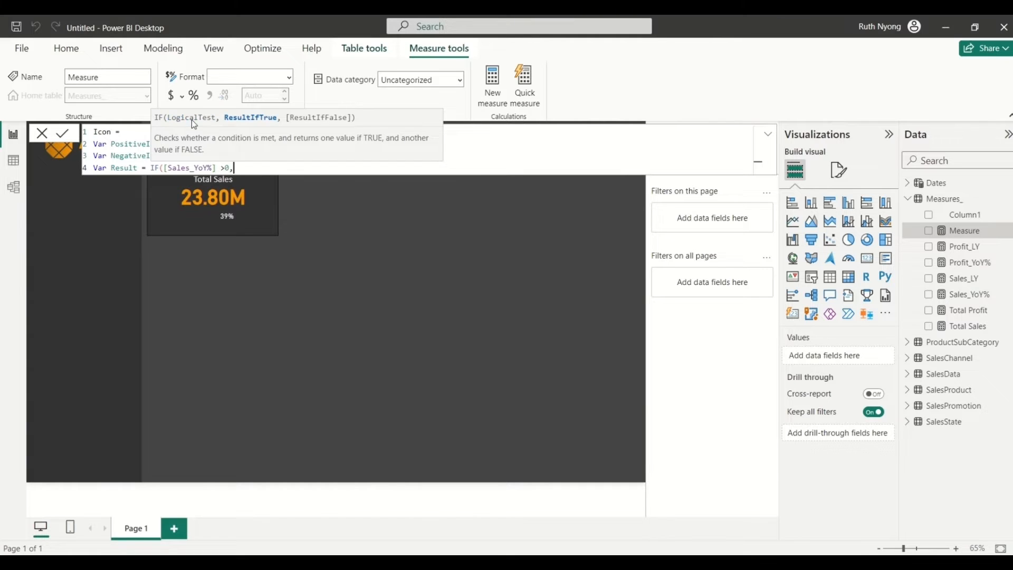
{"action": "type", "text": " PositiveIcon"}
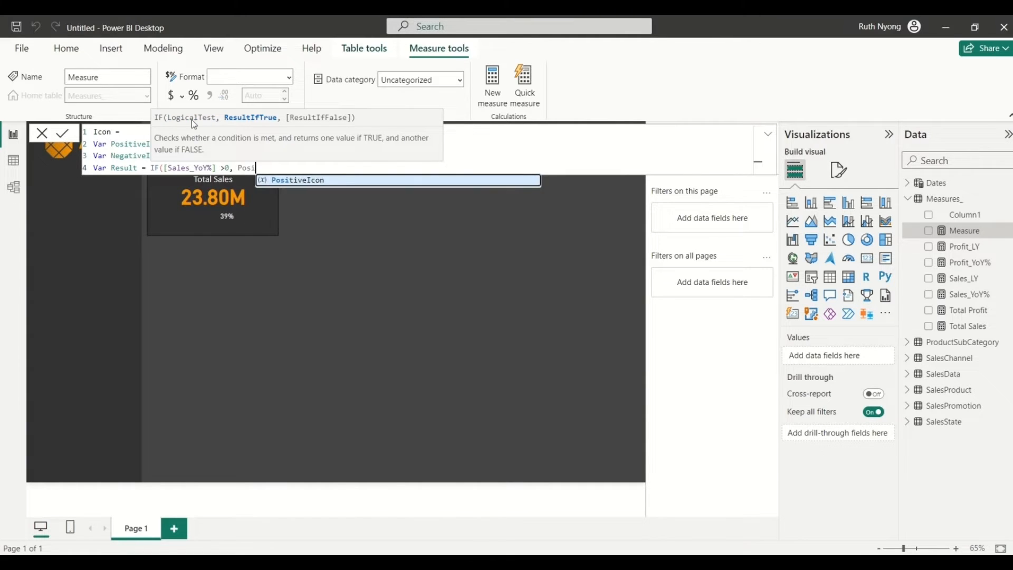
{"action": "key", "text": "Tab"}
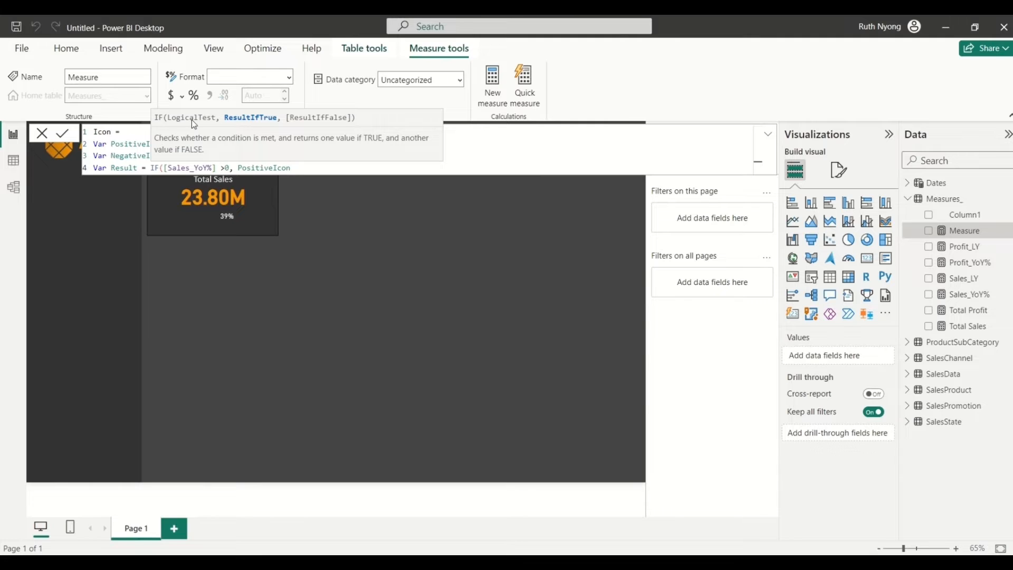
{"action": "type", "text": ", NegativeIcon"}
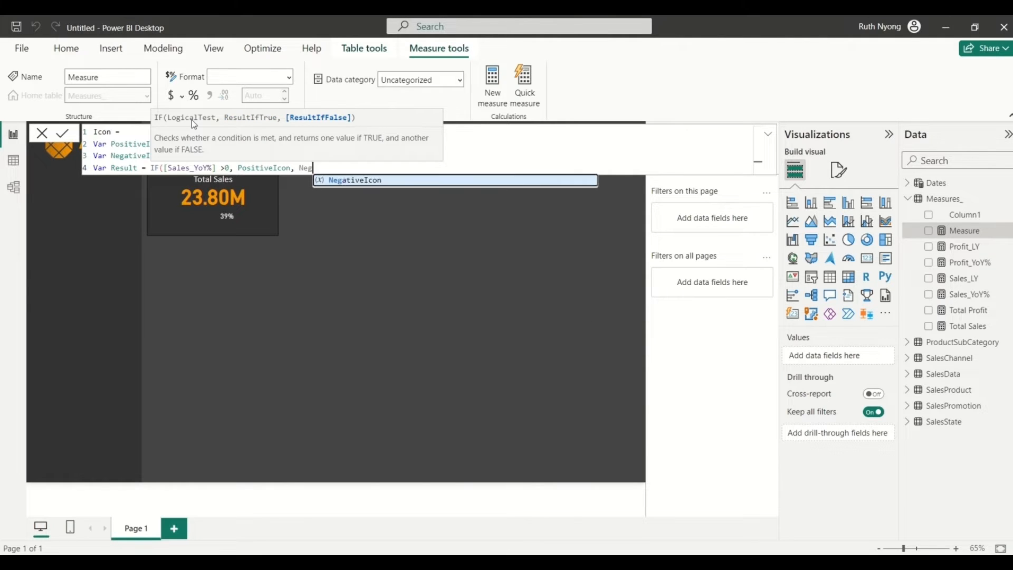
{"action": "key", "text": "Tab"}
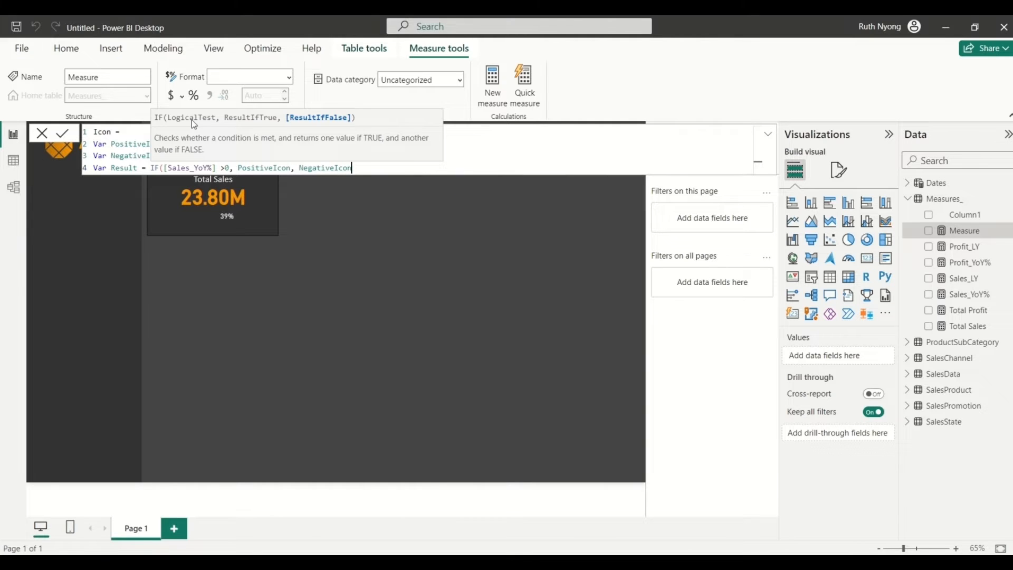
{"action": "type", "text": ")"}
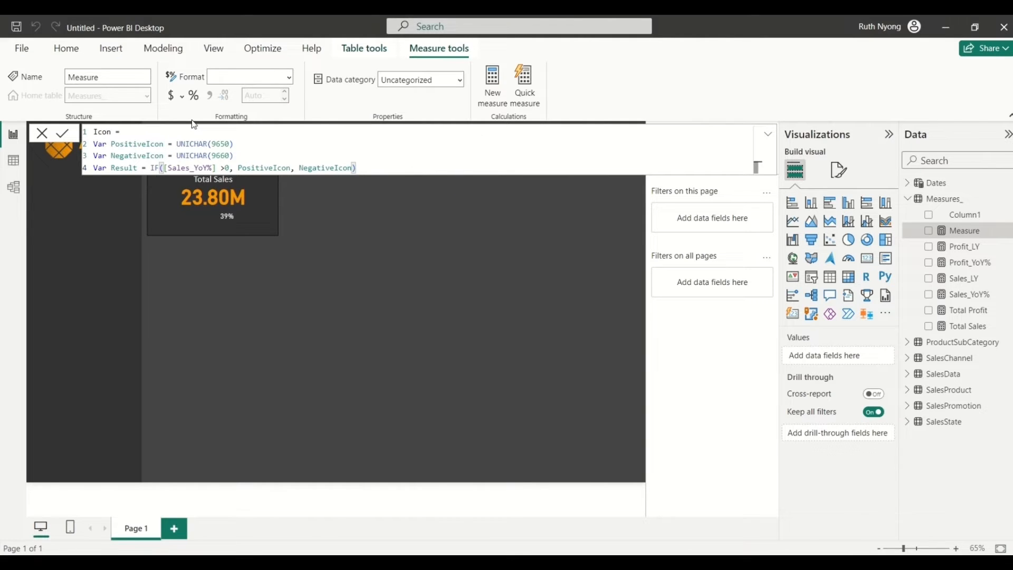
Step: Leave a blank line below the variables and finish the measure with RETURN Result
{"action": "key", "text": "shift+Return"}
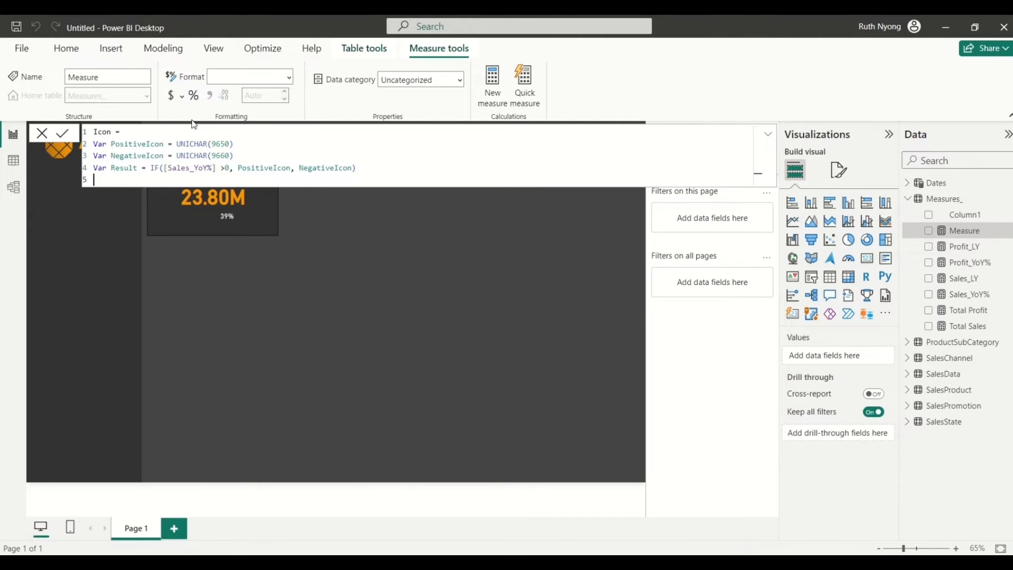
{"action": "key", "text": "shift+Return"}
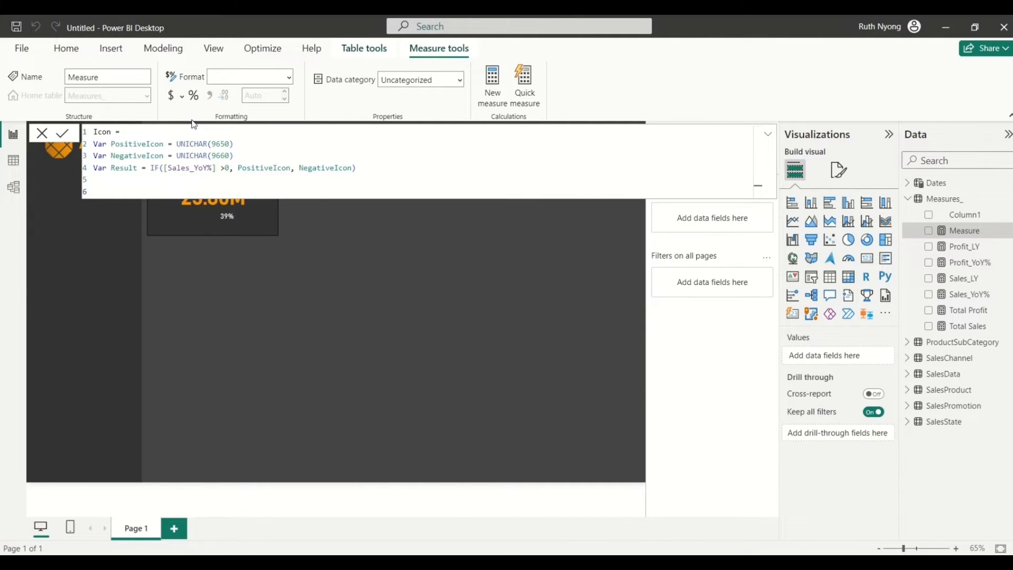
{"action": "type", "text": "RETURN Res"}
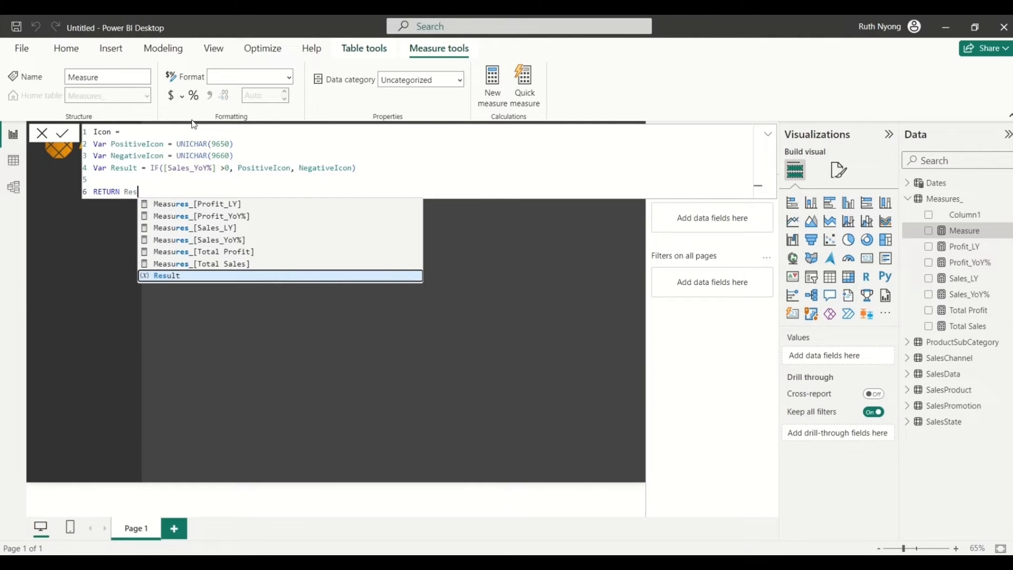
{"action": "key", "text": "Tab"}
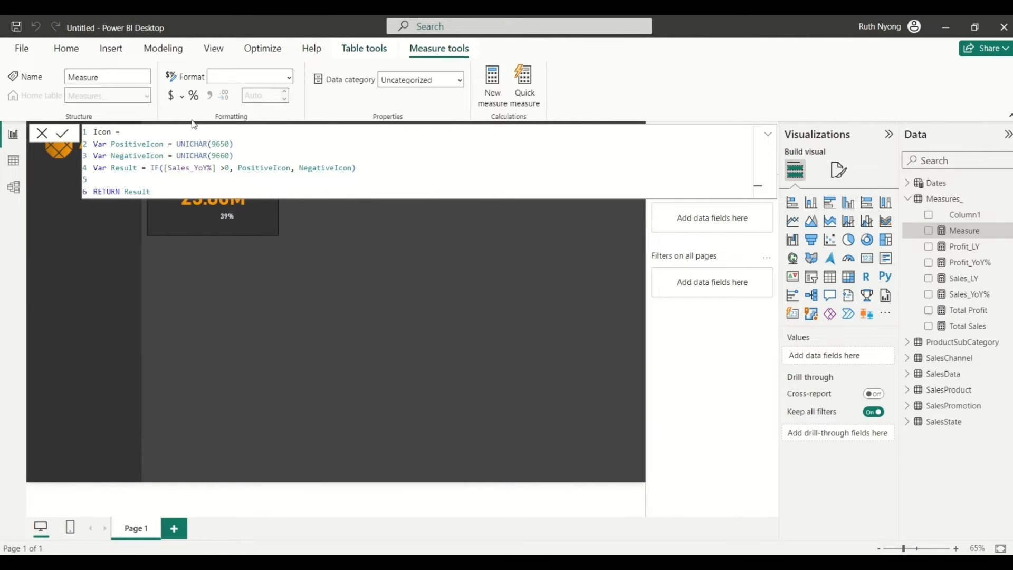
Step: Change the measure's name to Sales_Icon in the formula, then copy the whole formula and commit the measure
{"action": "double_click", "coordinate": [96, 134]}
{"action": "left_click", "coordinate": [95, 134]}
{"action": "type", "text": "Sales_"}
{"action": "left_click_drag", "start_coordinate": [163, 191], "coordinate": [92, 136]}
{"action": "key", "text": "ctrl+c"}
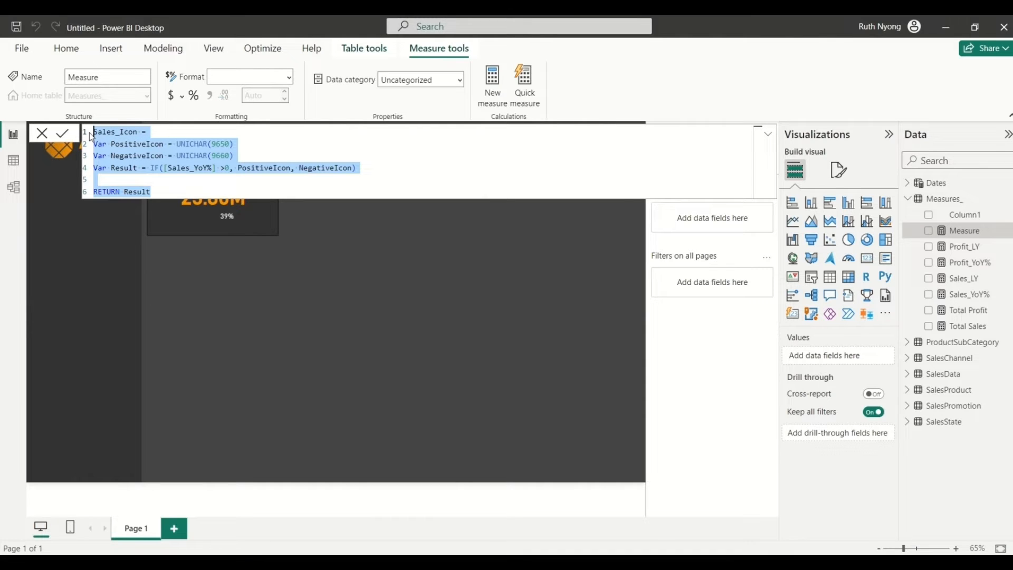
{"action": "left_click", "coordinate": [309, 221]}
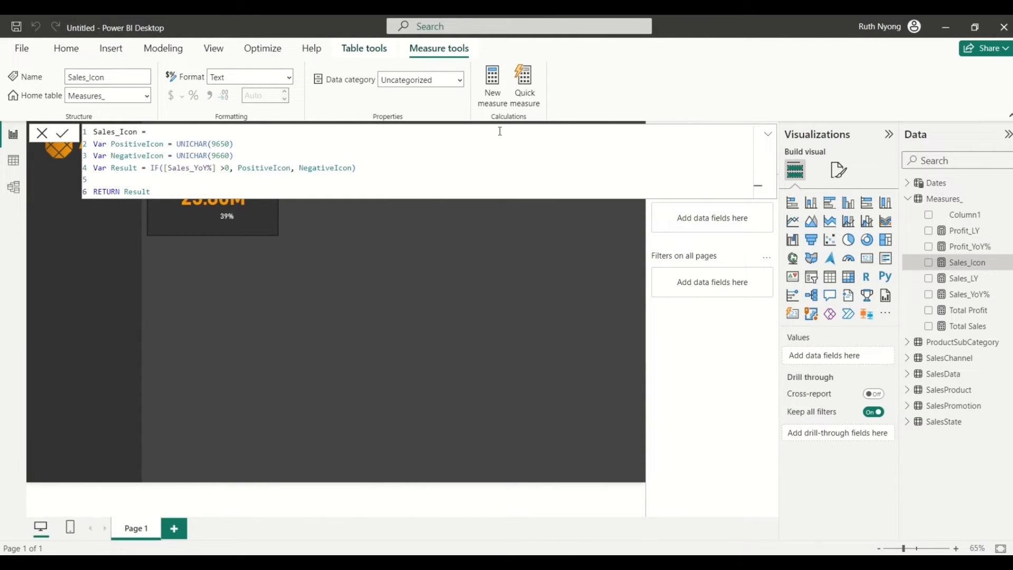
Step: Create another measure in the Measures_ table from the copied Sales_Icon formula and rename it Profit_Icon
{"action": "left_click", "coordinate": [950, 203]}
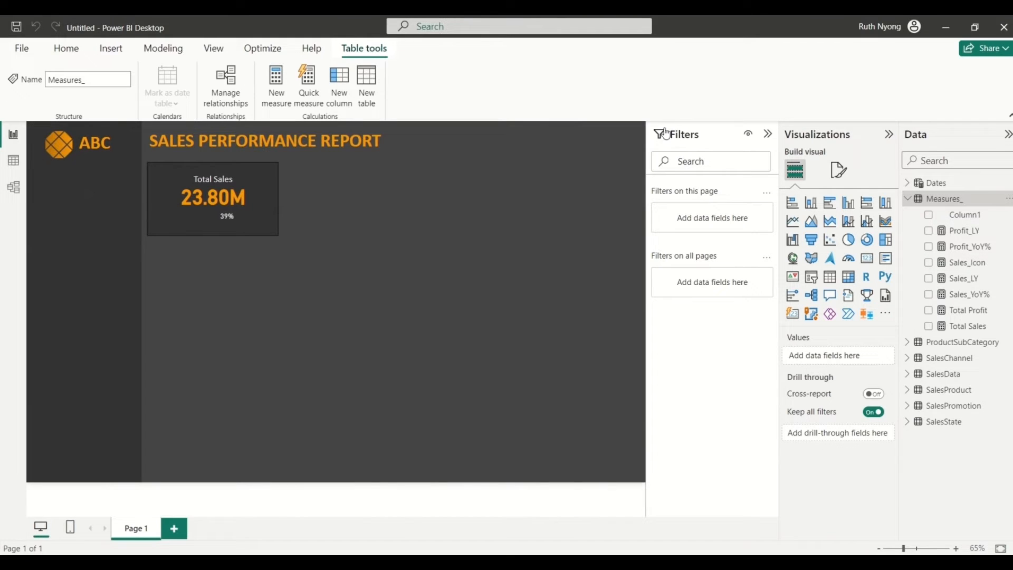
{"action": "left_click", "coordinate": [278, 92]}
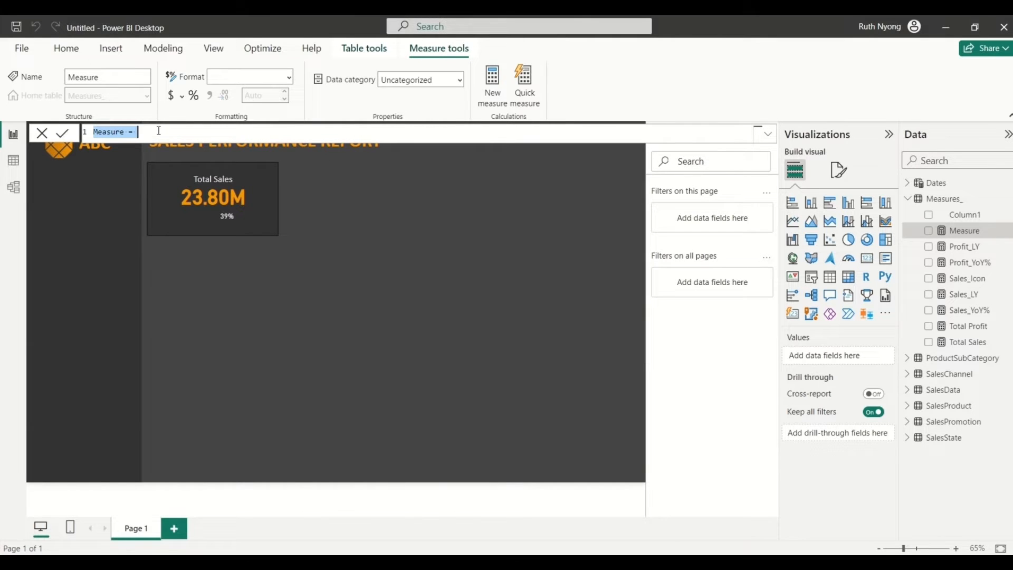
{"action": "key", "text": "ctrl+v"}
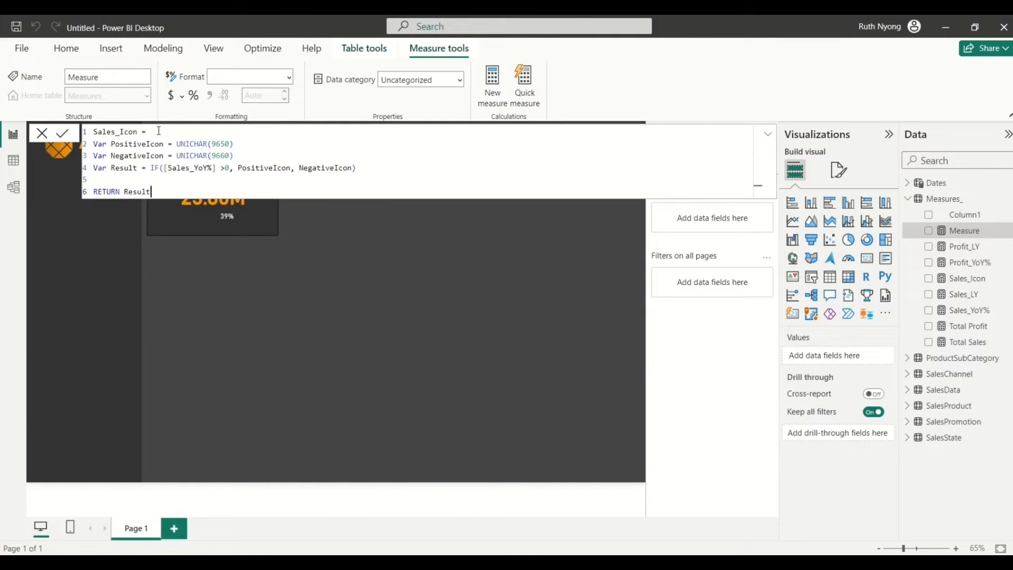
{"action": "left_click", "coordinate": [112, 132]}
{"action": "key", "text": "Right"}
{"action": "key", "text": "BackSpace"}
{"action": "key", "text": "BackSpace"}
{"action": "key", "text": "BackSpace"}
{"action": "key", "text": "BackSpace"}
{"action": "key", "text": "BackSpace"}
{"action": "type", "text": "Profit"}
Step: Replace Sales_YoY% with Profit_YoY% in the Profit_Icon measure's Result condition and commit the measure
{"action": "left_click", "coordinate": [211, 169]}
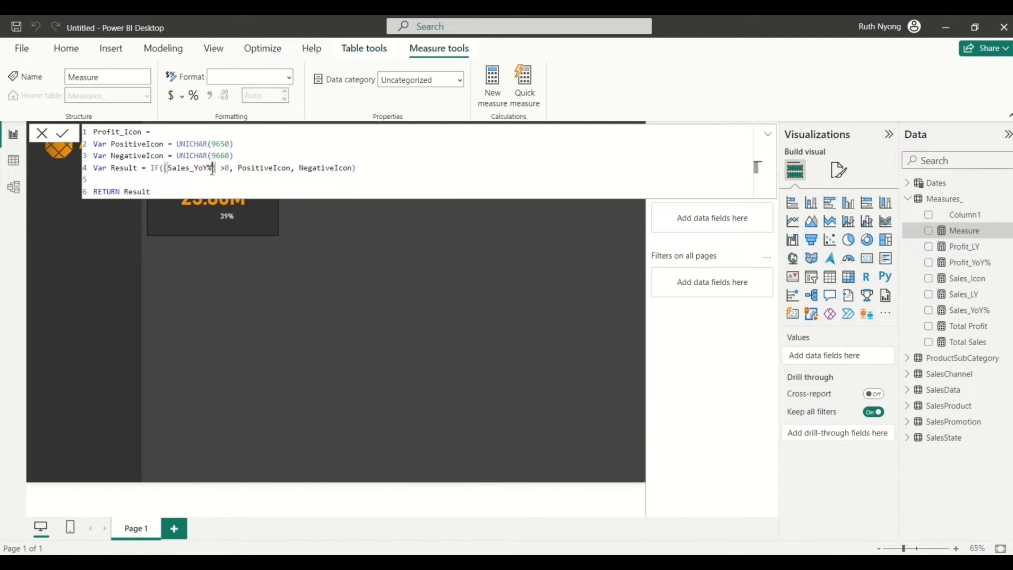
{"action": "key", "text": "BackSpace"}
{"action": "key", "text": "BackSpace"}
{"action": "key", "text": "BackSpace"}
{"action": "key", "text": "BackSpace"}
{"action": "key", "text": "BackSpace"}
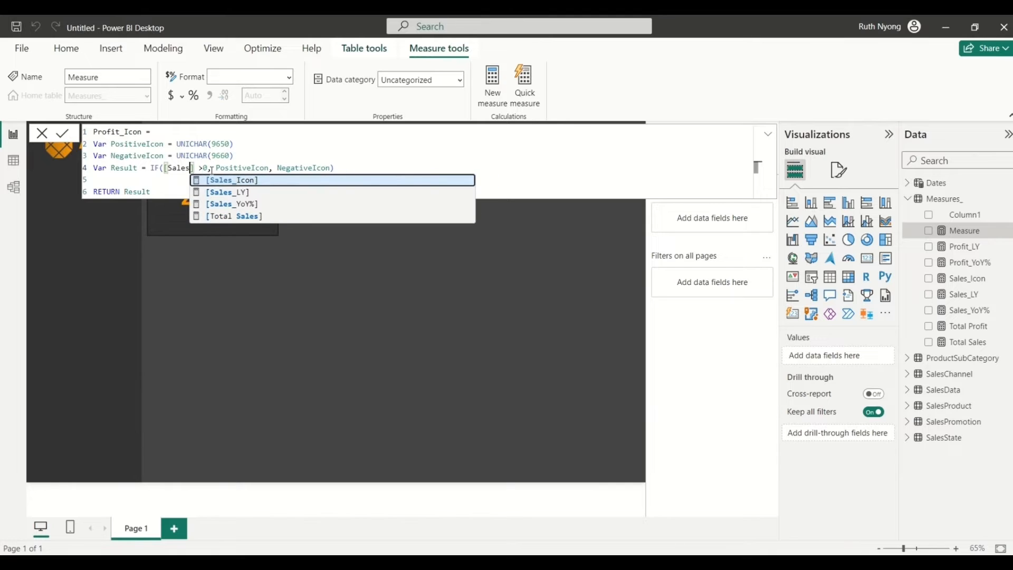
{"action": "key", "text": "BackSpace"}
{"action": "key", "text": "BackSpace"}
{"action": "key", "text": "BackSpace"}
{"action": "key", "text": "BackSpace"}
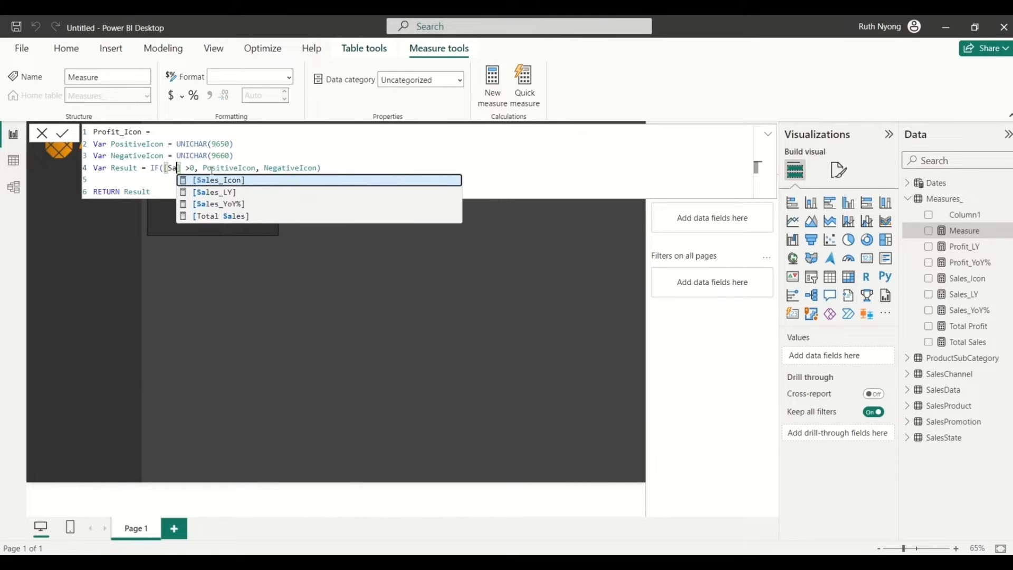
{"action": "key", "text": "BackSpace"}
{"action": "key", "text": "Down"}
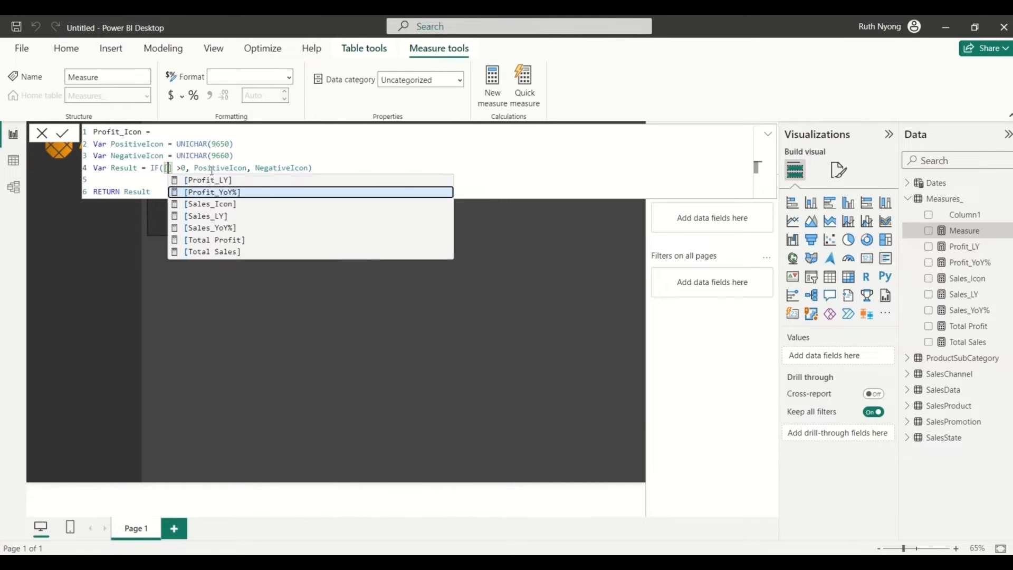
{"action": "key", "text": "Tab"}
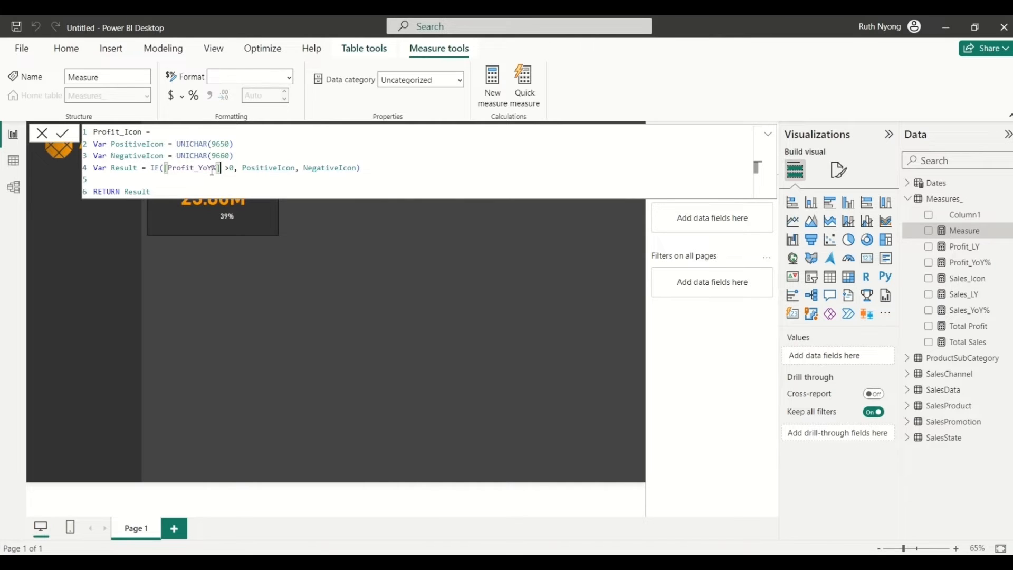
{"action": "left_click", "coordinate": [168, 193]}
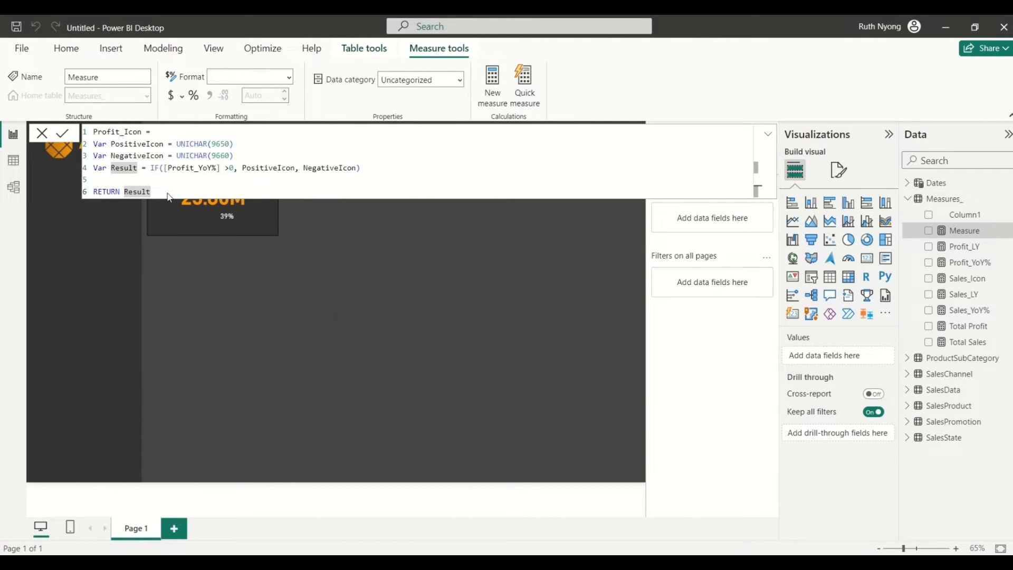
{"action": "key", "text": "Return"}
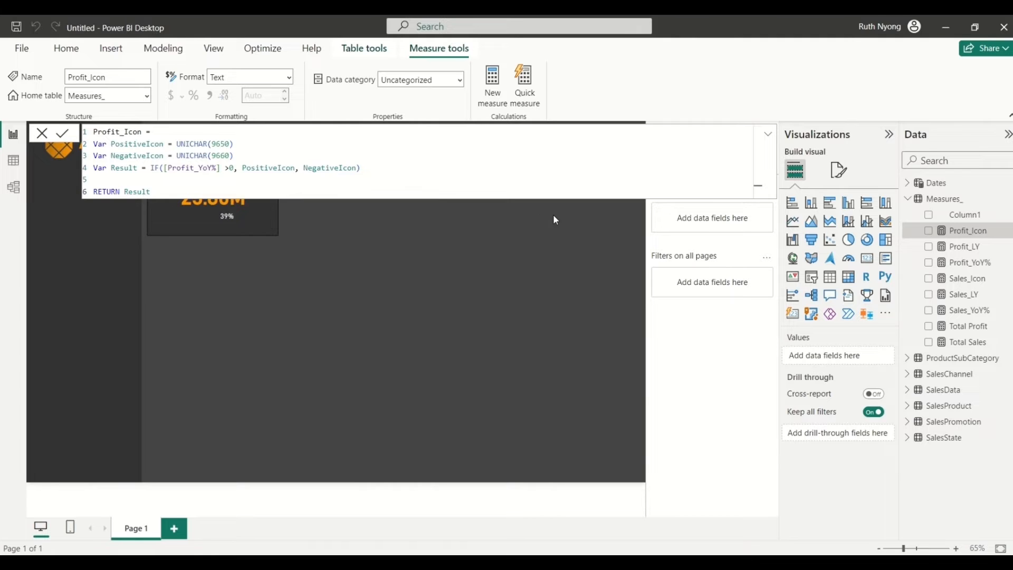
{"action": "left_click", "coordinate": [942, 200]}
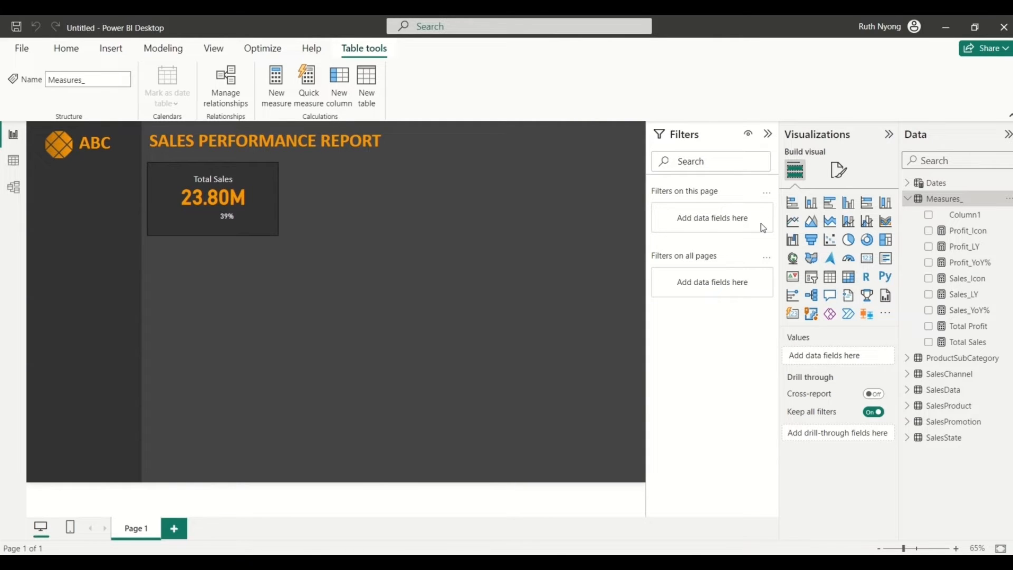
Step: Add a card visual showing Sales_Icon, place it in the empty area beside the Total Sales card and shorten its height
{"action": "left_click", "coordinate": [867, 258]}
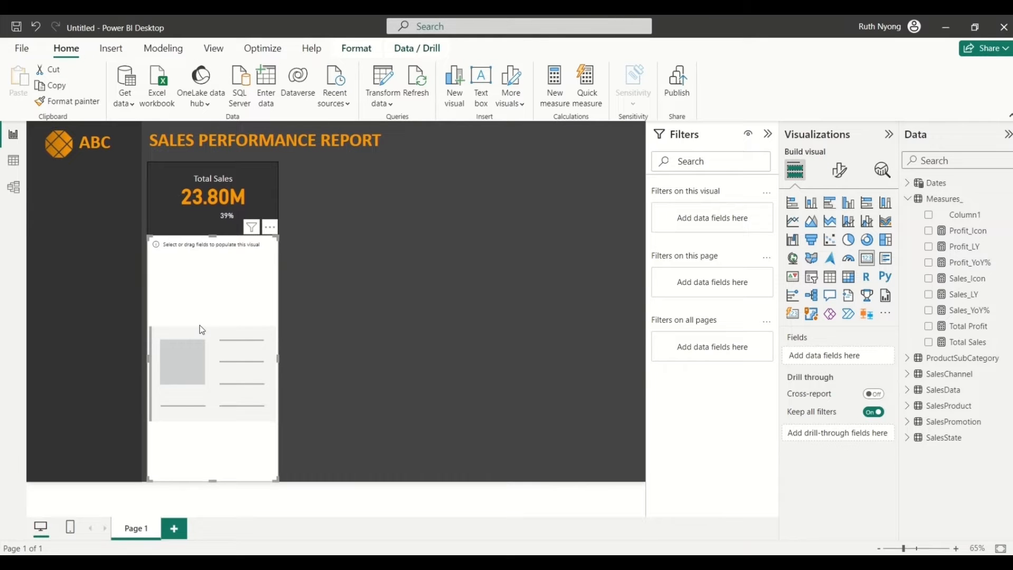
{"action": "left_click_drag", "start_coordinate": [200, 325], "coordinate": [366, 250]}
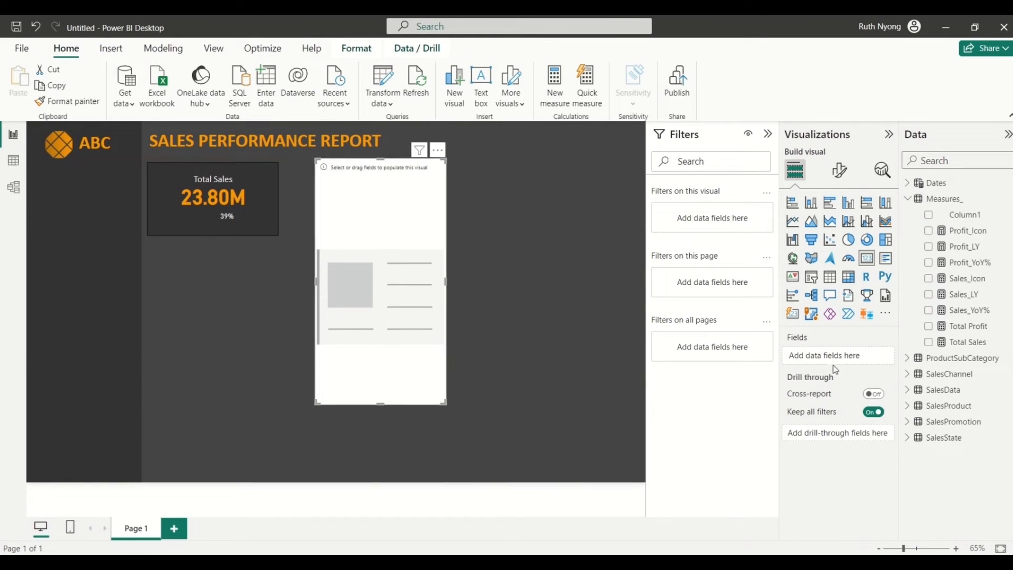
{"action": "left_click_drag", "start_coordinate": [939, 283], "coordinate": [401, 288]}
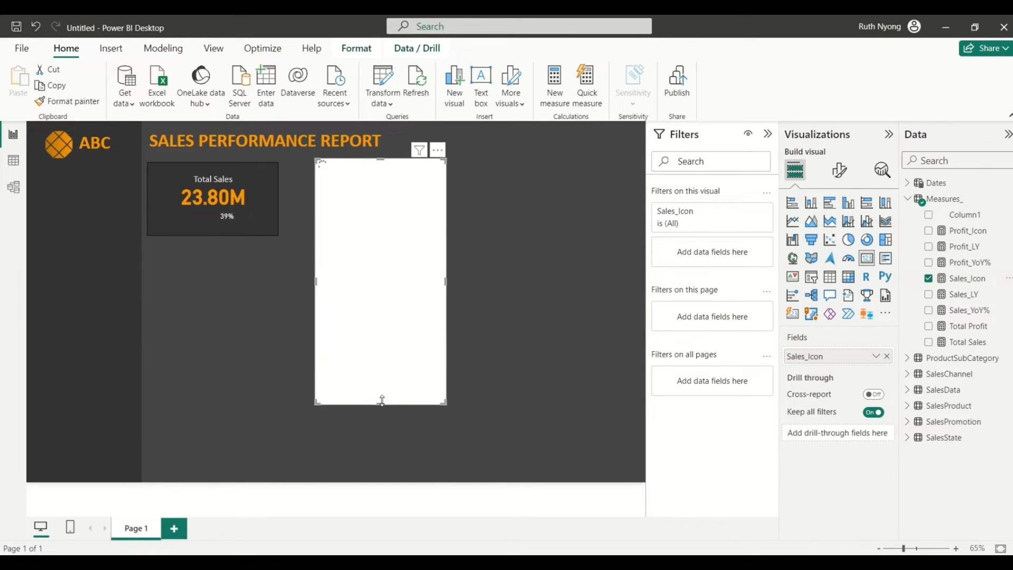
{"action": "left_click_drag", "start_coordinate": [382, 404], "coordinate": [375, 226]}
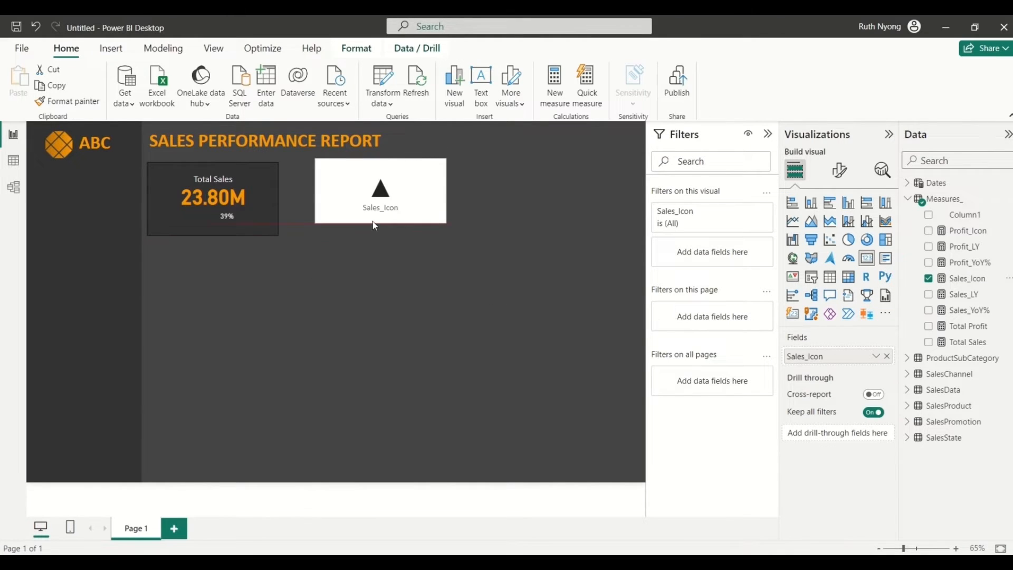
Step: Set the Sales_Icon card's callout value font size to 14, turn off its category label and make the card smaller
{"action": "left_click", "coordinate": [840, 174]}
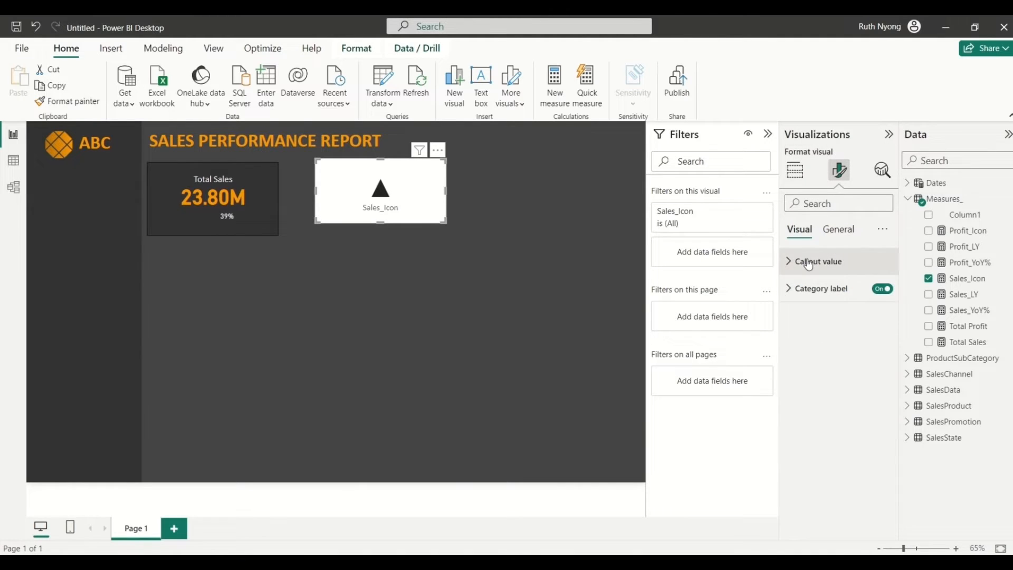
{"action": "left_click", "coordinate": [790, 264]}
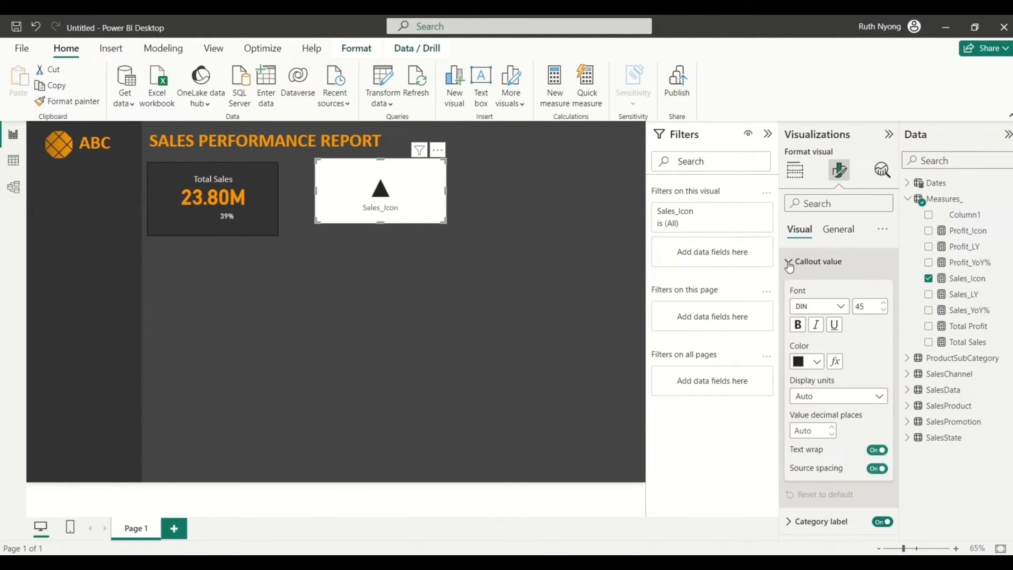
{"action": "double_click", "coordinate": [865, 306]}
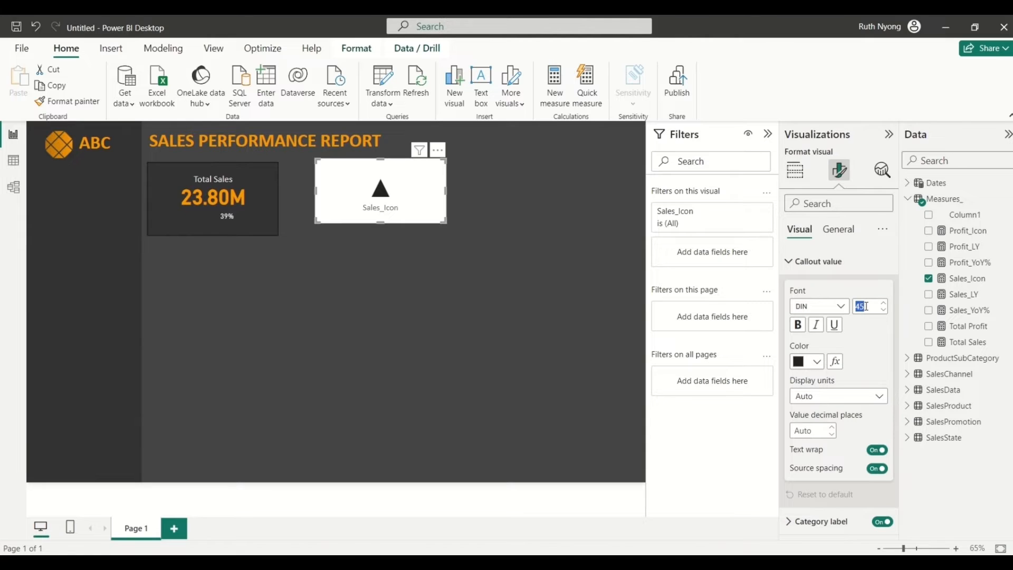
{"action": "type", "text": "14"}
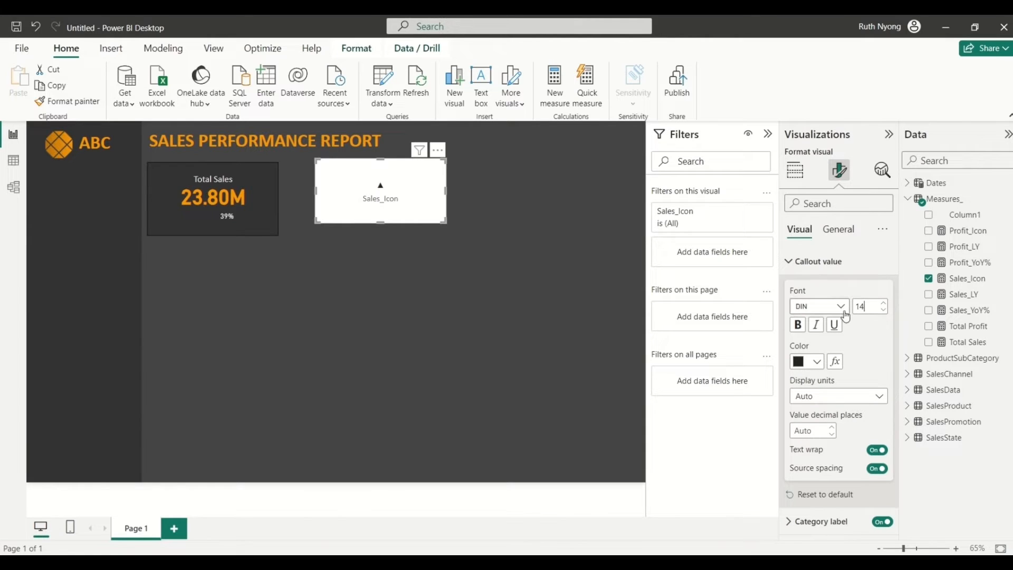
{"action": "left_click", "coordinate": [790, 264]}
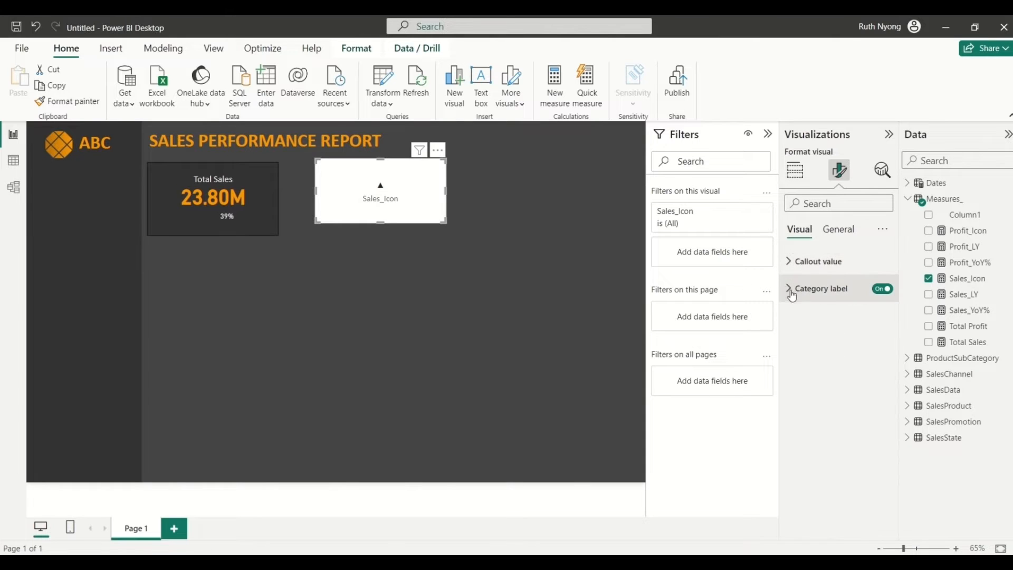
{"action": "left_click", "coordinate": [880, 293]}
{"action": "left_click_drag", "start_coordinate": [446, 222], "coordinate": [413, 207]}
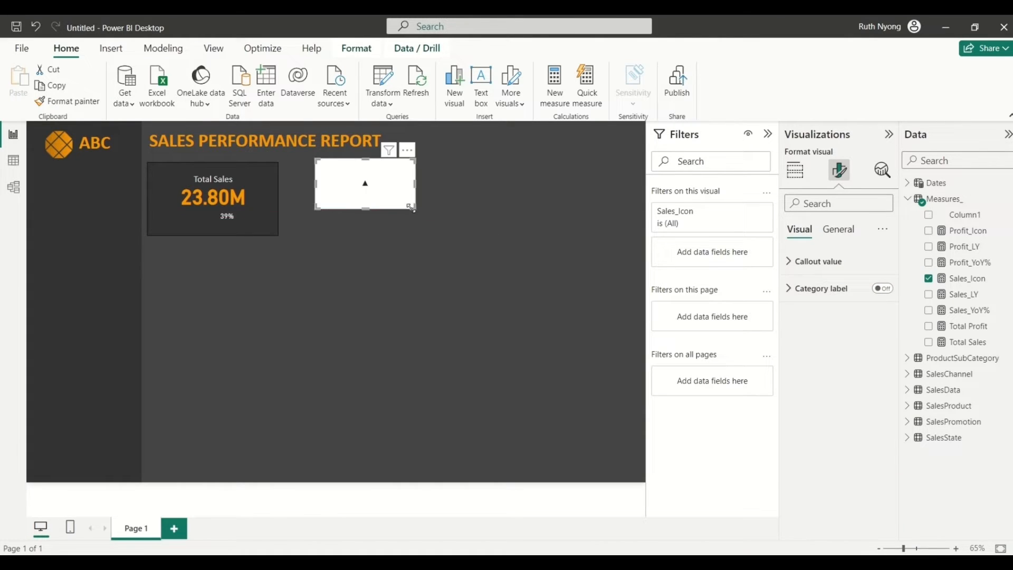
Step: Turn off the Sales_Icon card's background and move the card against the right edge of the Total Sales card
{"action": "left_click", "coordinate": [844, 235]}
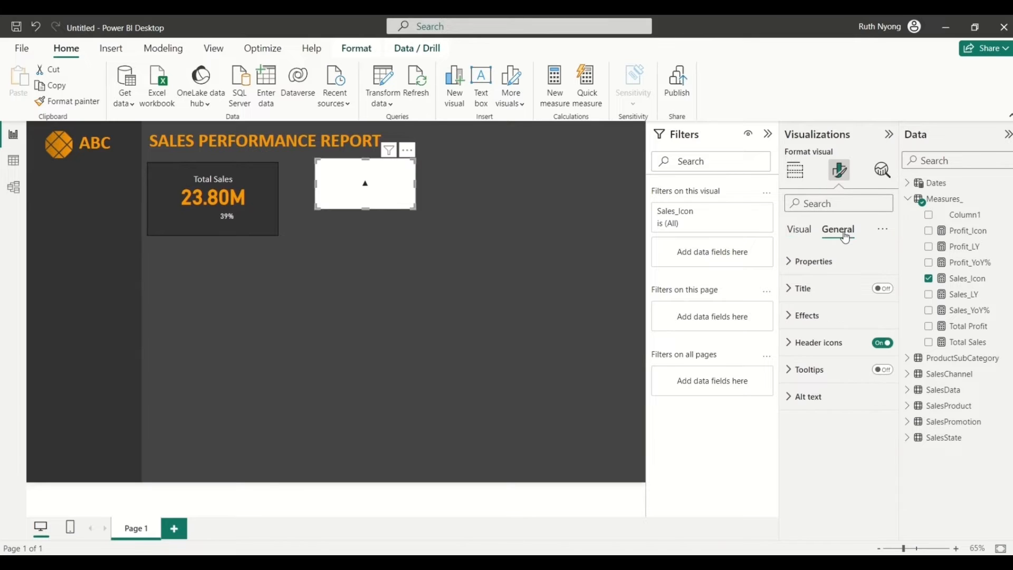
{"action": "left_click", "coordinate": [789, 317]}
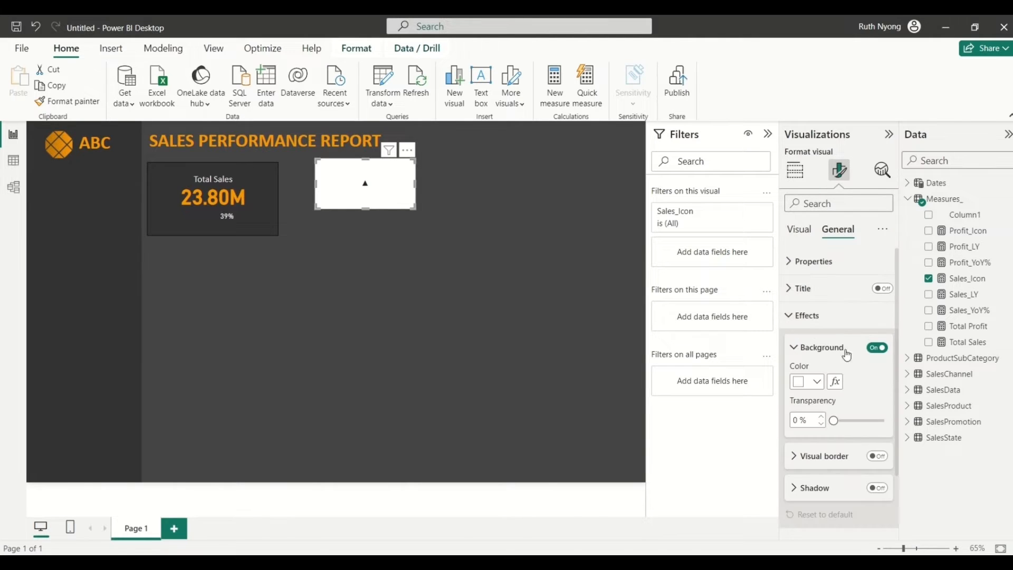
{"action": "left_click", "coordinate": [874, 350]}
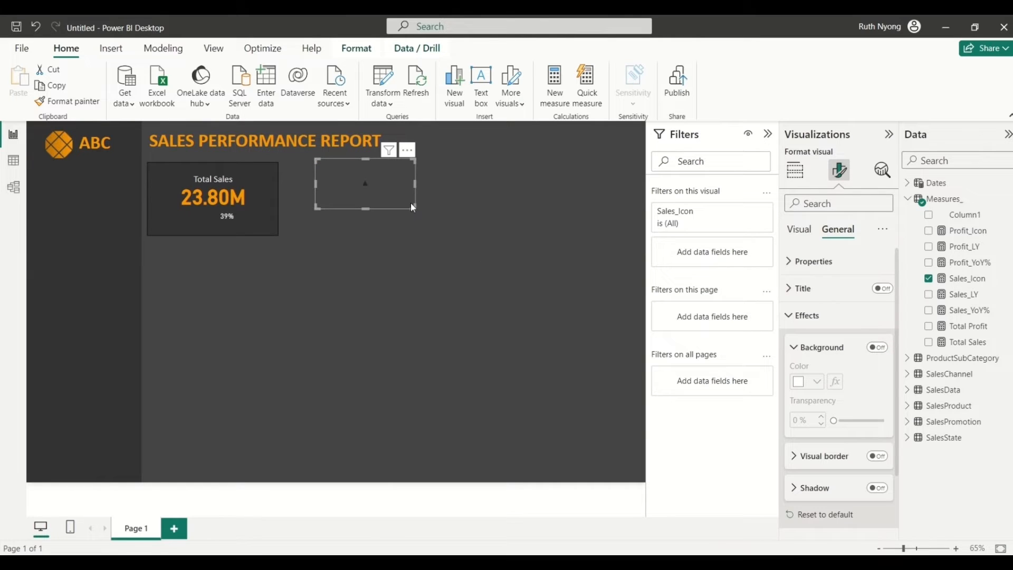
{"action": "left_click_drag", "start_coordinate": [413, 207], "coordinate": [375, 228]}
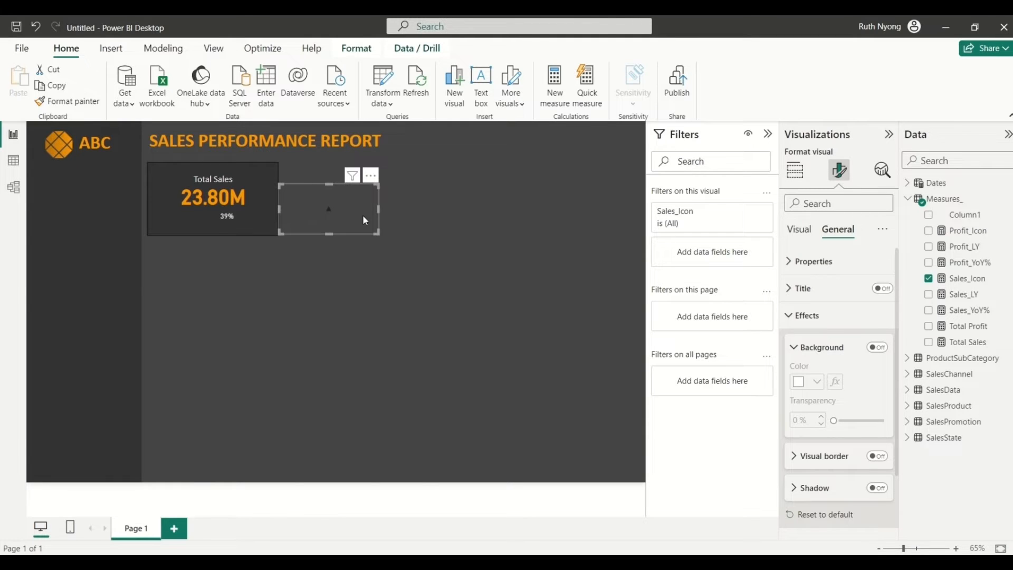
{"action": "left_click", "coordinate": [419, 221]}
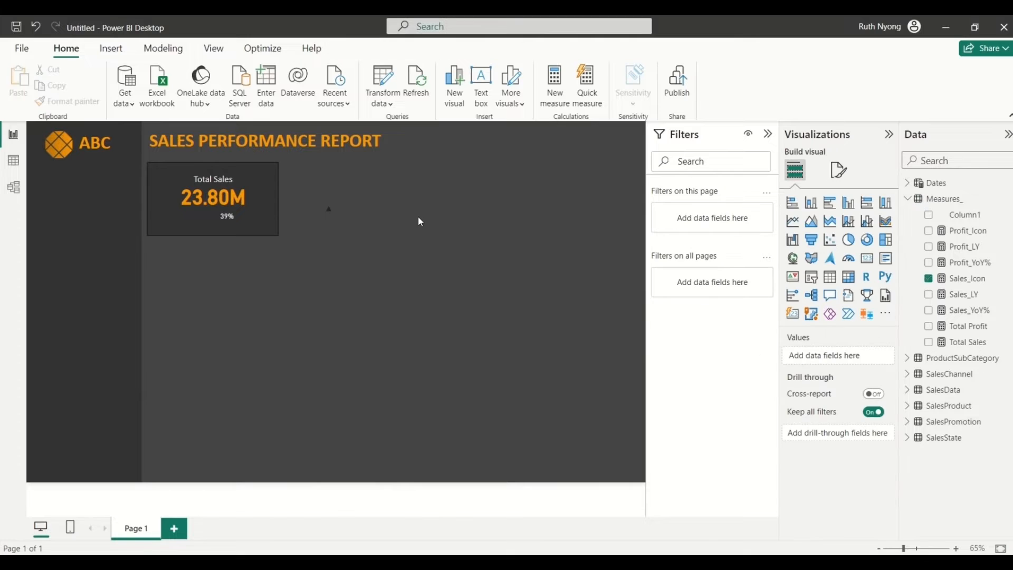
Step: Create a measure in the Measures_ table with the formula Sales_Icon_Color = IF([Sales_YoY%] > 0, "Green", "Red")
{"action": "left_click", "coordinate": [946, 198]}
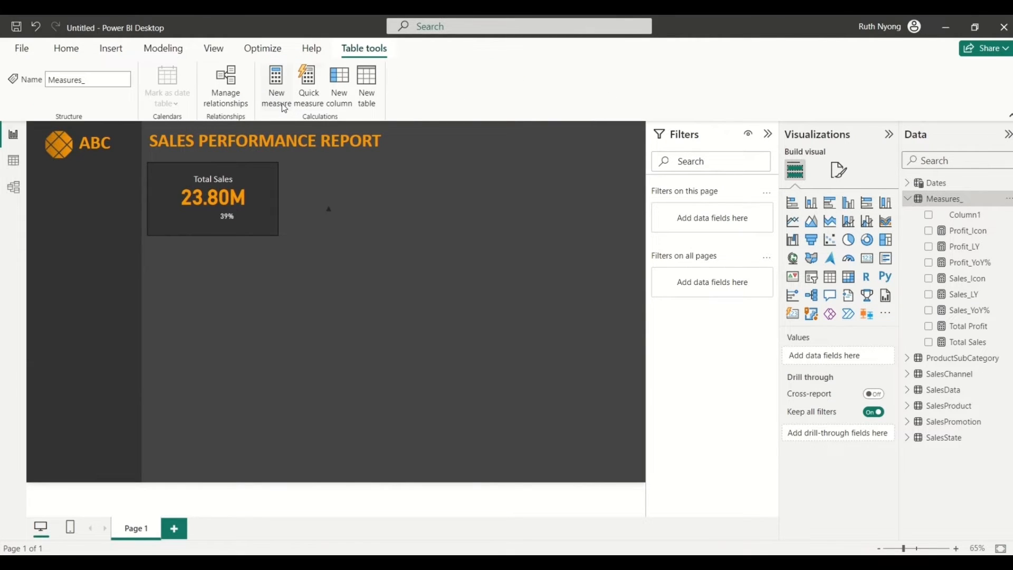
{"action": "left_click", "coordinate": [284, 107]}
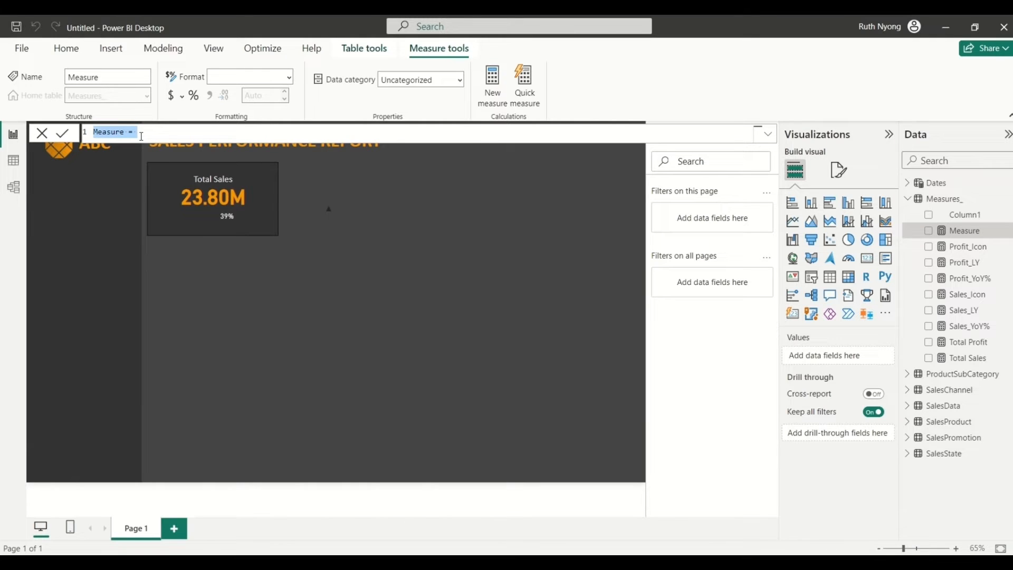
{"action": "type", "text": "Sa"}
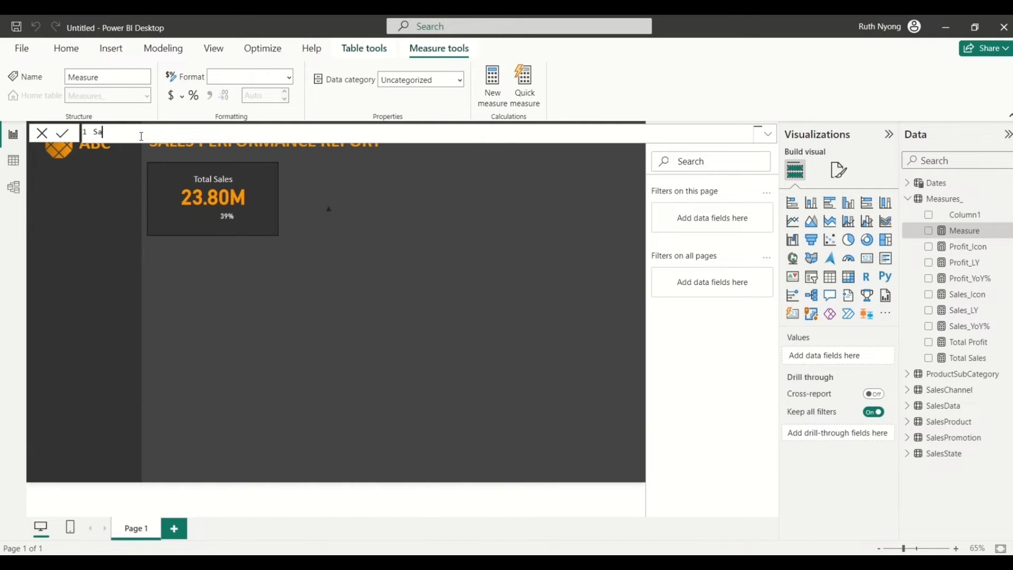
{"action": "type", "text": "les_Icon_Color ="}
{"action": "type", "text": "IF("}
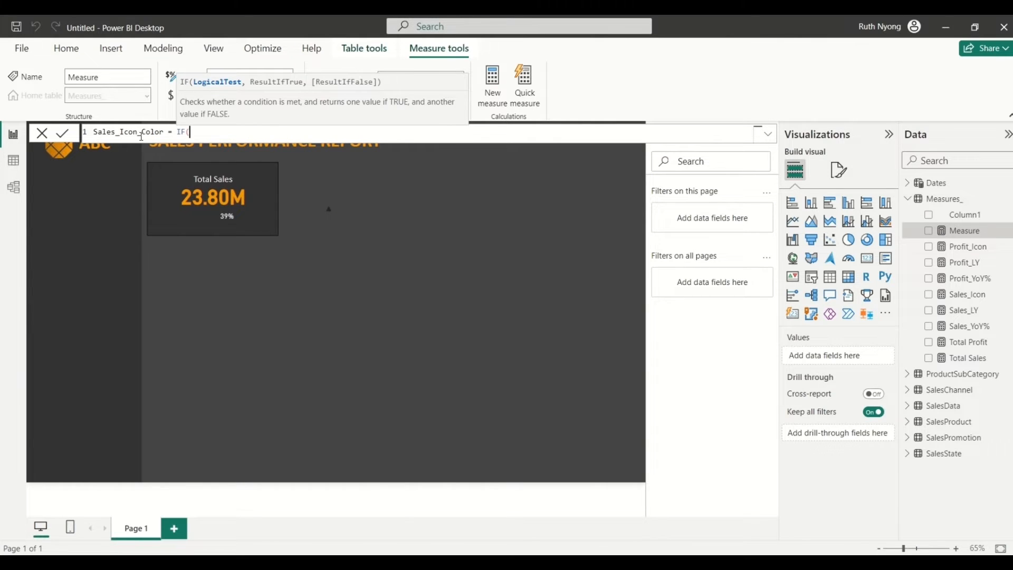
{"action": "type", "text": "SA"}
{"action": "key", "text": "Down"}
{"action": "key", "text": "Down"}
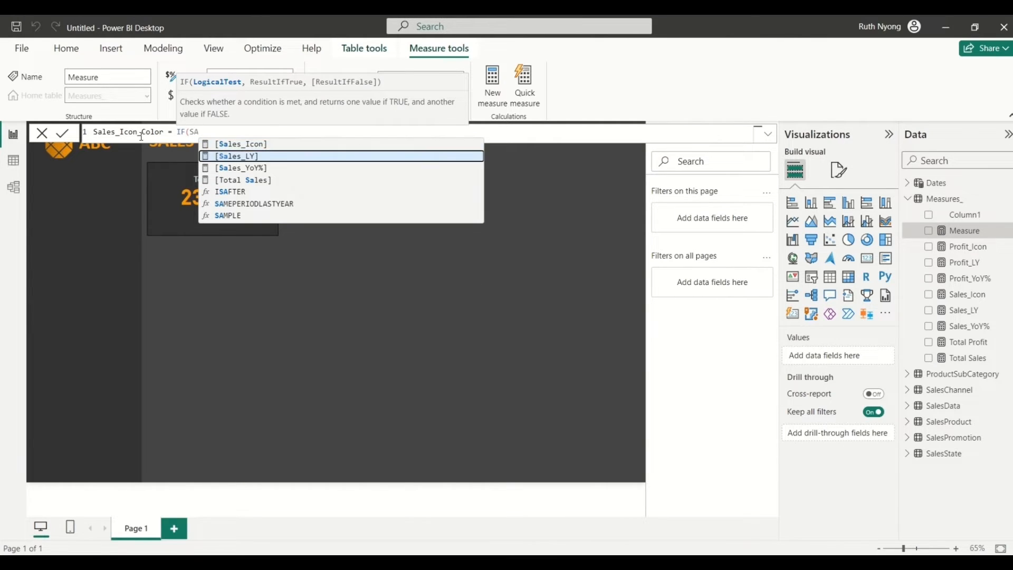
{"action": "key", "text": "Tab"}
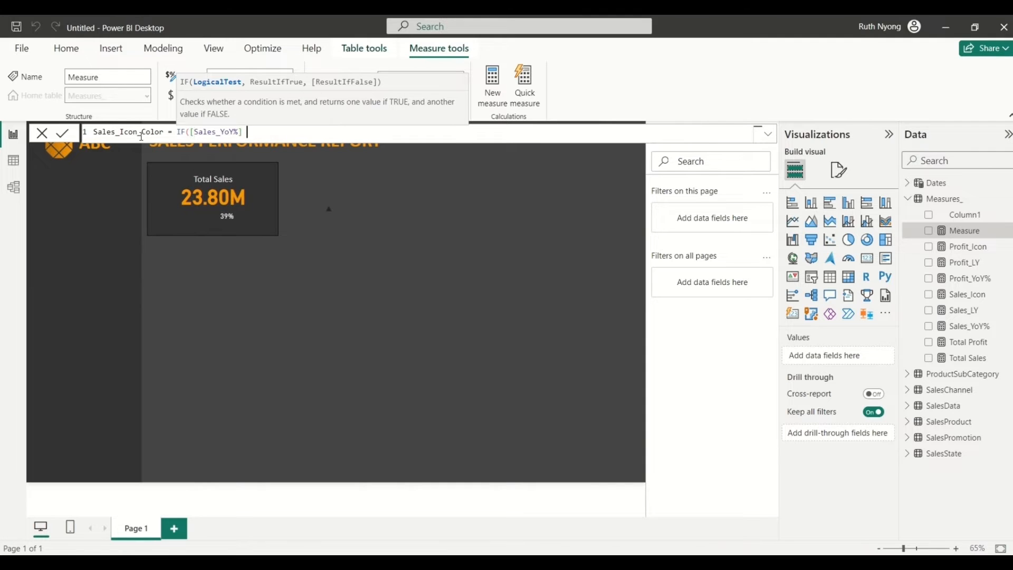
{"action": "type", "text": "> 0, \"Green\""}
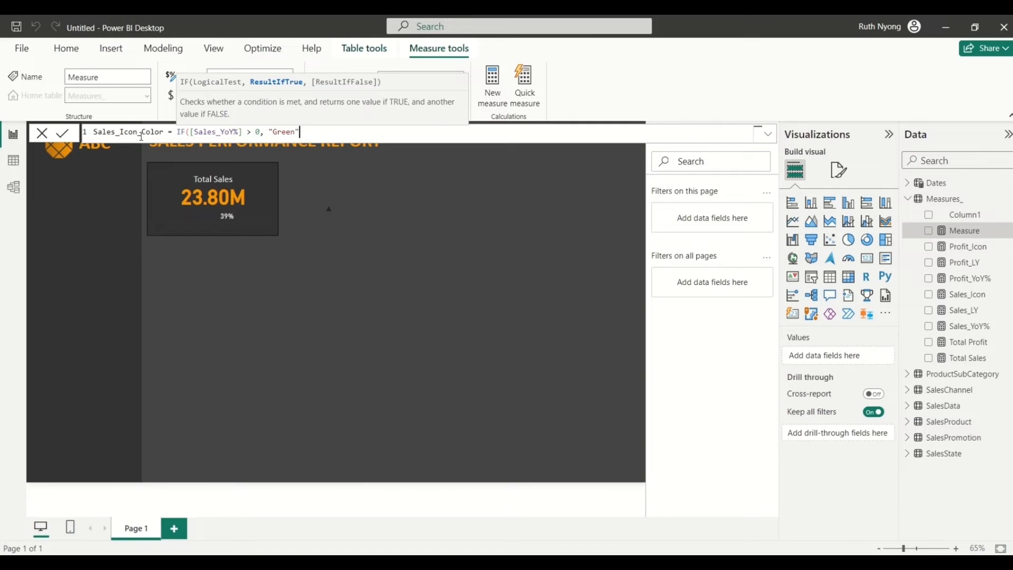
{"action": "type", "text": ", \"Red\""}
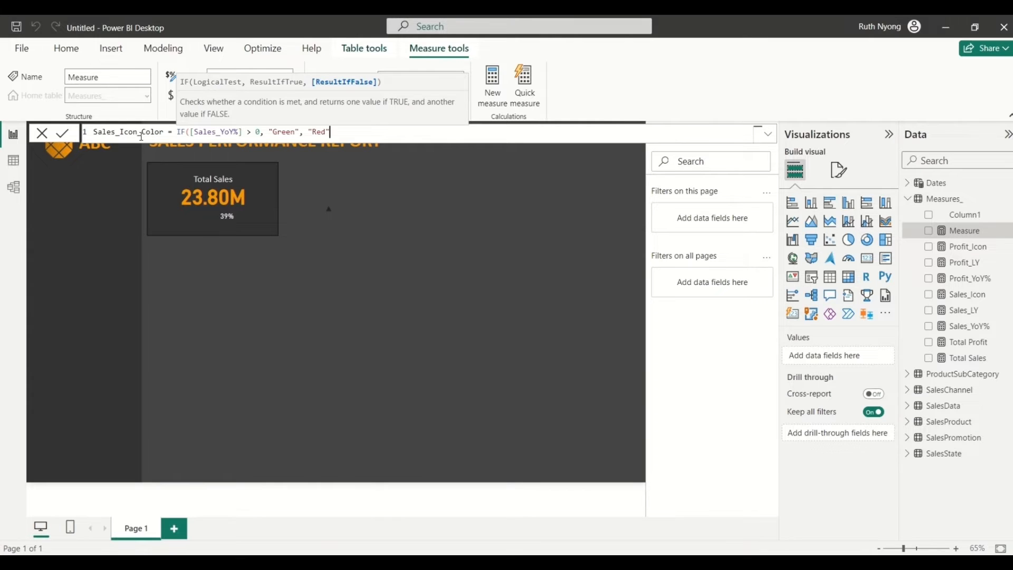
{"action": "type", "text": ")"}
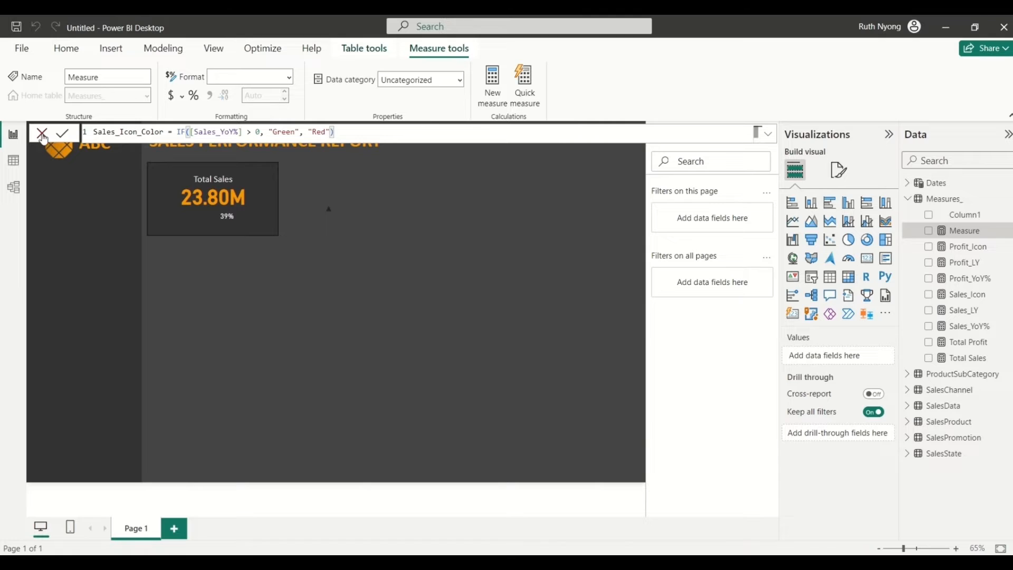
Step: Copy the whole Sales_Icon_Color formula and commit the measure
{"action": "left_click_drag", "start_coordinate": [335, 131], "coordinate": [89, 130]}
{"action": "key", "text": "ctrl+c"}
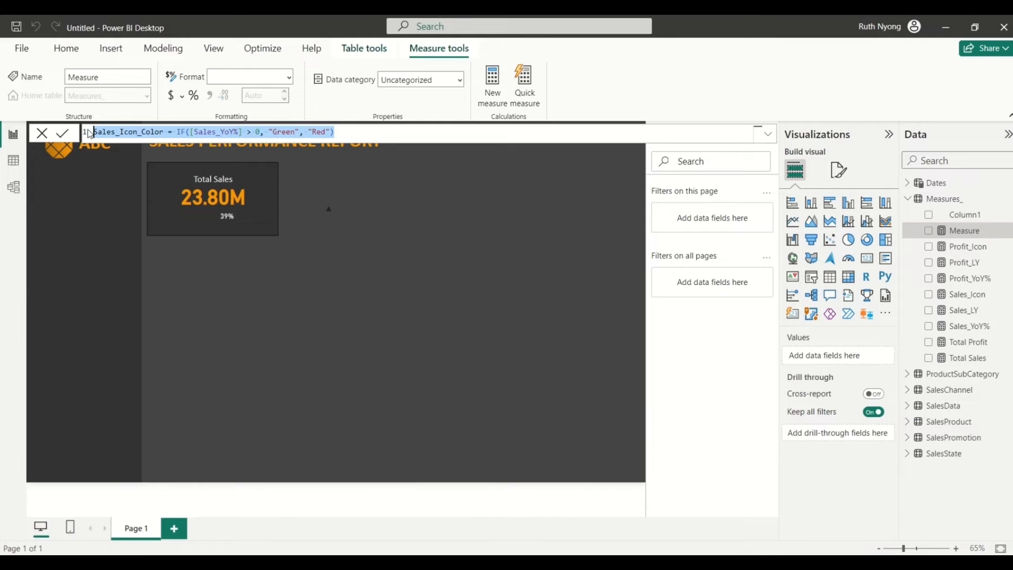
{"action": "left_click", "coordinate": [373, 132]}
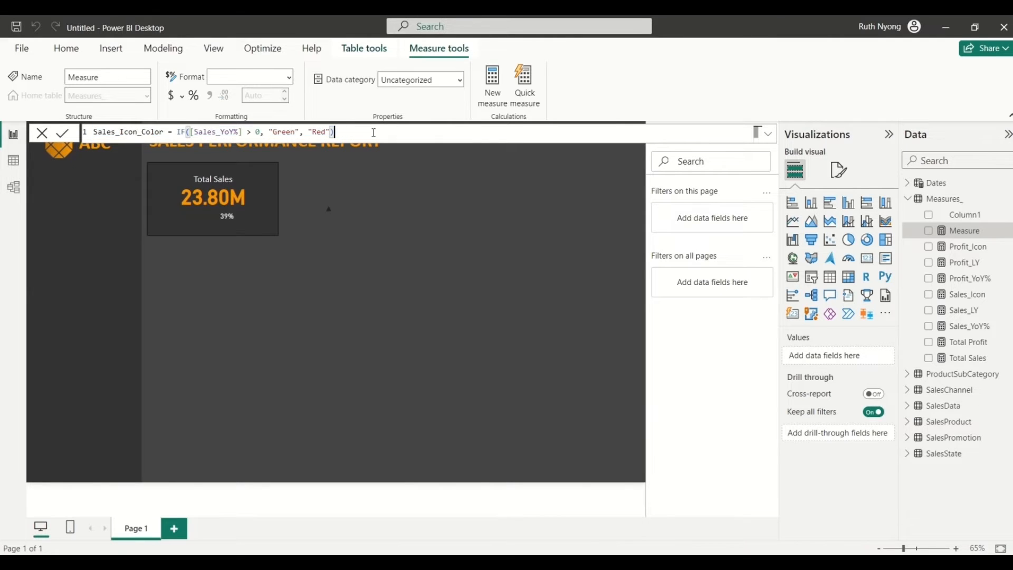
{"action": "key", "text": "Return"}
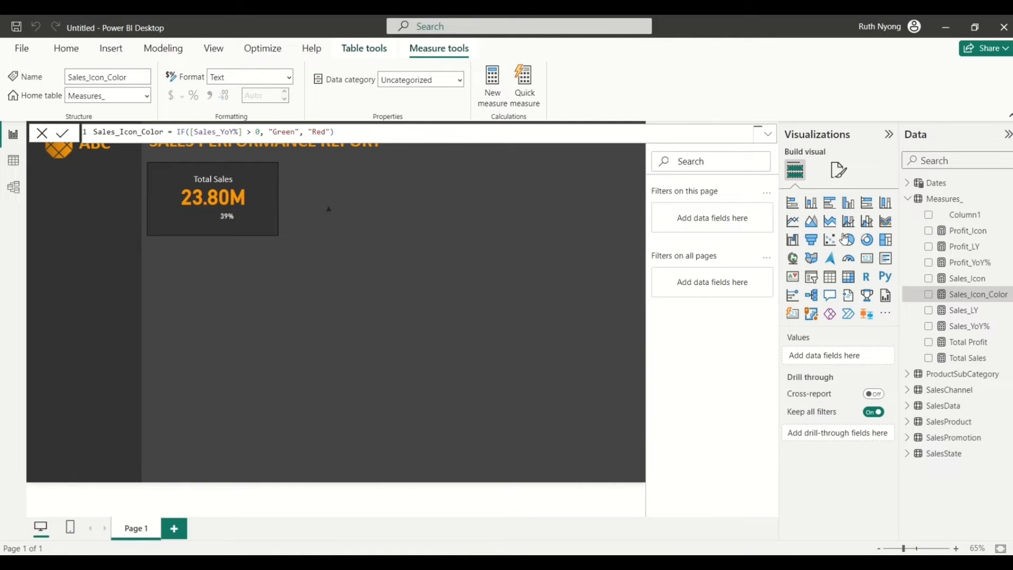
Step: Create a measure in the Measures_ table from the copied Sales_Icon_Color formula and rename it Profit_Icon_Color
{"action": "left_click", "coordinate": [958, 203]}
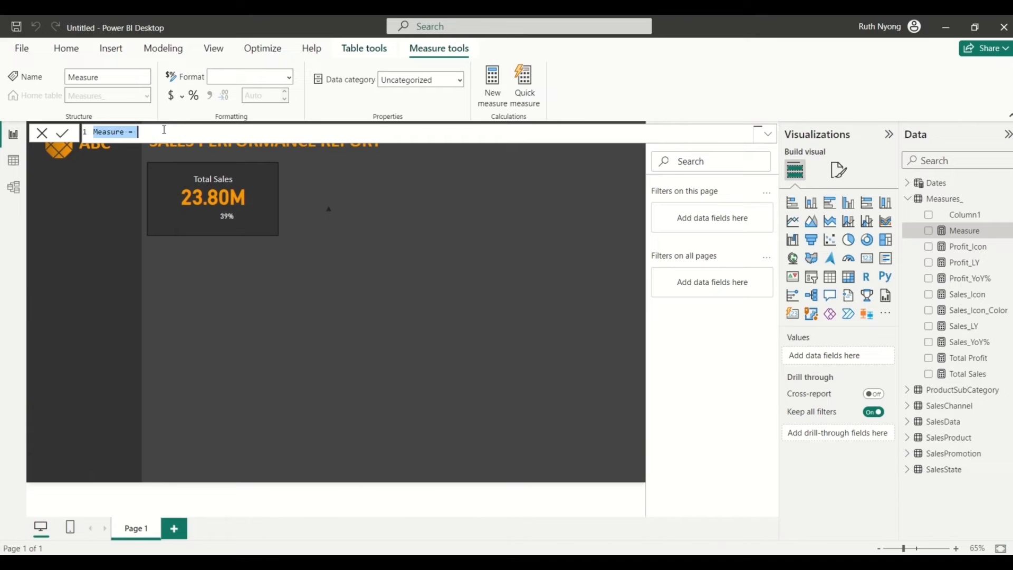
{"action": "key", "text": "ctrl+v"}
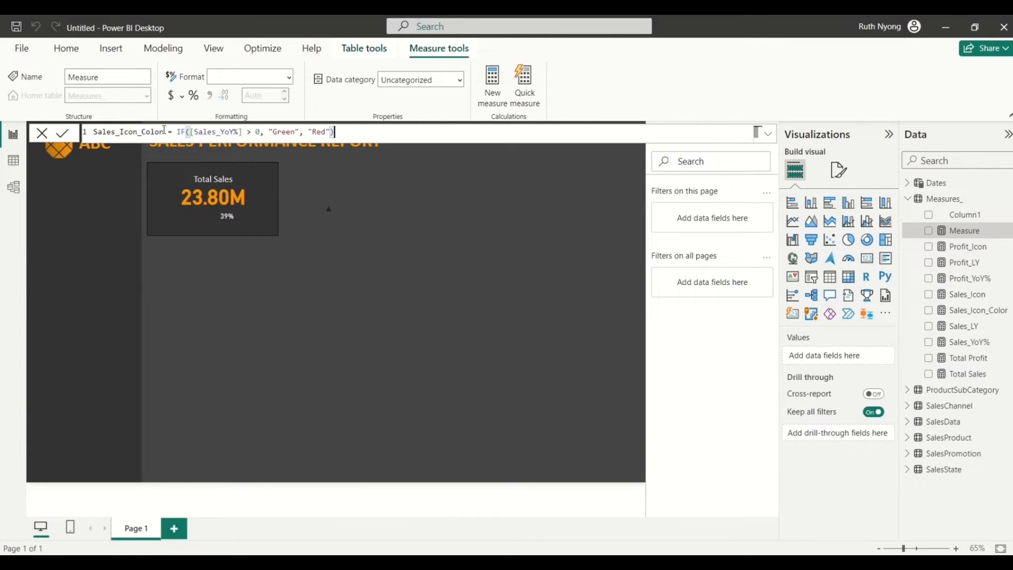
{"action": "double_click", "coordinate": [114, 135]}
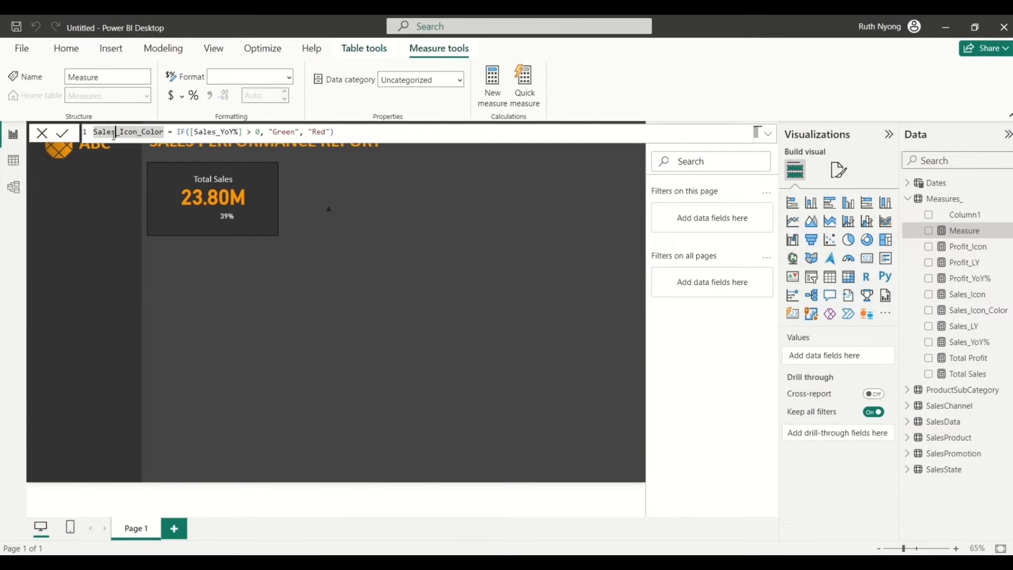
{"action": "left_click", "coordinate": [113, 136]}
{"action": "key", "text": "BackSpace"}
{"action": "key", "text": "BackSpace"}
{"action": "key", "text": "BackSpace"}
{"action": "key", "text": "BackSpace"}
{"action": "key", "text": "BackSpace"}
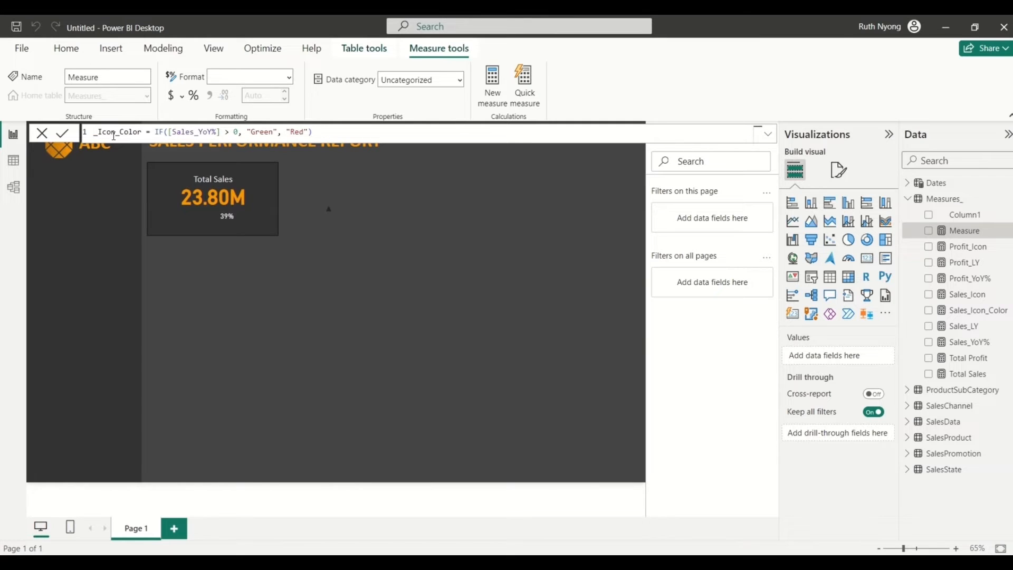
{"action": "type", "text": "Profit"}
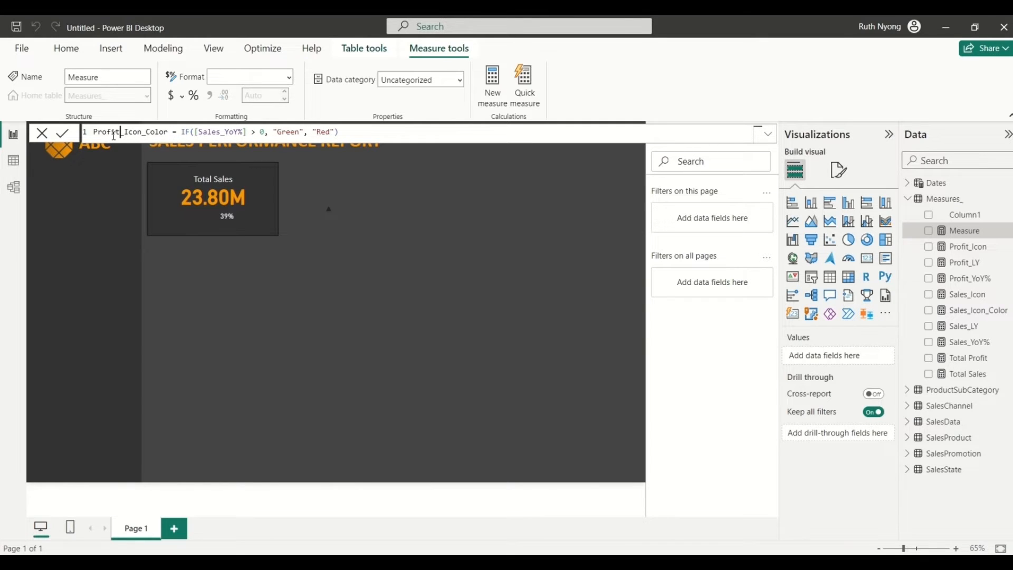
Step: Replace the tested measure so the formula reads Profit_Icon_Color = IF([Profit_YoY%] > 0, "Green", "Red") and commit it
{"action": "left_click", "coordinate": [243, 133]}
{"action": "key", "text": "BackSpace"}
{"action": "key", "text": "BackSpace"}
{"action": "key", "text": "BackSpace"}
{"action": "key", "text": "BackSpace"}
{"action": "key", "text": "BackSpace"}
{"action": "key", "text": "BackSpace"}
{"action": "key", "text": "BackSpace"}
{"action": "key", "text": "BackSpace"}
{"action": "key", "text": "BackSpace"}
{"action": "key", "text": "BackSpace"}
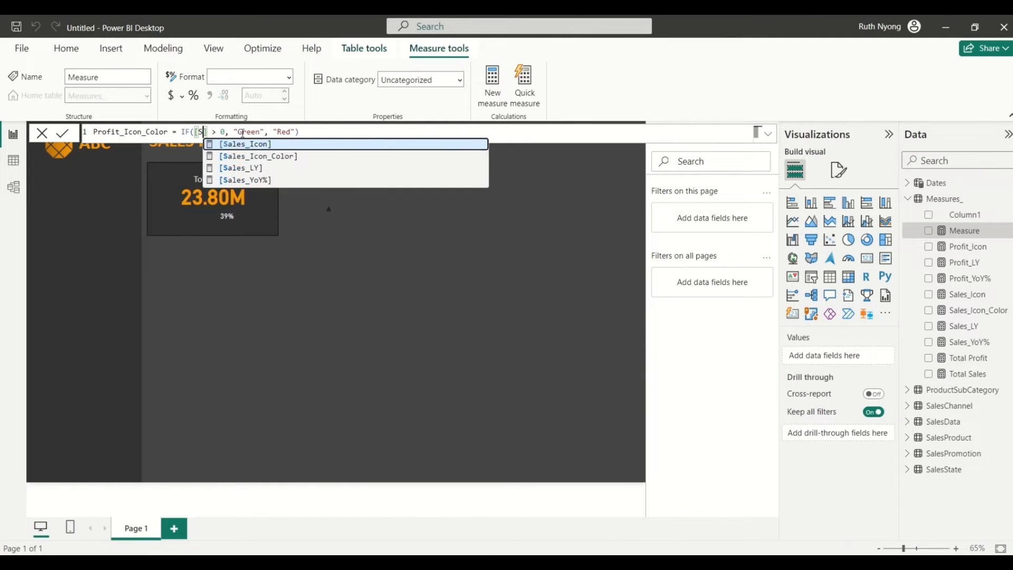
{"action": "key", "text": "BackSpace"}
{"action": "key", "text": "Down"}
{"action": "key", "text": "Down"}
{"action": "key", "text": "Down"}
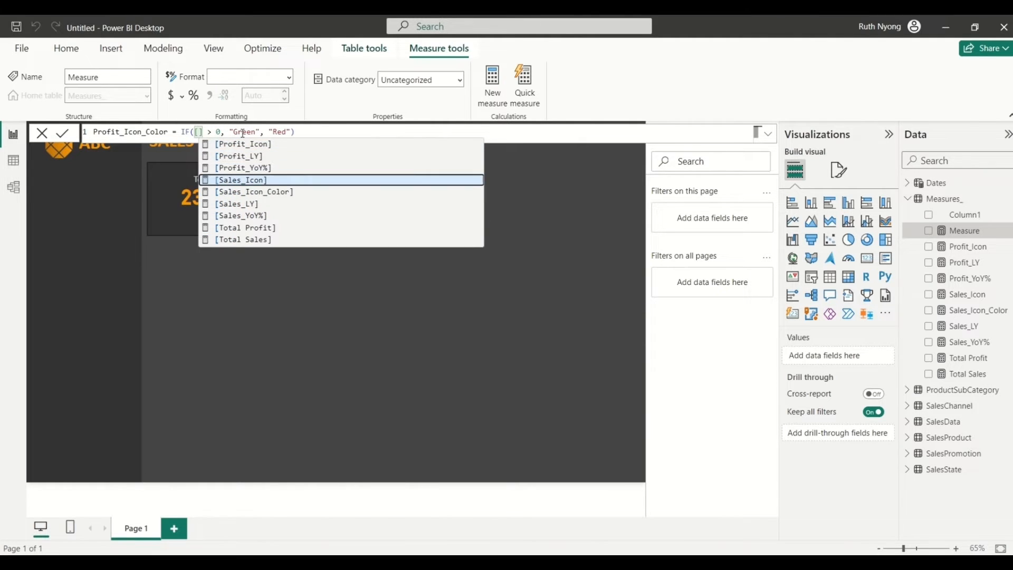
{"action": "key", "text": "Up"}
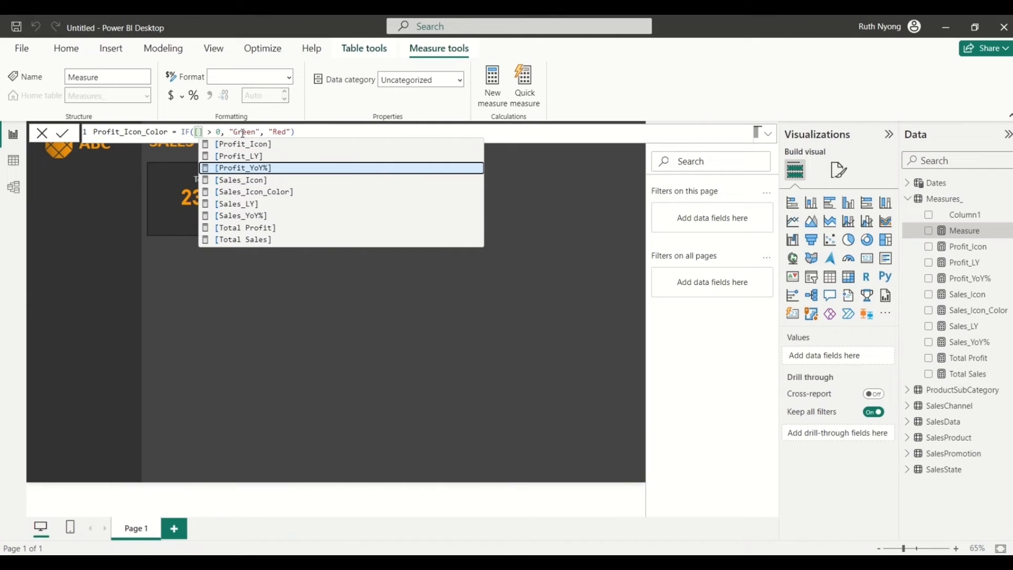
{"action": "key", "text": "Tab"}
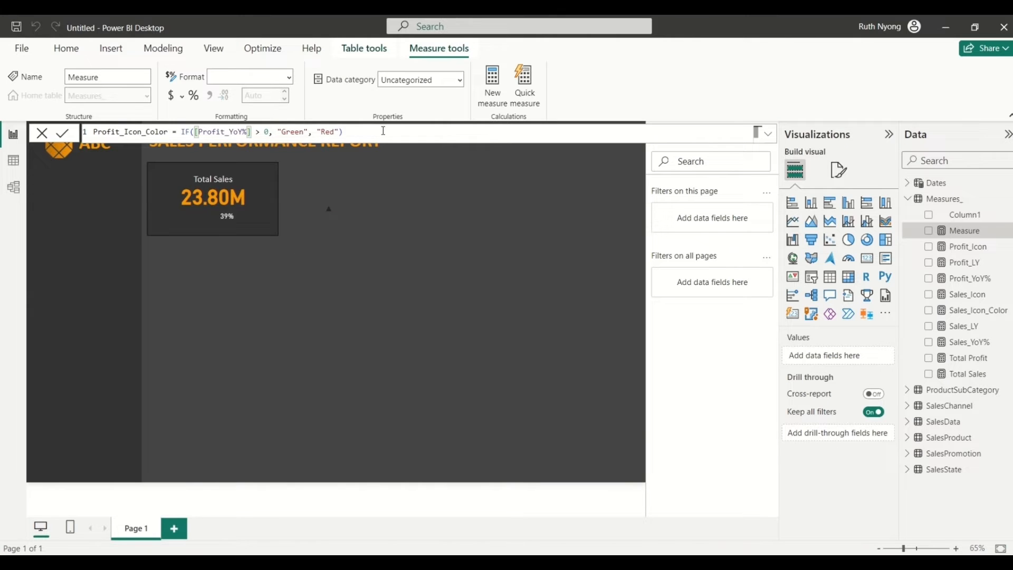
{"action": "key", "text": "End"}
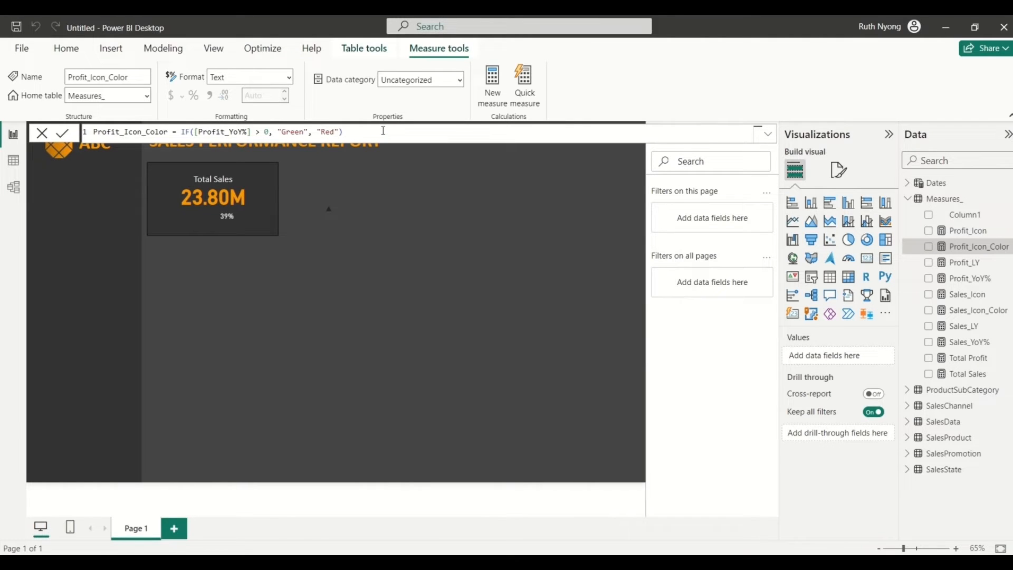
Step: Move the Sales_Icon card so that it slightly overlaps the right edge of the Total Sales card
{"action": "left_click", "coordinate": [427, 209]}
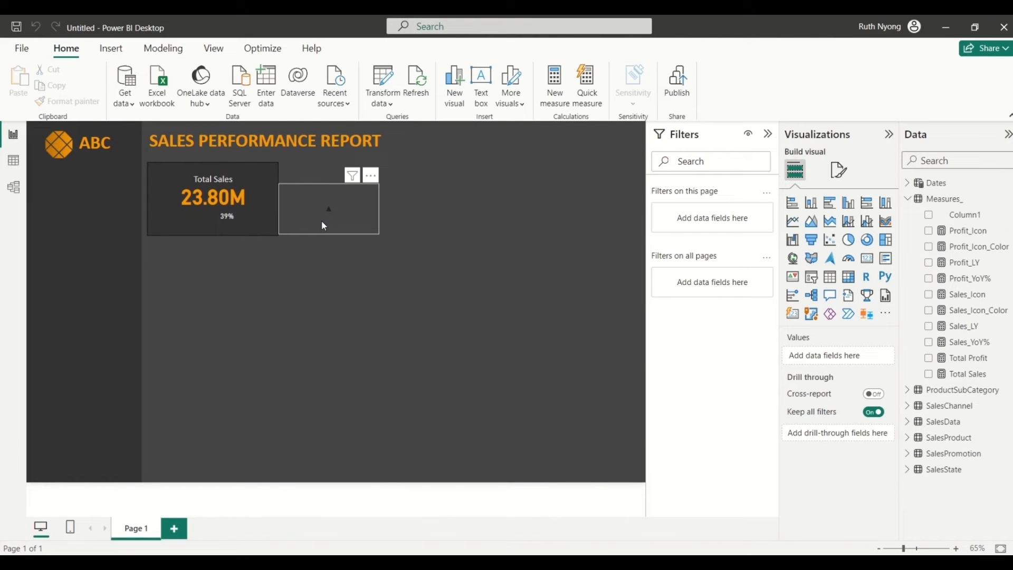
{"action": "left_click_drag", "start_coordinate": [322, 222], "coordinate": [396, 215]}
{"action": "left_click_drag", "start_coordinate": [310, 183], "coordinate": [285, 199]}
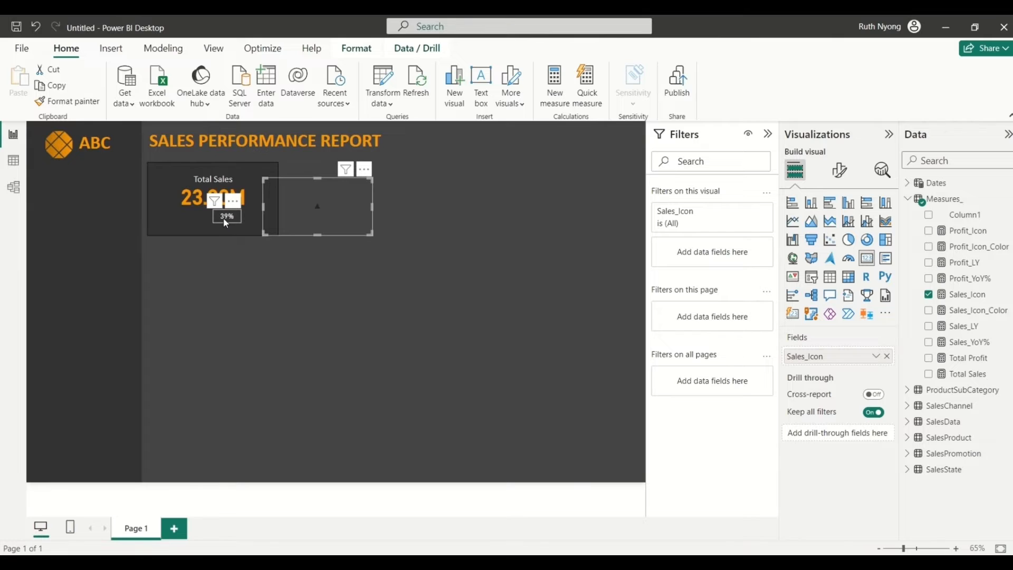
{"action": "mouse_move", "coordinate": [291, 204]}
{"action": "left_mouse_down"}
{"action": "mouse_move", "coordinate": [282, 204]}
{"action": "mouse_move", "coordinate": [291, 206]}
{"action": "left_mouse_up"}
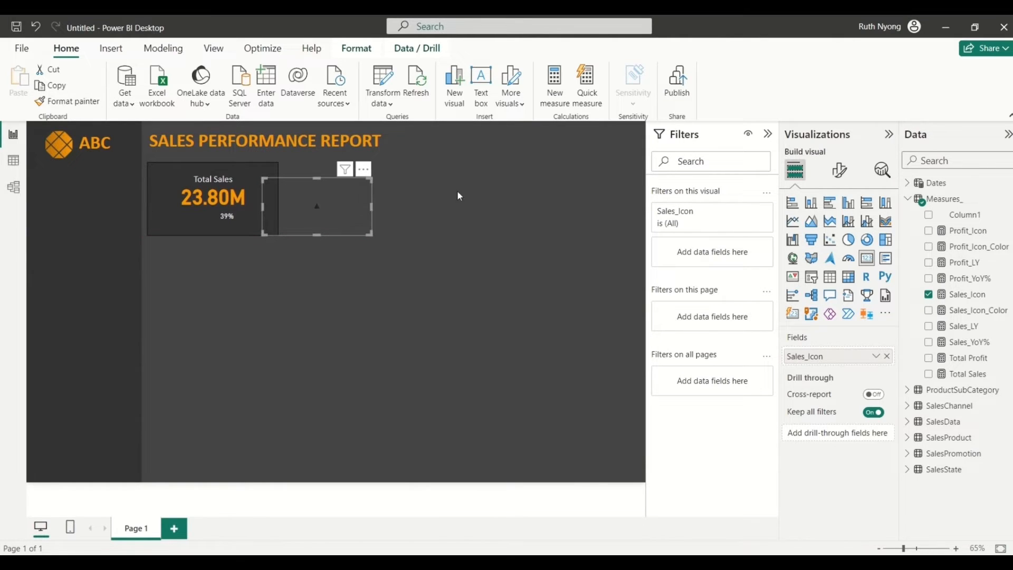
Step: Set up conditional formatting for the Sales_Icon card's callout value color, using the Rules style based on Sales_Icon_Color
{"action": "left_click", "coordinate": [838, 170]}
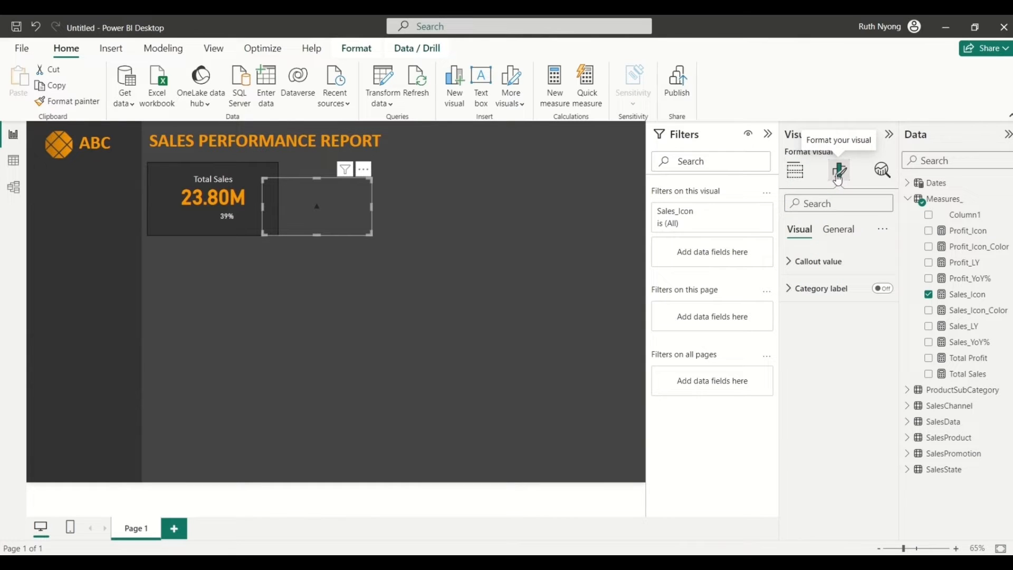
{"action": "left_click", "coordinate": [797, 262]}
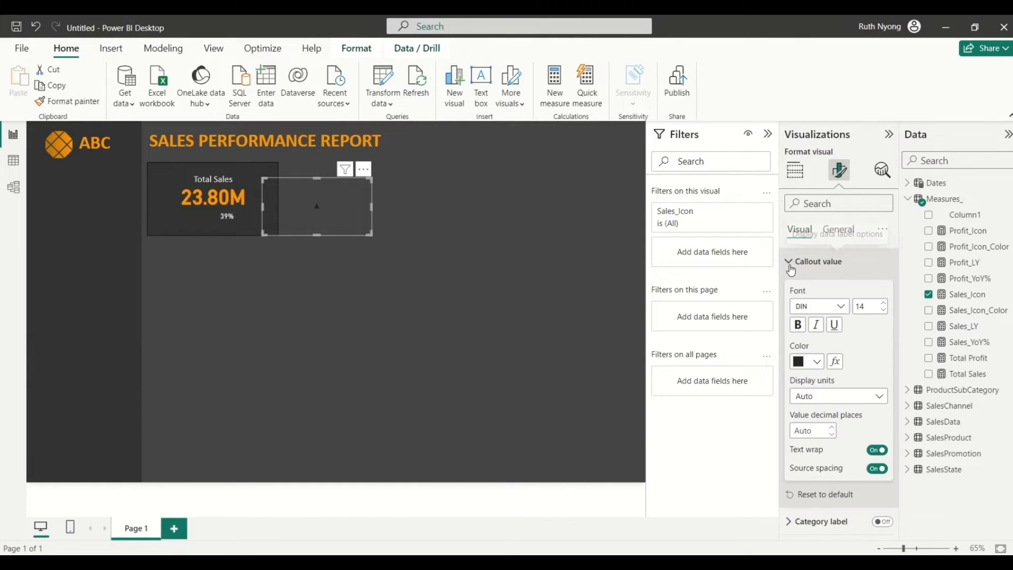
{"action": "left_click", "coordinate": [834, 364]}
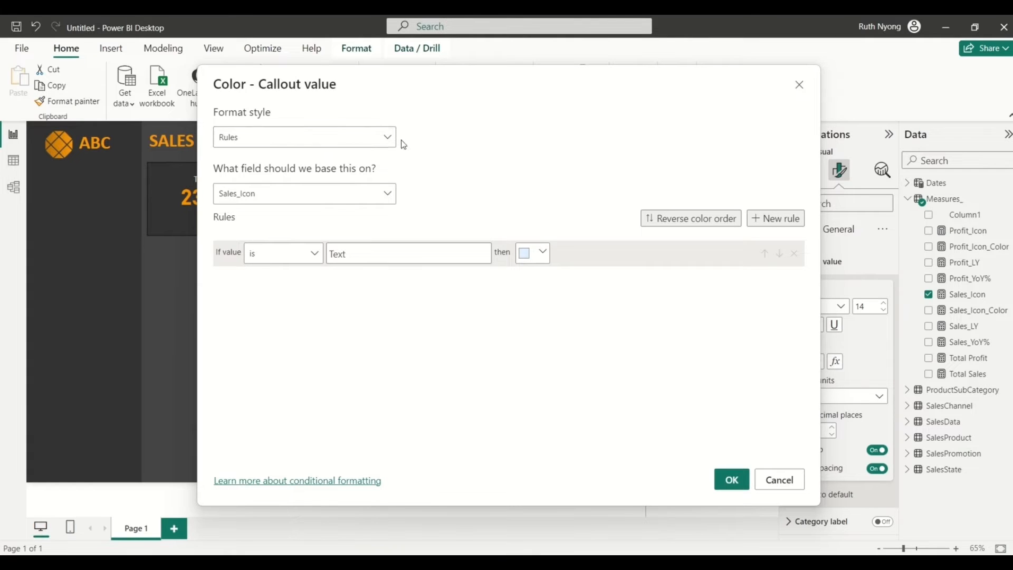
{"action": "left_click", "coordinate": [387, 138]}
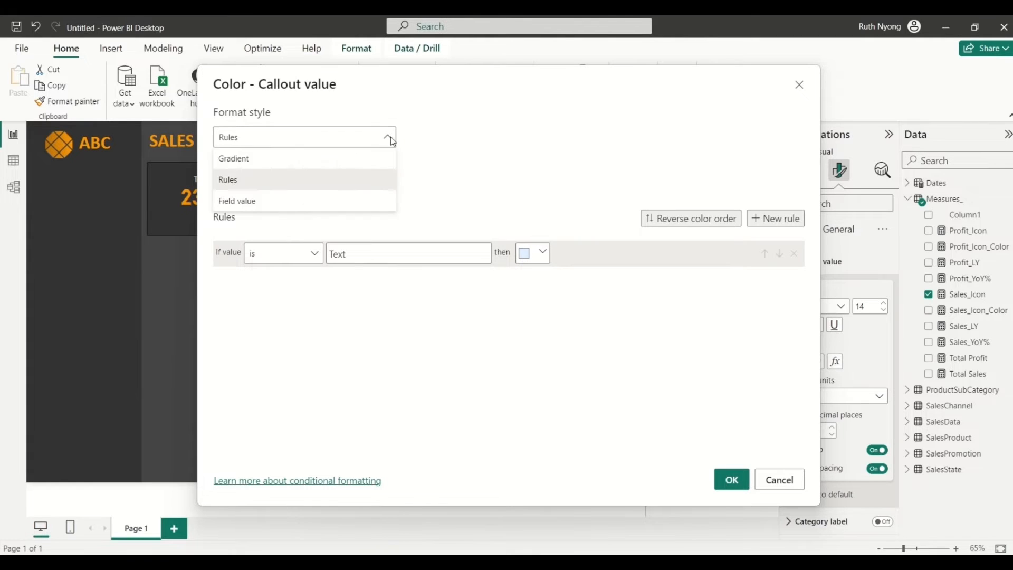
{"action": "left_click", "coordinate": [328, 184]}
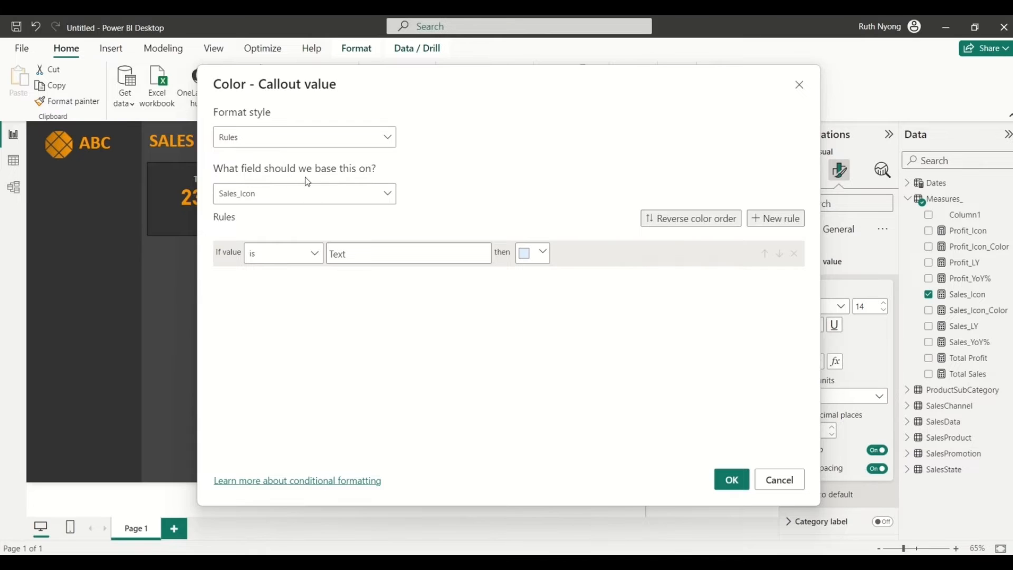
{"action": "left_click", "coordinate": [385, 199]}
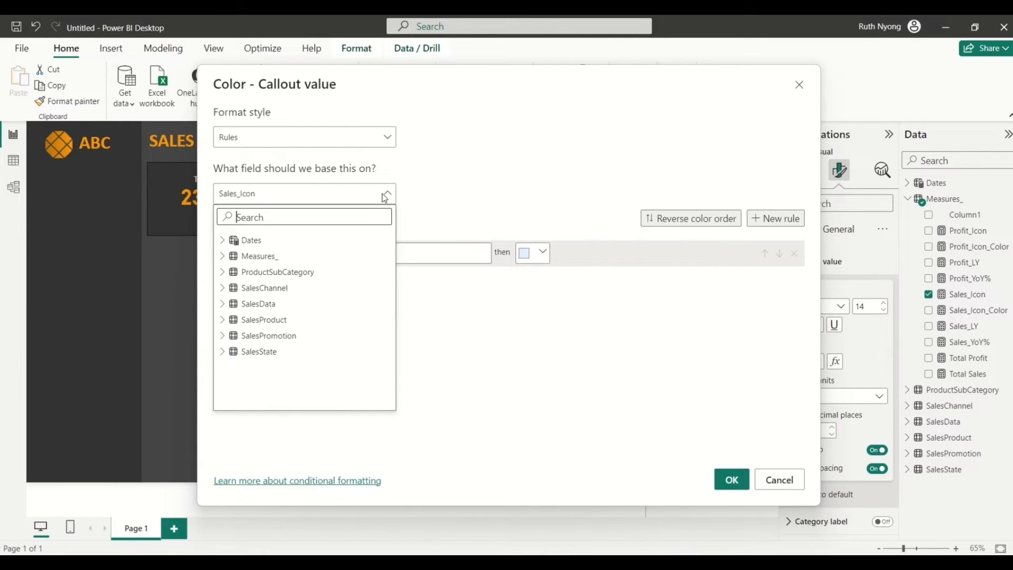
{"action": "left_click", "coordinate": [226, 257]}
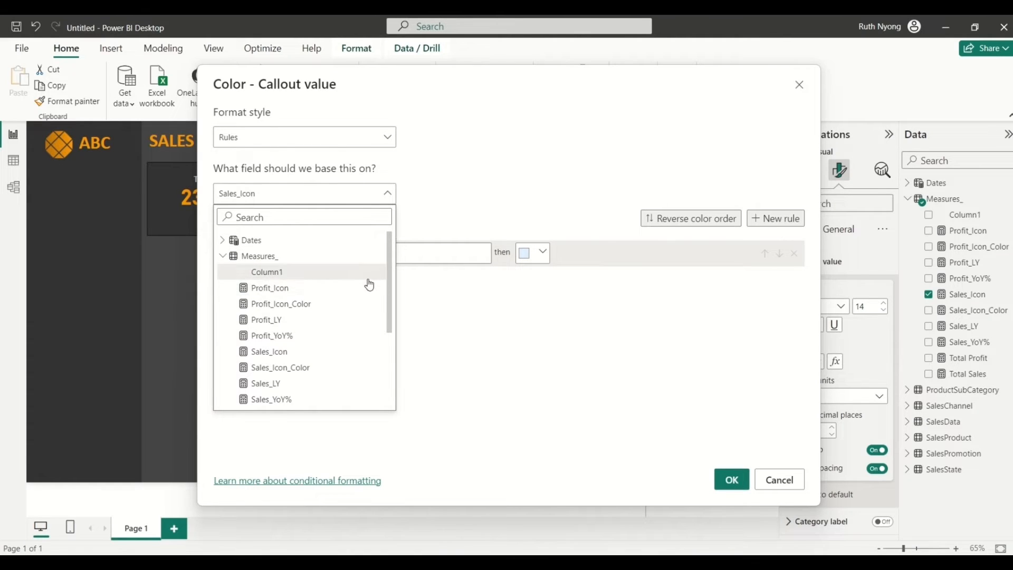
{"action": "left_click", "coordinate": [269, 367]}
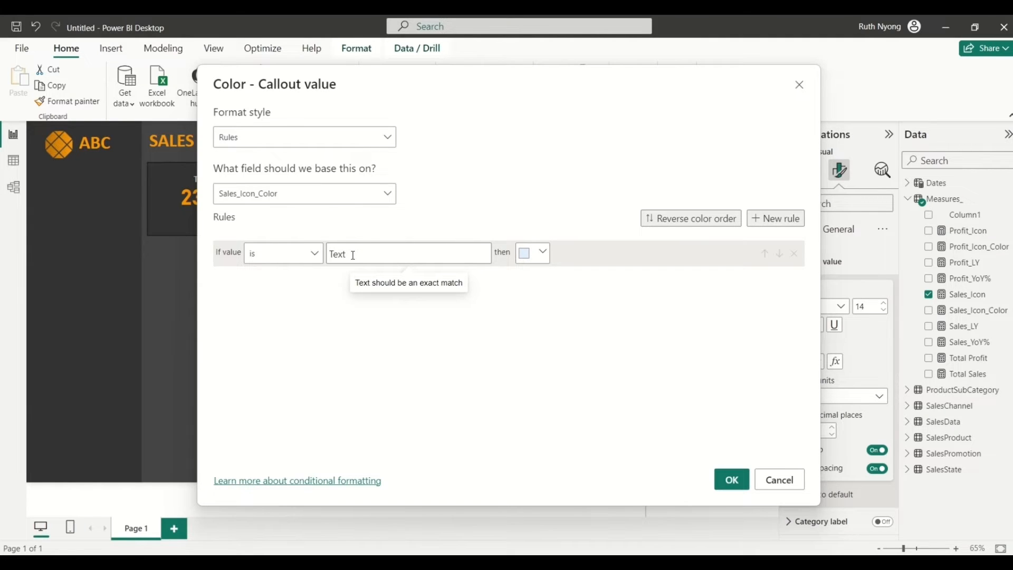
Step: Define the first color rule so that a value that is "Green" gets a custom dark green
{"action": "type", "text": "Green"}
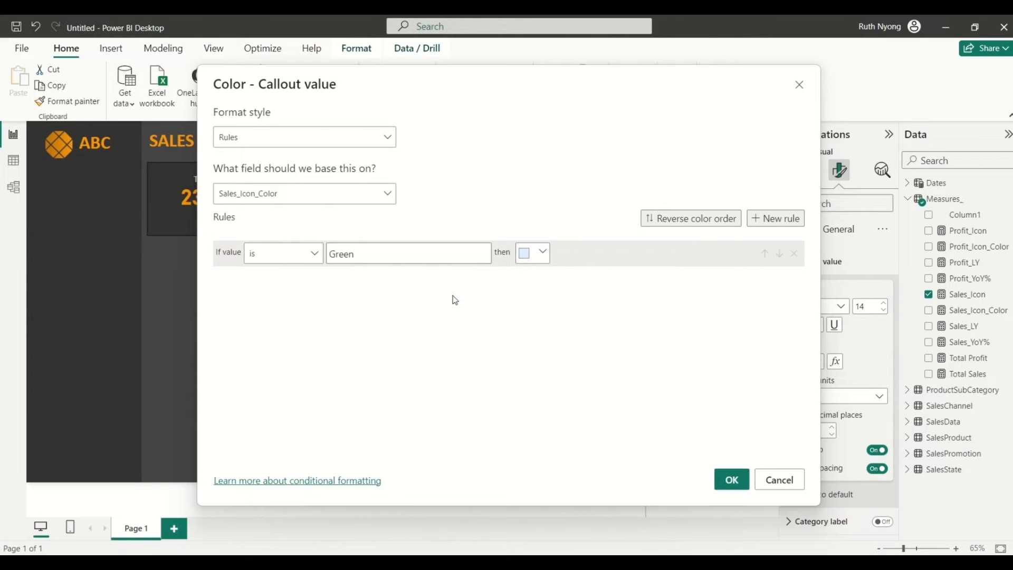
{"action": "left_click", "coordinate": [544, 255]}
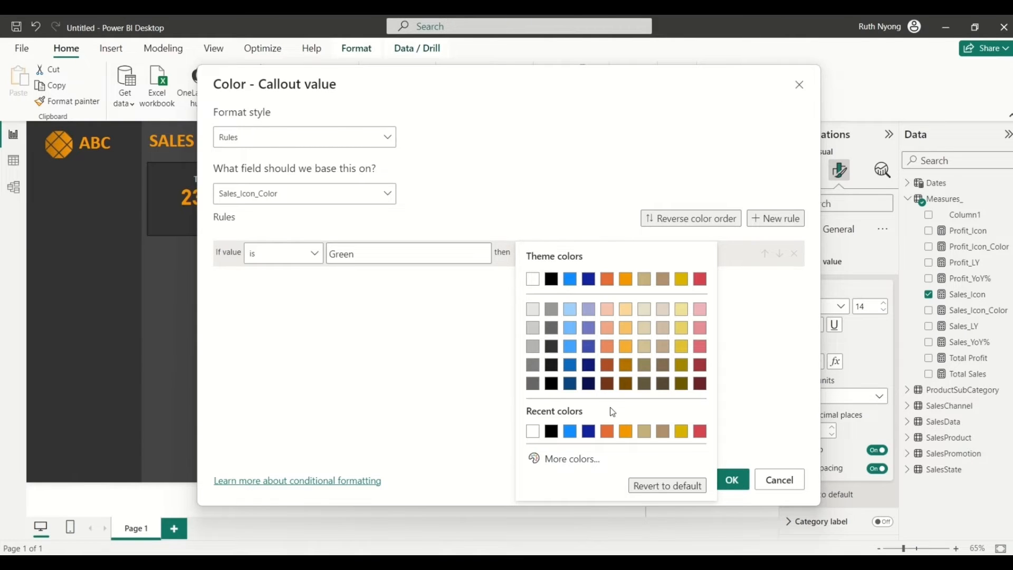
{"action": "left_click", "coordinate": [568, 466]}
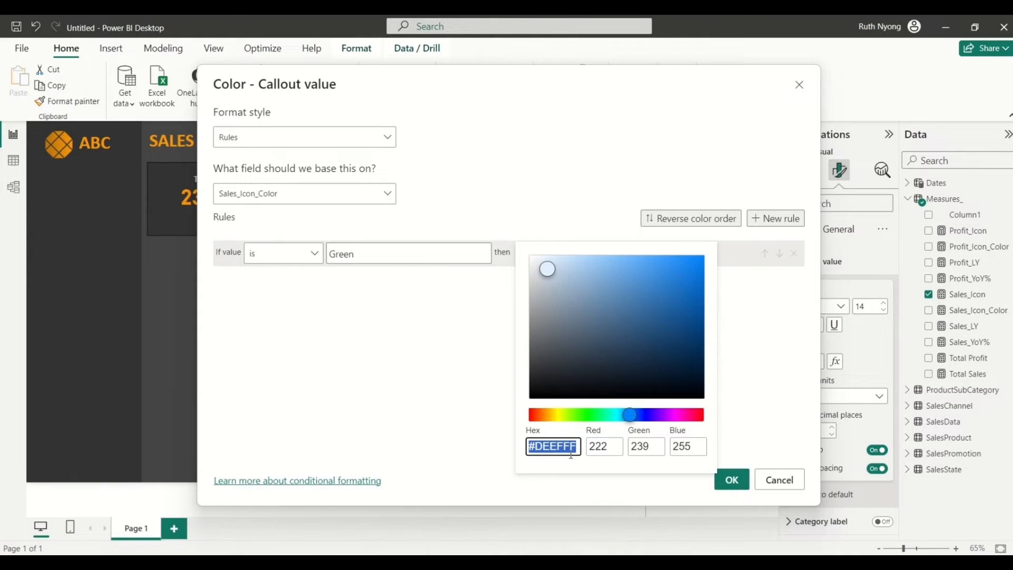
{"action": "left_click", "coordinate": [589, 415]}
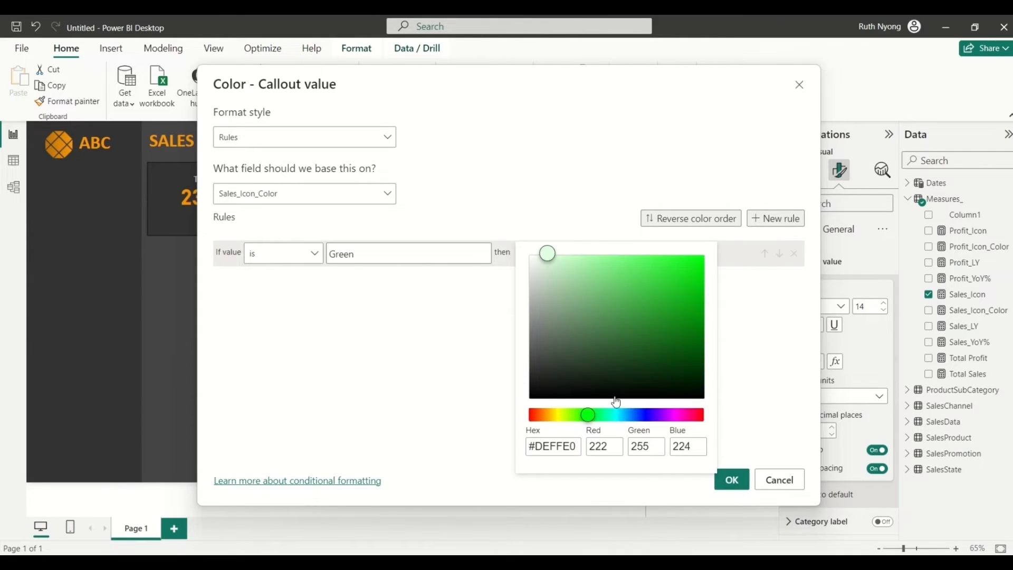
{"action": "left_click", "coordinate": [689, 315]}
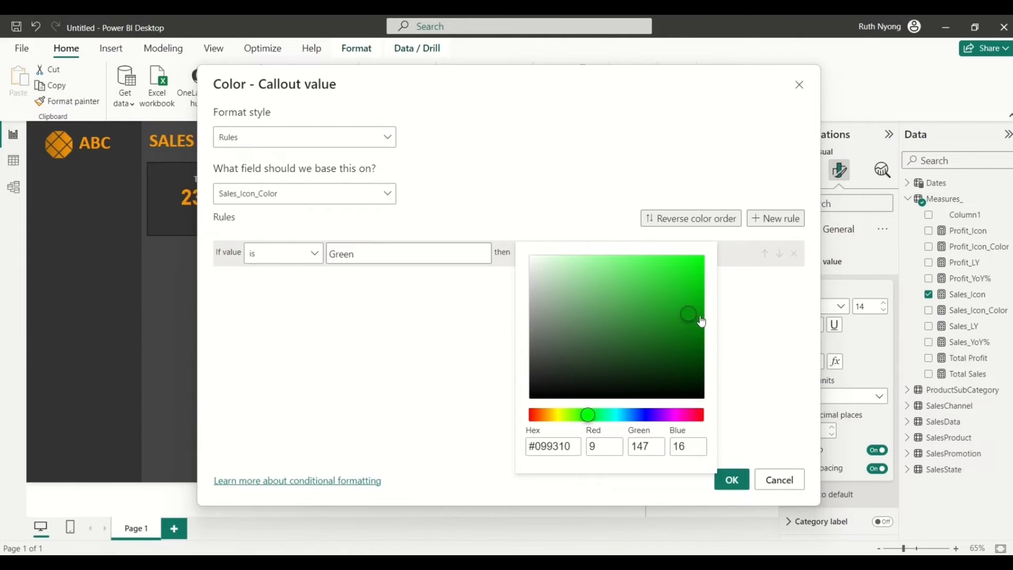
{"action": "left_click", "coordinate": [700, 315]}
{"action": "left_click", "coordinate": [734, 323]}
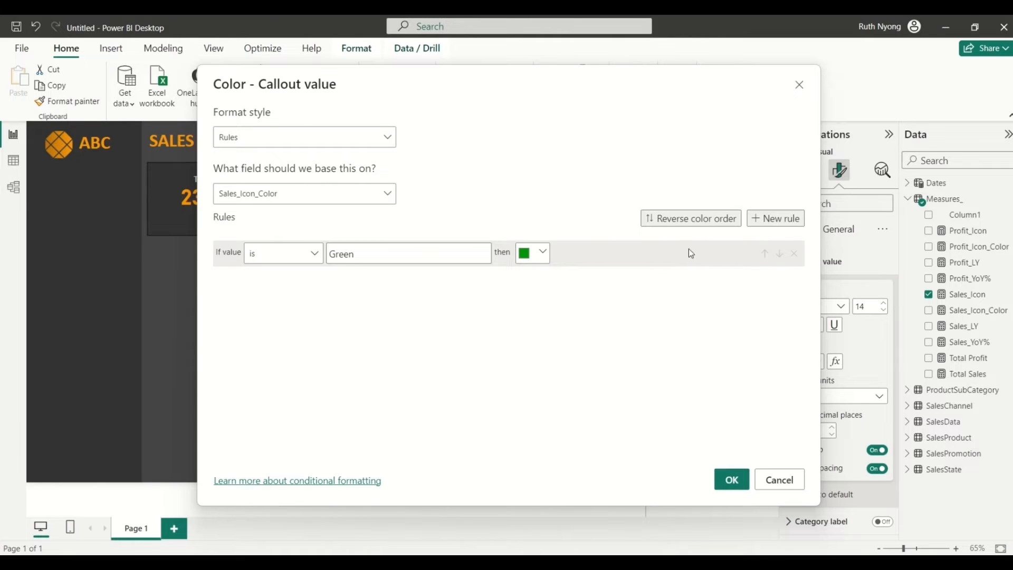
Step: Add a second rule giving the value "Red" the red theme color, and apply the conditional formatting
{"action": "left_click", "coordinate": [761, 227]}
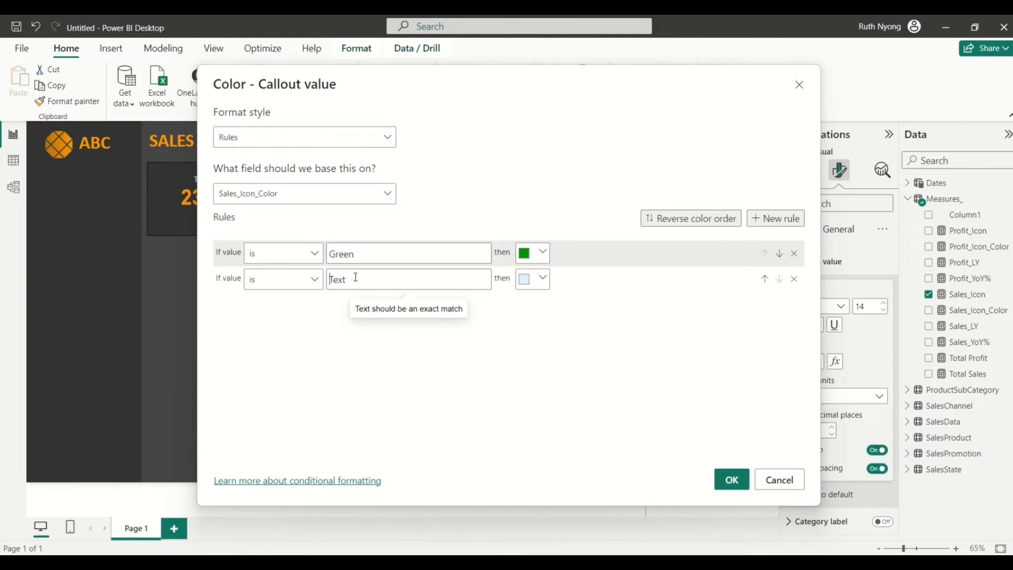
{"action": "type", "text": "Red"}
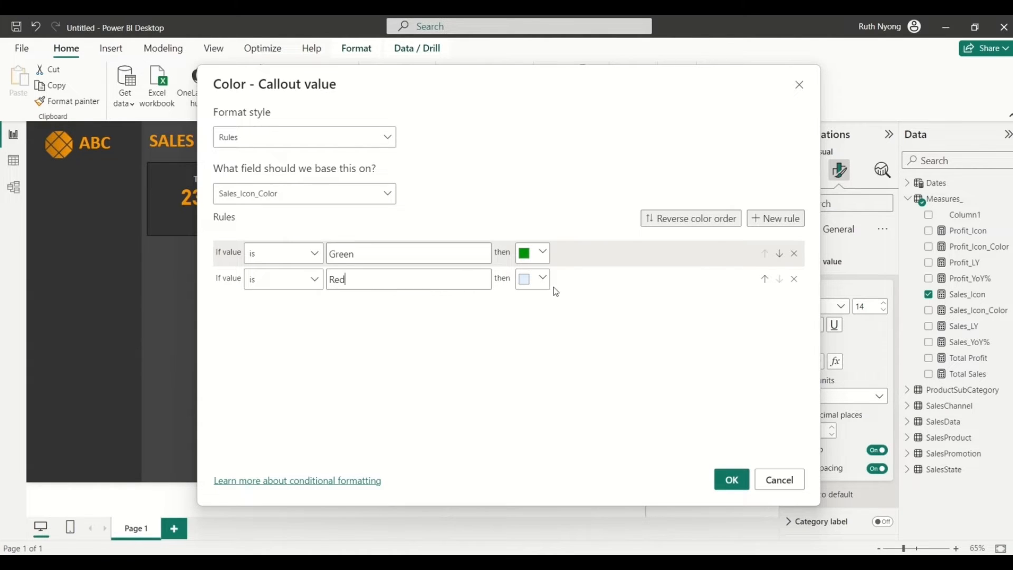
{"action": "left_click", "coordinate": [543, 280]}
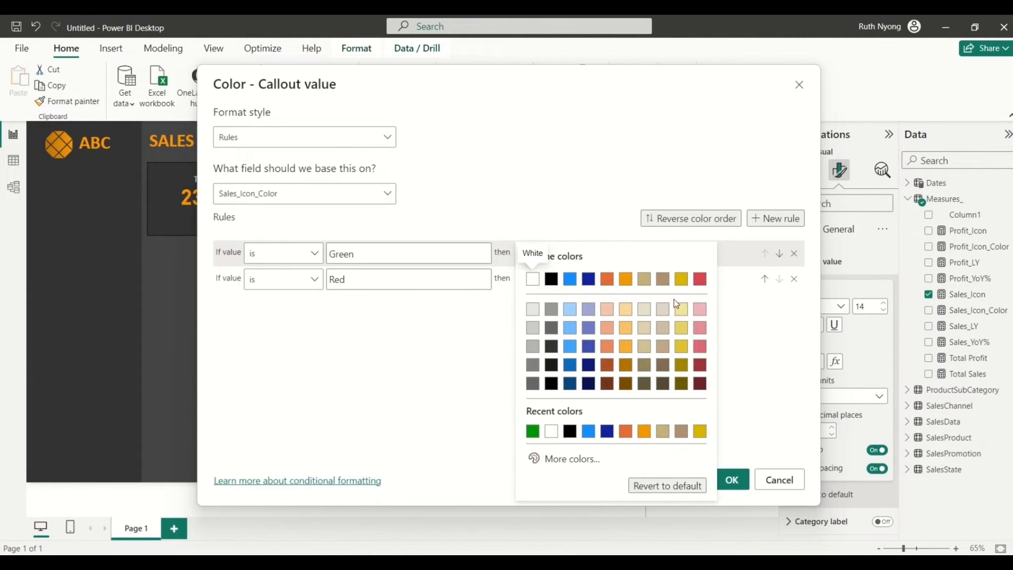
{"action": "left_click", "coordinate": [700, 279]}
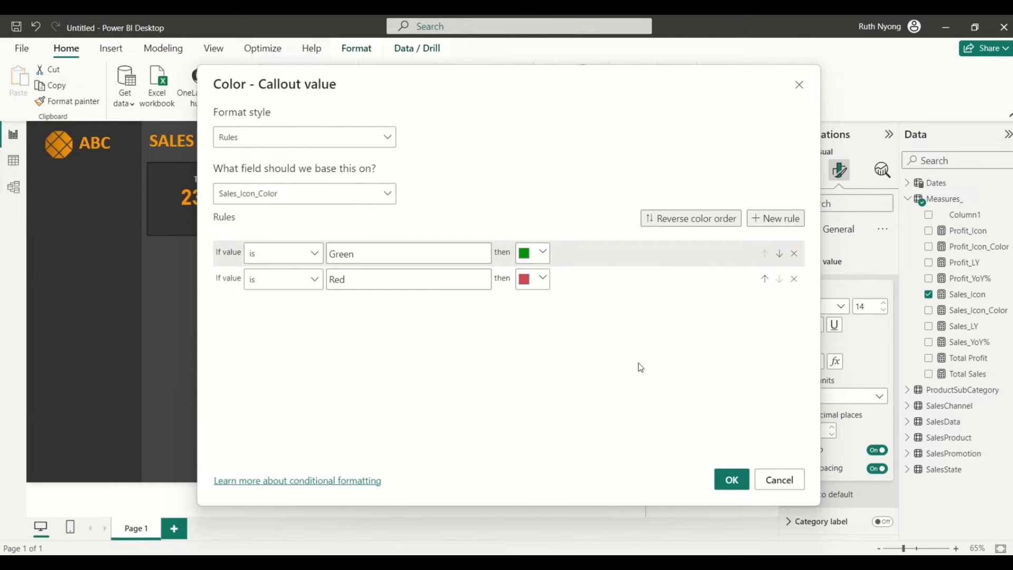
{"action": "left_click", "coordinate": [741, 485]}
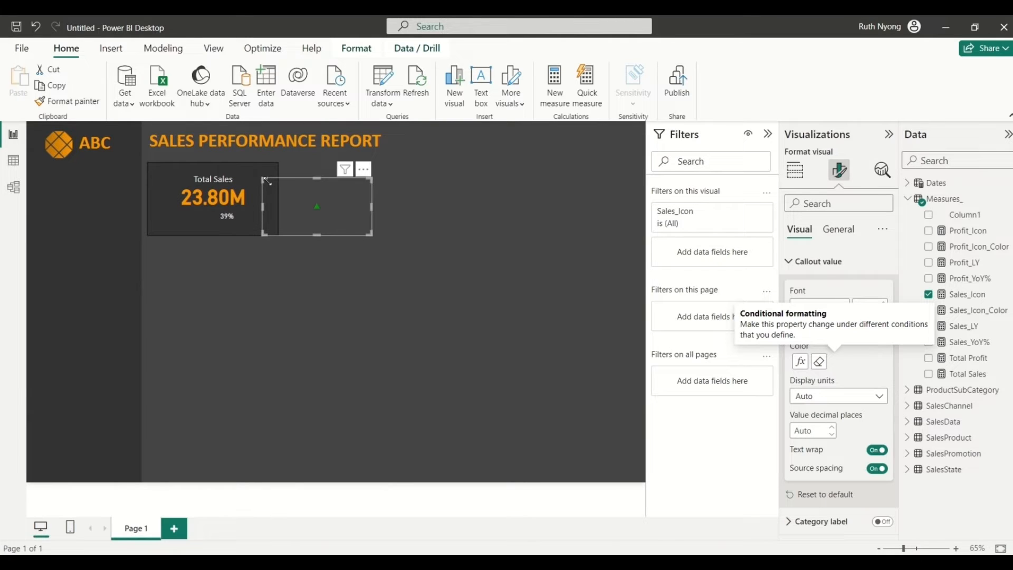
Step: Shrink the Sales_Icon card until it just fits around the trend arrow
{"action": "left_click_drag", "start_coordinate": [266, 182], "coordinate": [361, 229]}
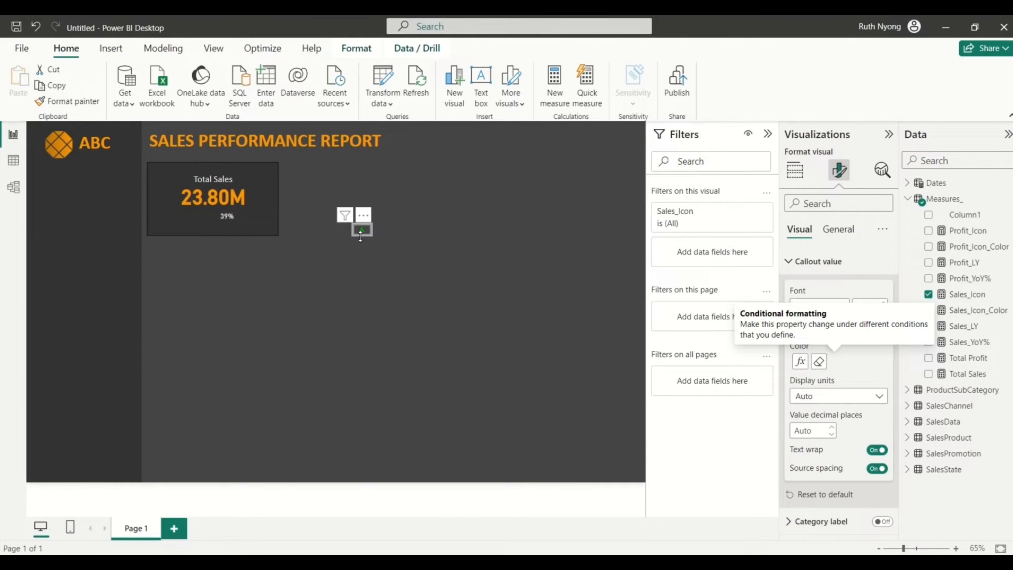
Step: Place the Sales_Icon card inside the Total Sales card, directly left of the year-over-year percentage
{"action": "left_click", "coordinate": [352, 245]}
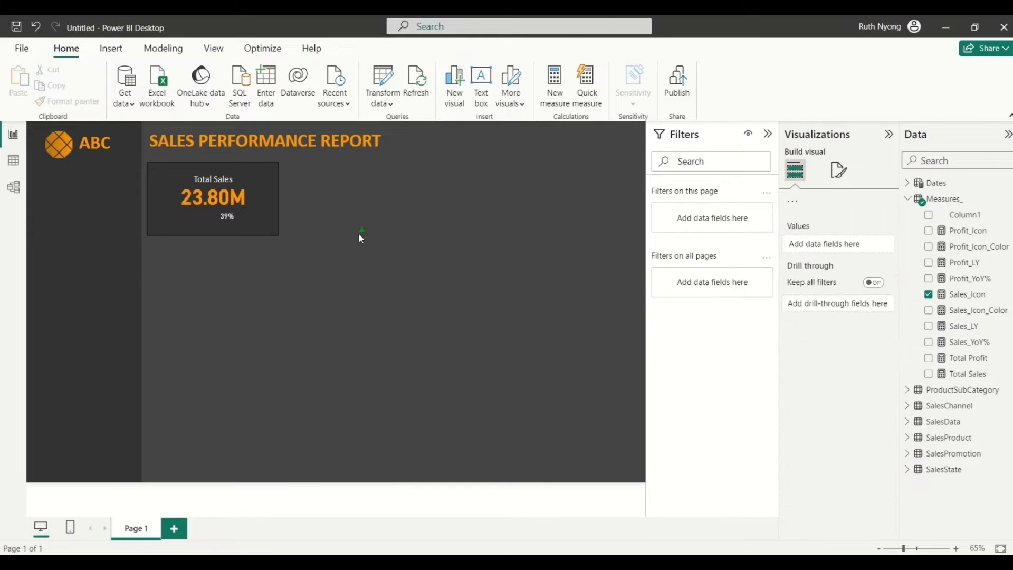
{"action": "left_click_drag", "start_coordinate": [359, 233], "coordinate": [285, 240]}
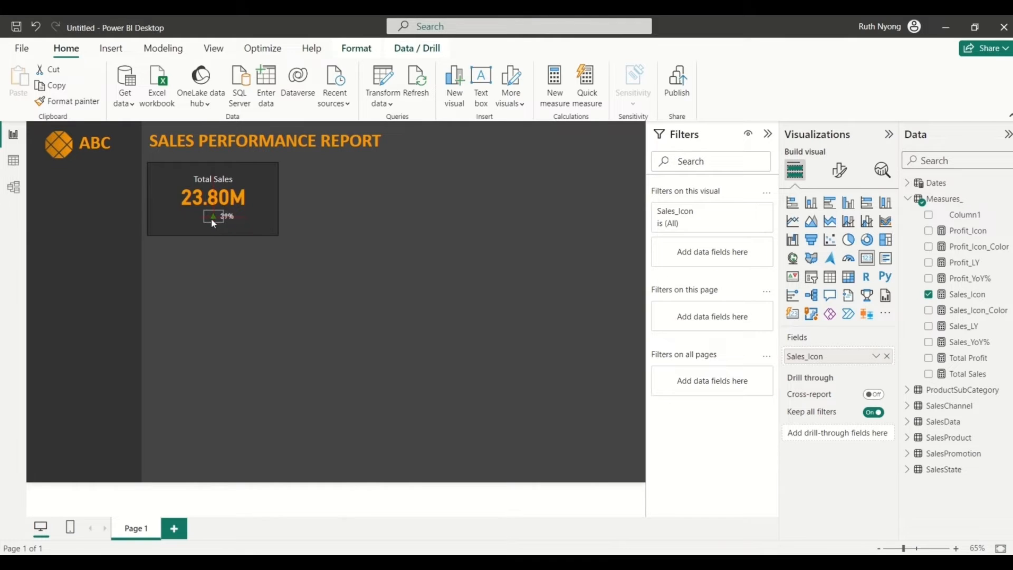
{"action": "left_click", "coordinate": [211, 219]}
{"action": "left_click_drag", "start_coordinate": [203, 213], "coordinate": [207, 214]}
{"action": "left_click", "coordinate": [305, 215]}
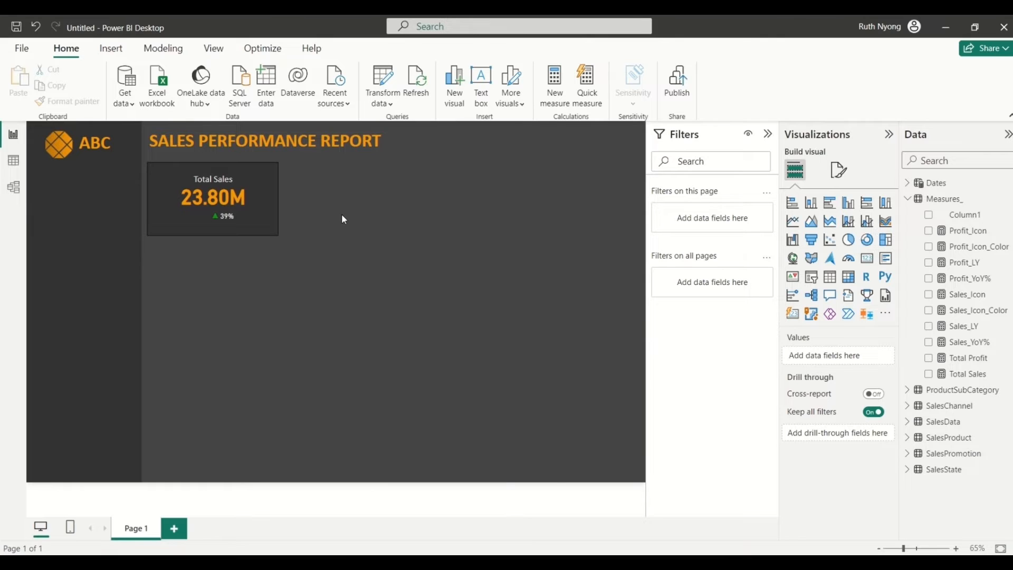
Step: Duplicate the Sales_YoY% card and move the copy onto the empty canvas beside the Total Sales card
{"action": "left_click_drag", "start_coordinate": [231, 218], "coordinate": [232, 218]}
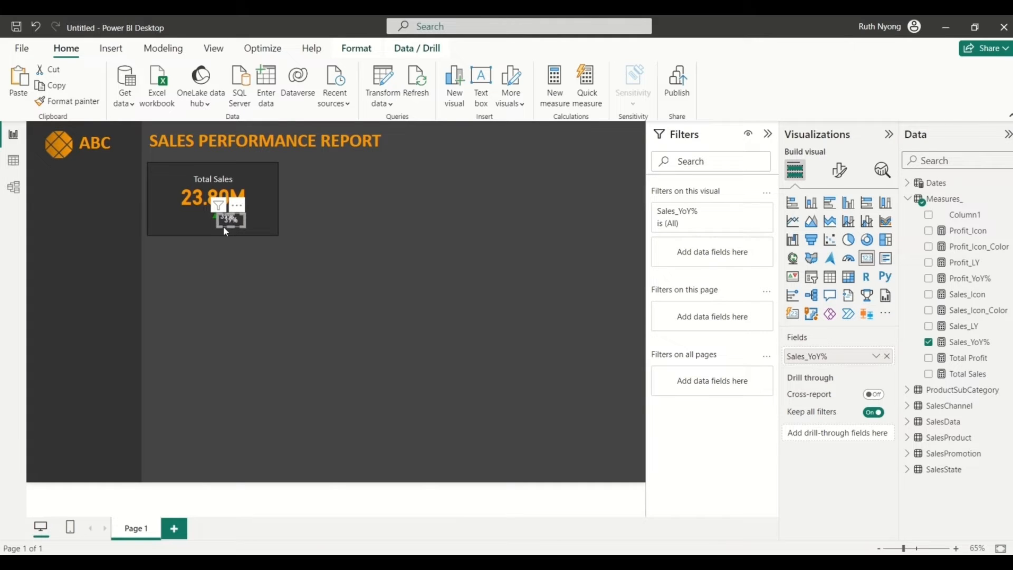
{"action": "left_click", "coordinate": [324, 230]}
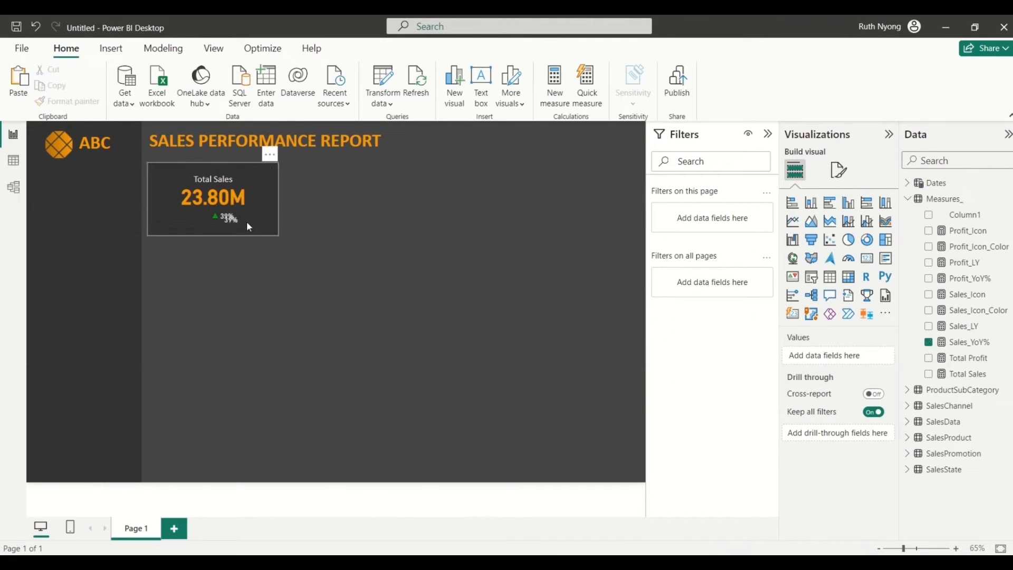
{"action": "left_click_drag", "start_coordinate": [239, 221], "coordinate": [318, 231]}
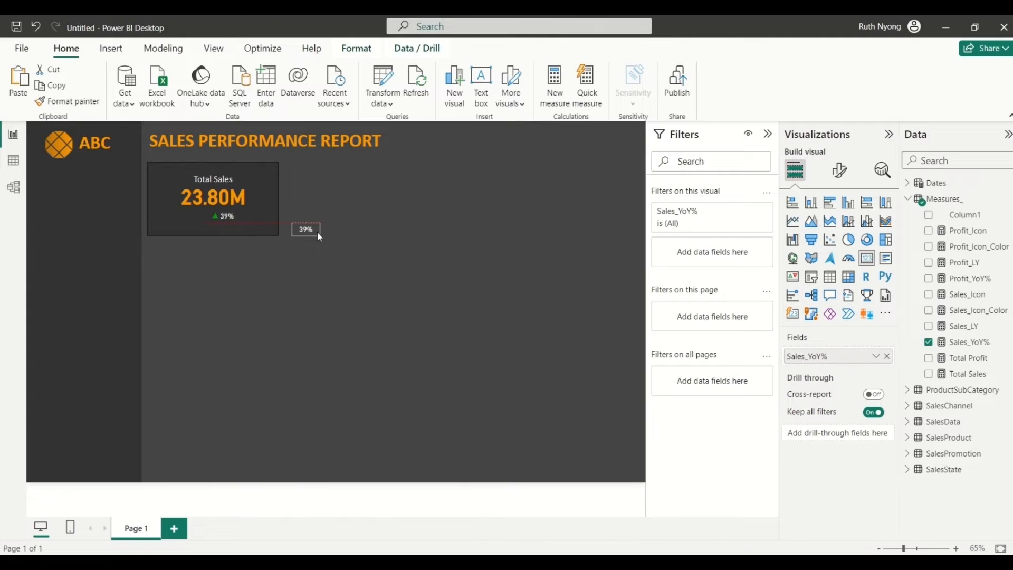
Step: Replace Sales_YoY% with the Sales_LY measure in the duplicated card and enlarge the card
{"action": "left_click", "coordinate": [929, 343]}
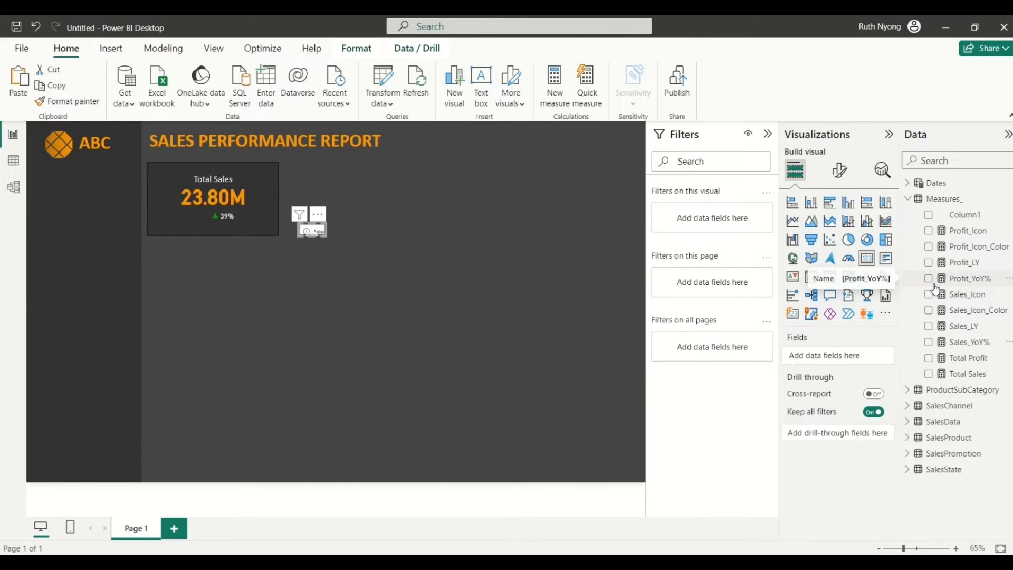
{"action": "left_click", "coordinate": [929, 330]}
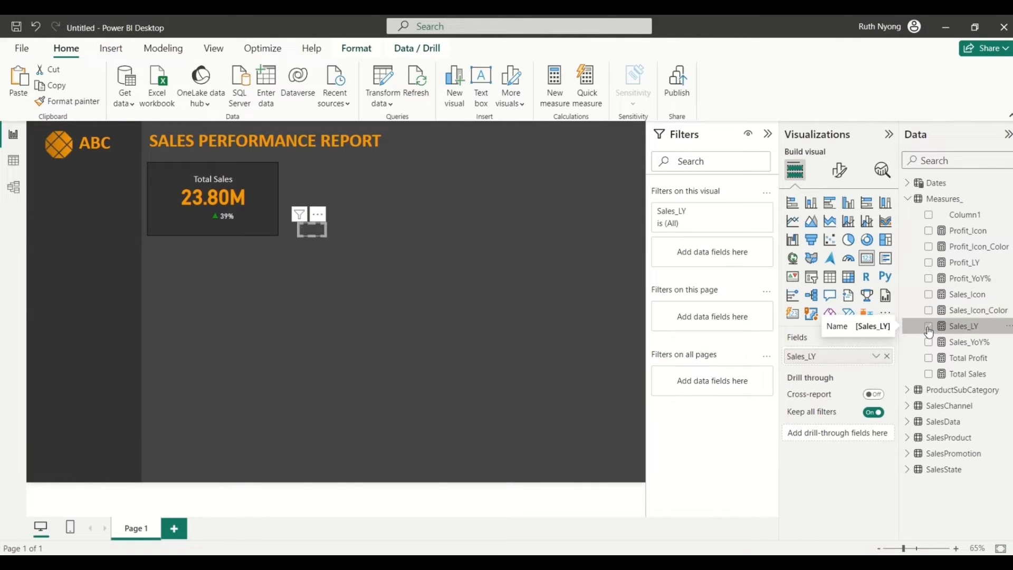
{"action": "left_click", "coordinate": [929, 330]}
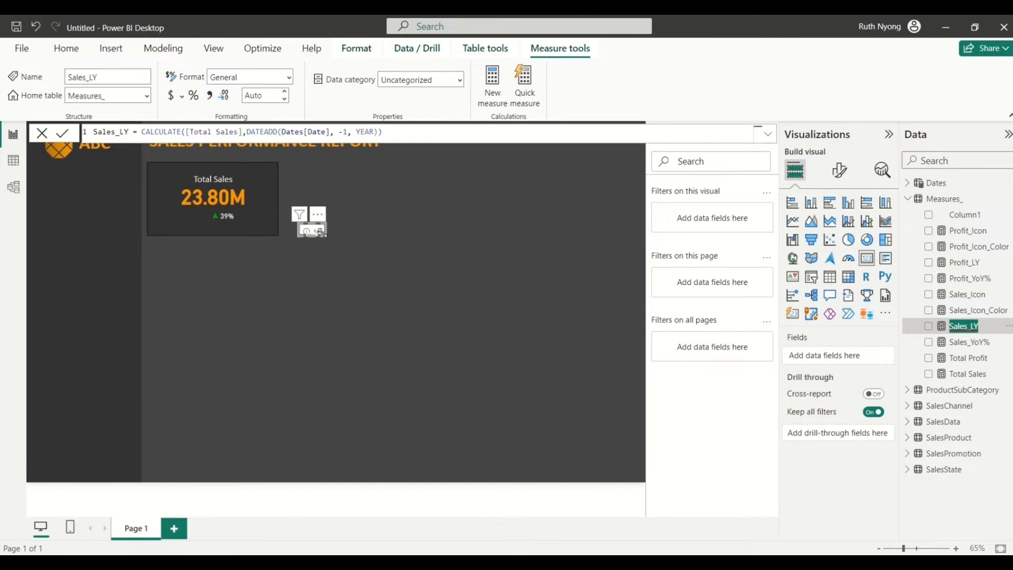
{"action": "left_click_drag", "start_coordinate": [321, 232], "coordinate": [342, 250]}
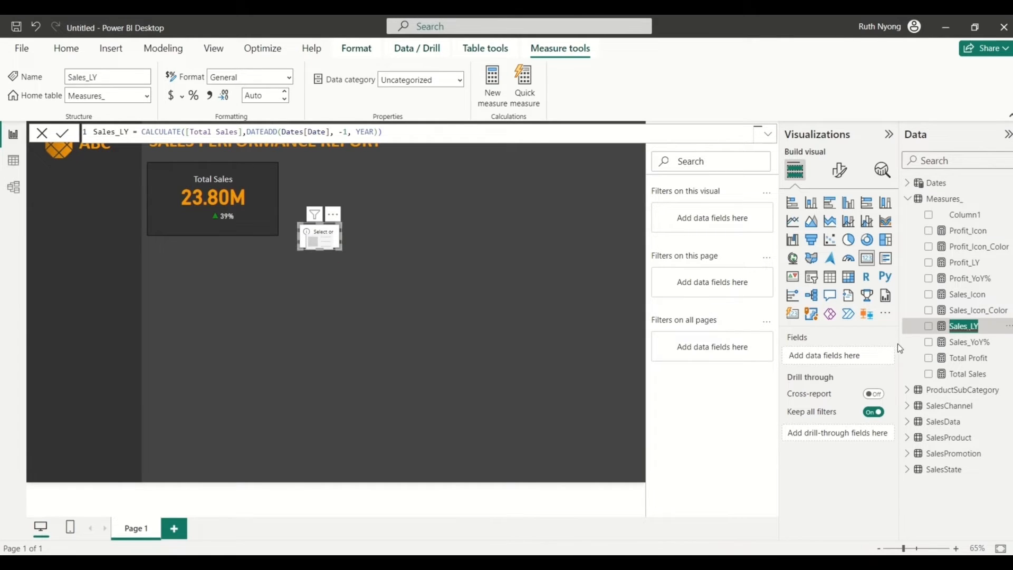
{"action": "left_click", "coordinate": [929, 327]}
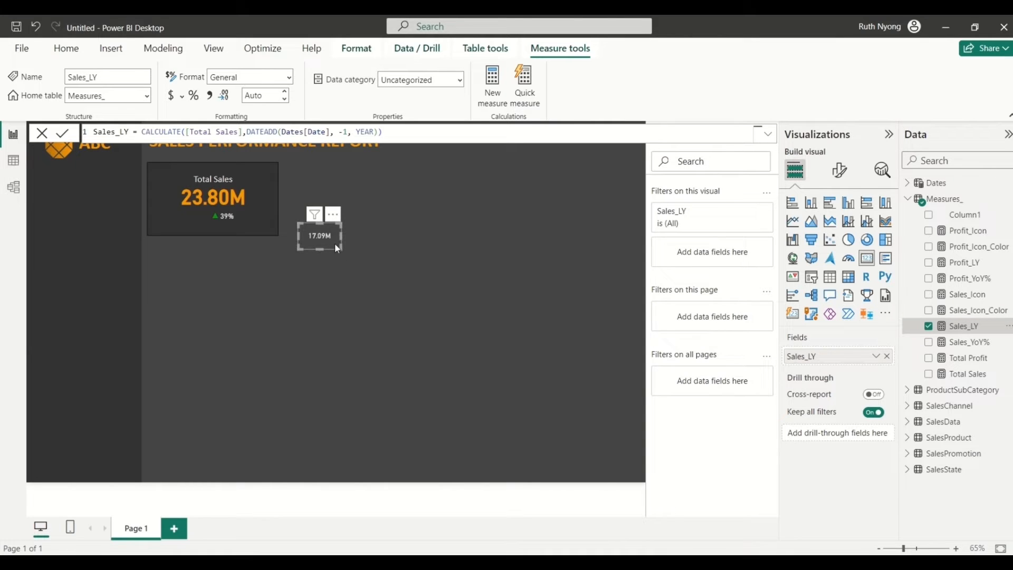
Step: Shrink the Sales_LY card to fit its value and place it left of the arrow icon in the Total Sales card
{"action": "left_click_drag", "start_coordinate": [336, 246], "coordinate": [333, 244]}
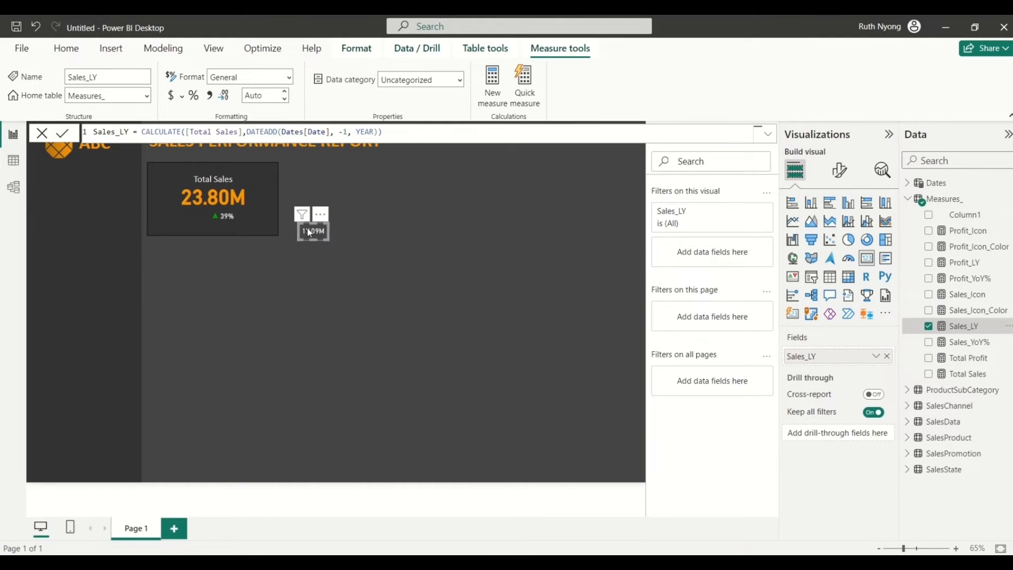
{"action": "left_click_drag", "start_coordinate": [309, 232], "coordinate": [194, 218]}
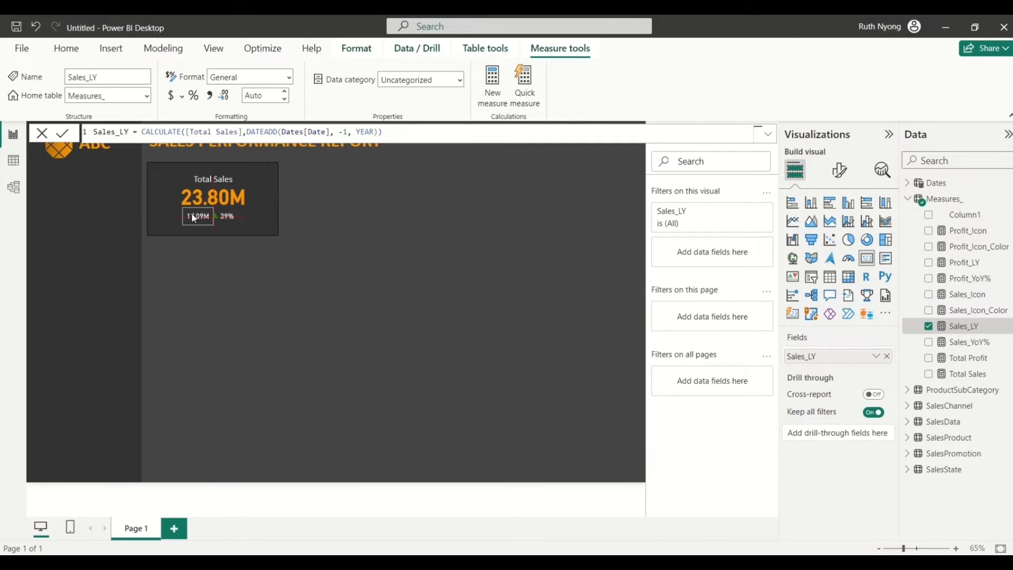
{"action": "left_click_drag", "start_coordinate": [193, 219], "coordinate": [194, 219]}
{"action": "left_click", "coordinate": [306, 247]}
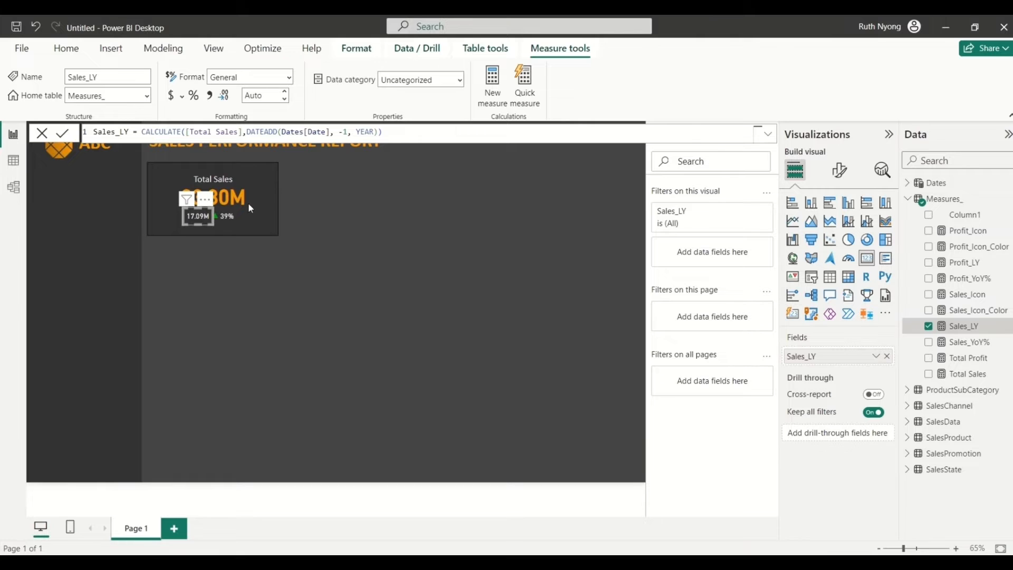
Step: Duplicate the Total Sales text label and move the copy down beside the Sales_LY value
{"action": "left_click", "coordinate": [203, 178]}
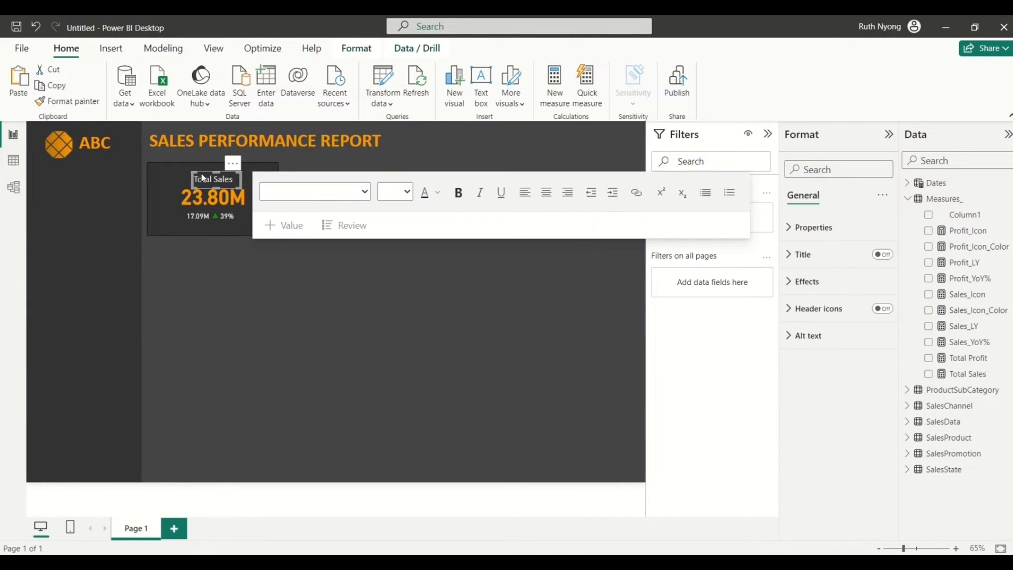
{"action": "key", "text": "ctrl+c"}
{"action": "key", "text": "ctrl+v"}
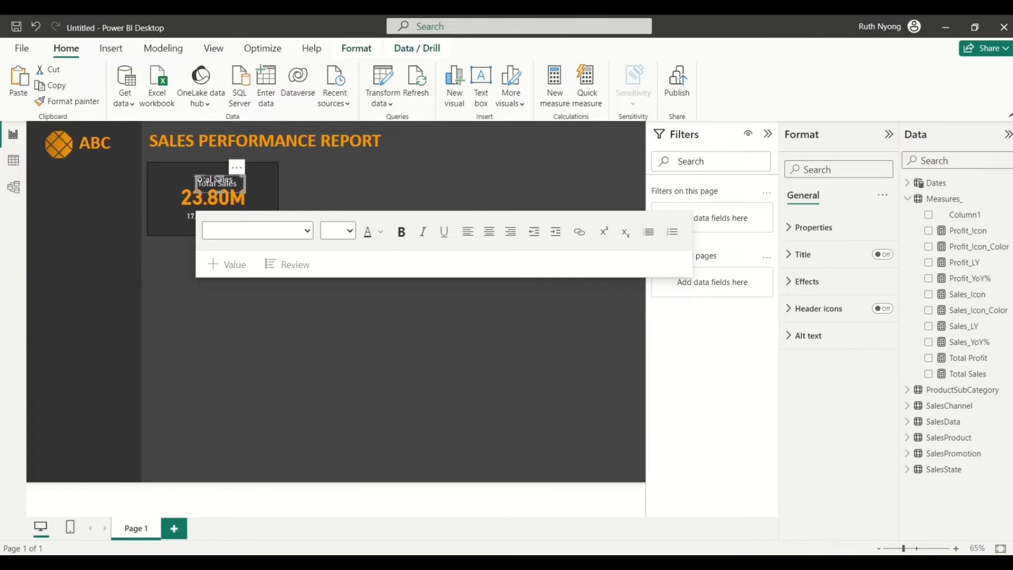
{"action": "left_click", "coordinate": [313, 180]}
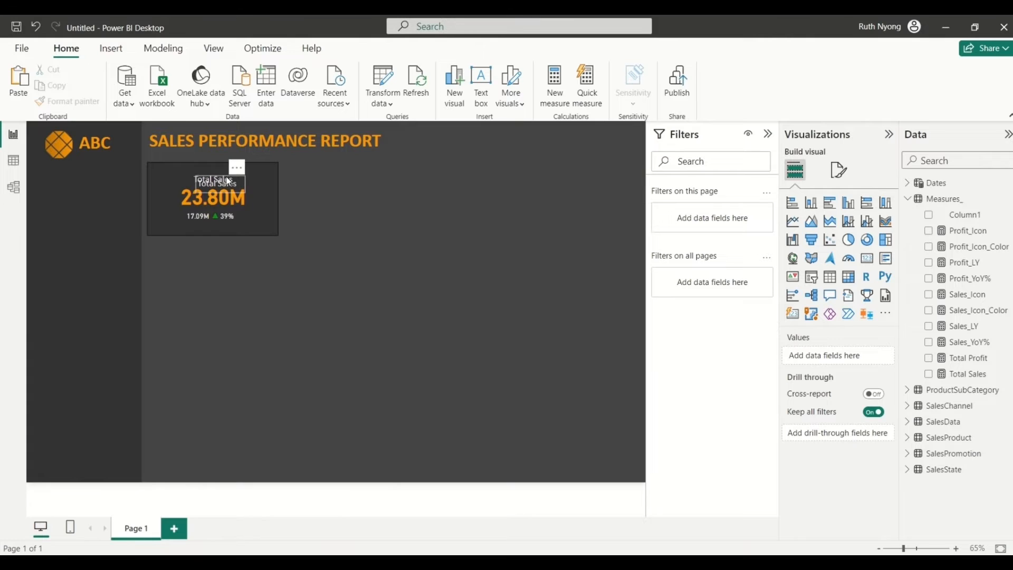
{"action": "left_click_drag", "start_coordinate": [228, 181], "coordinate": [190, 215]}
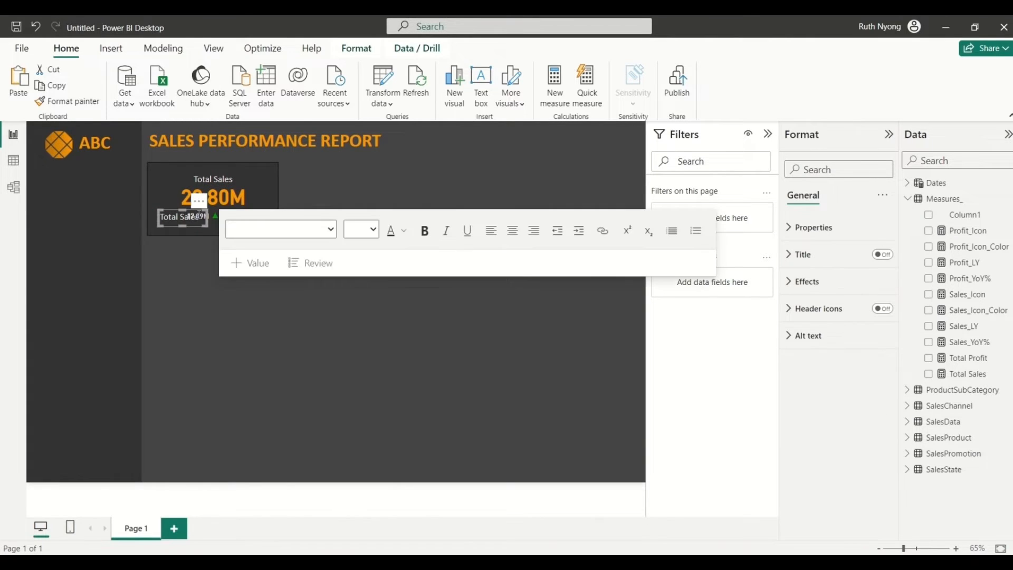
Step: Replace the duplicated label's text with PY at font size 12 and narrow its text box to fit
{"action": "key", "text": "BackSpace"}
{"action": "key", "text": "BackSpace"}
{"action": "key", "text": "BackSpace"}
{"action": "key", "text": "BackSpace"}
{"action": "key", "text": "BackSpace"}
{"action": "key", "text": "BackSpace"}
{"action": "key", "text": "BackSpace"}
{"action": "key", "text": "BackSpace"}
{"action": "key", "text": "BackSpace"}
{"action": "key", "text": "BackSpace"}
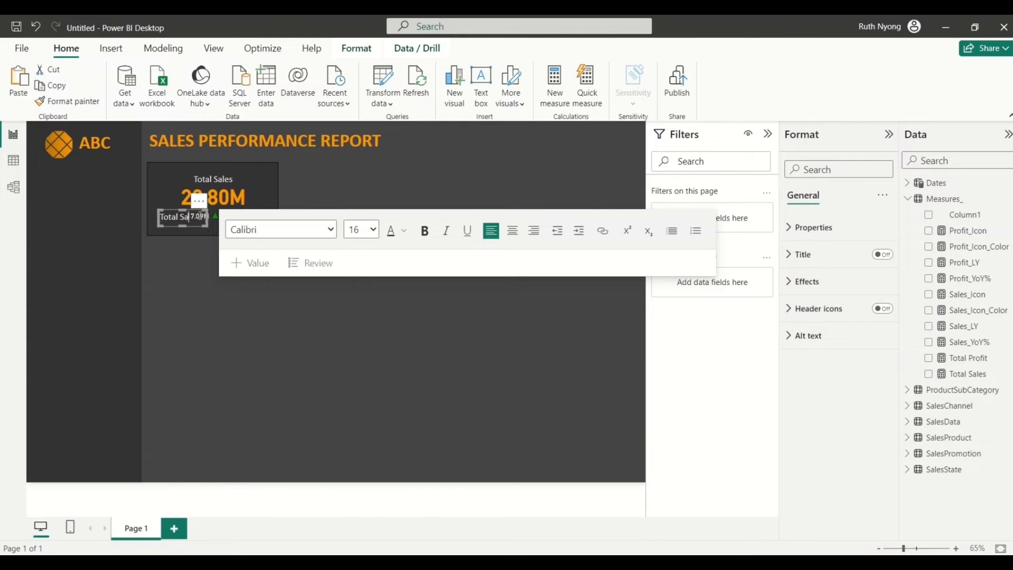
{"action": "key", "text": "BackSpace"}
{"action": "type", "text": "PY"}
{"action": "left_click_drag", "start_coordinate": [207, 216], "coordinate": [176, 218]}
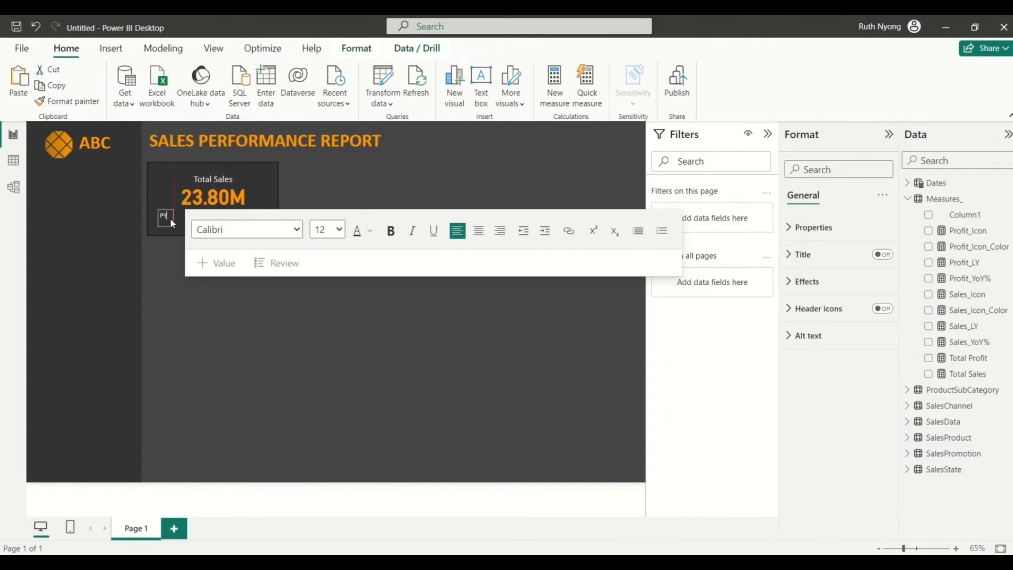
{"action": "left_click", "coordinate": [169, 248]}
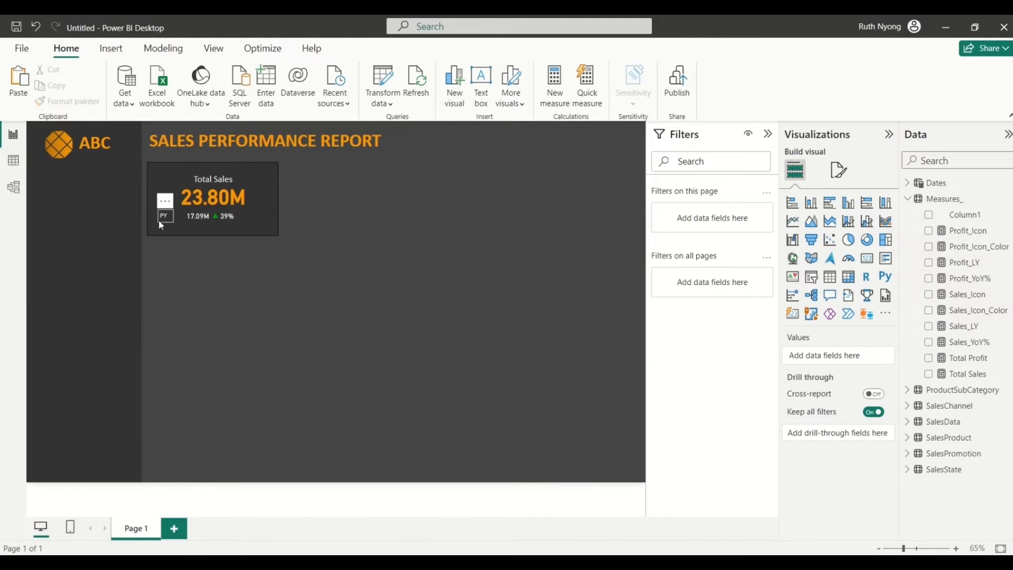
Step: Move the PY label directly in front of the Sales_LY value
{"action": "left_click_drag", "start_coordinate": [158, 221], "coordinate": [174, 220]}
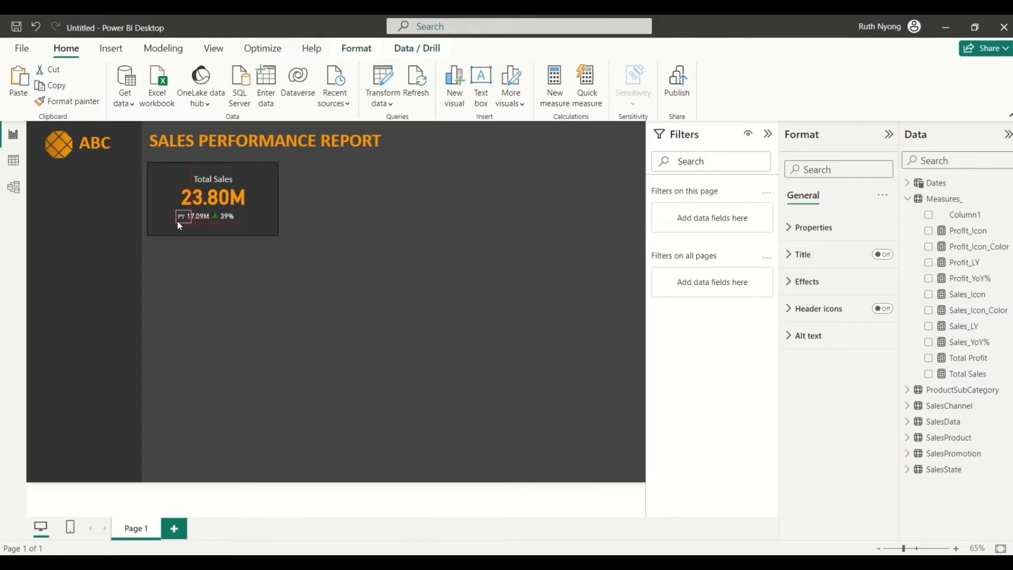
{"action": "left_click_drag", "start_coordinate": [176, 220], "coordinate": [176, 220]}
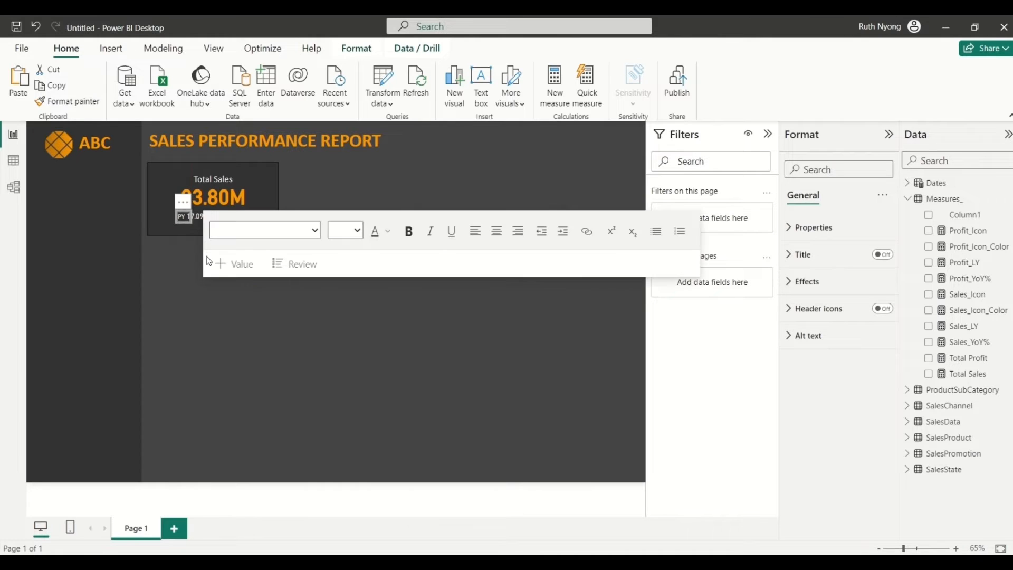
{"action": "left_click", "coordinate": [173, 302]}
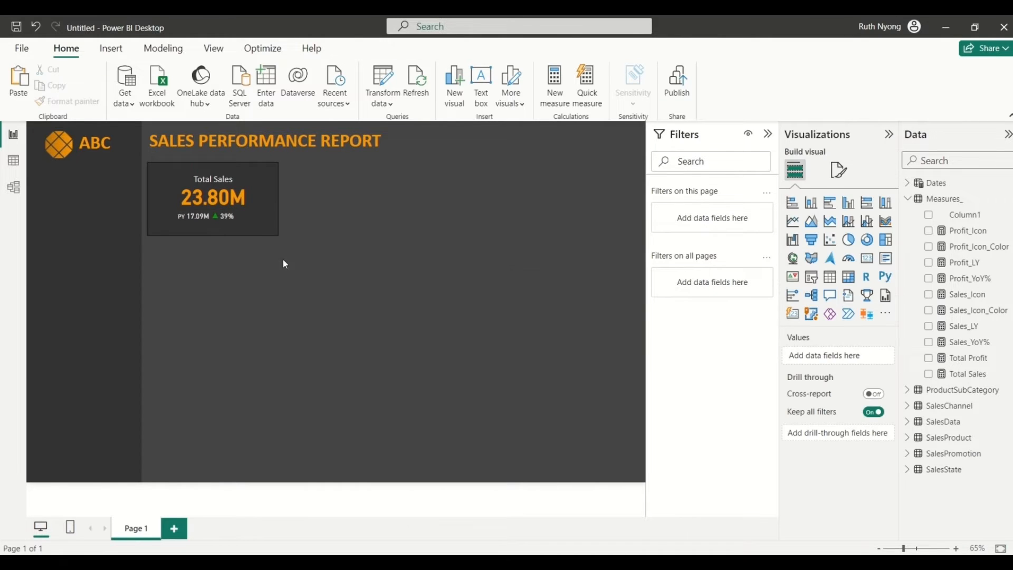
Step: Set the PY label's font size to 14 to match the Sales_LY callout value, and resize its text box to fit
{"action": "left_click", "coordinate": [183, 219]}
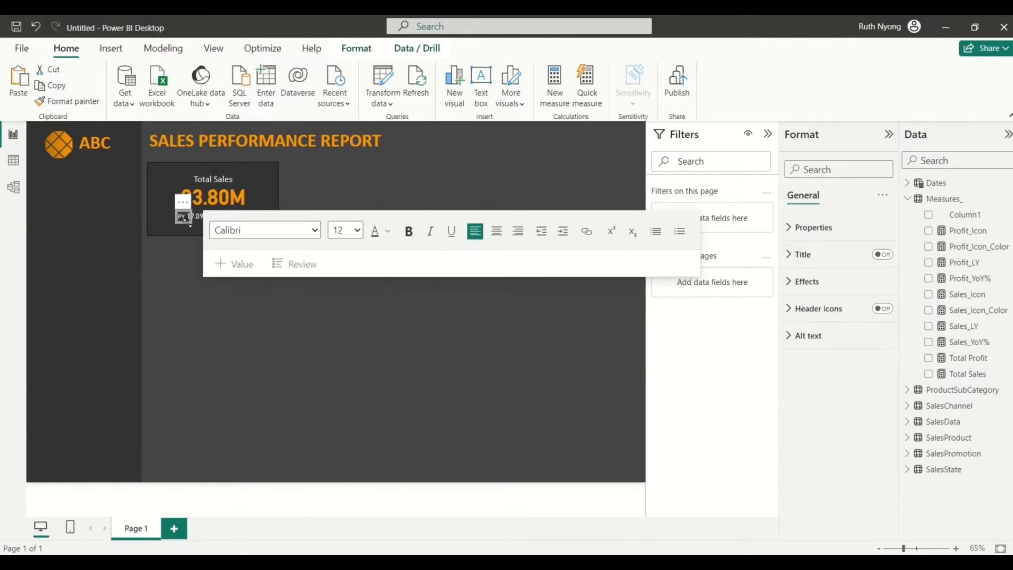
{"action": "left_click", "coordinate": [175, 254]}
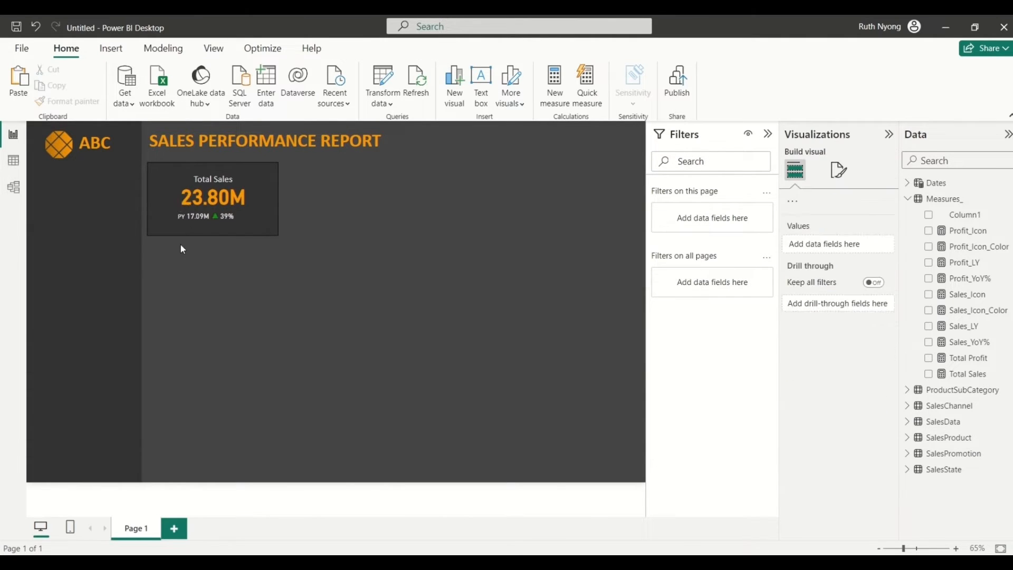
{"action": "left_click", "coordinate": [200, 222]}
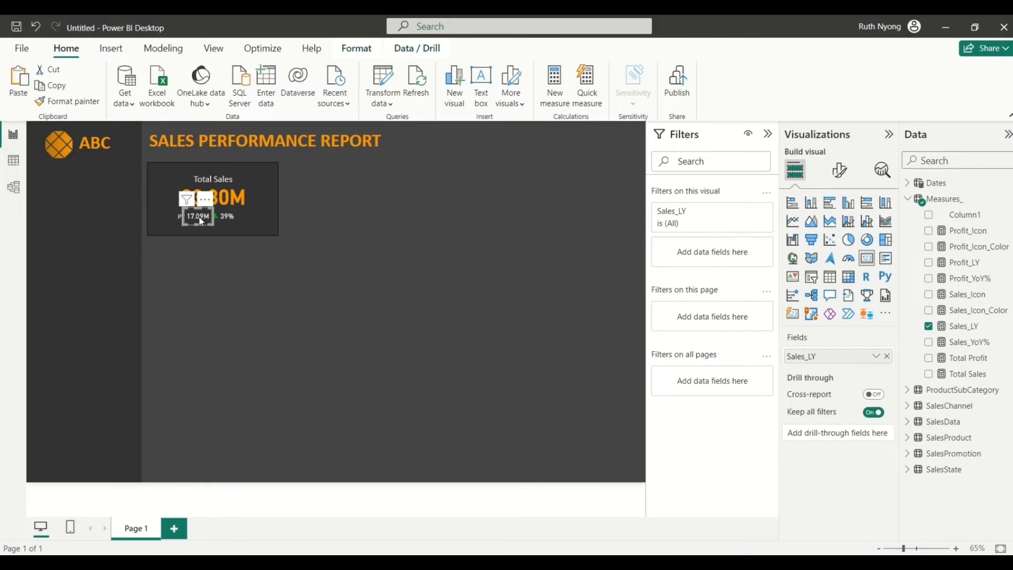
{"action": "left_click", "coordinate": [842, 173]}
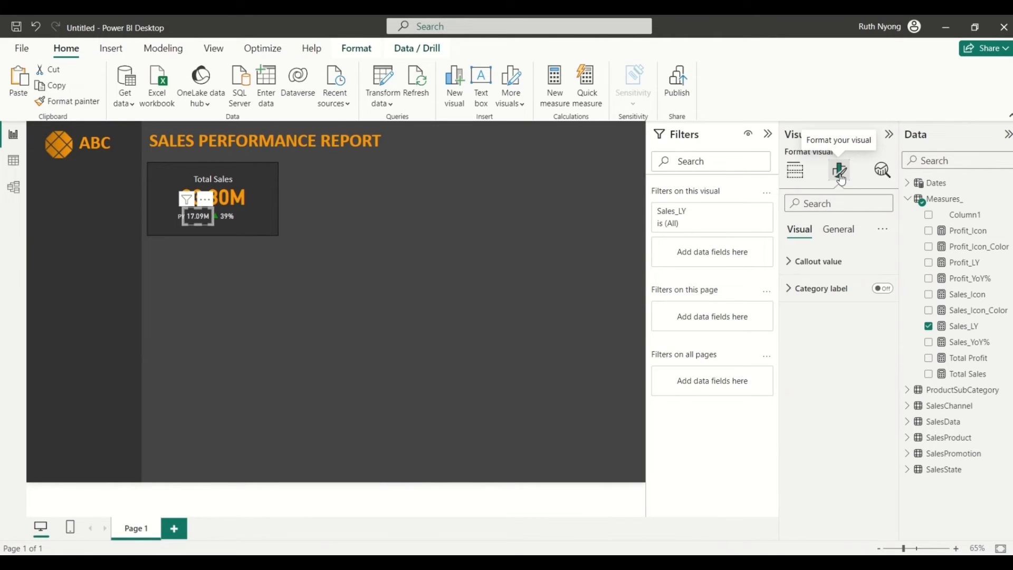
{"action": "left_click", "coordinate": [791, 272]}
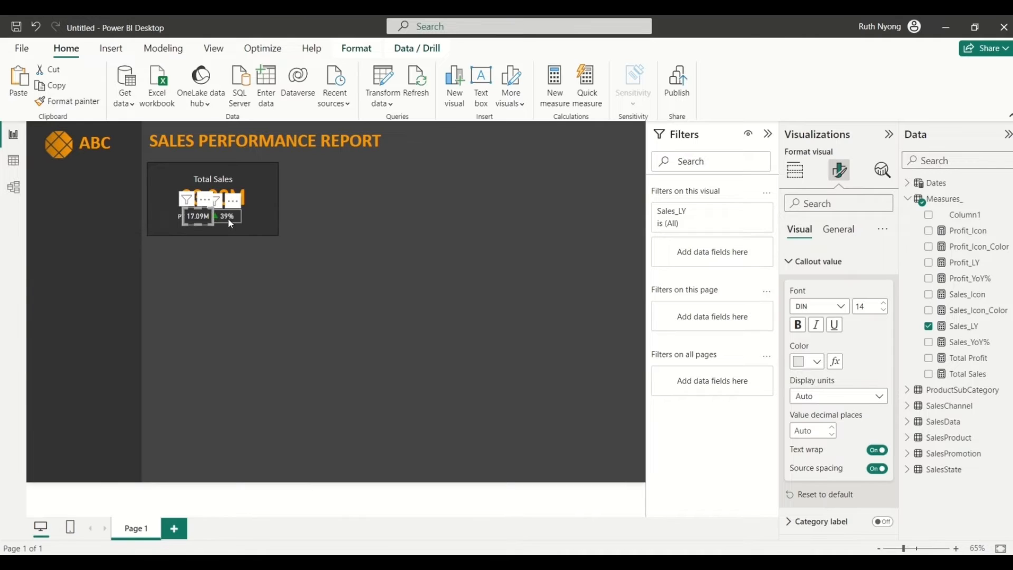
{"action": "left_click", "coordinate": [177, 221]}
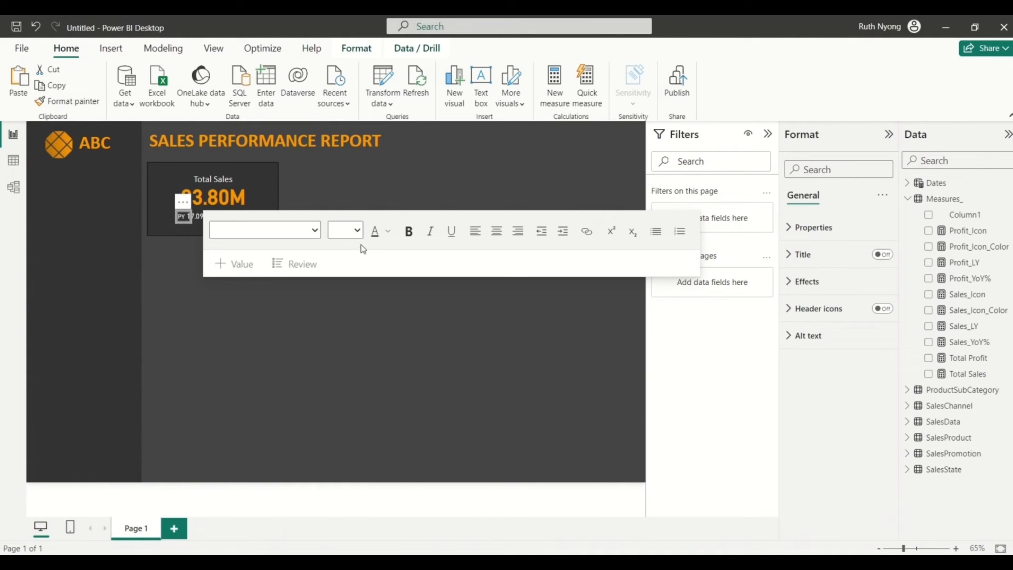
{"action": "left_click", "coordinate": [191, 224]}
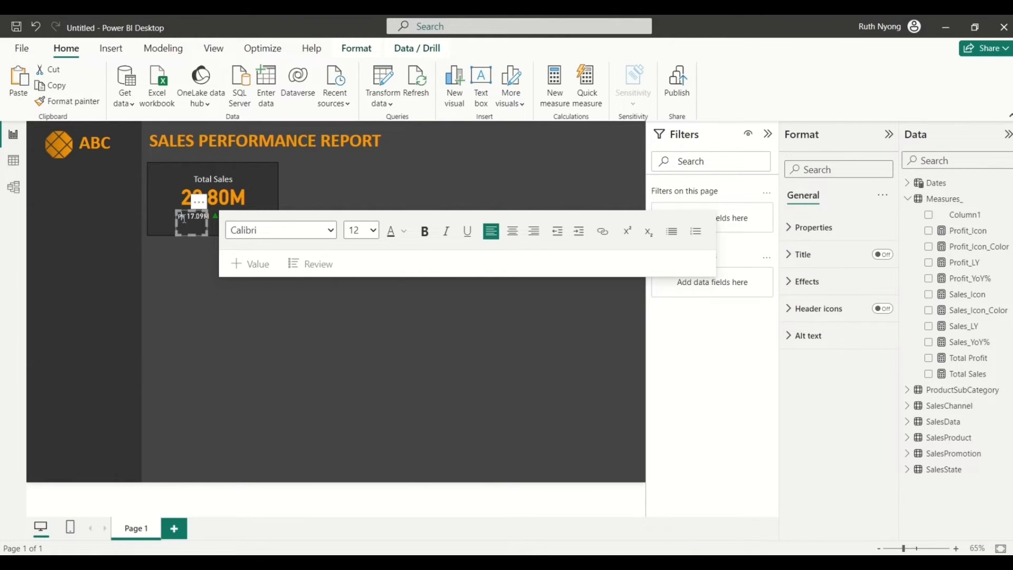
{"action": "double_click", "coordinate": [184, 218]}
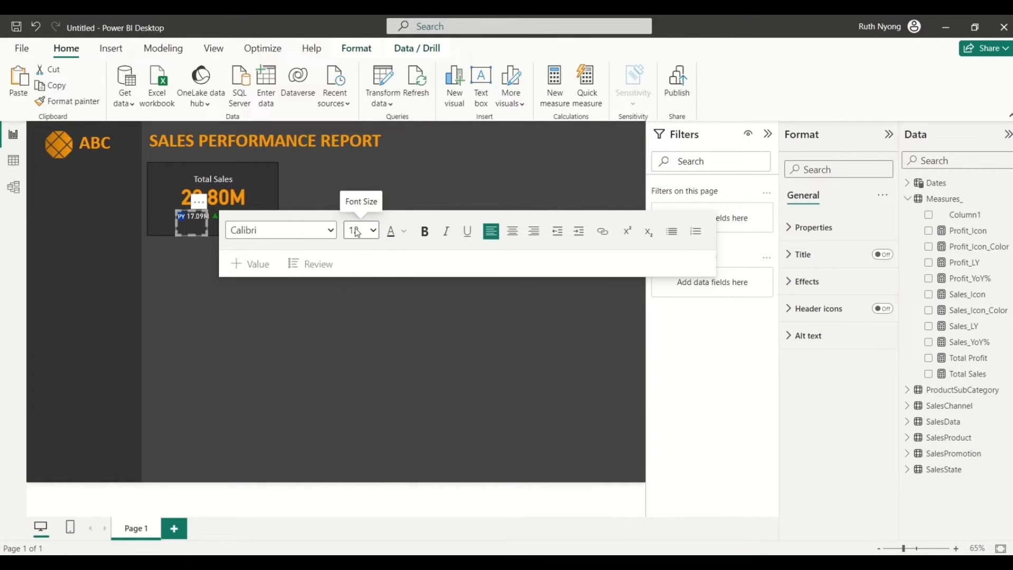
{"action": "left_click", "coordinate": [376, 238]}
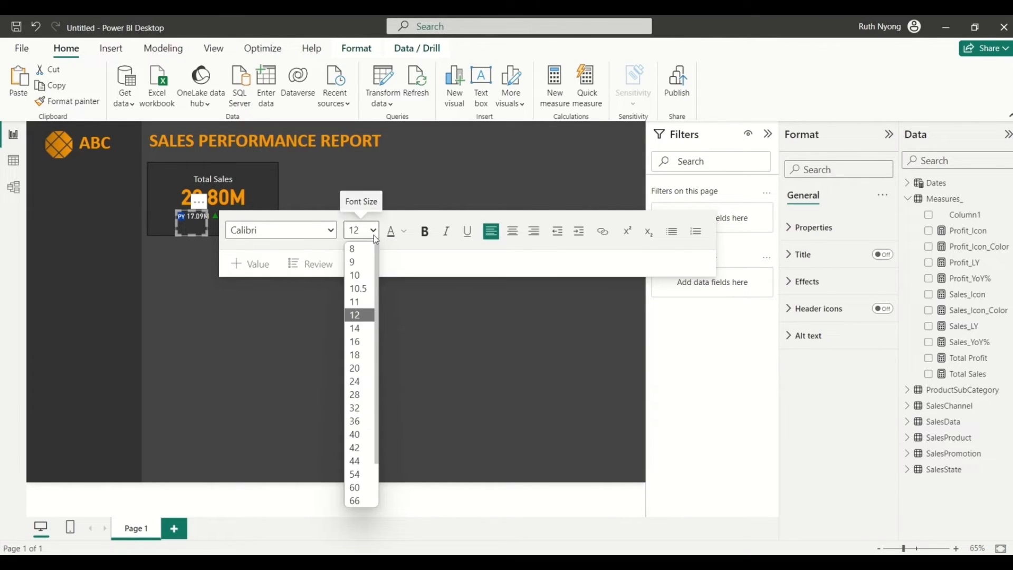
{"action": "left_click", "coordinate": [359, 329]}
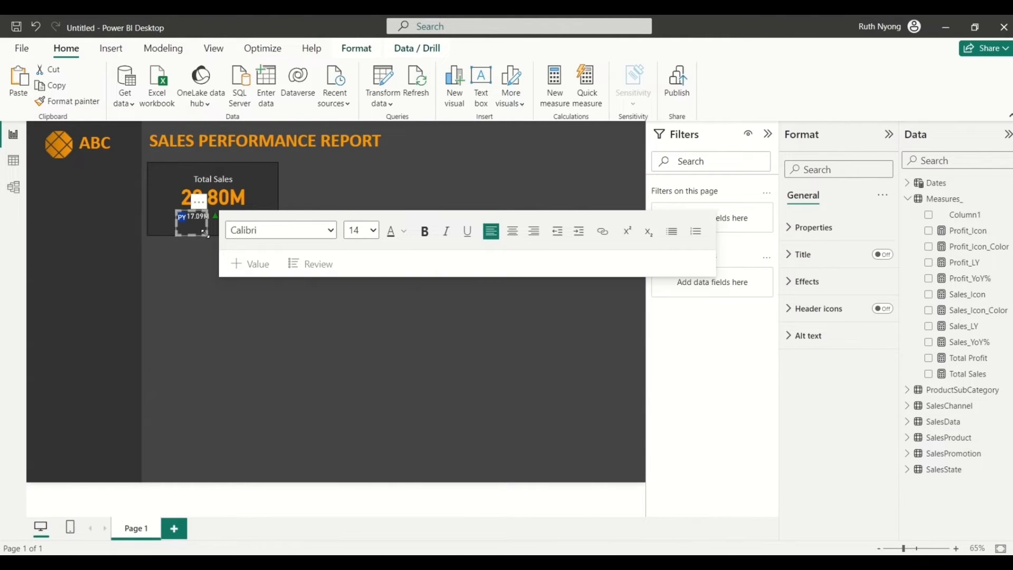
{"action": "left_click_drag", "start_coordinate": [206, 234], "coordinate": [191, 224]}
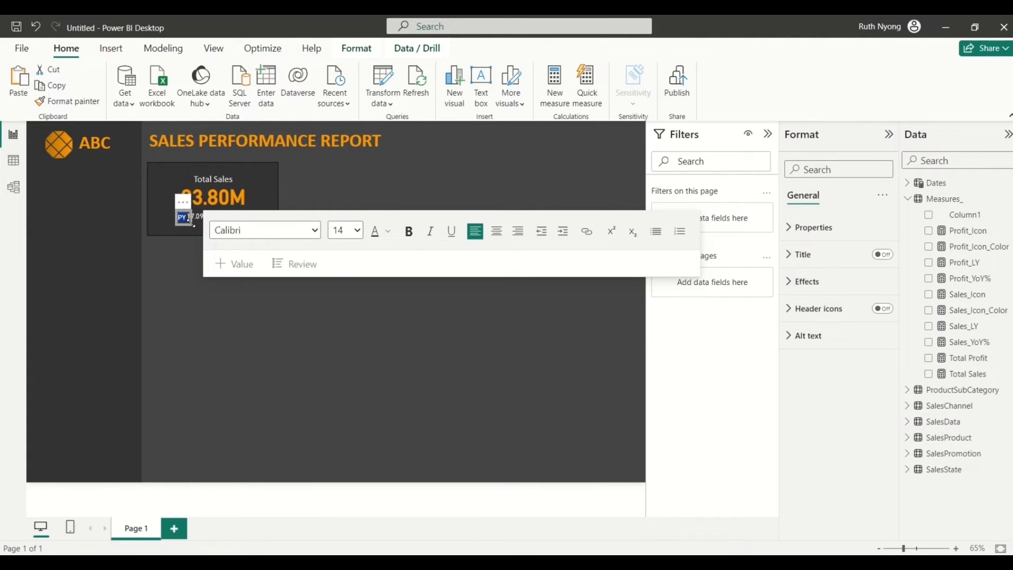
Step: Adjust the PY label's text box so the label sits directly in front of the Sales_LY value without being clipped
{"action": "left_click", "coordinate": [191, 222]}
{"action": "left_click", "coordinate": [175, 242]}
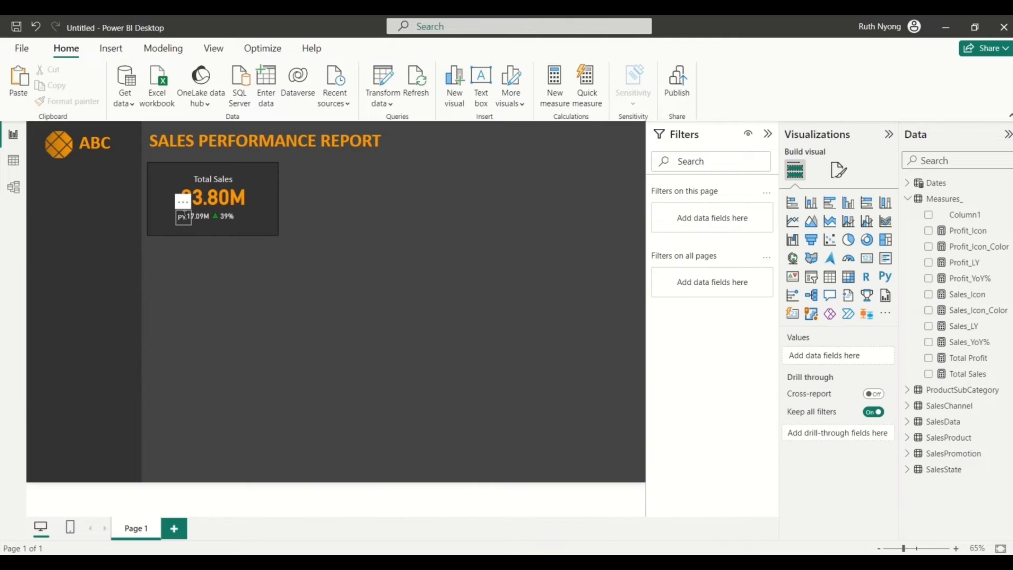
{"action": "left_click", "coordinate": [181, 226]}
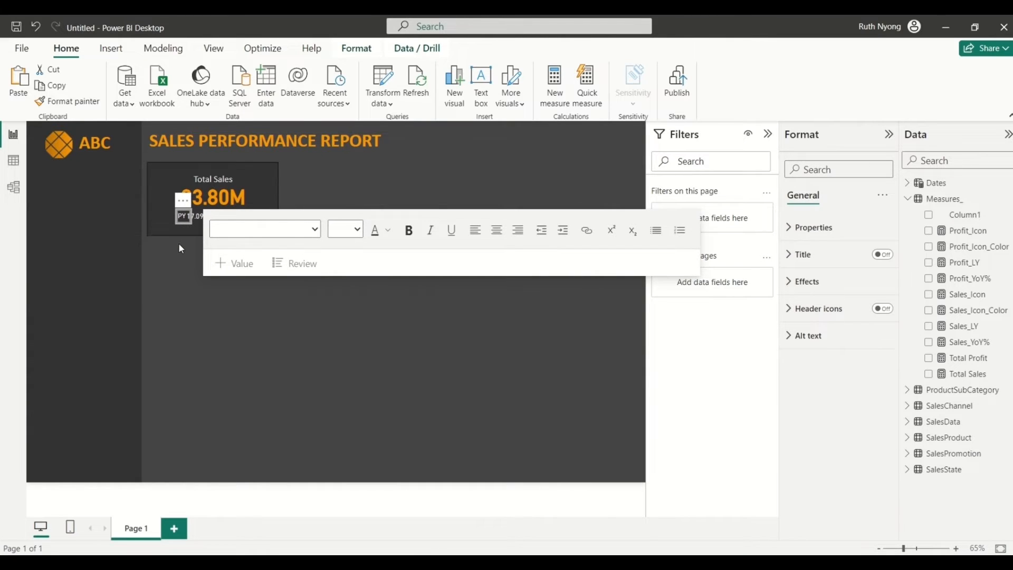
{"action": "left_click", "coordinate": [180, 245]}
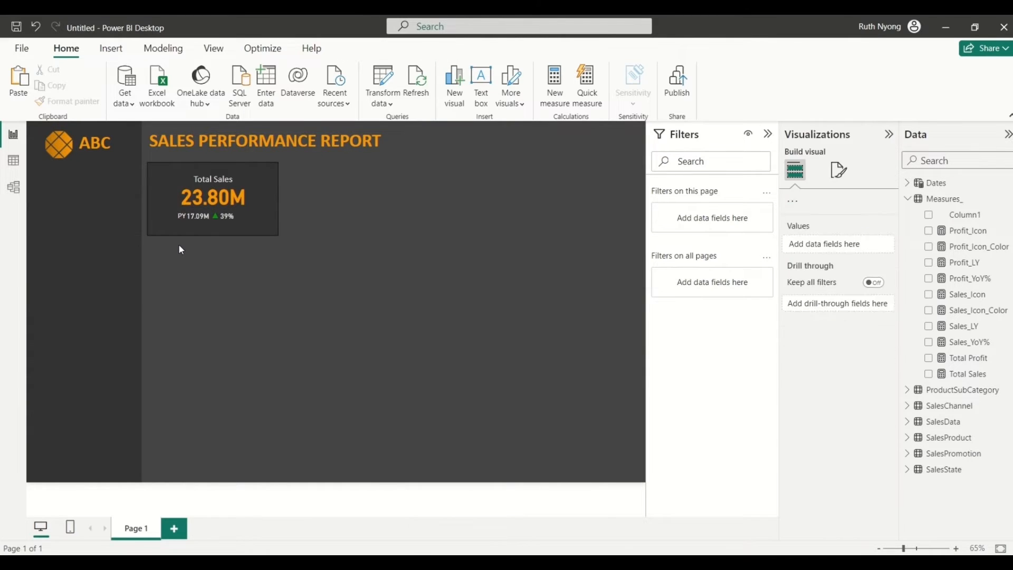
Step: Review the Sales_Icon card's callout value formatting and nudge the icon slightly away from the prior-year value
{"action": "left_click", "coordinate": [218, 222]}
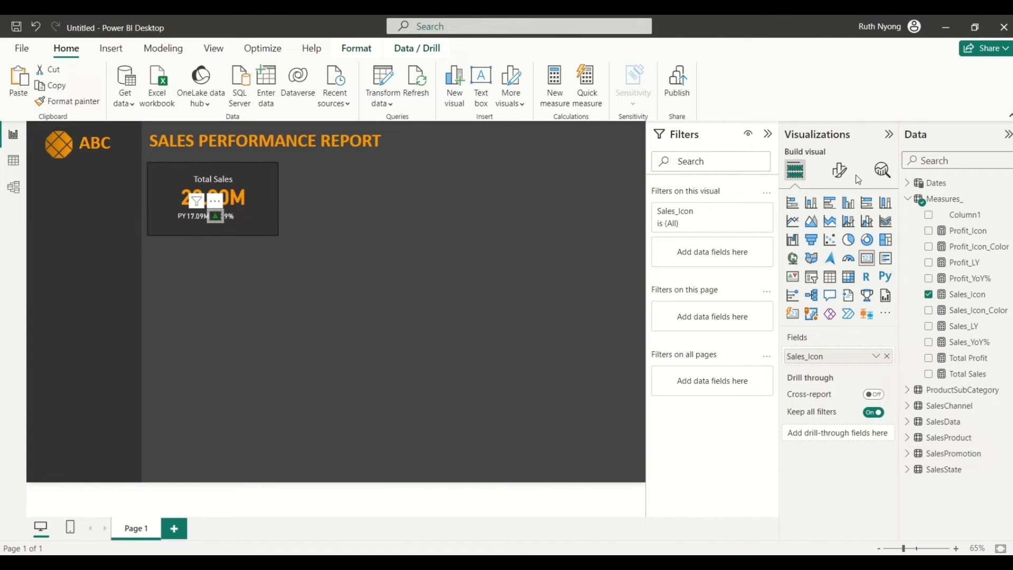
{"action": "left_click", "coordinate": [843, 181]}
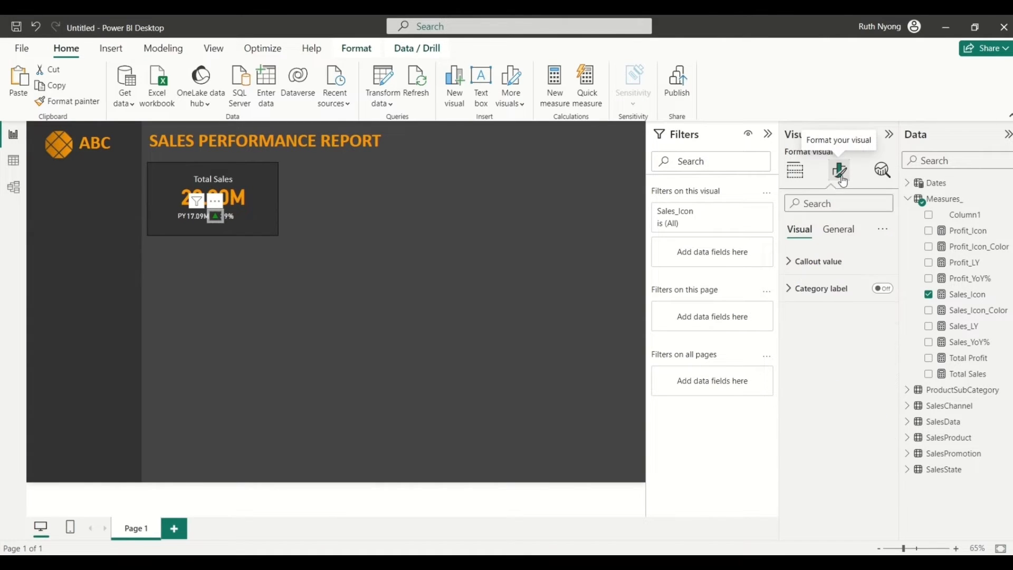
{"action": "left_click", "coordinate": [796, 263]}
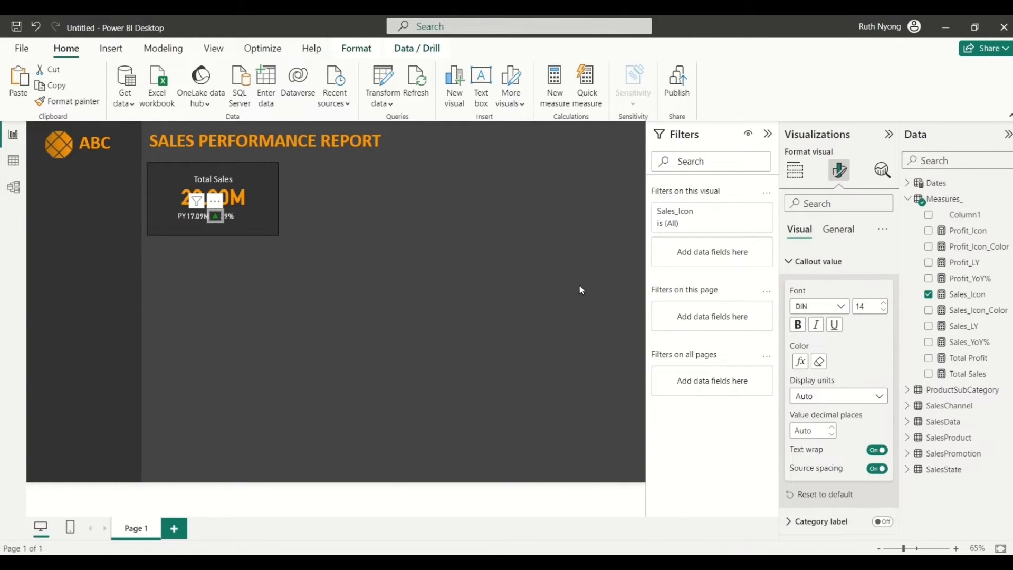
{"action": "left_click", "coordinate": [395, 248]}
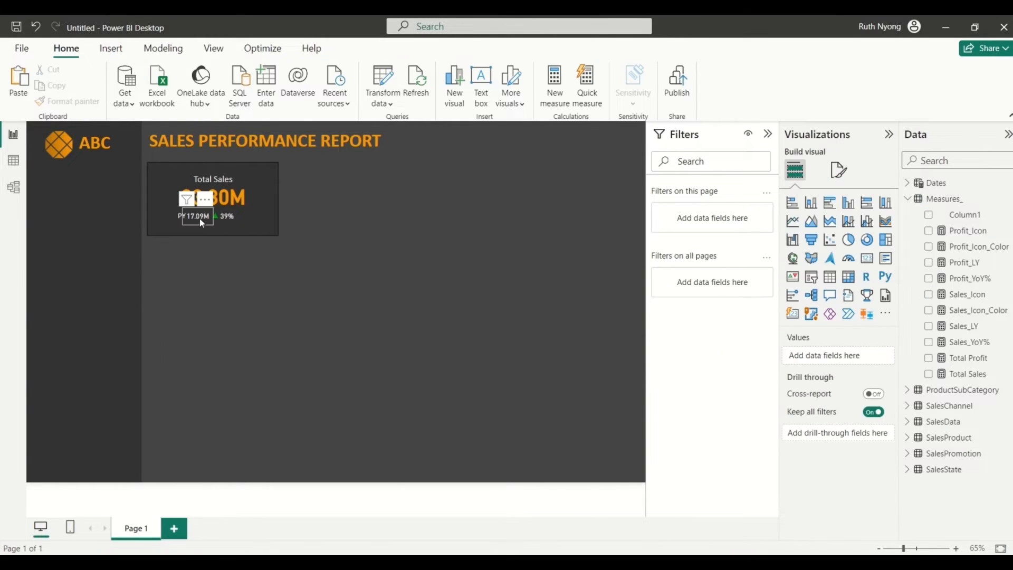
{"action": "left_click", "coordinate": [215, 219]}
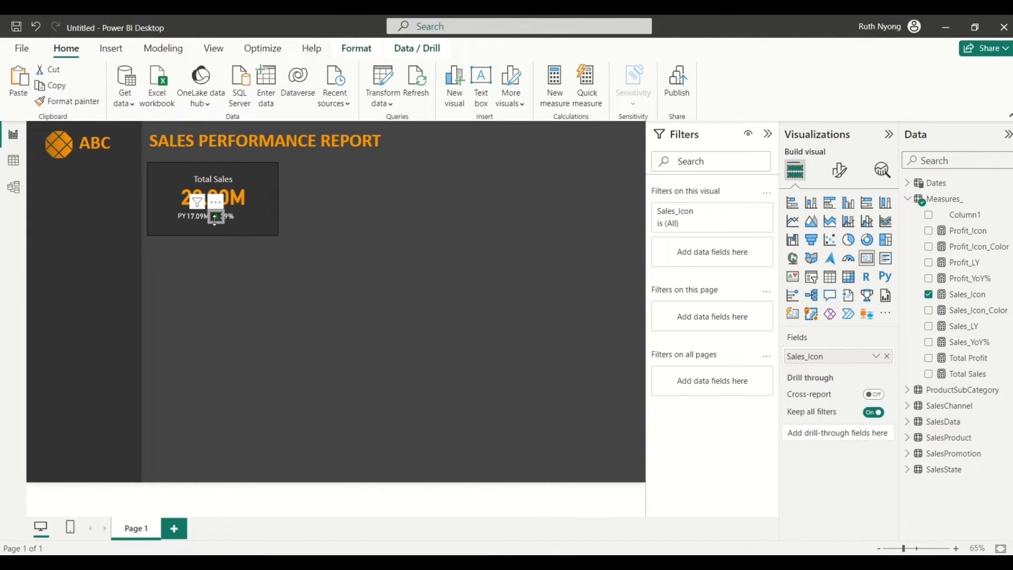
{"action": "left_click", "coordinate": [358, 224]}
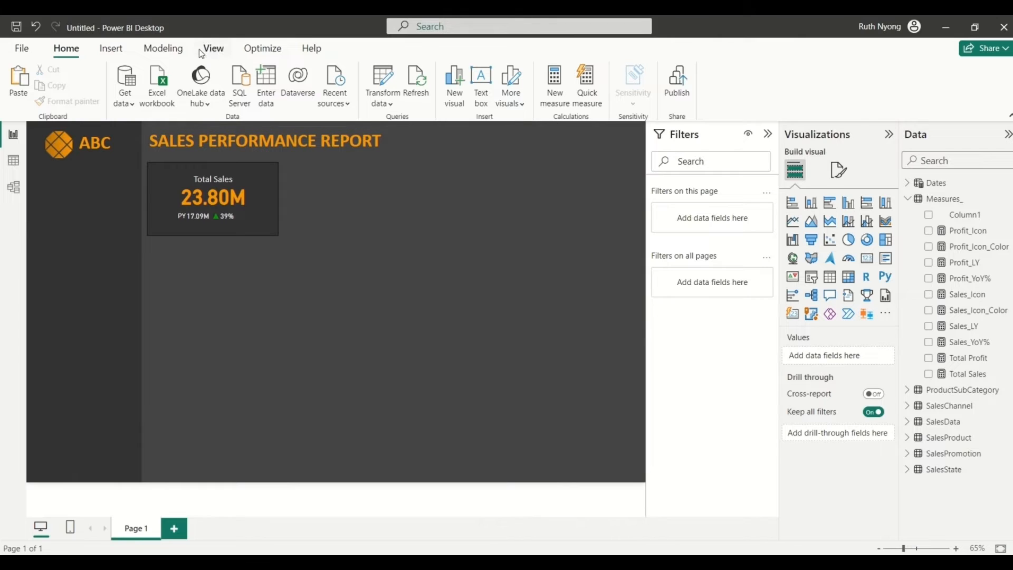
Step: Insert a line shape, reduce the height of its frame, and place it in the empty area below the Total Sales card
{"action": "left_click", "coordinate": [115, 47]}
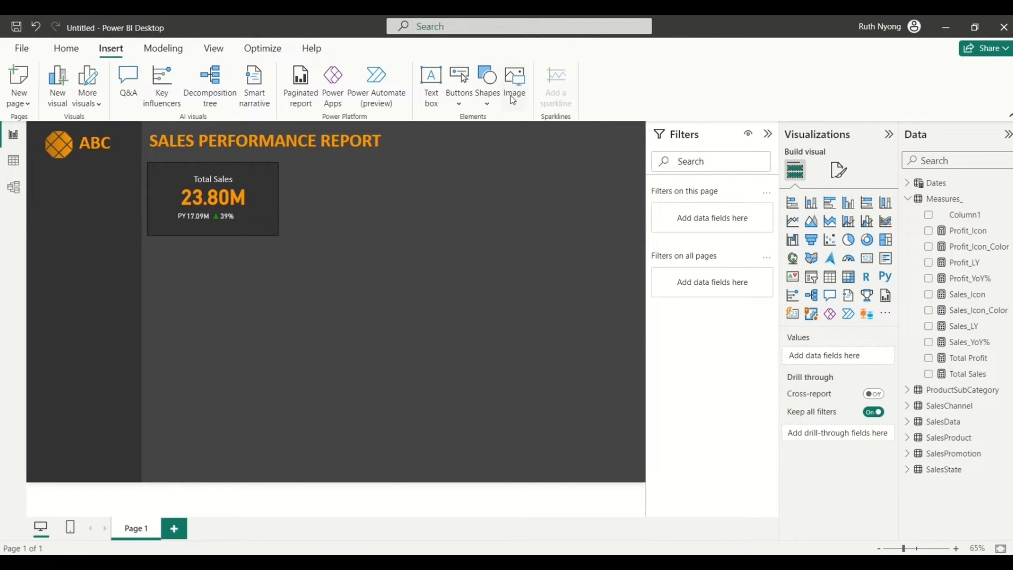
{"action": "left_click", "coordinate": [488, 104]}
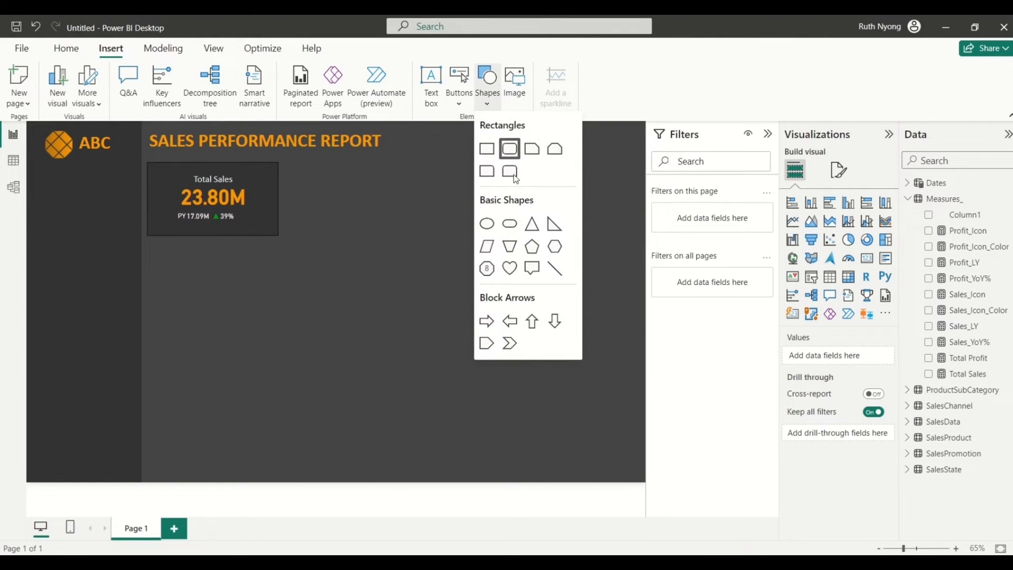
{"action": "left_click", "coordinate": [557, 263]}
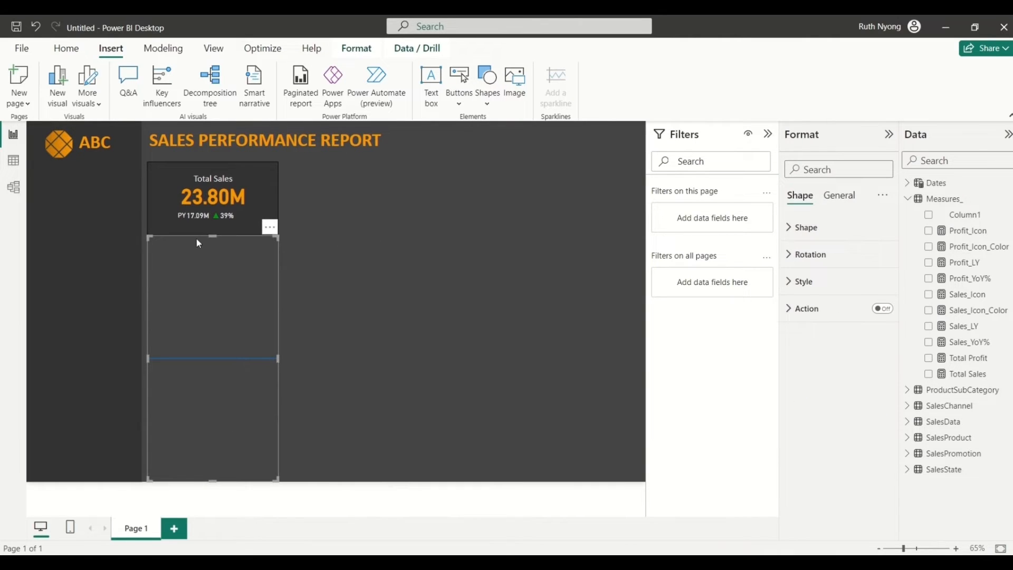
{"action": "left_click_drag", "start_coordinate": [210, 237], "coordinate": [223, 313]}
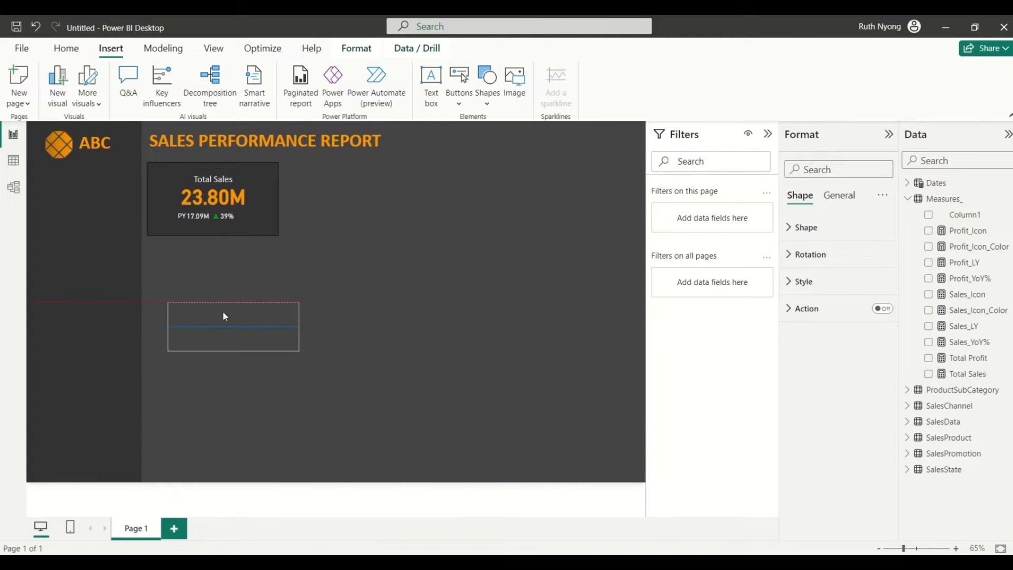
Step: Set the line shape's border color to the light gray theme color
{"action": "left_click", "coordinate": [795, 285]}
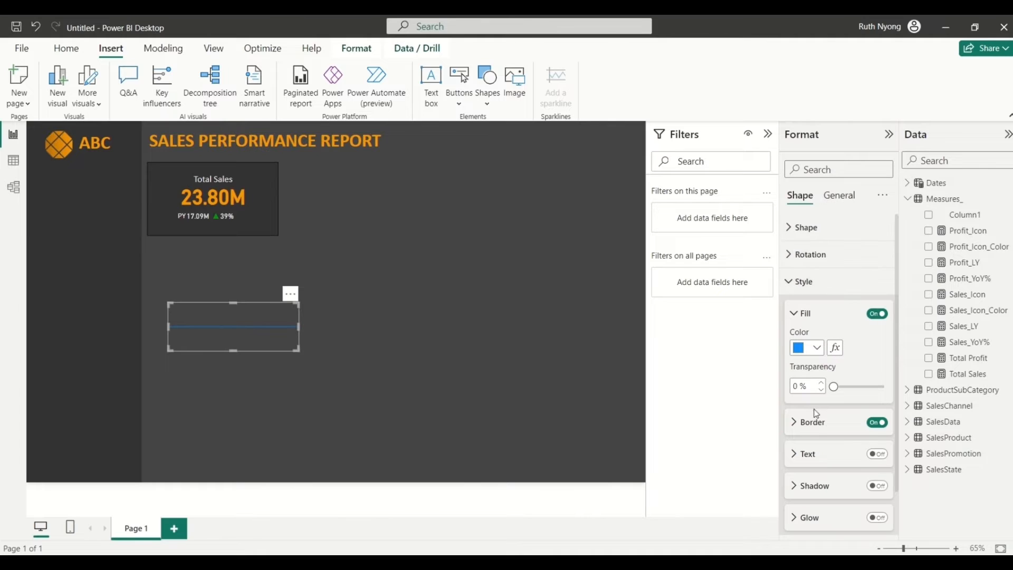
{"action": "left_click", "coordinate": [789, 425]}
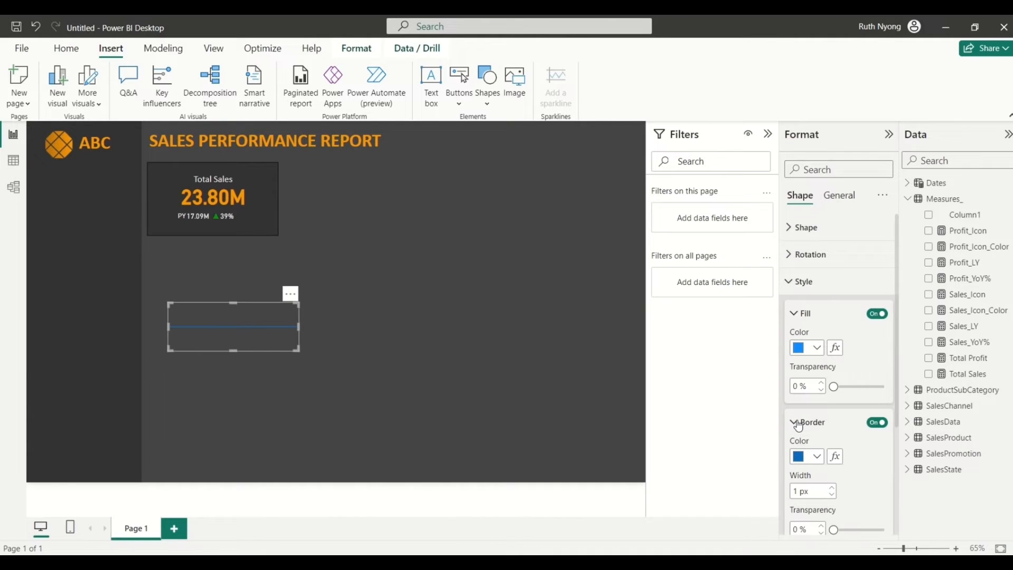
{"action": "left_click", "coordinate": [817, 459]}
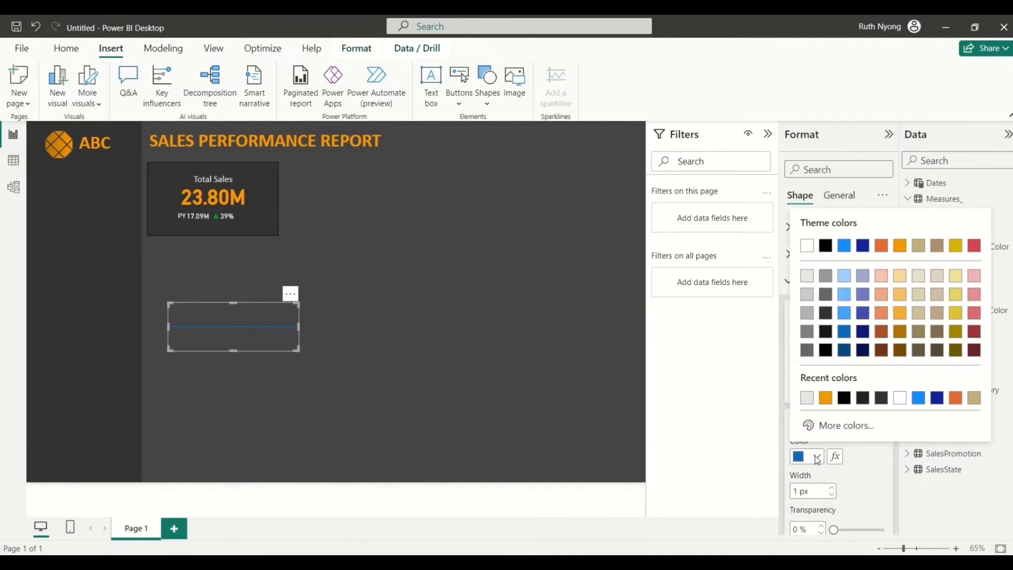
{"action": "left_click", "coordinate": [809, 280]}
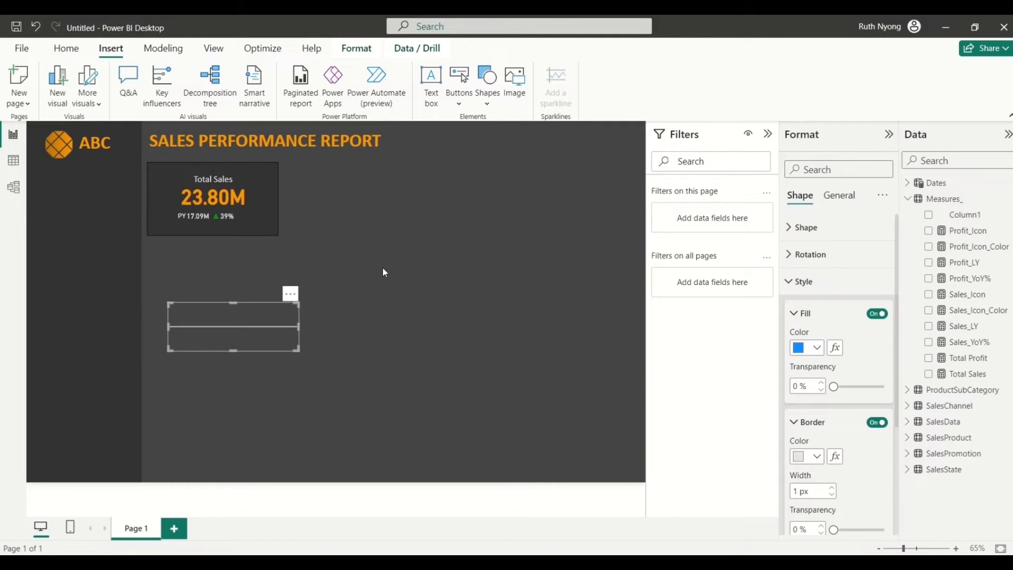
Step: Rotate the line shape 90° so that it stands vertical within its frame
{"action": "left_click", "coordinate": [797, 283]}
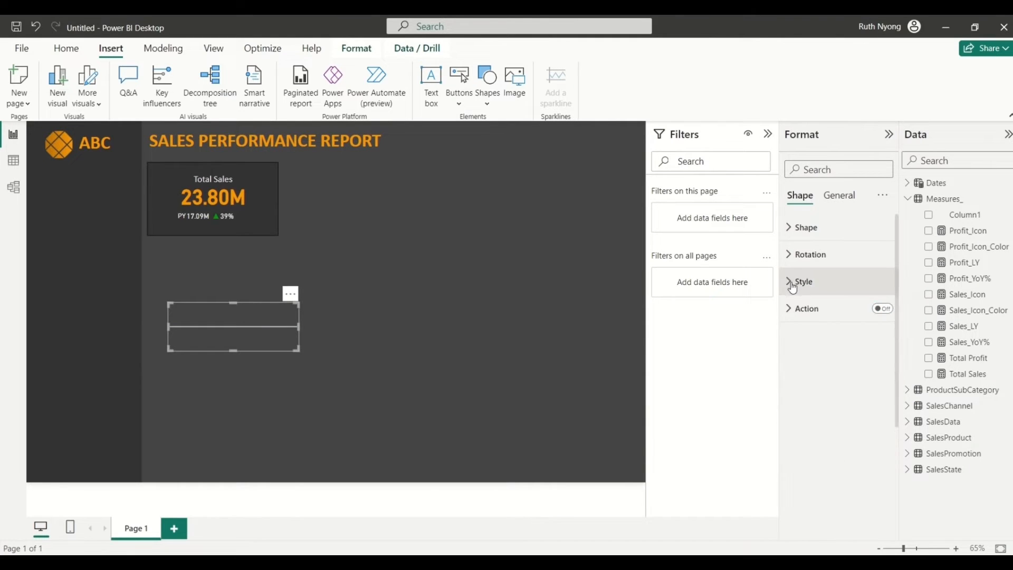
{"action": "left_click", "coordinate": [789, 256]}
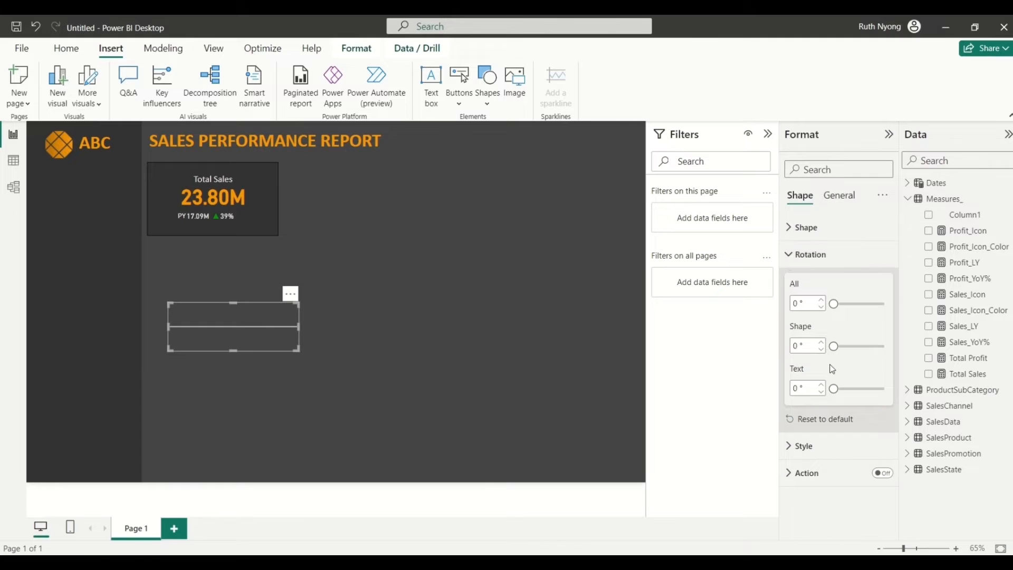
{"action": "double_click", "coordinate": [800, 347]}
{"action": "type", "text": "90"}
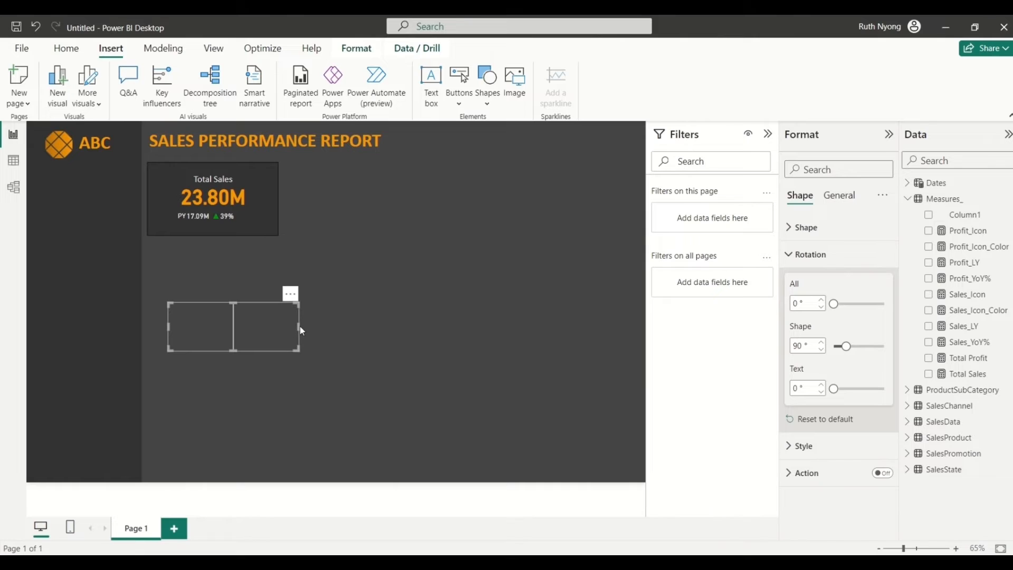
Step: Shrink the vertical line to a short divider and position it between the prior-year sales value and the trend icon
{"action": "left_click_drag", "start_coordinate": [298, 326], "coordinate": [170, 316]}
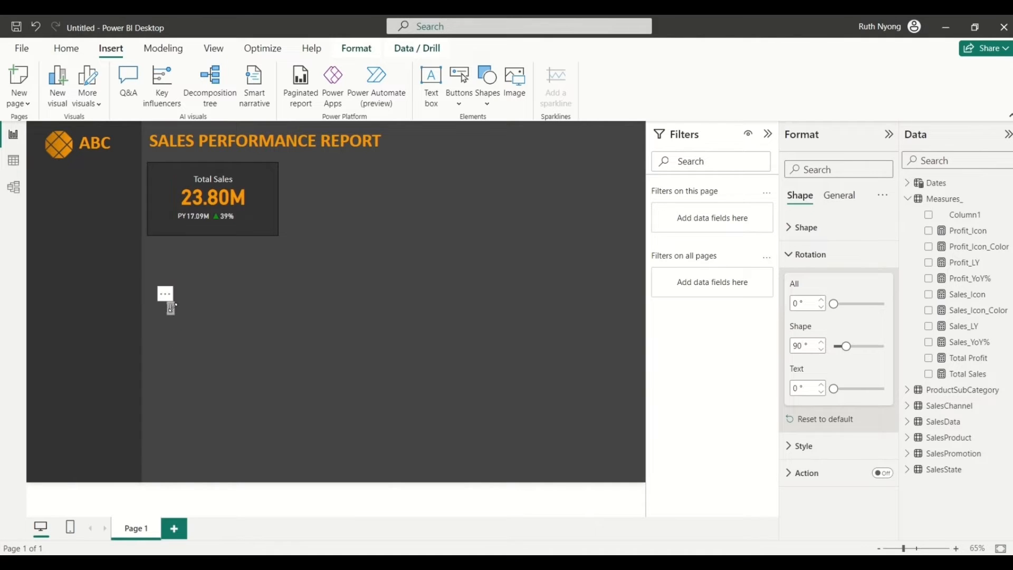
{"action": "left_click", "coordinate": [178, 311]}
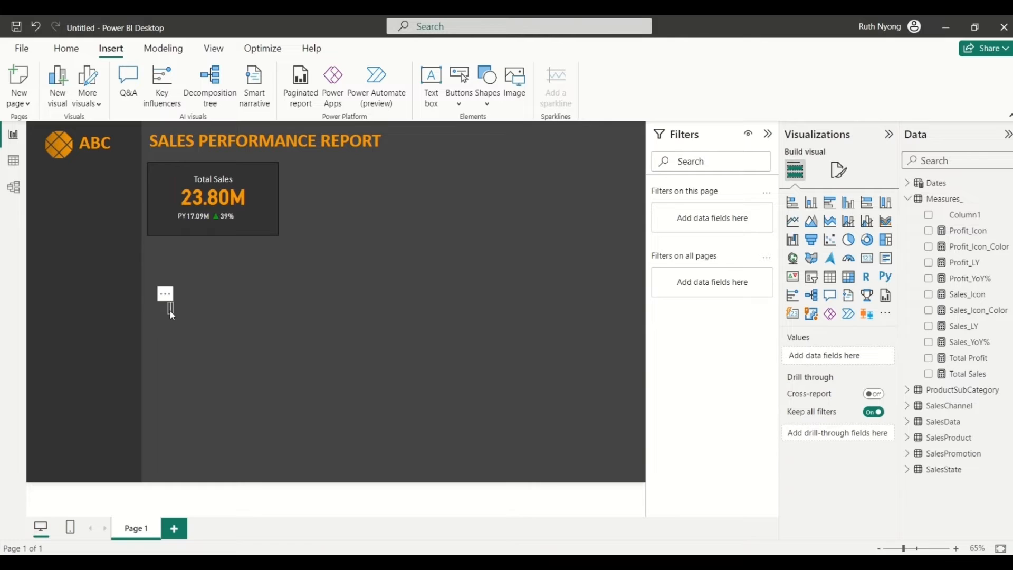
{"action": "left_click_drag", "start_coordinate": [170, 310], "coordinate": [207, 239]}
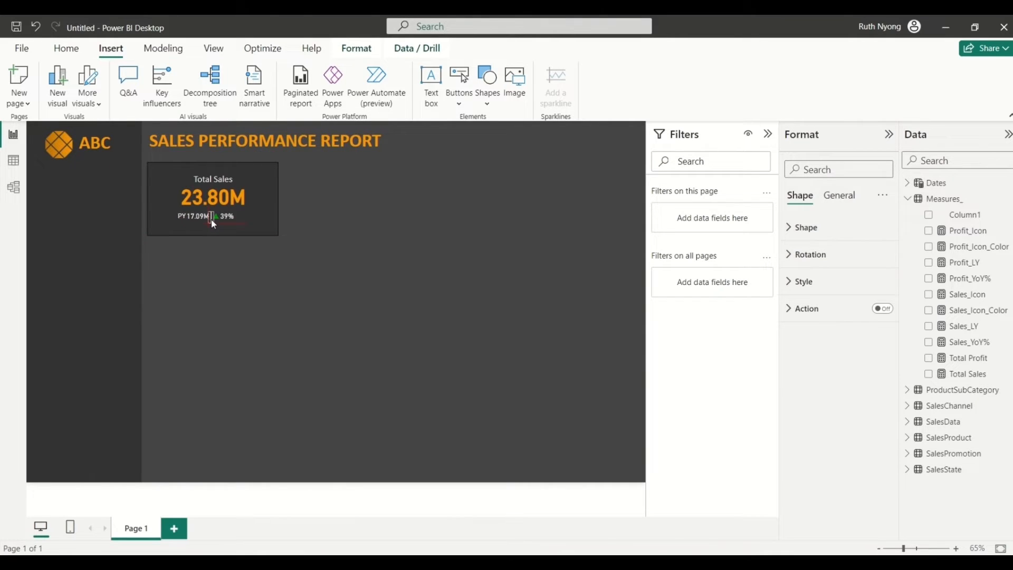
{"action": "left_click_drag", "start_coordinate": [211, 219], "coordinate": [211, 219]}
{"action": "left_click", "coordinate": [333, 237]}
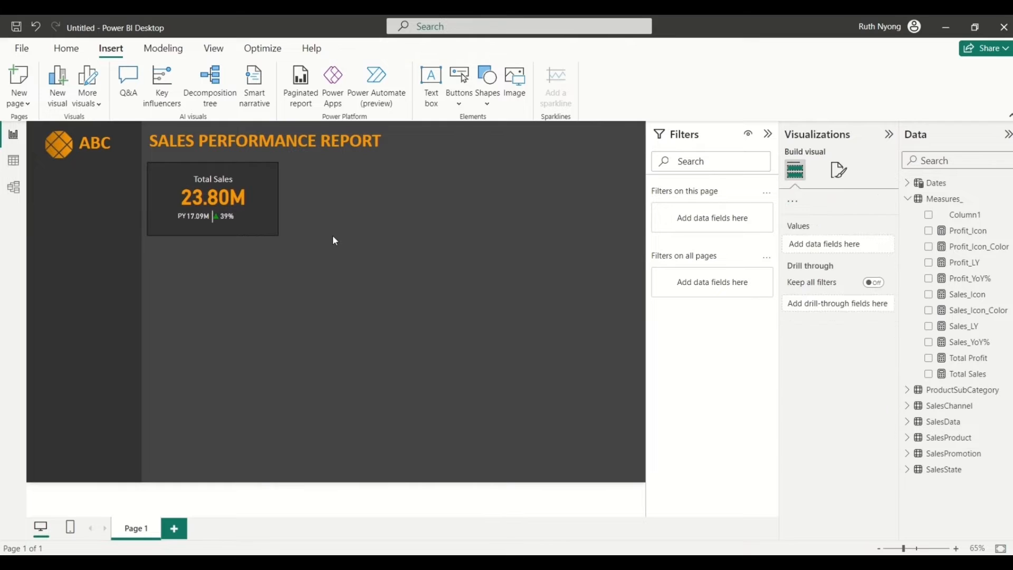
{"action": "left_click", "coordinate": [212, 218]}
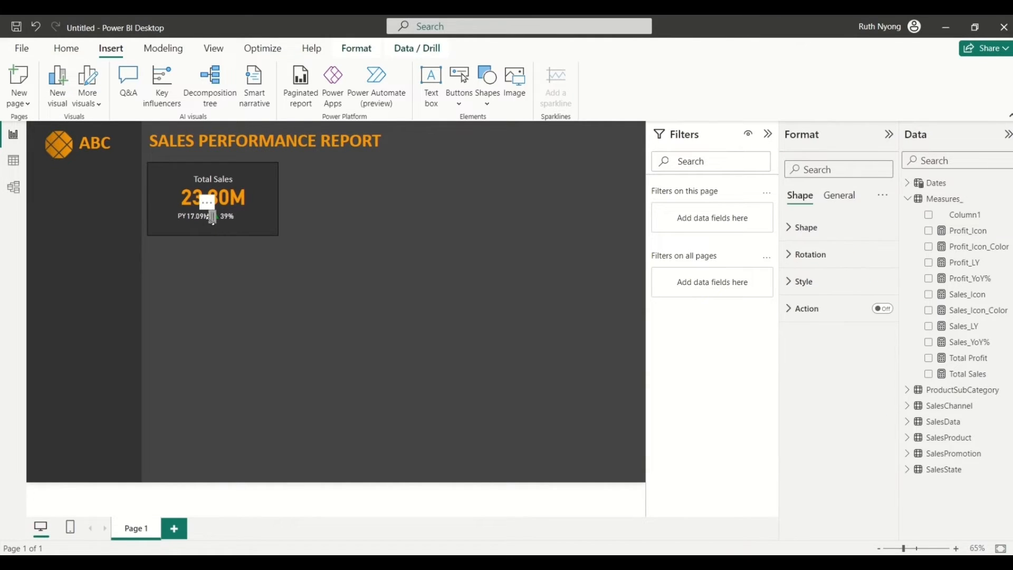
{"action": "left_click_drag", "start_coordinate": [212, 218], "coordinate": [211, 219]}
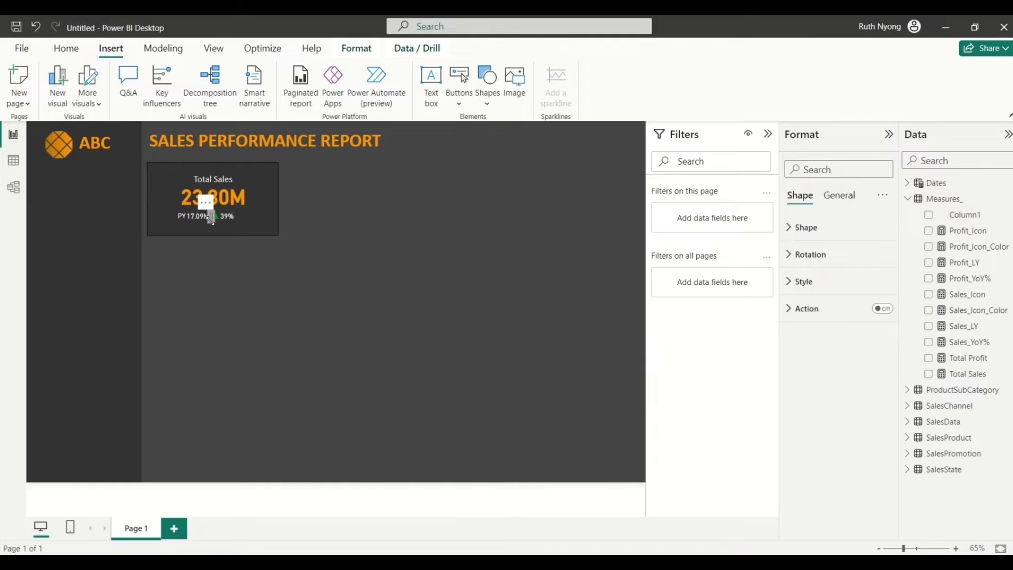
{"action": "left_click", "coordinate": [328, 232]}
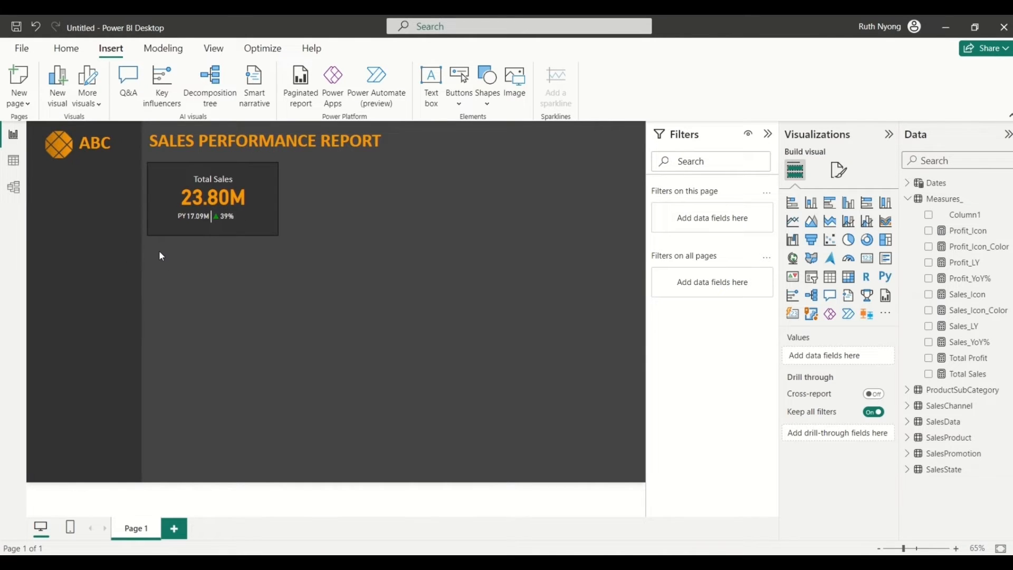
Step: Select the PY label, prior-year value, divider, trend icon and percentage together and nudge the row slightly down and right under the total
{"action": "left_click_drag", "start_coordinate": [159, 252], "coordinate": [259, 209]}
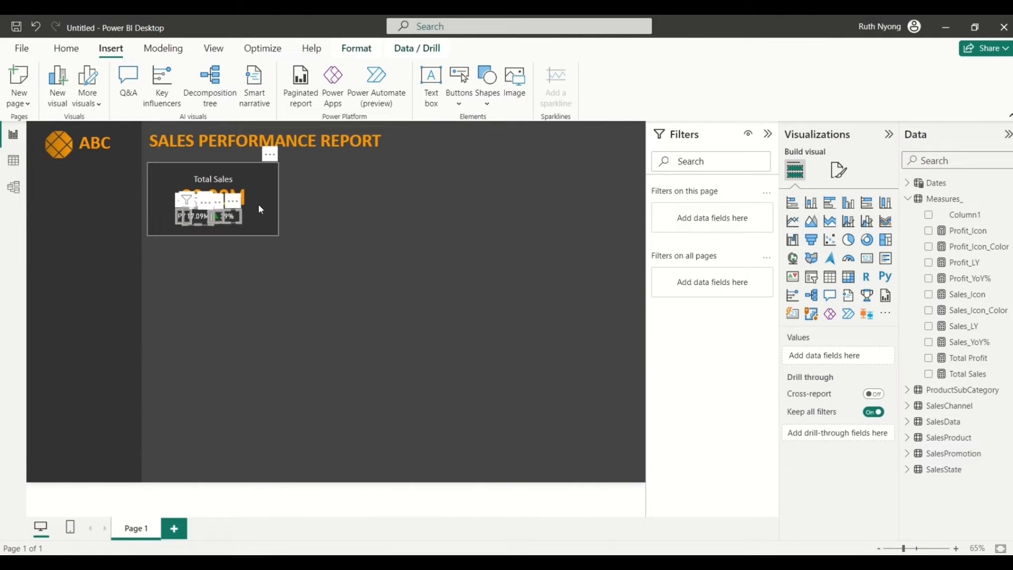
{"action": "key", "text": "Down"}
{"action": "key", "text": "Down"}
{"action": "key", "text": "Right"}
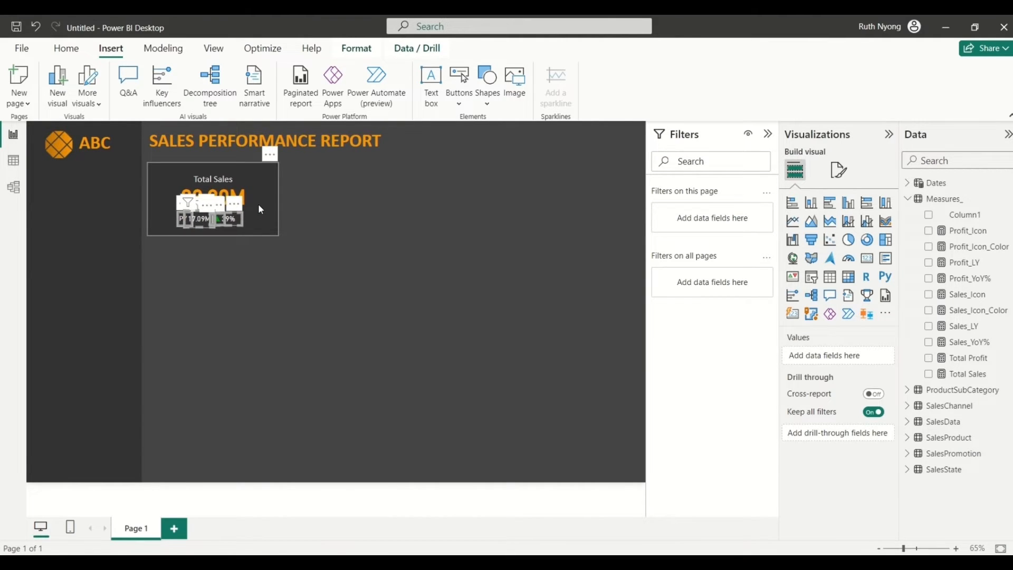
{"action": "key", "text": "Right"}
{"action": "key", "text": "Up"}
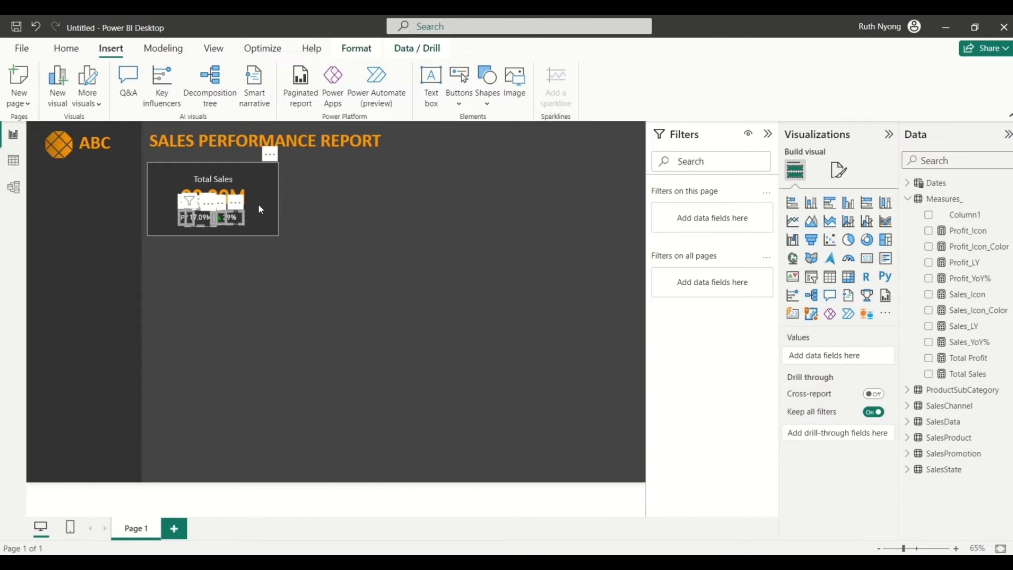
{"action": "left_click", "coordinate": [327, 204]}
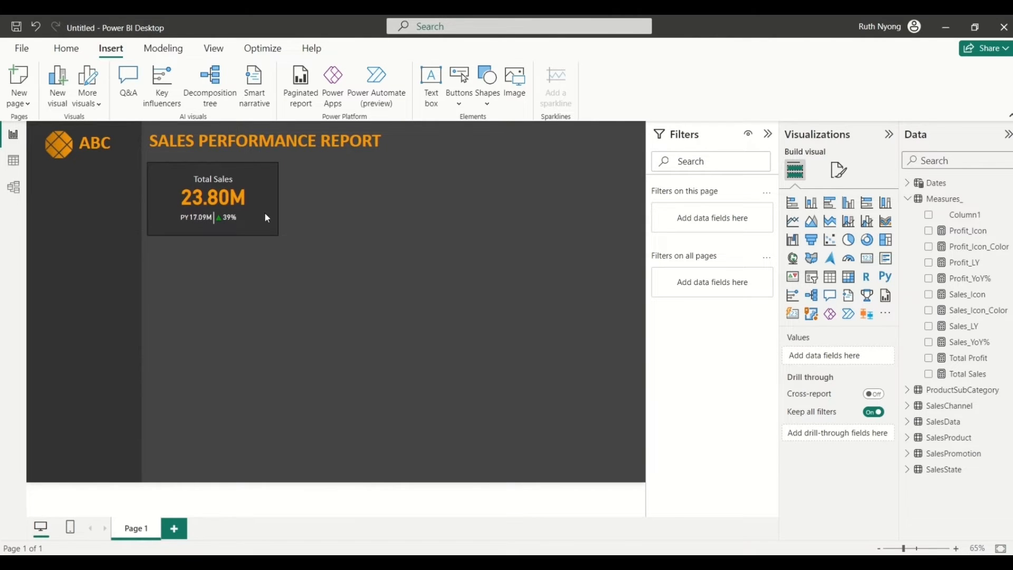
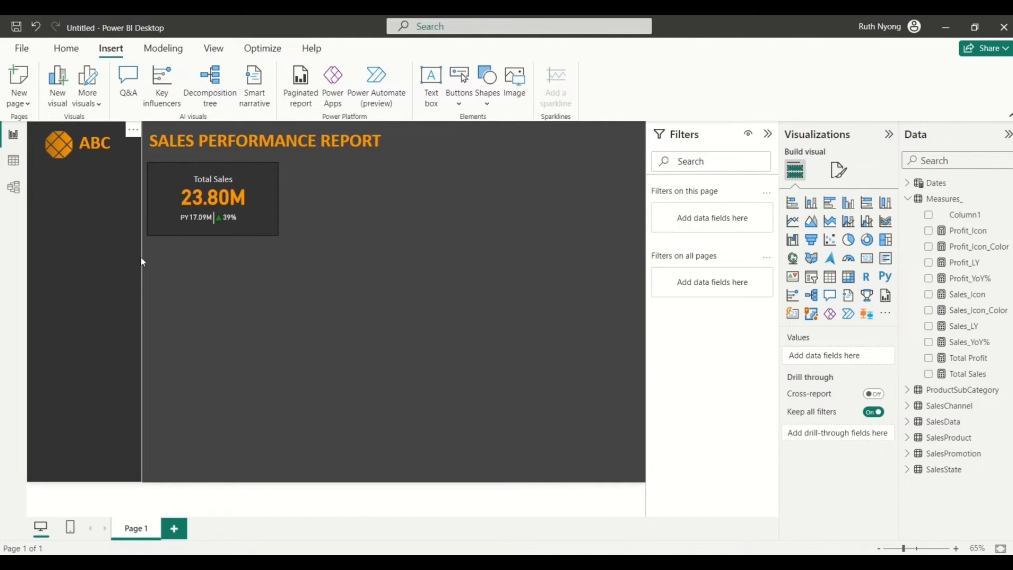
Step: Select all the Total Sales card's contents together and nudge them left within the card background
{"action": "left_click_drag", "start_coordinate": [157, 249], "coordinate": [267, 164]}
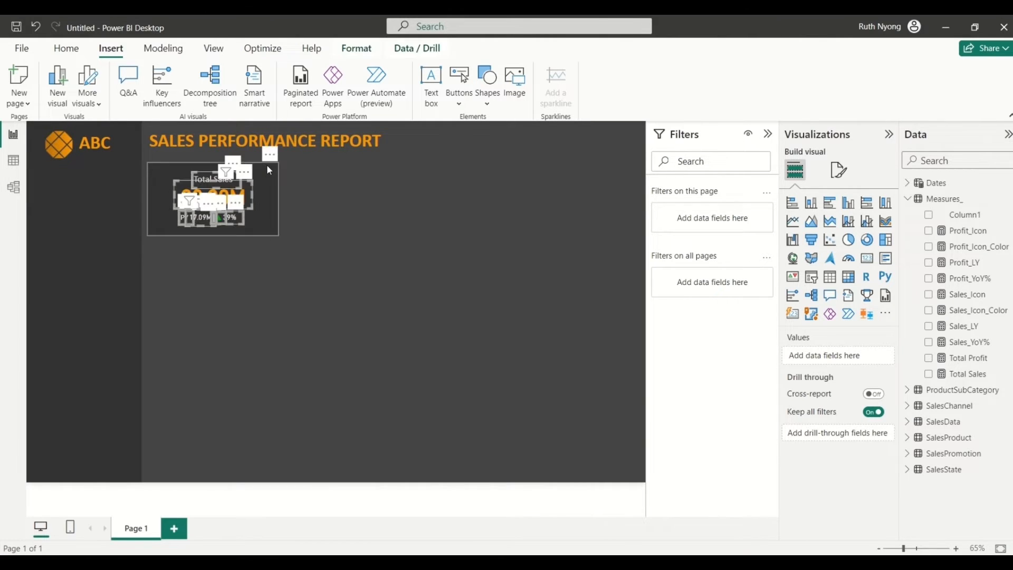
{"action": "key", "text": "Left"}
{"action": "key", "text": "Left"}
{"action": "key", "text": "Left"}
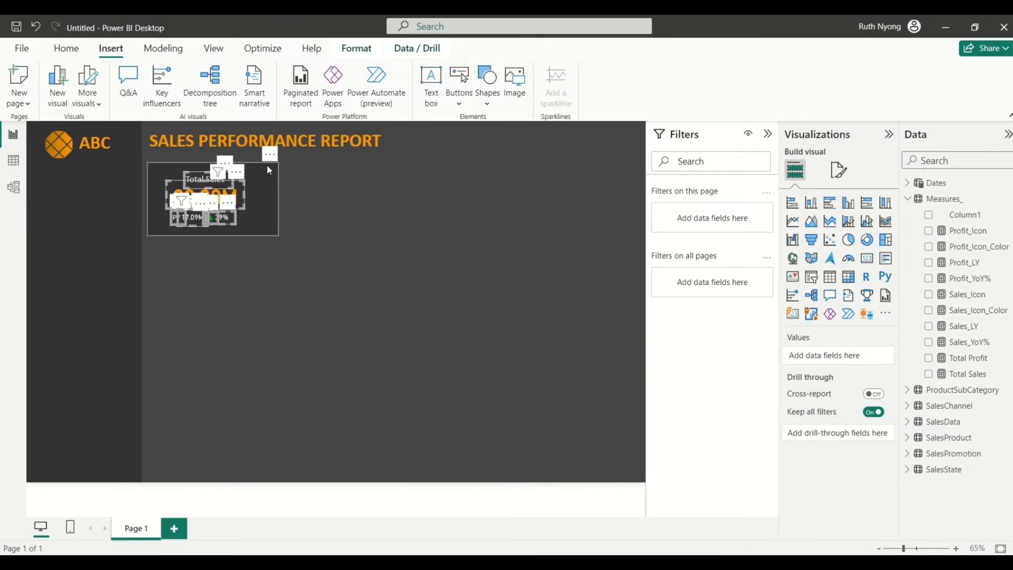
{"action": "key", "text": "Delete"}
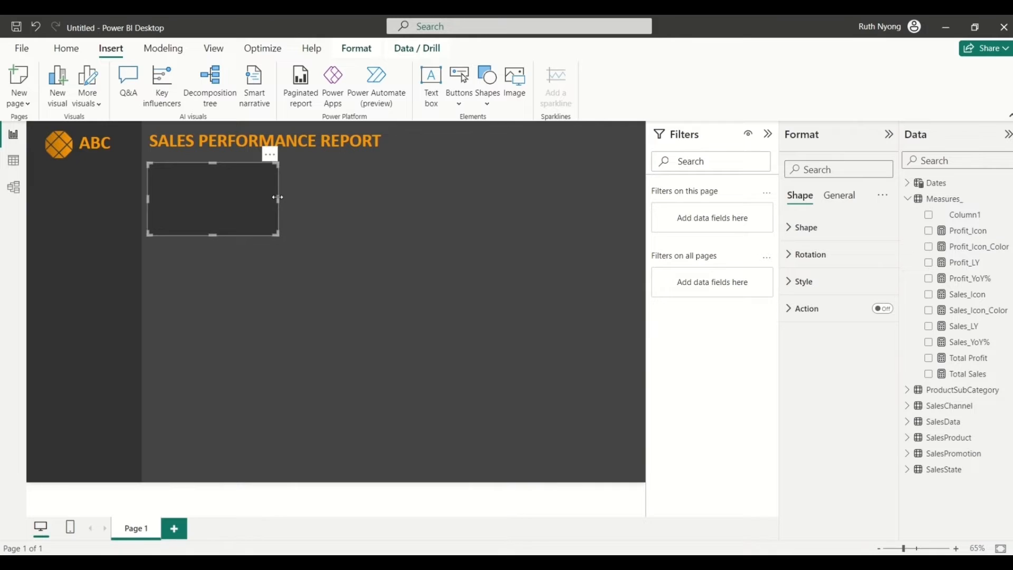
Step: Narrow the Total Sales card's background slightly and place a copy of the whole card directly to its right
{"action": "left_click_drag", "start_coordinate": [277, 197], "coordinate": [266, 196]}
{"action": "left_click", "coordinate": [298, 197]}
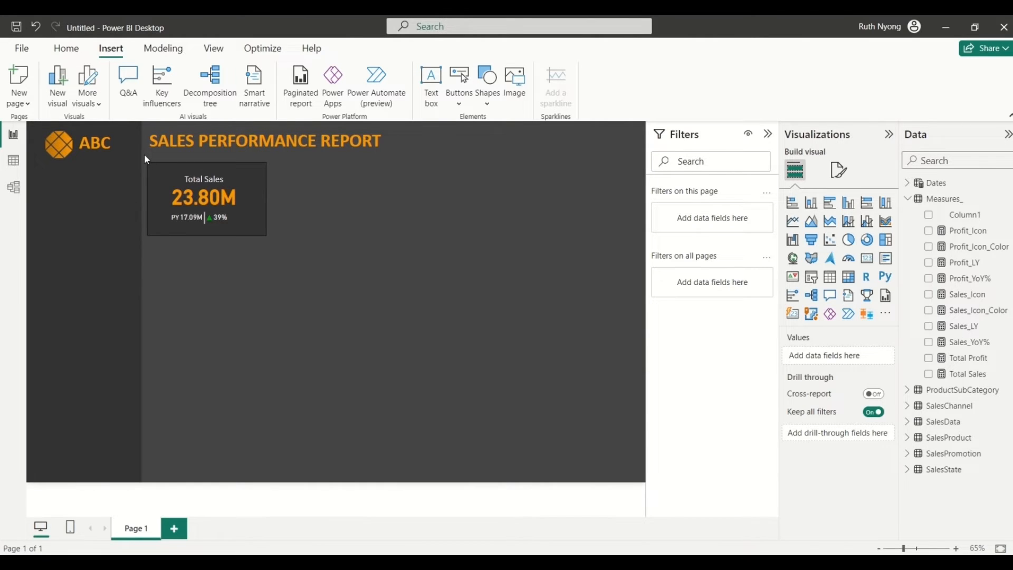
{"action": "left_click_drag", "start_coordinate": [146, 159], "coordinate": [293, 249]}
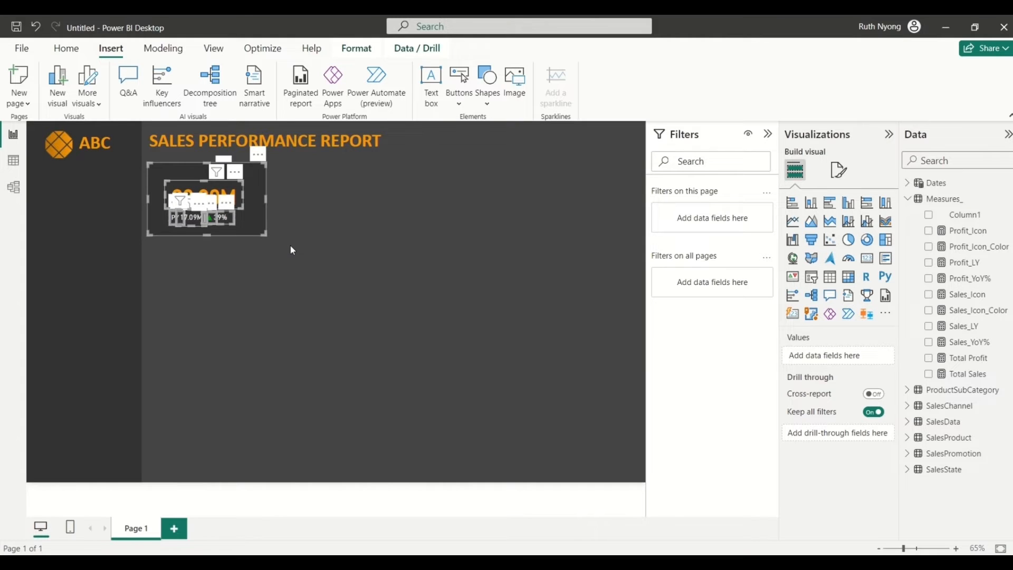
{"action": "key", "text": "ctrl+v"}
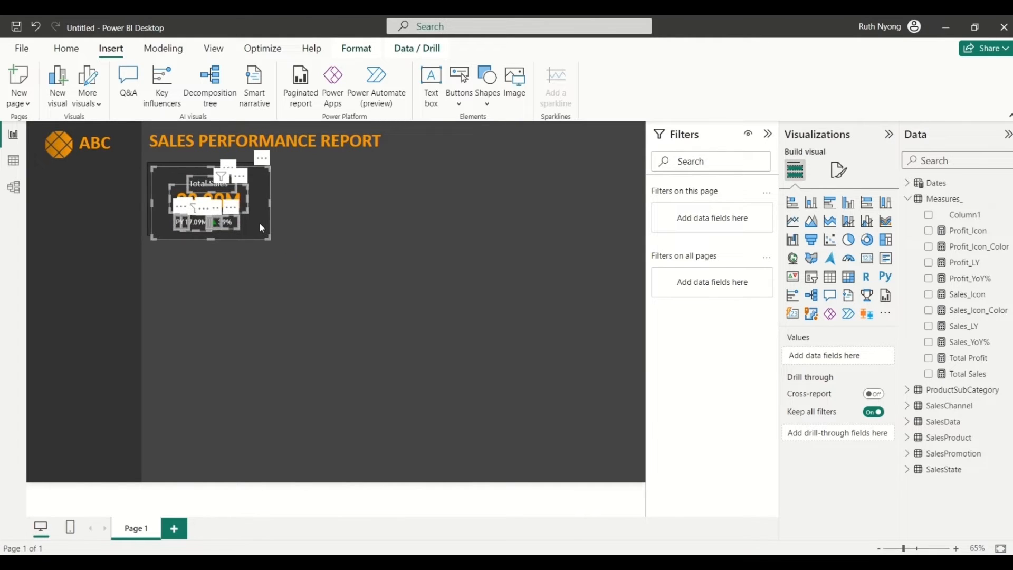
{"action": "left_click_drag", "start_coordinate": [260, 224], "coordinate": [383, 224]}
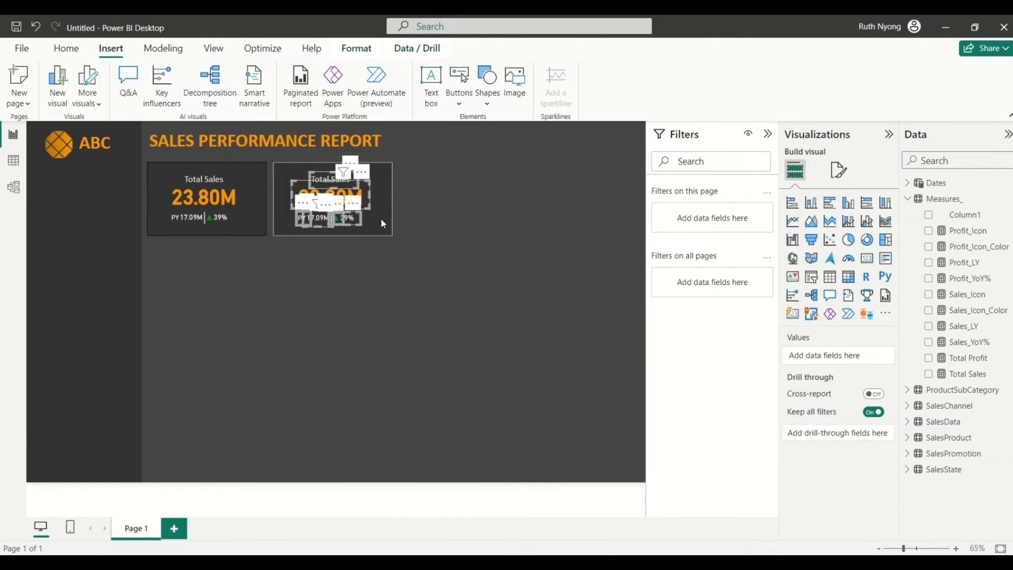
Step: Place two more copies of the whole Total Sales card to complete an evenly spaced row of four cards
{"action": "key", "text": "Delete"}
{"action": "left_click", "coordinate": [383, 223]}
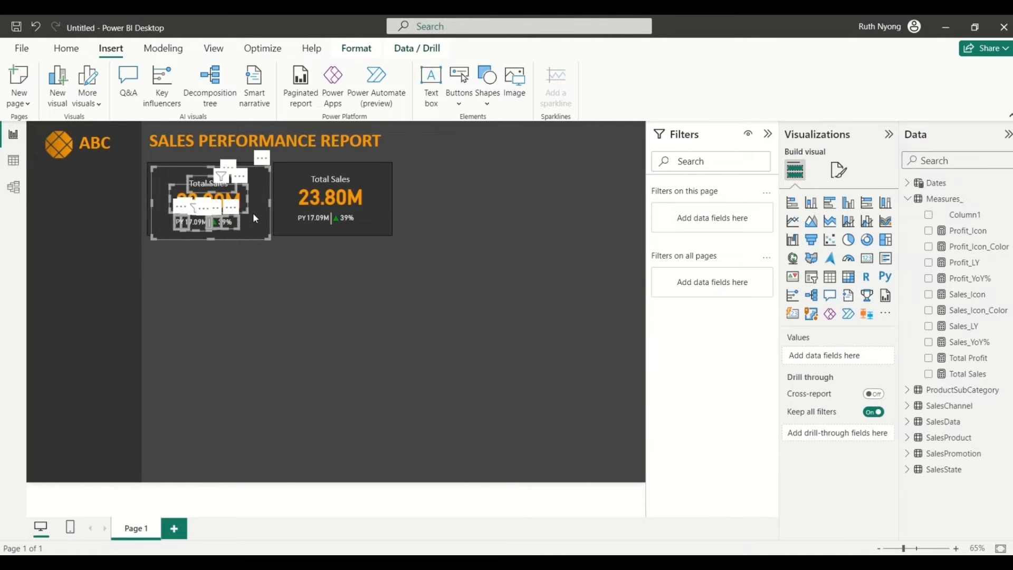
{"action": "left_click_drag", "start_coordinate": [255, 218], "coordinate": [503, 214]}
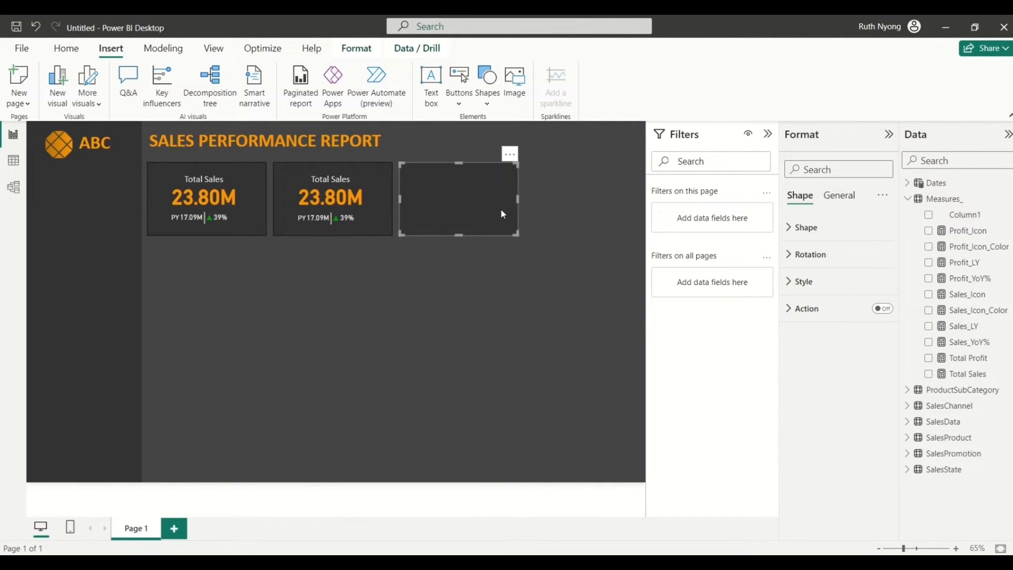
{"action": "left_click_drag", "start_coordinate": [248, 226], "coordinate": [629, 223]}
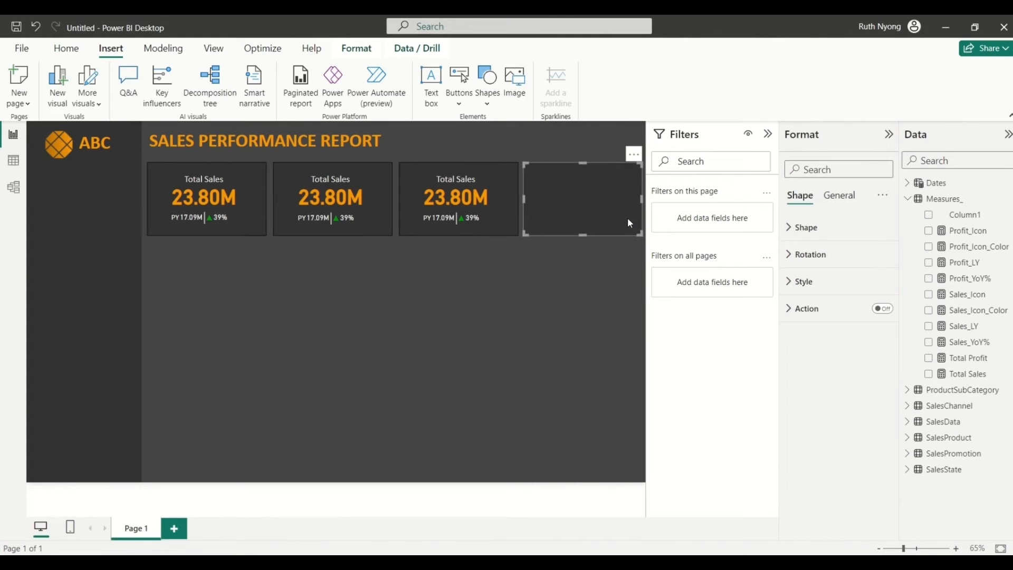
{"action": "key", "text": "Right"}
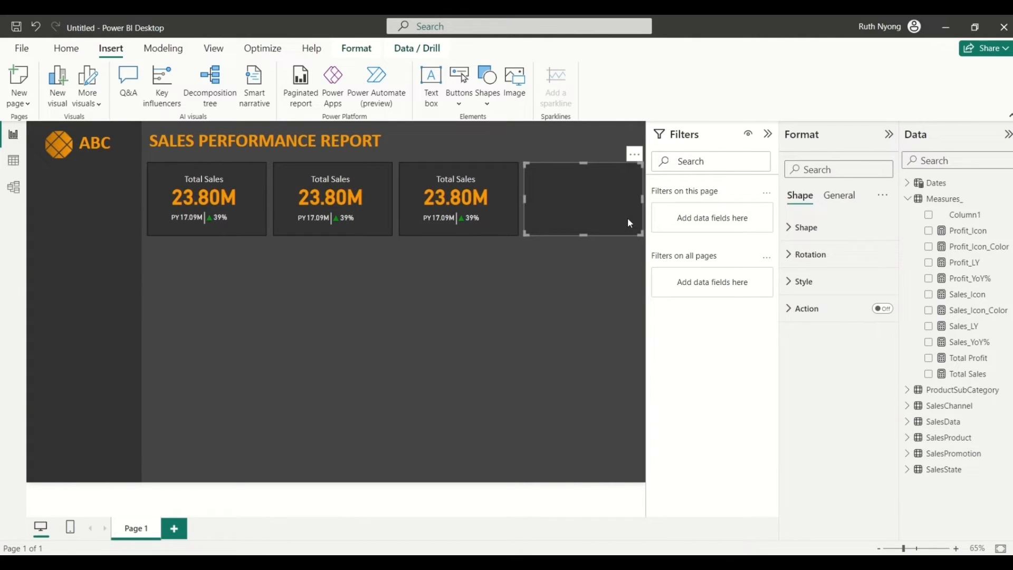
{"action": "left_click", "coordinate": [589, 277]}
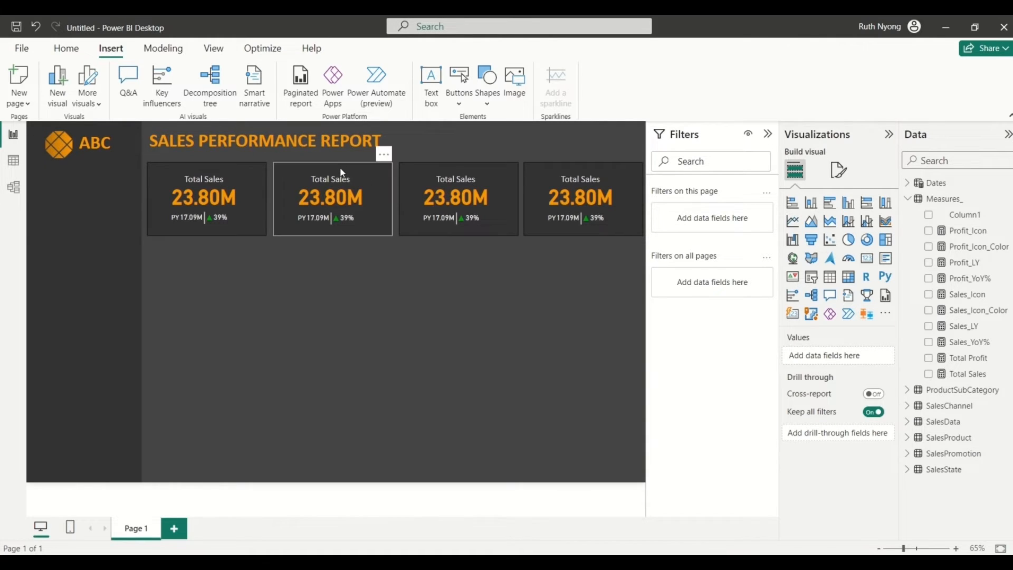
Step: Change the second card's title to Total Profit
{"action": "left_click", "coordinate": [348, 179]}
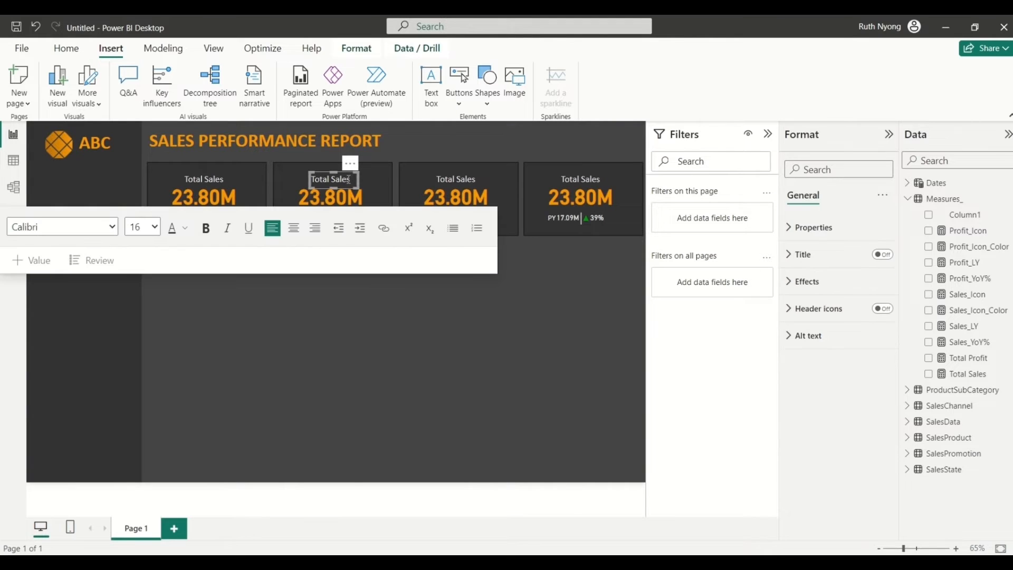
{"action": "key", "text": "BackSpace"}
{"action": "key", "text": "BackSpace"}
{"action": "key", "text": "BackSpace"}
{"action": "key", "text": "BackSpace"}
{"action": "type", "text": "Profit"}
{"action": "left_click", "coordinate": [364, 315]}
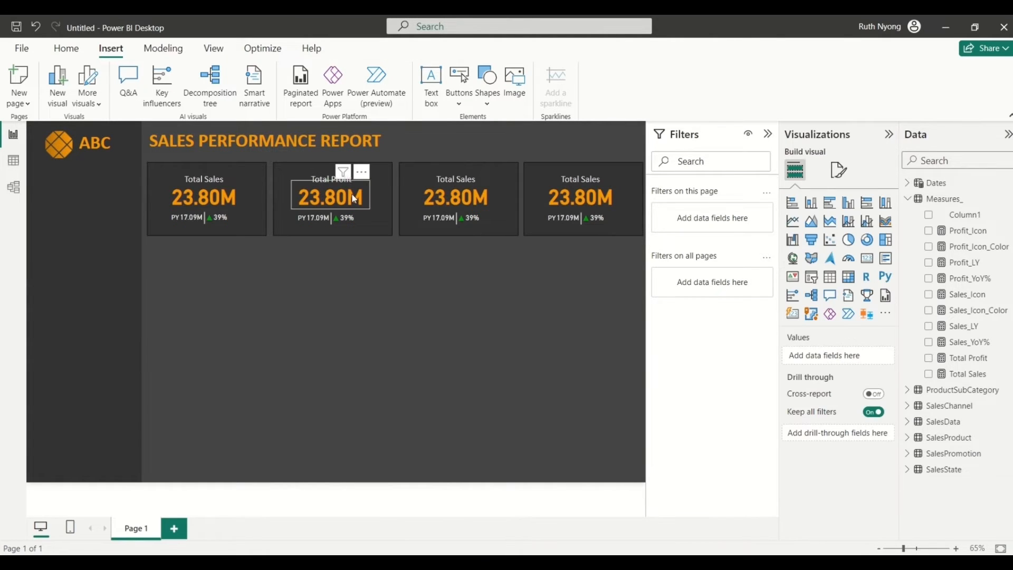
Step: Replace the second card's main value with the Total Profit measure and its prior-year value with Profit_LY
{"action": "left_click", "coordinate": [354, 199]}
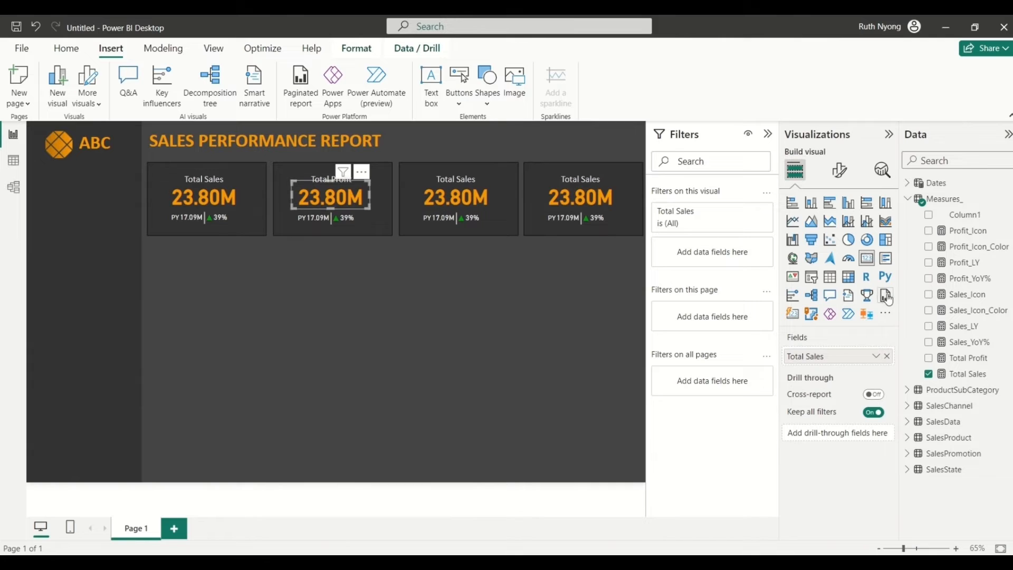
{"action": "left_click", "coordinate": [928, 374]}
{"action": "left_click", "coordinate": [928, 358]}
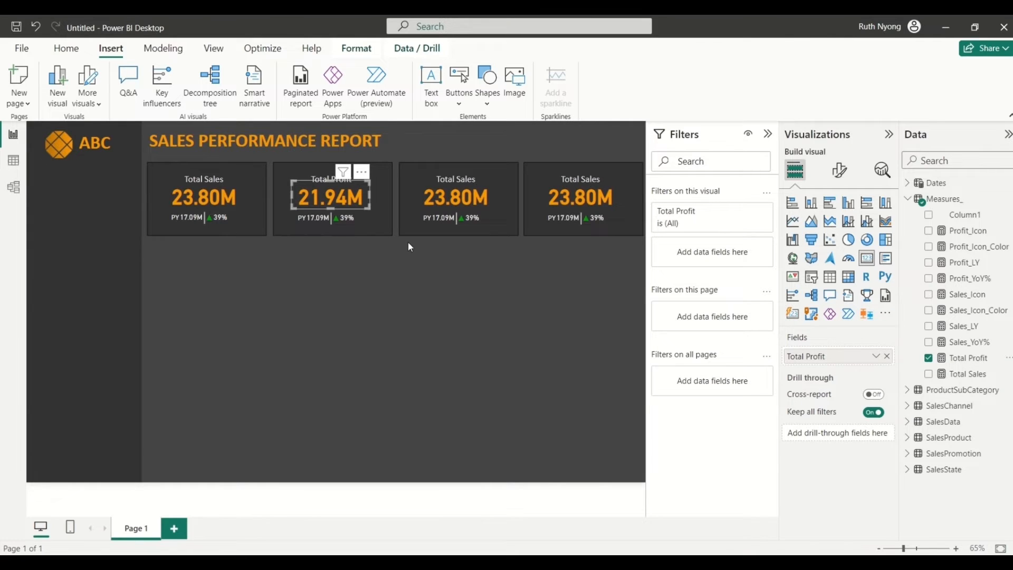
{"action": "left_click", "coordinate": [323, 222]}
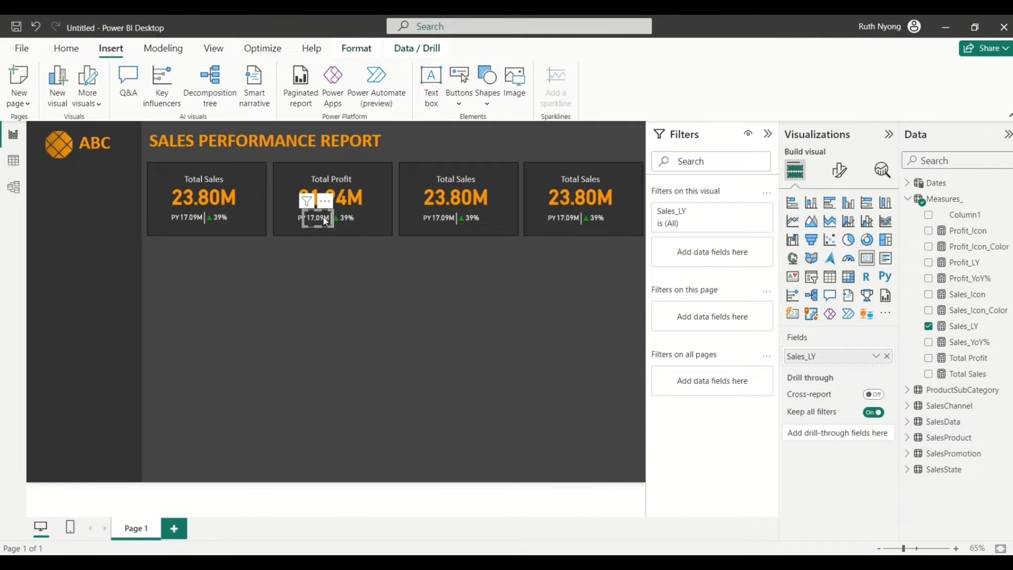
{"action": "left_click", "coordinate": [930, 332]}
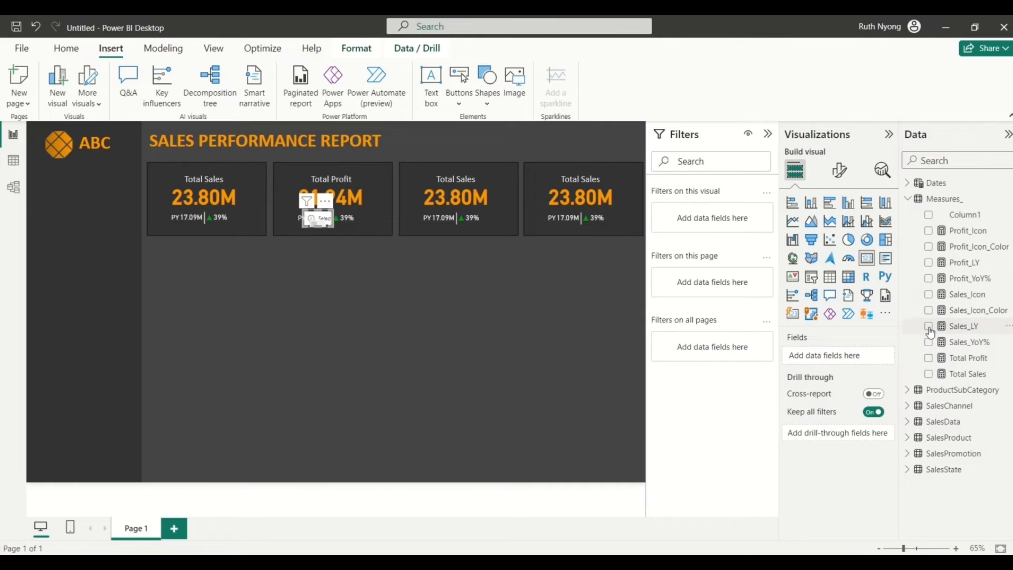
{"action": "left_click", "coordinate": [930, 265]}
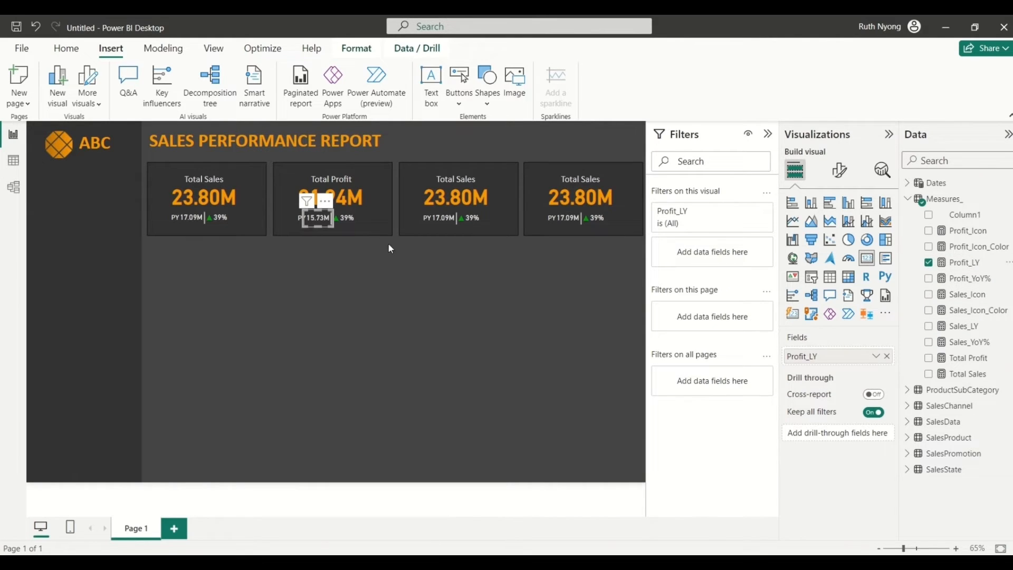
Step: Replace Sales_YoY% with Profit_YoY% in the percentage visual of the Total Profit card
{"action": "left_click", "coordinate": [354, 224]}
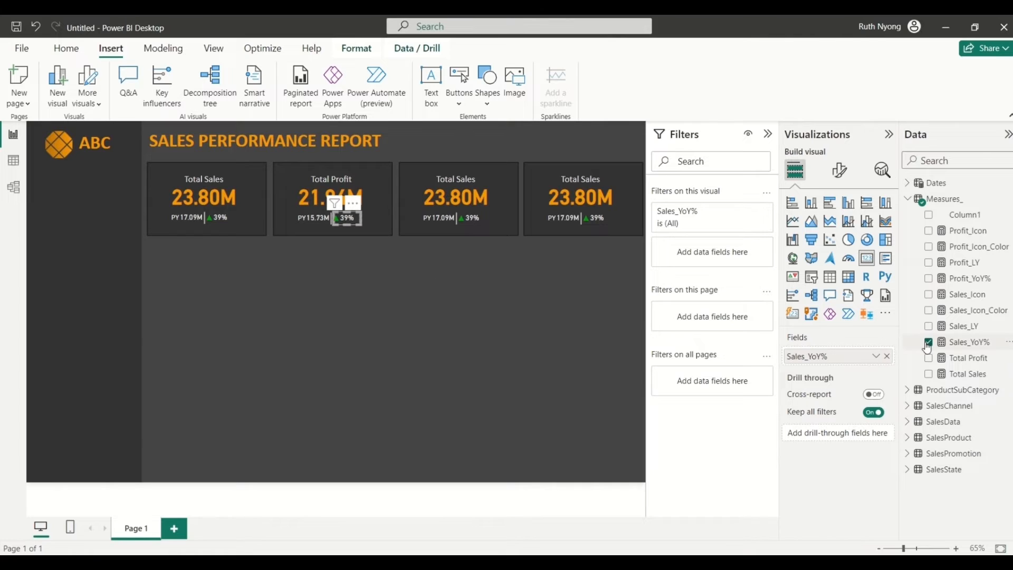
{"action": "left_click", "coordinate": [927, 344]}
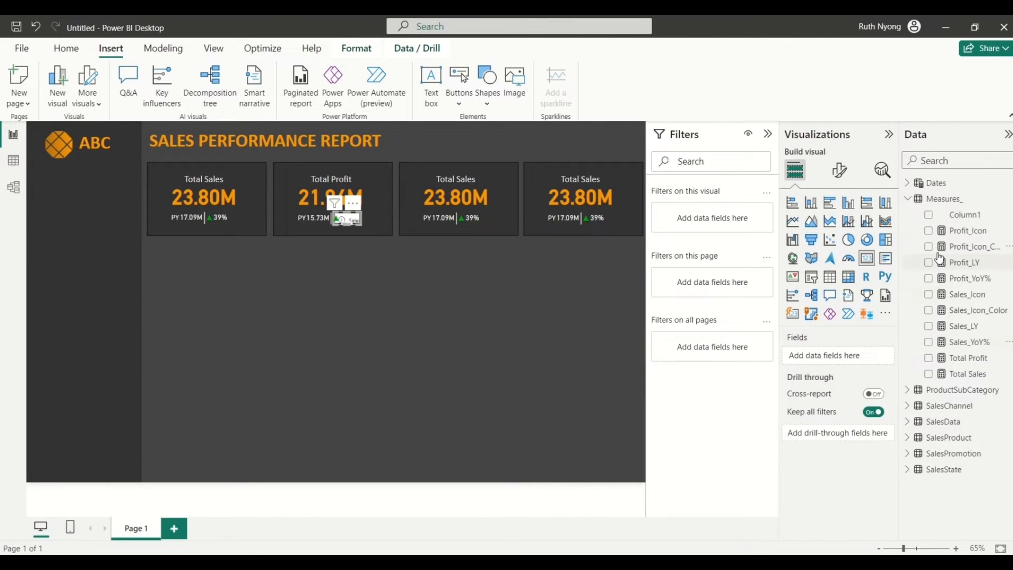
{"action": "left_click", "coordinate": [928, 280]}
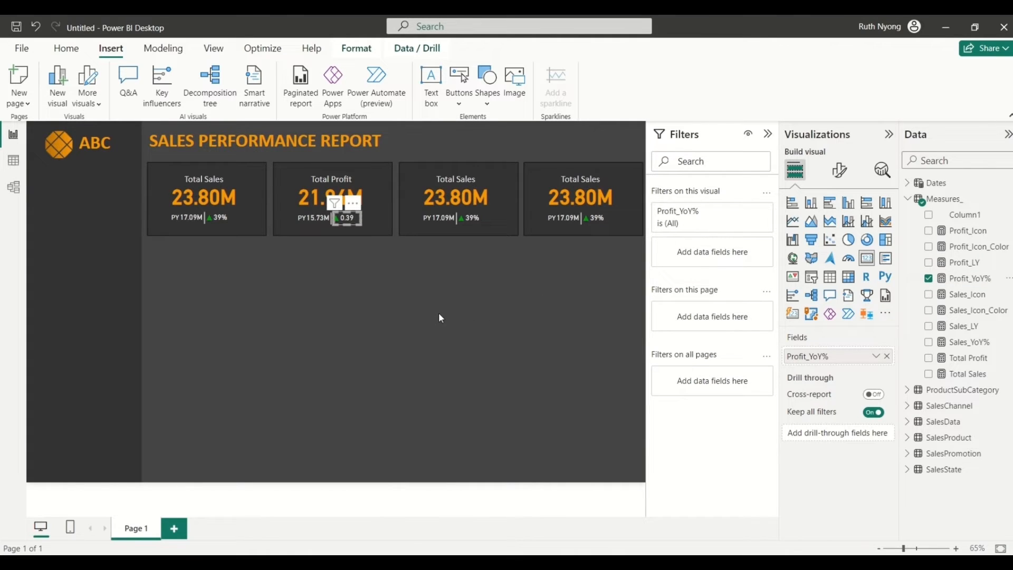
Step: Format the Profit_YoY% measure as a percentage with 0 decimal places
{"action": "left_click", "coordinate": [970, 280]}
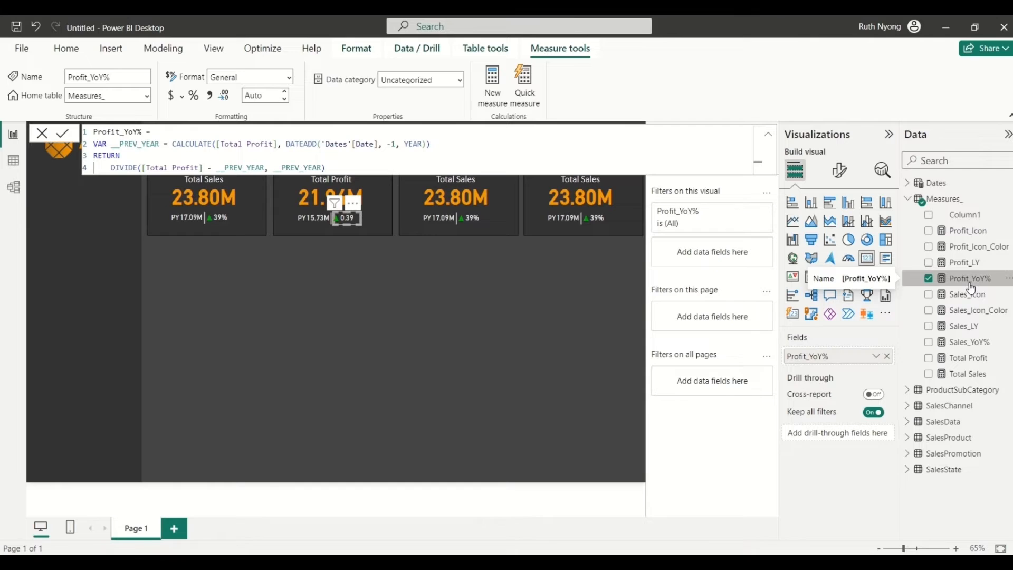
{"action": "left_click", "coordinate": [194, 96]}
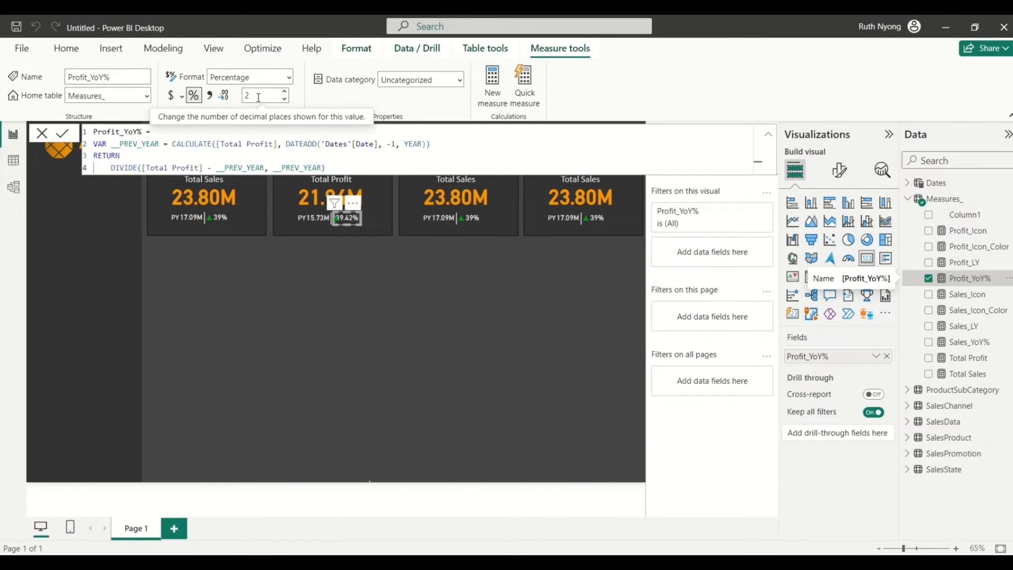
{"action": "double_click", "coordinate": [259, 98]}
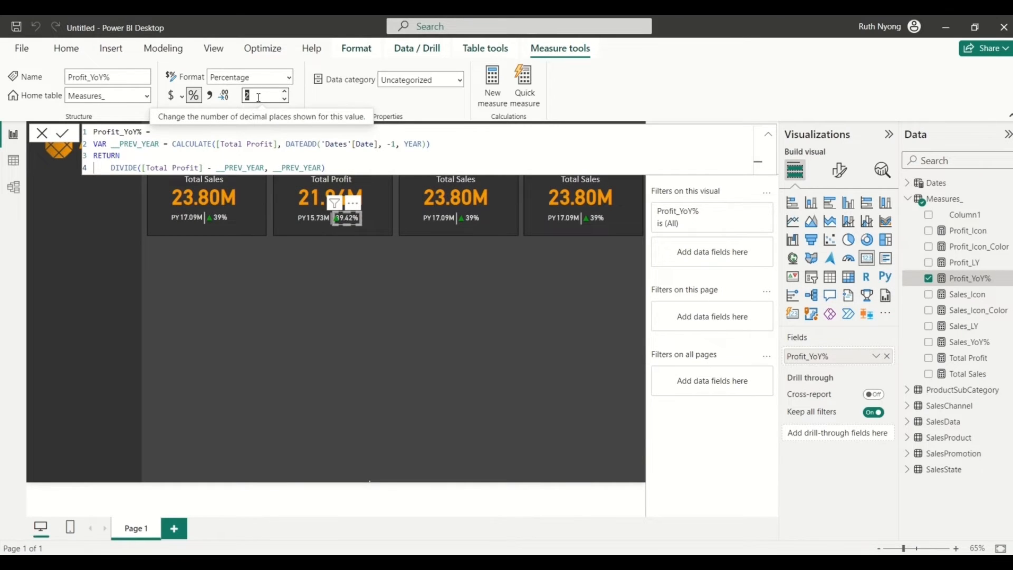
{"action": "type", "text": "0"}
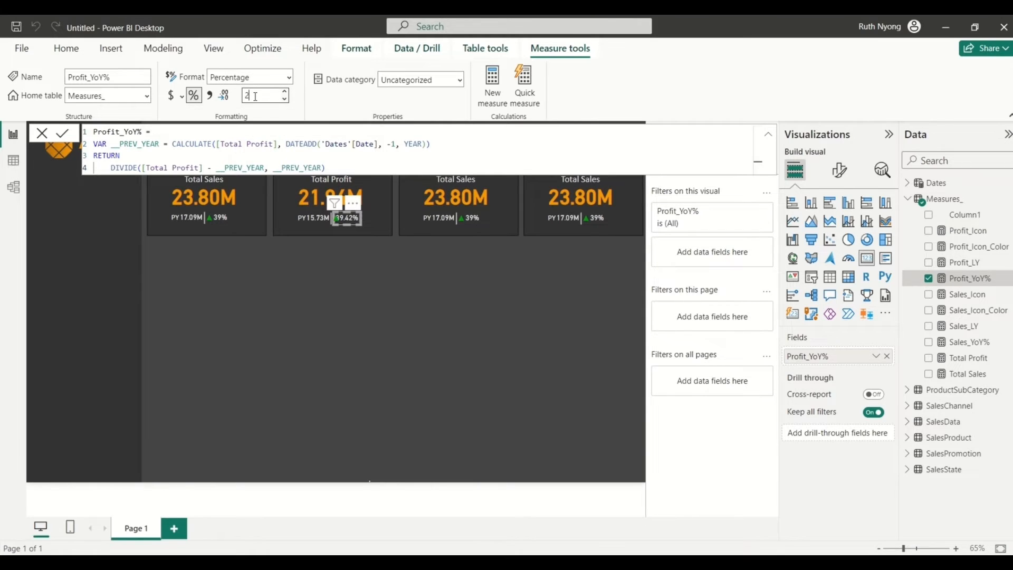
{"action": "left_click", "coordinate": [370, 257]}
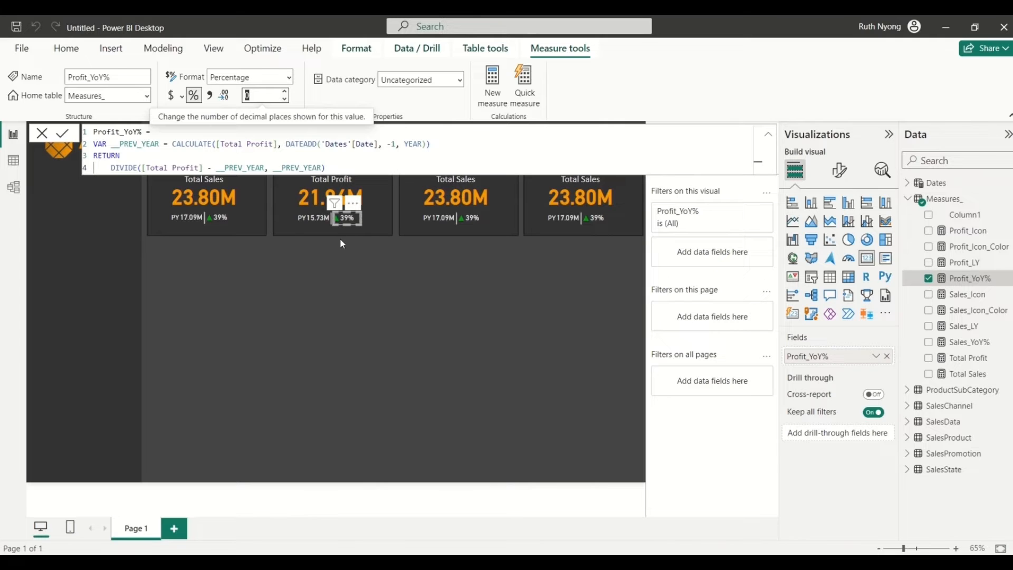
{"action": "left_click", "coordinate": [340, 243]}
Step: Replace Sales_Icon with Profit_Icon in the trend icon of the Total Profit card
{"action": "left_click", "coordinate": [339, 221]}
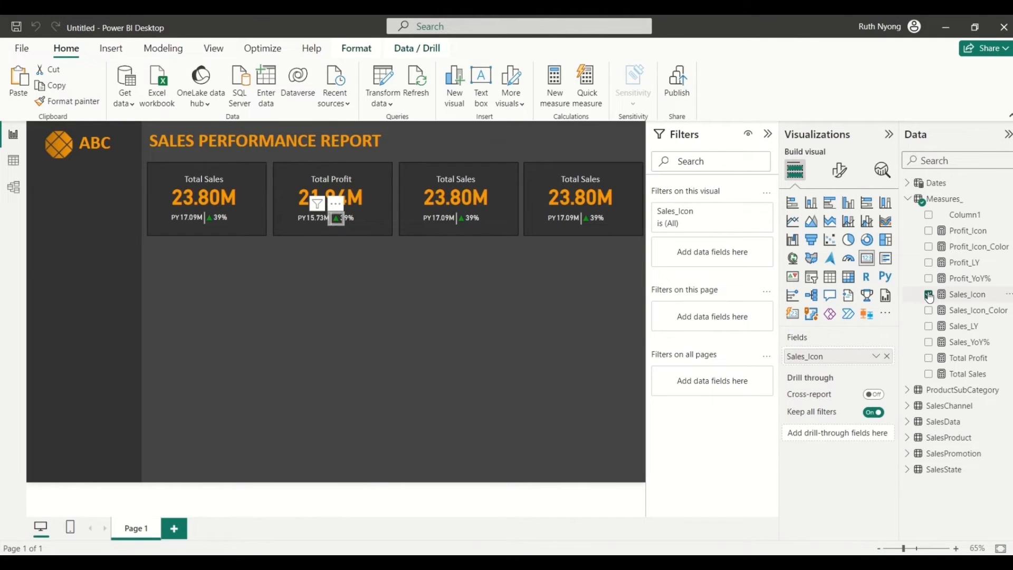
{"action": "left_click", "coordinate": [929, 295]}
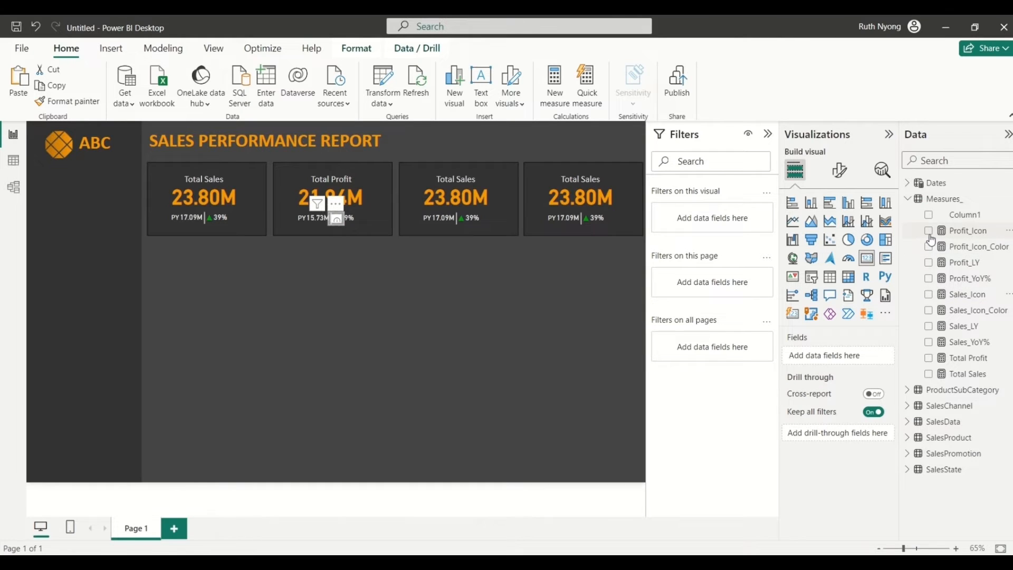
{"action": "left_click", "coordinate": [928, 233]}
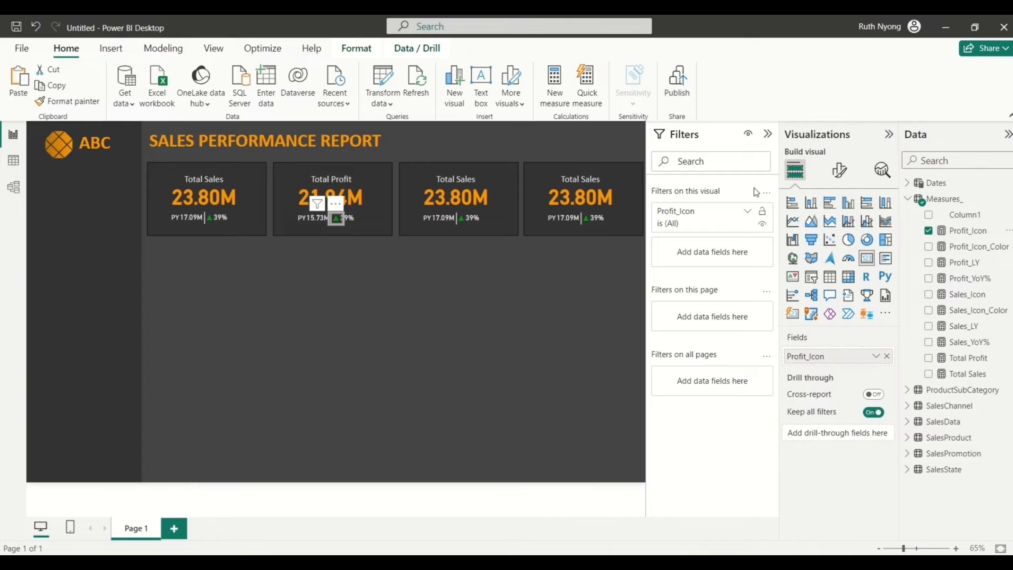
Step: Base the conditional colour rules of the profit trend icon's callout value on the Profit_Icon_Color measure
{"action": "left_click", "coordinate": [842, 178]}
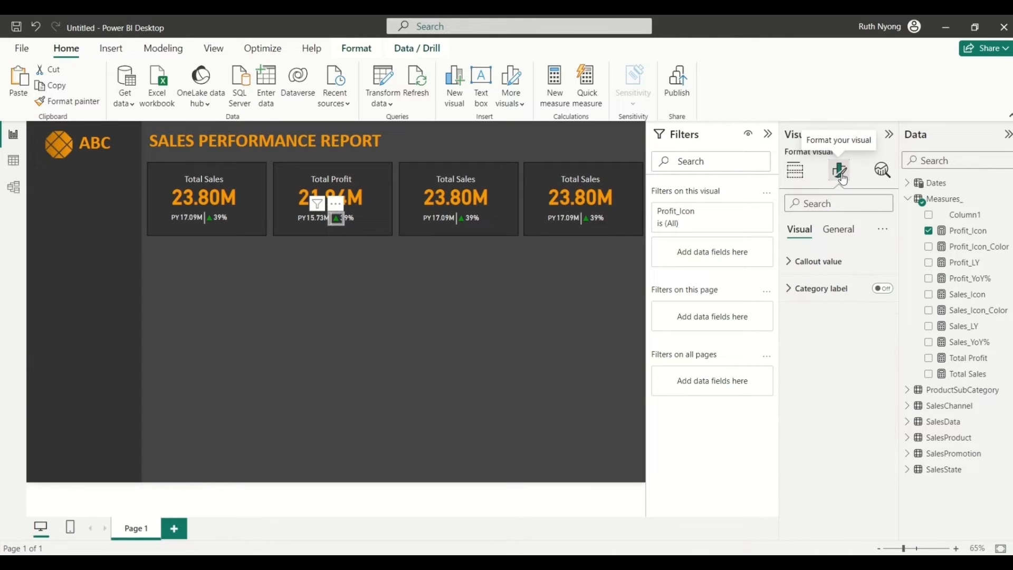
{"action": "left_click", "coordinate": [792, 268]}
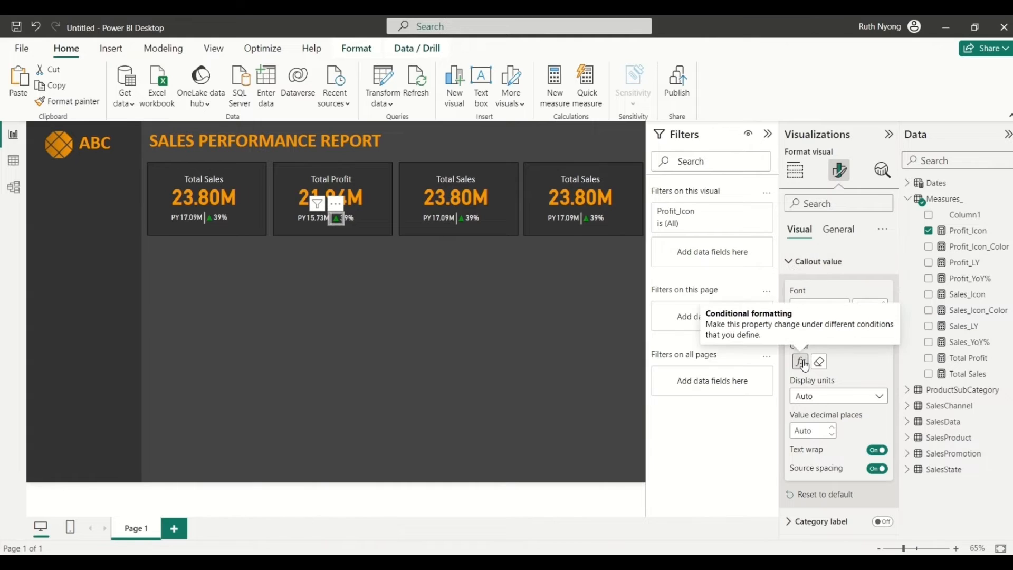
{"action": "left_click", "coordinate": [801, 362]}
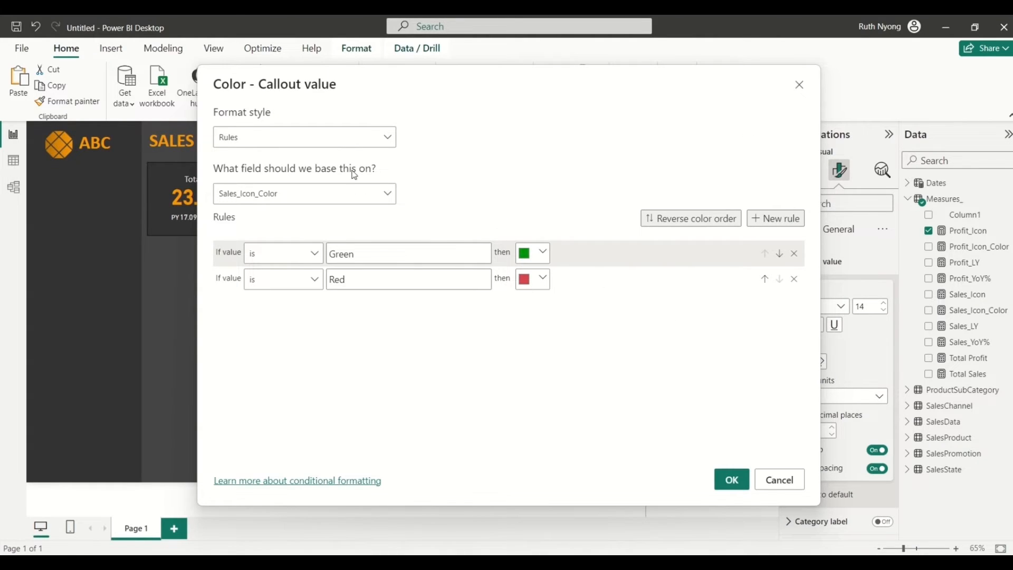
{"action": "left_click", "coordinate": [384, 196]}
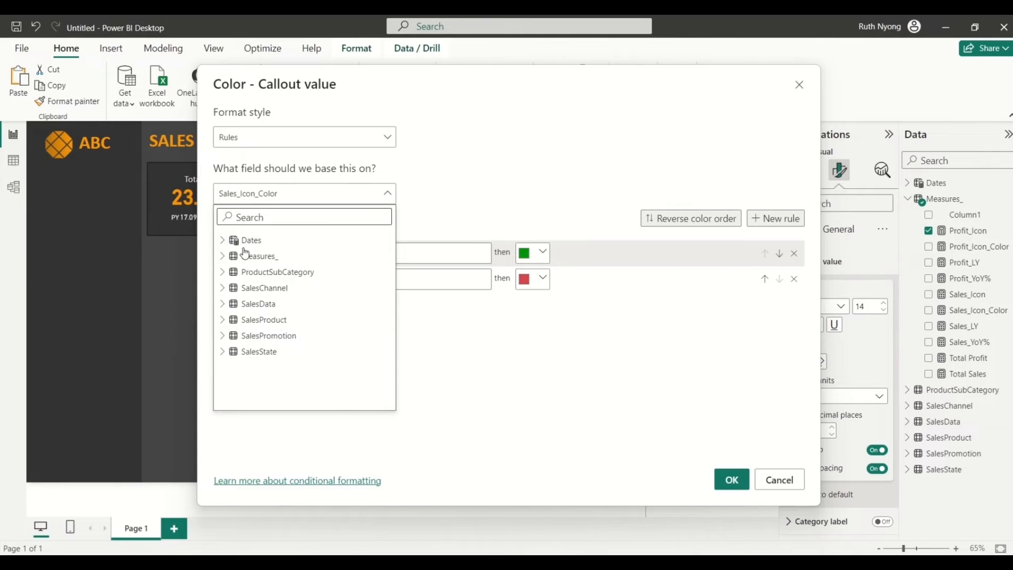
{"action": "left_click", "coordinate": [223, 256]}
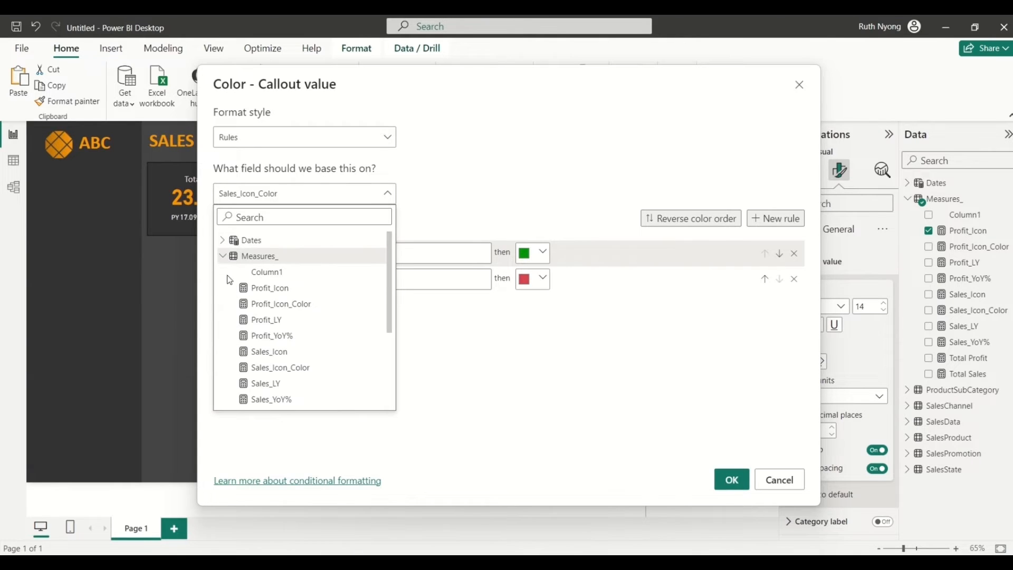
{"action": "left_click", "coordinate": [239, 304]}
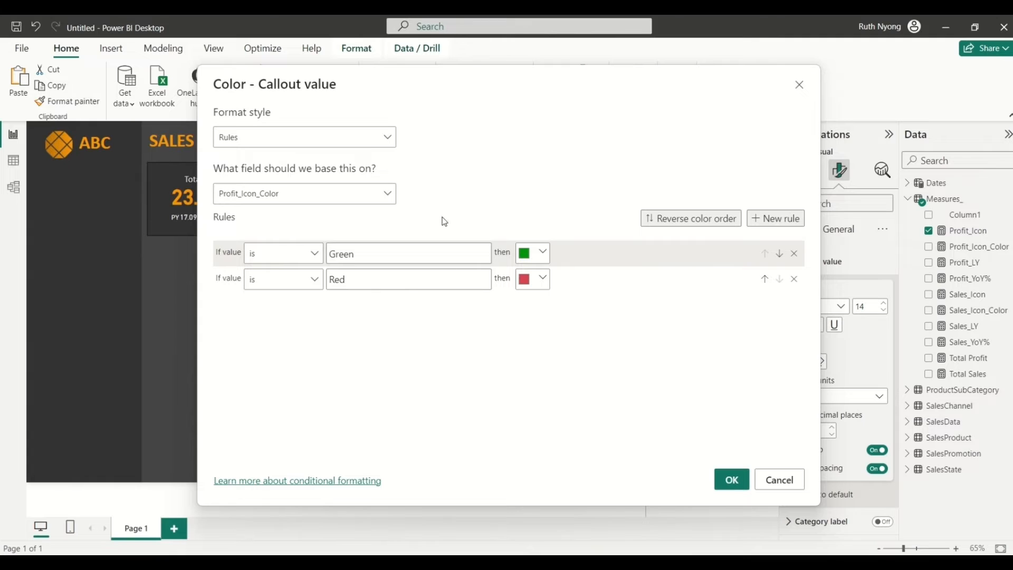
{"action": "left_click", "coordinate": [738, 481]}
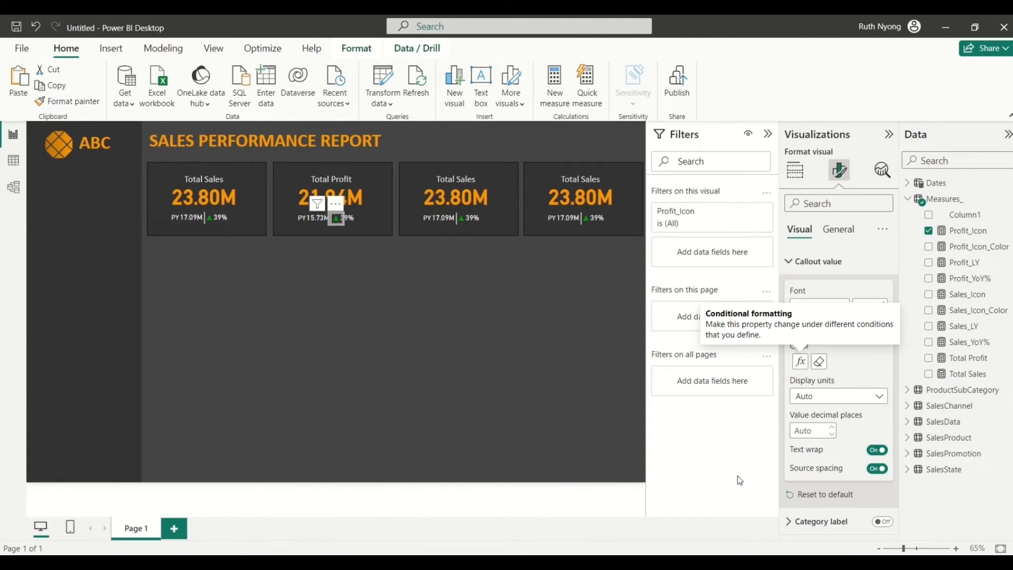
{"action": "left_click", "coordinate": [405, 333]}
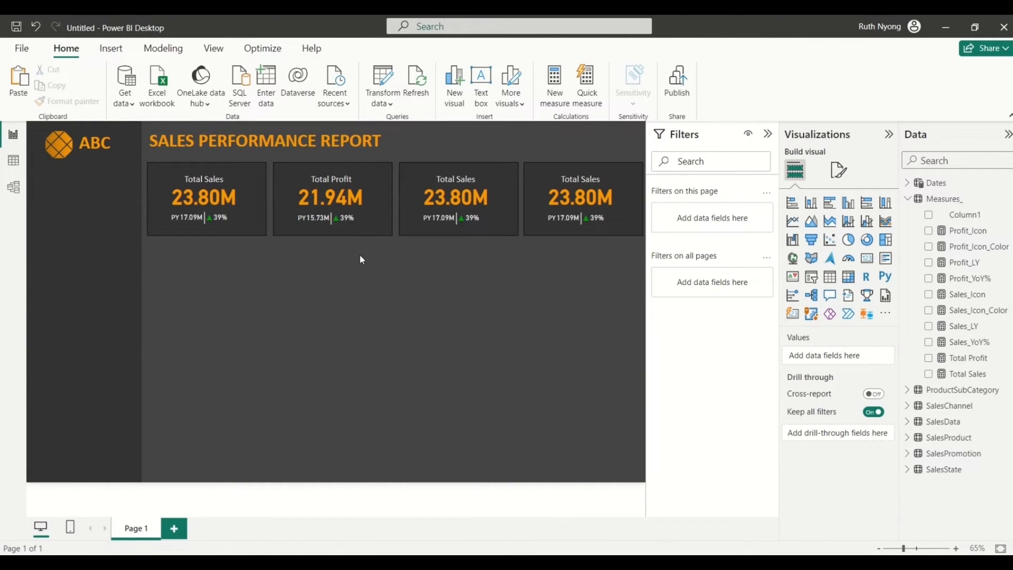
Step: Delete the previous-year value, divider, trend icon and percentage from the third KPI card, and move its main value slightly down
{"action": "left_click", "coordinate": [314, 222]}
{"action": "left_click", "coordinate": [319, 250]}
{"action": "left_click_drag", "start_coordinate": [458, 237], "coordinate": [514, 205]}
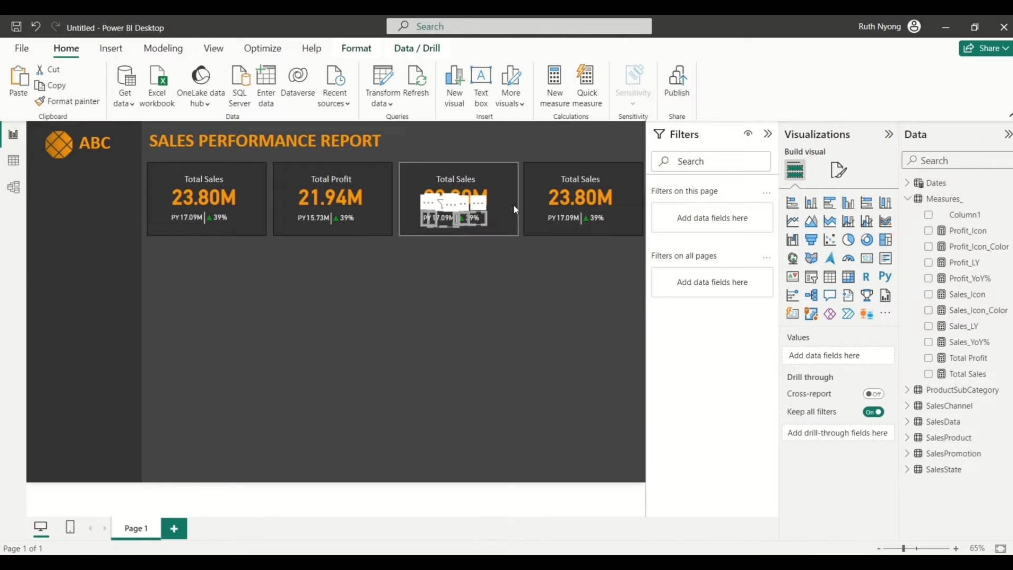
{"action": "key", "text": "Delete"}
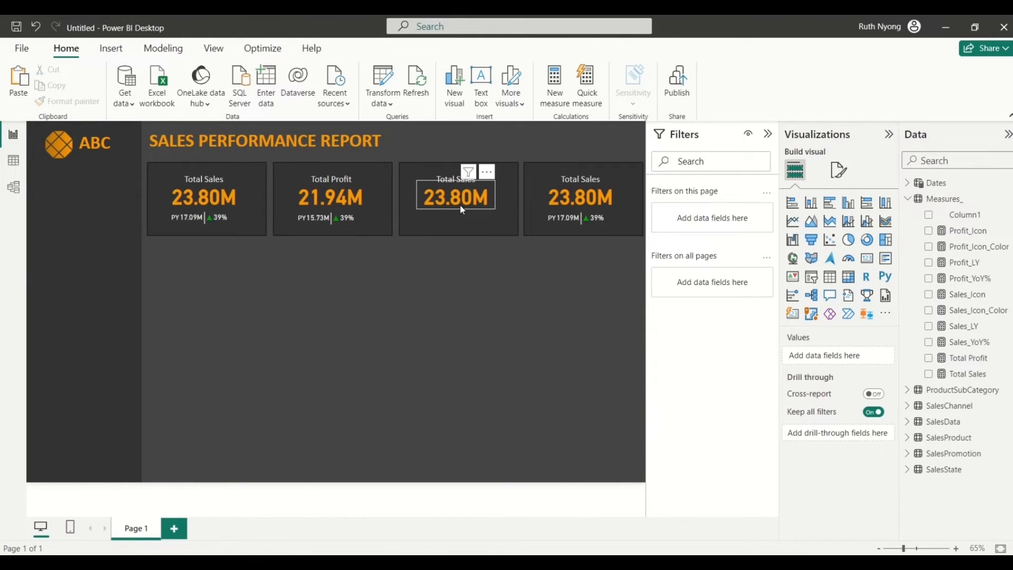
{"action": "left_click_drag", "start_coordinate": [460, 204], "coordinate": [461, 207]}
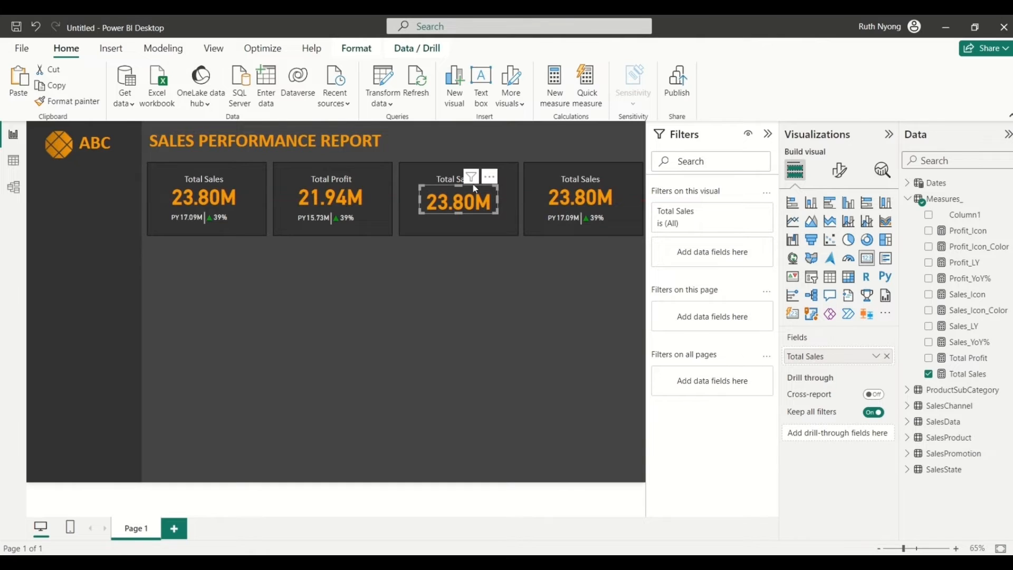
Step: Retitle the third KPI card "Order Quantity" and widen its text box to fit the title on one line
{"action": "left_click", "coordinate": [457, 180]}
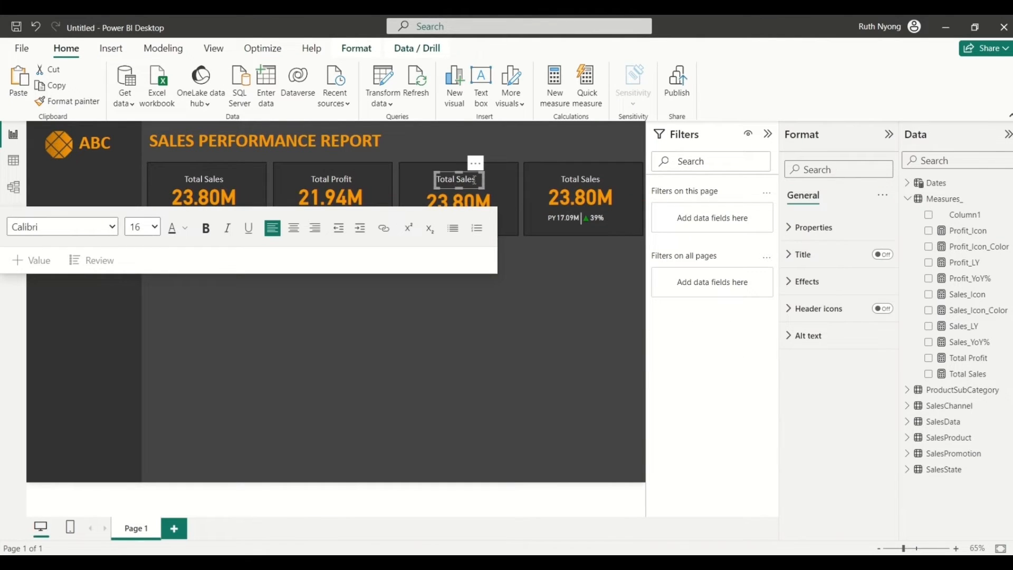
{"action": "key", "text": "BackSpace"}
{"action": "key", "text": "BackSpace"}
{"action": "key", "text": "BackSpace"}
{"action": "key", "text": "BackSpace"}
{"action": "type", "text": "Order Quantity"}
{"action": "key", "text": "Up"}
{"action": "key", "text": "Up"}
{"action": "key", "text": "Delete"}
{"action": "key", "text": "Delete"}
{"action": "mouse_move", "coordinate": [482, 180]}
{"action": "left_mouse_down"}
{"action": "mouse_move", "coordinate": [507, 182]}
{"action": "mouse_move", "coordinate": [499, 181]}
{"action": "left_mouse_up"}
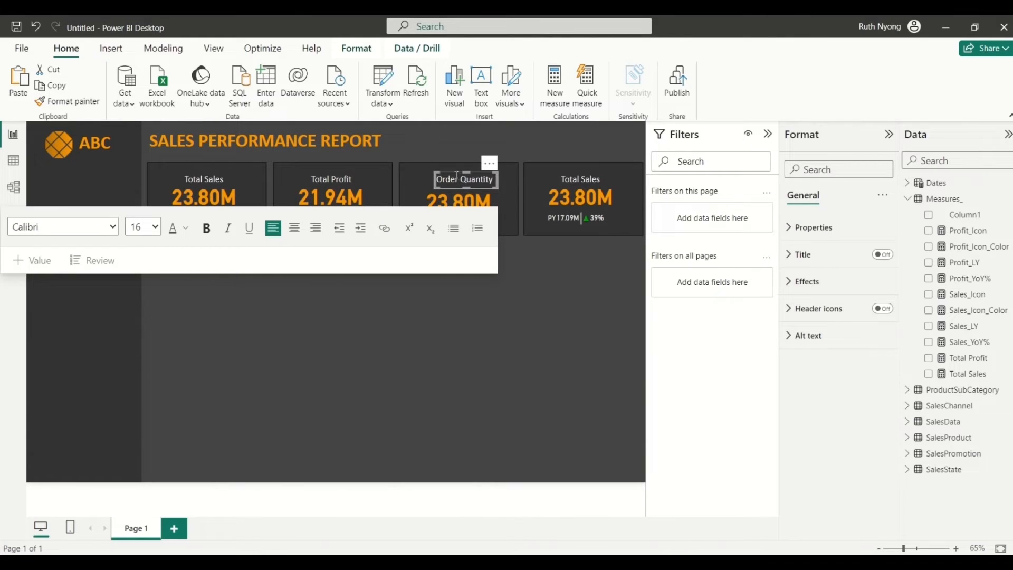
Step: Shift the Order Quantity title so it is centred above the card's value
{"action": "left_click", "coordinate": [457, 157]}
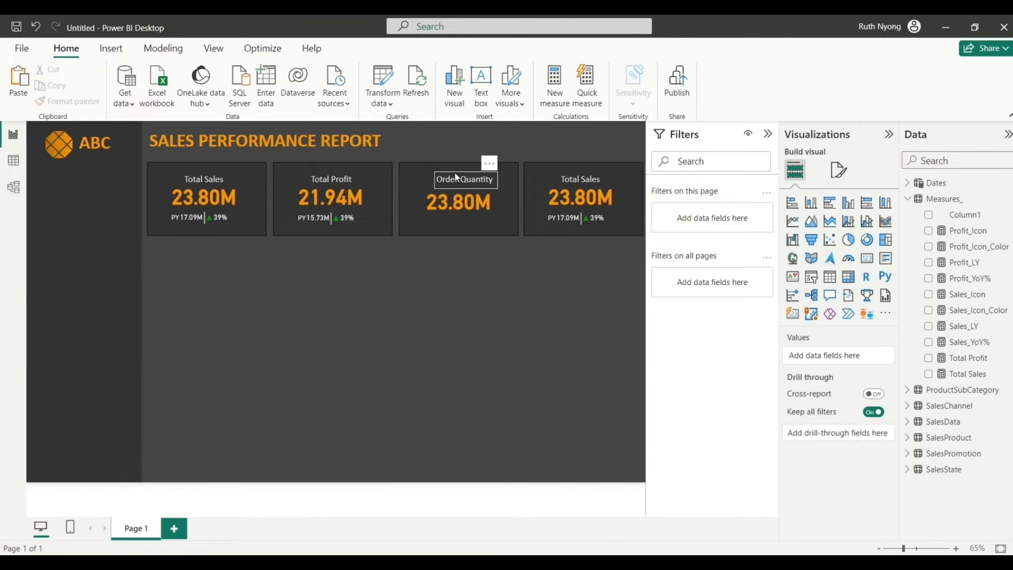
{"action": "left_click", "coordinate": [457, 177]}
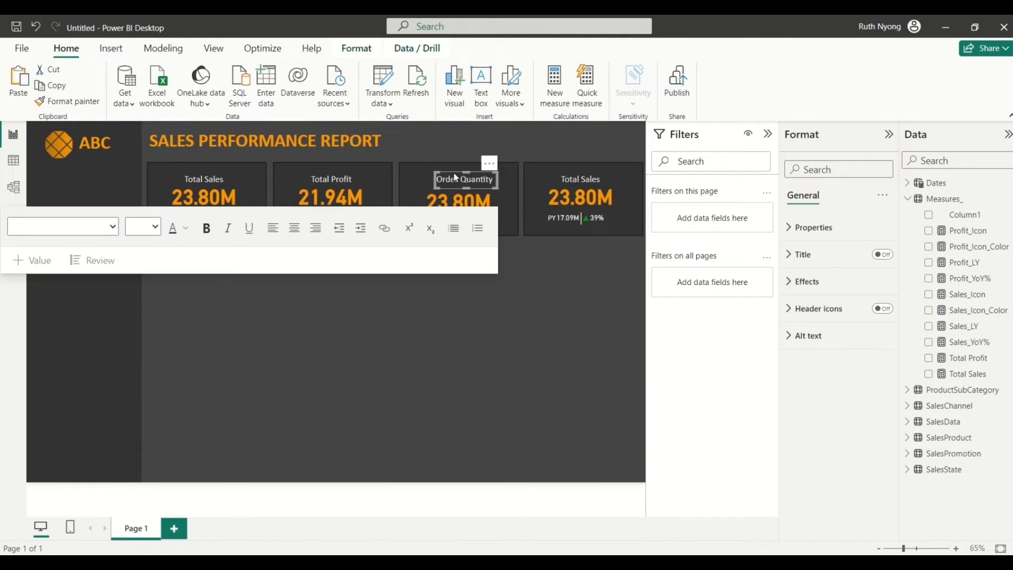
{"action": "left_click_drag", "start_coordinate": [456, 177], "coordinate": [445, 173]}
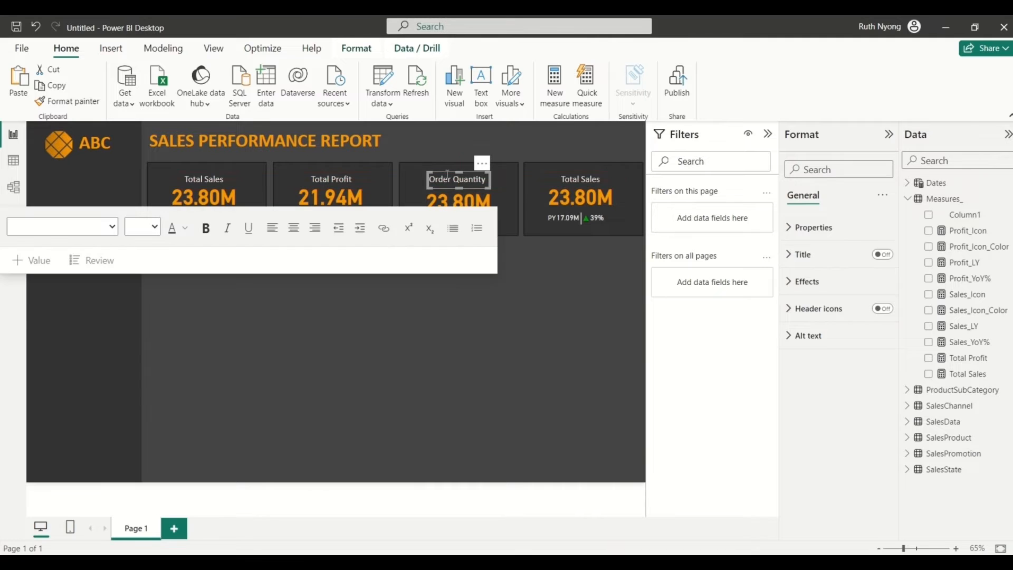
{"action": "left_click", "coordinate": [542, 288]}
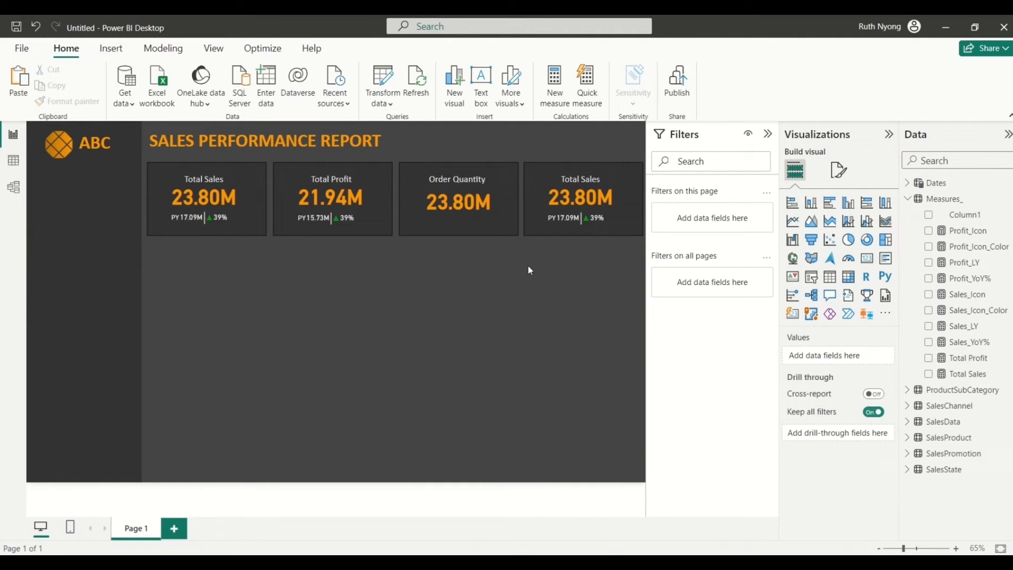
Step: Replace Total Sales with Order Qty from the SalesData table in the Order Quantity card's value visual
{"action": "left_click", "coordinate": [461, 205]}
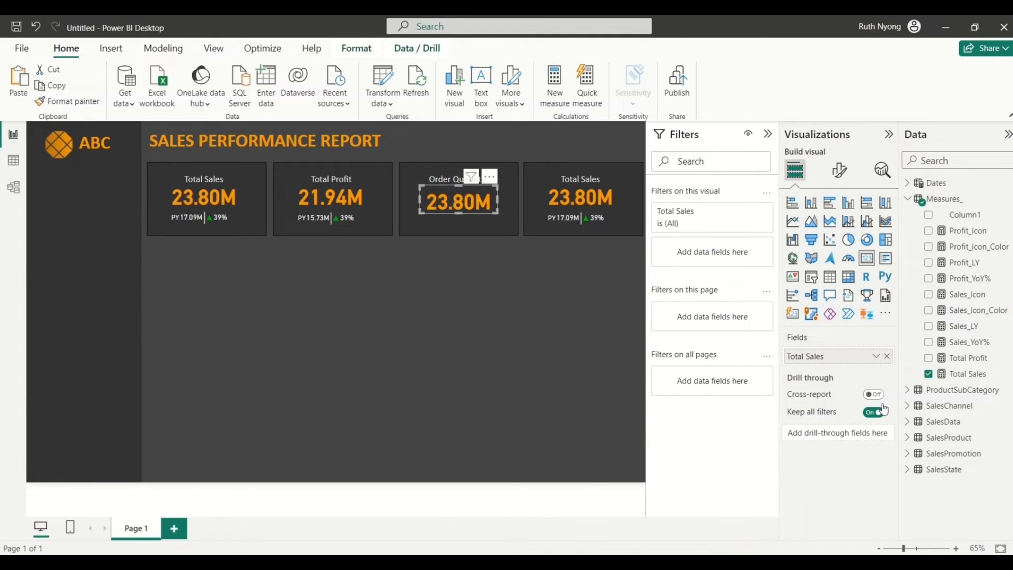
{"action": "left_click", "coordinate": [930, 375]}
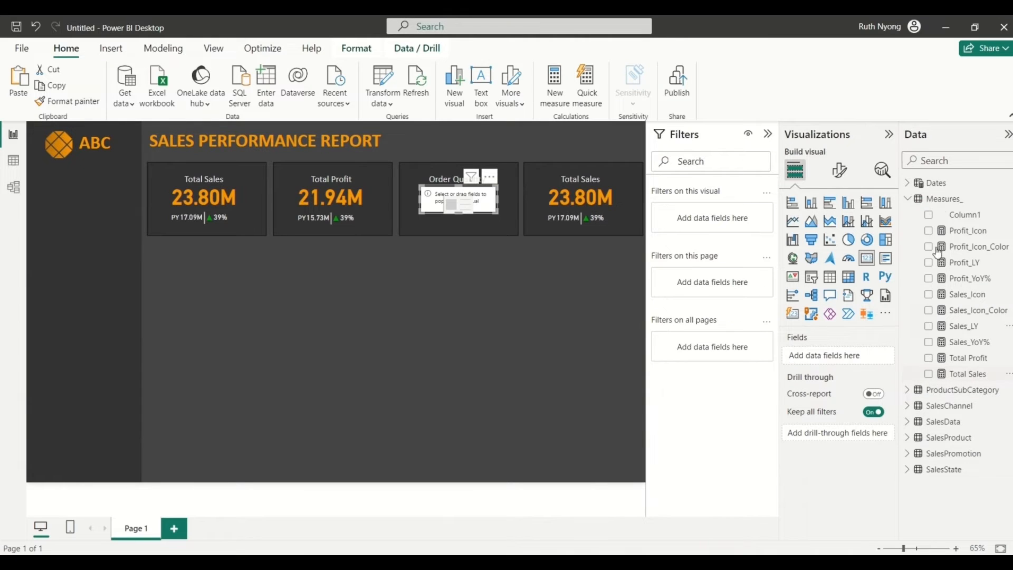
{"action": "left_click", "coordinate": [908, 199]}
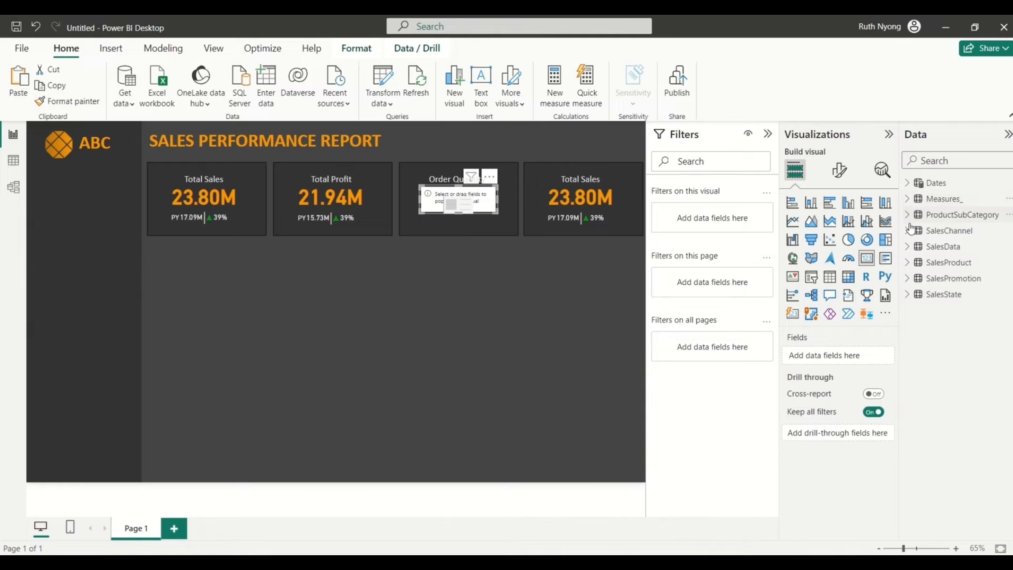
{"action": "left_click", "coordinate": [908, 247]}
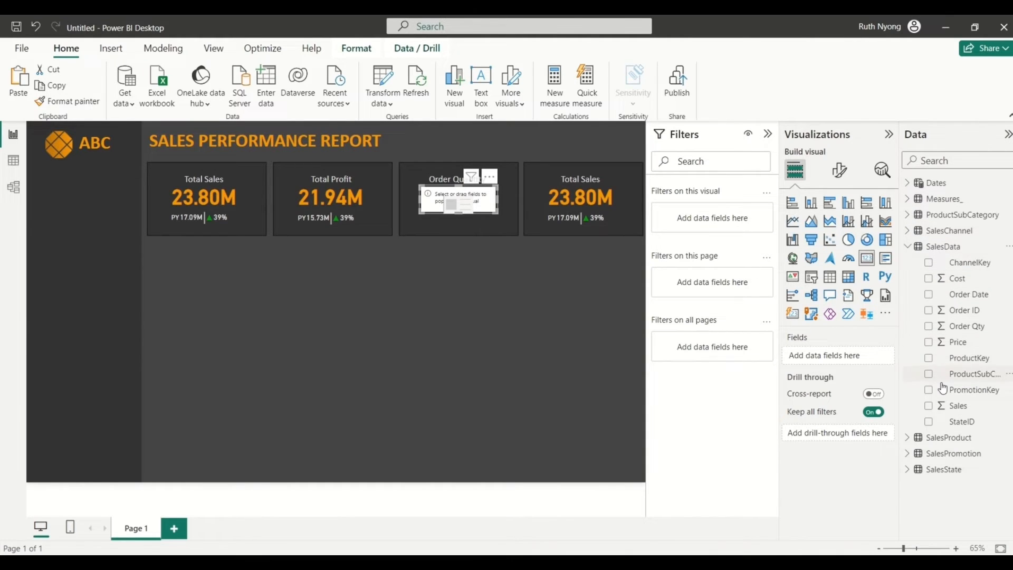
{"action": "left_click", "coordinate": [929, 326]}
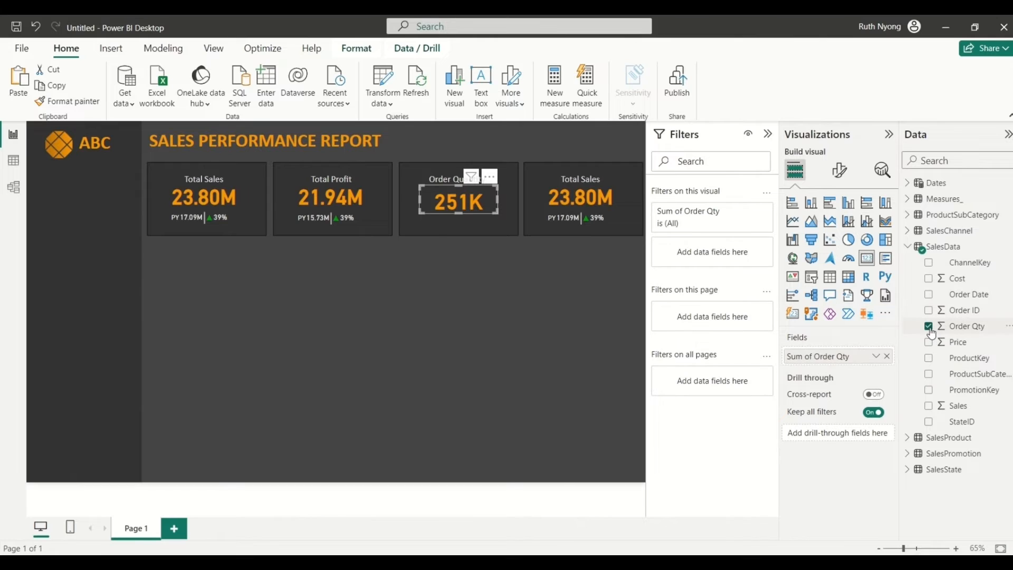
{"action": "left_click", "coordinate": [446, 263]}
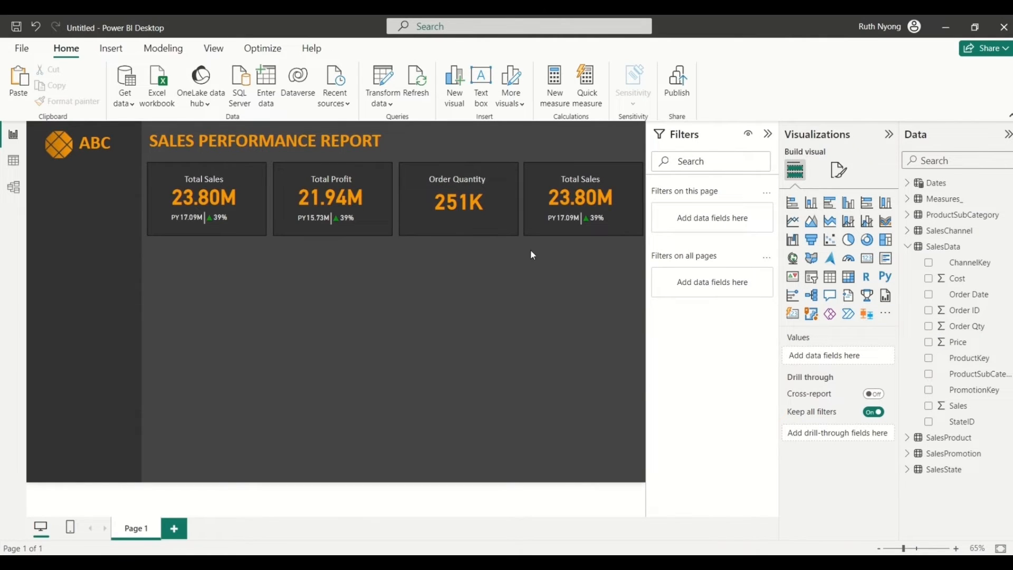
Step: Delete the previous-year value, divider, trend icon and percentage from the fourth KPI card, and move its main value slightly down
{"action": "left_click_drag", "start_coordinate": [533, 248], "coordinate": [632, 208]}
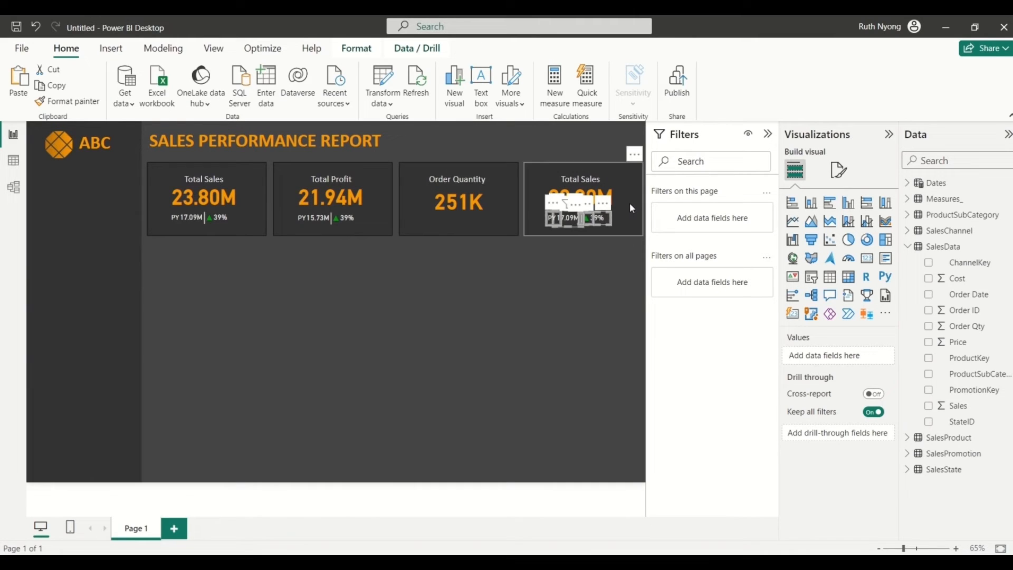
{"action": "key", "text": "Delete"}
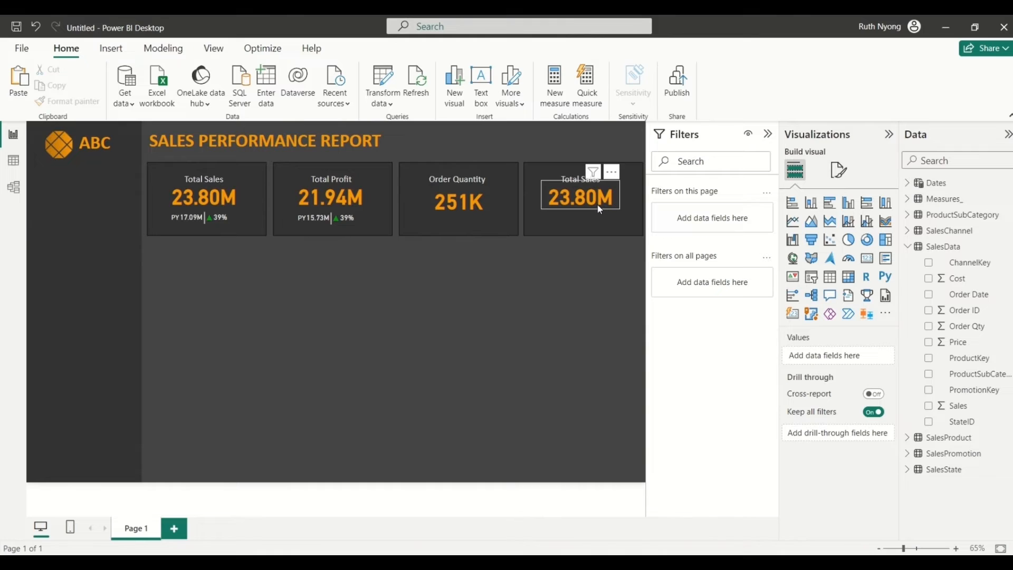
{"action": "left_click_drag", "start_coordinate": [595, 210], "coordinate": [596, 214]}
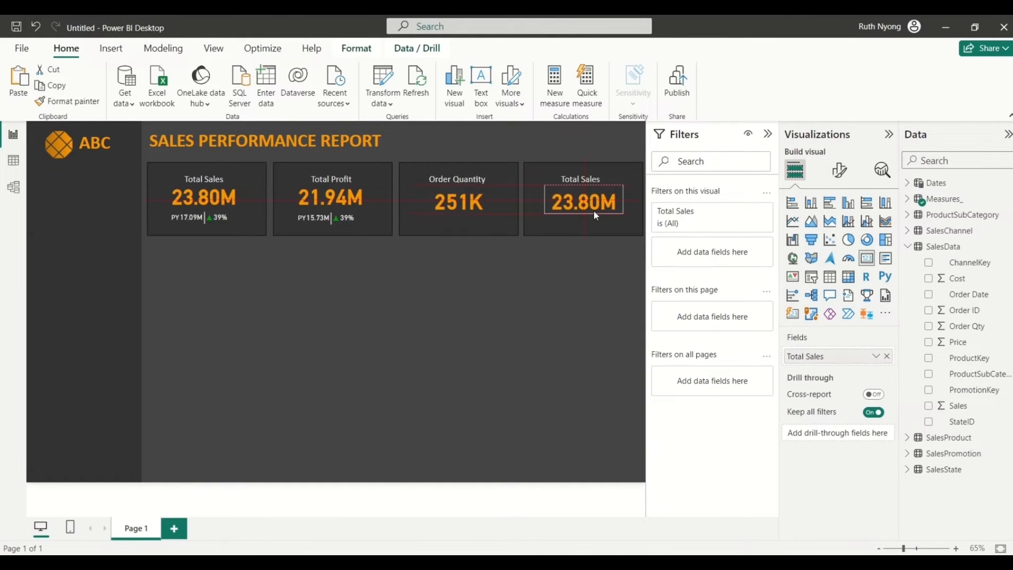
Step: Retitle the fourth KPI card "Total Products", widen its text box to fit, and centre the title above the value
{"action": "left_click", "coordinate": [578, 178]}
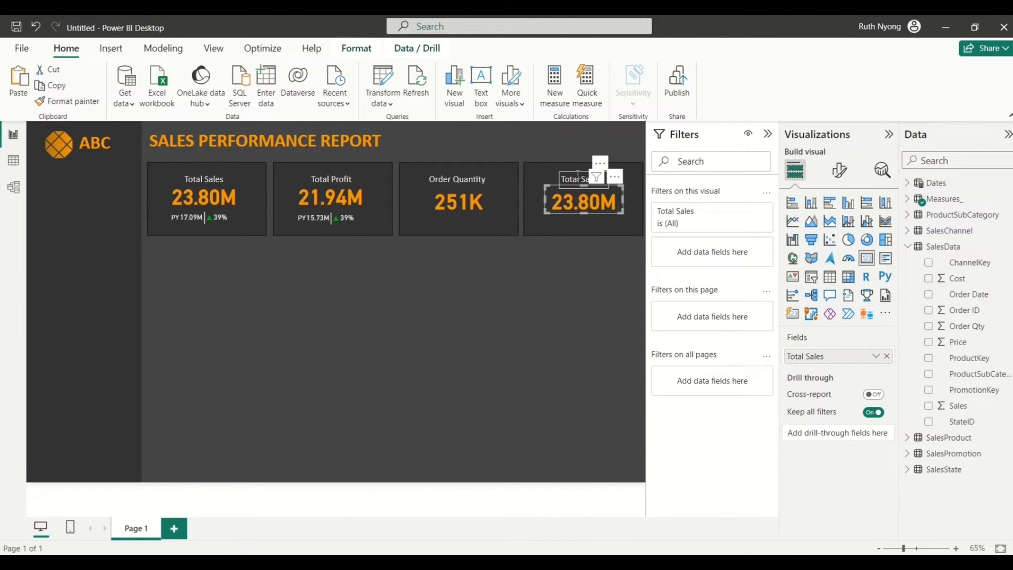
{"action": "left_click", "coordinate": [578, 178]}
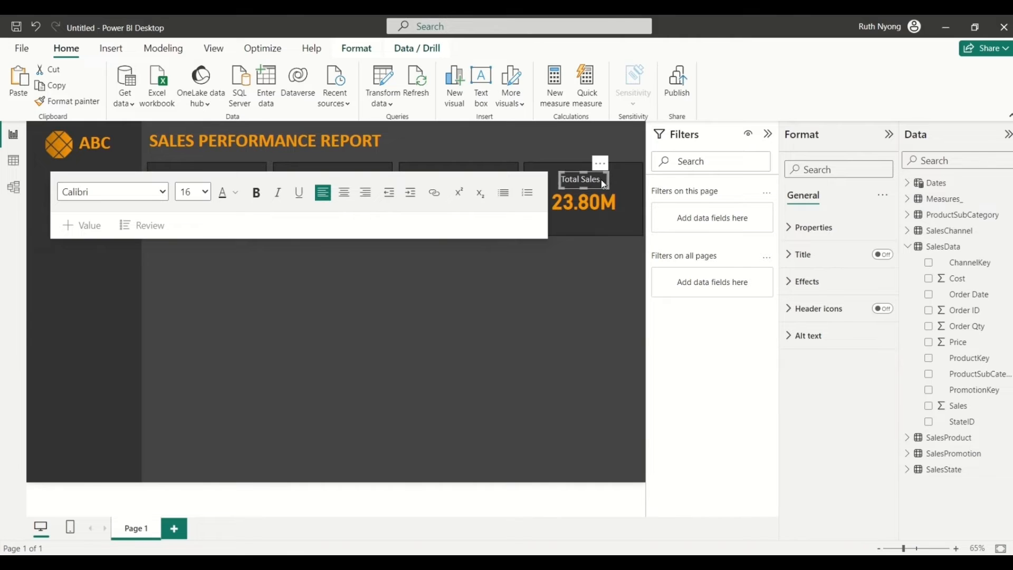
{"action": "left_click", "coordinate": [600, 179]}
{"action": "key", "text": "BackSpace"}
{"action": "key", "text": "BackSpace"}
{"action": "key", "text": "BackSpace"}
{"action": "key", "text": "BackSpace"}
{"action": "key", "text": "BackSpace"}
{"action": "type", "text": "Products"}
{"action": "left_click_drag", "start_coordinate": [607, 180], "coordinate": [620, 181]}
{"action": "left_click", "coordinate": [575, 159]}
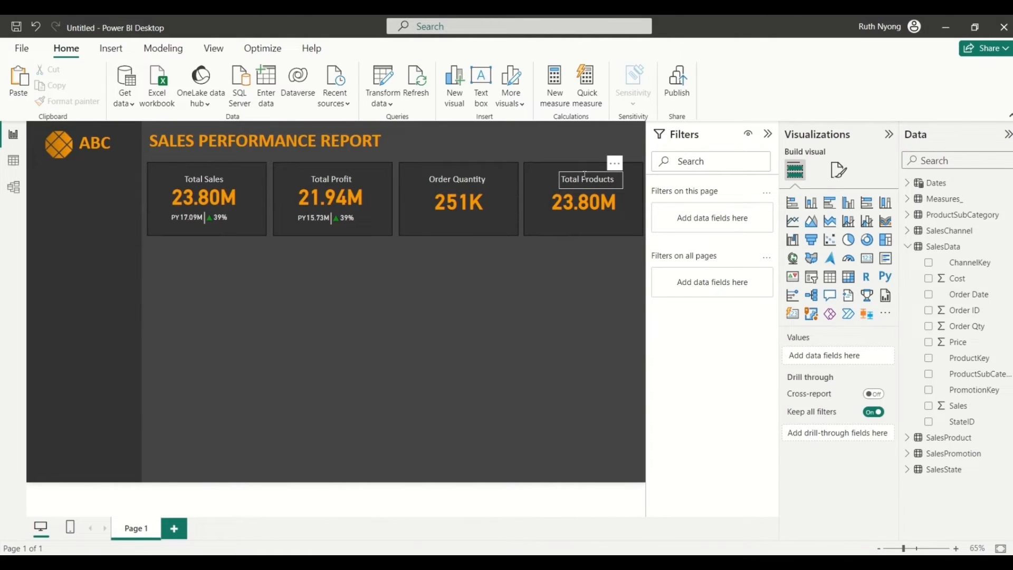
{"action": "left_click_drag", "start_coordinate": [584, 177], "coordinate": [576, 178]}
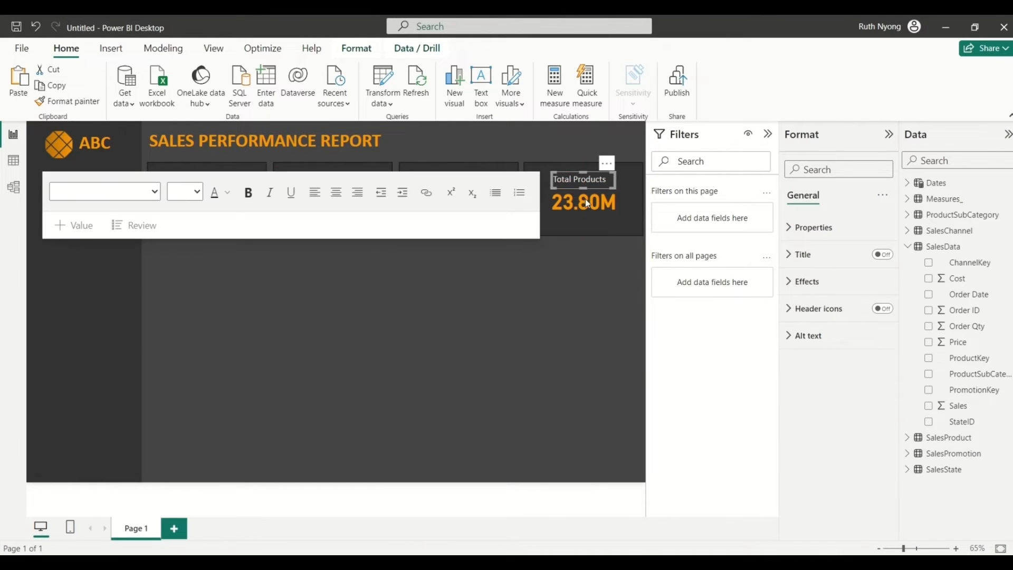
Step: Replace Total Sales with ProductName from the SalesProduct table in the Total Products card's value visual
{"action": "left_click", "coordinate": [584, 202]}
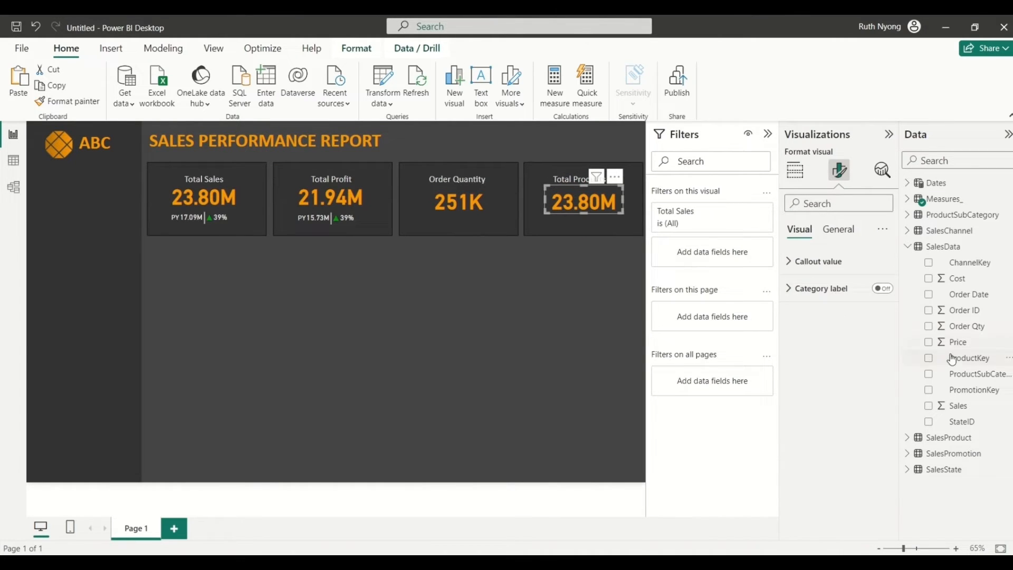
{"action": "left_click", "coordinate": [909, 247]}
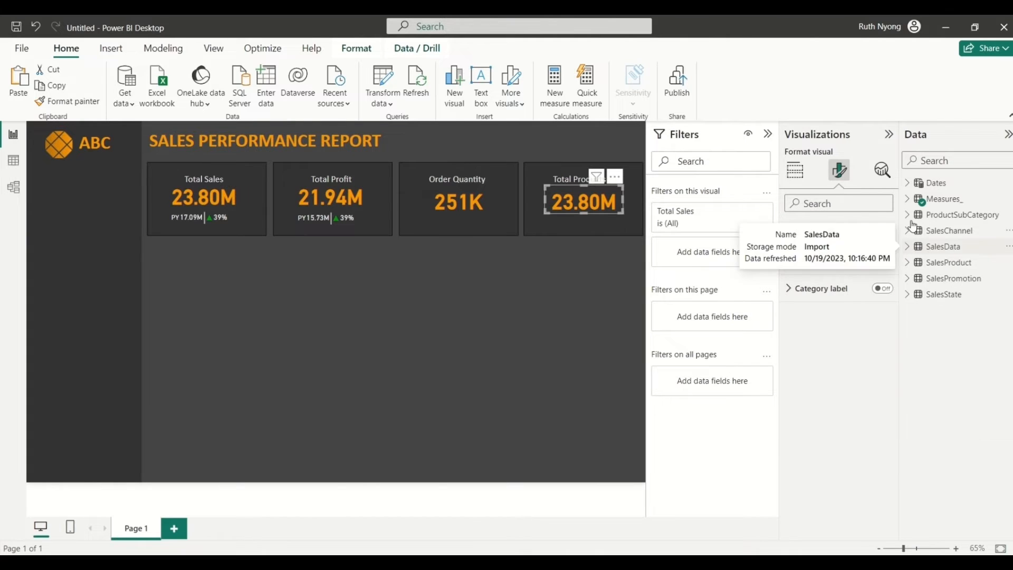
{"action": "left_click", "coordinate": [908, 199]}
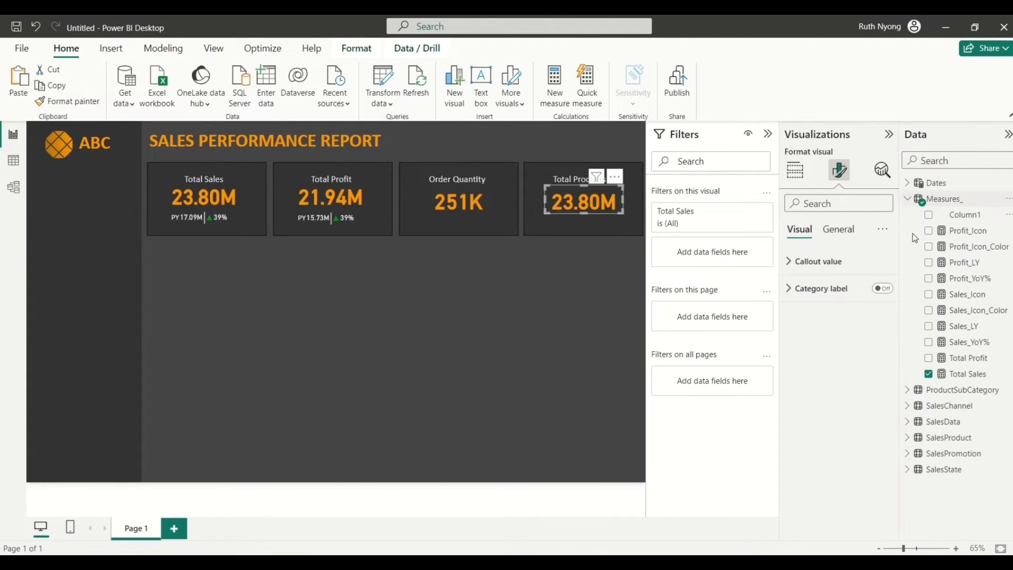
{"action": "left_click", "coordinate": [929, 374]}
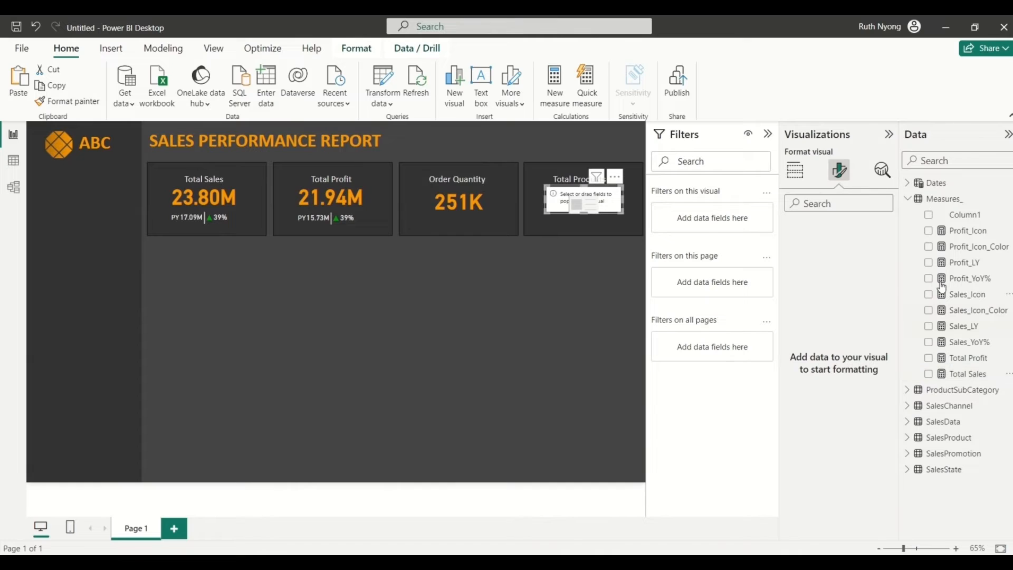
{"action": "left_click", "coordinate": [909, 200]}
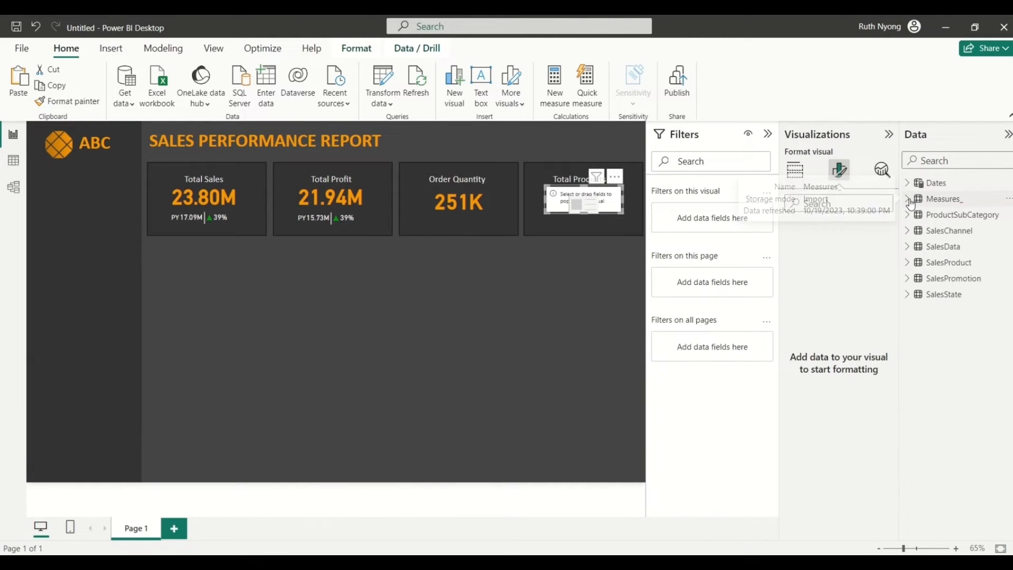
{"action": "left_click", "coordinate": [911, 264]}
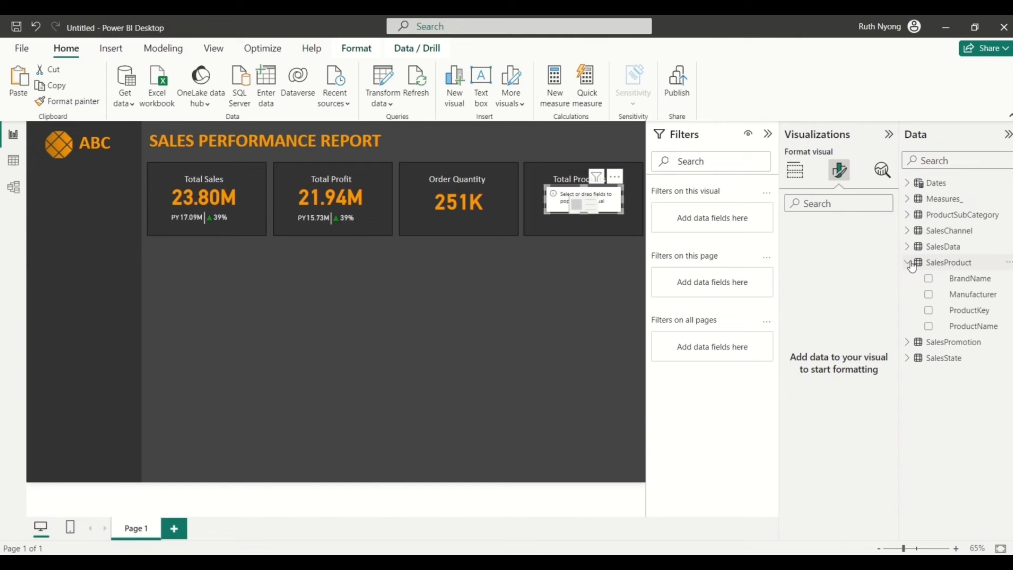
{"action": "left_click", "coordinate": [929, 326]}
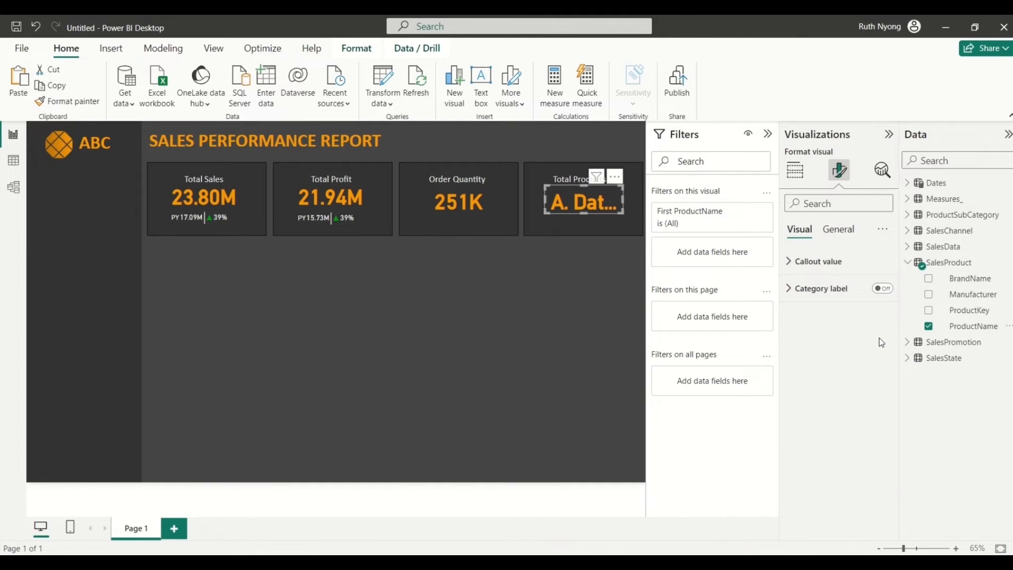
Step: Set the ProductName aggregation in the Total Products card to Count (Distinct)
{"action": "left_click", "coordinate": [795, 171]}
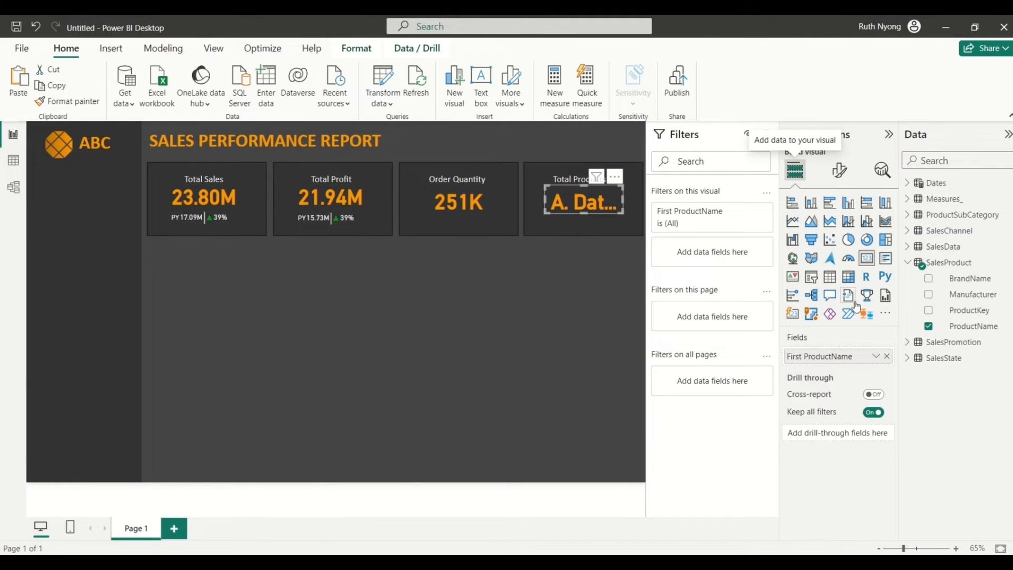
{"action": "left_click", "coordinate": [877, 358]}
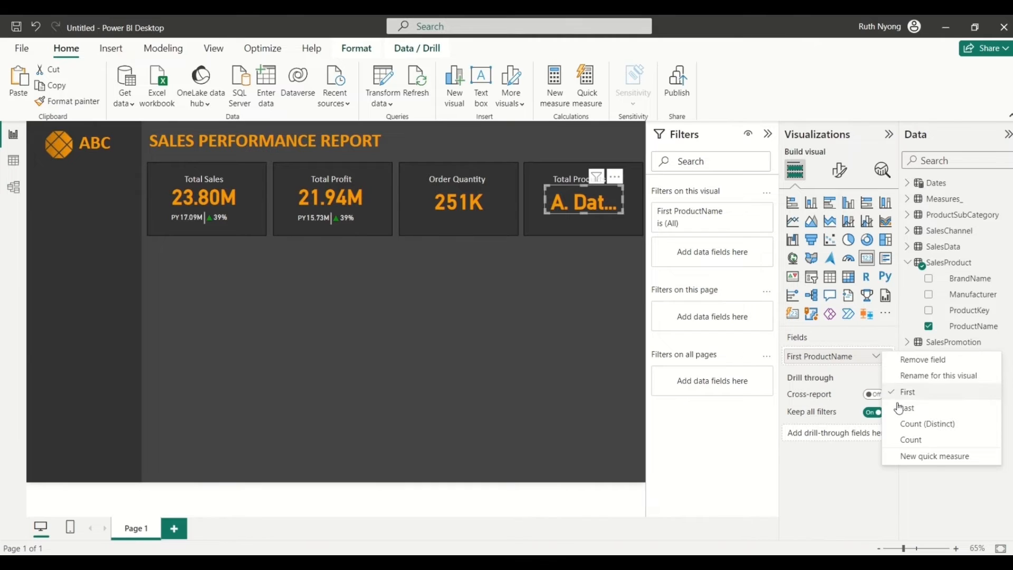
{"action": "left_click", "coordinate": [900, 424]}
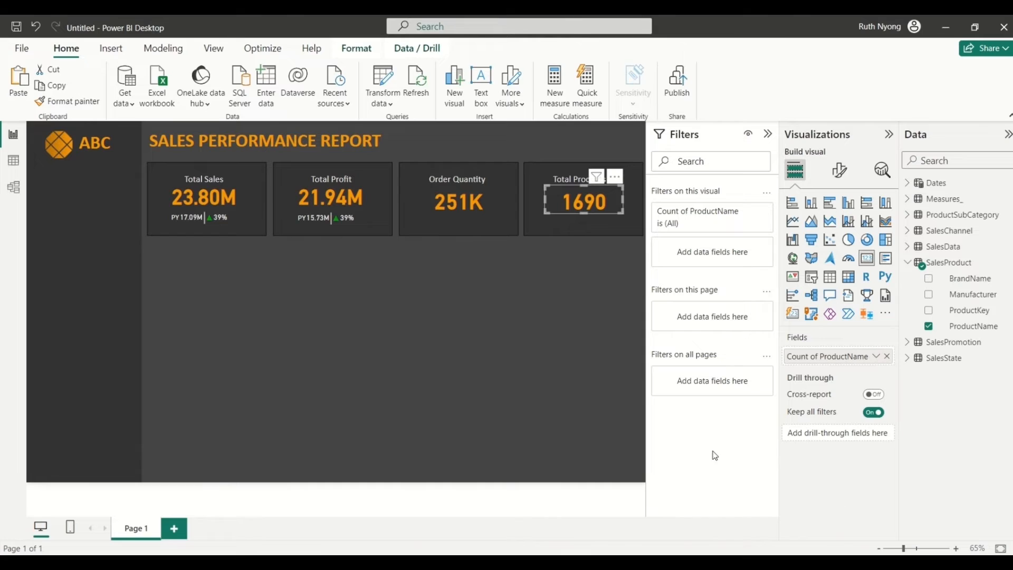
{"action": "left_click", "coordinate": [545, 319]}
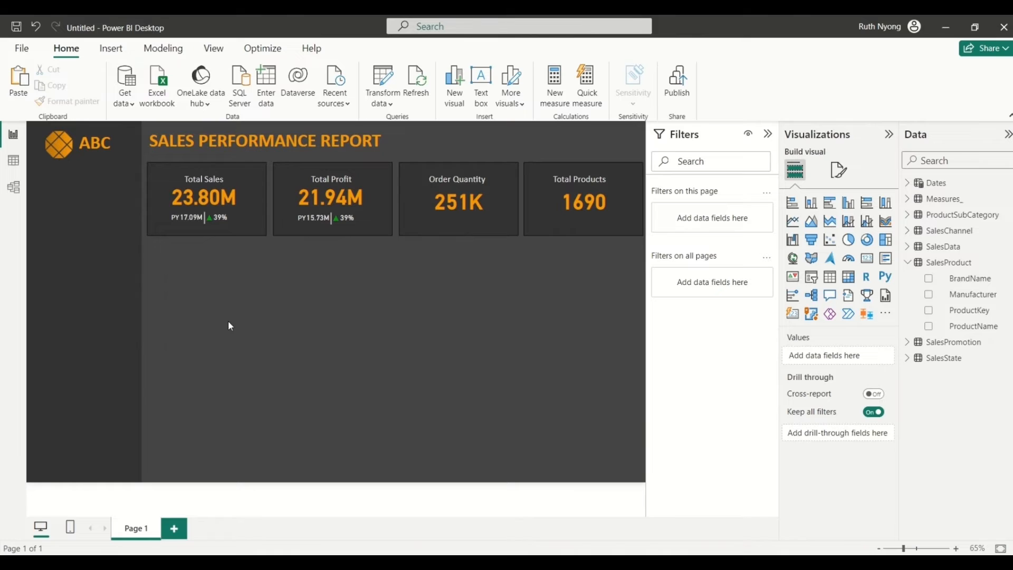
Step: Duplicate the sidebar rectangle and resize the copy into a background panel below the Total Sales and Total Profit cards, spanning both
{"action": "left_click", "coordinate": [98, 285]}
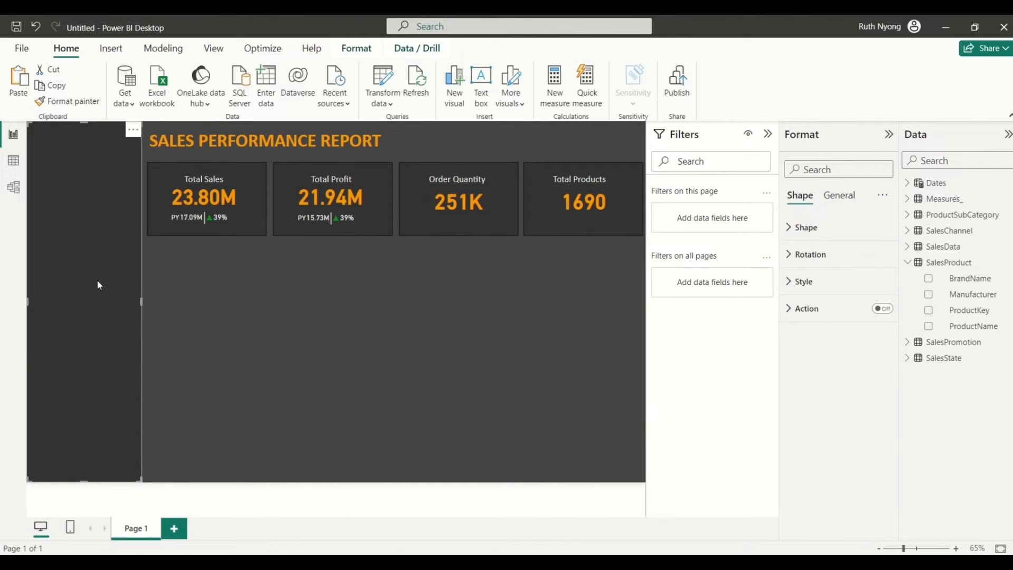
{"action": "left_click_drag", "start_coordinate": [97, 284], "coordinate": [219, 293]}
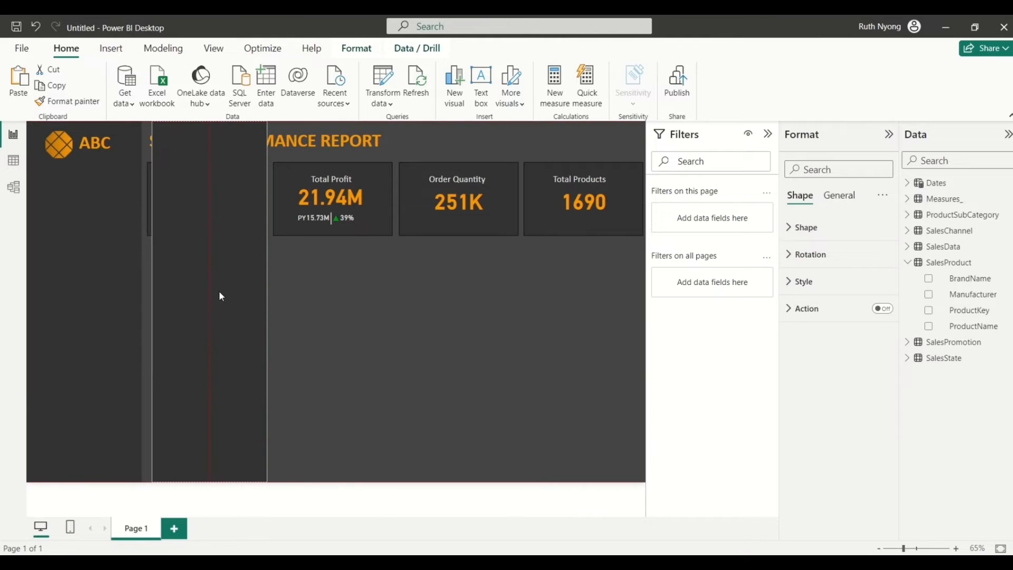
{"action": "left_click_drag", "start_coordinate": [209, 122], "coordinate": [219, 301]}
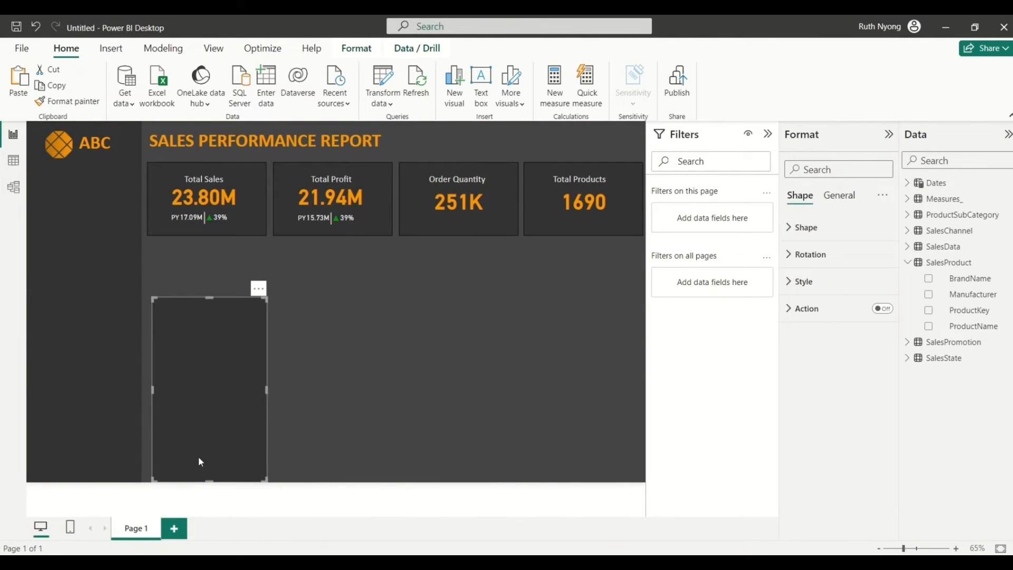
{"action": "left_click_drag", "start_coordinate": [214, 442], "coordinate": [210, 392]}
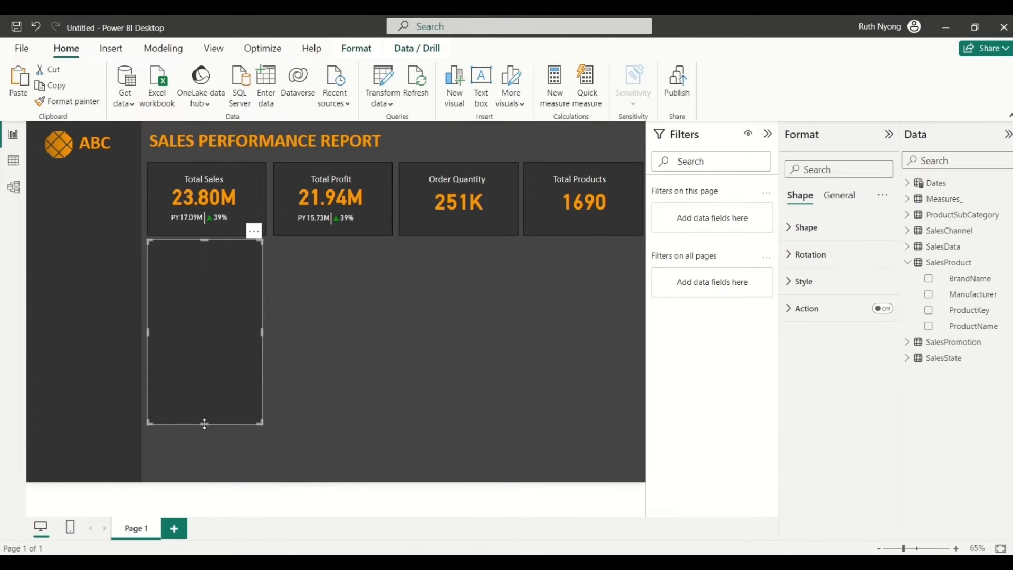
{"action": "left_click_drag", "start_coordinate": [204, 407], "coordinate": [214, 338]}
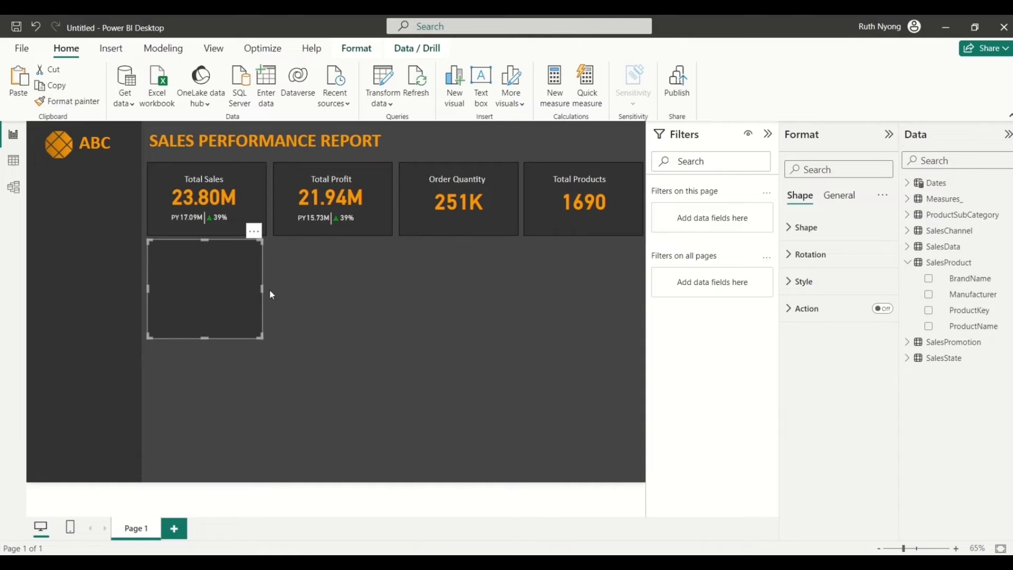
{"action": "left_click_drag", "start_coordinate": [268, 294], "coordinate": [389, 304]}
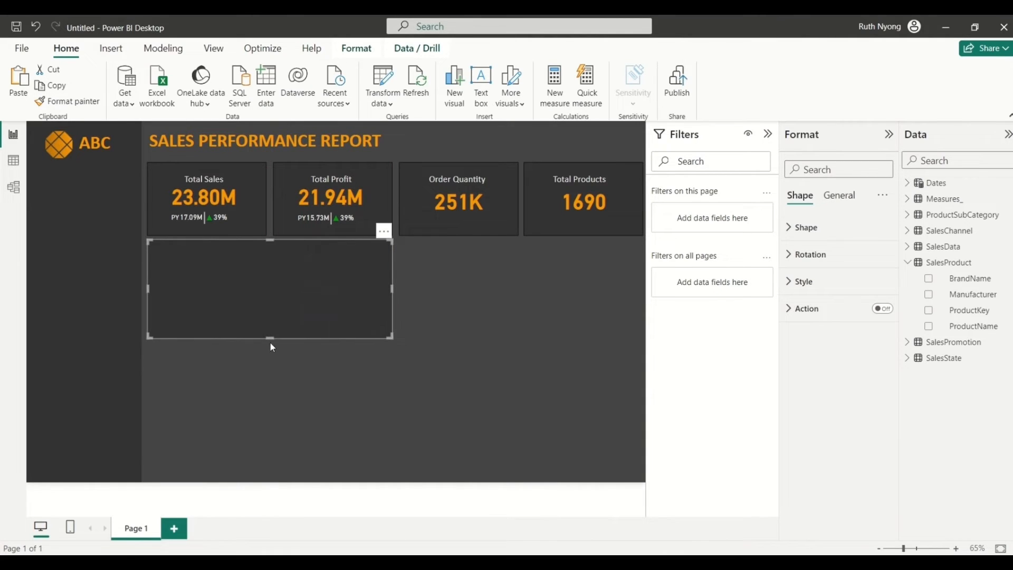
{"action": "left_click_drag", "start_coordinate": [270, 339], "coordinate": [267, 354]}
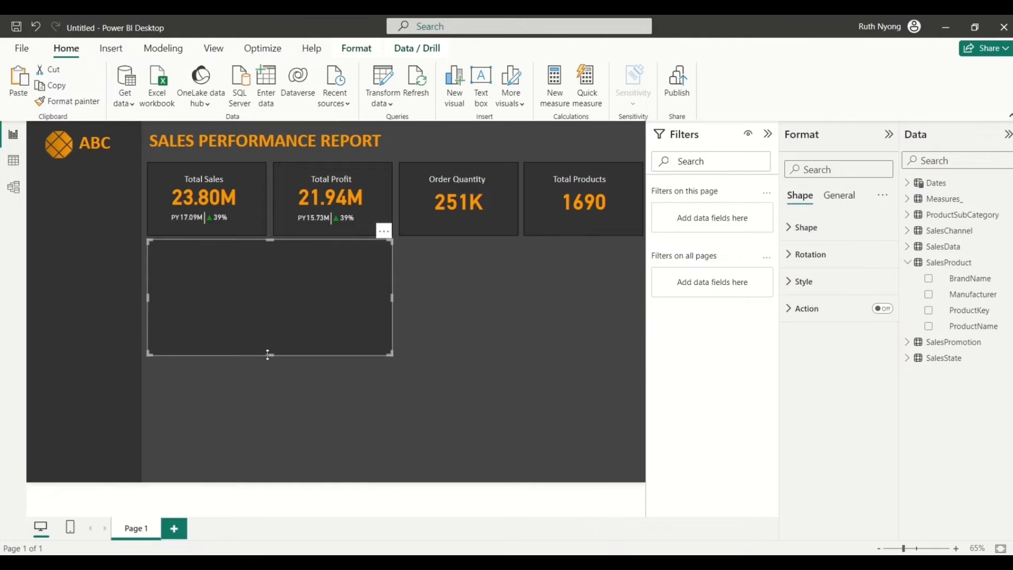
Step: Duplicate the background panel and place the copy directly below the first one, aligned with it and separated by a narrow gap
{"action": "key", "text": "Delete"}
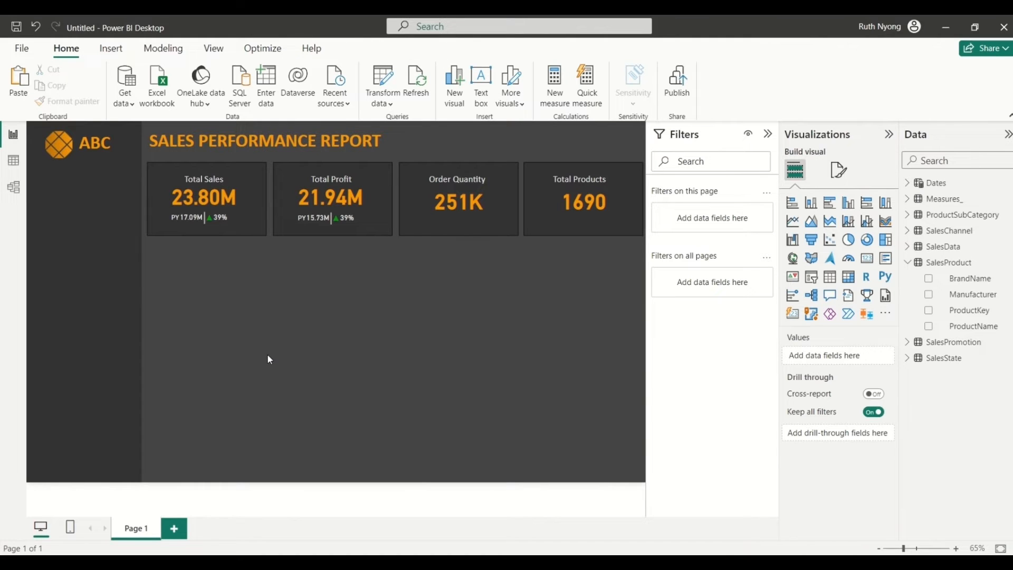
{"action": "key", "text": "ctrl+z"}
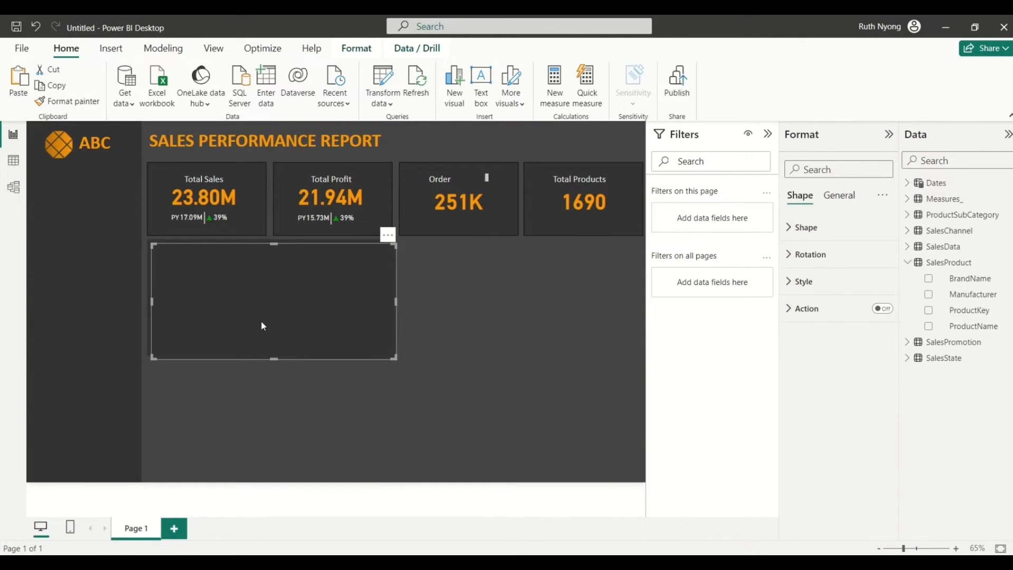
{"action": "left_click_drag", "start_coordinate": [261, 320], "coordinate": [257, 440]}
{"action": "key", "text": "Up"}
{"action": "key", "text": "Up"}
{"action": "key", "text": "Up"}
{"action": "key", "text": "Up"}
{"action": "key", "text": "Up"}
{"action": "key", "text": "Up"}
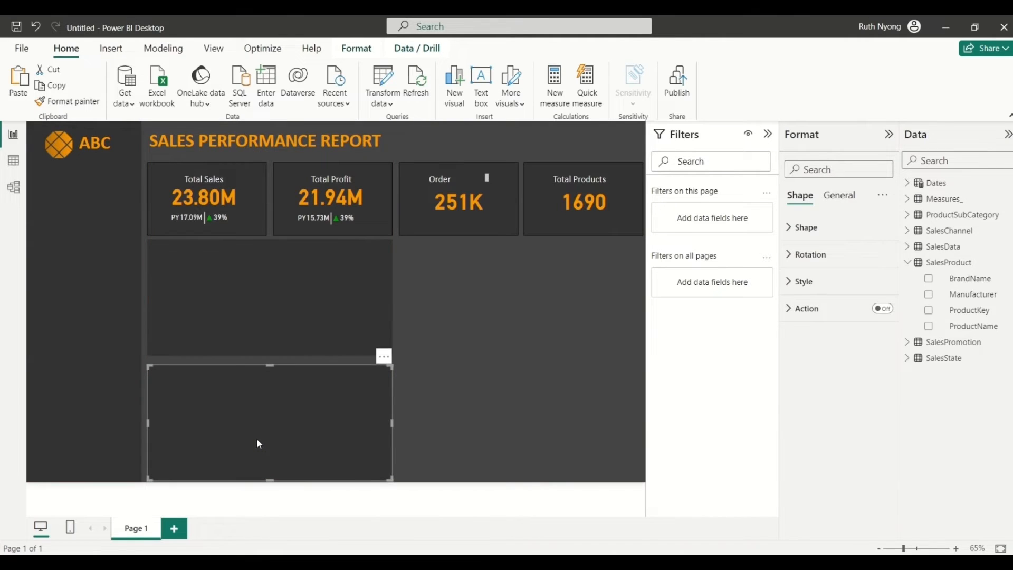
{"action": "key", "text": "Up"}
{"action": "key", "text": "Up"}
{"action": "key", "text": "Up"}
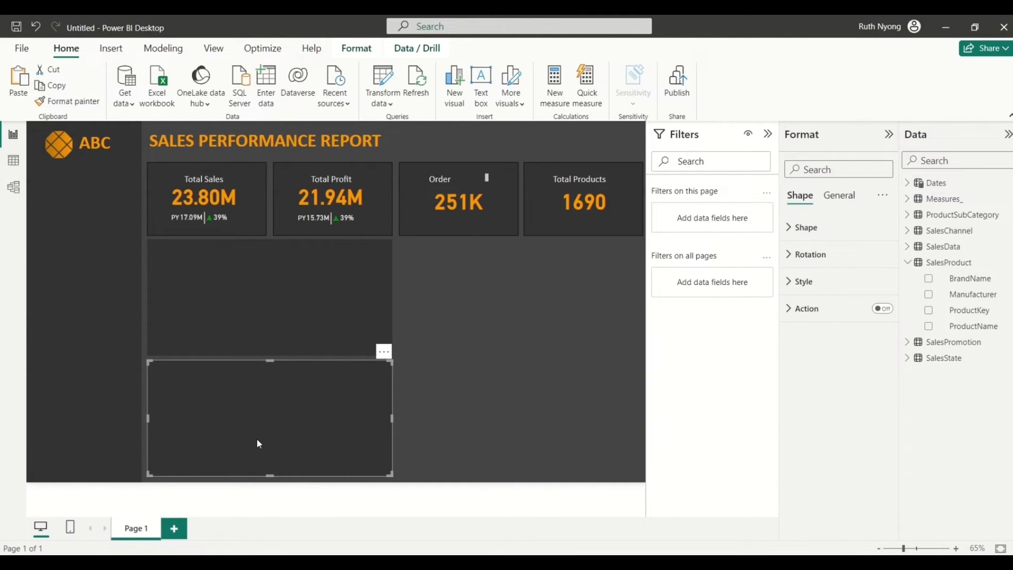
Step: Place two more copies of the panel beside the existing ones to form a second column under the Order Quantity and Total Products cards
{"action": "left_click_drag", "start_coordinate": [259, 443], "coordinate": [504, 319]}
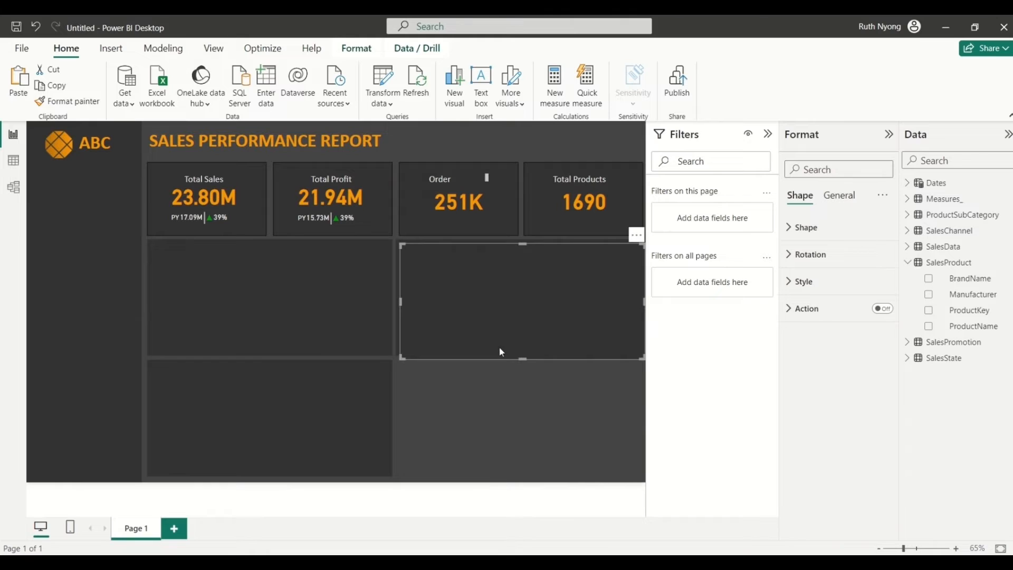
{"action": "left_click_drag", "start_coordinate": [505, 318], "coordinate": [499, 434]}
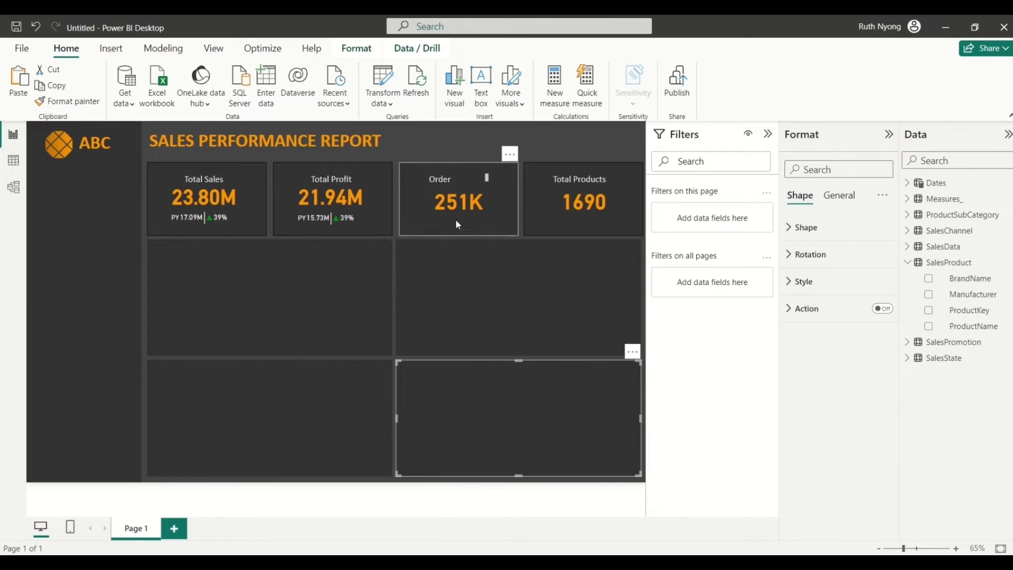
{"action": "left_click", "coordinate": [441, 141]}
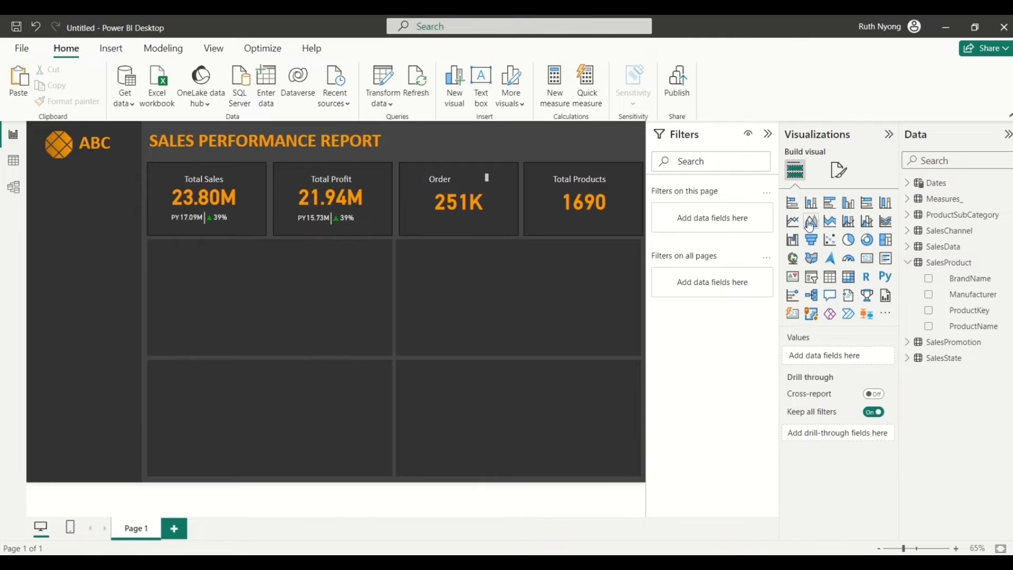
Step: Insert a line chart and position and shrink it to fit inside the panel below the Total Sales card
{"action": "left_click", "coordinate": [792, 221]}
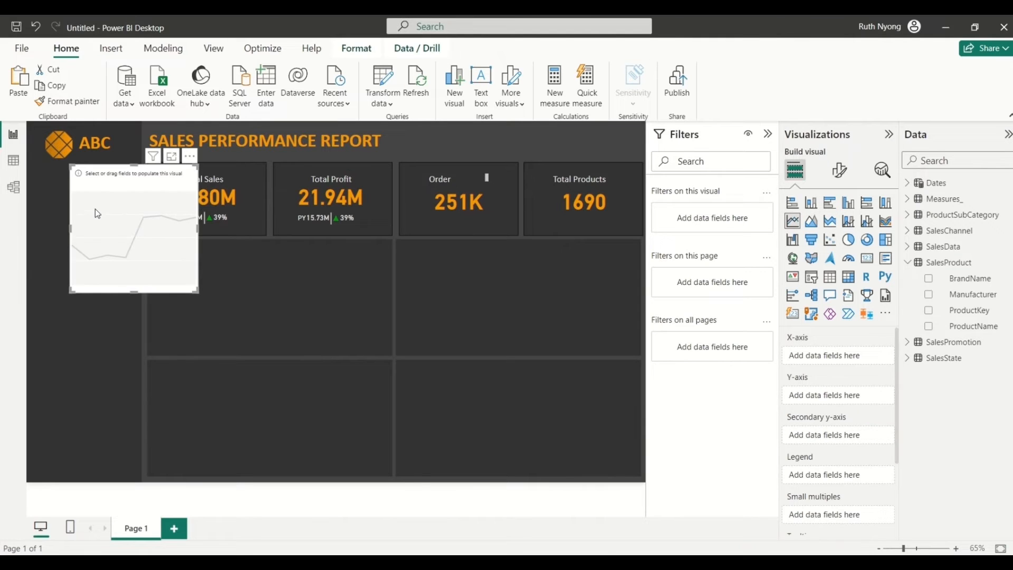
{"action": "left_click_drag", "start_coordinate": [97, 213], "coordinate": [191, 273]}
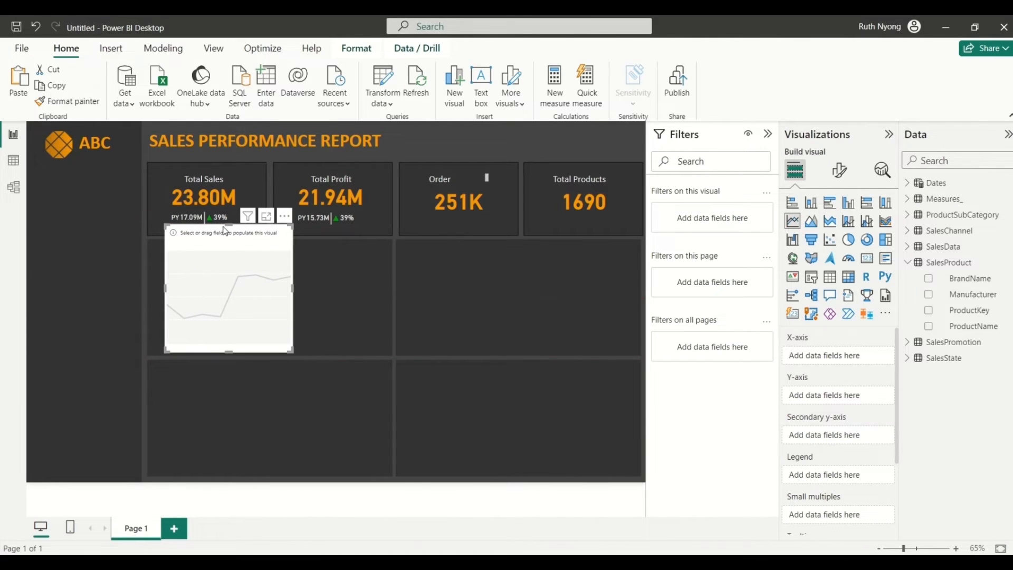
{"action": "left_click_drag", "start_coordinate": [226, 231], "coordinate": [219, 283]}
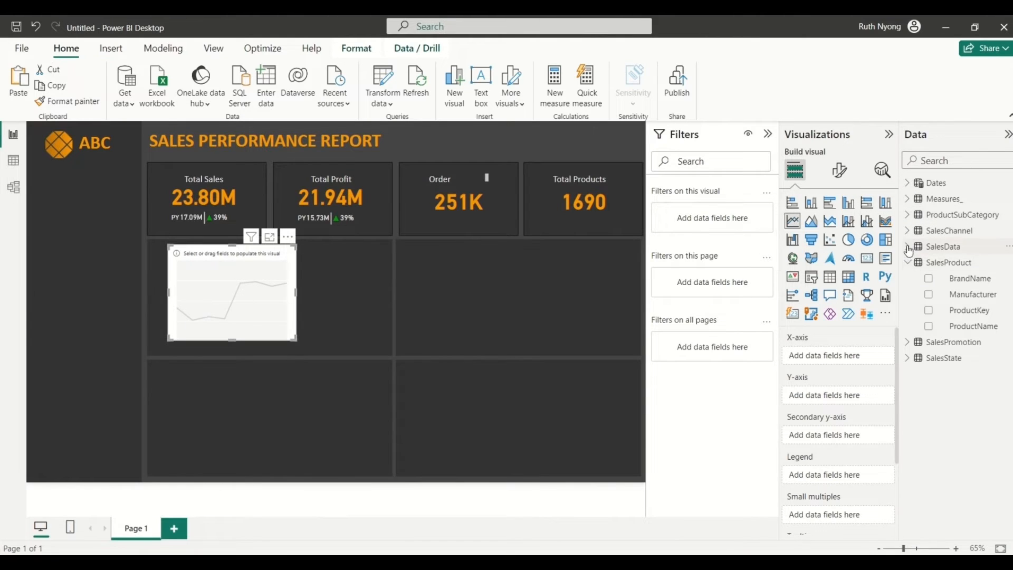
Step: Plot the Total Sales measure from the Measures_ table on the line chart's Y-axis
{"action": "left_click", "coordinate": [909, 263]}
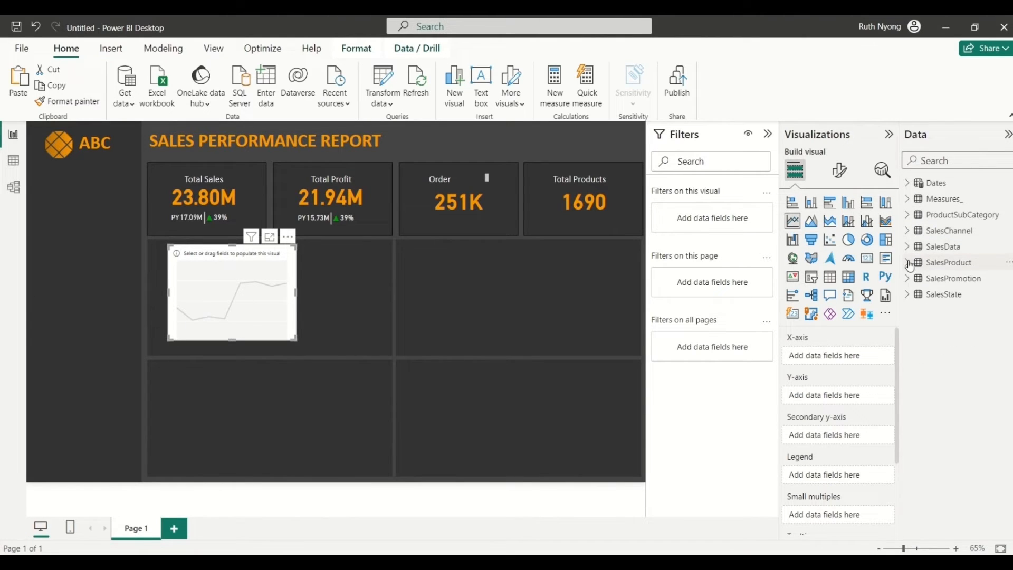
{"action": "left_click", "coordinate": [908, 199]}
{"action": "left_click", "coordinate": [928, 375]}
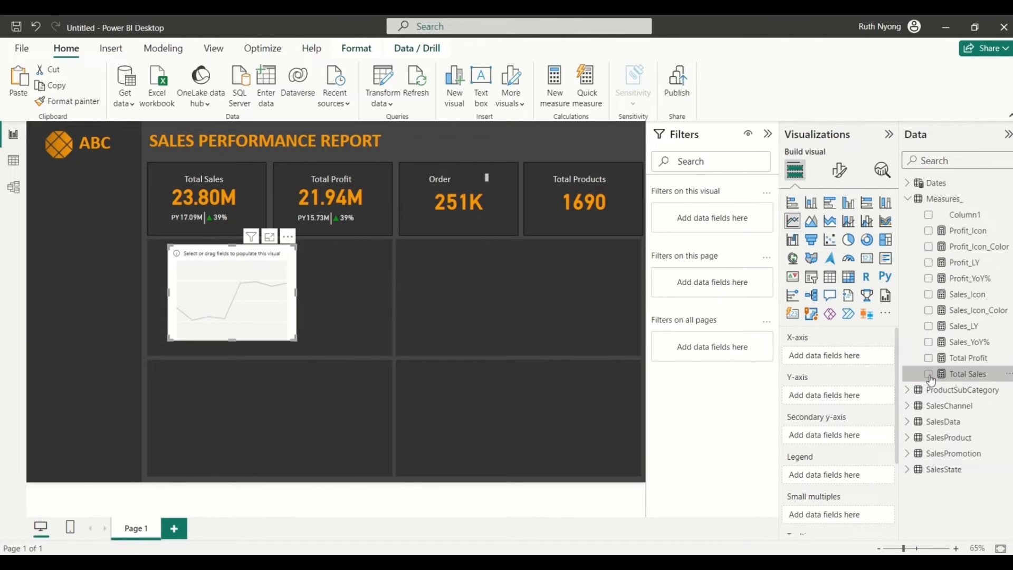
Step: Create a hierarchy from the Date field in the Dates table and add Year and Month to it
{"action": "left_click", "coordinate": [908, 185]}
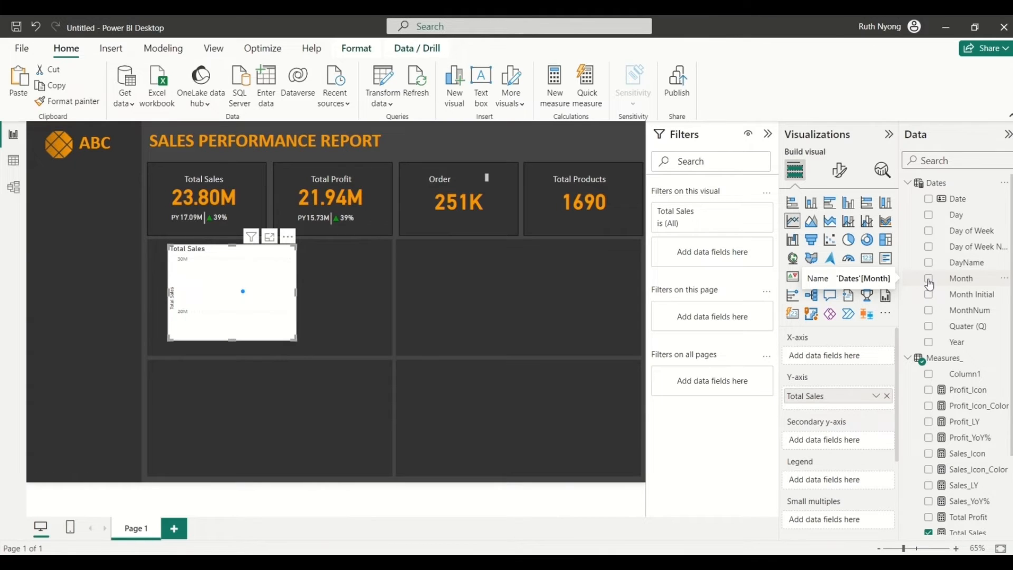
{"action": "right_click", "coordinate": [931, 205]}
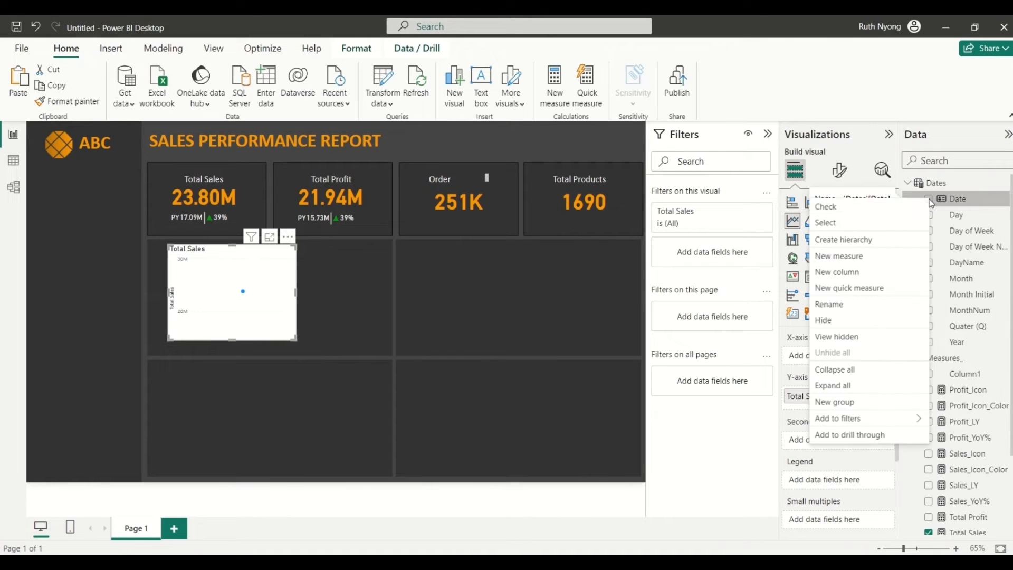
{"action": "left_click", "coordinate": [871, 240]}
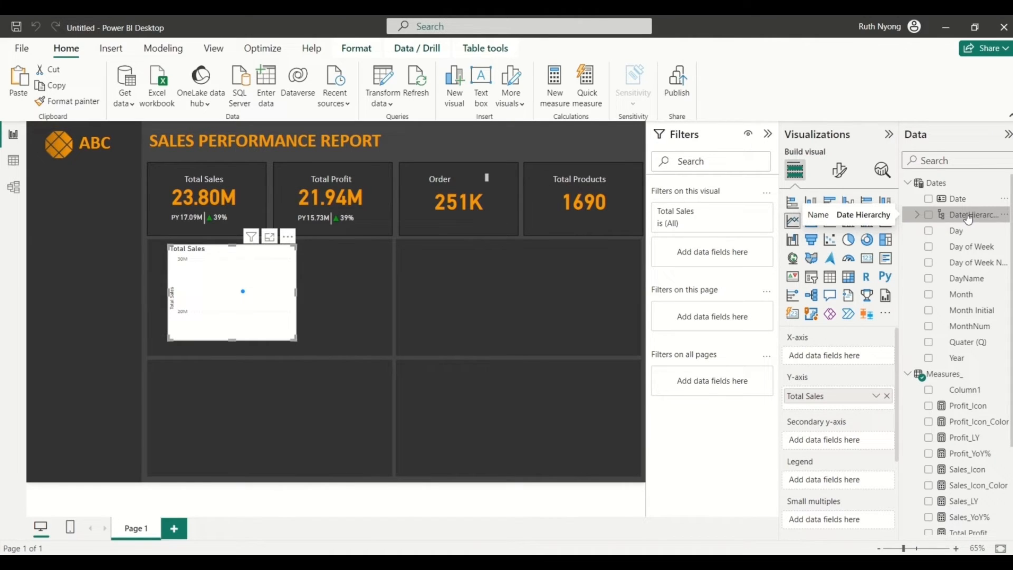
{"action": "right_click", "coordinate": [945, 364]}
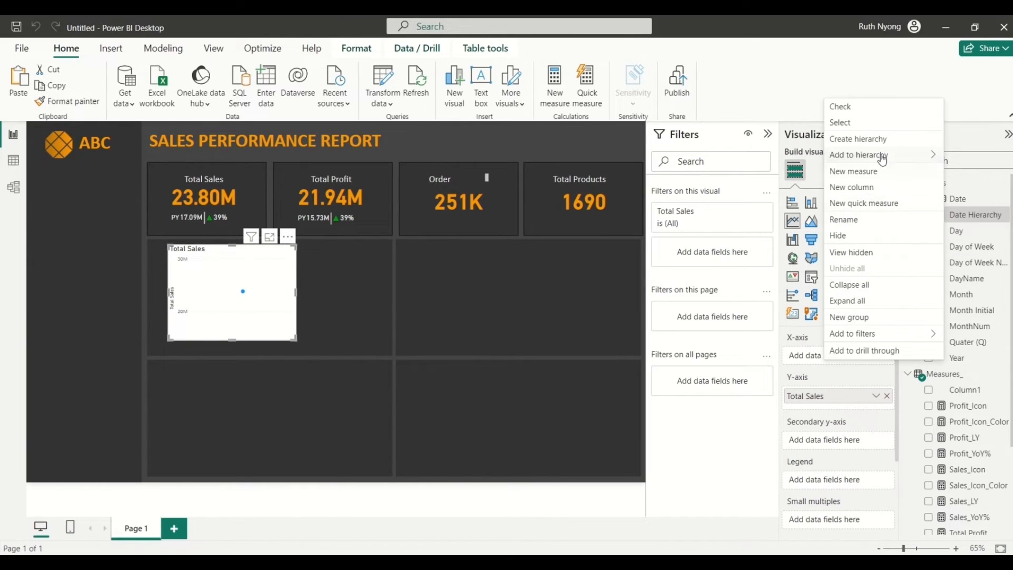
{"action": "mouse_move", "coordinate": [882, 157]}
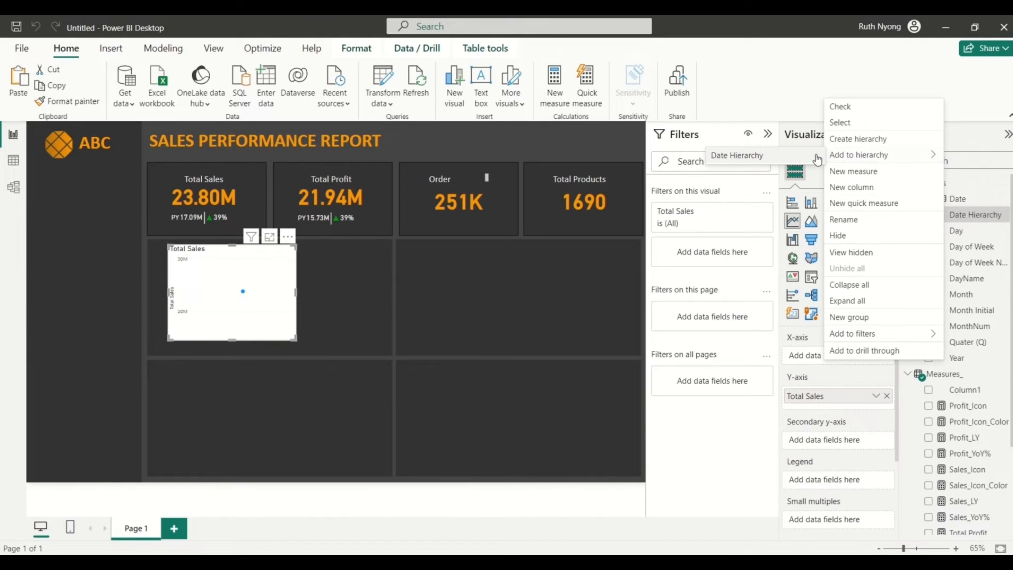
{"action": "left_click", "coordinate": [743, 159]}
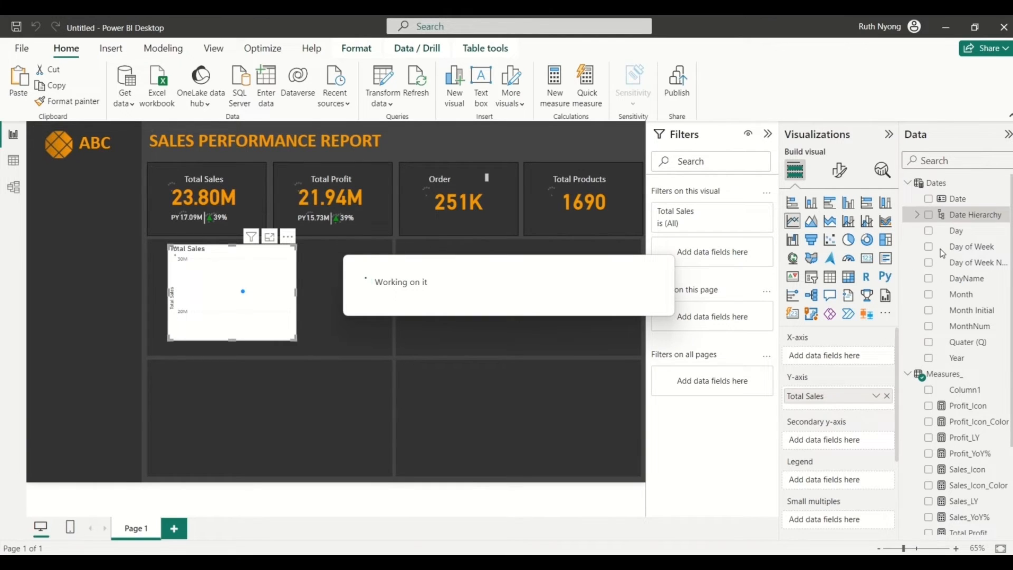
{"action": "right_click", "coordinate": [932, 298]}
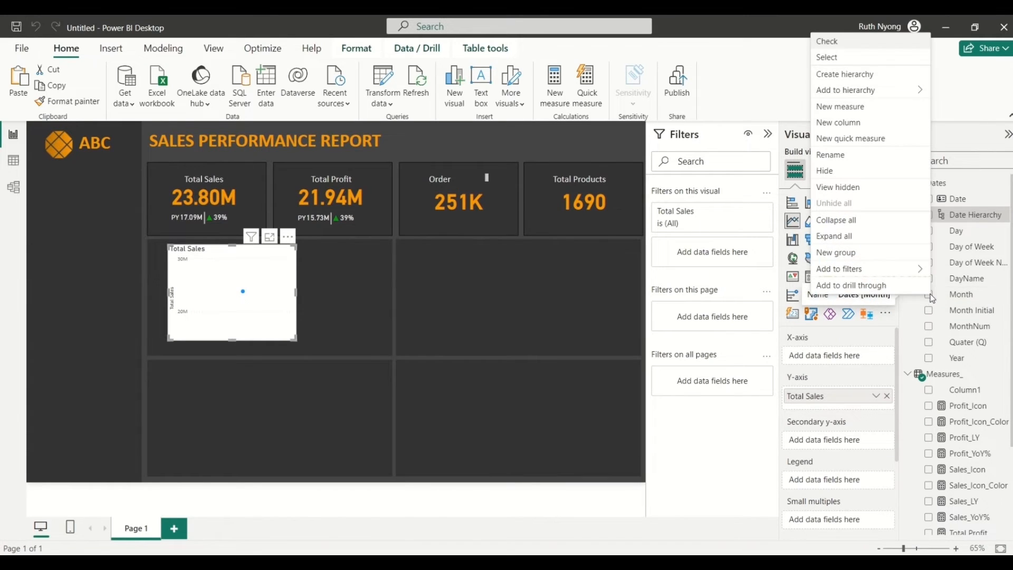
{"action": "mouse_move", "coordinate": [861, 94]}
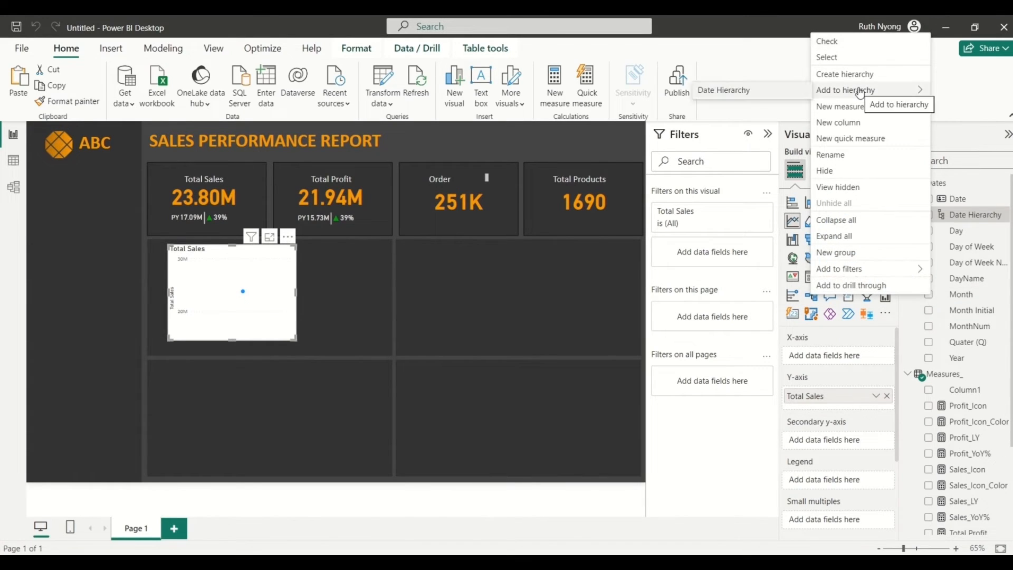
{"action": "left_click", "coordinate": [781, 94]}
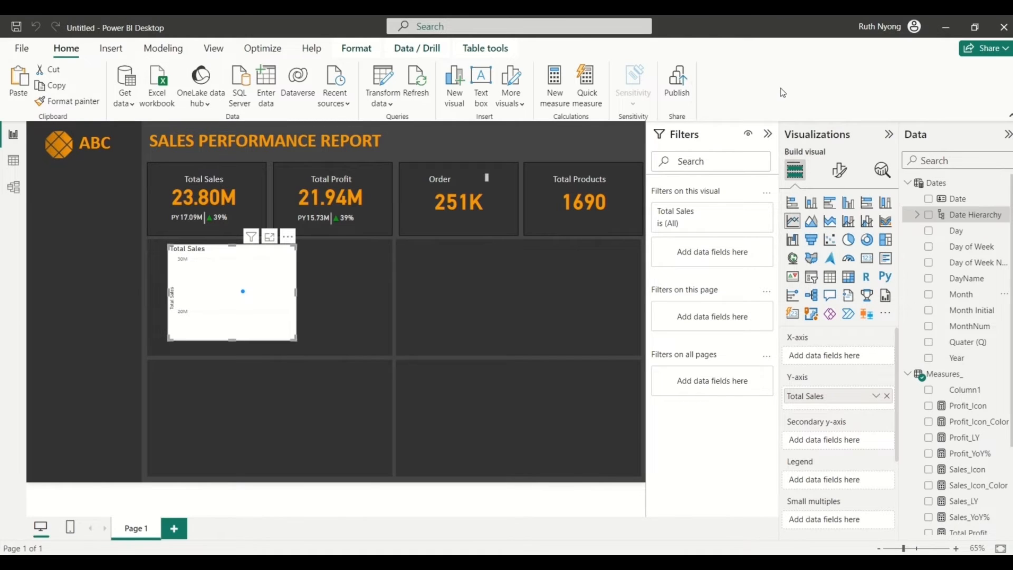
Step: Check the levels of the Date Hierarchy and add the hierarchy to the line chart's X-axis
{"action": "left_click", "coordinate": [918, 216]}
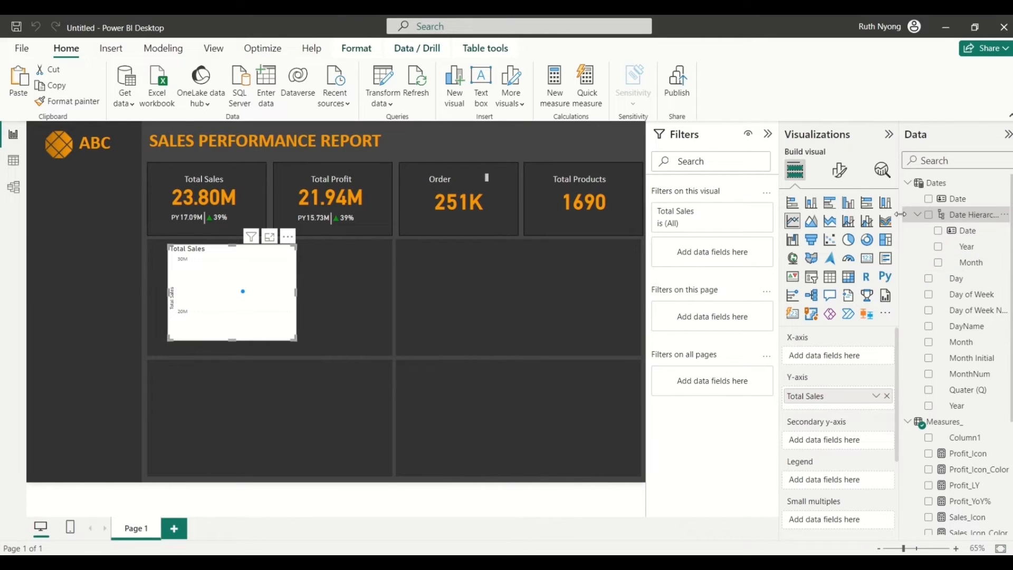
{"action": "left_click", "coordinate": [918, 217]}
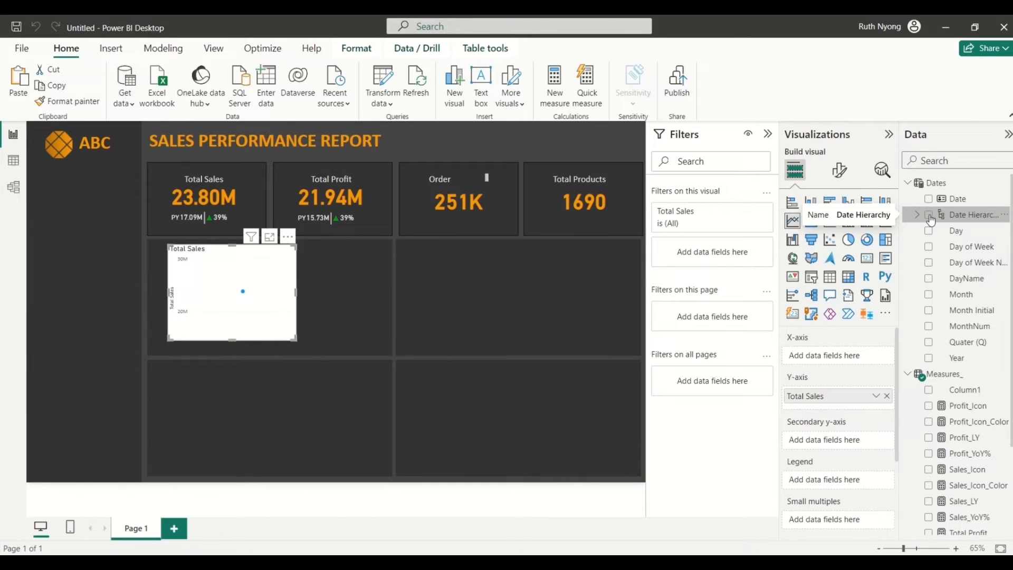
{"action": "left_click", "coordinate": [929, 215]}
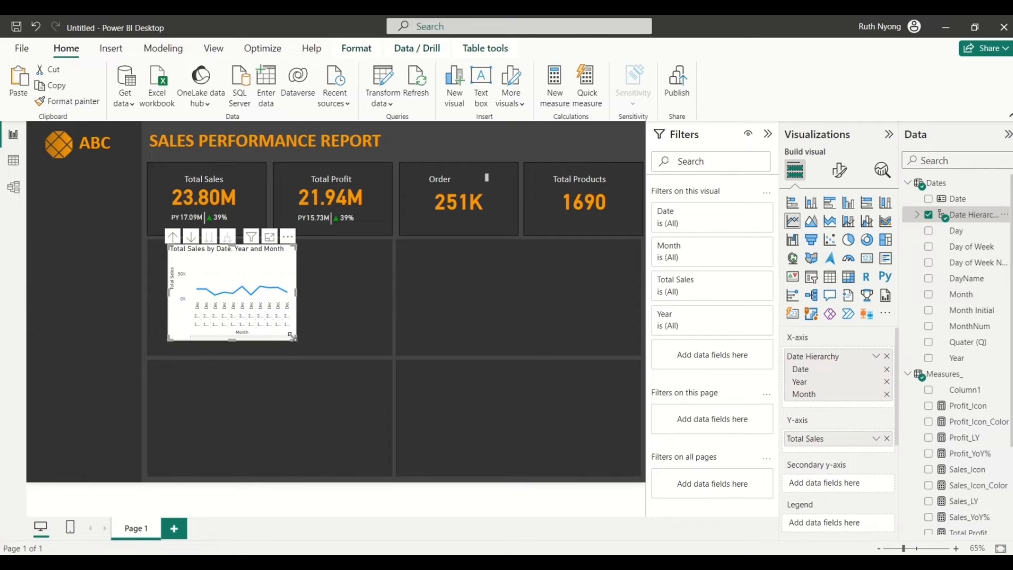
Step: Enlarge the line chart until it nearly fills its background panel
{"action": "left_click_drag", "start_coordinate": [374, 348], "coordinate": [381, 350]}
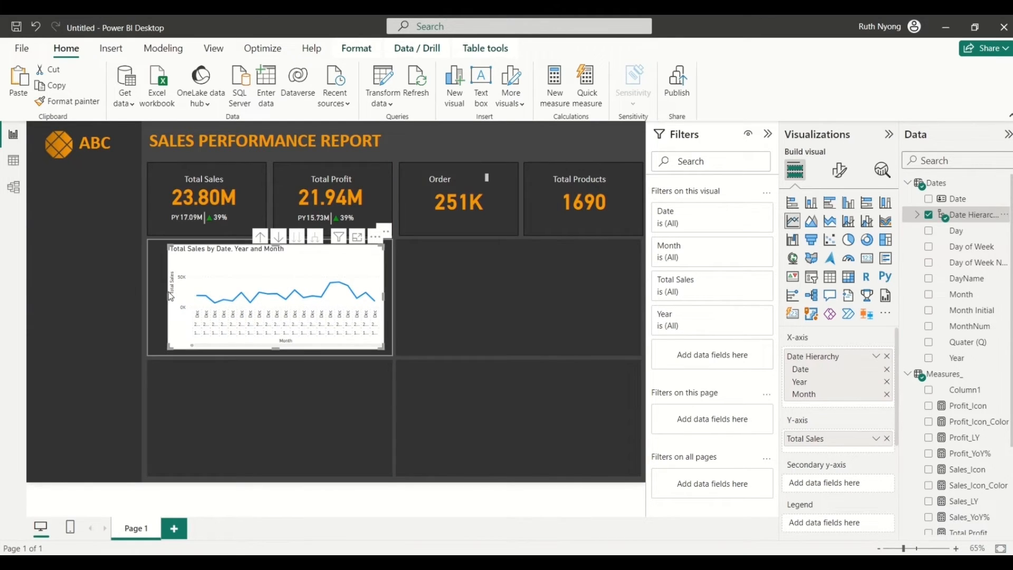
{"action": "left_click_drag", "start_coordinate": [170, 294], "coordinate": [155, 302]}
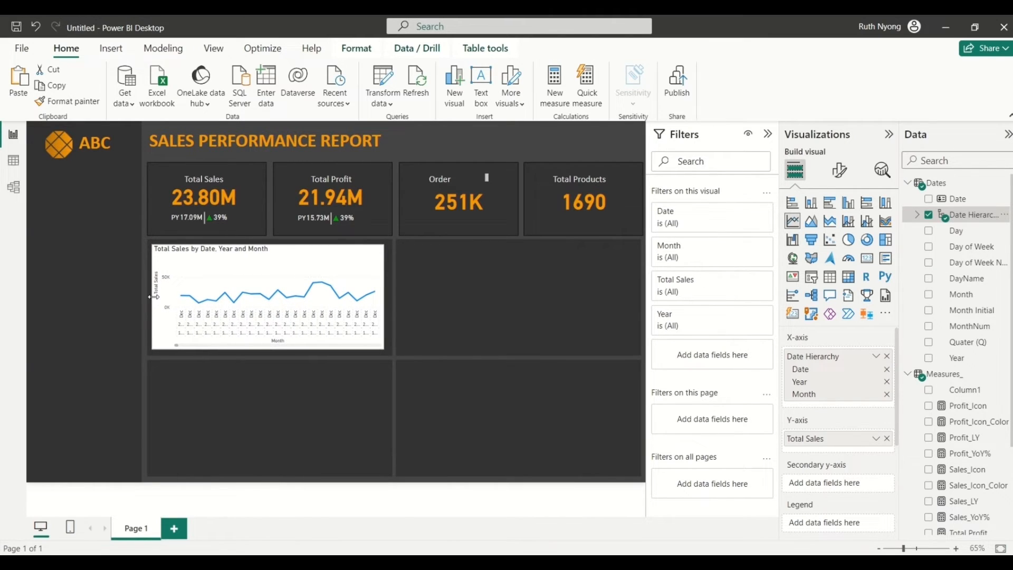
Step: Drill the line chart up to the Date level and switch it to the Year level of the hierarchy
{"action": "mouse_move", "coordinate": [274, 283]}
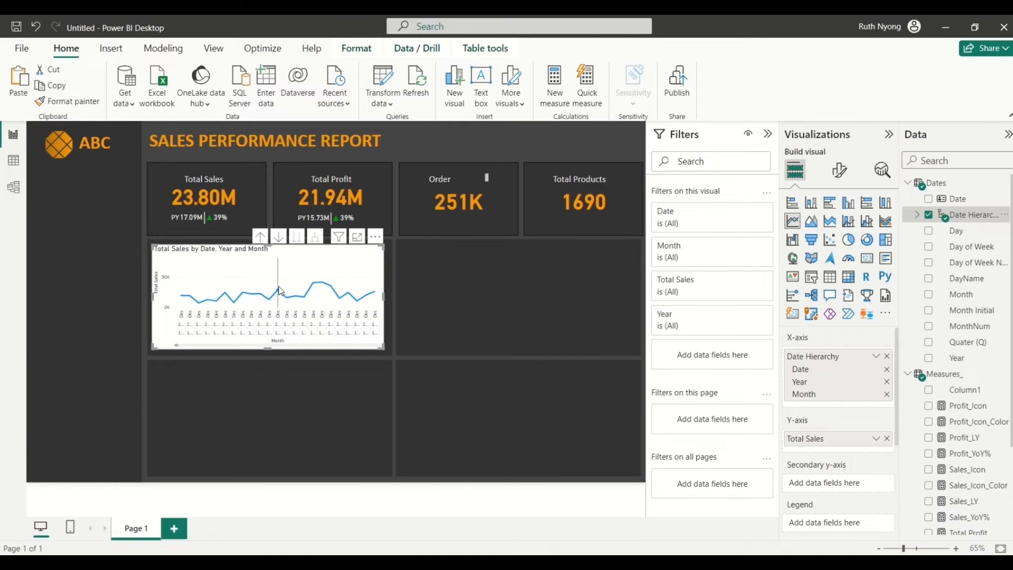
{"action": "left_click", "coordinate": [261, 237]}
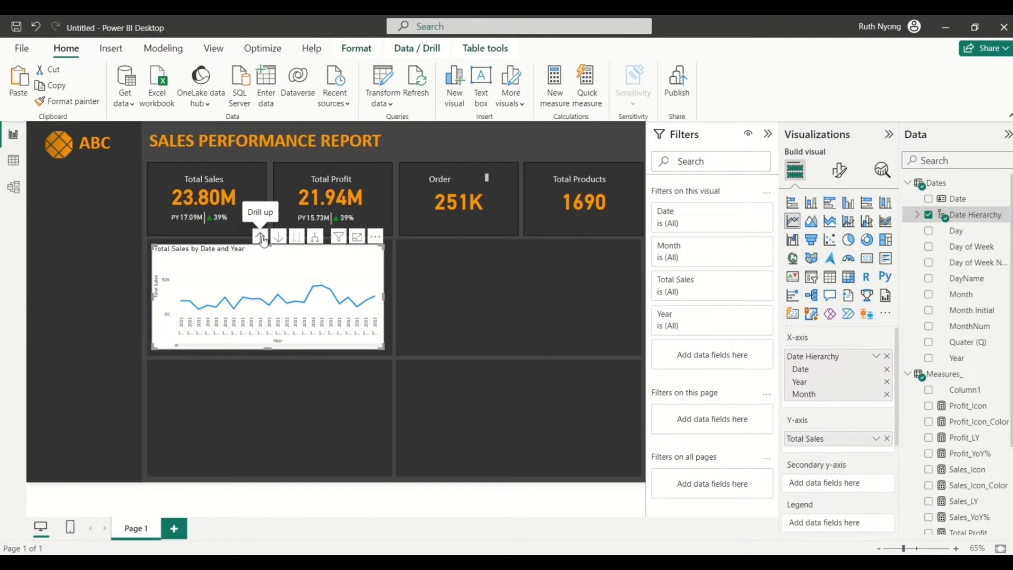
{"action": "left_click", "coordinate": [262, 238]}
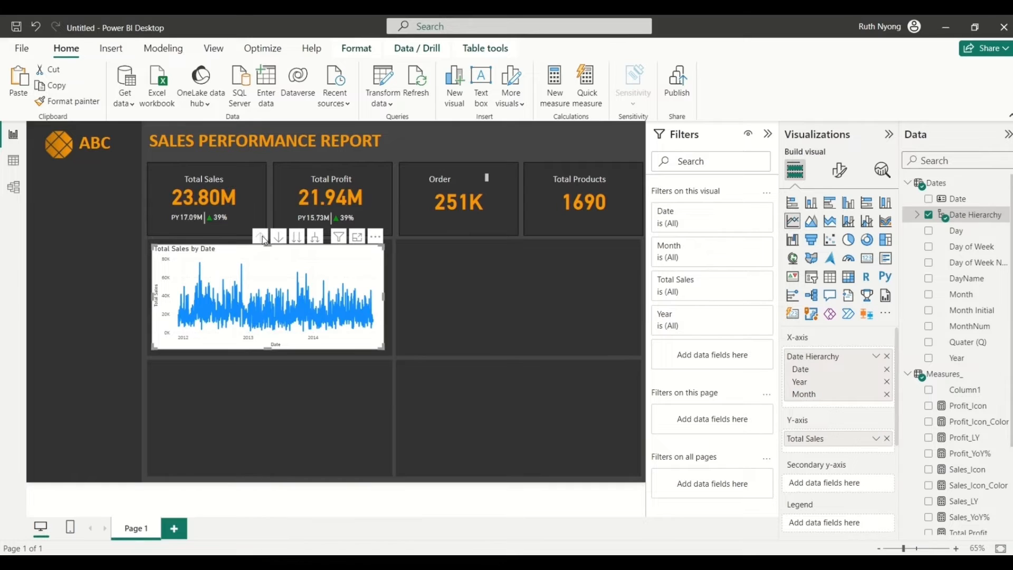
{"action": "left_click", "coordinate": [297, 239]}
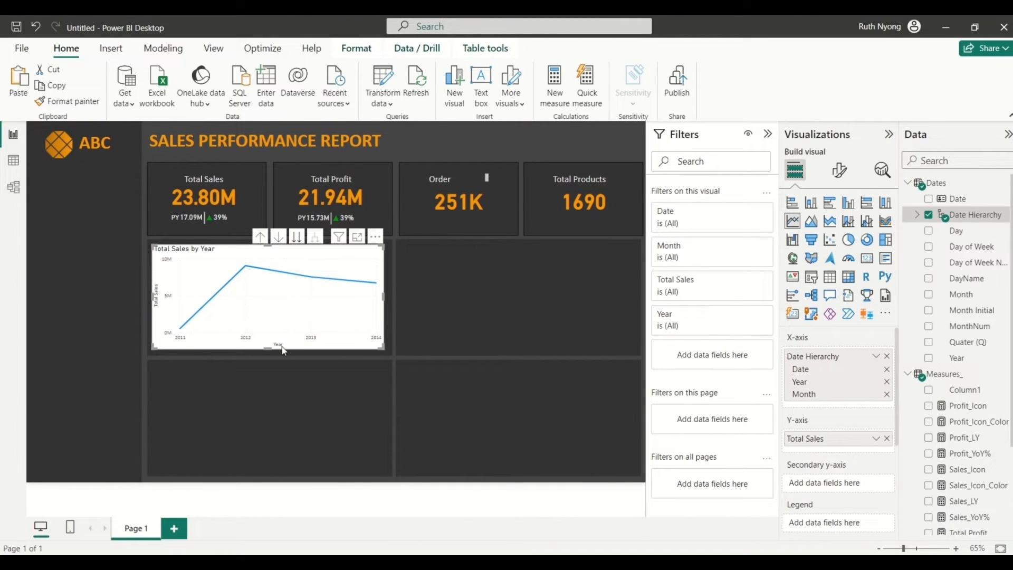
Step: Turn on drill-down mode, inspect the monthly sales of the 2012 data point, and turn the mode off
{"action": "left_click", "coordinate": [279, 238]}
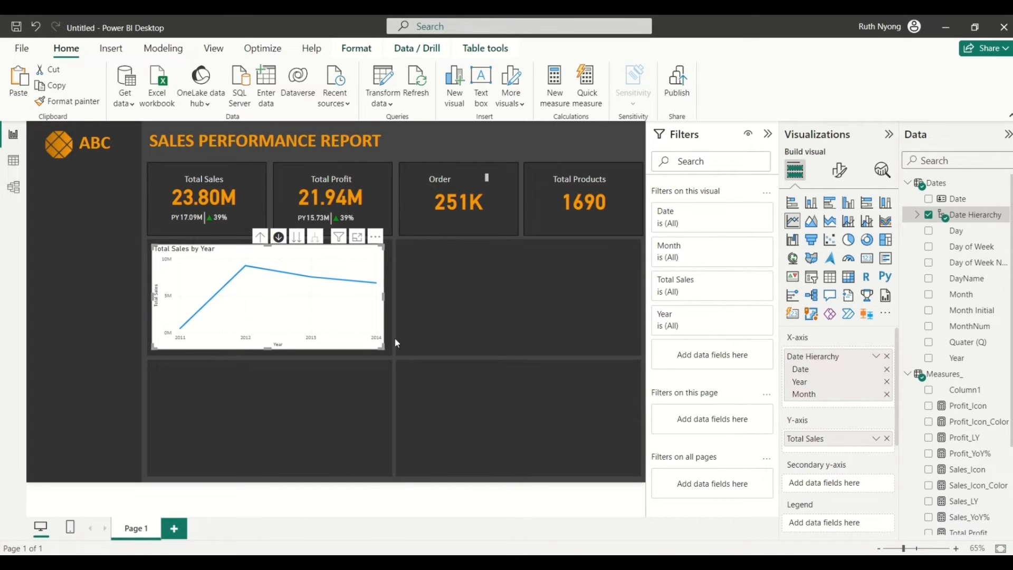
{"action": "left_click", "coordinate": [247, 268]}
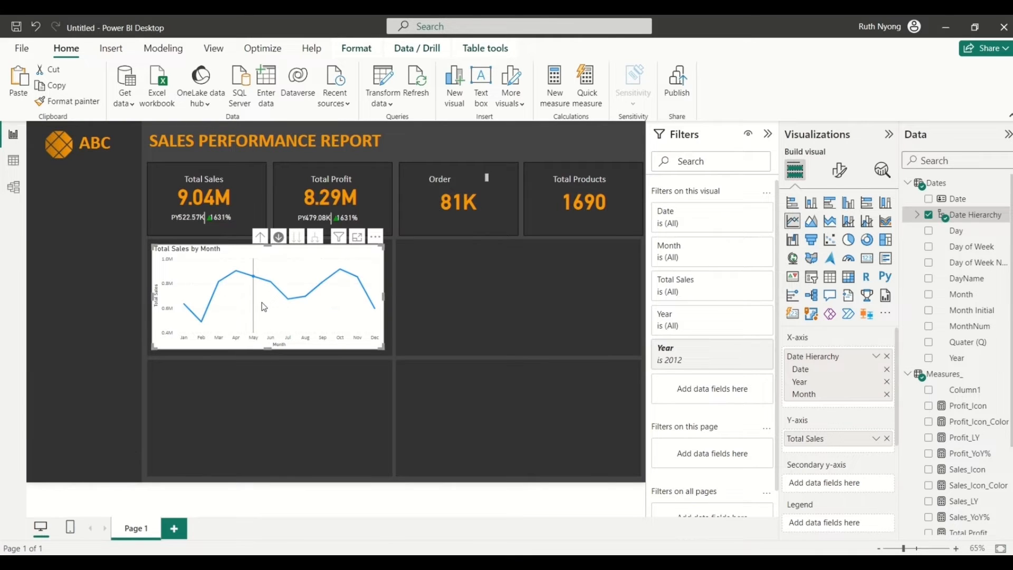
{"action": "left_click", "coordinate": [260, 238]}
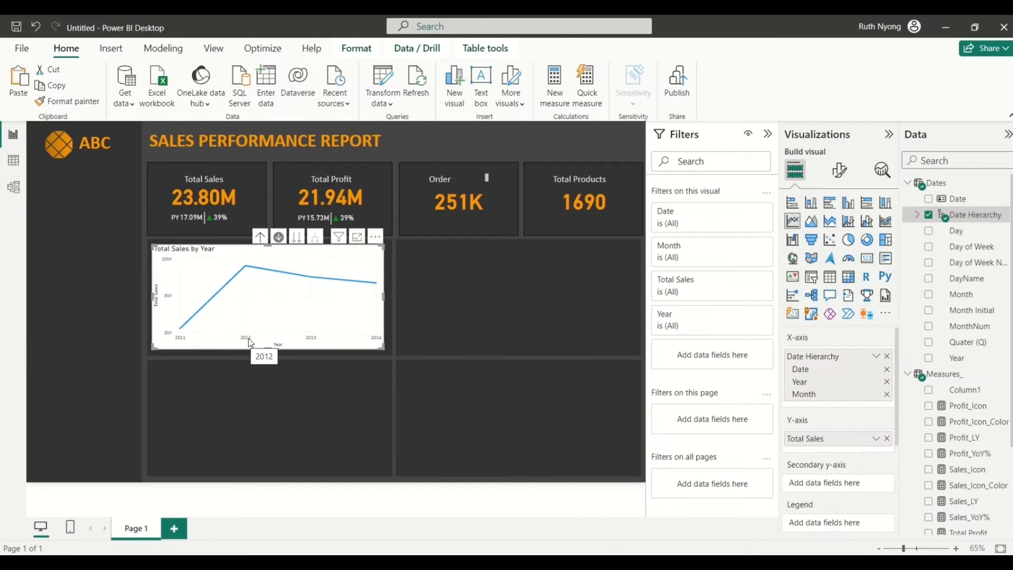
{"action": "left_click", "coordinate": [247, 270]}
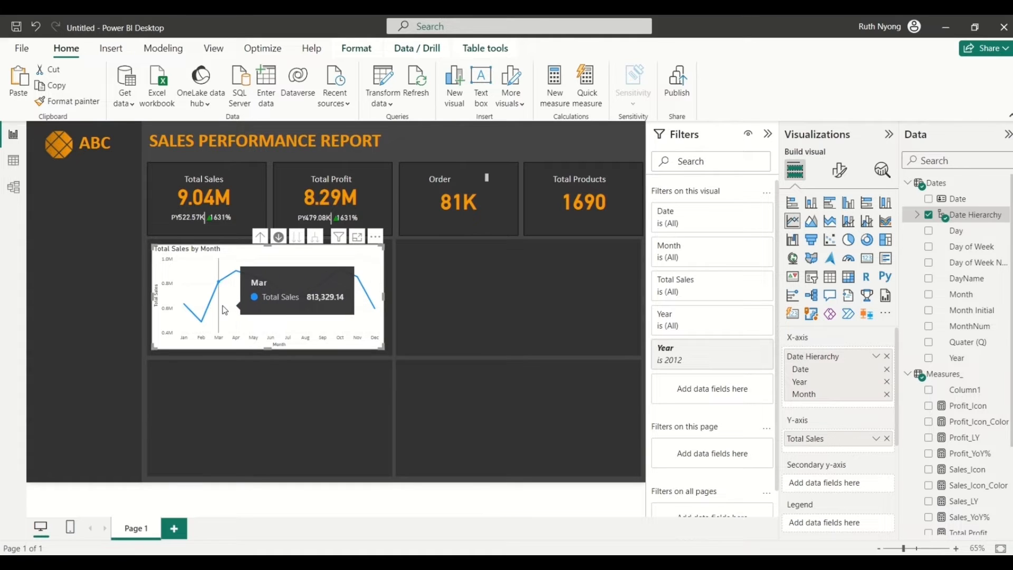
{"action": "left_click", "coordinate": [278, 237]}
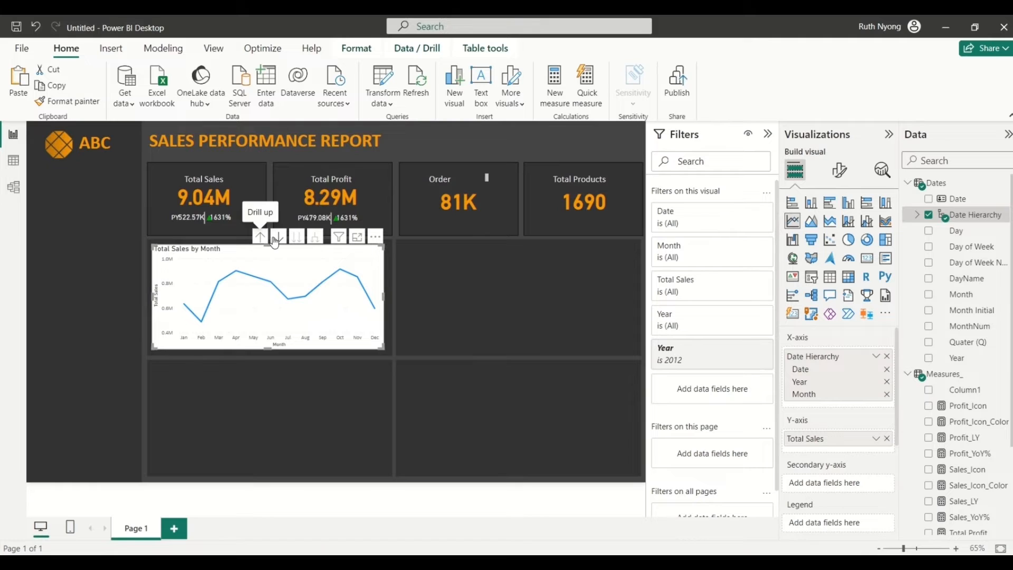
Step: Drill the line chart up from 2012 and switch it to the Month level across all years
{"action": "left_click", "coordinate": [261, 238]}
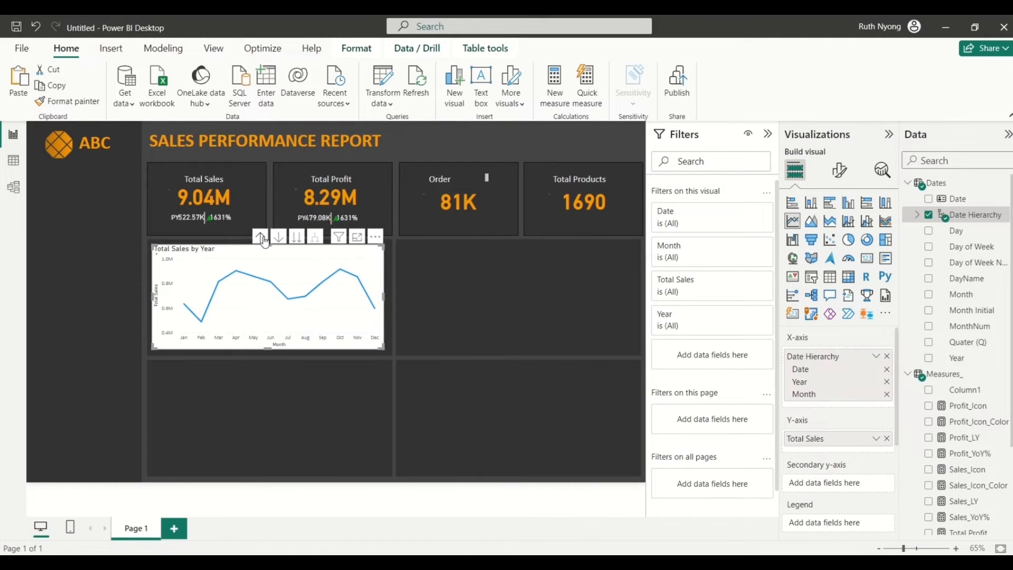
{"action": "left_click", "coordinate": [297, 237]}
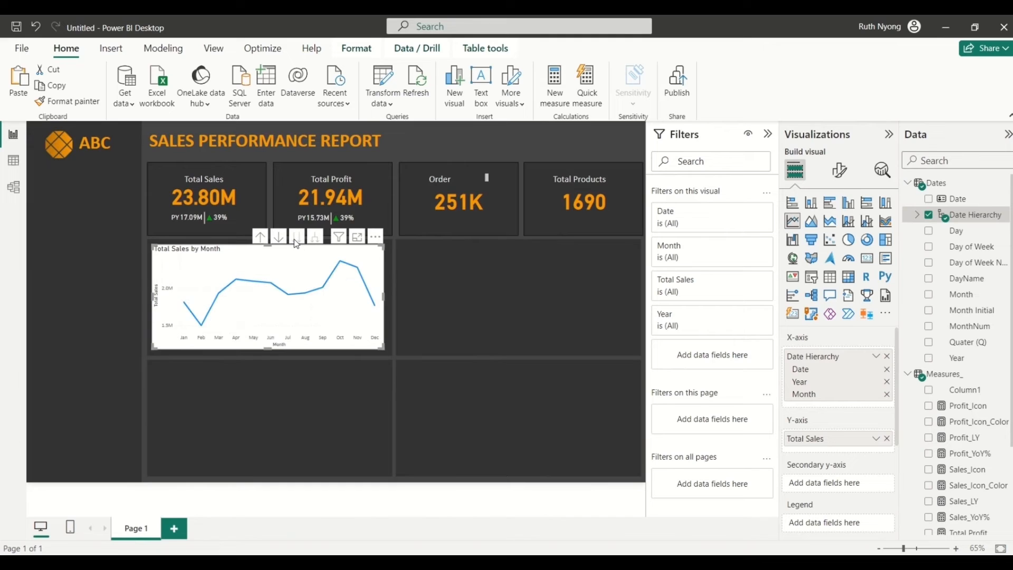
{"action": "mouse_move", "coordinate": [284, 309]}
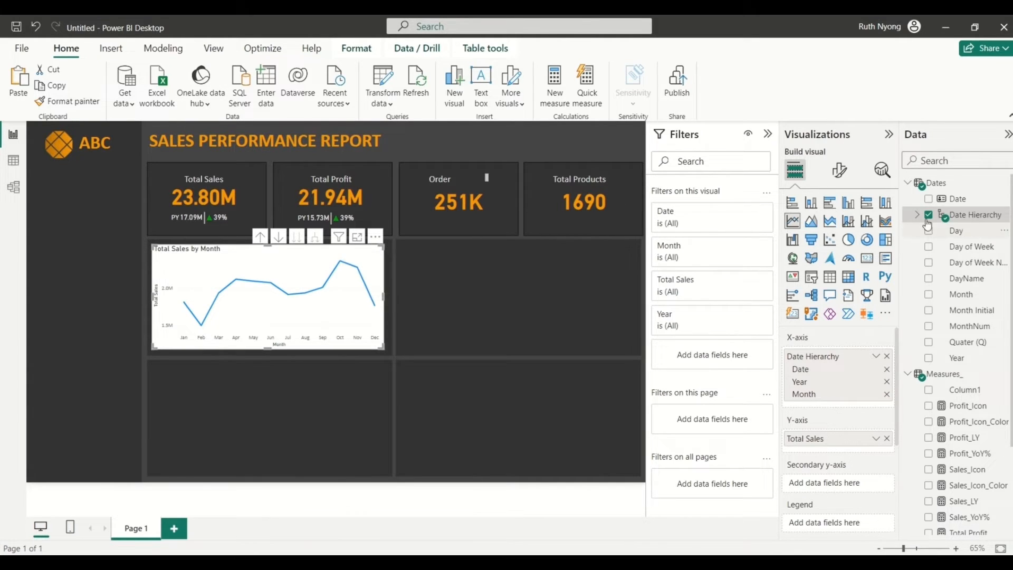
Step: Set the color of the line chart's X-axis values to light gray
{"action": "left_click", "coordinate": [839, 180]}
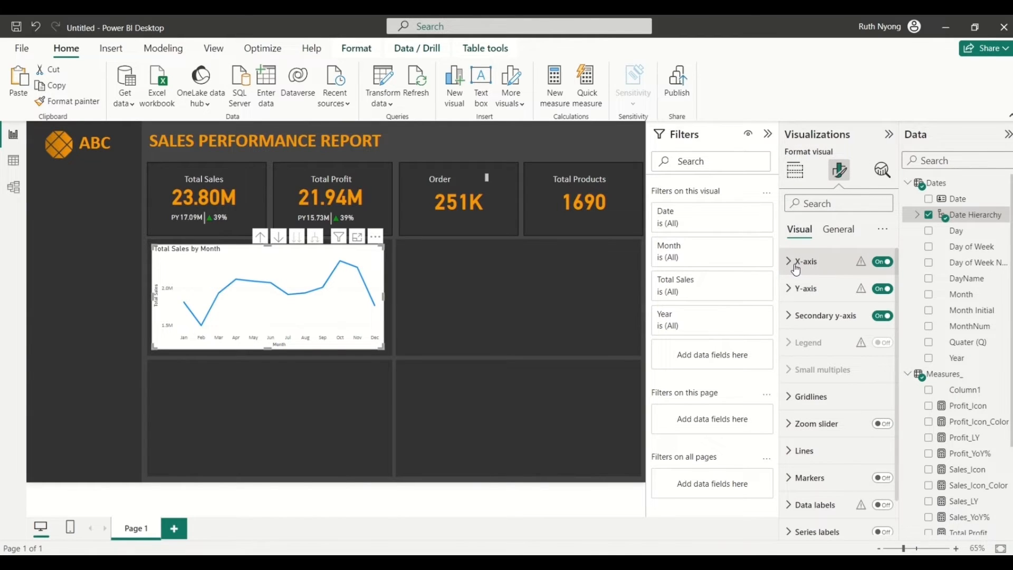
{"action": "left_click", "coordinate": [800, 264]}
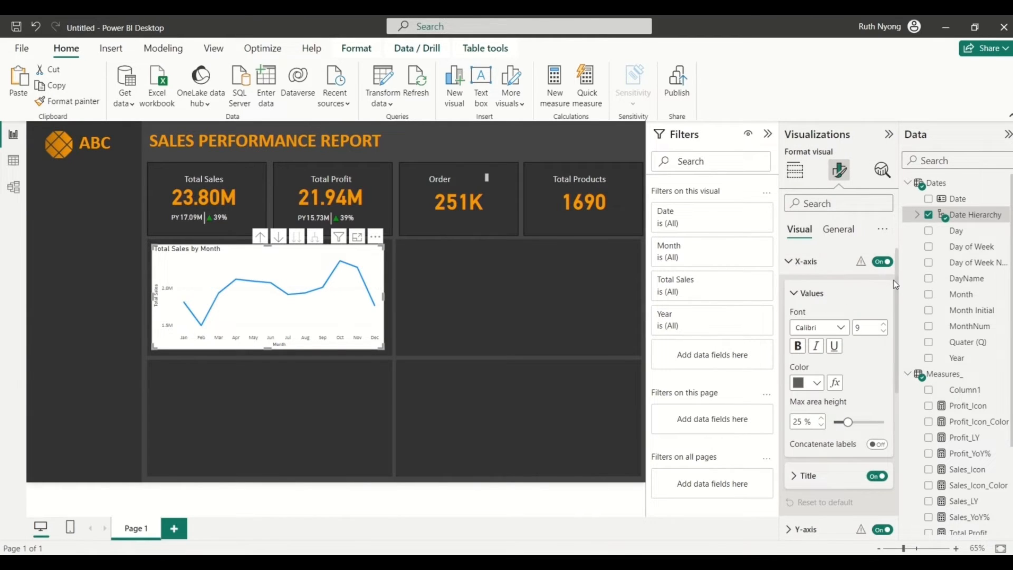
{"action": "left_click_drag", "start_coordinate": [895, 285], "coordinate": [896, 307]}
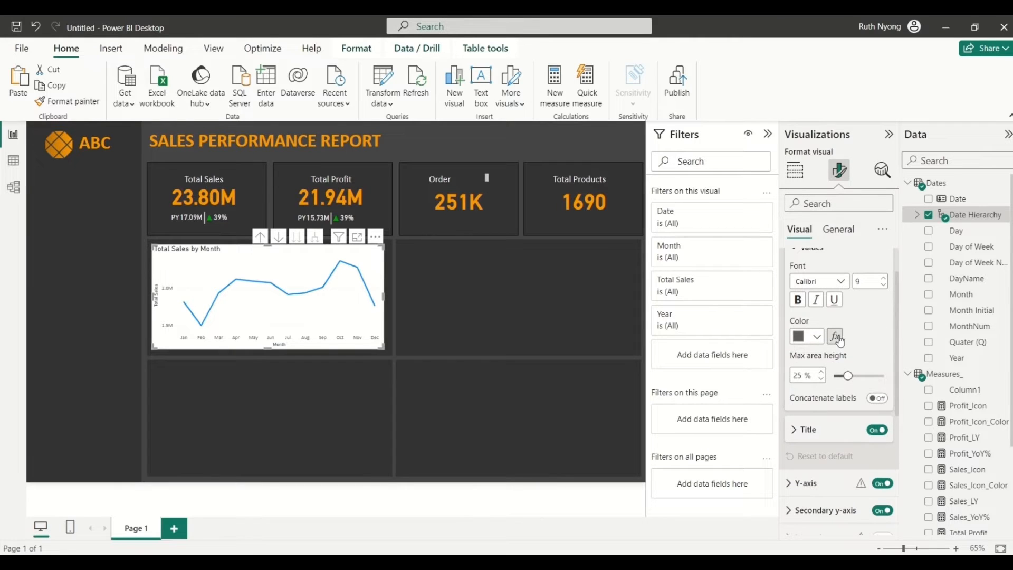
{"action": "left_click", "coordinate": [817, 338]}
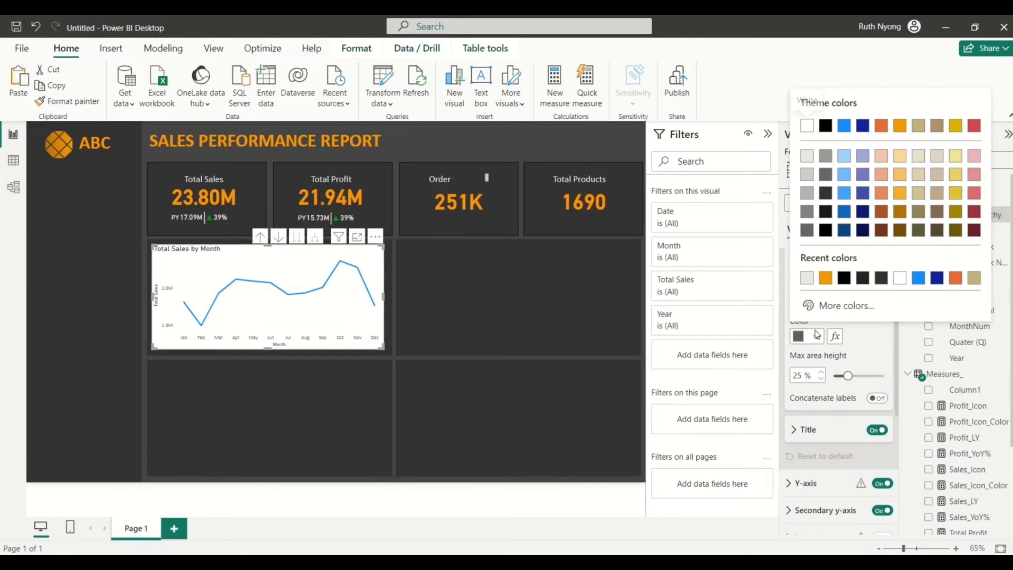
{"action": "left_click", "coordinate": [806, 277]}
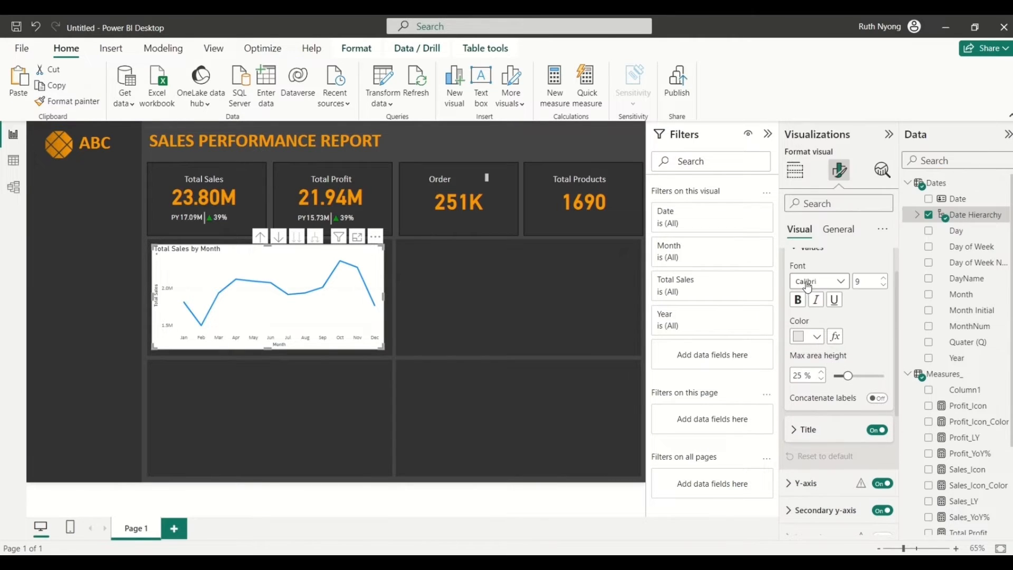
Step: Set the font size of the X-axis values to 11 and turn off the X-axis title
{"action": "double_click", "coordinate": [866, 282]}
{"action": "type", "text": "10"}
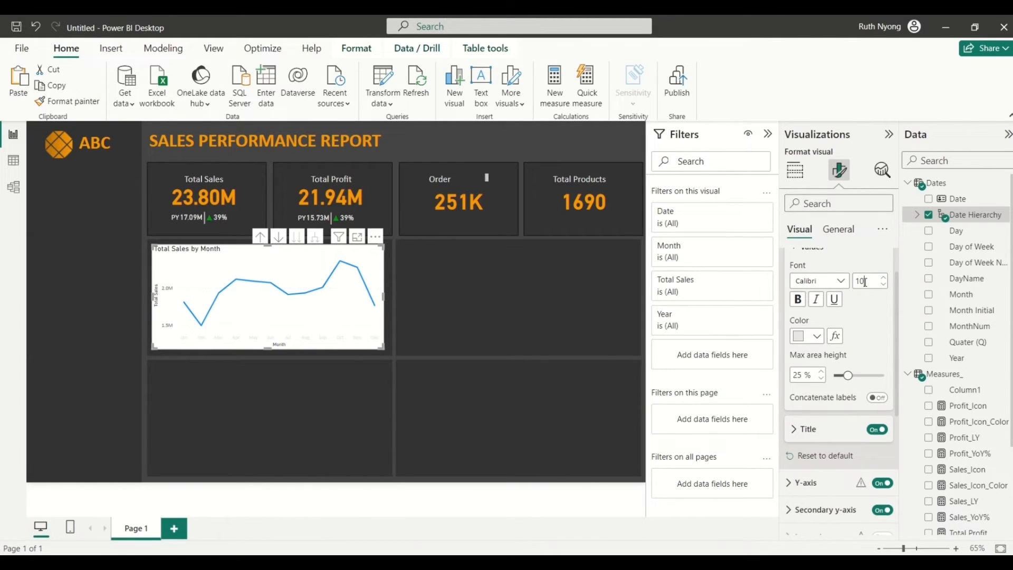
{"action": "double_click", "coordinate": [865, 282]}
{"action": "type", "text": "11"}
{"action": "left_click", "coordinate": [875, 433]}
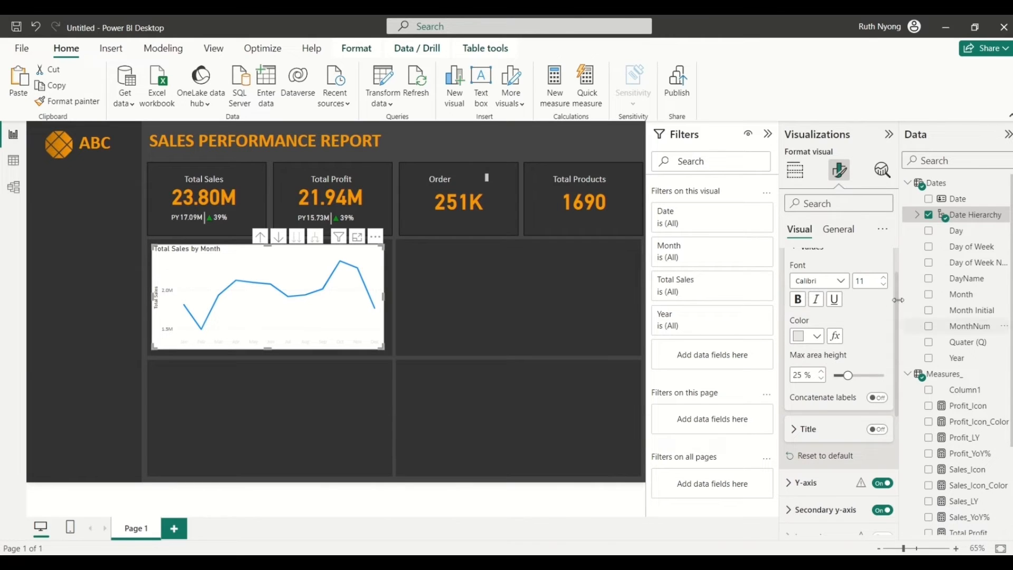
Step: Turn off the line chart's Y-axis title
{"action": "left_click_drag", "start_coordinate": [895, 293], "coordinate": [894, 277]}
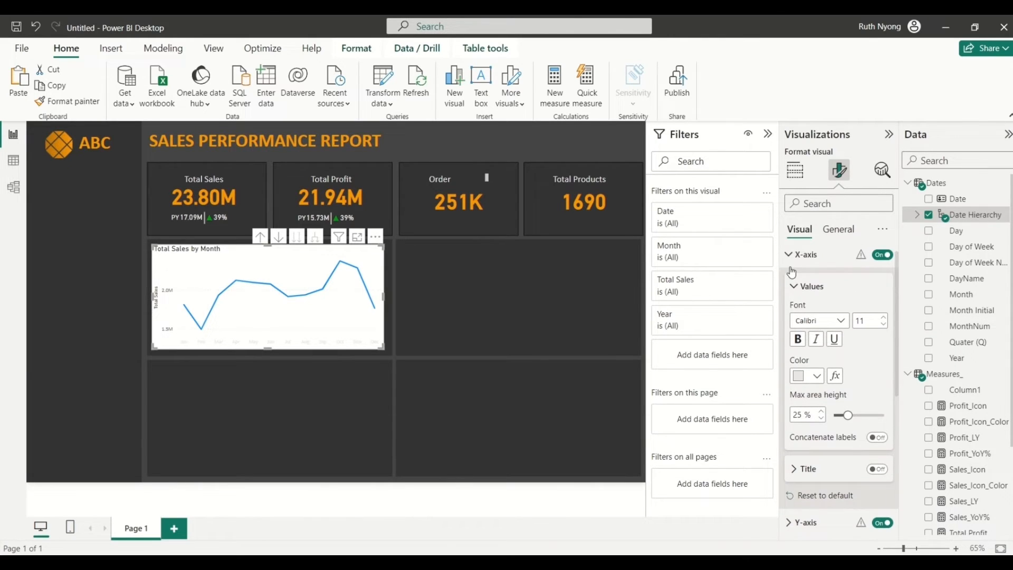
{"action": "left_click", "coordinate": [790, 268]}
{"action": "left_click", "coordinate": [792, 288]}
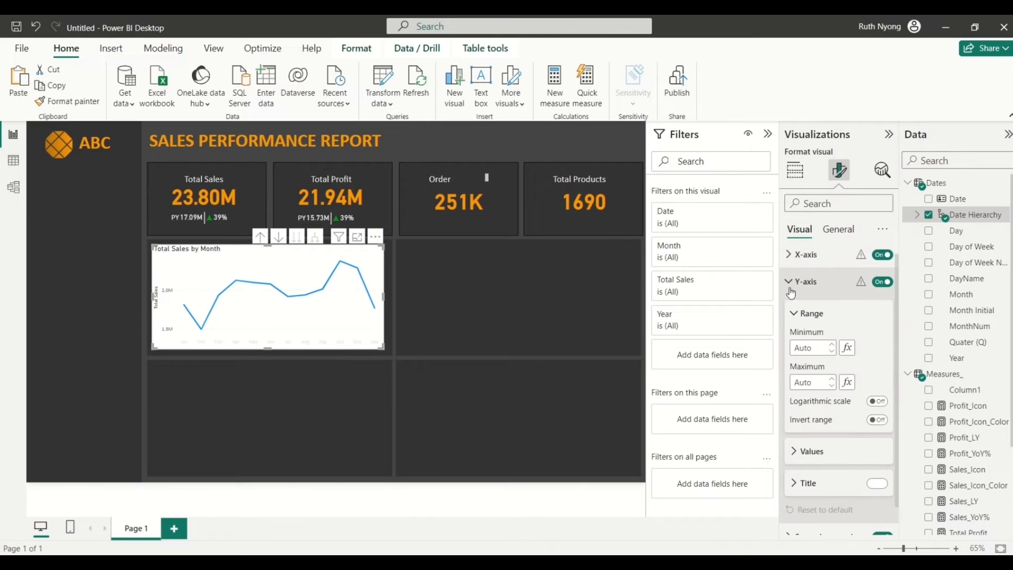
{"action": "left_click_drag", "start_coordinate": [895, 372], "coordinate": [895, 374]}
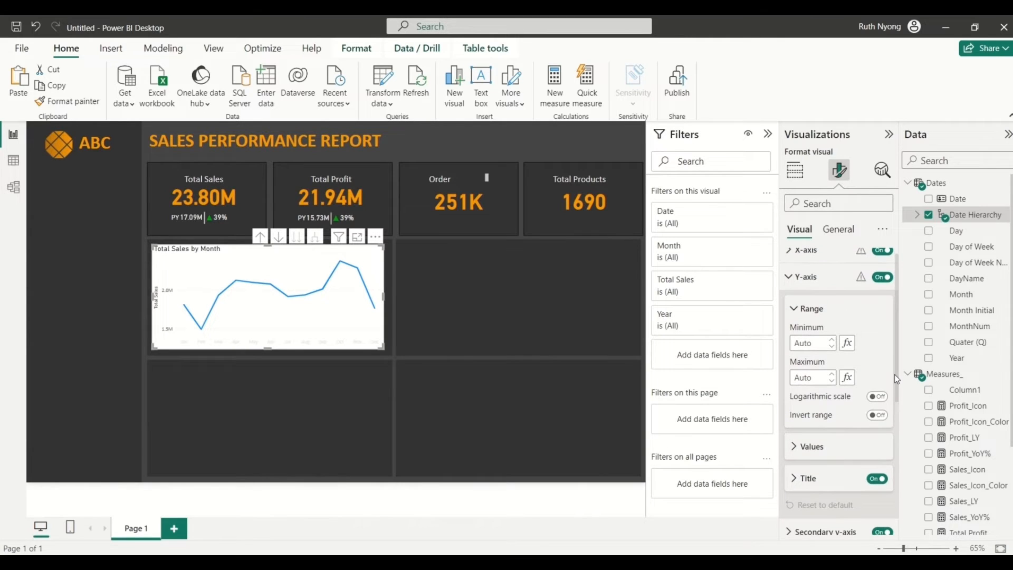
{"action": "right_click", "coordinate": [873, 482]}
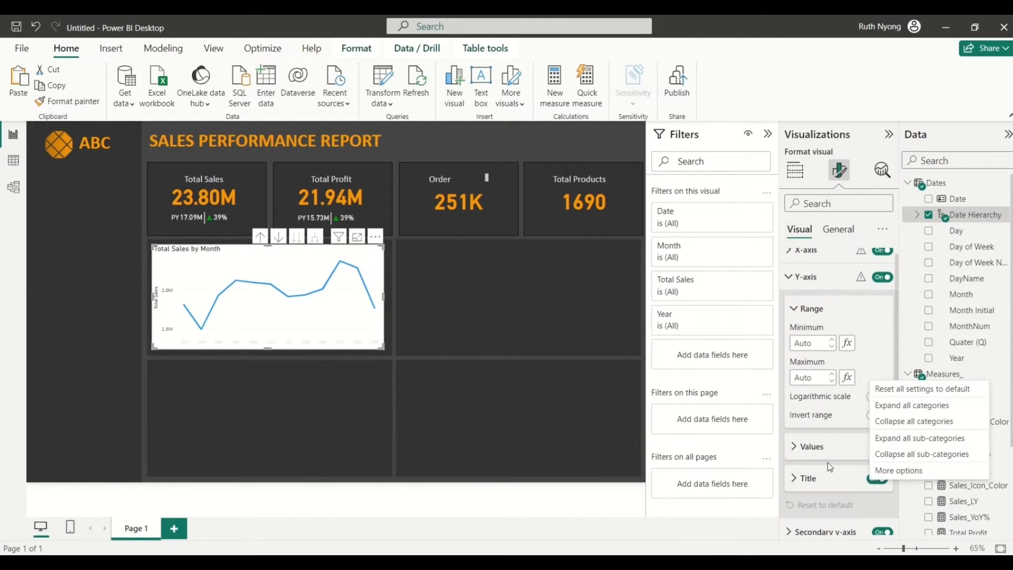
{"action": "left_click", "coordinate": [877, 484]}
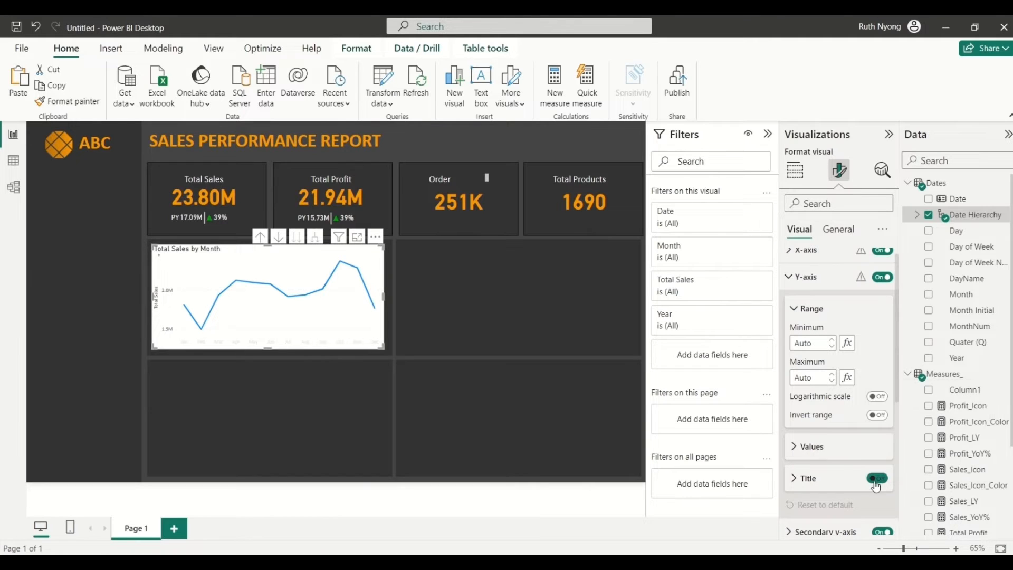
{"action": "left_click", "coordinate": [876, 485]}
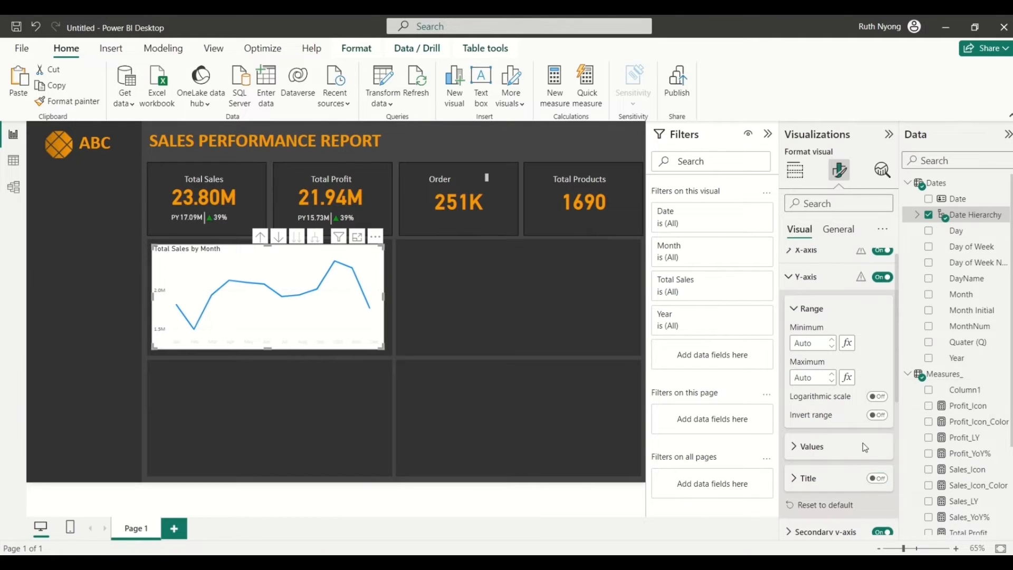
Step: Set the Y-axis values of the line chart to font size 11 and light gray
{"action": "left_click", "coordinate": [805, 446]}
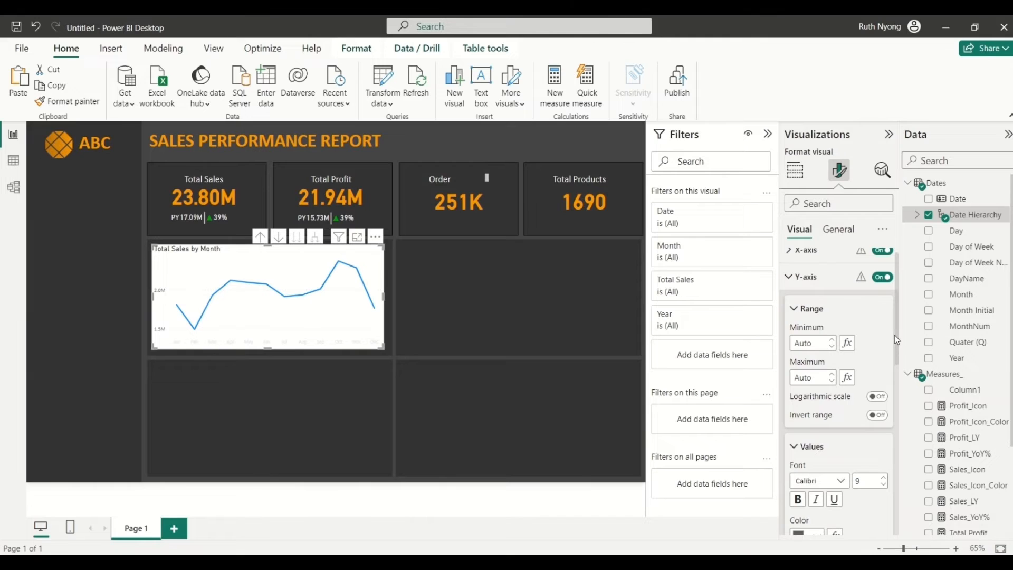
{"action": "left_click_drag", "start_coordinate": [894, 339], "coordinate": [900, 401]}
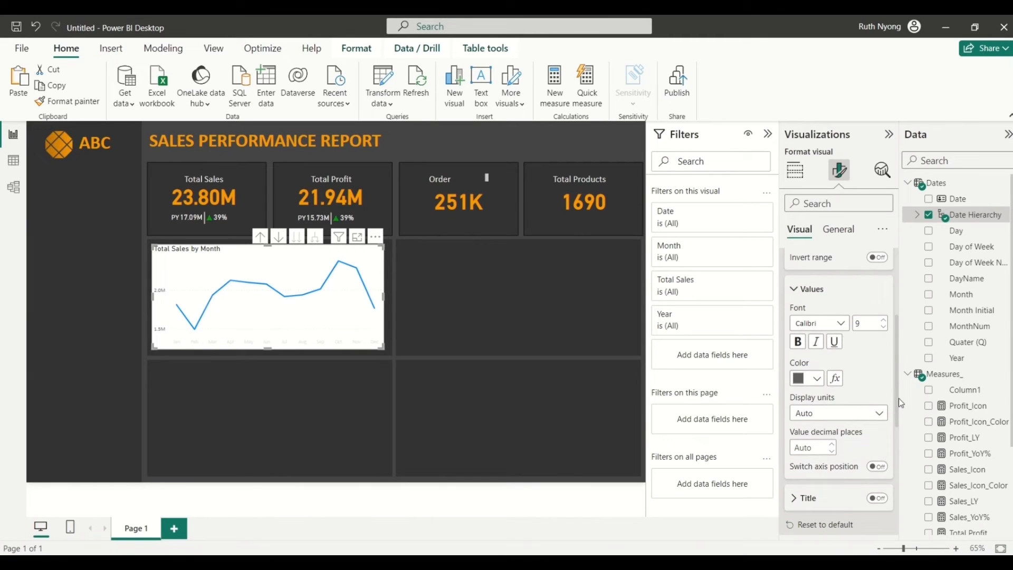
{"action": "double_click", "coordinate": [864, 326]}
{"action": "type", "text": "11"}
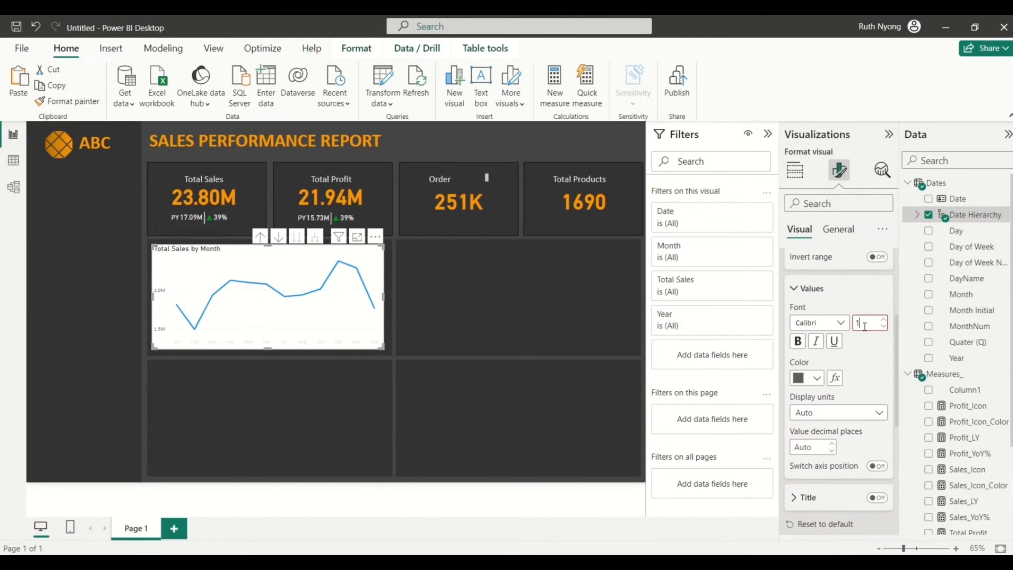
{"action": "left_click", "coordinate": [818, 379]}
{"action": "left_click_drag", "start_coordinate": [894, 322], "coordinate": [890, 271]}
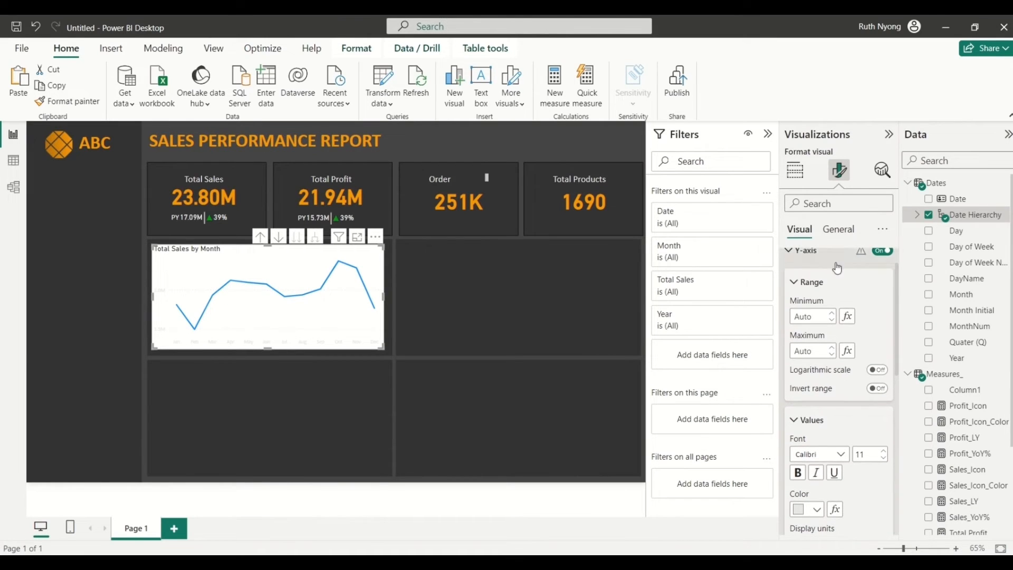
{"action": "left_click", "coordinate": [790, 252]}
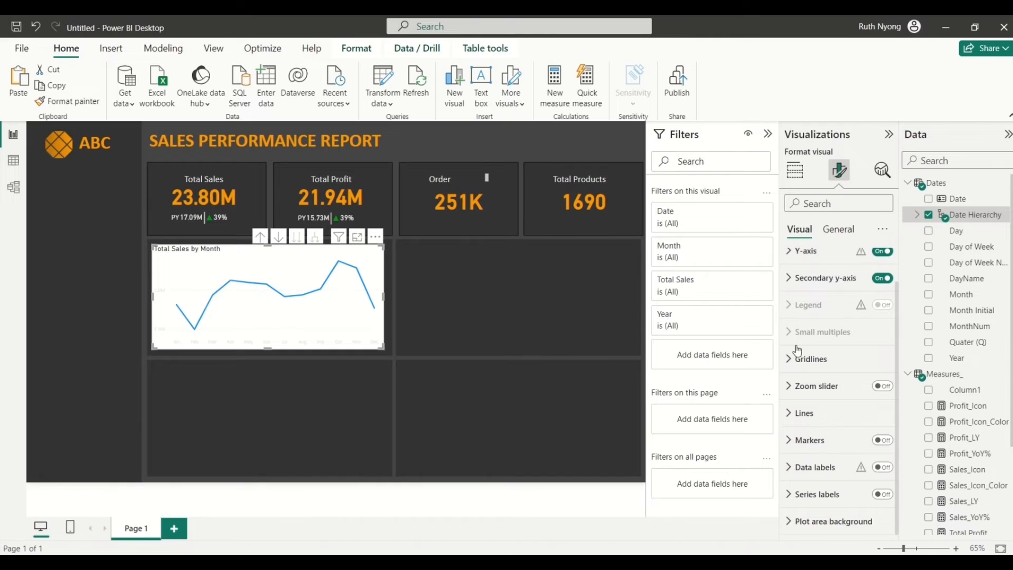
Step: Change the Total Sales line color of the line chart to the orange theme color
{"action": "left_click", "coordinate": [792, 414]}
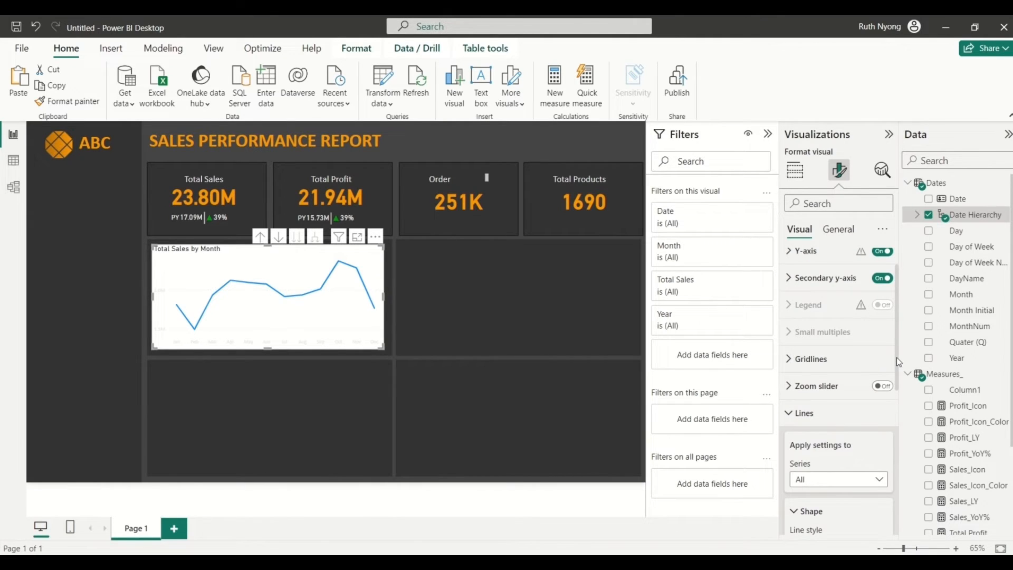
{"action": "left_click_drag", "start_coordinate": [897, 357], "coordinate": [906, 450]}
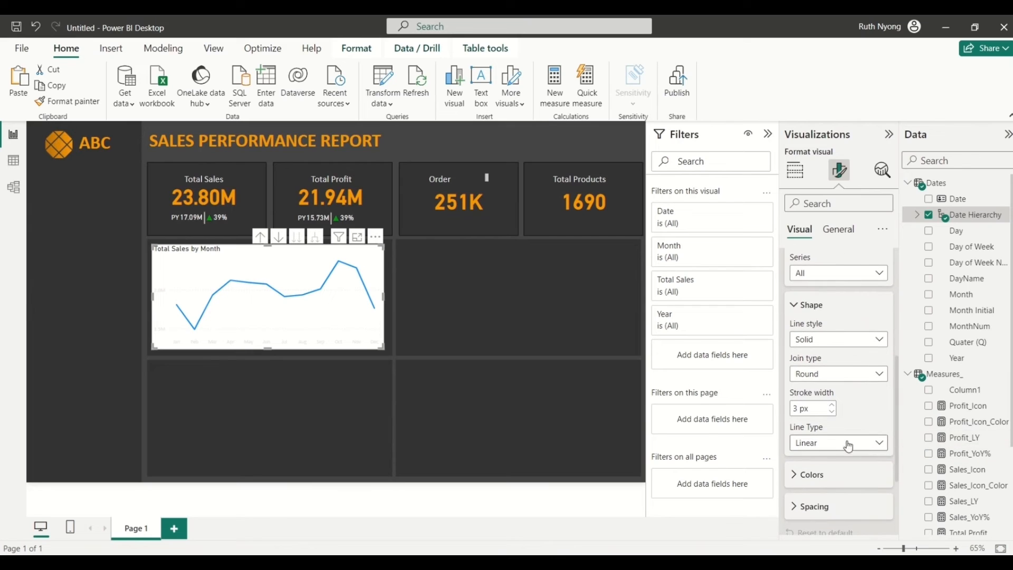
{"action": "left_click", "coordinate": [804, 478]}
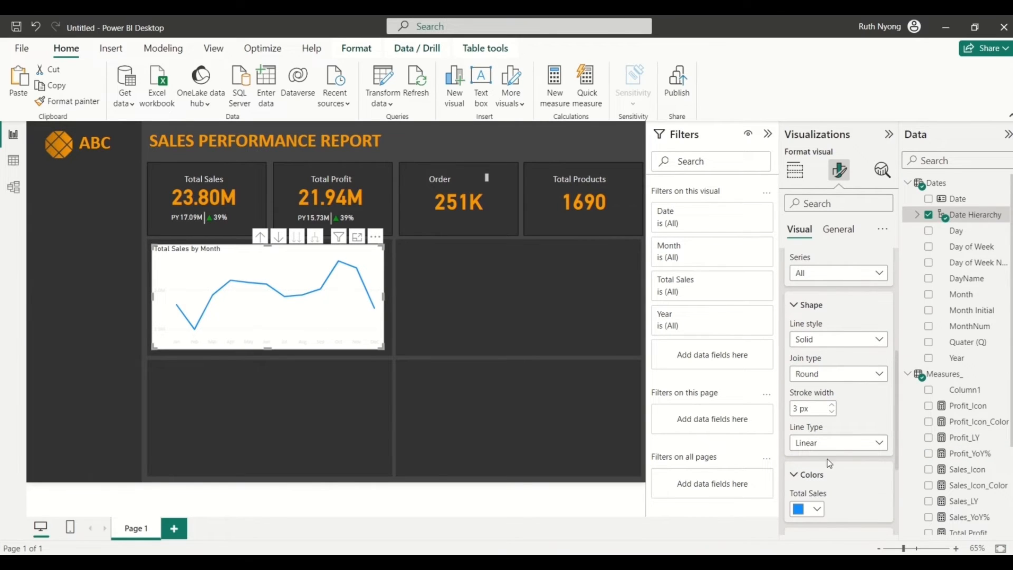
{"action": "left_click_drag", "start_coordinate": [893, 396], "coordinate": [895, 430]}
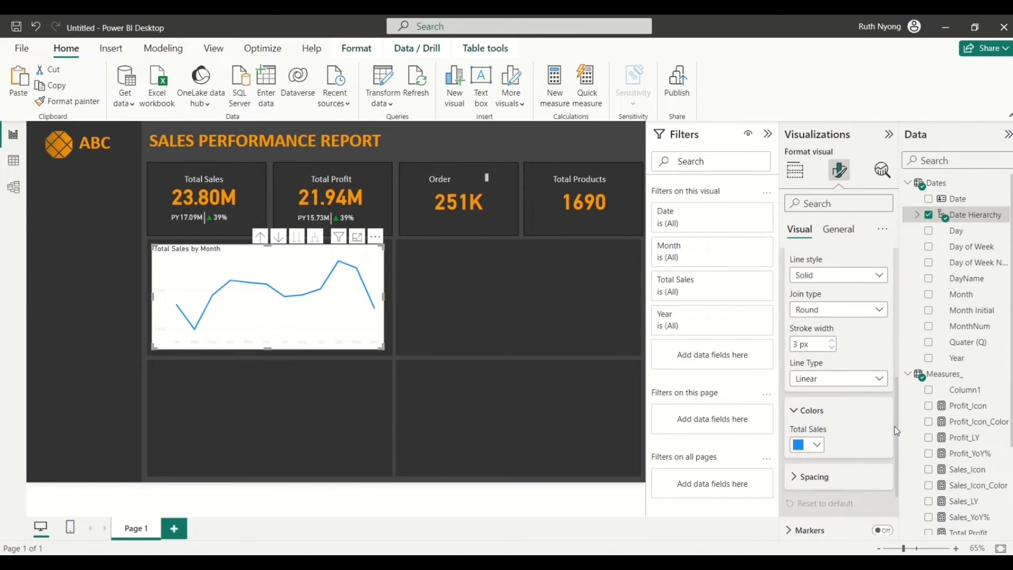
{"action": "left_click", "coordinate": [816, 445]}
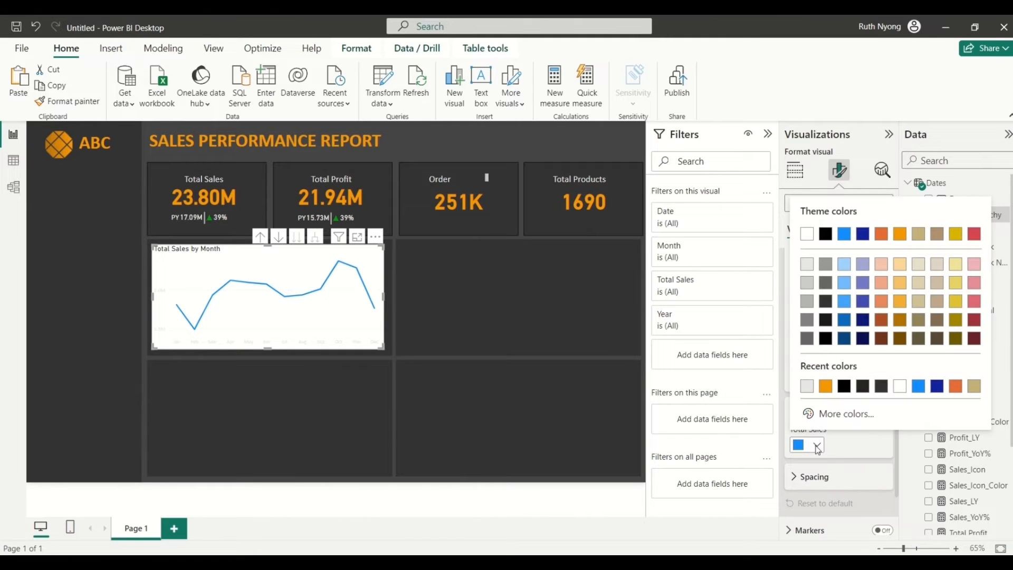
{"action": "left_click", "coordinate": [900, 234]}
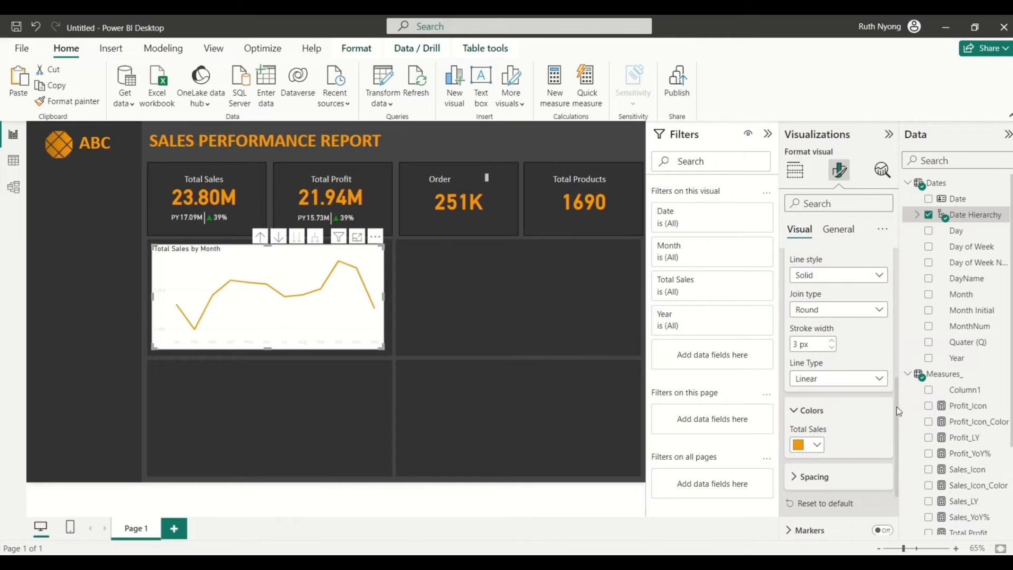
Step: Turn on markers for the line chart and look at the marker shape and color settings
{"action": "left_click_drag", "start_coordinate": [895, 405], "coordinate": [892, 445]}
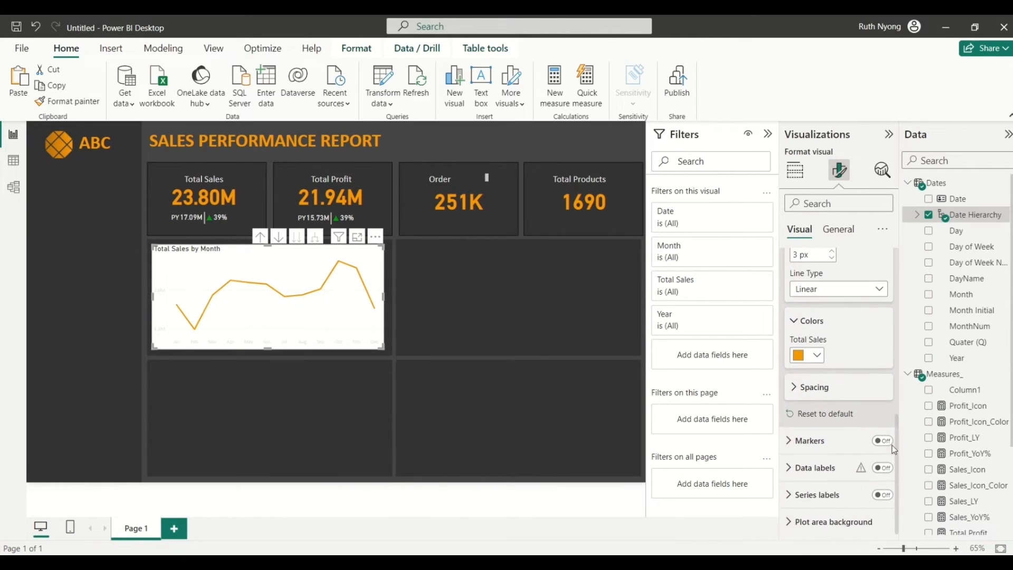
{"action": "left_click", "coordinate": [793, 449]}
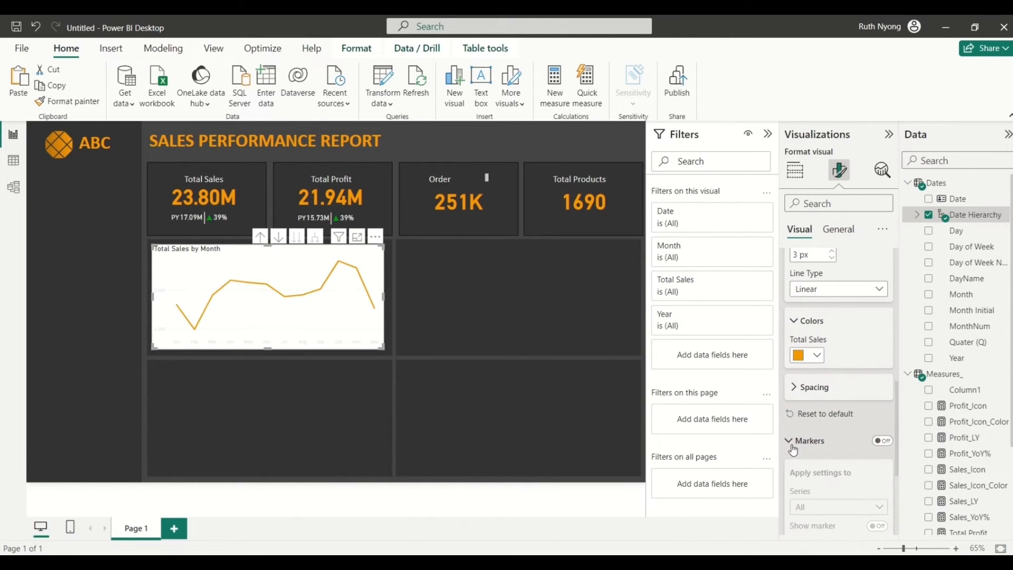
{"action": "left_click", "coordinate": [885, 441]}
{"action": "left_click_drag", "start_coordinate": [898, 395], "coordinate": [892, 463]}
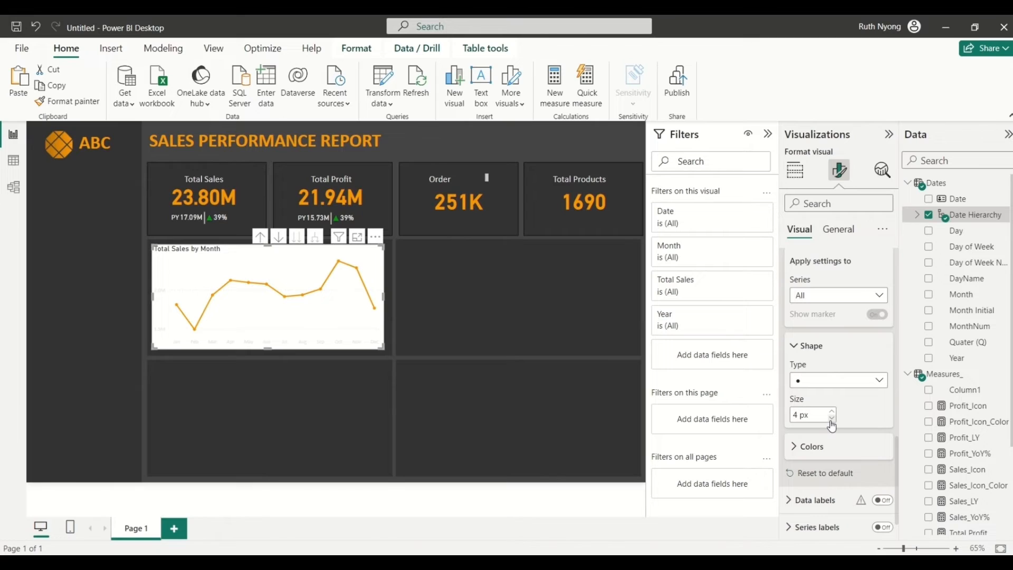
{"action": "left_click", "coordinate": [795, 446]}
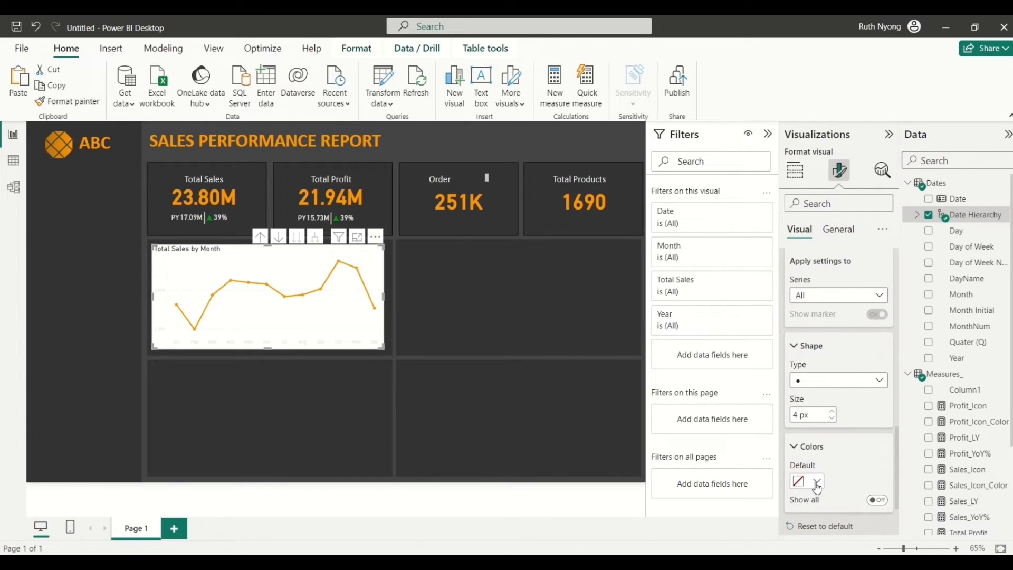
{"action": "left_click", "coordinate": [794, 448]}
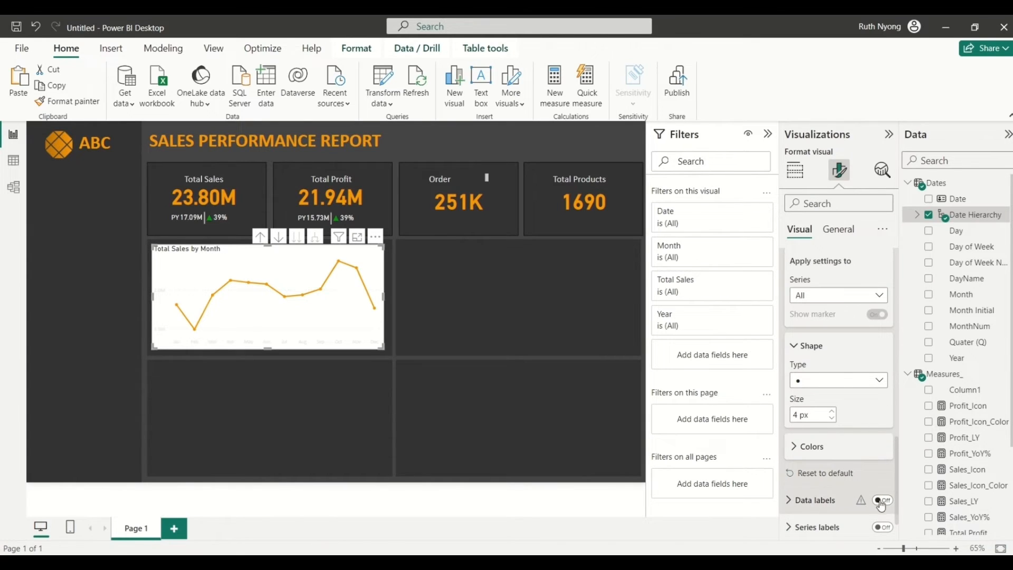
Step: Set the stroke width of the Total Sales line to 2 px
{"action": "left_click_drag", "start_coordinate": [897, 473], "coordinate": [888, 364]}
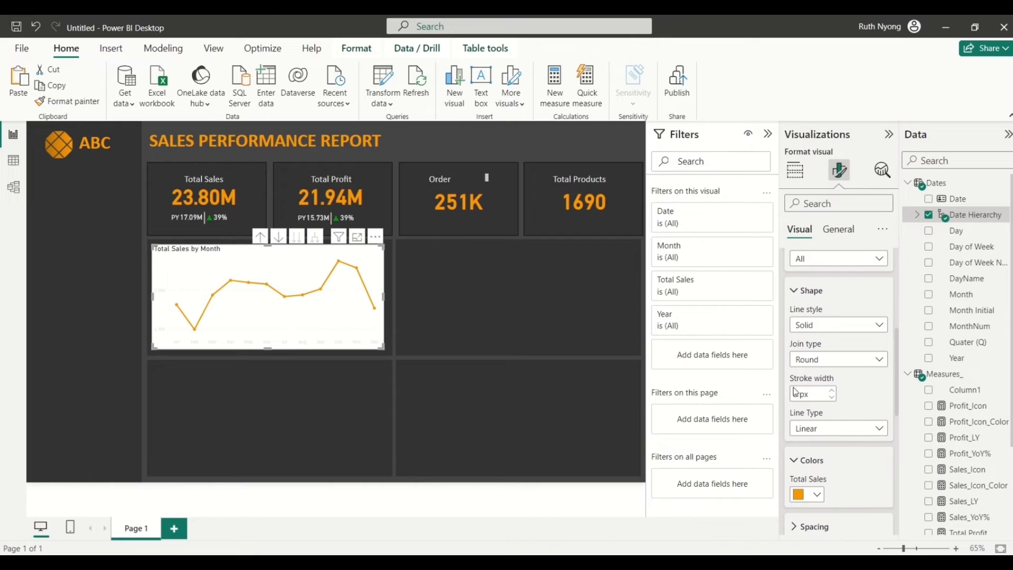
{"action": "left_click", "coordinate": [832, 399]}
Step: Change the line chart's title text to "Monthly Sales Trend"
{"action": "left_click", "coordinate": [847, 231]}
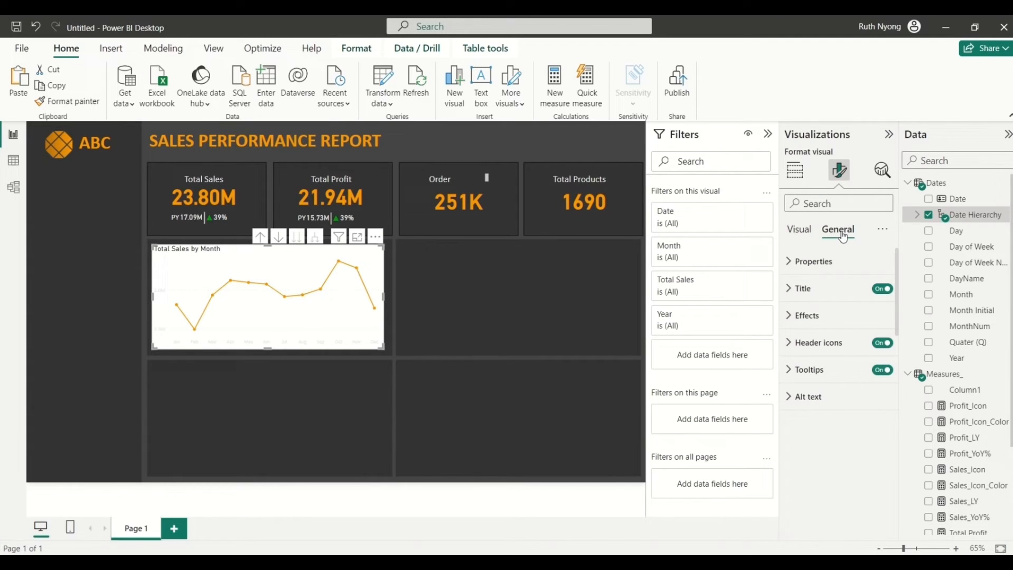
{"action": "left_click", "coordinate": [798, 294]}
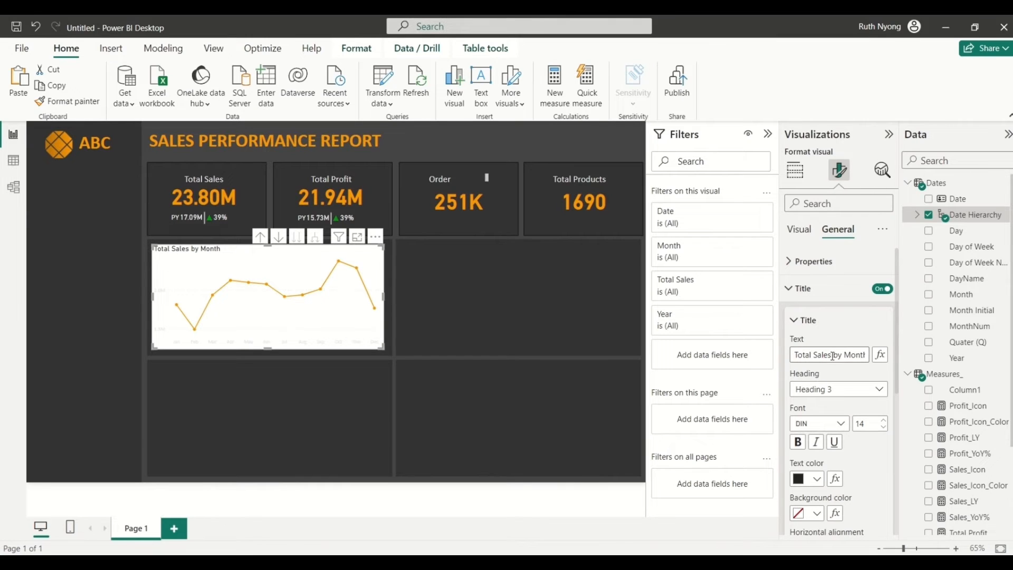
{"action": "key", "text": "Right"}
{"action": "key", "text": "Right"}
{"action": "key", "text": "Right"}
{"action": "key", "text": "Right"}
{"action": "key", "text": "BackSpace"}
{"action": "key", "text": "BackSpace"}
{"action": "key", "text": "BackSpace"}
{"action": "key", "text": "BackSpace"}
{"action": "key", "text": "BackSpace"}
{"action": "key", "text": "BackSpace"}
{"action": "key", "text": "BackSpace"}
{"action": "key", "text": "BackSpace"}
{"action": "key", "text": "BackSpace"}
{"action": "key", "text": "BackSpace"}
{"action": "key", "text": "BackSpace"}
{"action": "key", "text": "BackSpace"}
{"action": "key", "text": "BackSpace"}
{"action": "key", "text": "BackSpace"}
{"action": "key", "text": "BackSpace"}
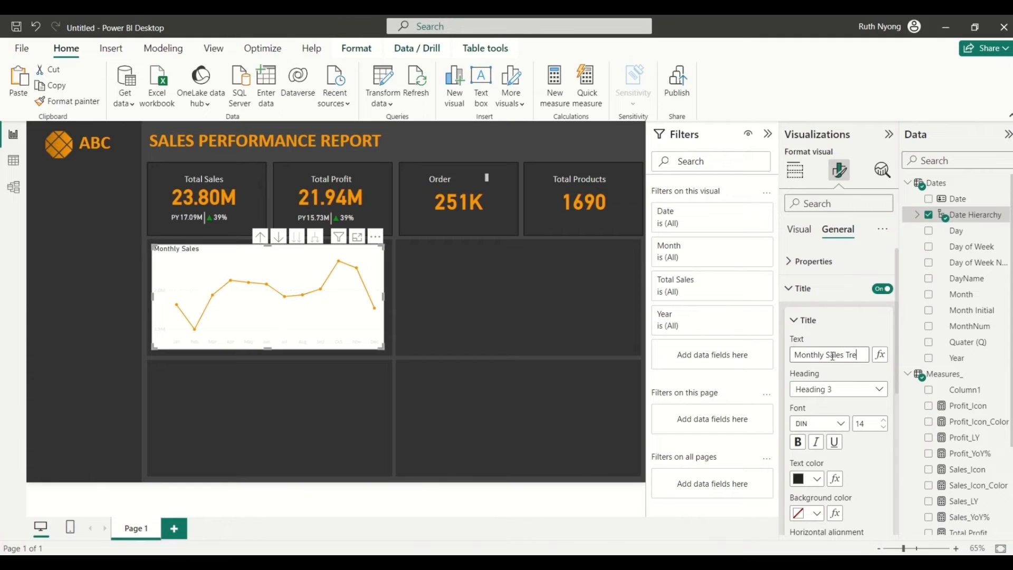
{"action": "type", "text": "nd"}
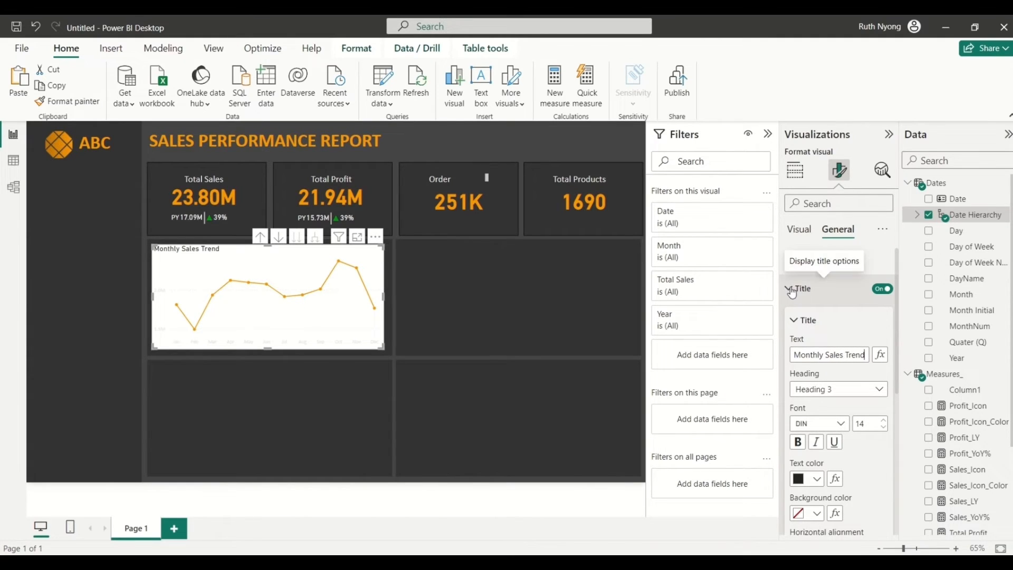
Step: Set the line chart's title text color to white and turn off the chart's background
{"action": "left_click", "coordinate": [818, 480]}
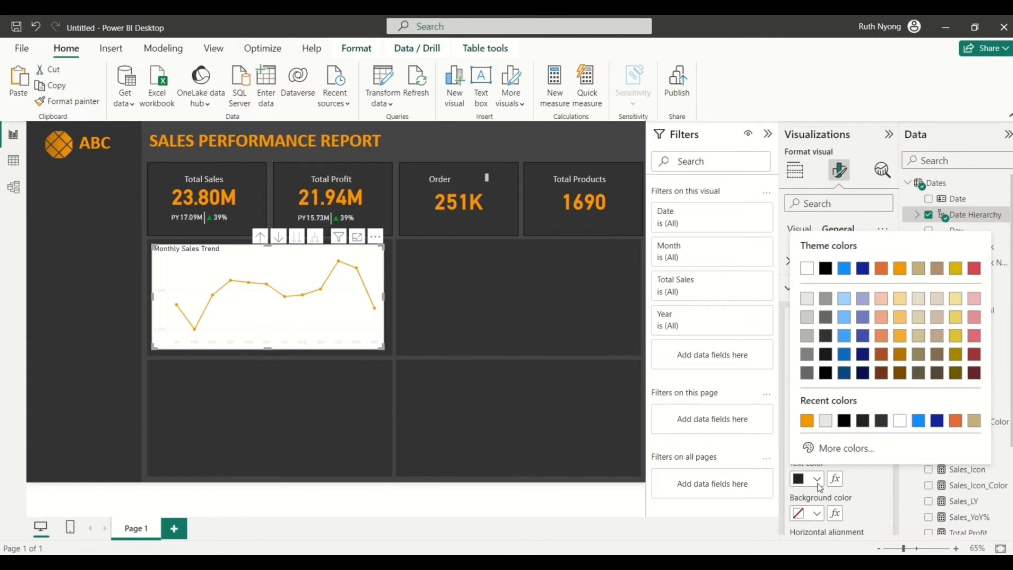
{"action": "left_click", "coordinate": [807, 268]}
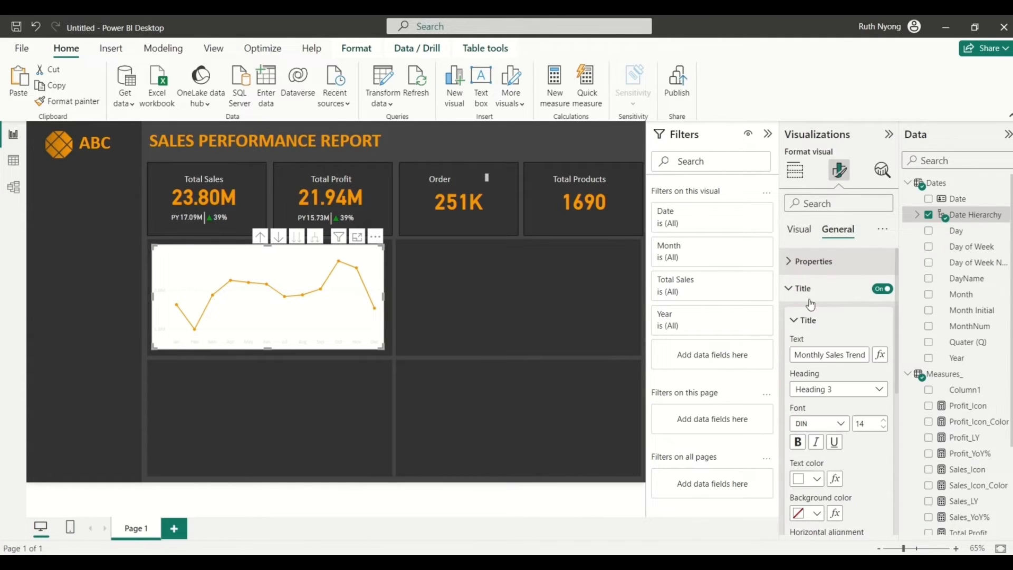
{"action": "left_click", "coordinate": [797, 289]}
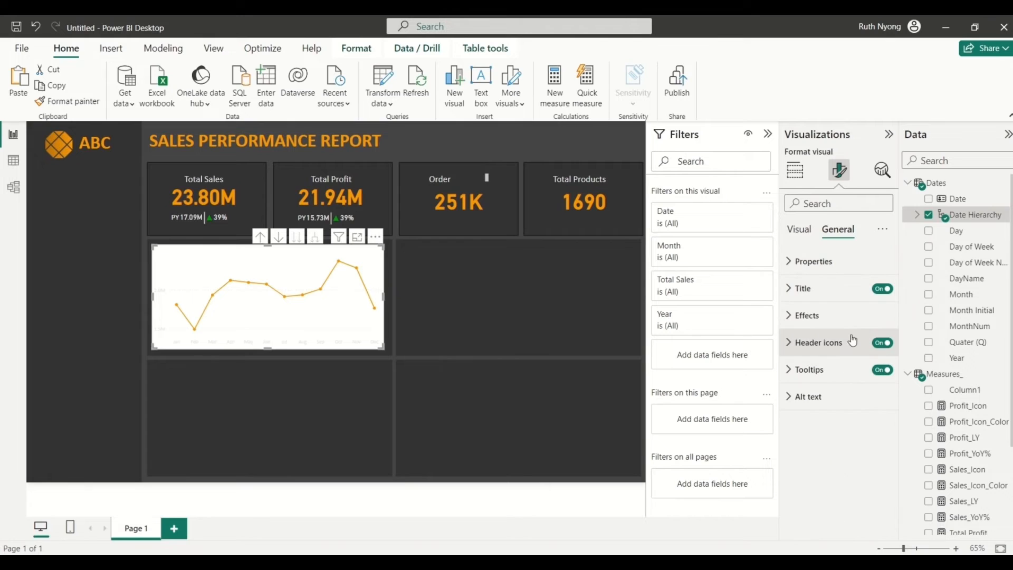
{"action": "left_click", "coordinate": [794, 316]}
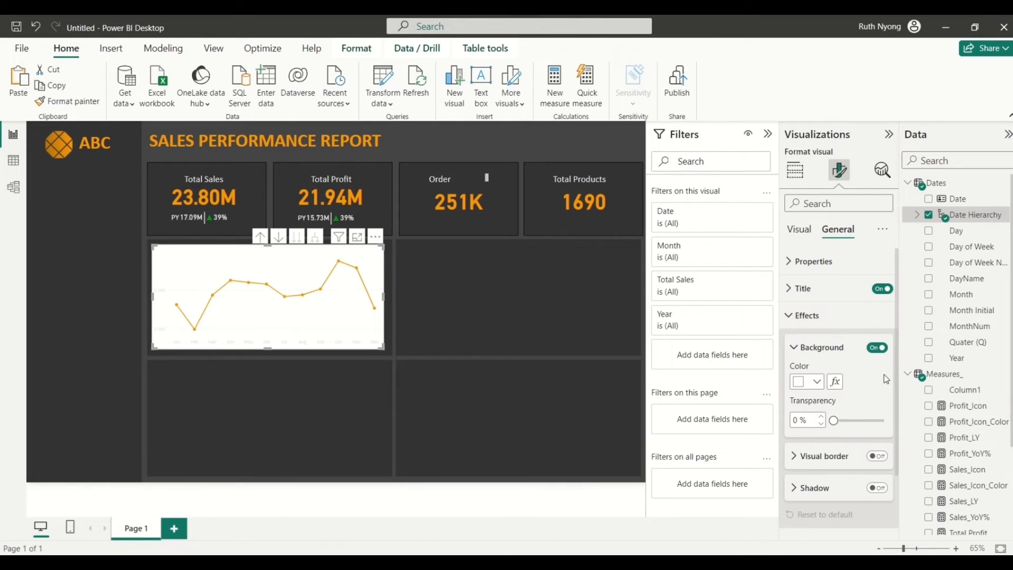
{"action": "left_click", "coordinate": [877, 348]}
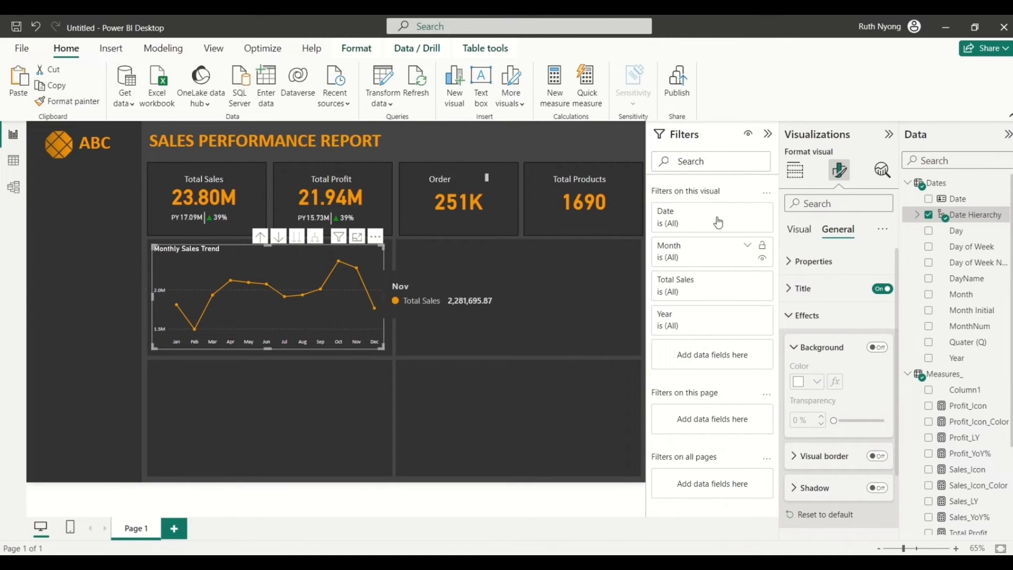
Step: Turn off the horizontal gridlines of the Monthly Sales Trend chart
{"action": "left_click", "coordinate": [793, 234]}
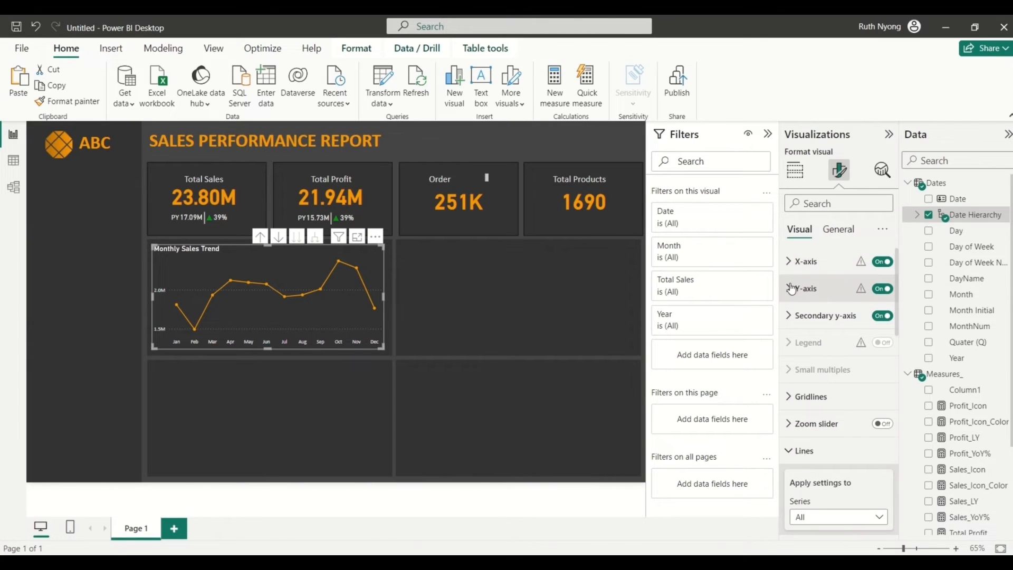
{"action": "left_click", "coordinate": [791, 397]}
{"action": "left_click", "coordinate": [877, 429]}
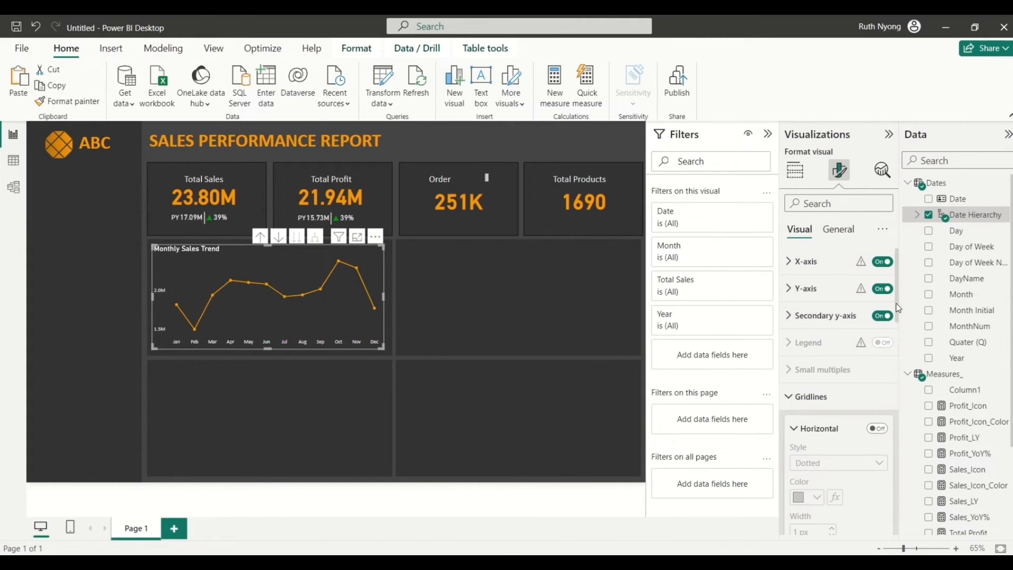
Step: Set the stroke width of the Monthly Sales Trend line to 3 px and deselect the chart
{"action": "left_click_drag", "start_coordinate": [897, 308], "coordinate": [904, 425]}
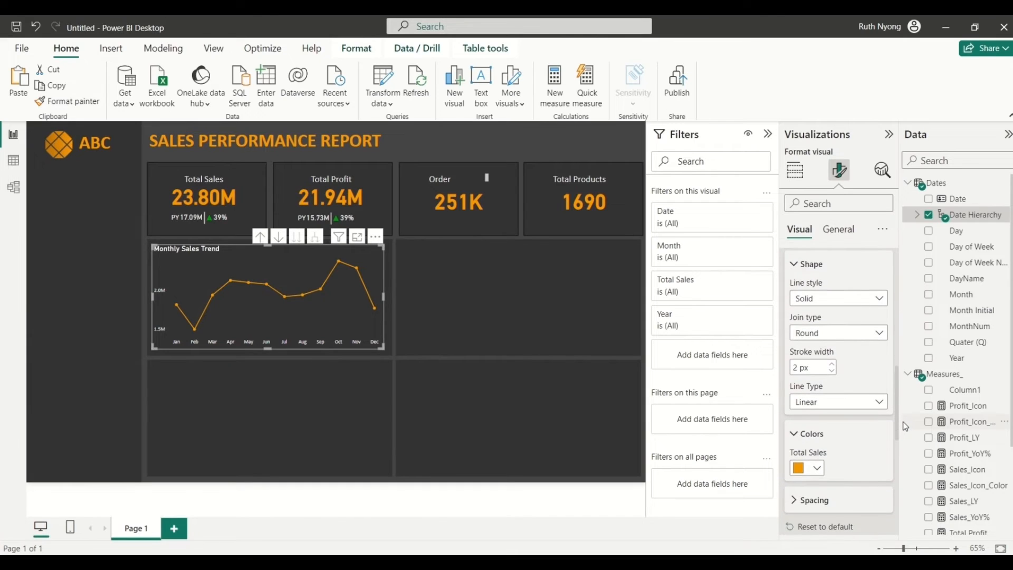
{"action": "left_click", "coordinate": [832, 365]}
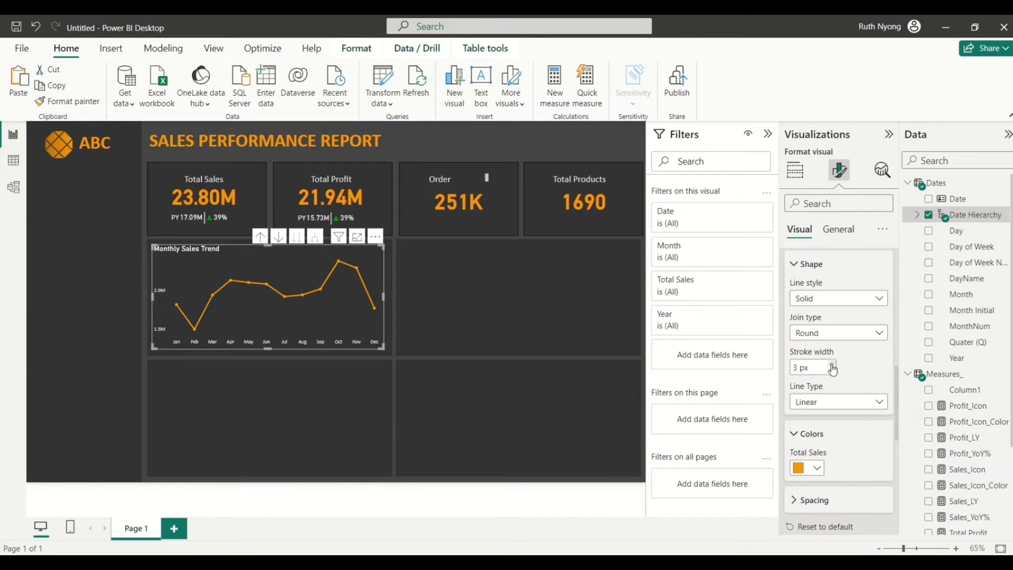
{"action": "left_click", "coordinate": [394, 362]}
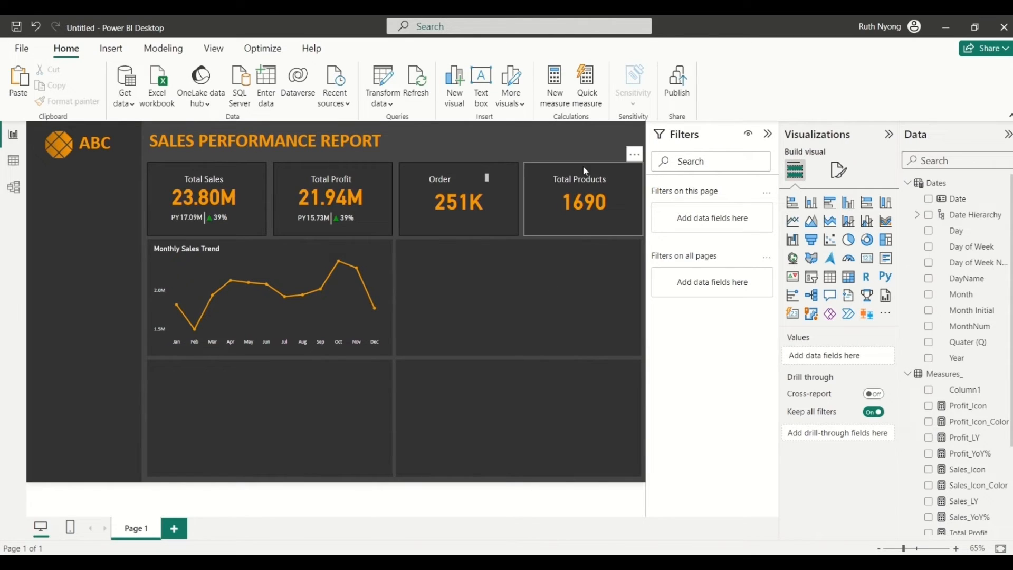
Step: Insert a clustered column chart in the empty panel beside Monthly Sales Trend and shorten it to fit the panel's height
{"action": "left_click", "coordinate": [850, 209]}
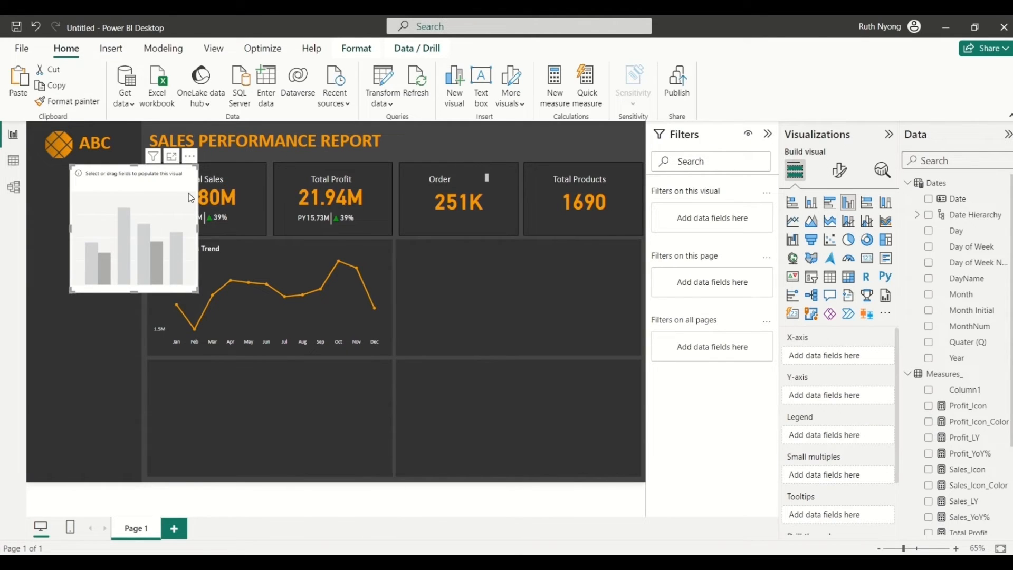
{"action": "left_click_drag", "start_coordinate": [136, 208], "coordinate": [483, 276]}
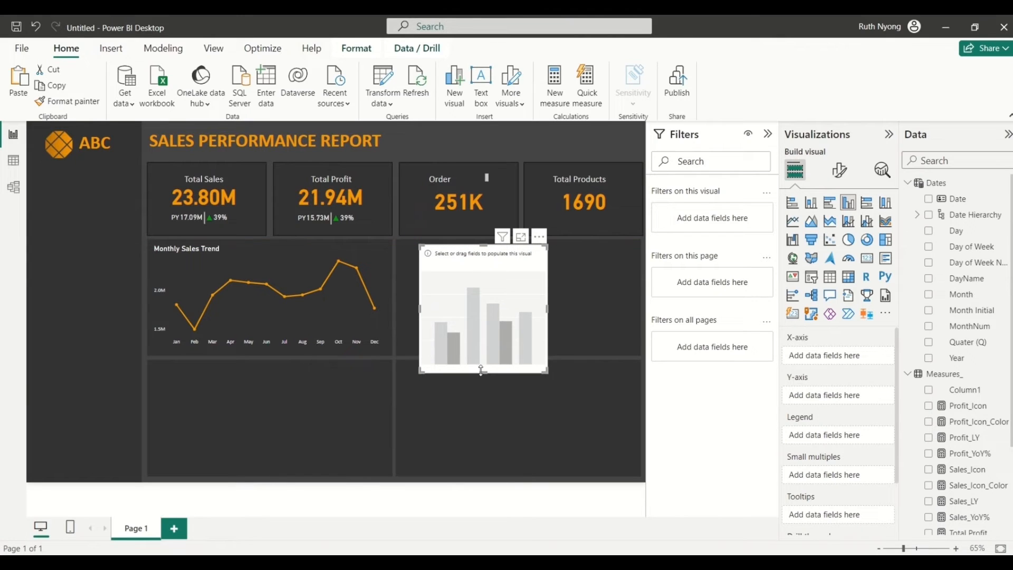
{"action": "left_click_drag", "start_coordinate": [481, 369], "coordinate": [478, 348]}
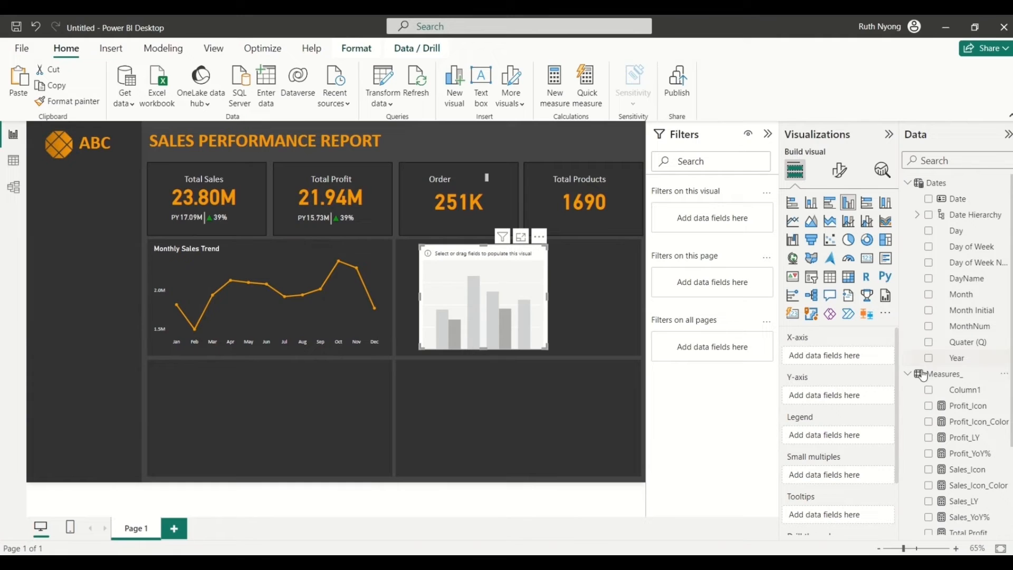
Step: Plot Total Sales on the Y-axis by Day of Week Num on the X-axis in the column chart and widen it toward the panel's right edge
{"action": "left_click", "coordinate": [908, 184]}
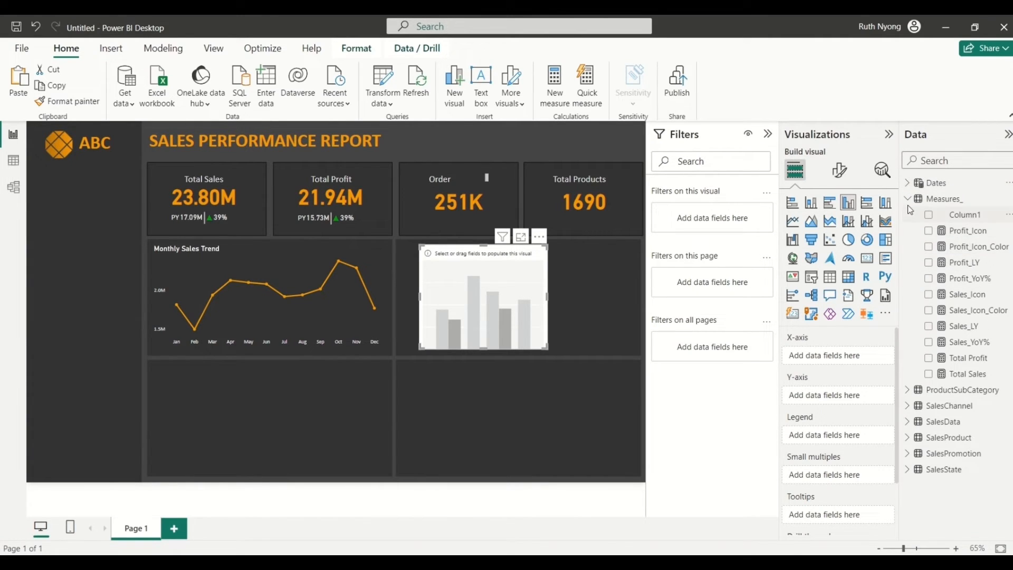
{"action": "left_click", "coordinate": [907, 184]}
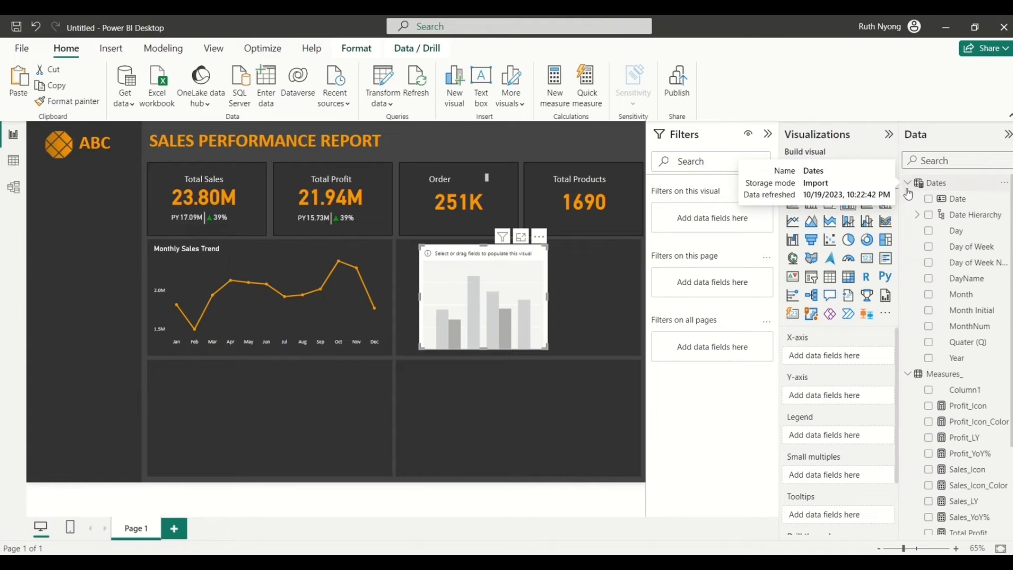
{"action": "left_click", "coordinate": [929, 264]}
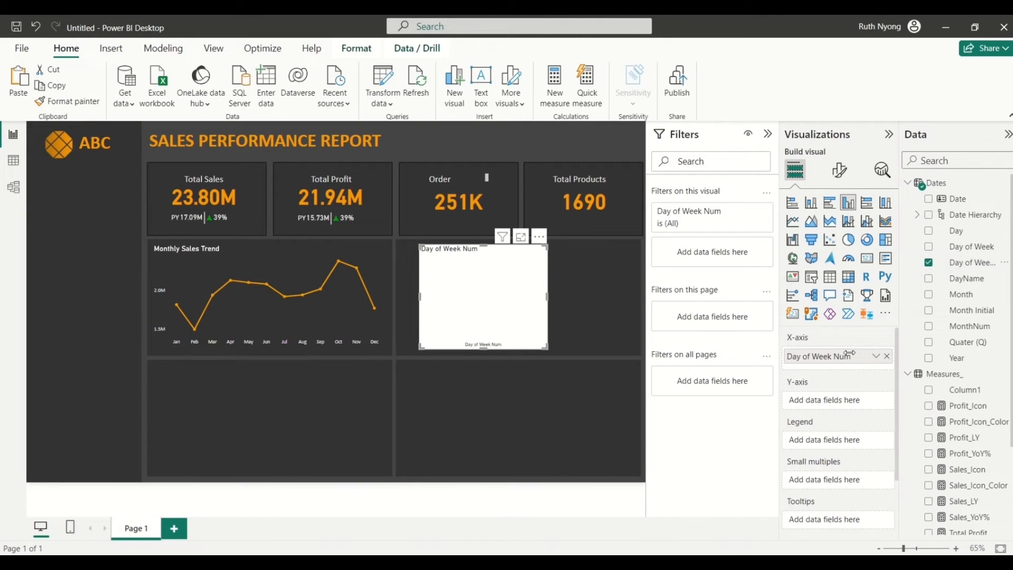
{"action": "left_click", "coordinate": [906, 185]}
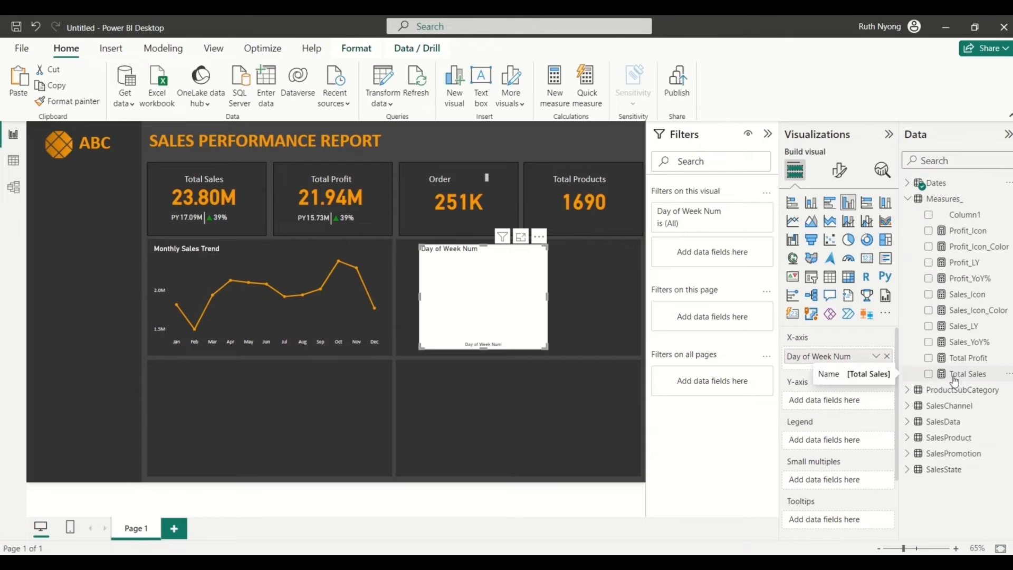
{"action": "left_click_drag", "start_coordinate": [955, 380], "coordinate": [844, 406]}
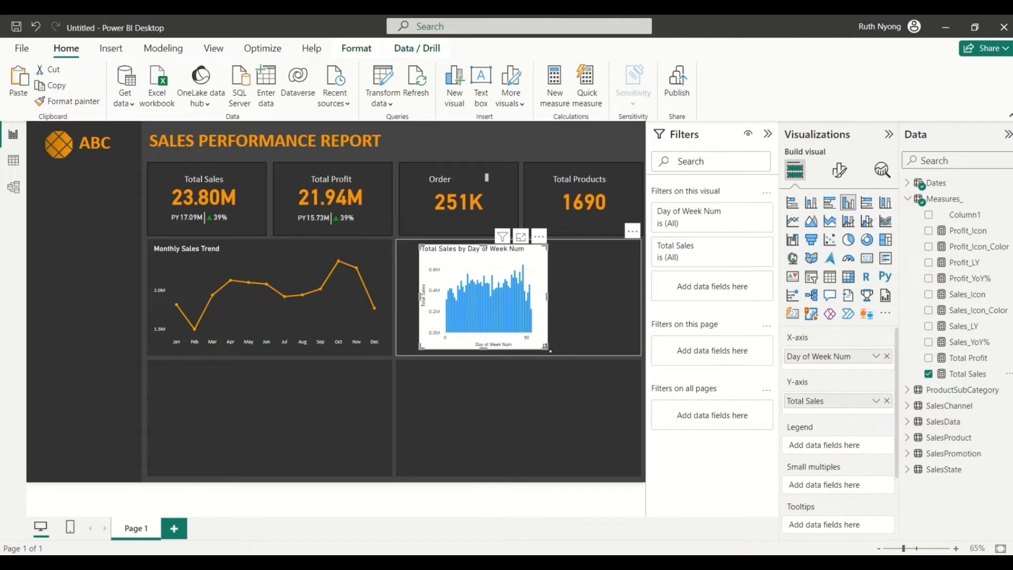
{"action": "left_click_drag", "start_coordinate": [550, 350], "coordinate": [628, 351]}
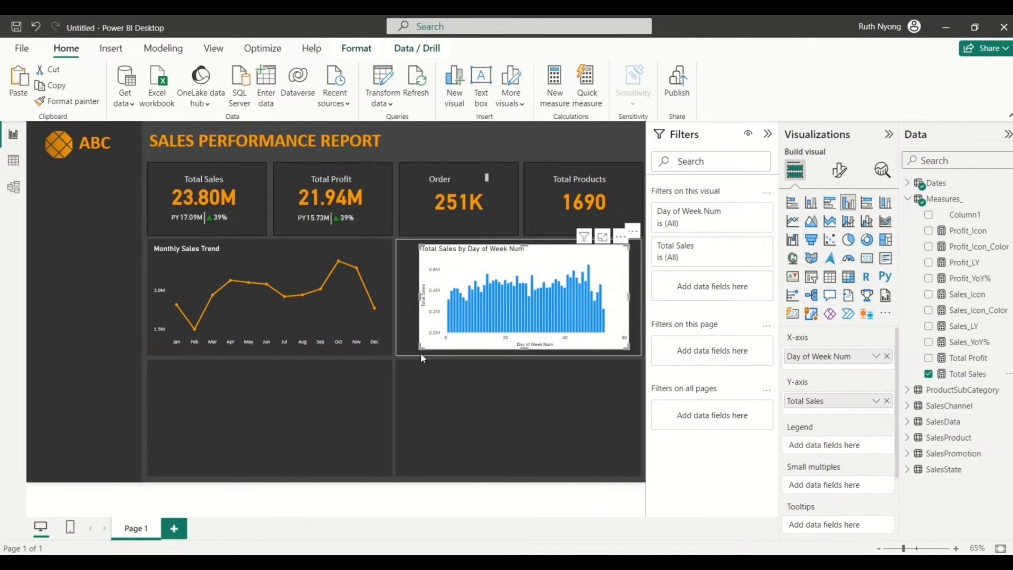
Step: Widen the column chart to fill its panel and copy the Monthly Sales Trend chart's formatting onto it
{"action": "left_click_drag", "start_coordinate": [420, 350], "coordinate": [408, 353]}
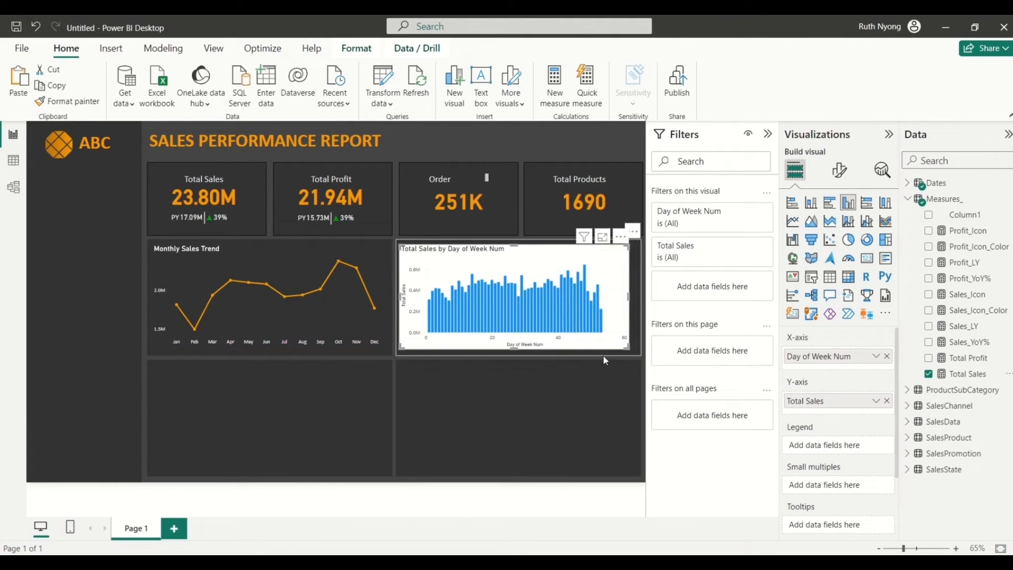
{"action": "left_click_drag", "start_coordinate": [628, 350], "coordinate": [633, 349]}
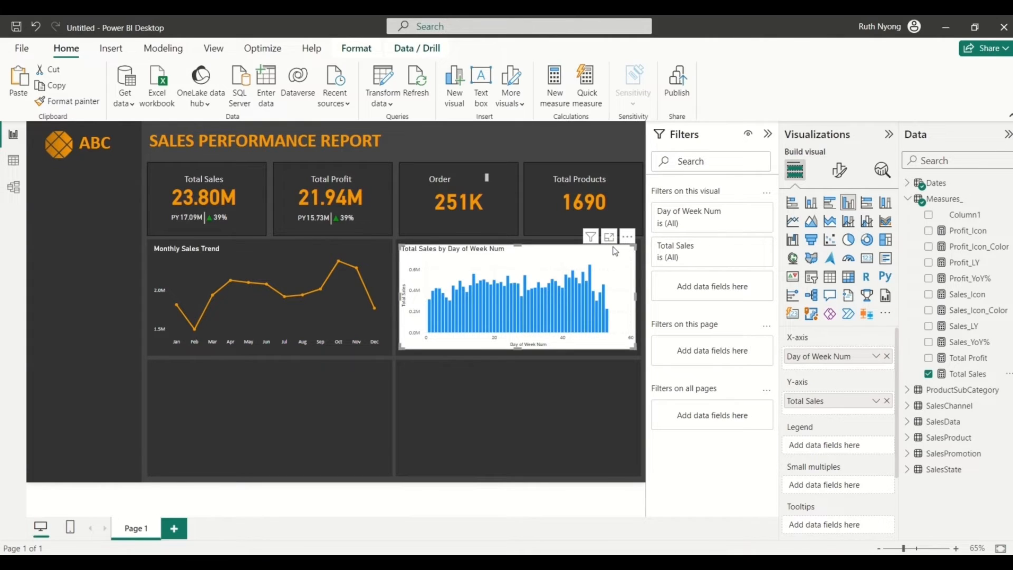
{"action": "left_click", "coordinate": [358, 248]}
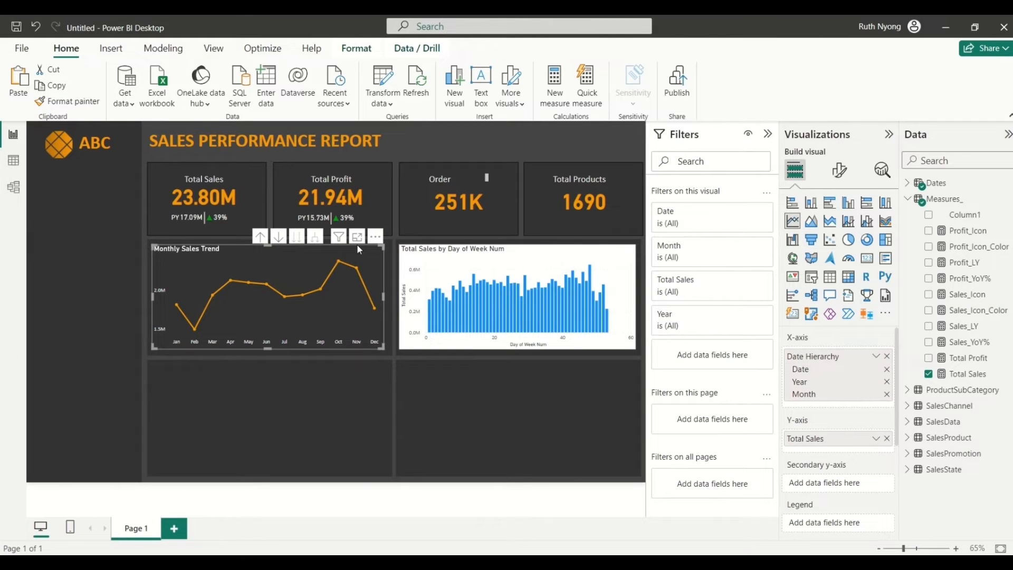
{"action": "left_click", "coordinate": [75, 107]}
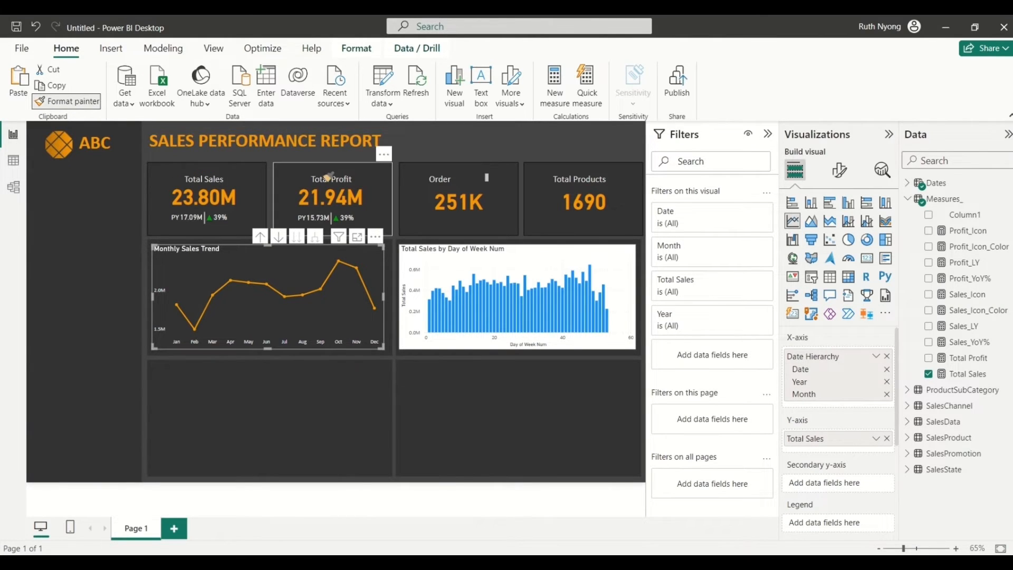
{"action": "left_click", "coordinate": [544, 255]}
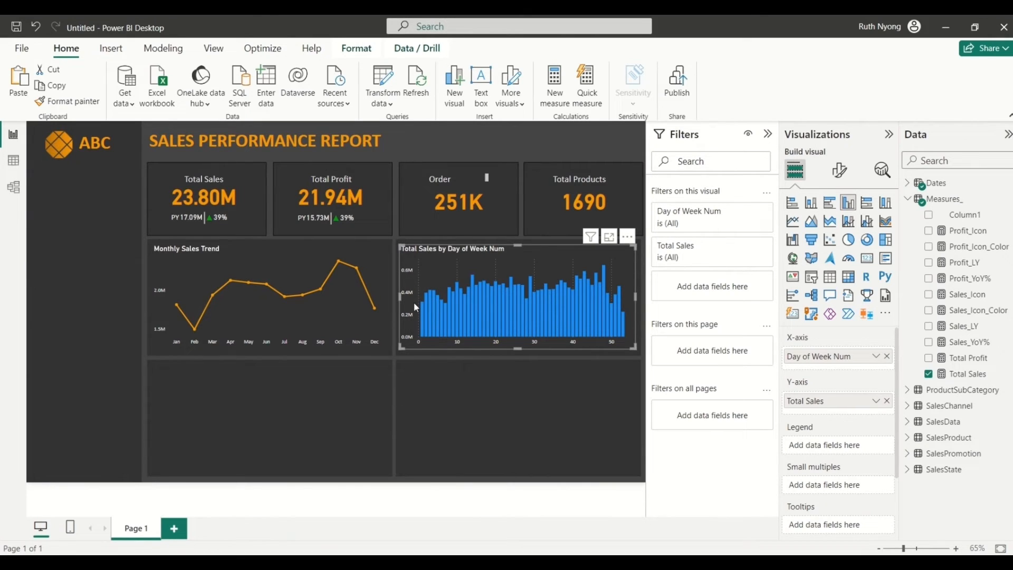
Step: Turn on the column chart's X-axis title and give it font size 11 and a light gray color
{"action": "left_click", "coordinate": [842, 177]}
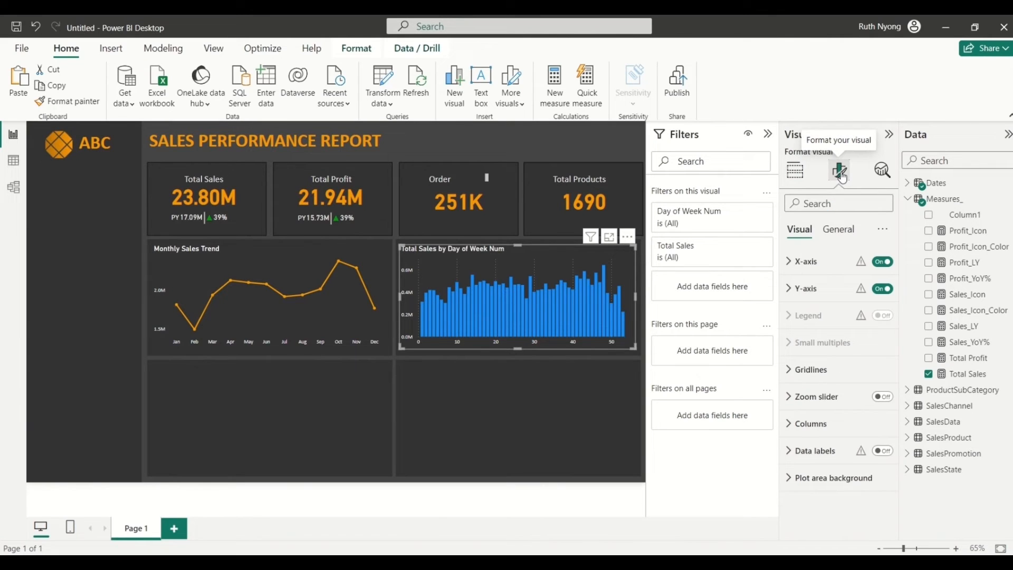
{"action": "left_click", "coordinate": [791, 266]}
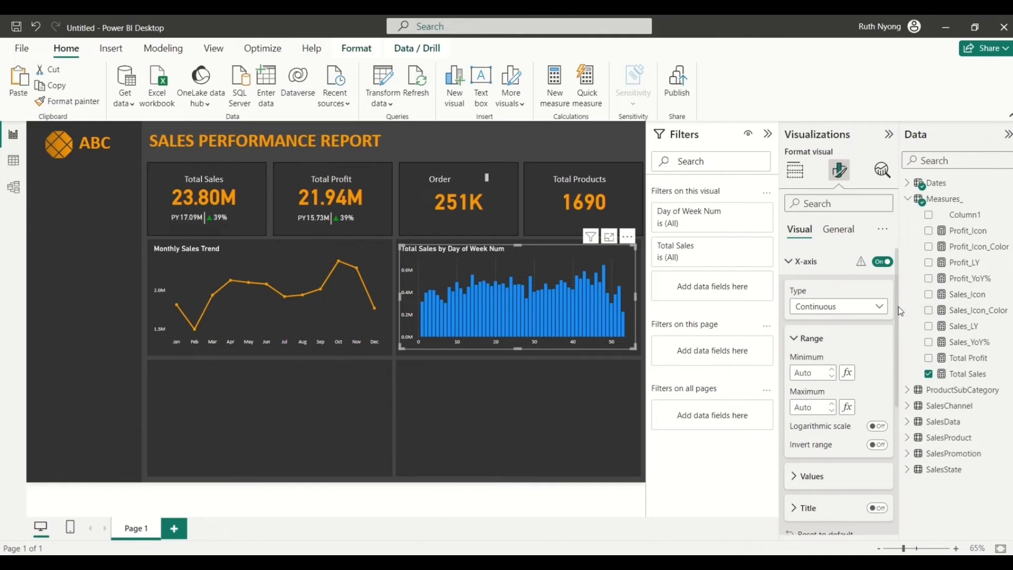
{"action": "left_click_drag", "start_coordinate": [897, 308], "coordinate": [890, 381]}
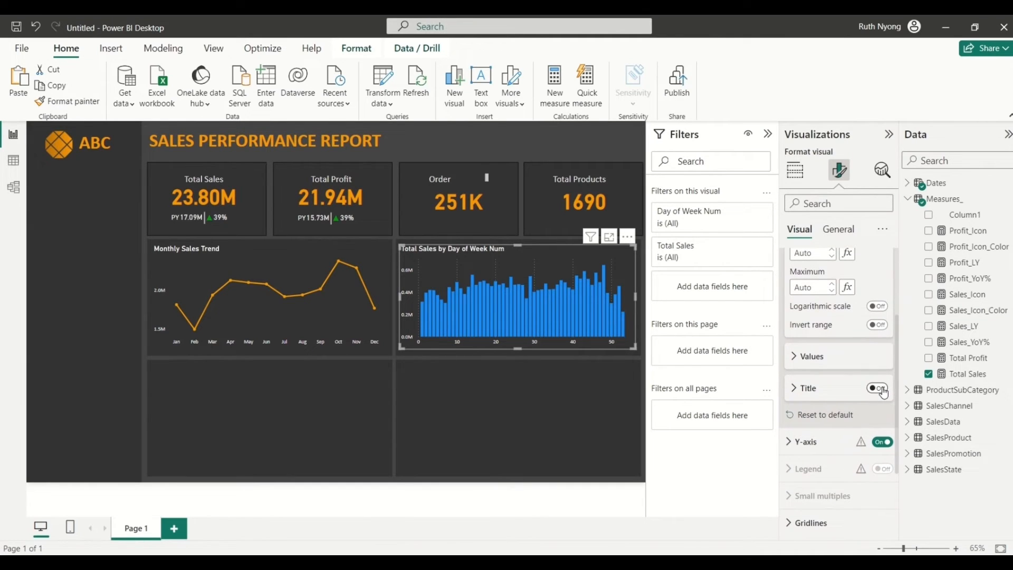
{"action": "left_click", "coordinate": [882, 388]}
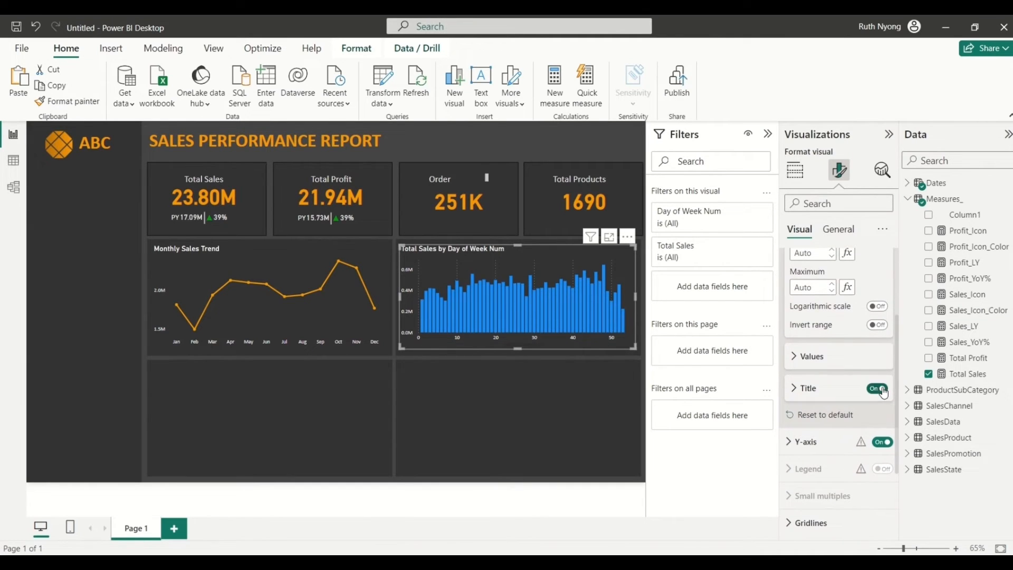
{"action": "left_click", "coordinate": [797, 388]}
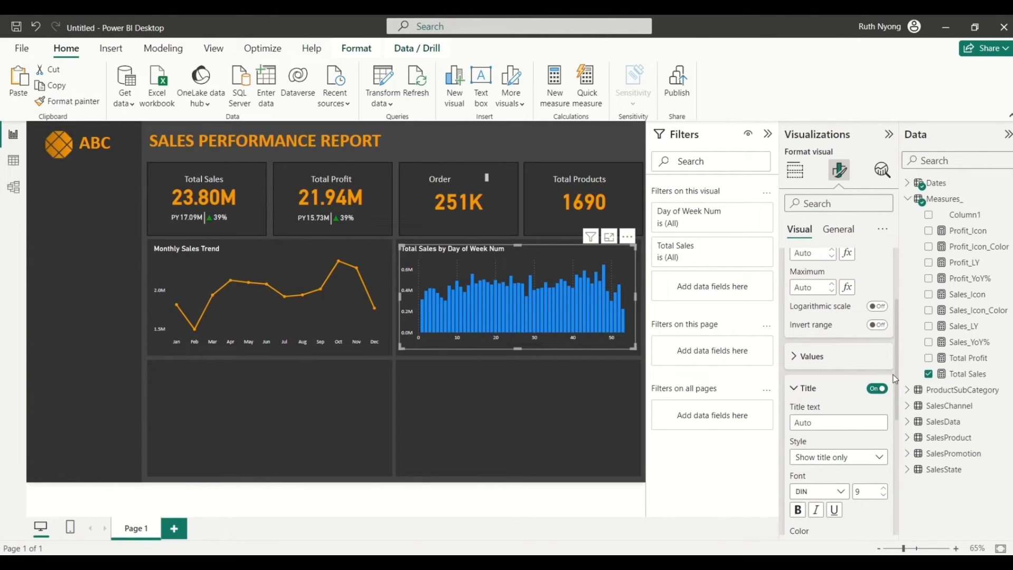
{"action": "left_click_drag", "start_coordinate": [894, 375], "coordinate": [892, 414]}
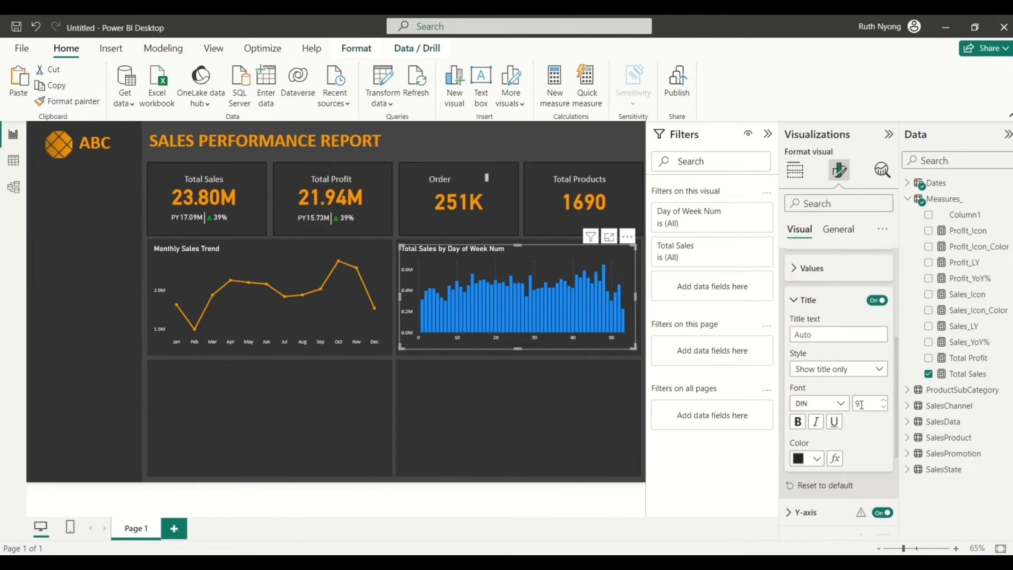
{"action": "type", "text": "11"}
{"action": "left_click", "coordinate": [816, 459]}
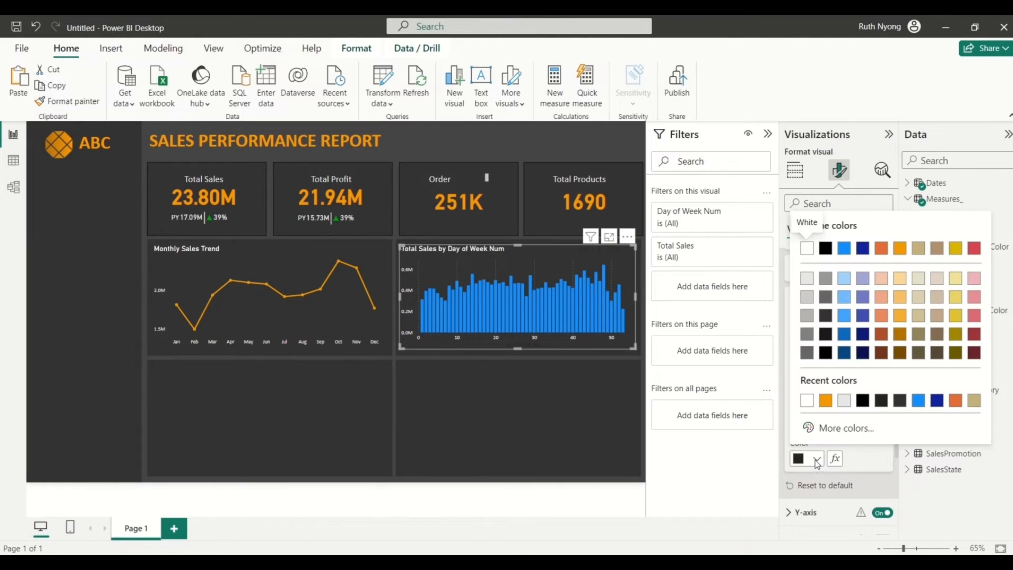
{"action": "left_click", "coordinate": [806, 279]}
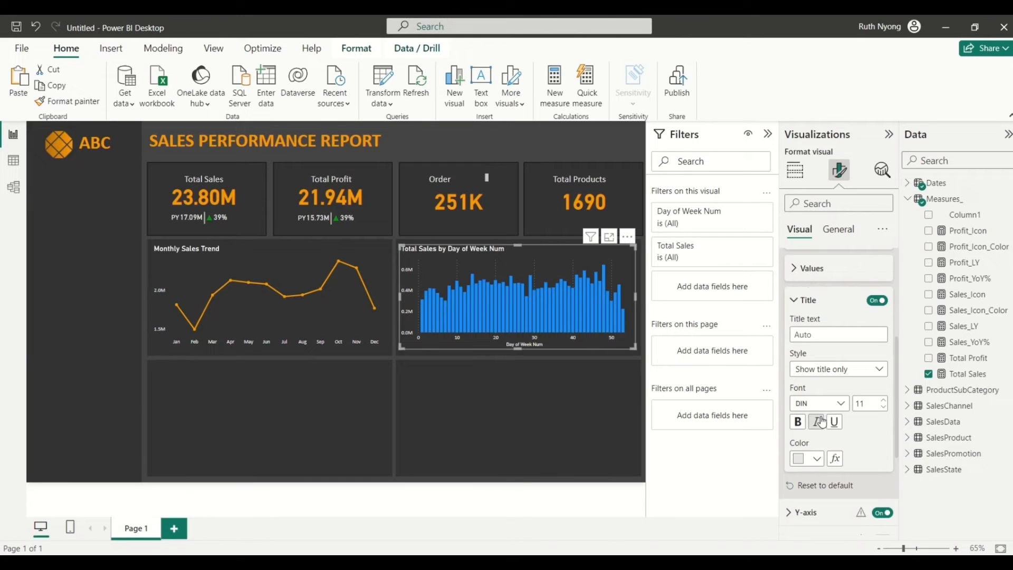
Step: Change the column chart's X-axis title text to Week Number
{"action": "left_click", "coordinate": [819, 335]}
{"action": "type", "text": "Week Number"}
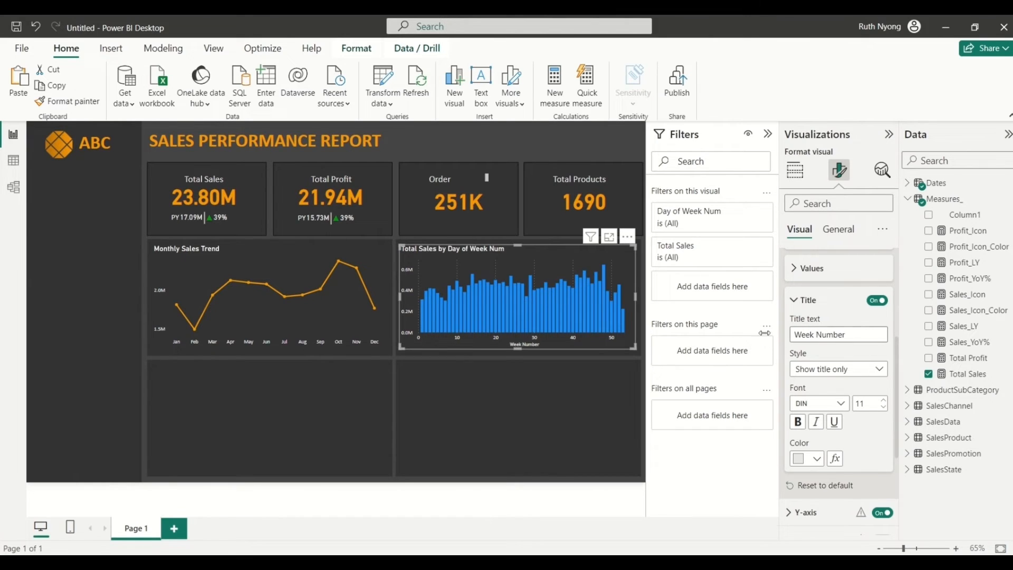
{"action": "left_click", "coordinate": [794, 276]}
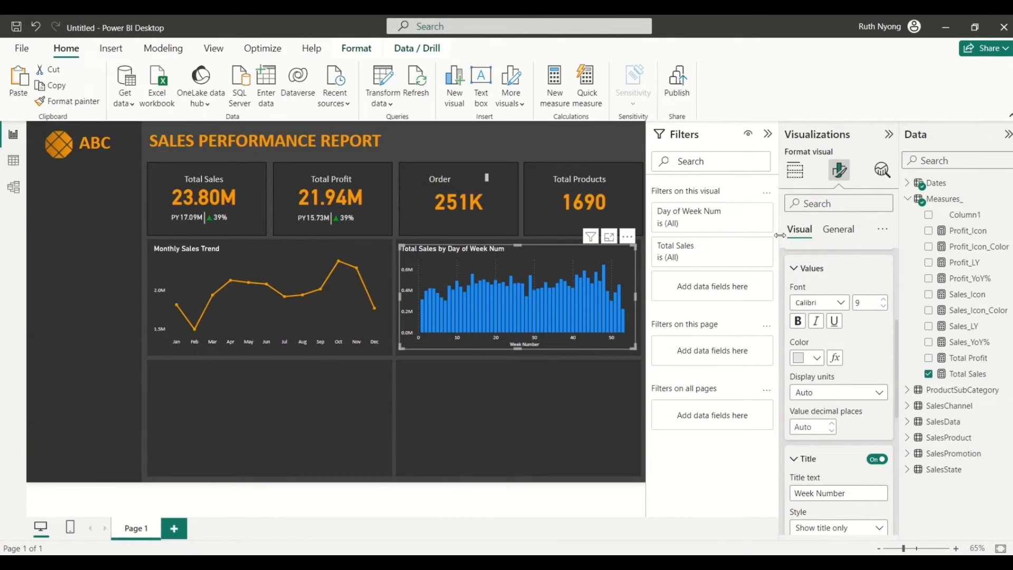
{"action": "left_click", "coordinate": [795, 269]}
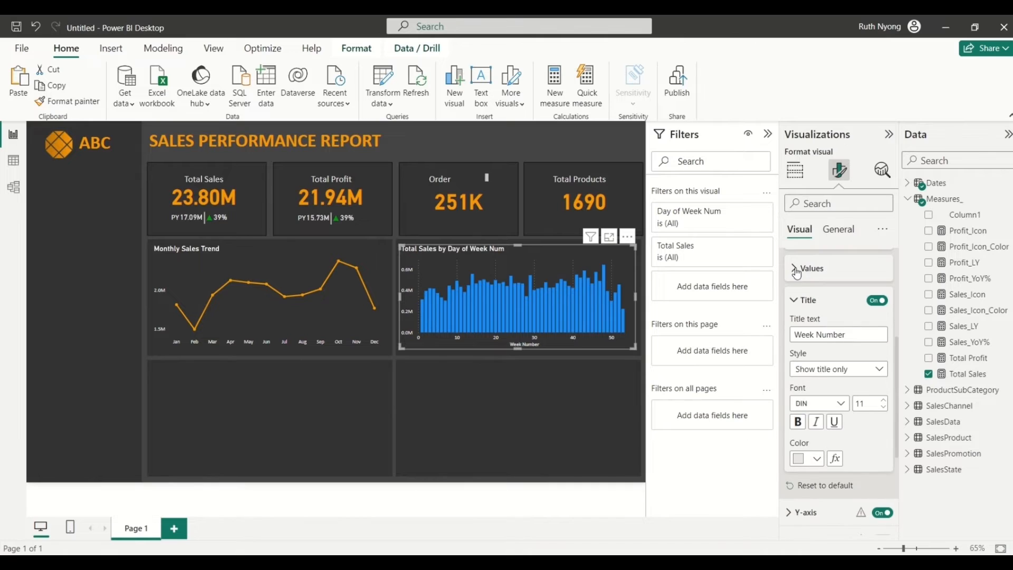
{"action": "left_click", "coordinate": [796, 300]}
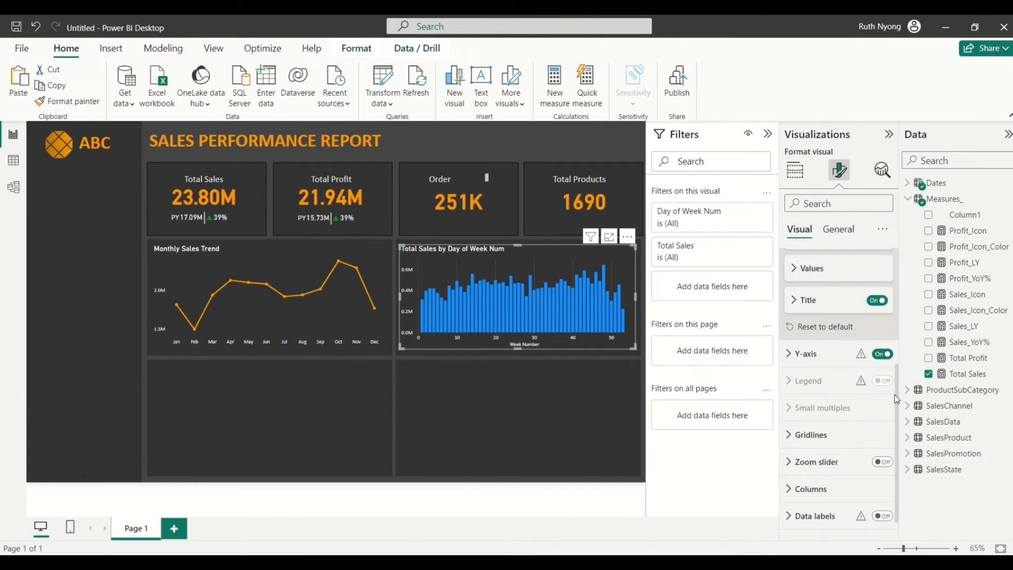
Step: Turn off the vertical gridlines of the column chart
{"action": "left_click", "coordinate": [790, 436]}
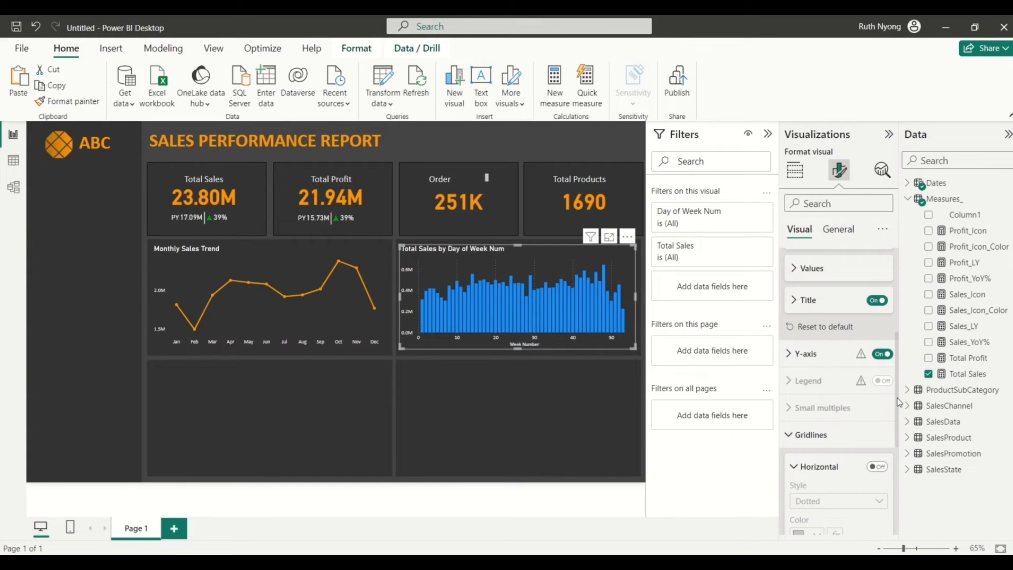
{"action": "left_click_drag", "start_coordinate": [895, 395], "coordinate": [896, 464]}
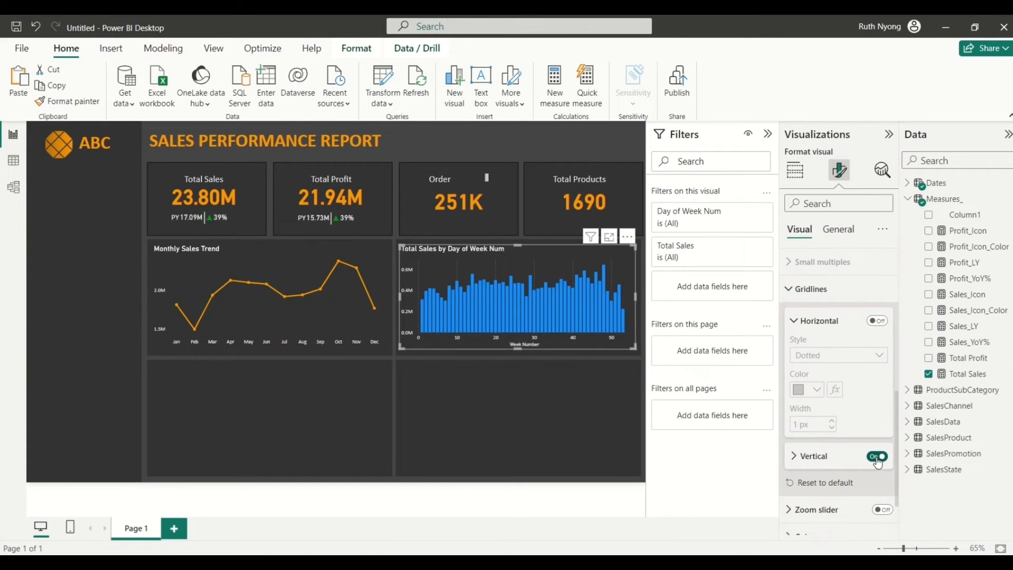
{"action": "left_click", "coordinate": [787, 287]}
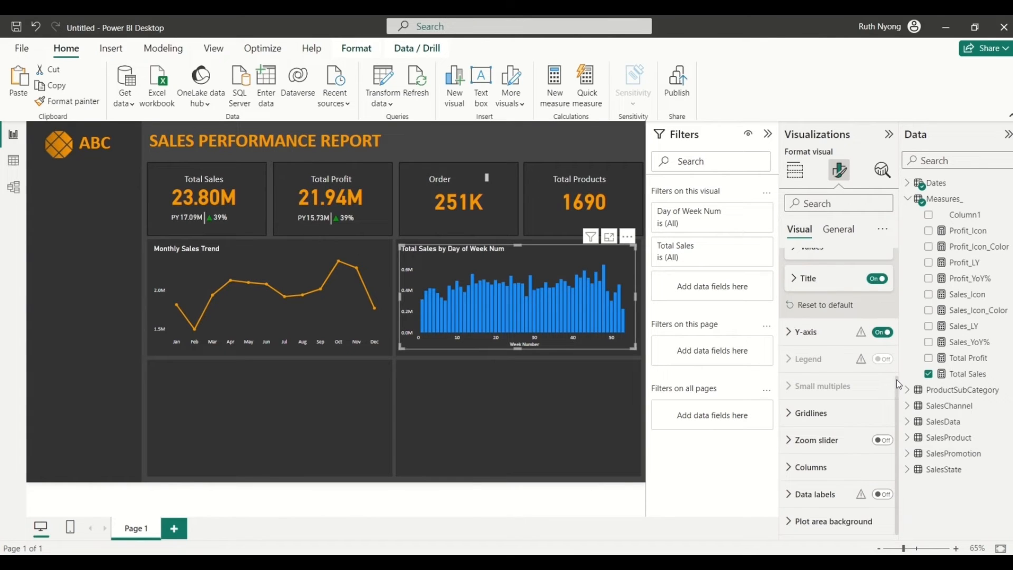
Step: Recolor the columns of the chart with a light orange tint, one shade stronger than the palest orange
{"action": "left_click", "coordinate": [789, 471]}
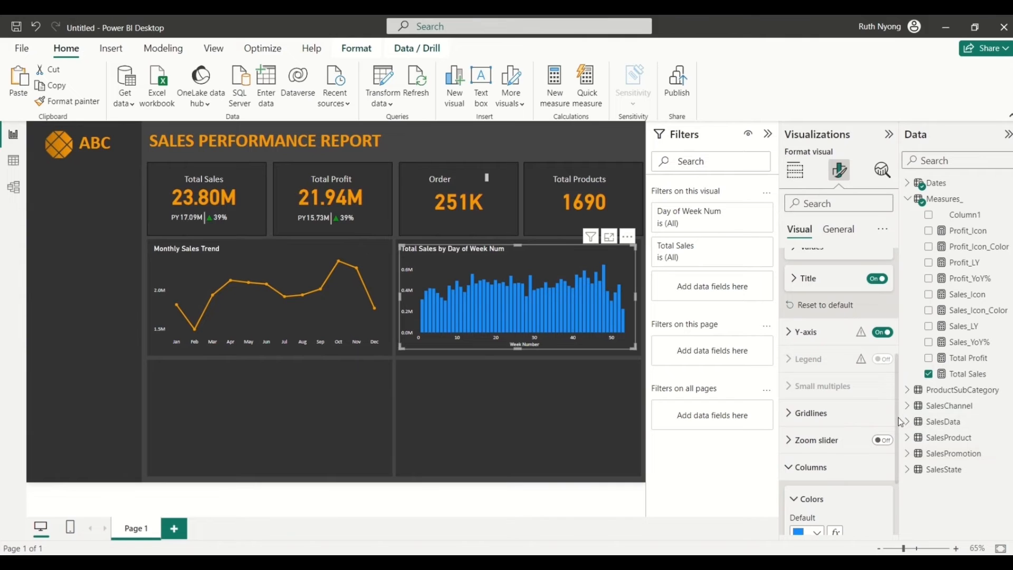
{"action": "scroll", "coordinate": [899, 420], "scroll_direction": "down", "scroll_amount": 3}
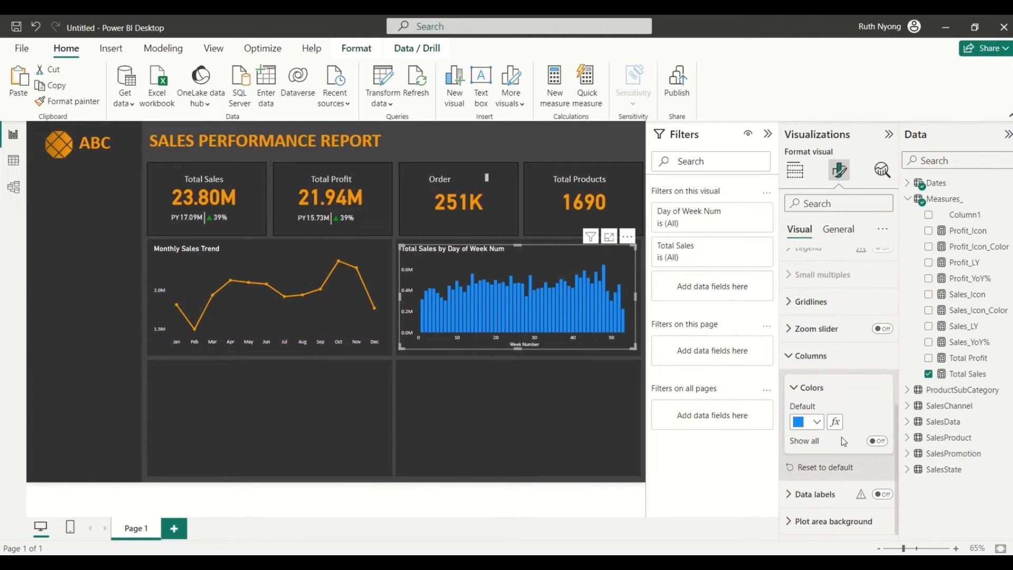
{"action": "left_click", "coordinate": [817, 422]}
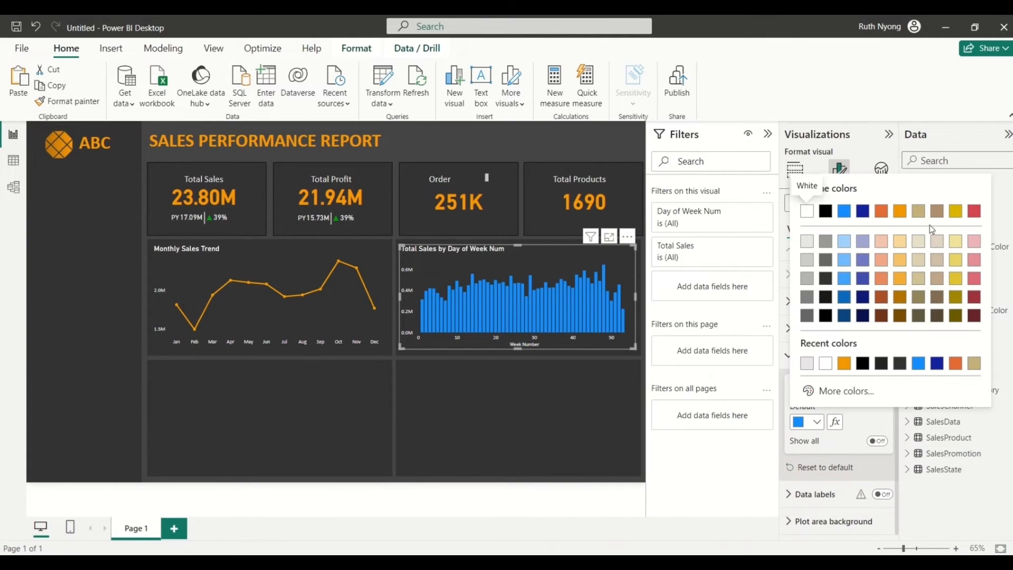
{"action": "left_click", "coordinate": [901, 242]}
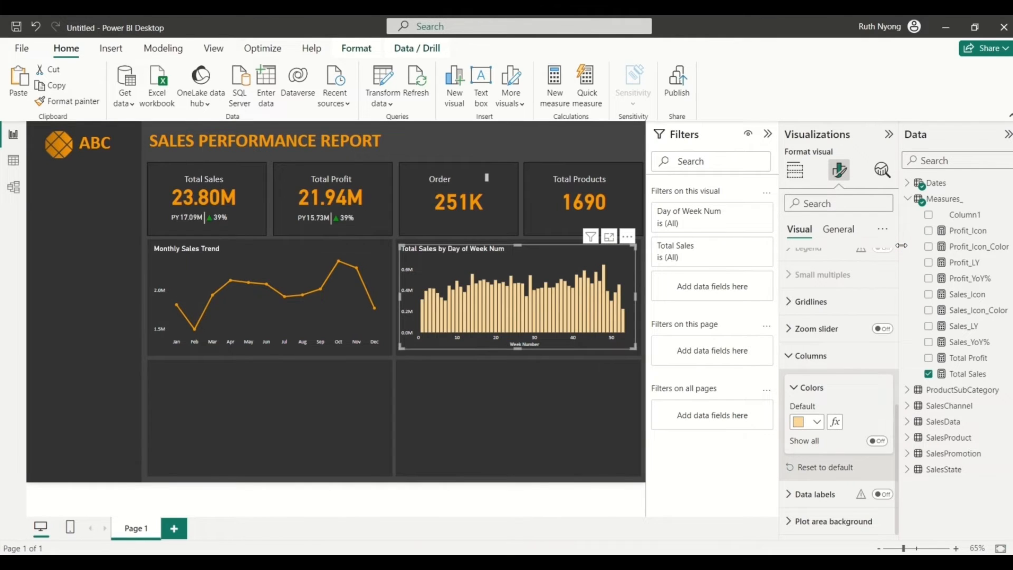
{"action": "left_click", "coordinate": [817, 422]}
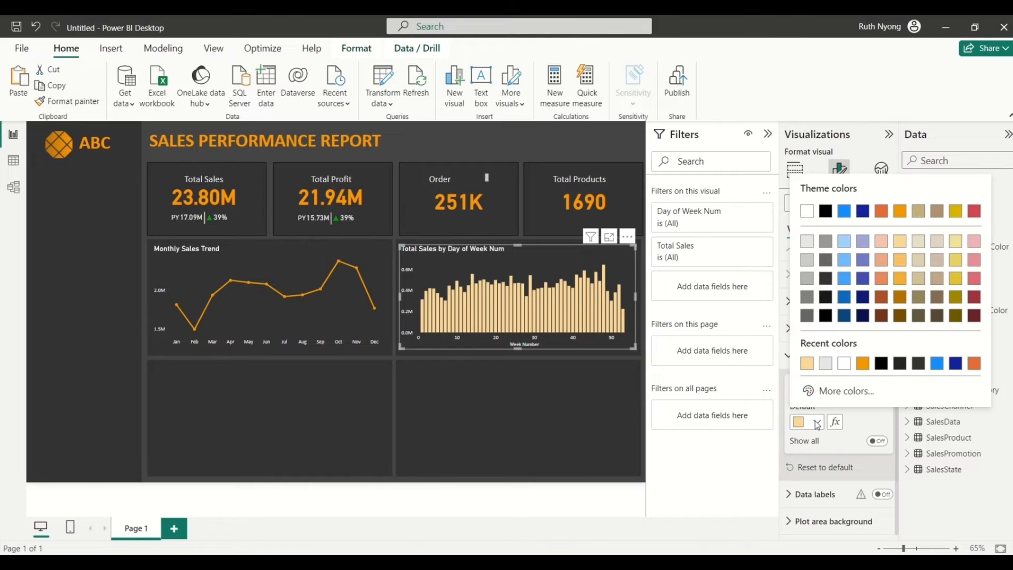
{"action": "left_click", "coordinate": [900, 263]}
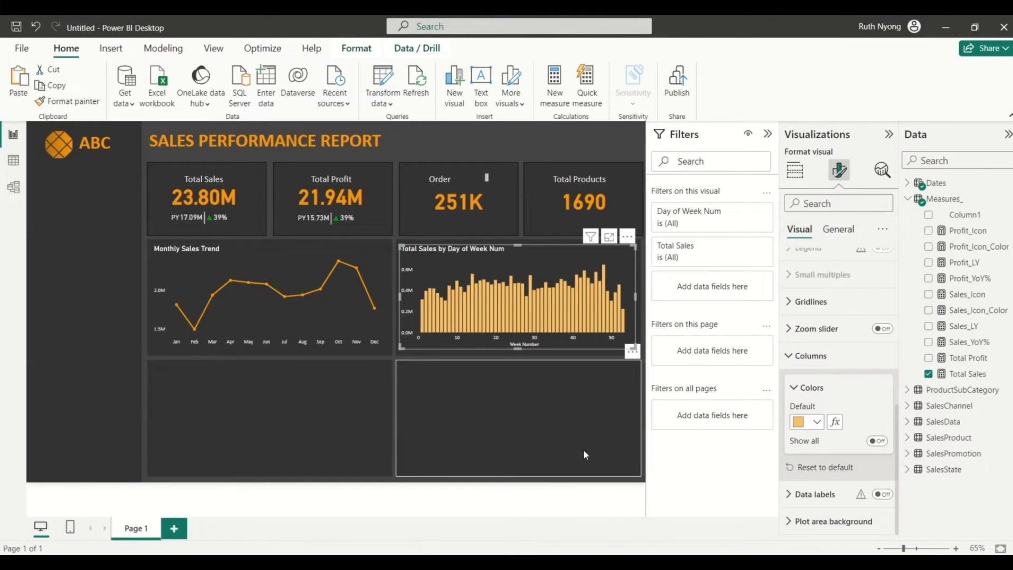
Step: Replace the column chart's title with Weekly Sales and deselect the chart
{"action": "left_click", "coordinate": [841, 228]}
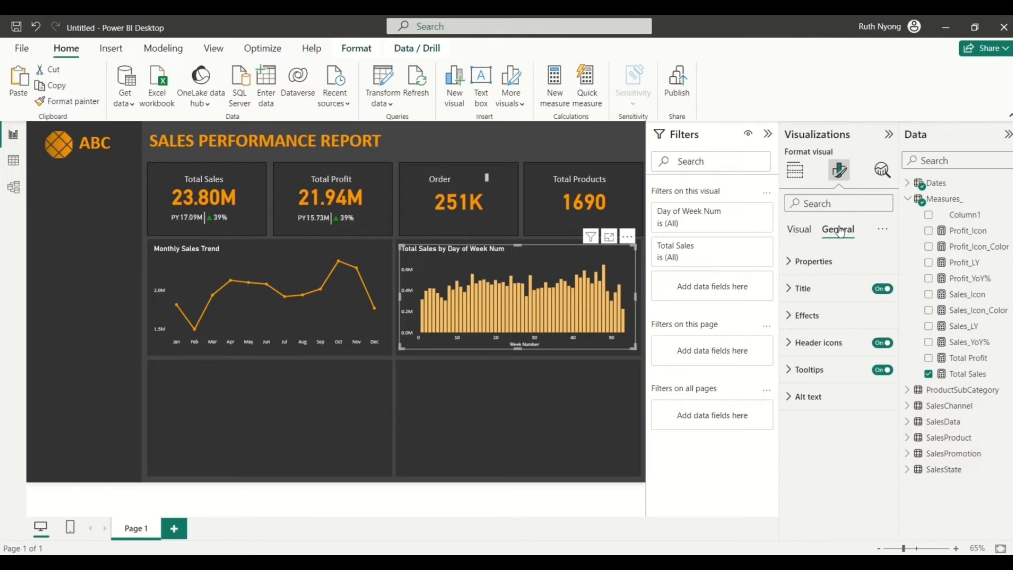
{"action": "left_click", "coordinate": [788, 291]}
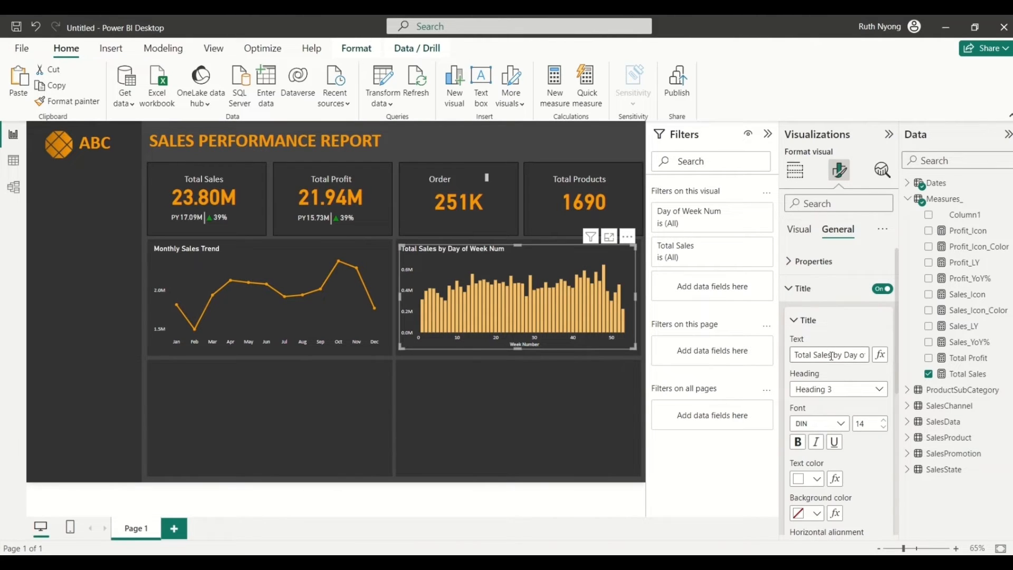
{"action": "key", "text": "Right"}
{"action": "key", "text": "Right"}
{"action": "key", "text": "Right"}
{"action": "key", "text": "Right"}
{"action": "key", "text": "Right"}
{"action": "key", "text": "Right"}
{"action": "key", "text": "Right"}
{"action": "key", "text": "Right"}
{"action": "key", "text": "Right"}
{"action": "key", "text": "Right"}
{"action": "key", "text": "Right"}
{"action": "key", "text": "Right"}
{"action": "key", "text": "Right"}
{"action": "key", "text": "Right"}
{"action": "key", "text": "Right"}
{"action": "key", "text": "Right"}
{"action": "key", "text": "Right"}
{"action": "key", "text": "Right"}
{"action": "key", "text": "BackSpace"}
{"action": "key", "text": "ctrl+a"}
{"action": "key", "text": "BackSpace"}
{"action": "type", "text": "Wee"}
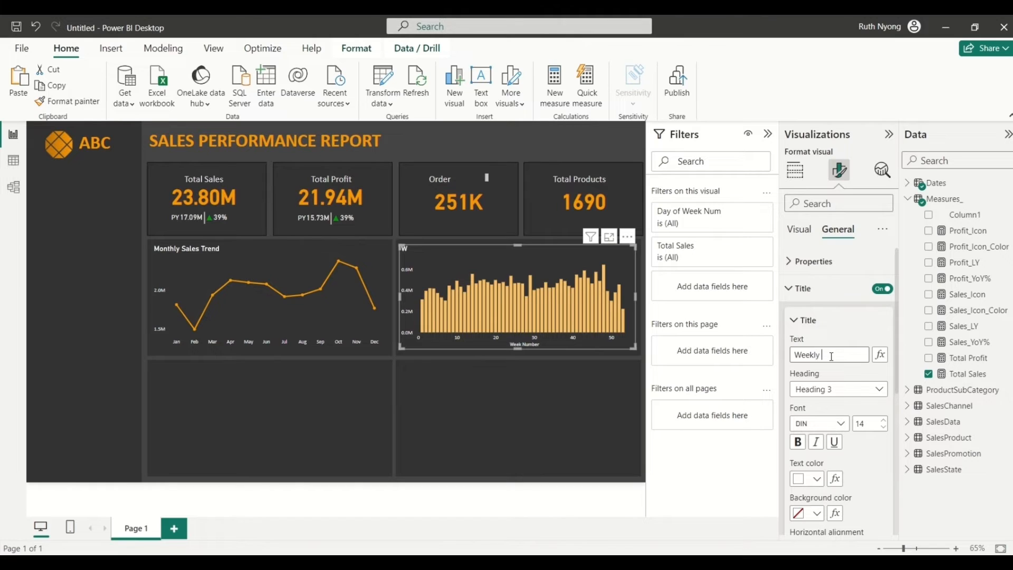
{"action": "type", "text": "kly Sales"}
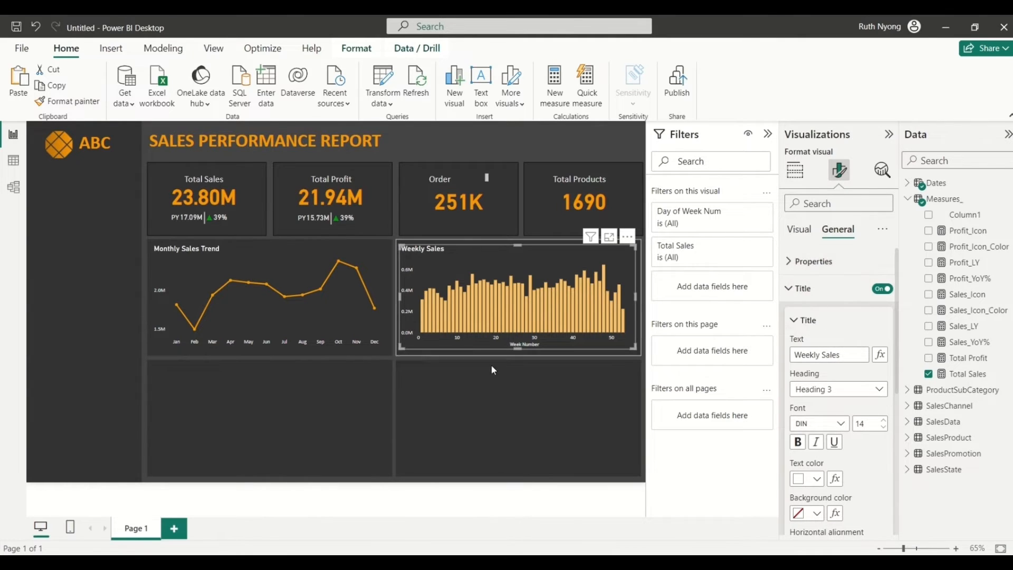
{"action": "left_click", "coordinate": [394, 359]}
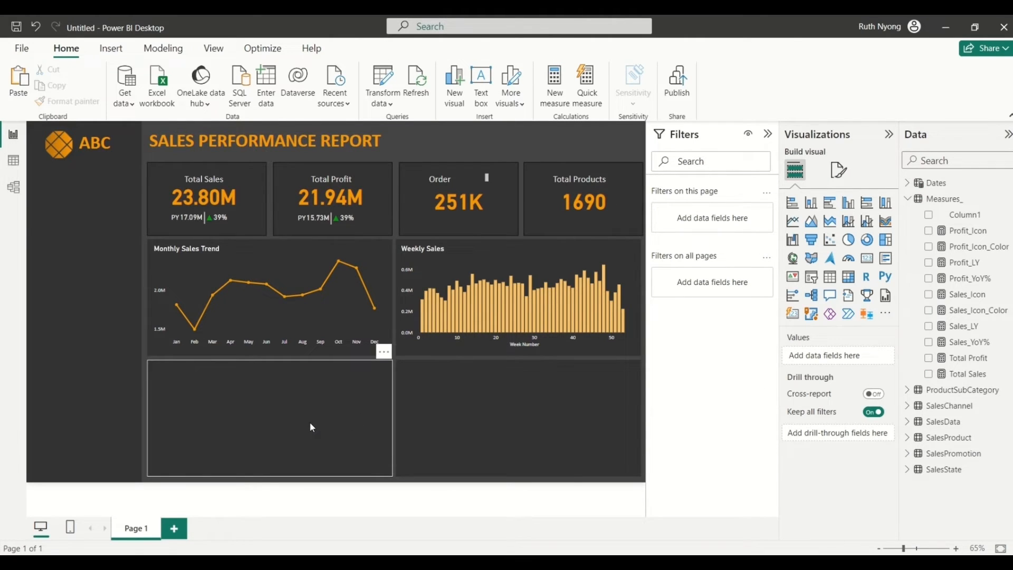
Step: Insert a table visual in the empty panel below Monthly Sales Trend and shorten it to fit the panel's height
{"action": "left_click", "coordinate": [834, 281]}
{"action": "left_click_drag", "start_coordinate": [124, 227], "coordinate": [219, 404]}
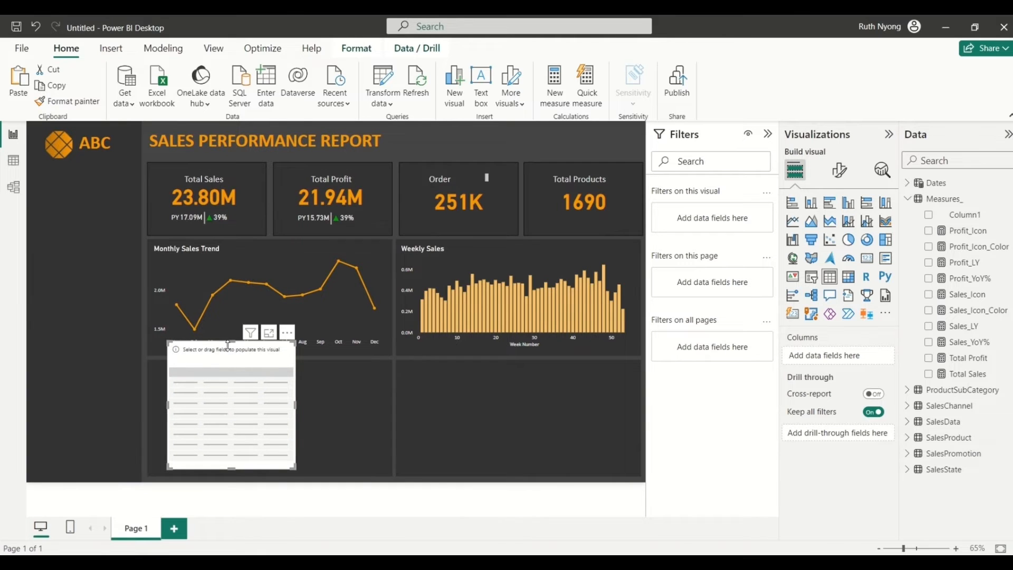
{"action": "left_click_drag", "start_coordinate": [230, 342], "coordinate": [233, 368]}
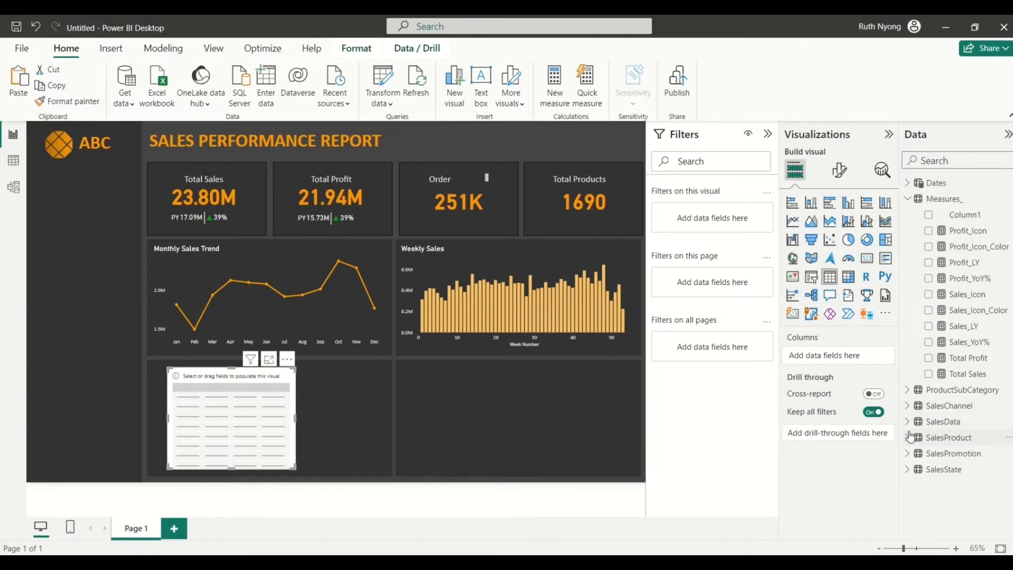
Step: Populate the table with ProductName, Order Qty and the Total Sales measure, and widen it across its panel
{"action": "left_click", "coordinate": [908, 199]}
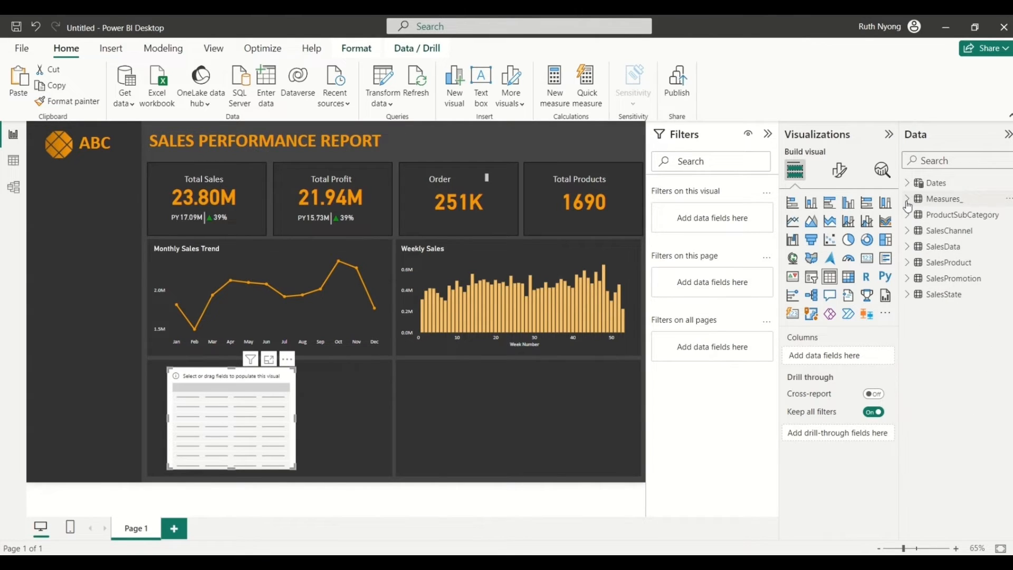
{"action": "left_click", "coordinate": [909, 262]}
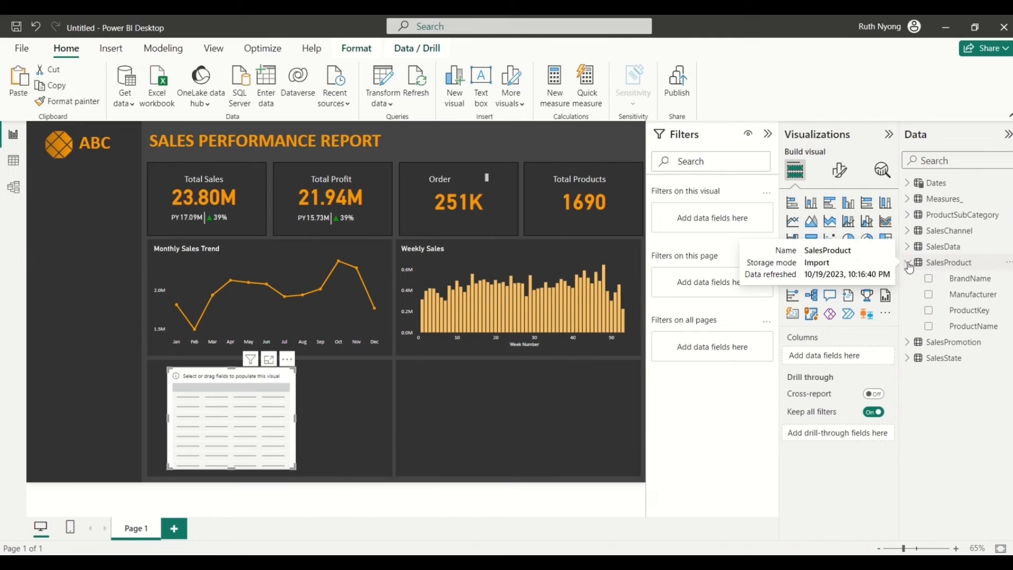
{"action": "left_click", "coordinate": [928, 326]}
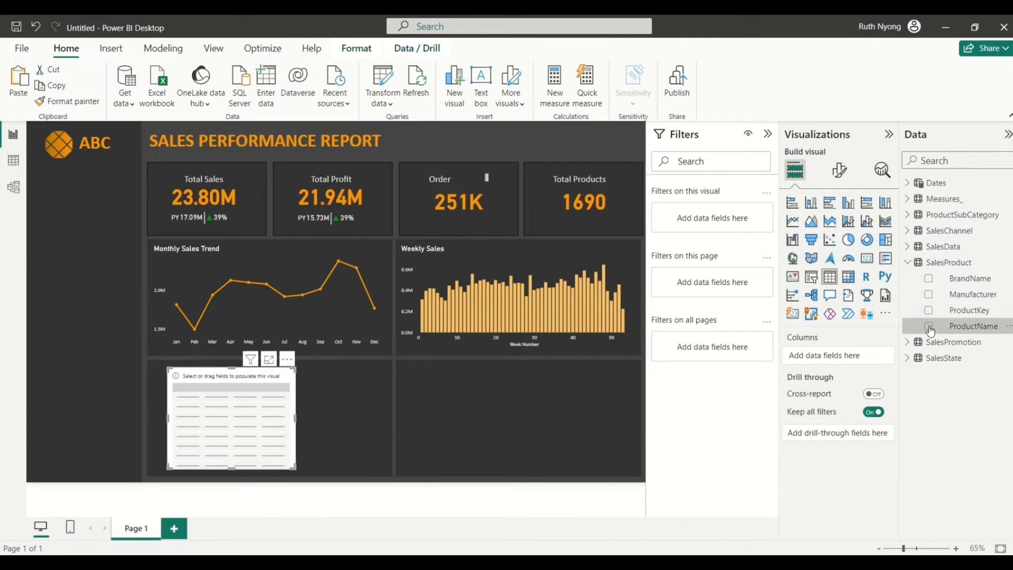
{"action": "left_click", "coordinate": [910, 264]}
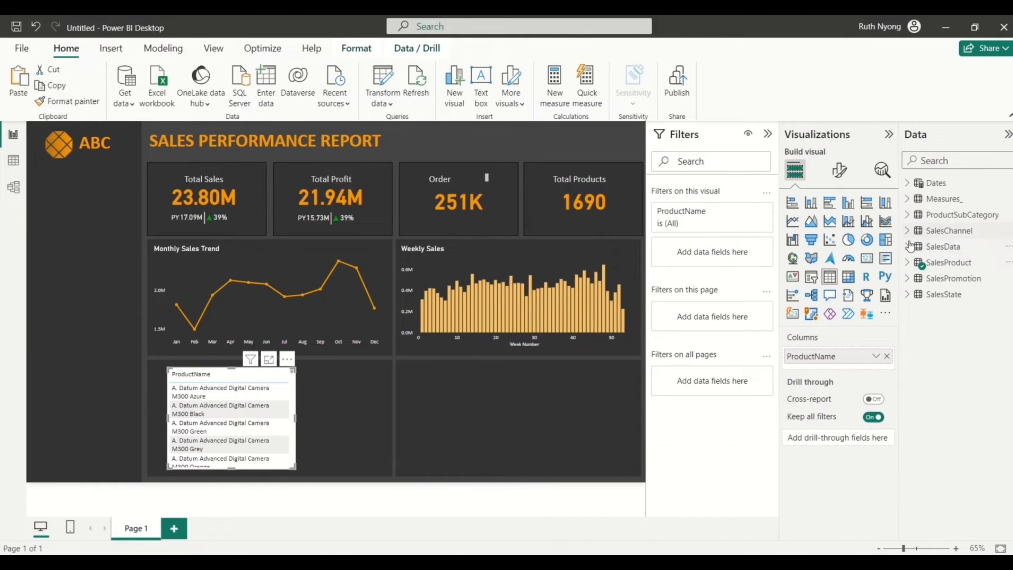
{"action": "left_click", "coordinate": [910, 247]}
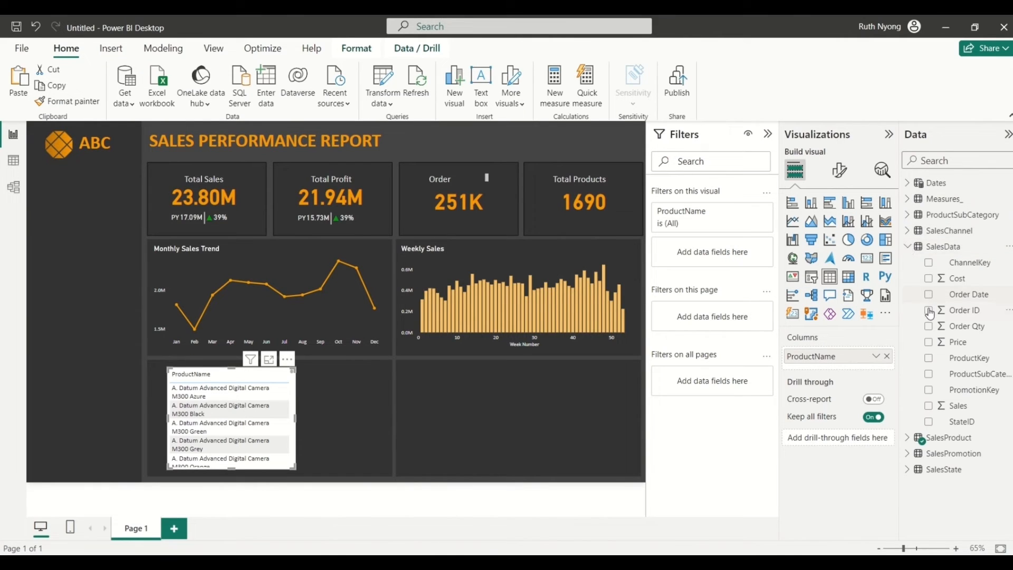
{"action": "left_click", "coordinate": [929, 326]}
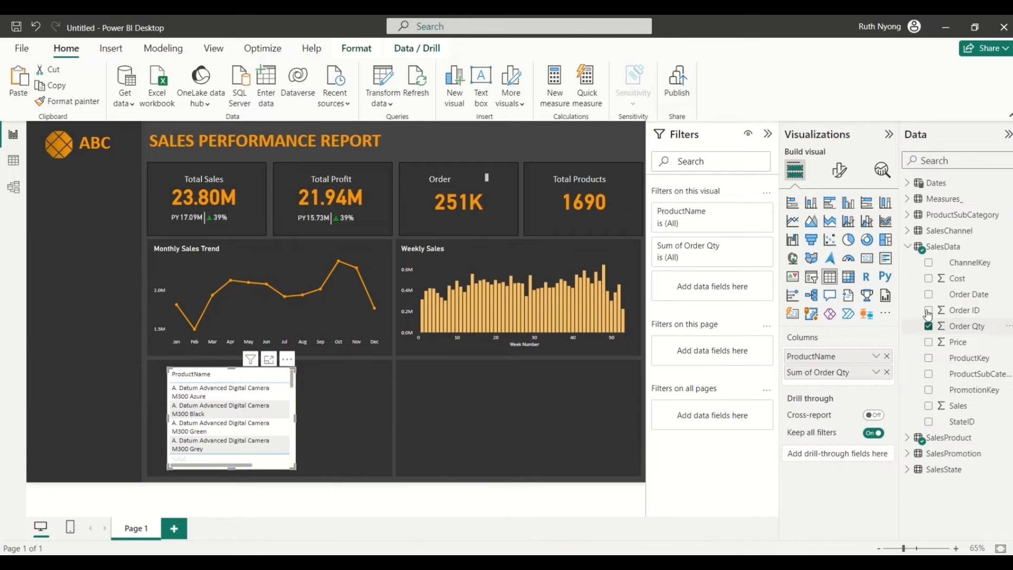
{"action": "left_click", "coordinate": [907, 246]}
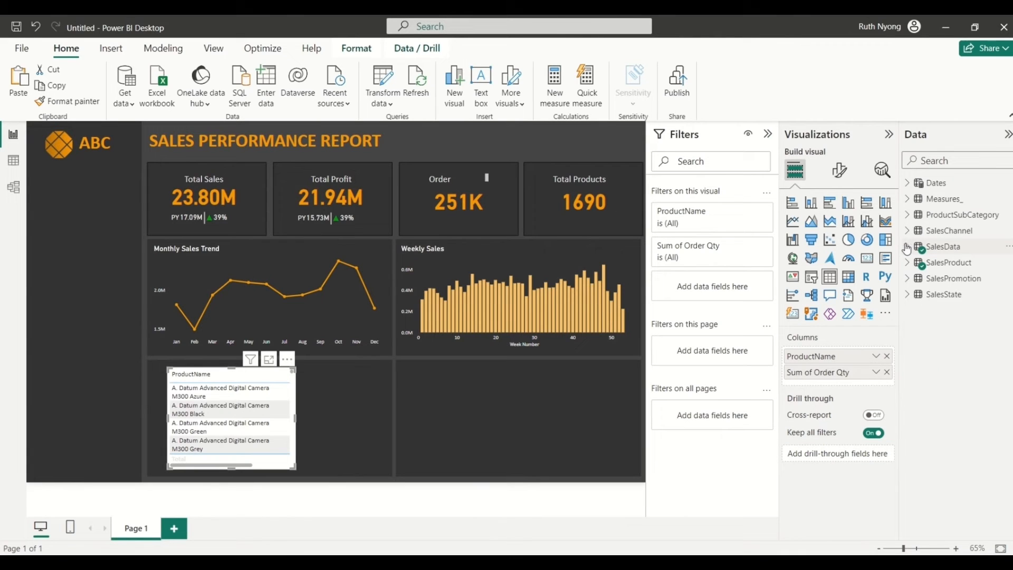
{"action": "left_click", "coordinate": [907, 200]}
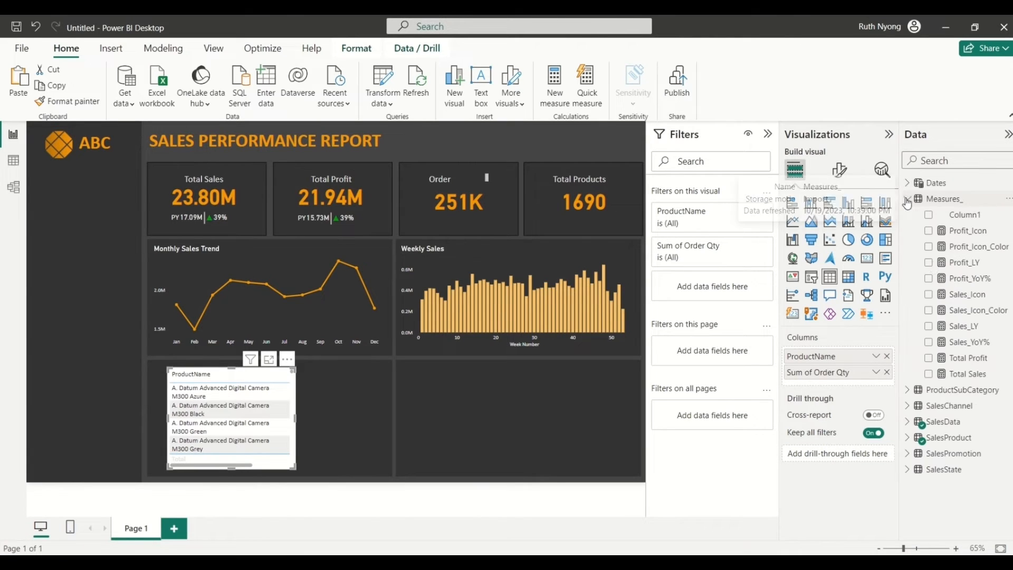
{"action": "left_click", "coordinate": [929, 375]}
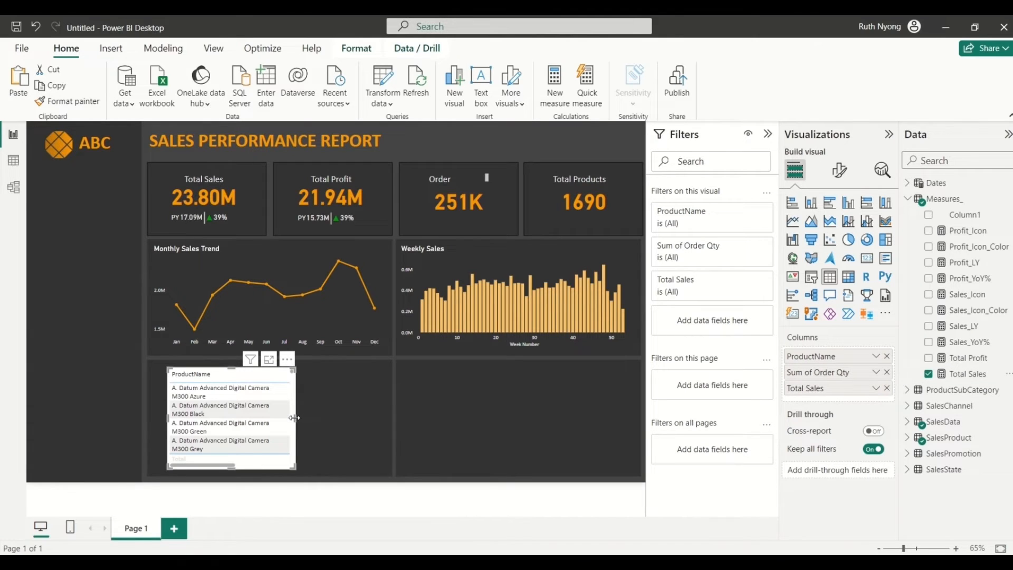
{"action": "left_click_drag", "start_coordinate": [294, 417], "coordinate": [386, 433]}
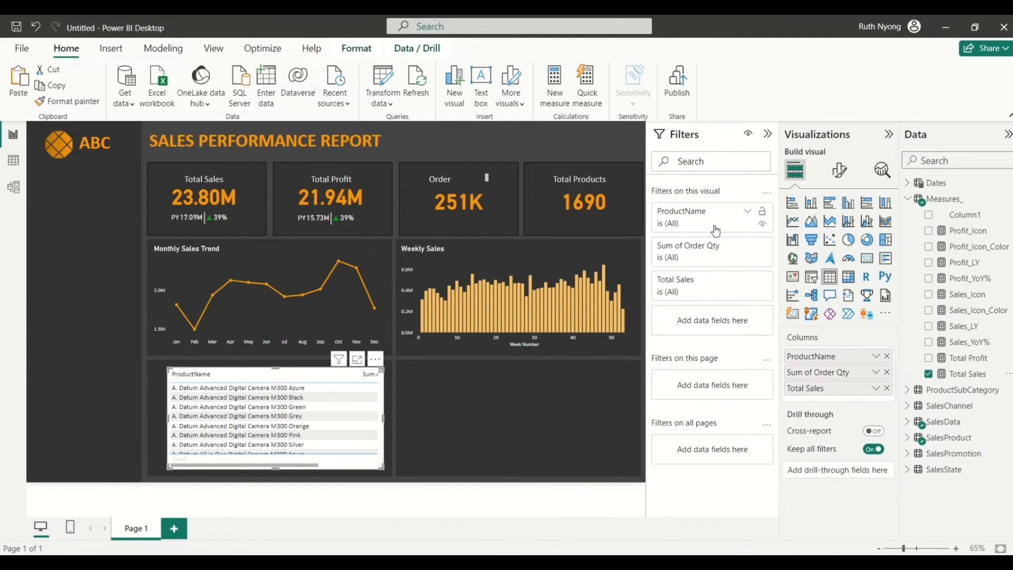
Step: Apply a Top N filter on ProductName to the table, showing the top 10 items by Total Sales
{"action": "left_click", "coordinate": [748, 216]}
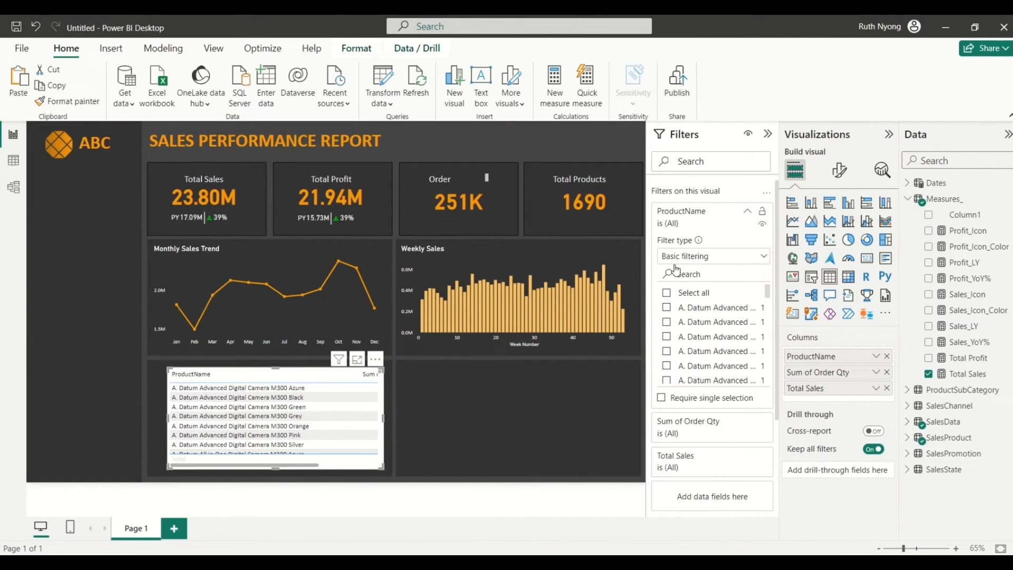
{"action": "left_click", "coordinate": [765, 261]}
{"action": "left_click", "coordinate": [696, 309]}
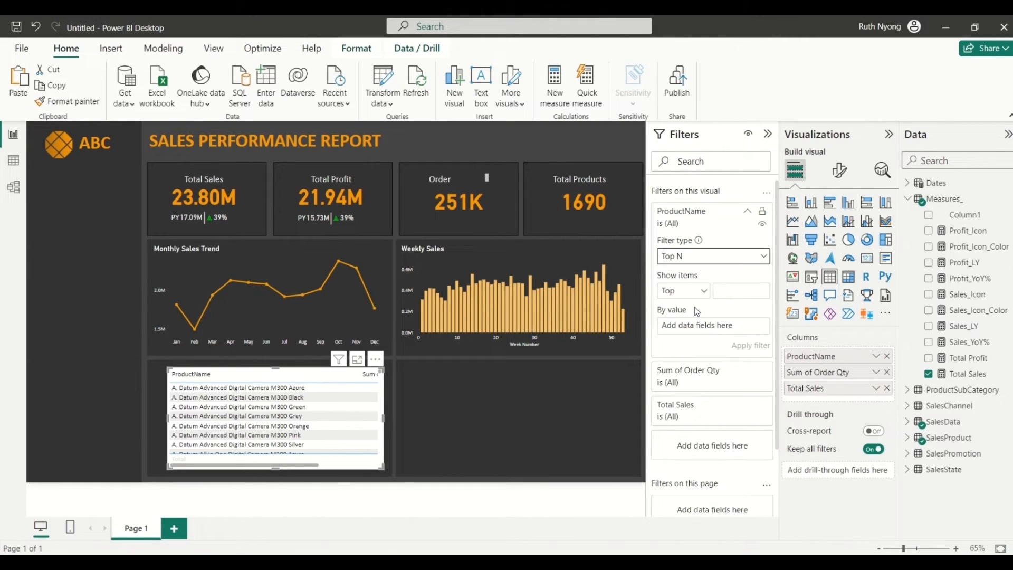
{"action": "left_click", "coordinate": [729, 287]}
{"action": "left_click_drag", "start_coordinate": [971, 378], "coordinate": [724, 333]}
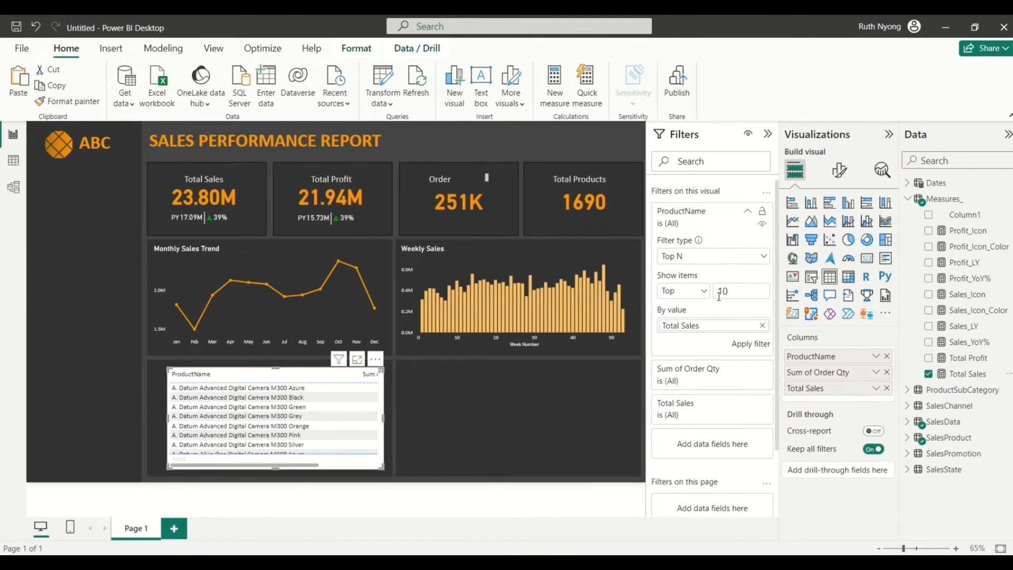
{"action": "left_click", "coordinate": [749, 345]}
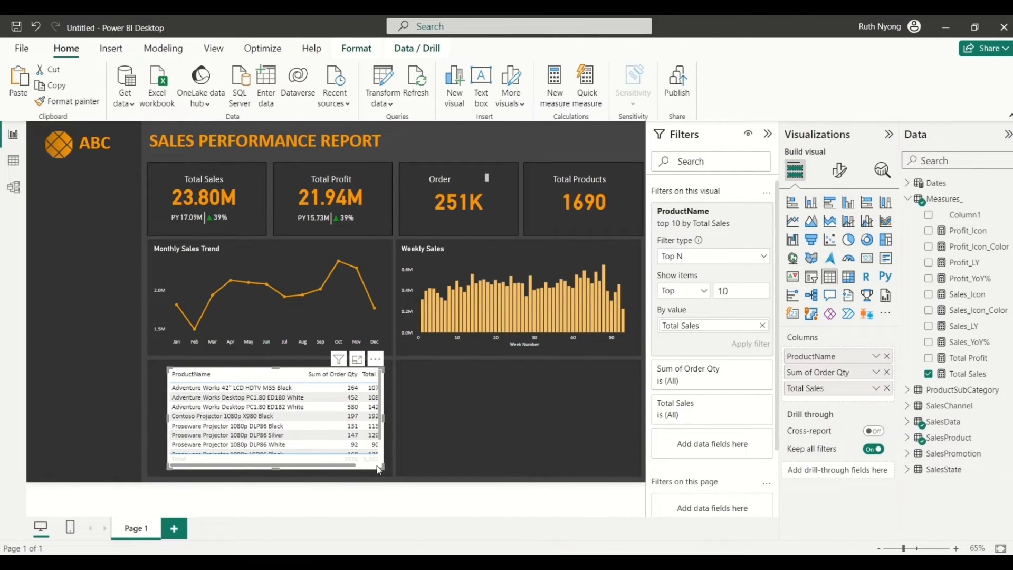
Step: Extend the table towards the panel's left and bottom edges and nudge it slightly upward
{"action": "scroll", "coordinate": [380, 468], "scroll_direction": "down", "scroll_amount": 1}
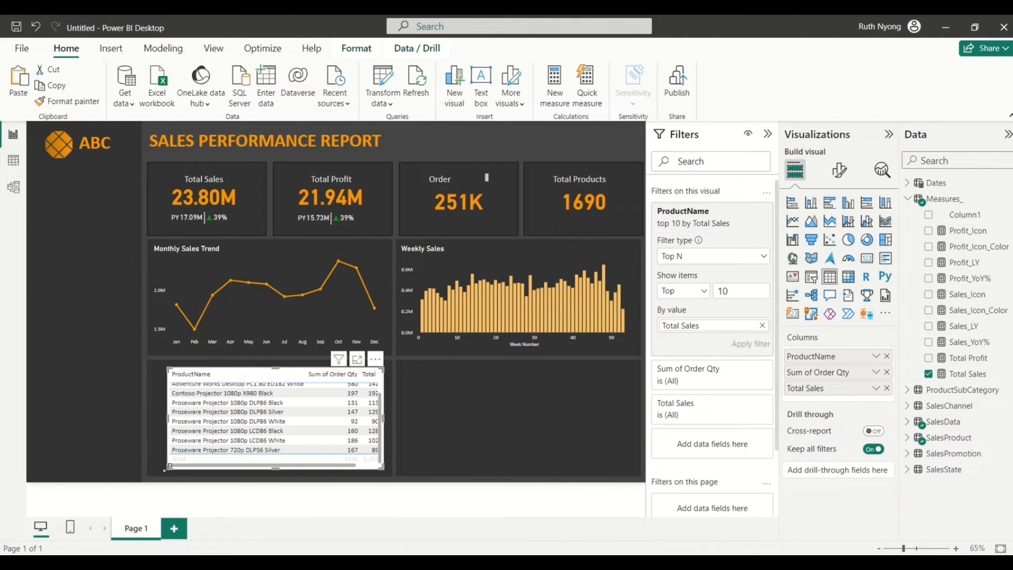
{"action": "left_click_drag", "start_coordinate": [164, 468], "coordinate": [149, 476]}
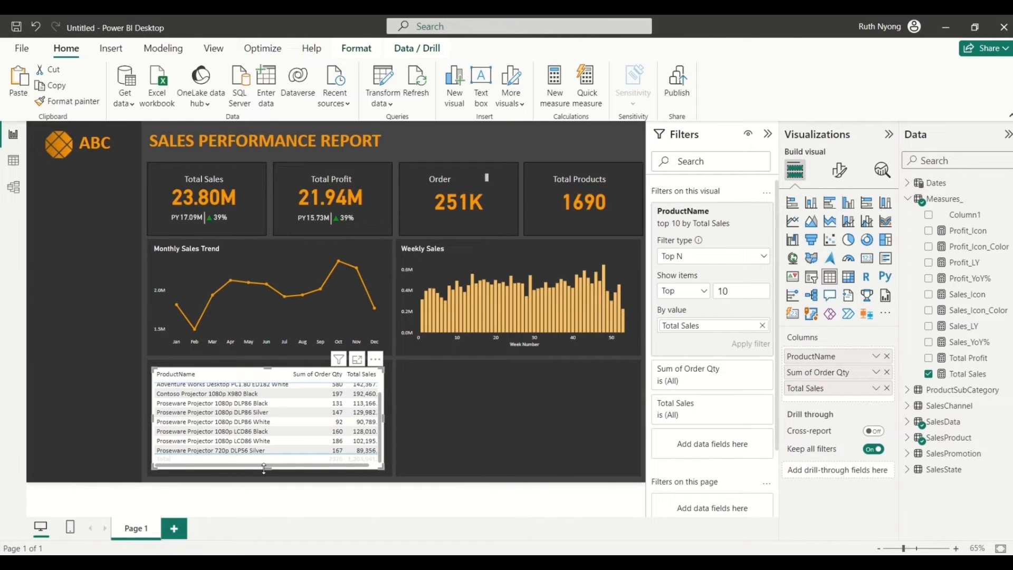
{"action": "left_click_drag", "start_coordinate": [264, 469], "coordinate": [265, 476]}
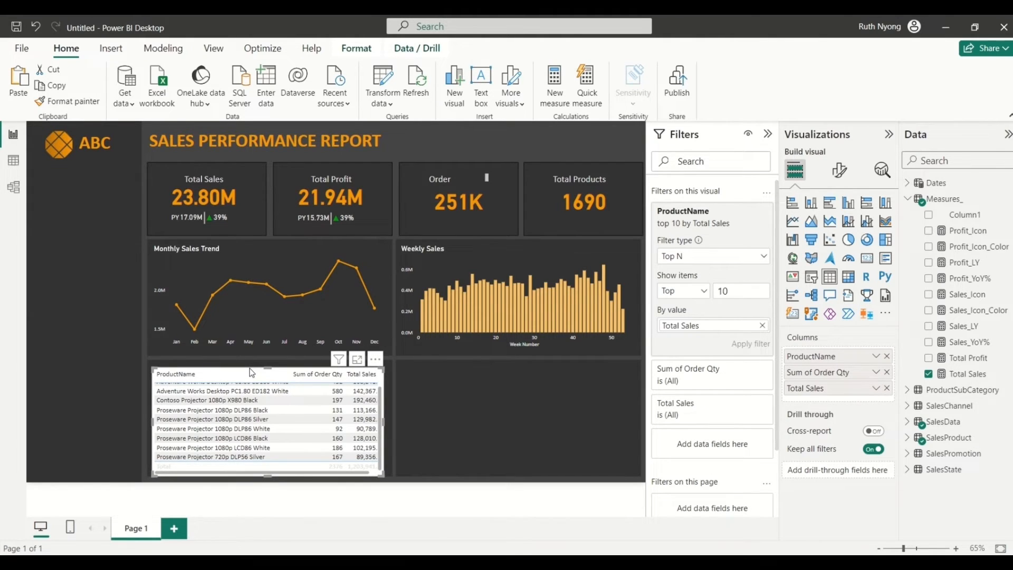
{"action": "key", "text": "Up"}
{"action": "key", "text": "Up"}
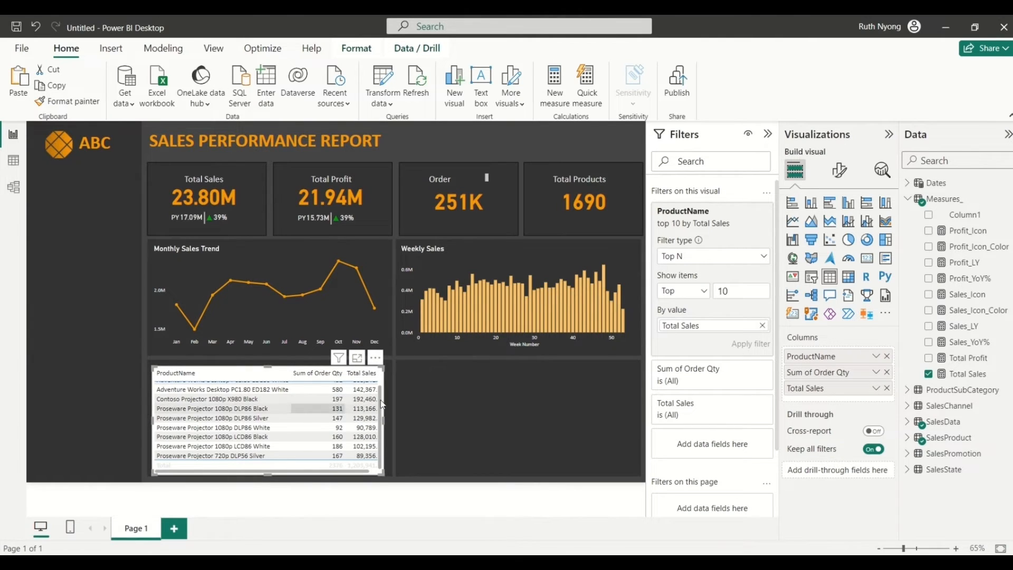
Step: Set the table values' text color to light gray and their background color to dark gray #333333
{"action": "left_click", "coordinate": [838, 174]}
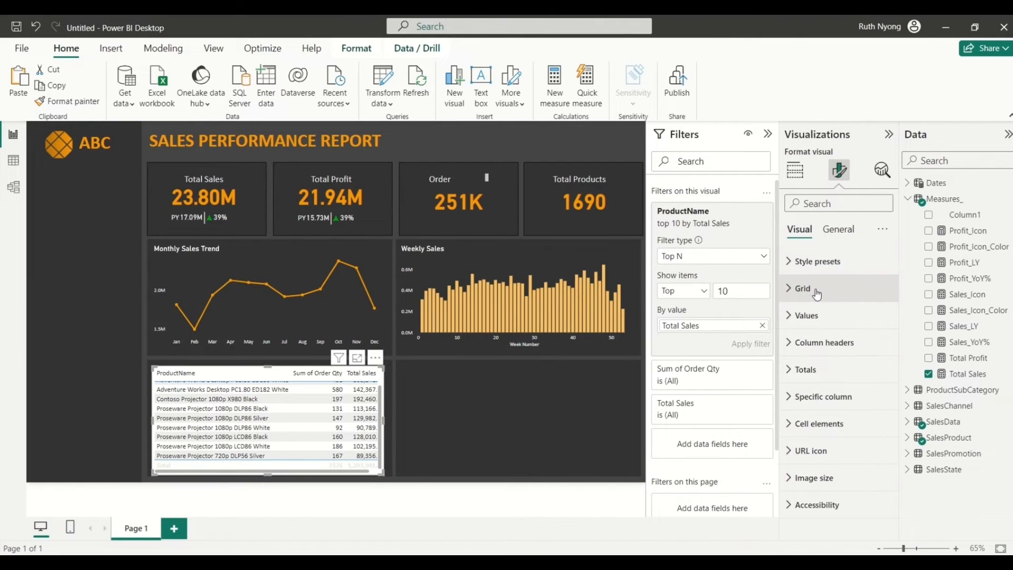
{"action": "left_click", "coordinate": [794, 318]}
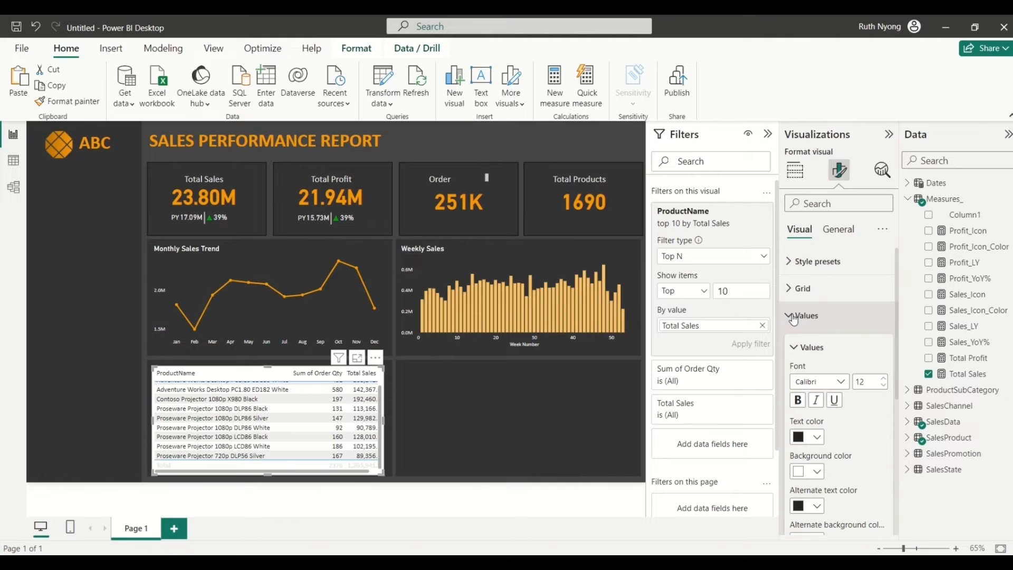
{"action": "left_click", "coordinate": [817, 439]}
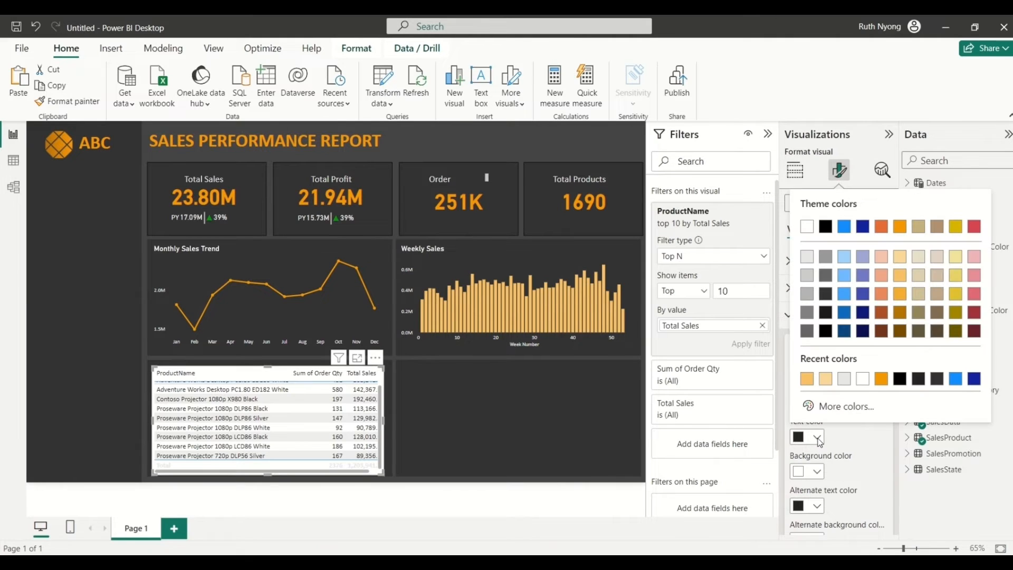
{"action": "left_click", "coordinate": [843, 379]}
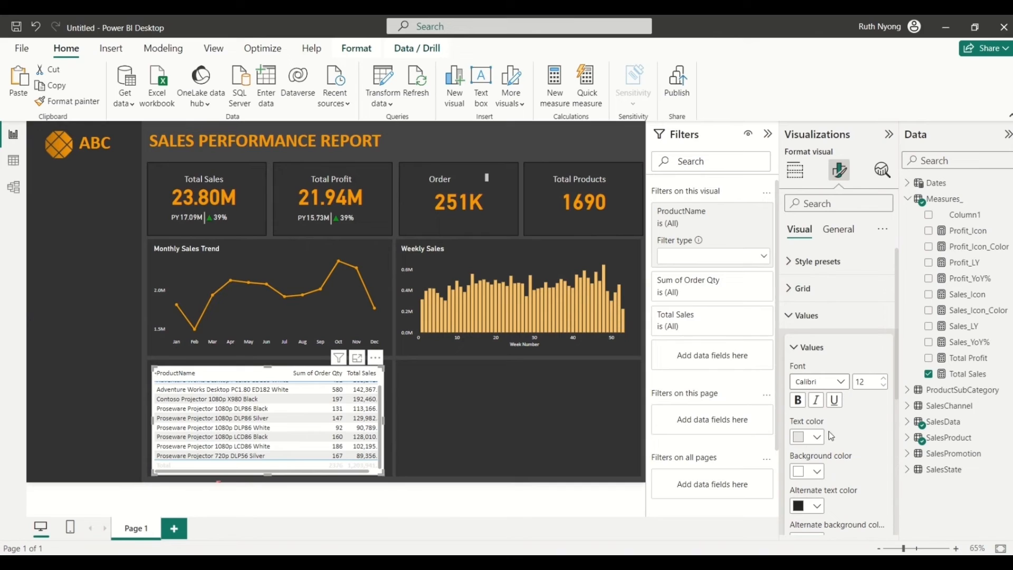
{"action": "left_click", "coordinate": [817, 472]}
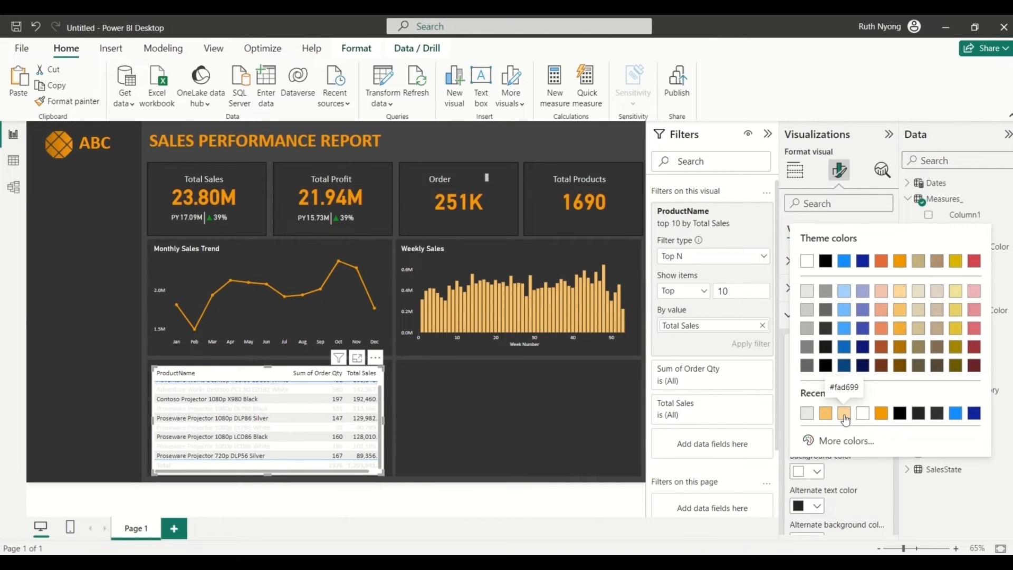
{"action": "left_click", "coordinate": [827, 329]}
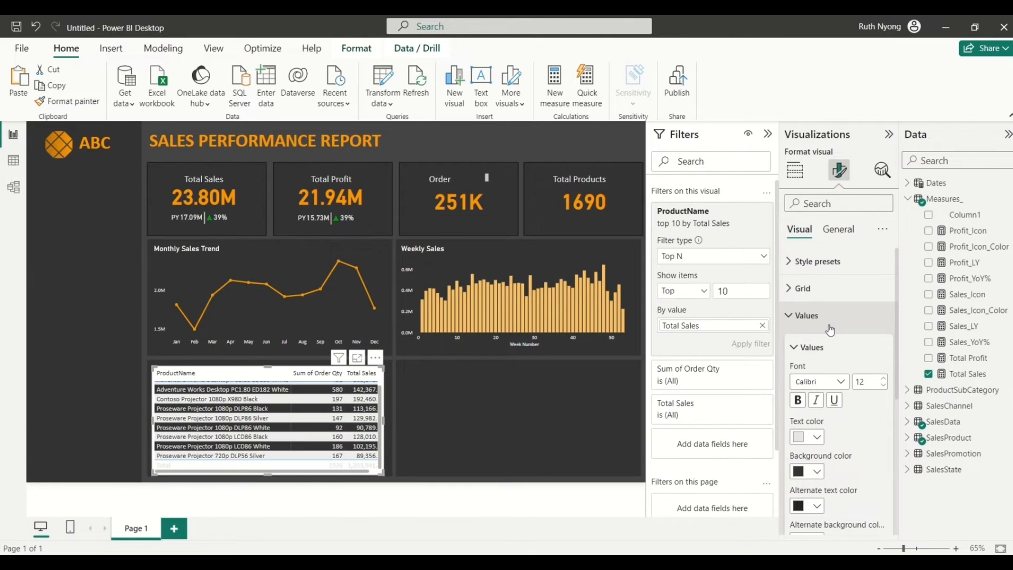
Step: Set the table values' alternate text color to light gray and their alternate background color to dark gray #333333
{"action": "left_click", "coordinate": [817, 506]}
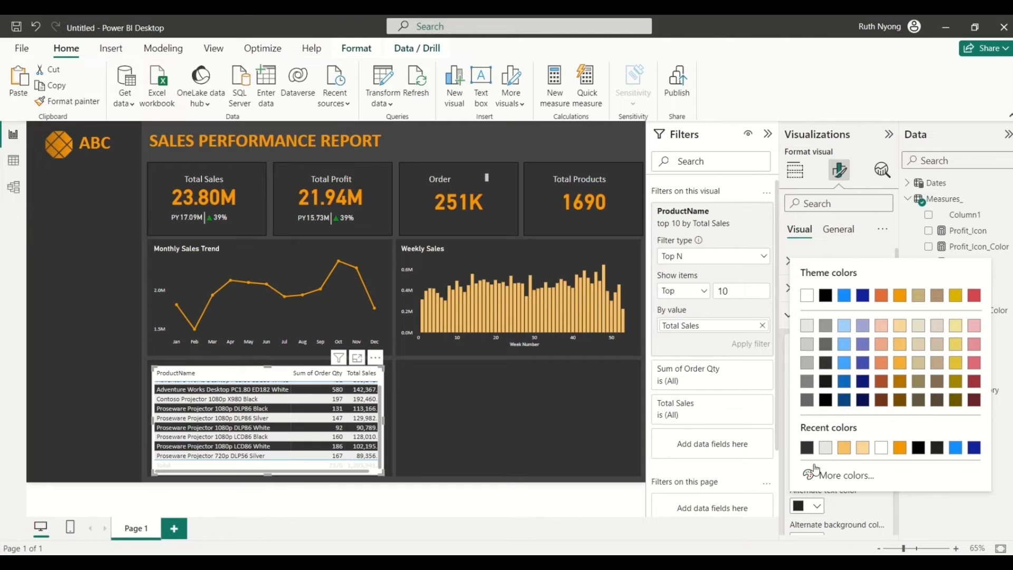
{"action": "left_click", "coordinate": [825, 450]}
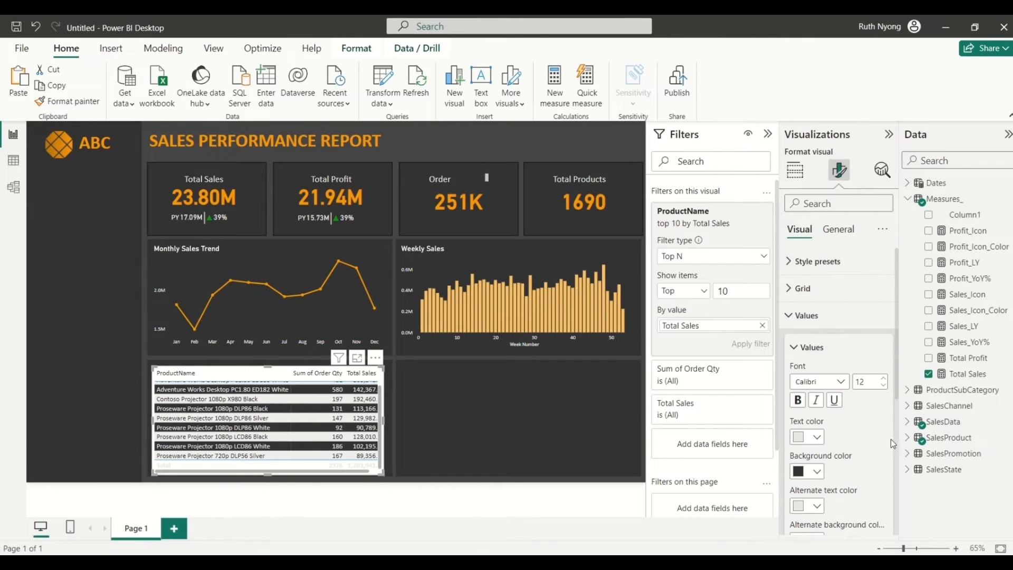
{"action": "scroll", "coordinate": [897, 400], "scroll_direction": "down", "scroll_amount": 4}
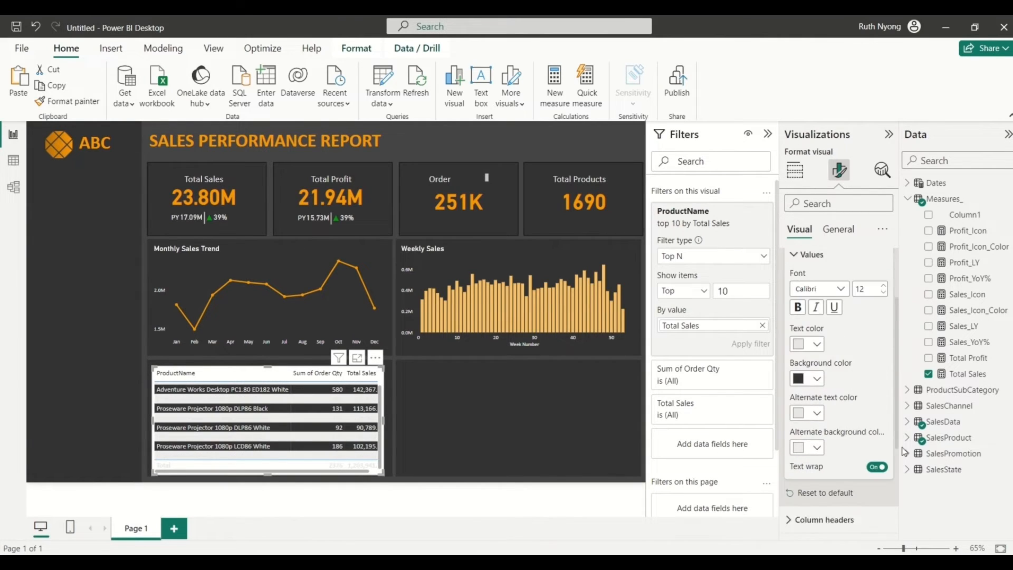
{"action": "left_click", "coordinate": [817, 435]}
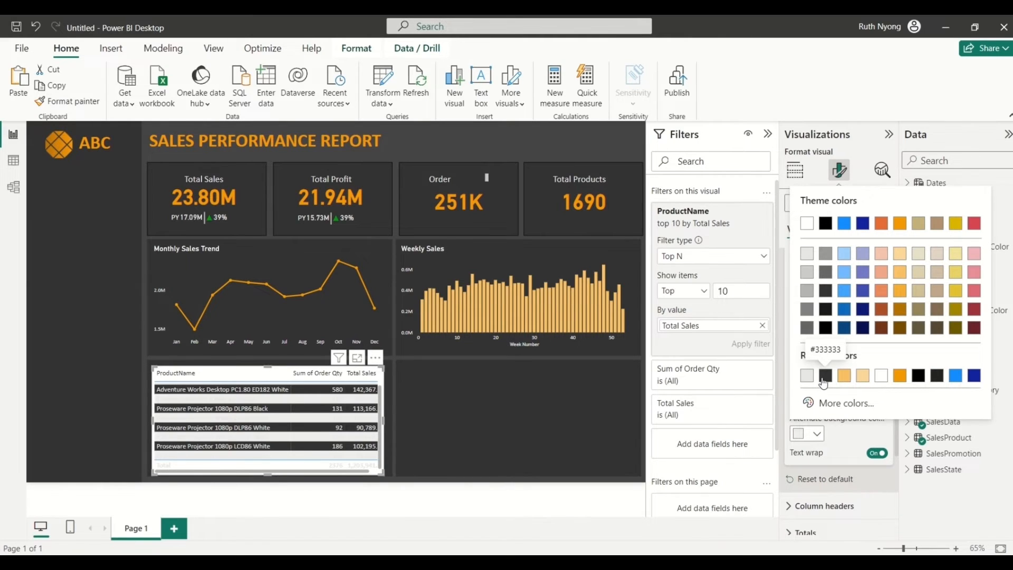
{"action": "left_click", "coordinate": [824, 378]}
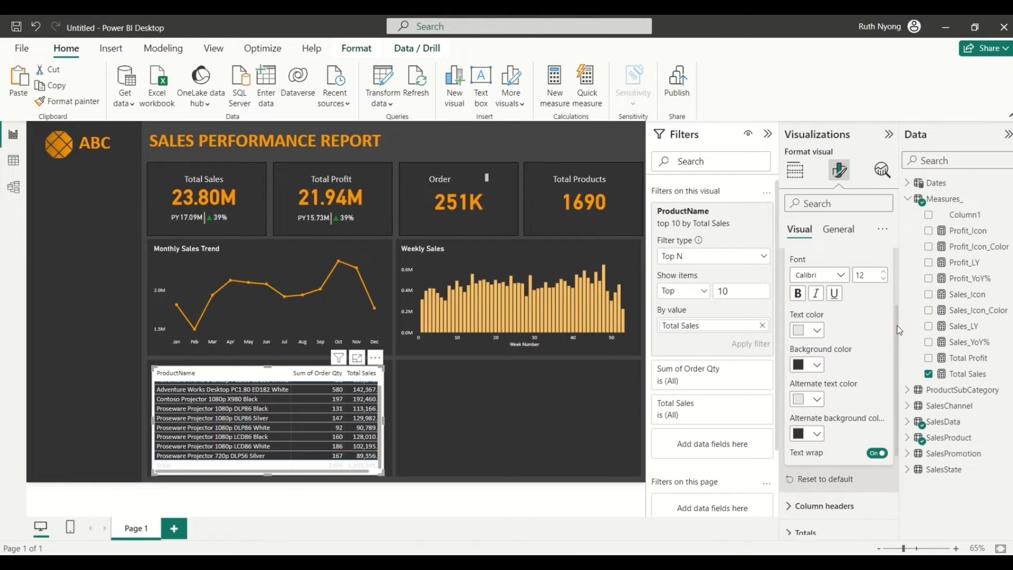
Step: Set the table column headers' text color to light gray and their background color to dark gray
{"action": "left_click_drag", "start_coordinate": [894, 327], "coordinate": [906, 377]}
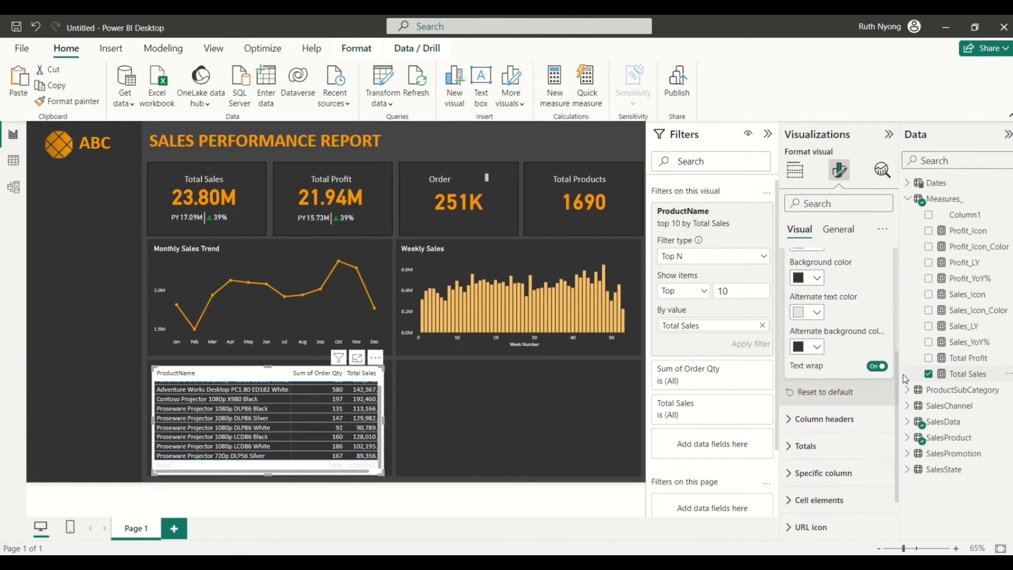
{"action": "left_click", "coordinate": [790, 421]}
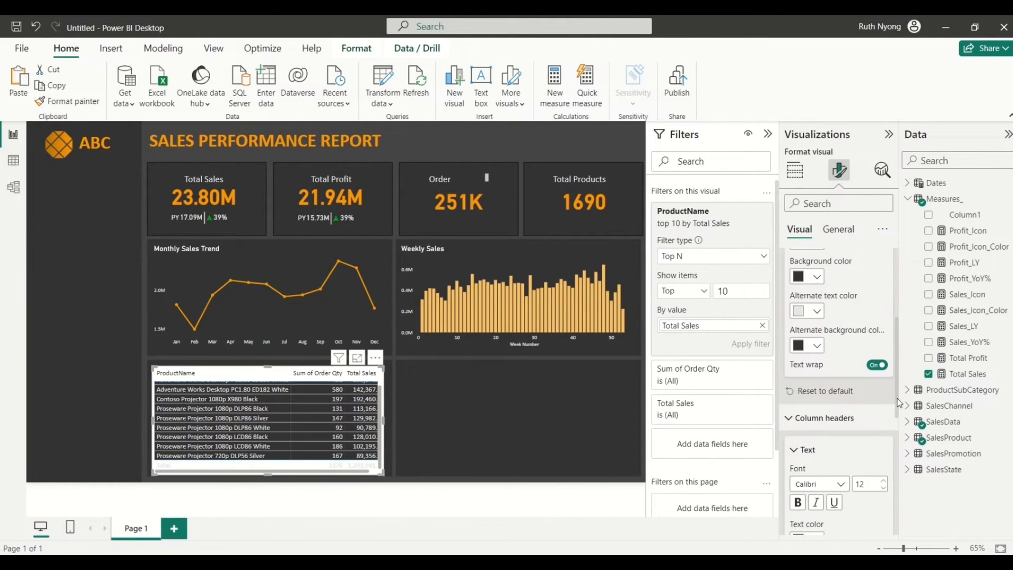
{"action": "left_click_drag", "start_coordinate": [899, 402], "coordinate": [897, 454]}
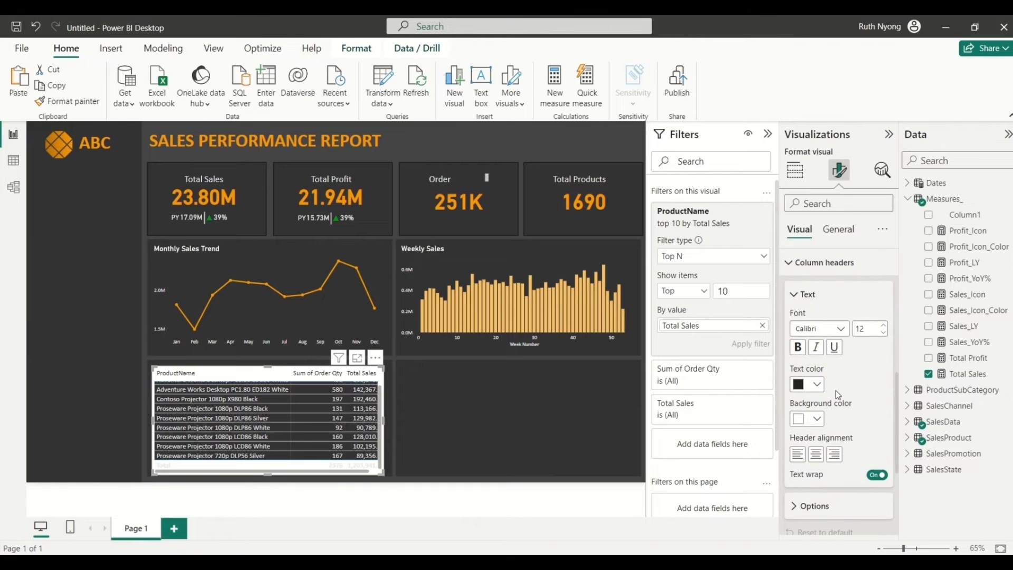
{"action": "left_click", "coordinate": [817, 384]}
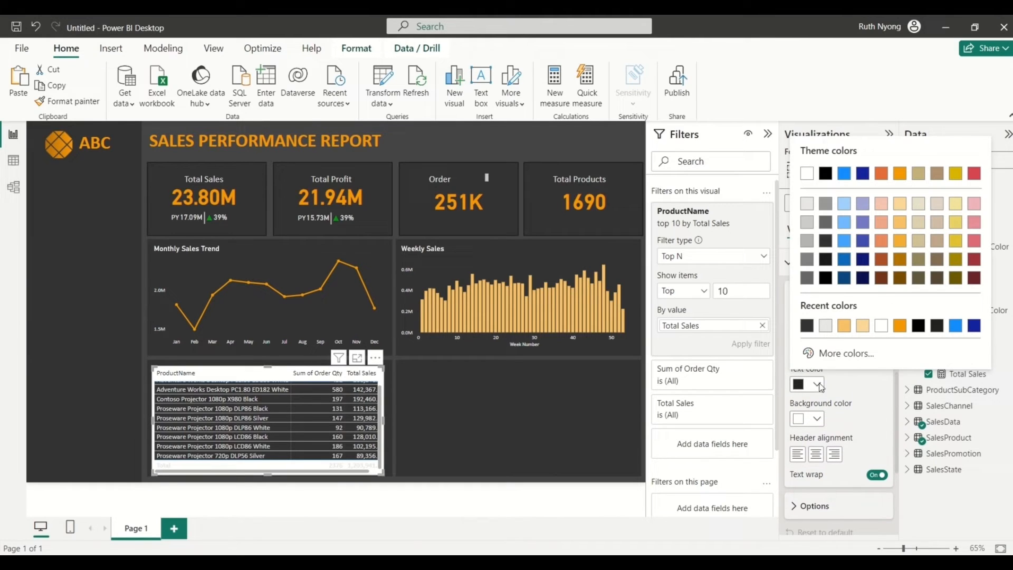
{"action": "left_click", "coordinate": [832, 327]}
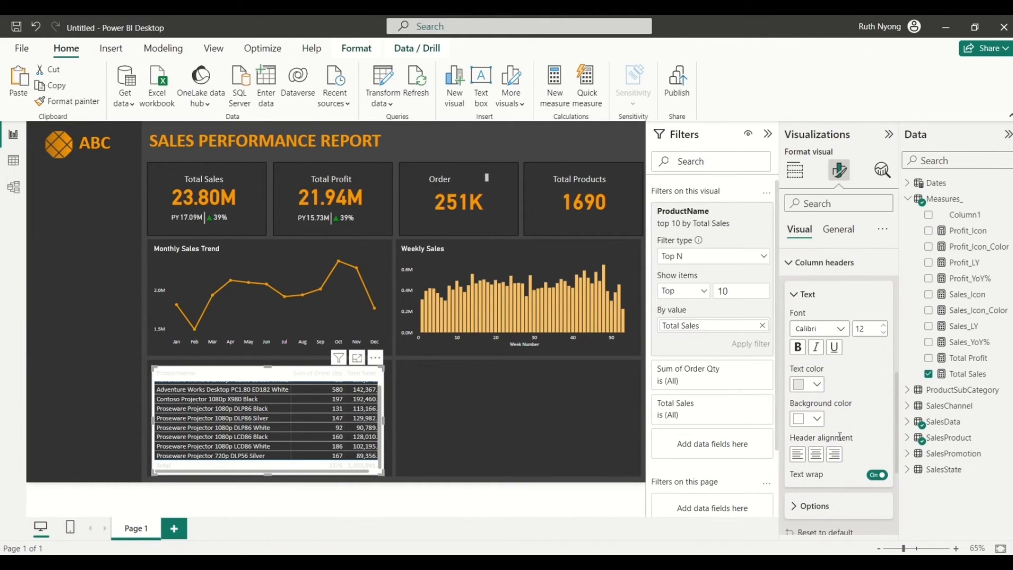
{"action": "left_click", "coordinate": [817, 419]}
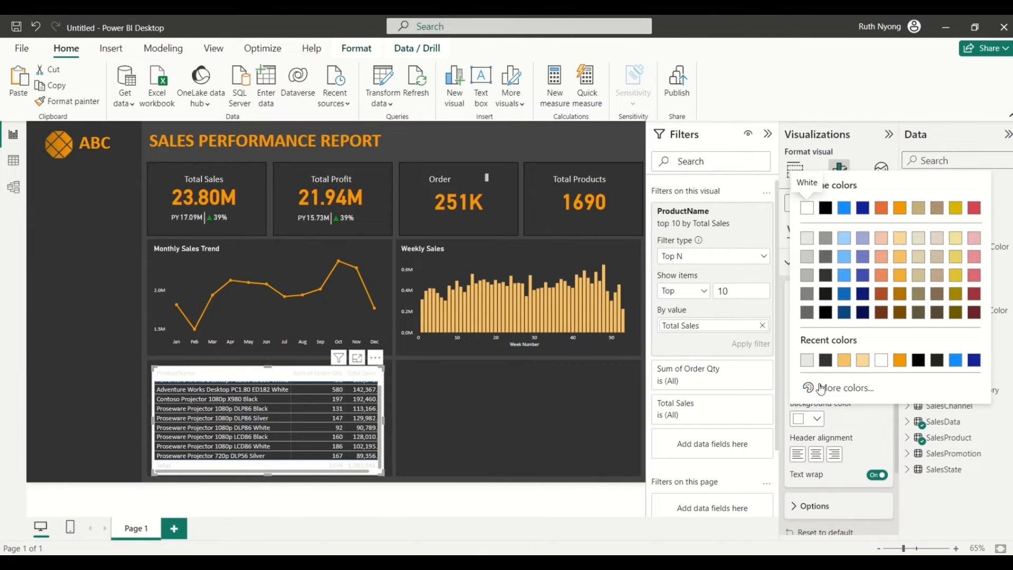
{"action": "left_click", "coordinate": [826, 360]}
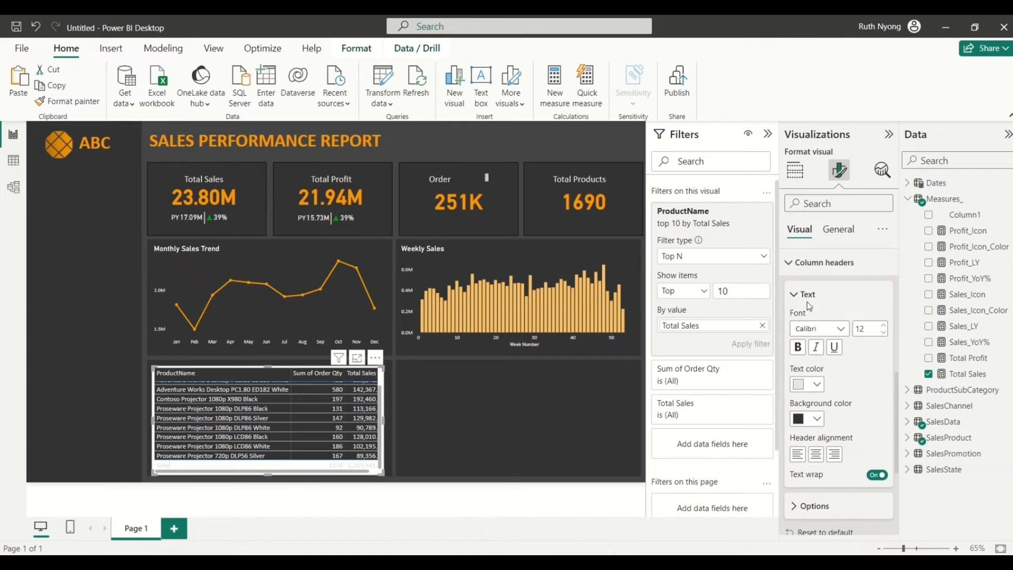
Step: Turn off the totals row of the product table
{"action": "left_click", "coordinate": [790, 268]}
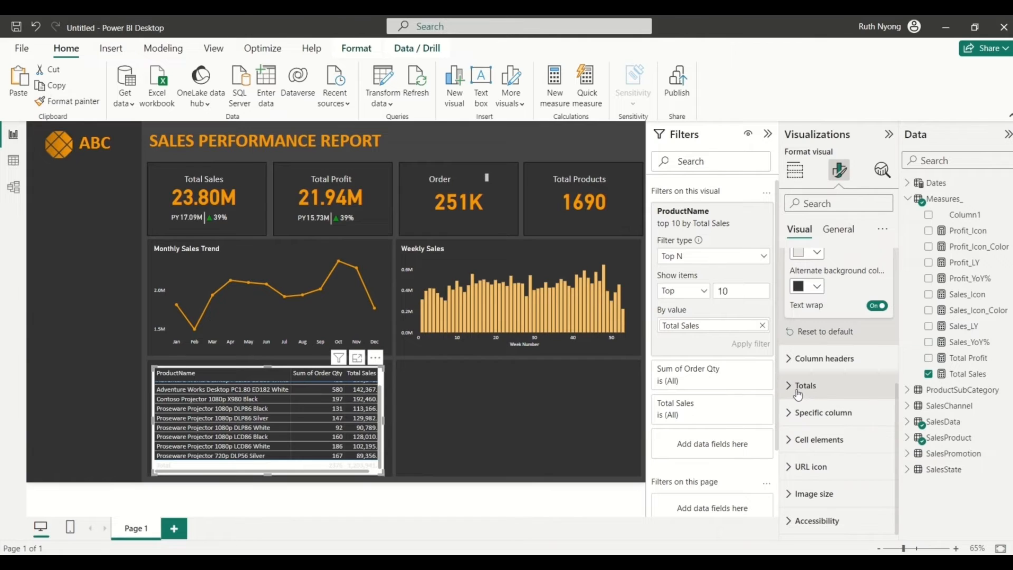
{"action": "left_click", "coordinate": [839, 386]}
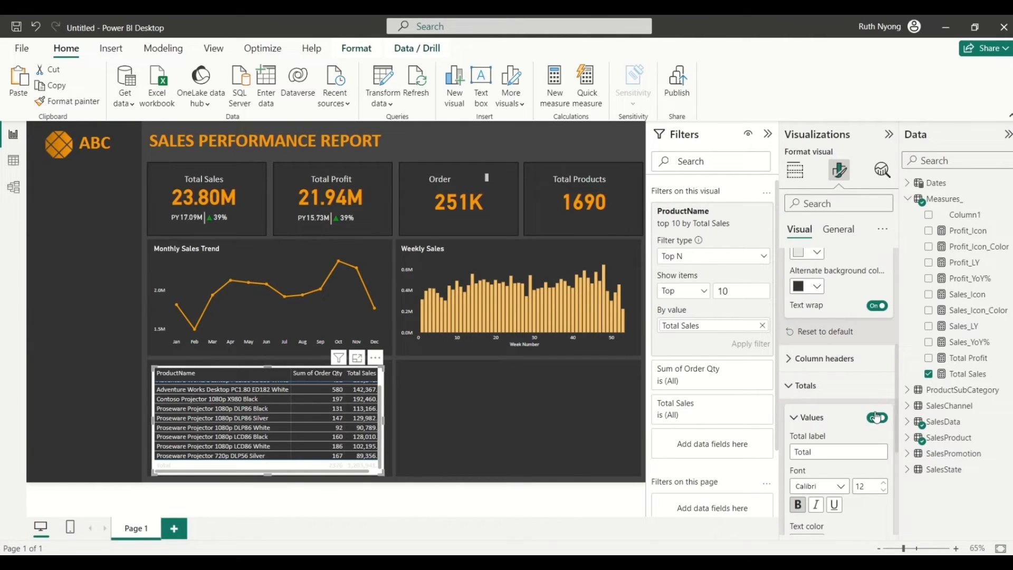
{"action": "left_click", "coordinate": [876, 418]}
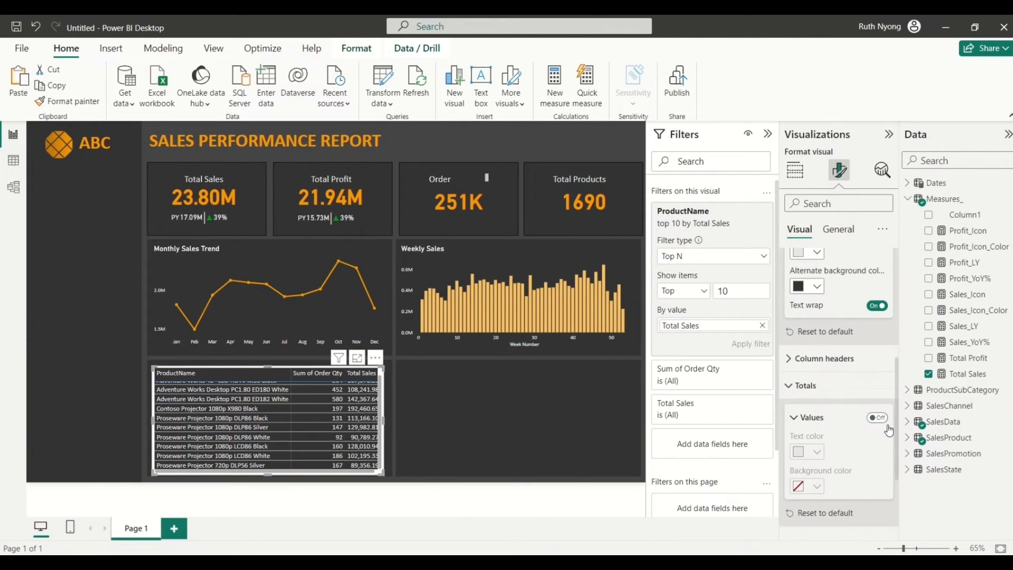
{"action": "left_click_drag", "start_coordinate": [896, 406], "coordinate": [895, 436]}
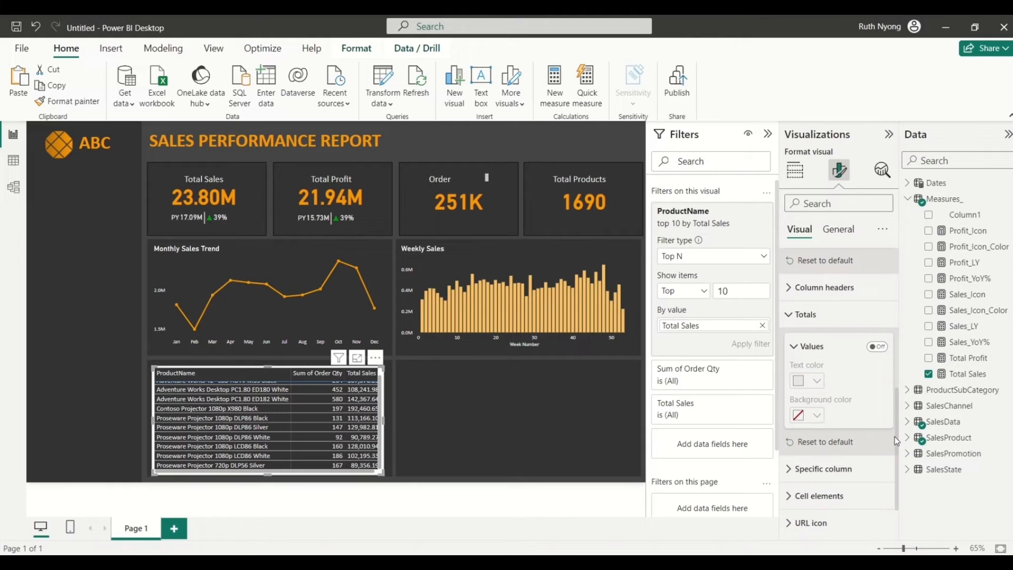
Step: Set the color of the table's grid border to light gray for all sections
{"action": "left_click_drag", "start_coordinate": [894, 436], "coordinate": [893, 287]}
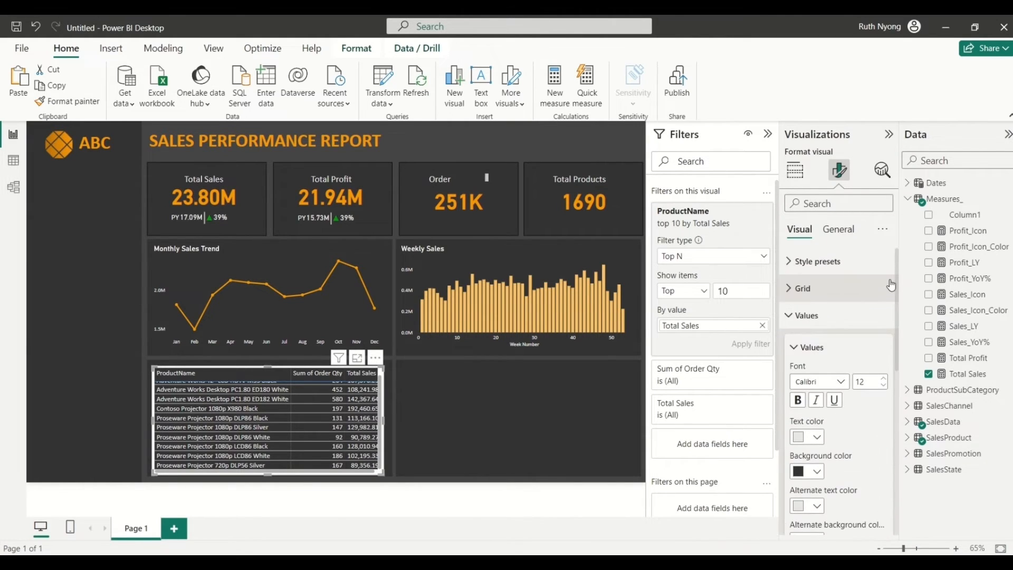
{"action": "left_click", "coordinate": [789, 288]}
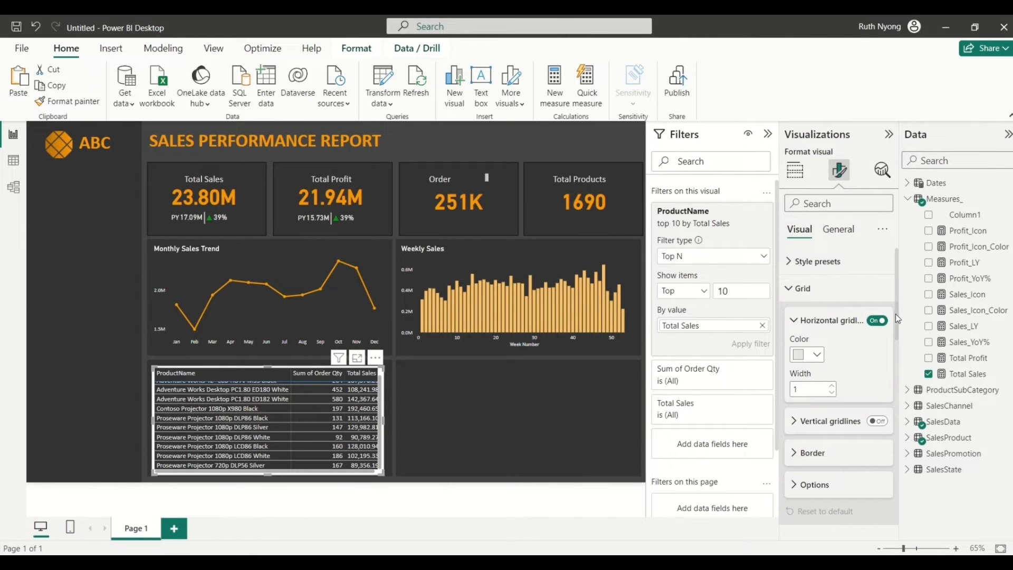
{"action": "left_click_drag", "start_coordinate": [895, 314], "coordinate": [898, 338]}
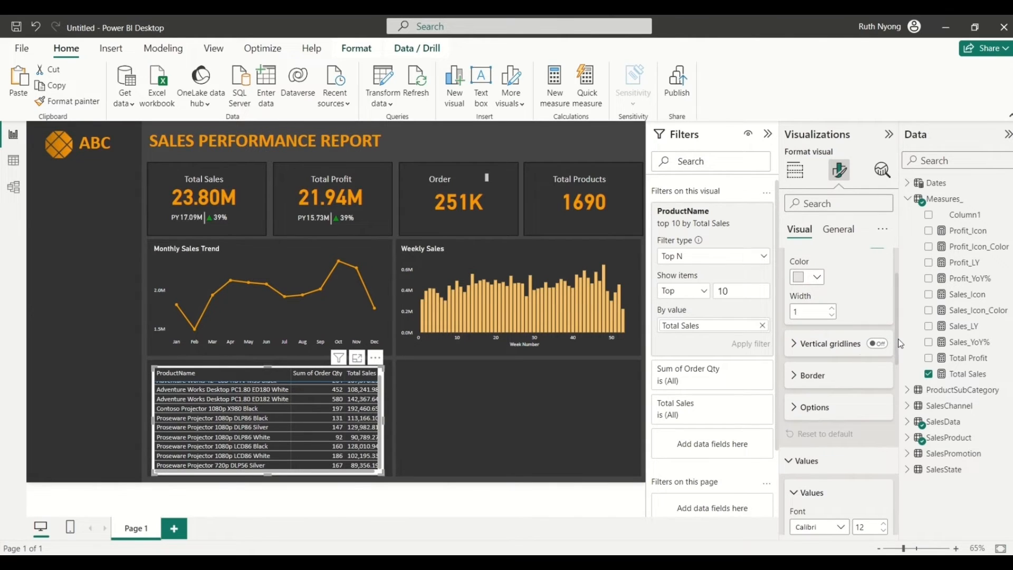
{"action": "left_click", "coordinate": [802, 377]}
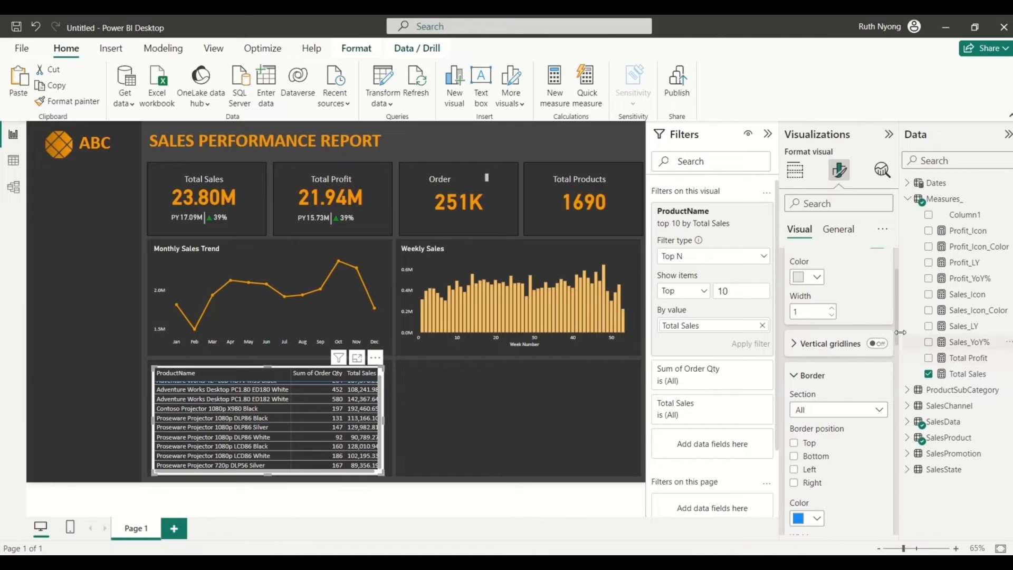
{"action": "left_click_drag", "start_coordinate": [897, 329], "coordinate": [897, 377]}
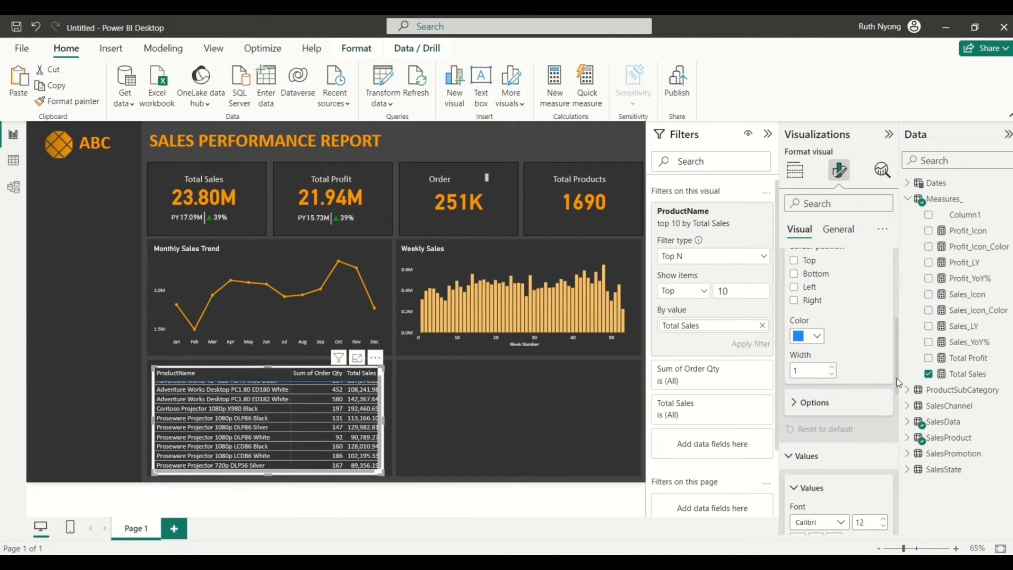
{"action": "left_click", "coordinate": [819, 337]}
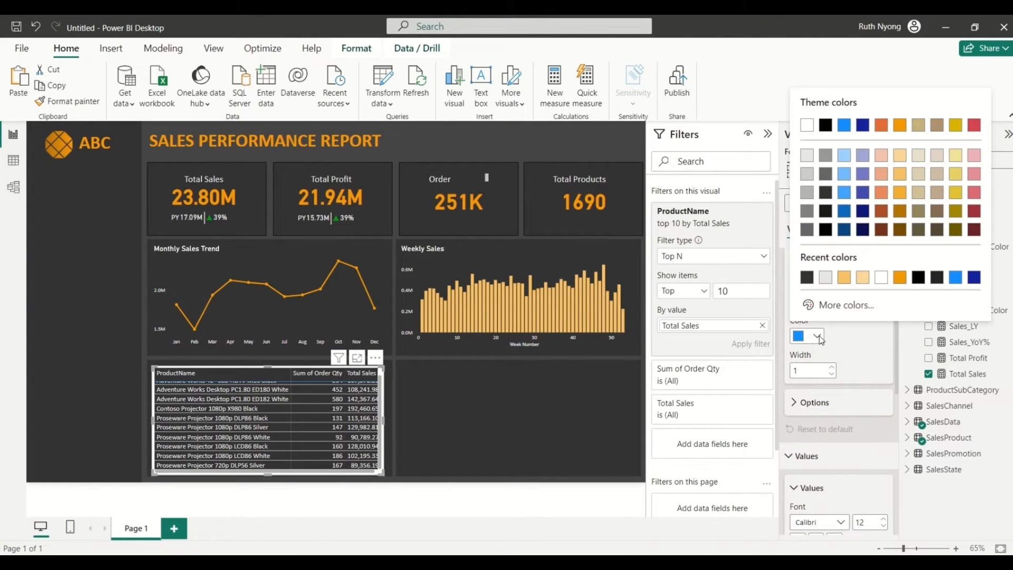
{"action": "left_click", "coordinate": [826, 278]}
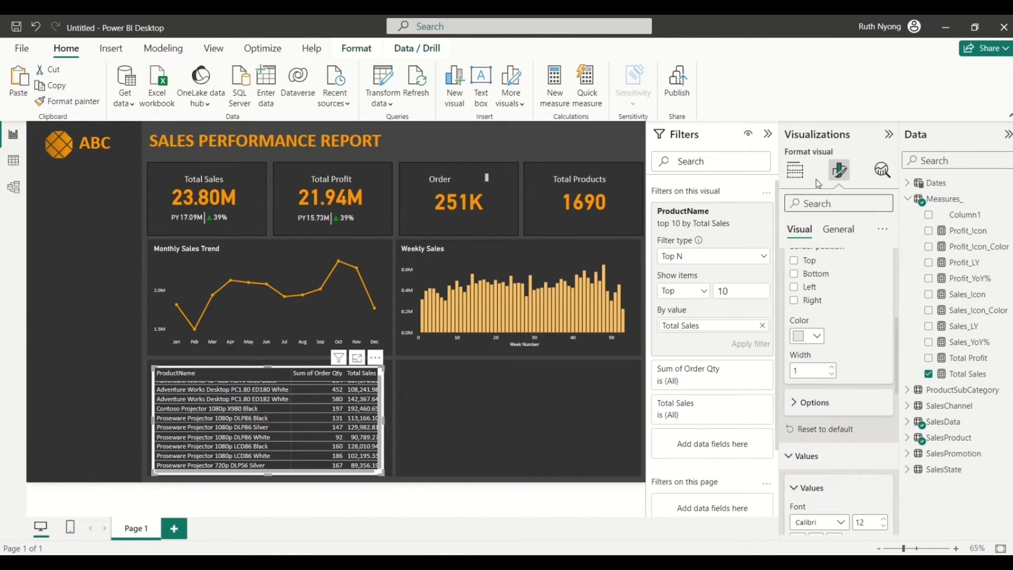
Step: Turn off the background effect of the product table
{"action": "left_click", "coordinate": [829, 239]}
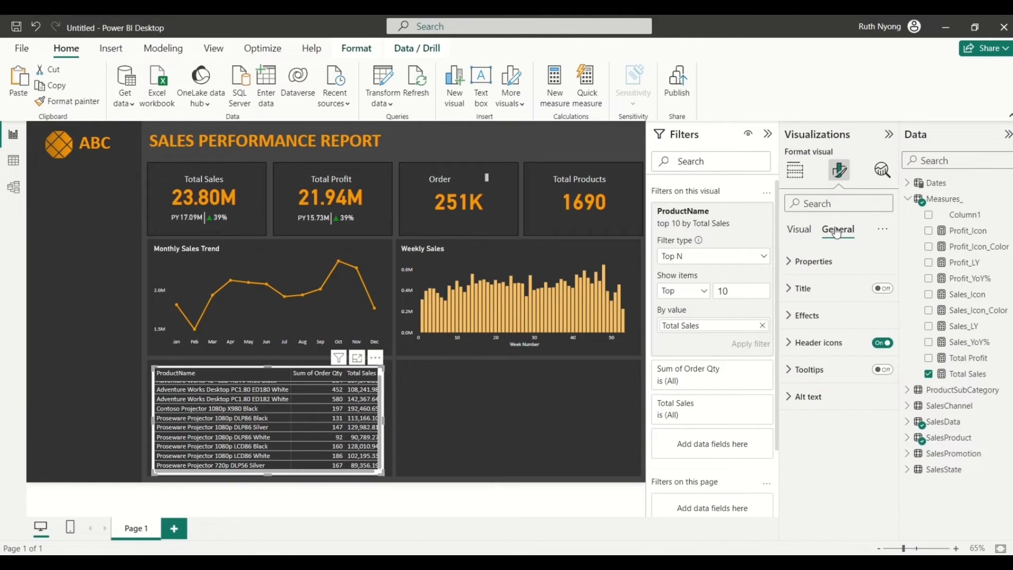
{"action": "left_click", "coordinate": [787, 323]}
{"action": "left_click", "coordinate": [874, 349]}
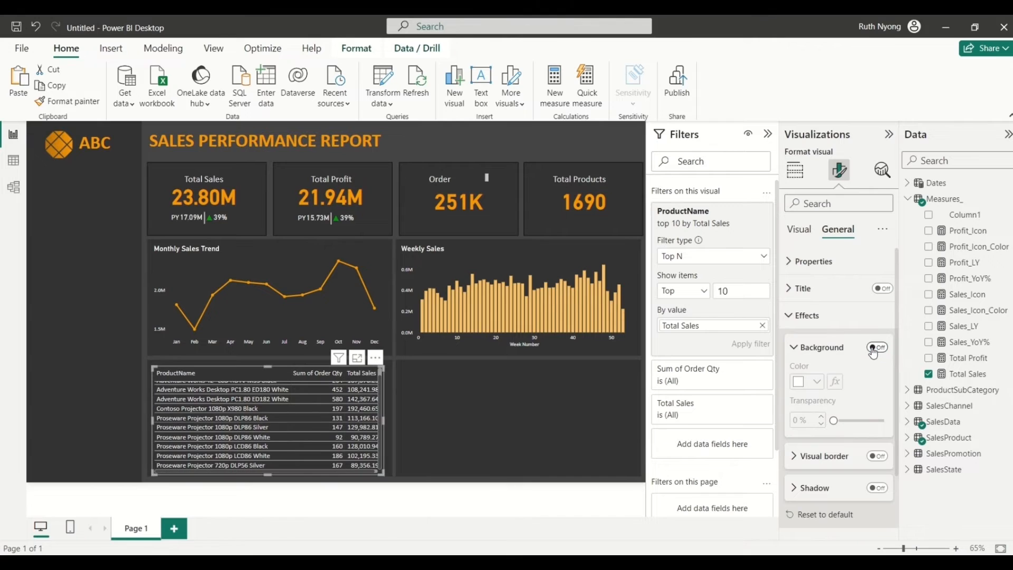
Step: Add the title "Top 10 Products" to the table and set its text color to white
{"action": "left_click", "coordinate": [791, 289]}
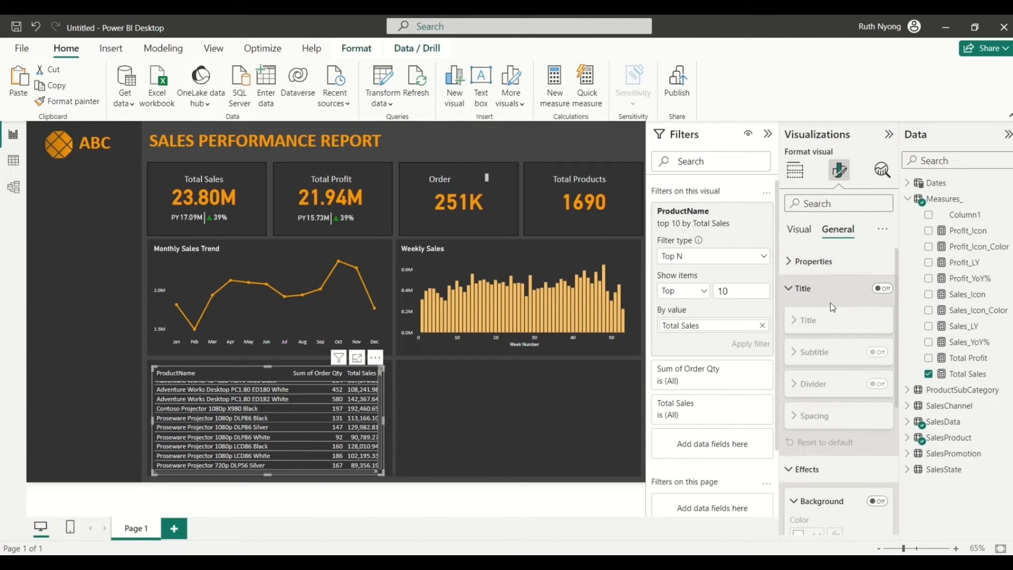
{"action": "left_click", "coordinate": [881, 288]}
{"action": "left_click", "coordinate": [794, 321]}
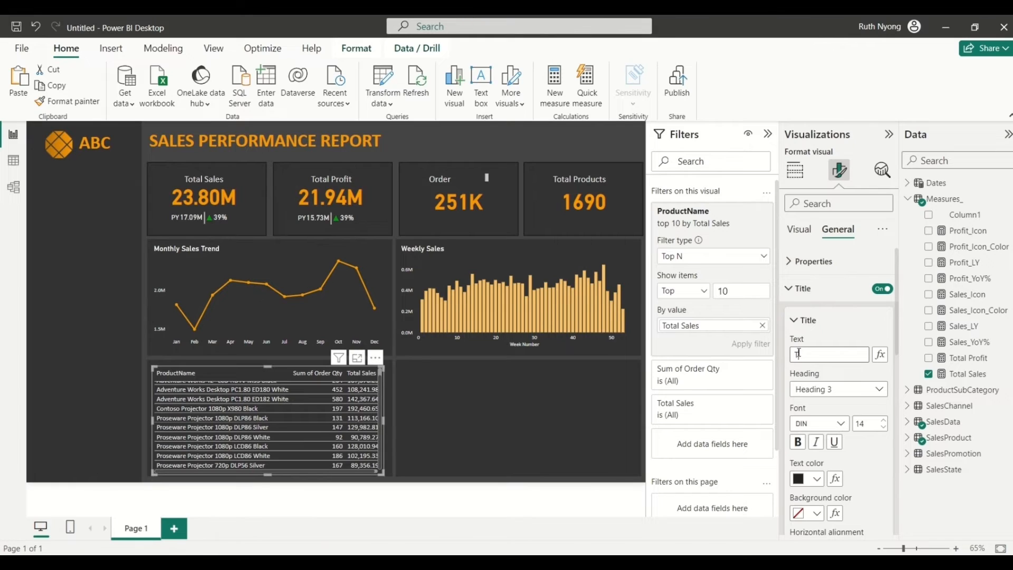
{"action": "left_click", "coordinate": [799, 353]}
{"action": "type", "text": "Top 10 Products"}
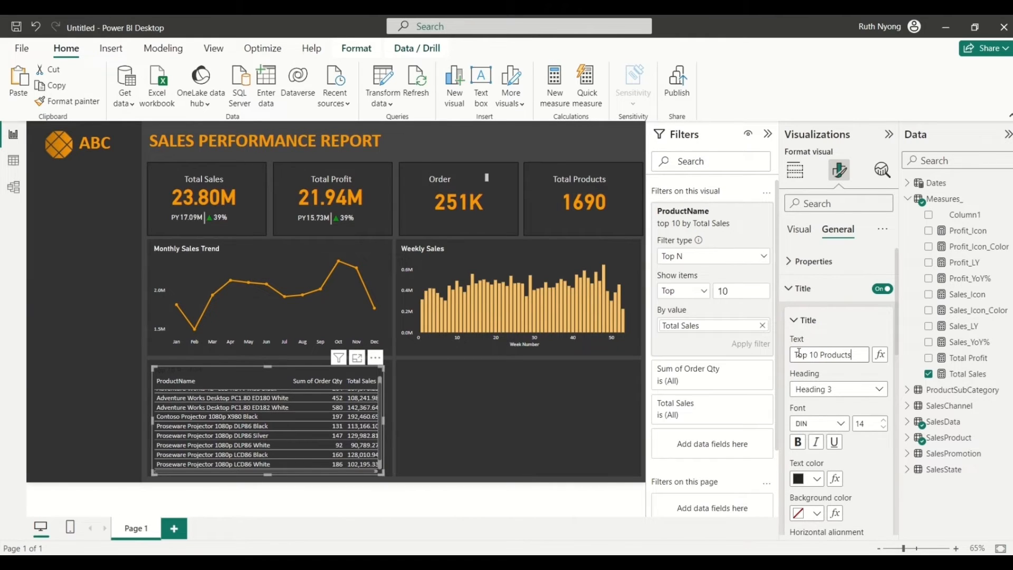
{"action": "left_click", "coordinate": [817, 480]}
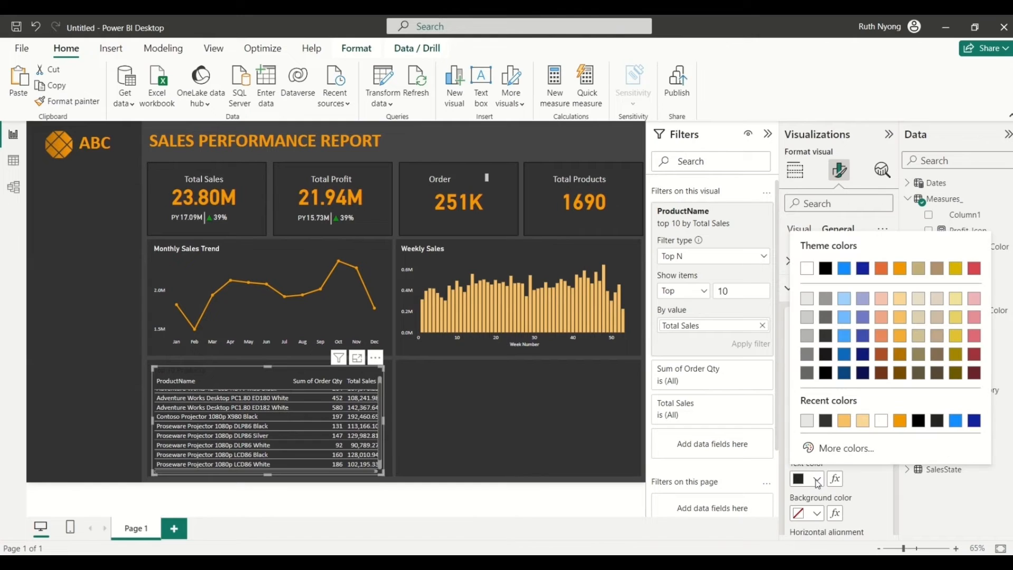
{"action": "left_click", "coordinate": [807, 269]}
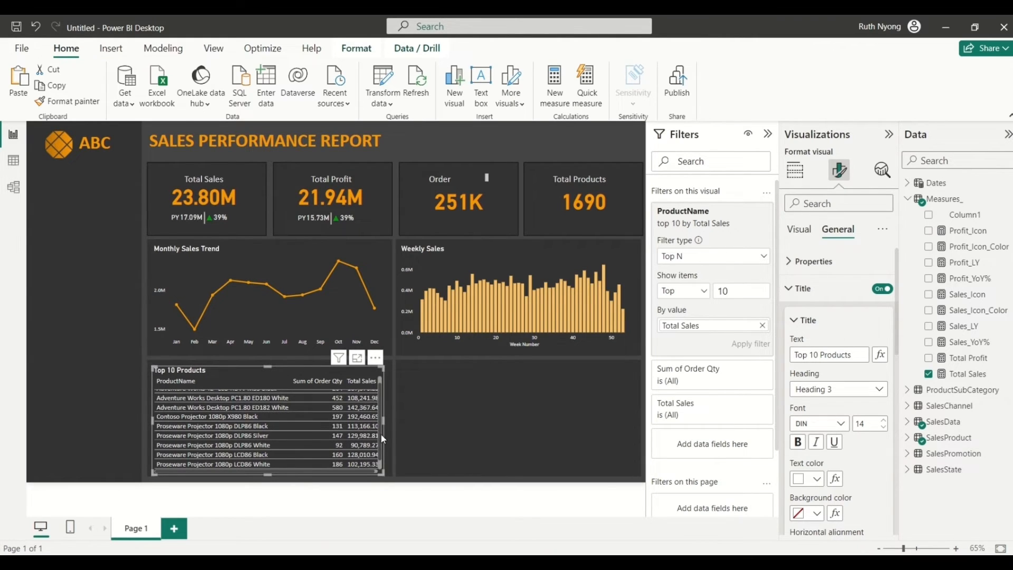
Step: Widen the table to span its panel and narrow the Sum of Order Qty column
{"action": "left_click_drag", "start_coordinate": [385, 421], "coordinate": [390, 427]}
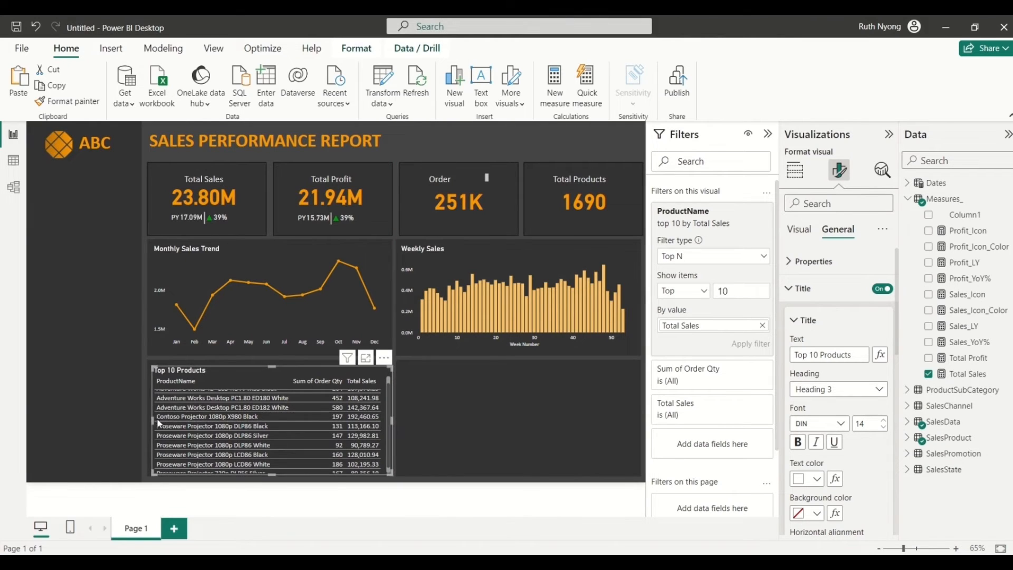
{"action": "left_click_drag", "start_coordinate": [149, 420], "coordinate": [147, 420]}
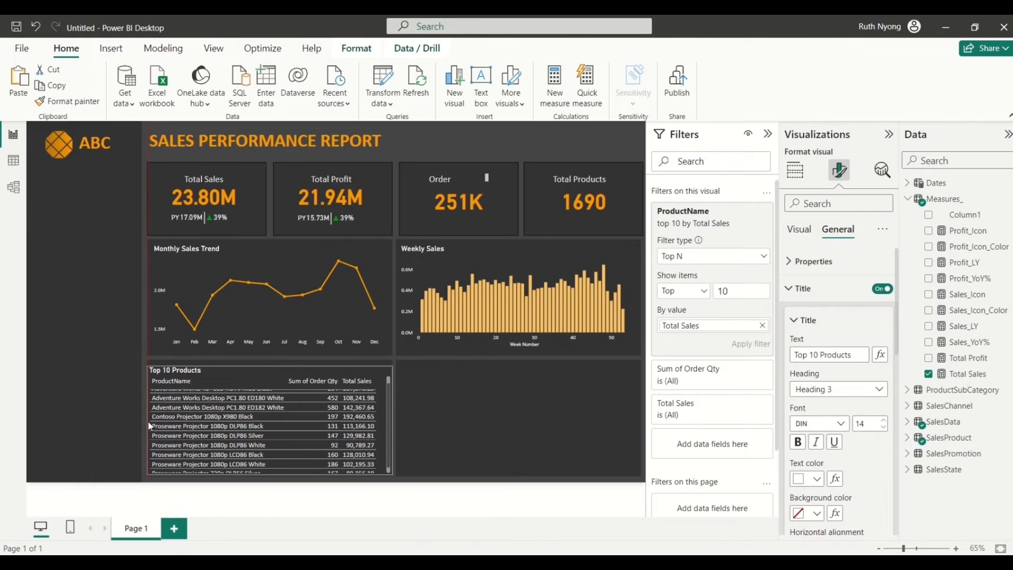
{"action": "left_click", "coordinate": [326, 378]}
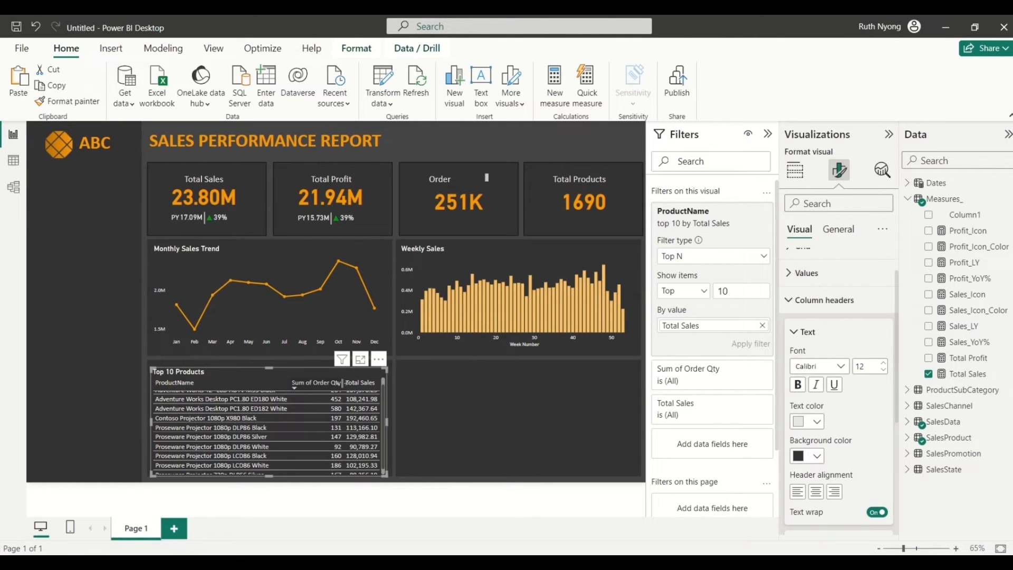
{"action": "left_click_drag", "start_coordinate": [343, 383], "coordinate": [330, 387]}
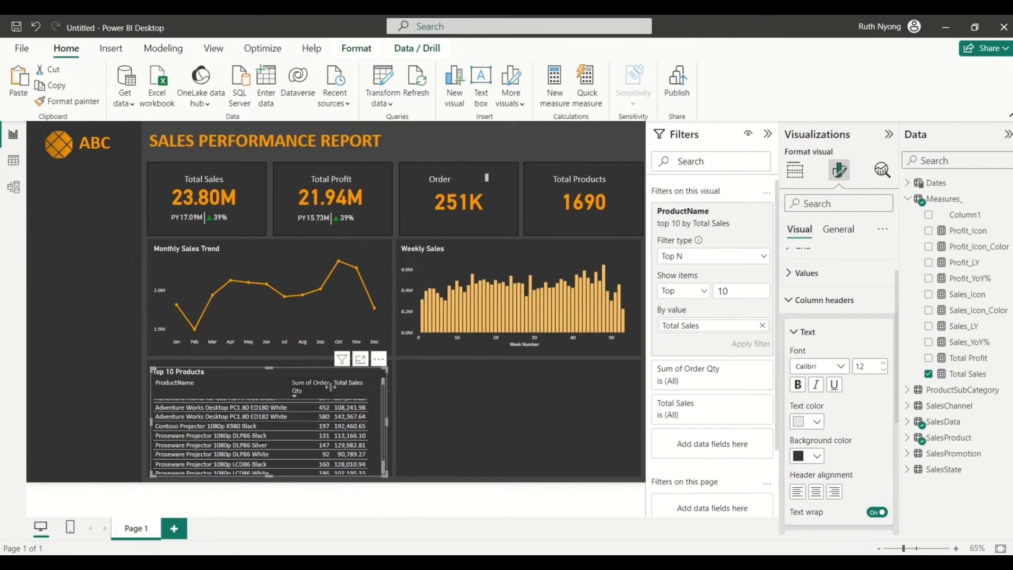
{"action": "left_click", "coordinate": [227, 388]}
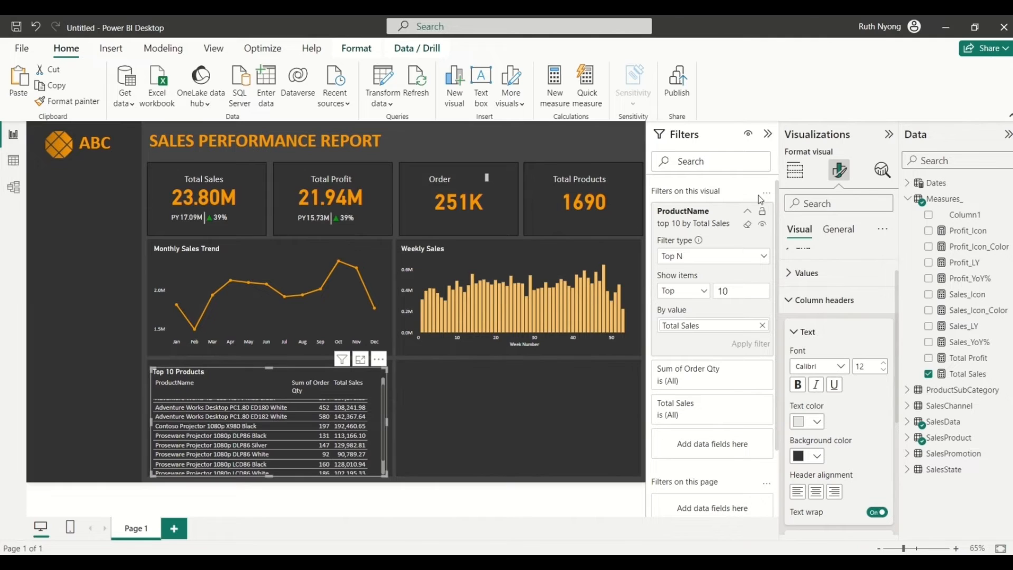
Step: Rename the table's Sum of Order Qty column to Order Qty for this visual
{"action": "left_click", "coordinate": [795, 171]}
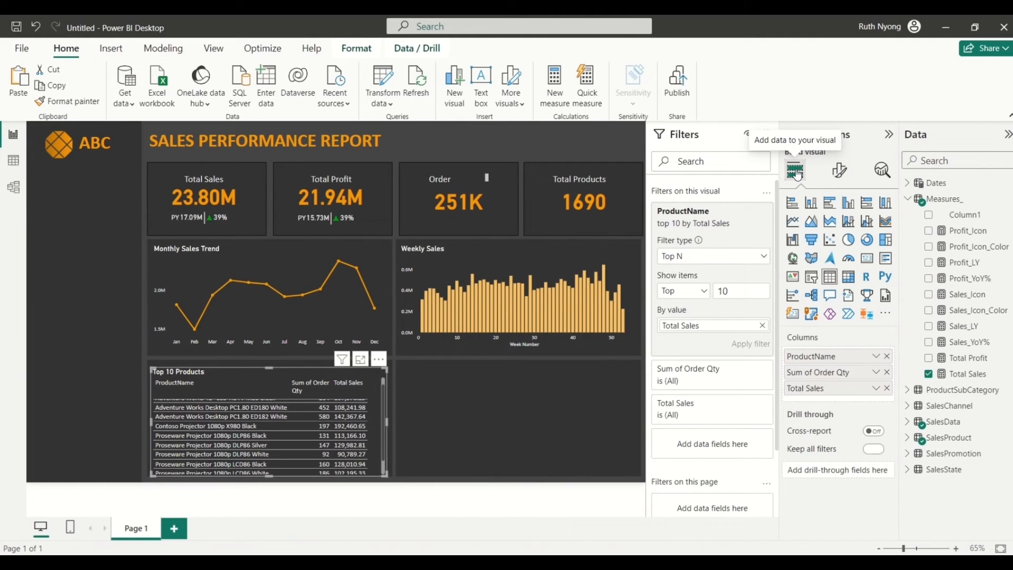
{"action": "double_click", "coordinate": [815, 372]}
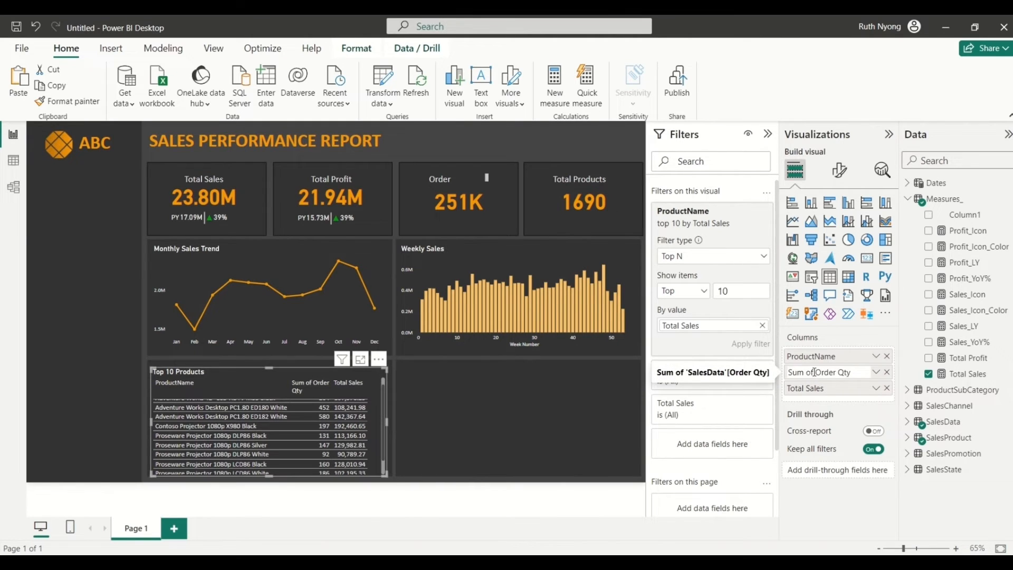
{"action": "key", "text": "BackSpace"}
{"action": "key", "text": "BackSpace"}
{"action": "key", "text": "BackSpace"}
{"action": "key", "text": "BackSpace"}
{"action": "key", "text": "BackSpace"}
{"action": "key", "text": "BackSpace"}
{"action": "key", "text": "Return"}
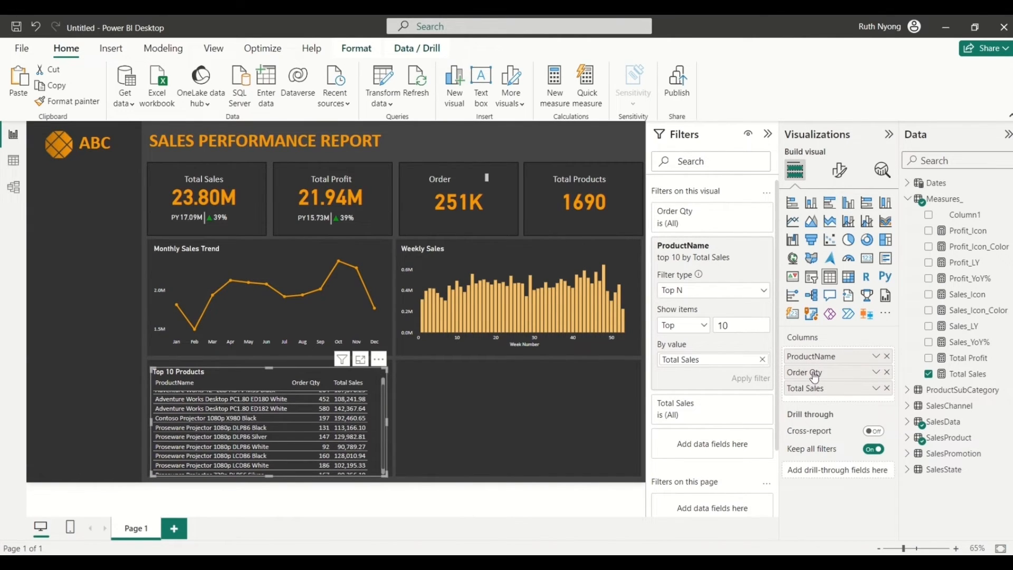
Step: Add data bars to the table's Total Sales column with a light orange positive bar and right-to-left direction
{"action": "left_click", "coordinate": [875, 389]}
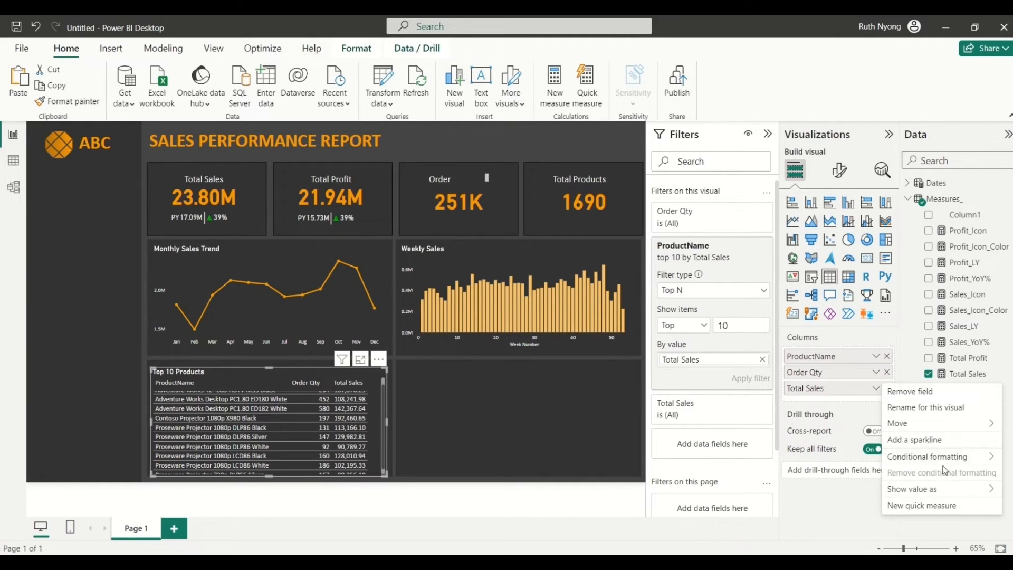
{"action": "mouse_move", "coordinate": [935, 463]}
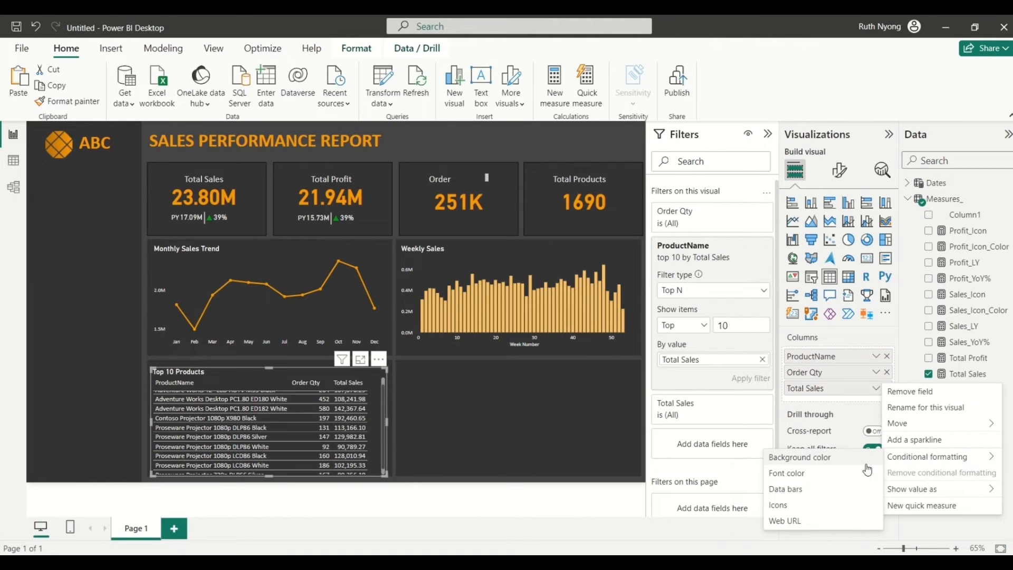
{"action": "left_click", "coordinate": [802, 493]}
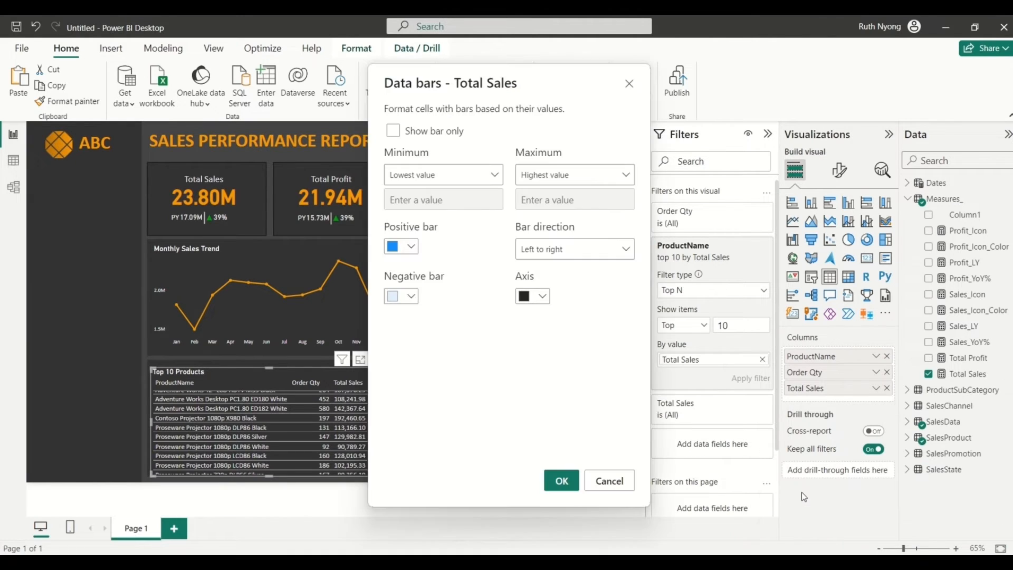
{"action": "left_click", "coordinate": [412, 247]}
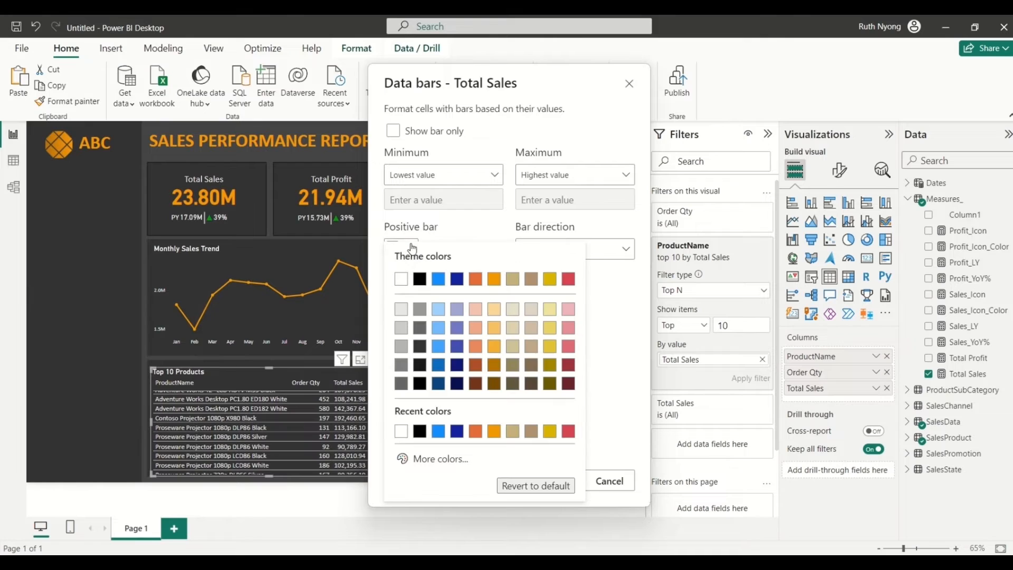
{"action": "left_click", "coordinate": [494, 311]}
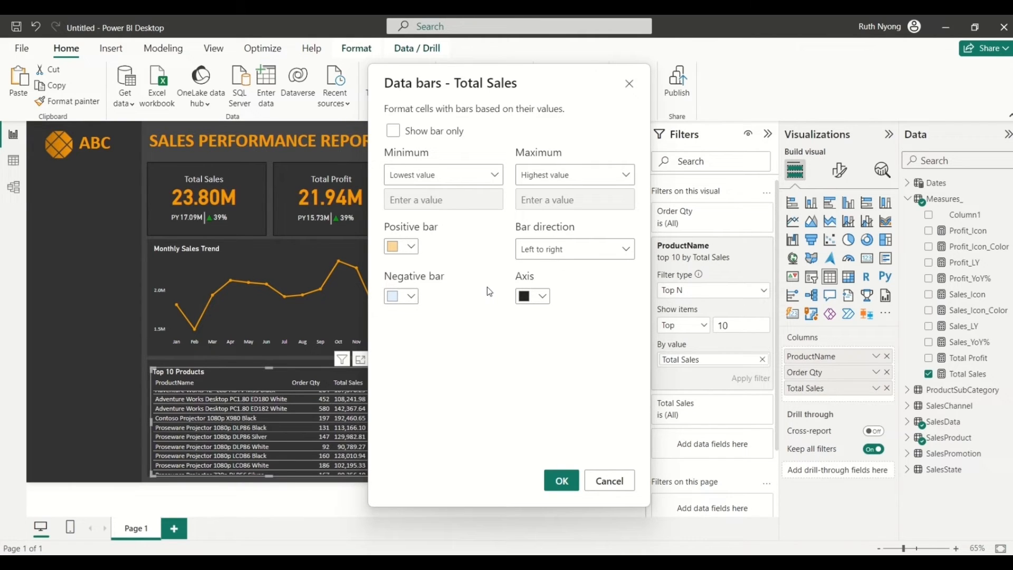
{"action": "left_click", "coordinate": [628, 253]}
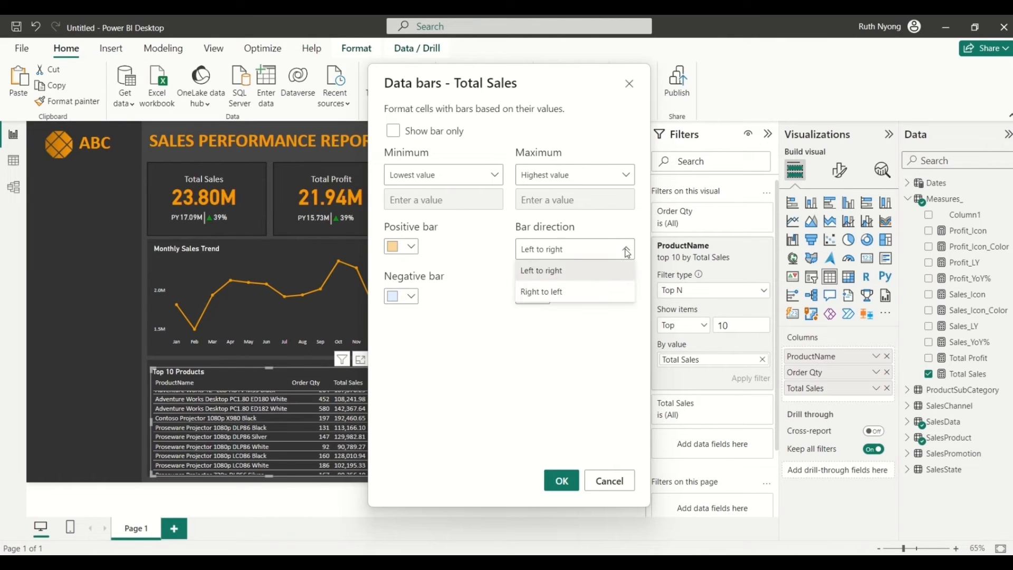
{"action": "left_click", "coordinate": [555, 292]}
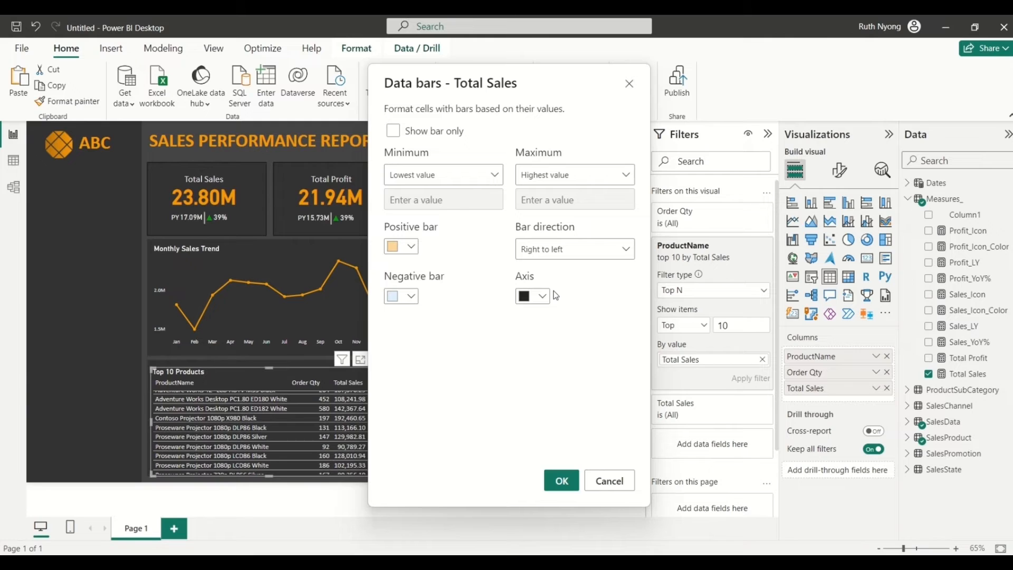
{"action": "left_click", "coordinate": [412, 246]}
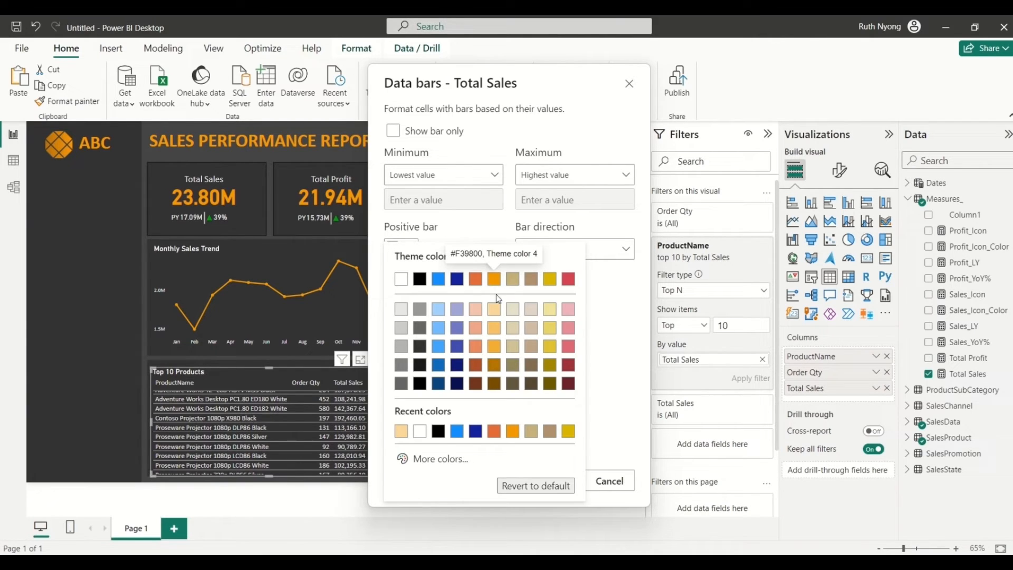
{"action": "left_click", "coordinate": [494, 328]}
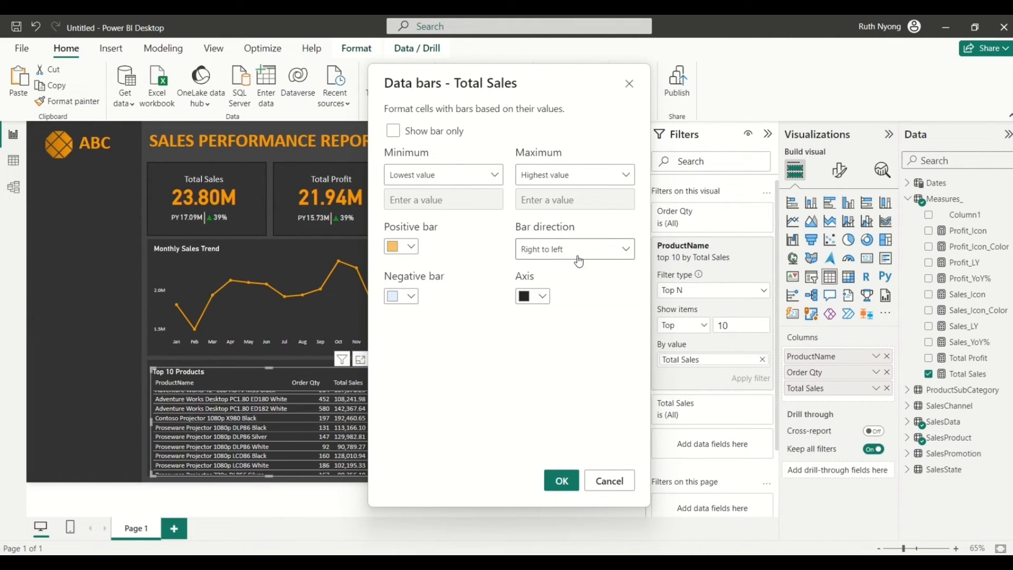
{"action": "left_click", "coordinate": [562, 481]}
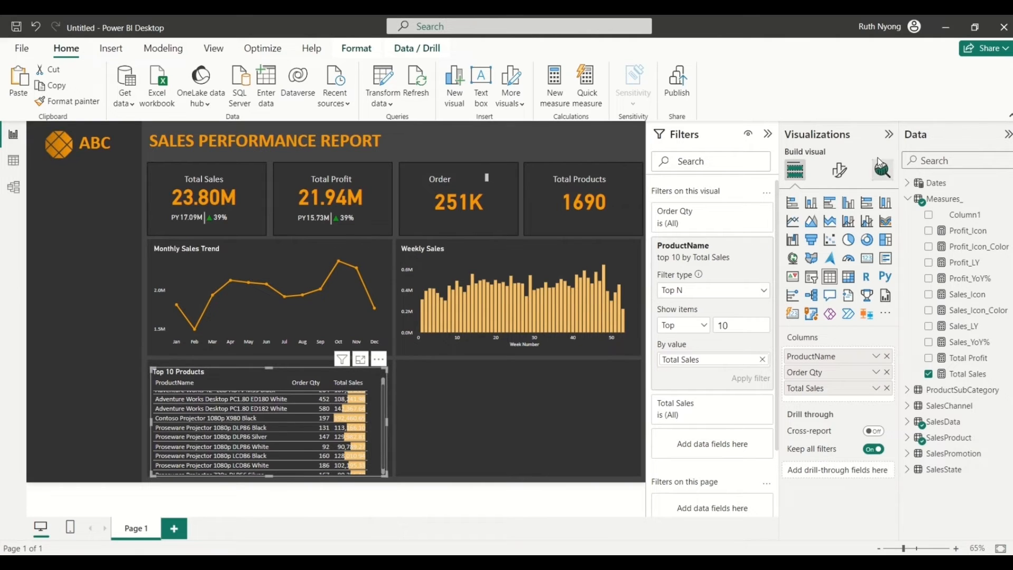
Step: Change the positive bar color of the Total Sales data bars to the theme orange #F39800
{"action": "left_click", "coordinate": [843, 173]}
{"action": "left_click", "coordinate": [796, 169]}
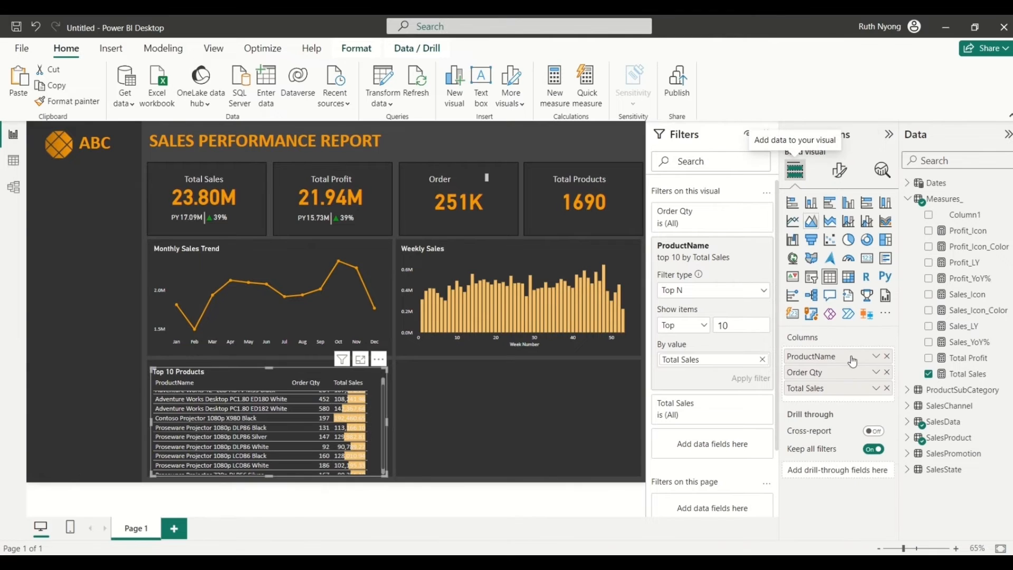
{"action": "left_click", "coordinate": [876, 388]}
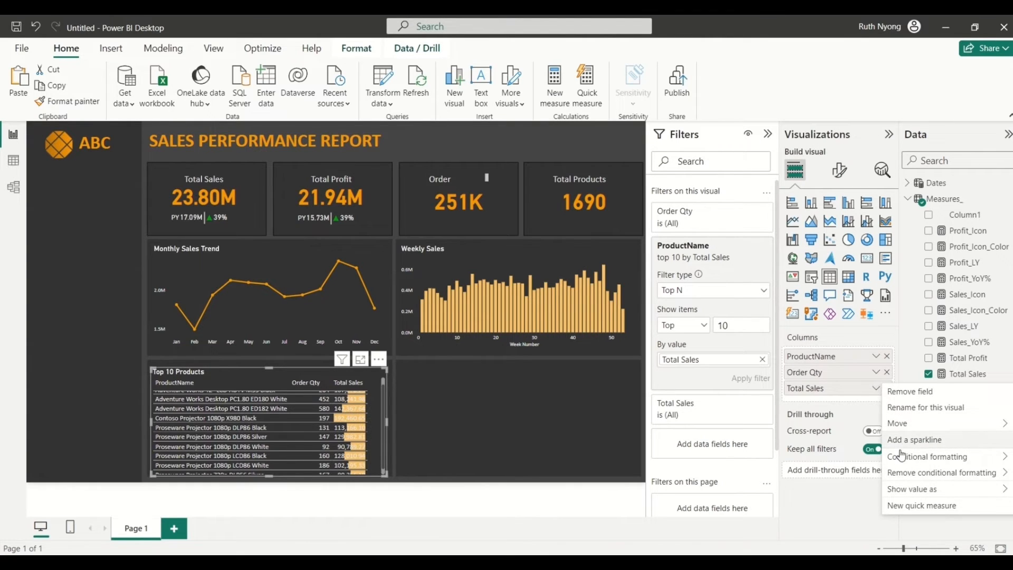
{"action": "mouse_move", "coordinate": [902, 456]}
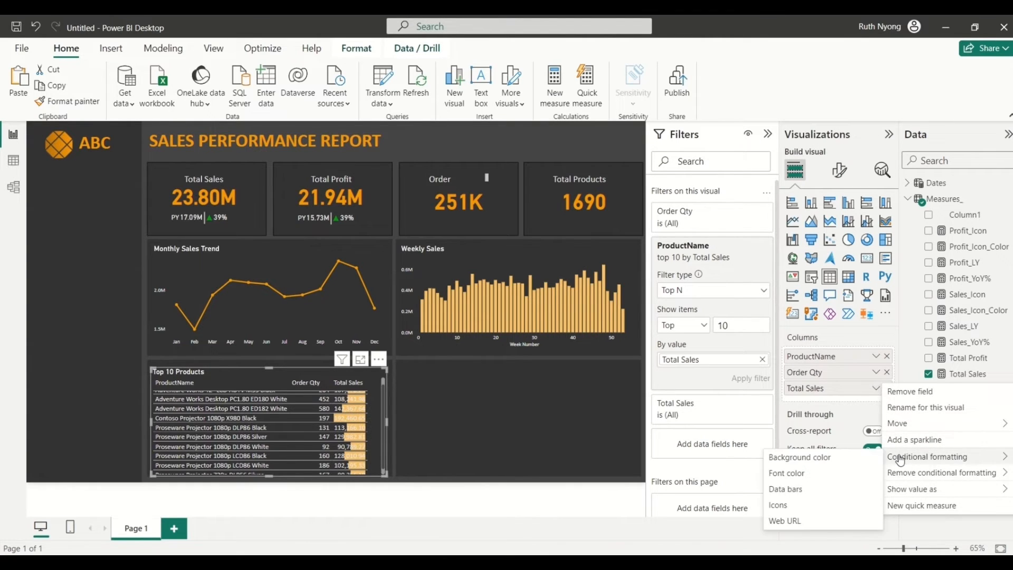
{"action": "left_click", "coordinate": [805, 490]}
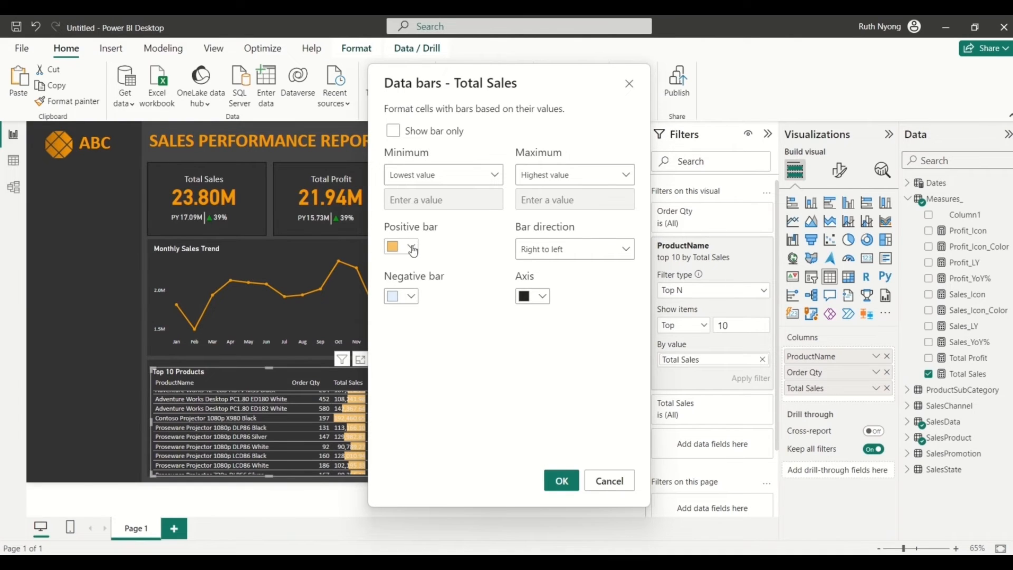
{"action": "left_click", "coordinate": [414, 251]}
{"action": "left_click", "coordinate": [492, 274]}
{"action": "left_click", "coordinate": [560, 481]}
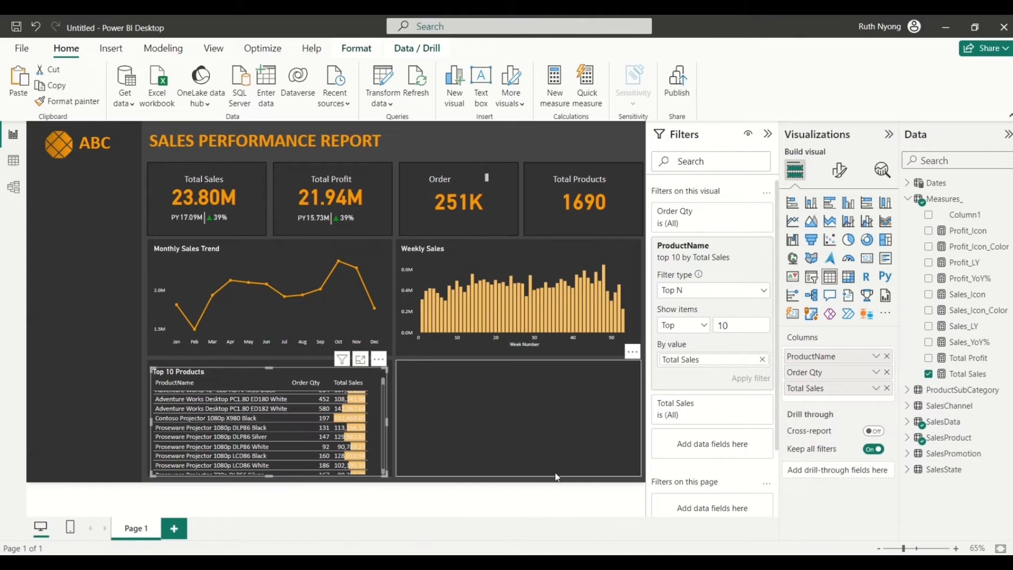
Step: Sort the Top 10 Products table by Total Sales
{"action": "left_click", "coordinate": [379, 363]}
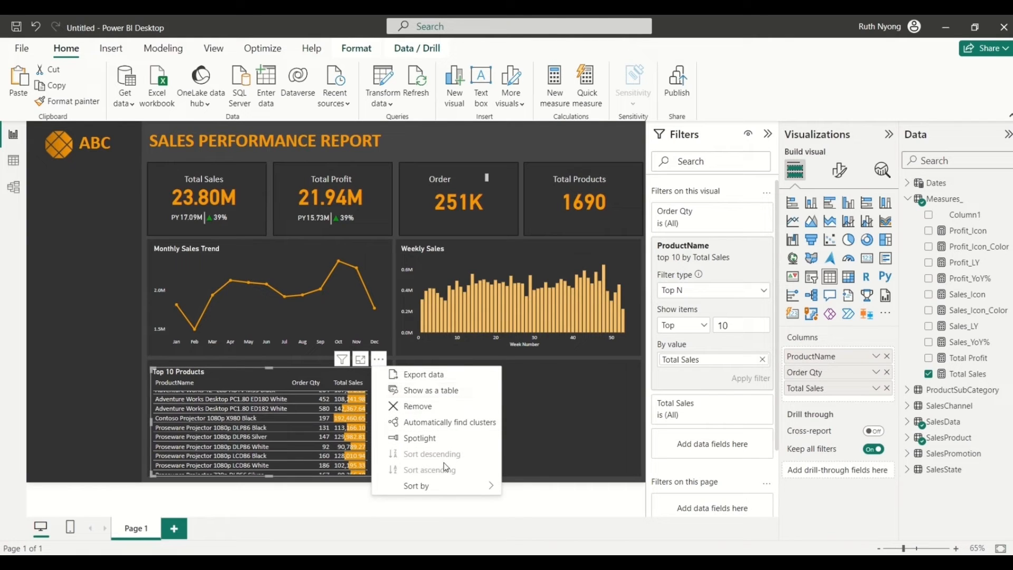
{"action": "mouse_move", "coordinate": [451, 484]}
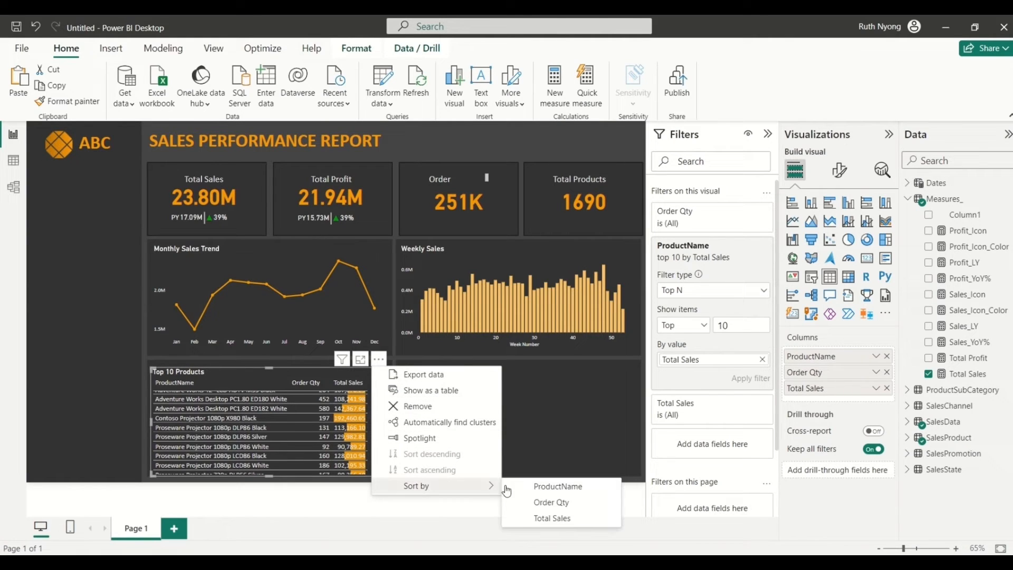
{"action": "left_click", "coordinate": [522, 517]}
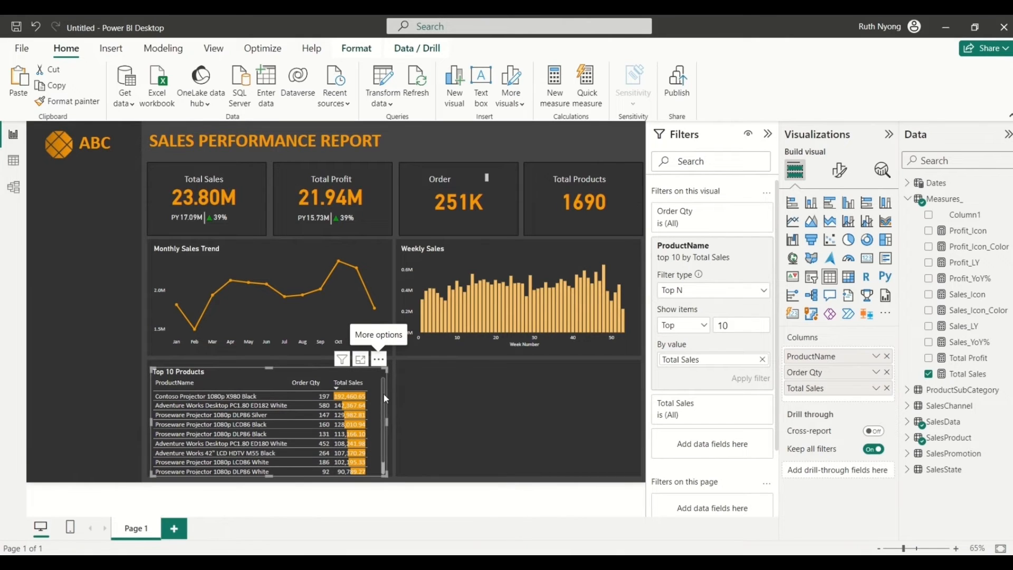
{"action": "left_click_drag", "start_coordinate": [385, 394], "coordinate": [387, 370]}
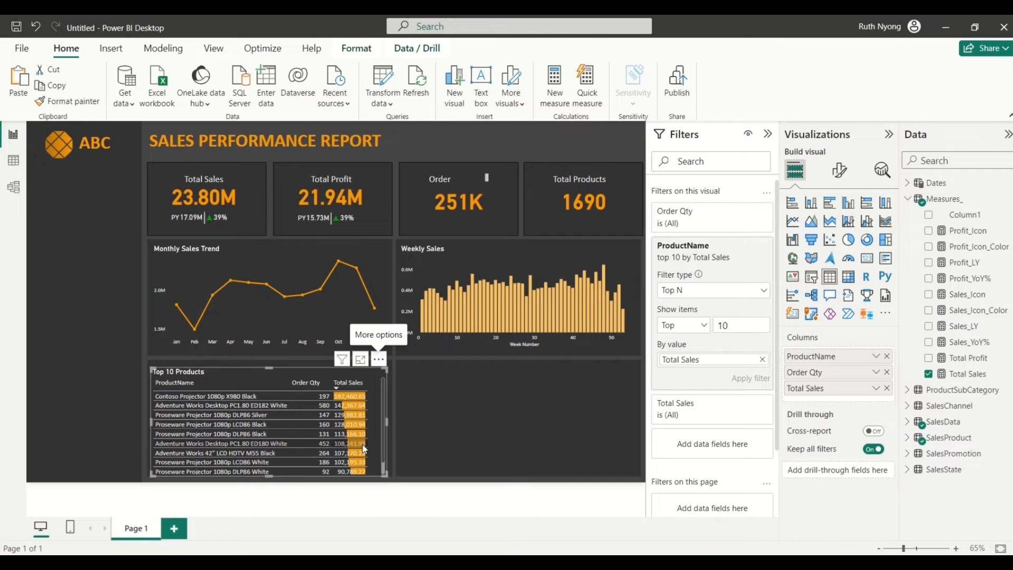
Step: Insert a clustered bar chart in the empty panel beside the product table and align its upper edge with the panel
{"action": "left_click", "coordinate": [431, 143]}
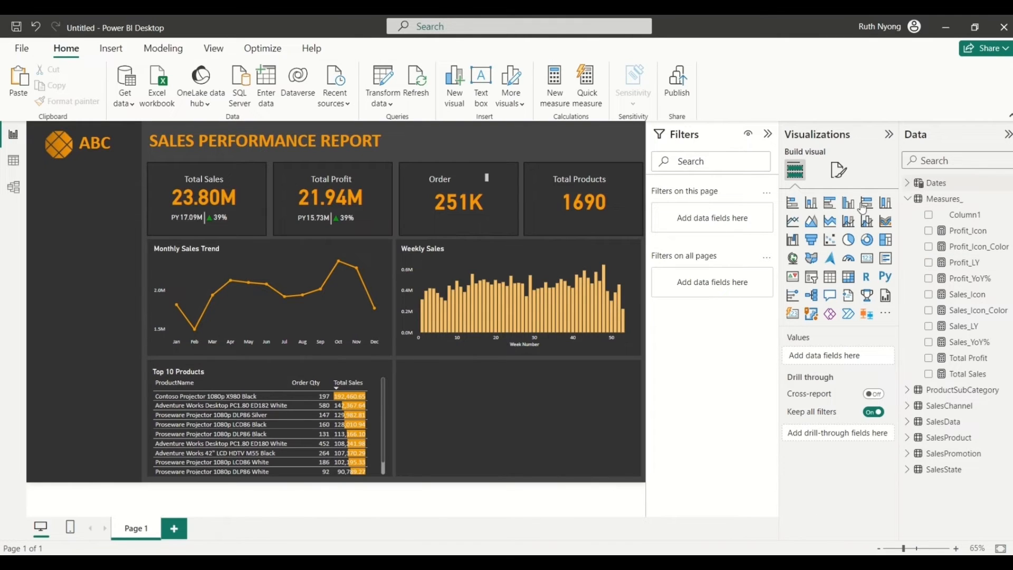
{"action": "left_click", "coordinate": [829, 203]}
{"action": "left_click_drag", "start_coordinate": [109, 255], "coordinate": [439, 441]}
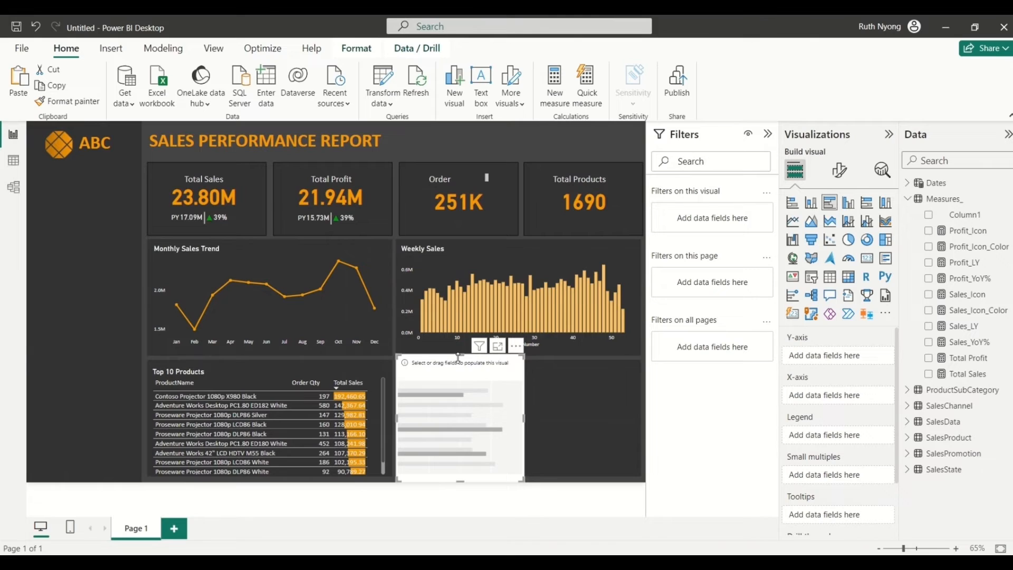
{"action": "left_click_drag", "start_coordinate": [458, 357], "coordinate": [461, 370]}
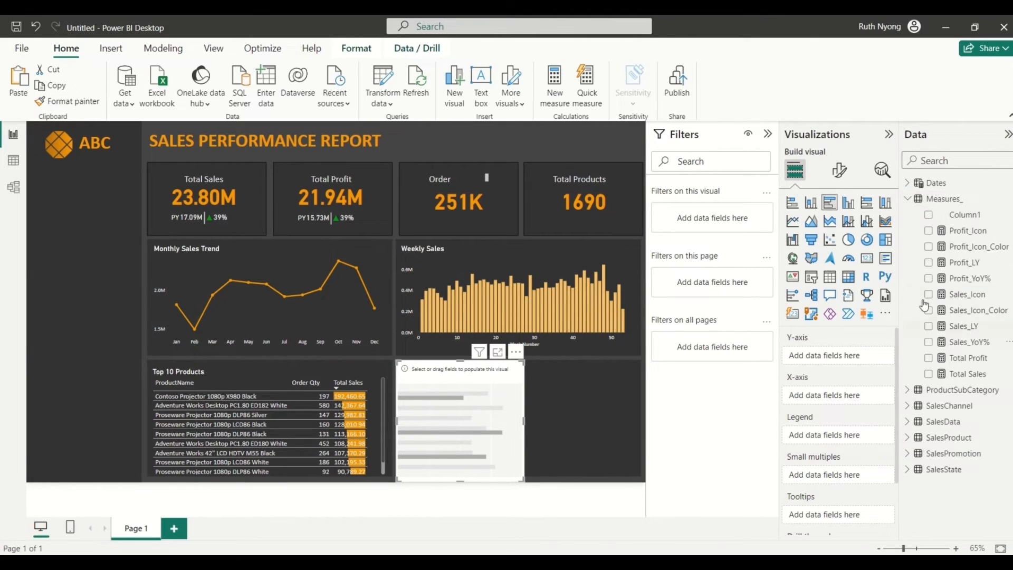
Step: Plot Total Sales by BrandName in the new bar chart and align its lower edge with the panel
{"action": "left_click", "coordinate": [929, 375]}
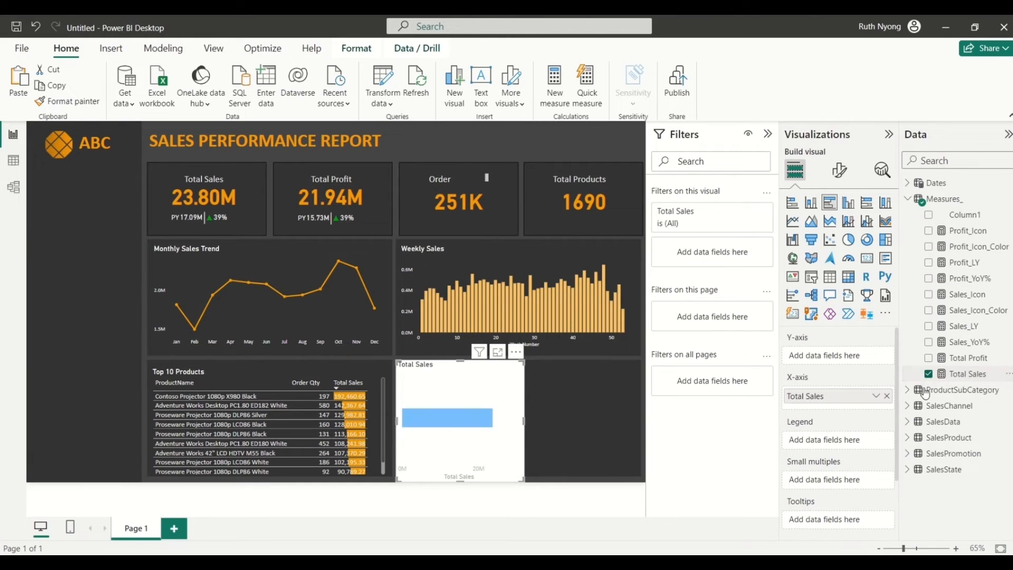
{"action": "left_click", "coordinate": [908, 439]}
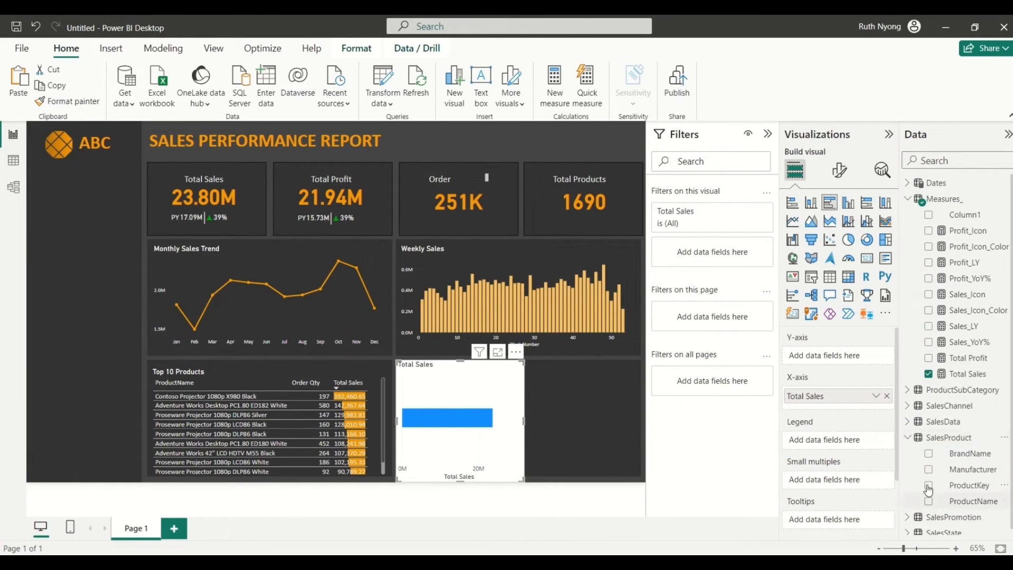
{"action": "left_click", "coordinate": [929, 453]}
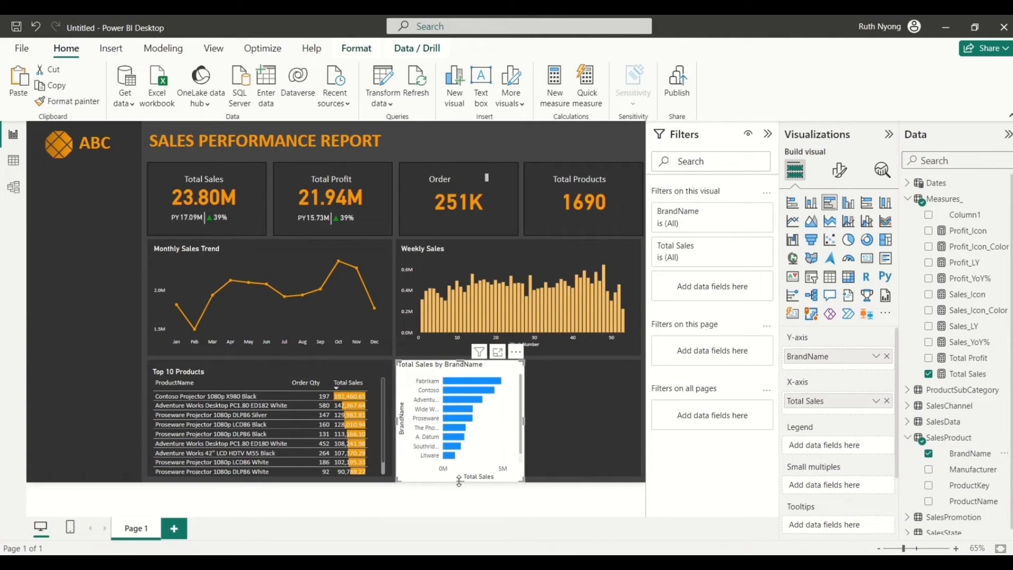
{"action": "left_click_drag", "start_coordinate": [461, 481], "coordinate": [461, 479]}
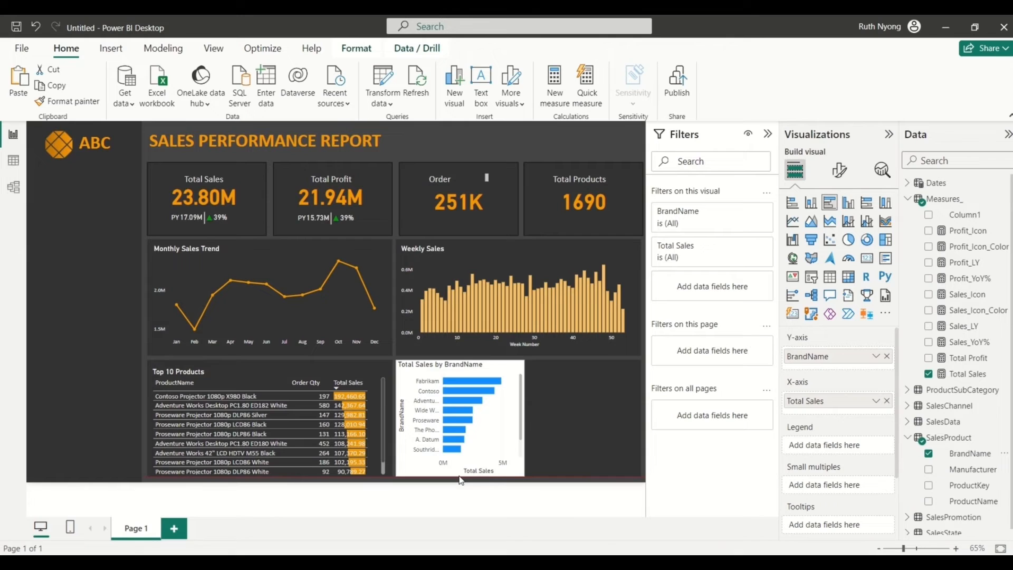
Step: Turn off the brand chart's Y-axis title and set the Y-axis labels to light gray at font size 11
{"action": "left_click", "coordinate": [837, 173]}
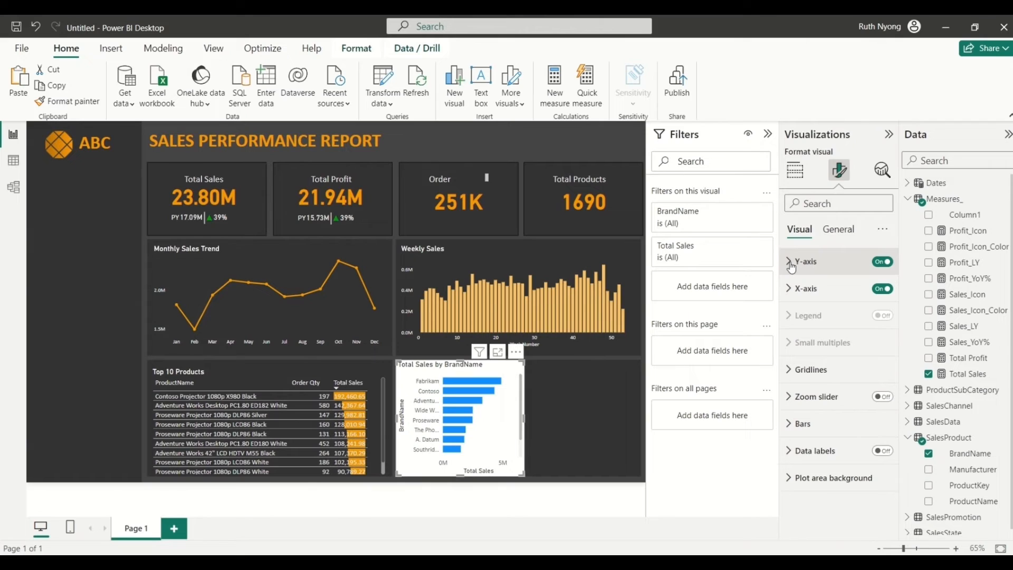
{"action": "left_click", "coordinate": [791, 267]}
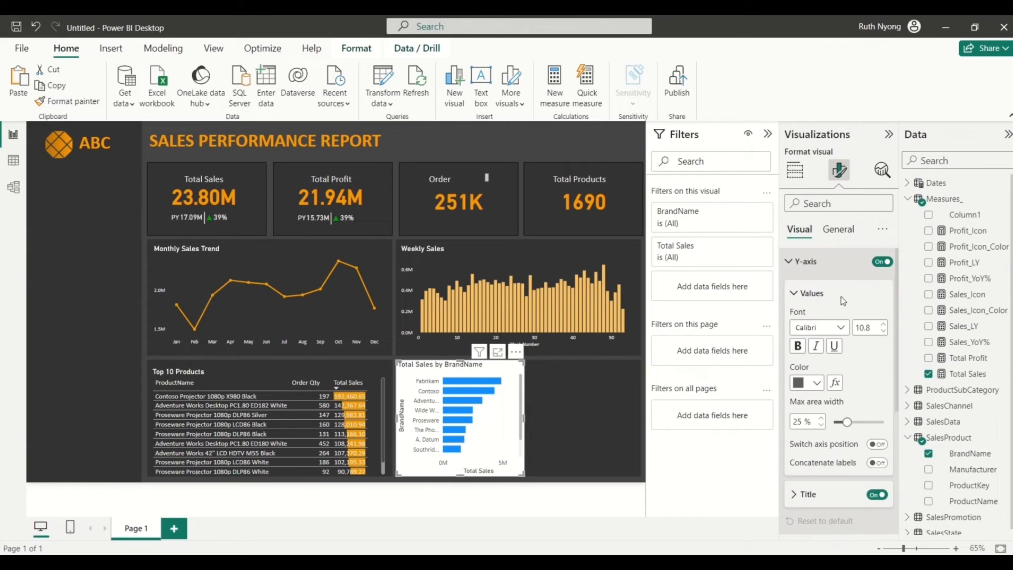
{"action": "left_click", "coordinate": [876, 495]}
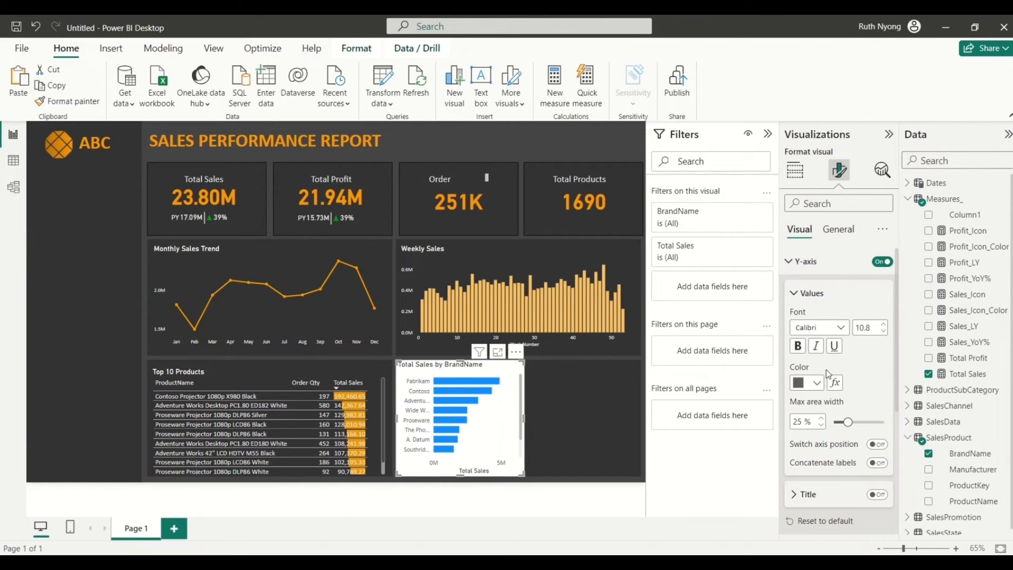
{"action": "left_click", "coordinate": [816, 383]}
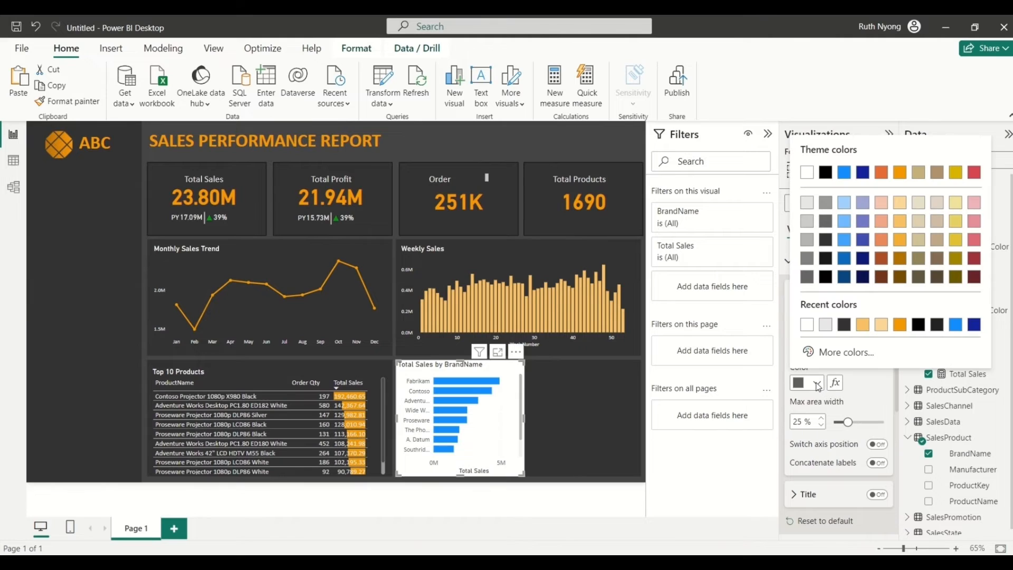
{"action": "left_click", "coordinate": [825, 326]}
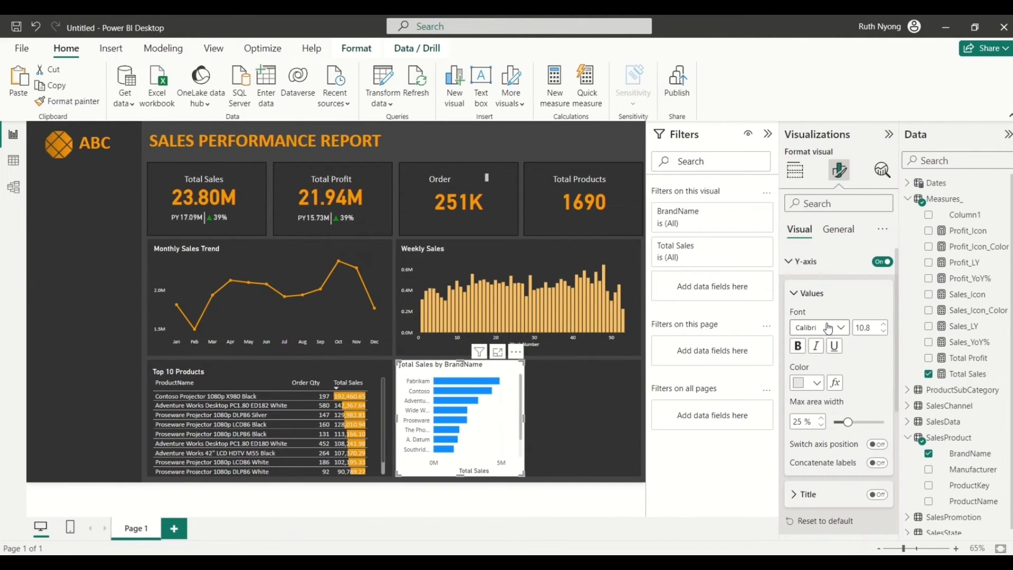
{"action": "double_click", "coordinate": [868, 330]}
{"action": "type", "text": "11"}
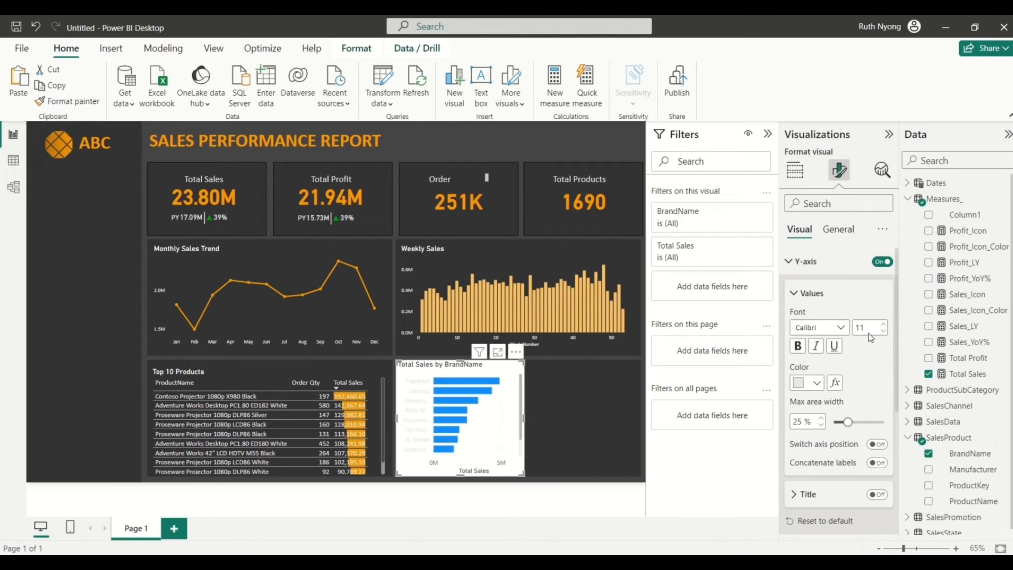
{"action": "left_click", "coordinate": [800, 297]}
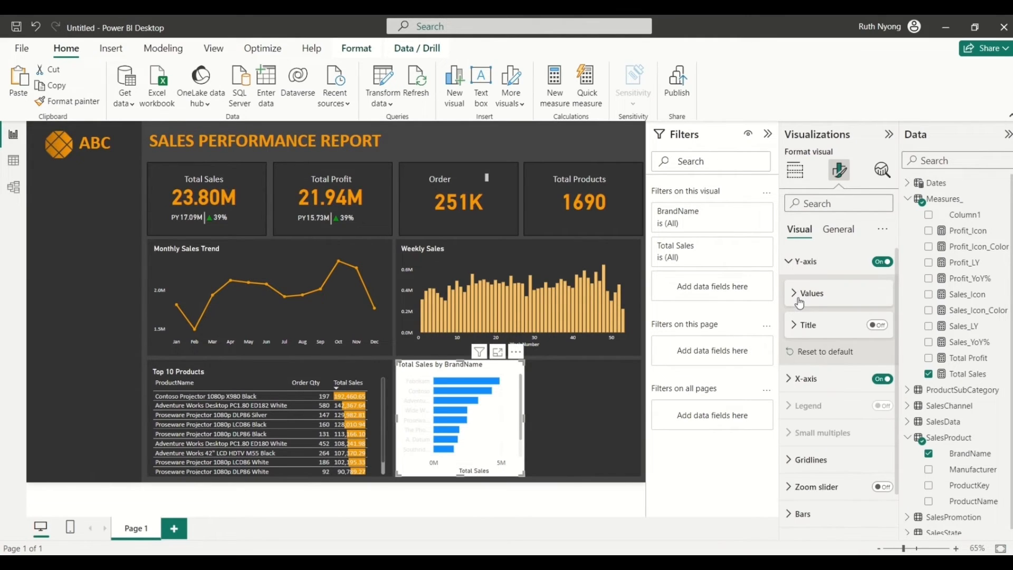
{"action": "left_click", "coordinate": [792, 264]}
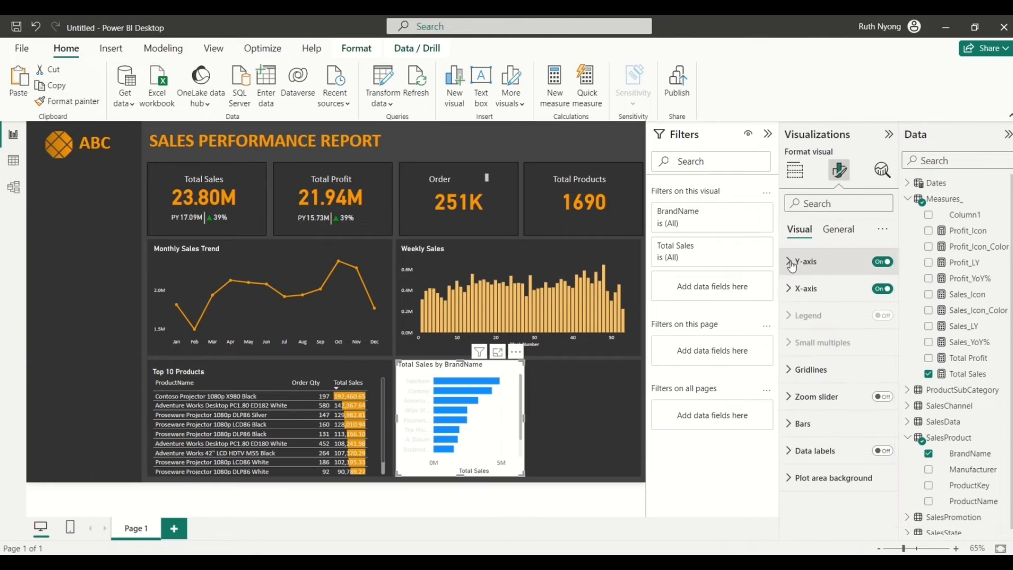
Step: Turn off the brand chart's X-axis title and set the X-axis value labels to light gray
{"action": "left_click", "coordinate": [790, 289]}
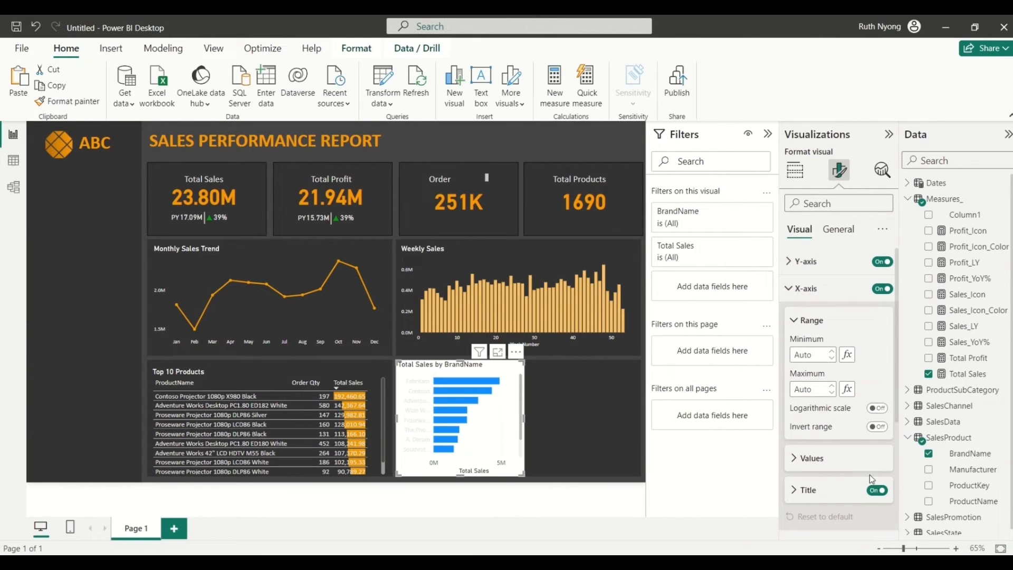
{"action": "left_click", "coordinate": [877, 490]}
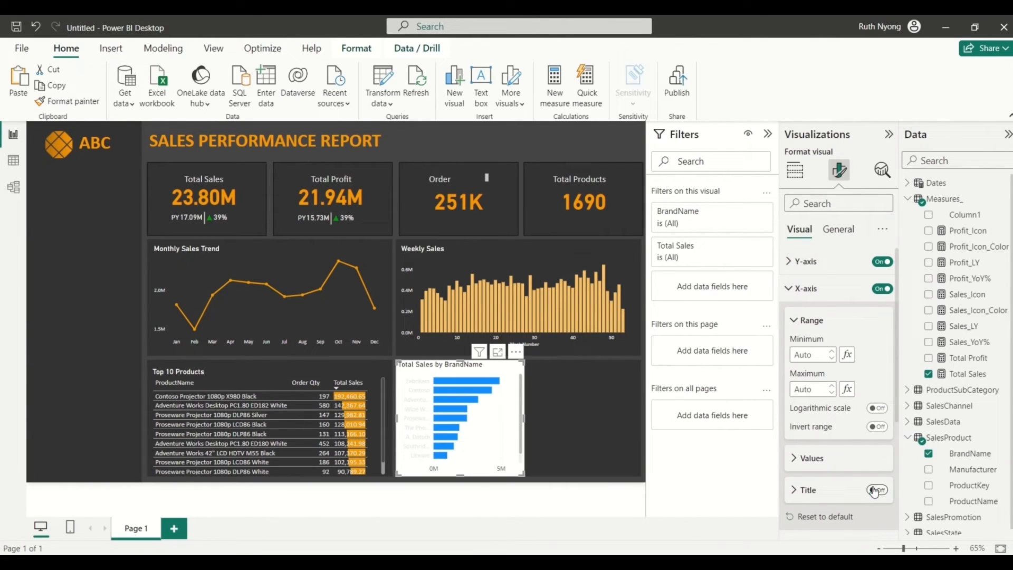
{"action": "left_click", "coordinate": [798, 461]}
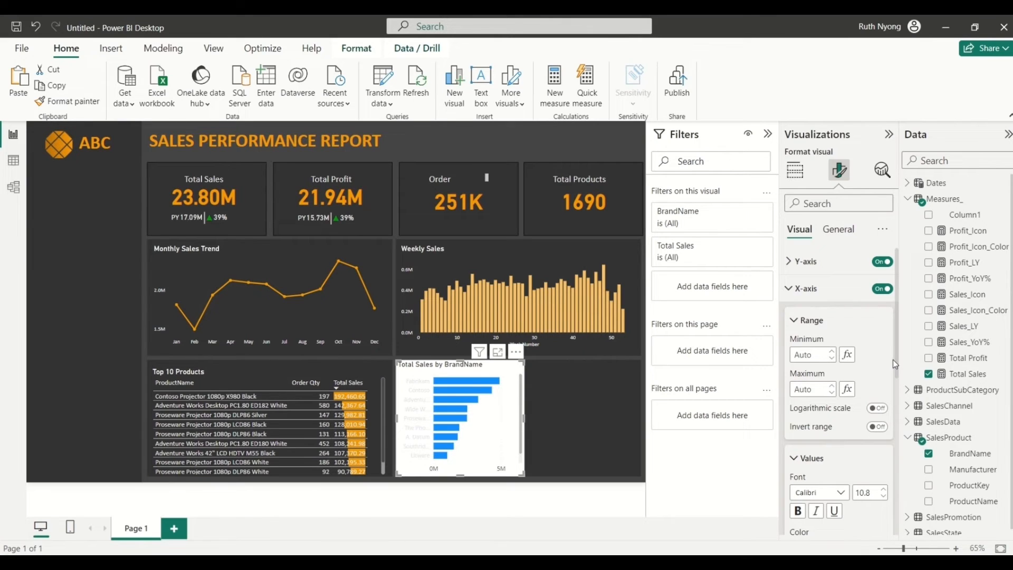
{"action": "scroll", "coordinate": [845, 380], "scroll_direction": "down", "scroll_amount": 5}
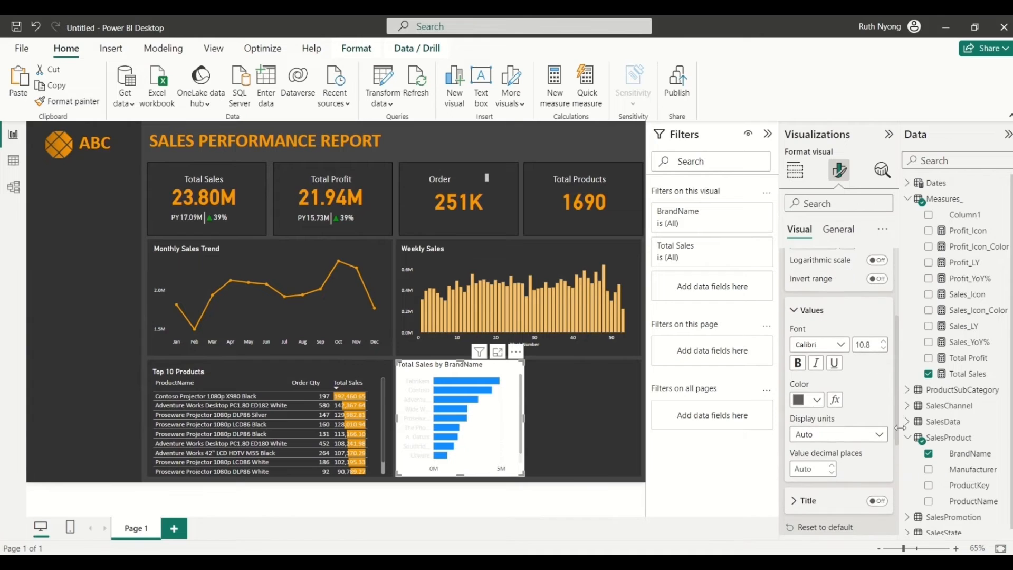
{"action": "left_click", "coordinate": [812, 403]}
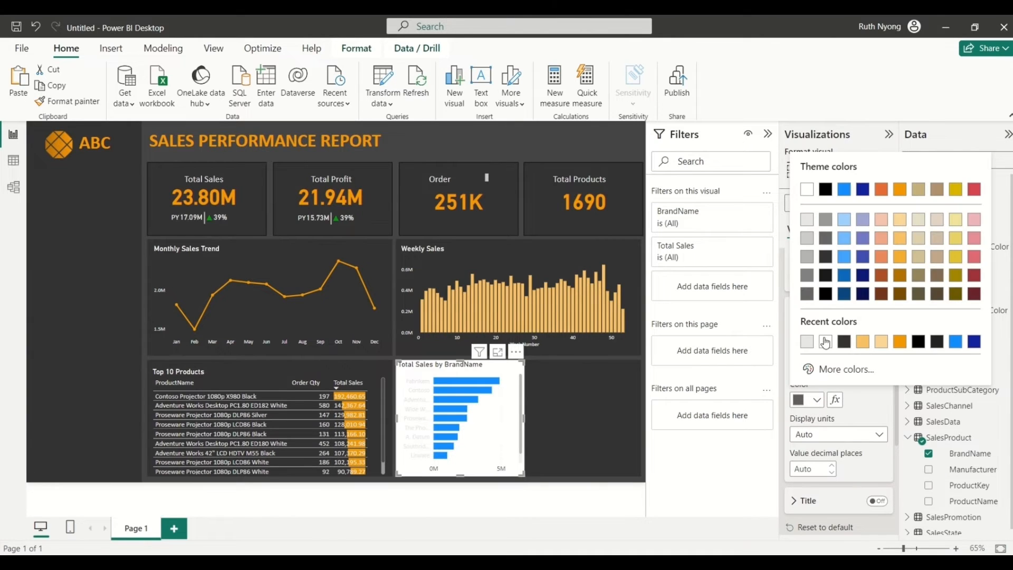
{"action": "left_click", "coordinate": [813, 342]}
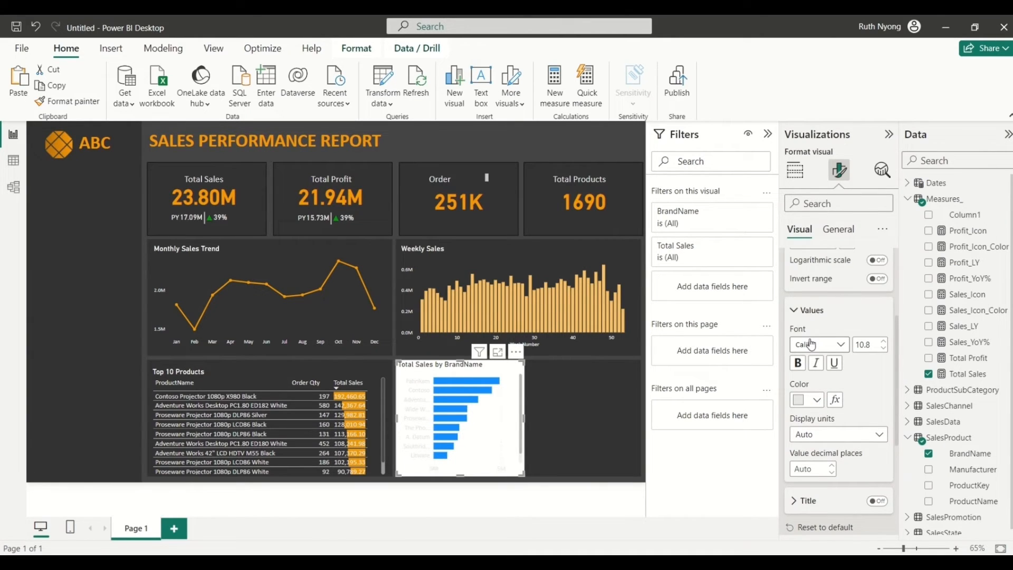
{"action": "left_click", "coordinate": [802, 309]}
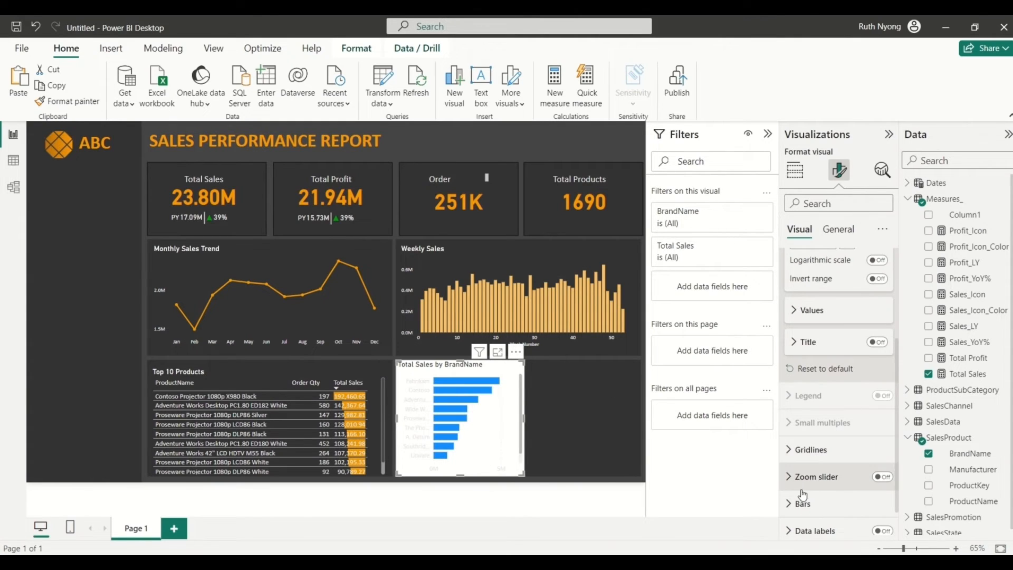
Step: Open the bar color settings of the brand chart
{"action": "left_click", "coordinate": [791, 506]}
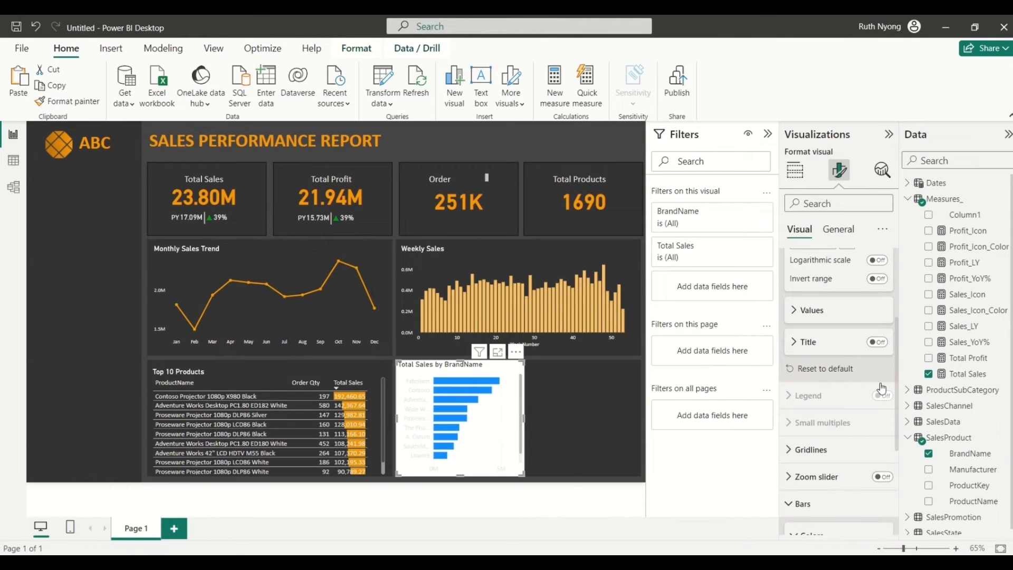
{"action": "scroll", "coordinate": [896, 382], "scroll_direction": "down", "scroll_amount": 5}
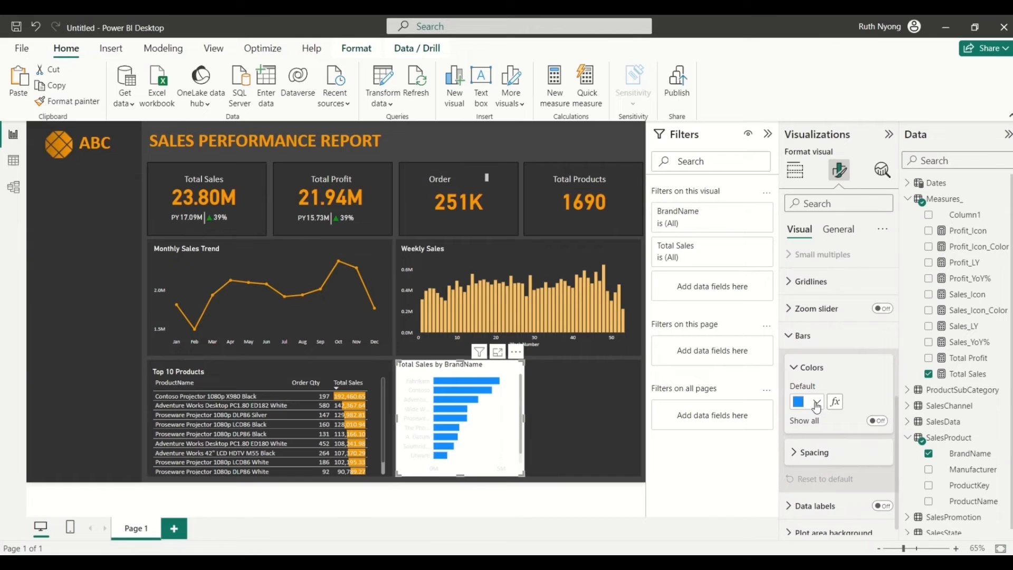
Step: Start conditional formatting for the brand chart's bars as a gradient on Total Sales, with the lightest orange for the lowest value
{"action": "left_click", "coordinate": [816, 403]}
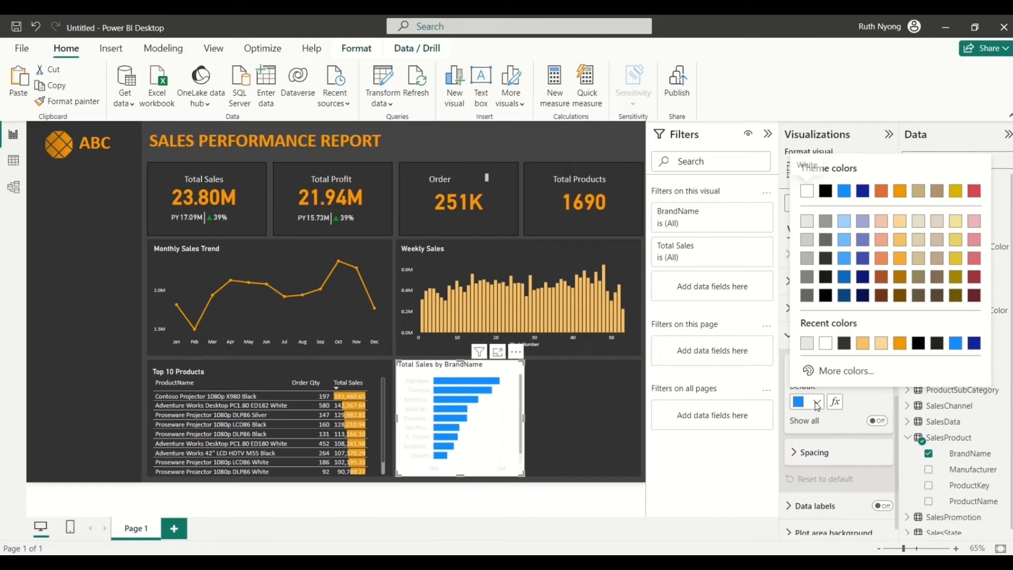
{"action": "left_click", "coordinate": [861, 396]}
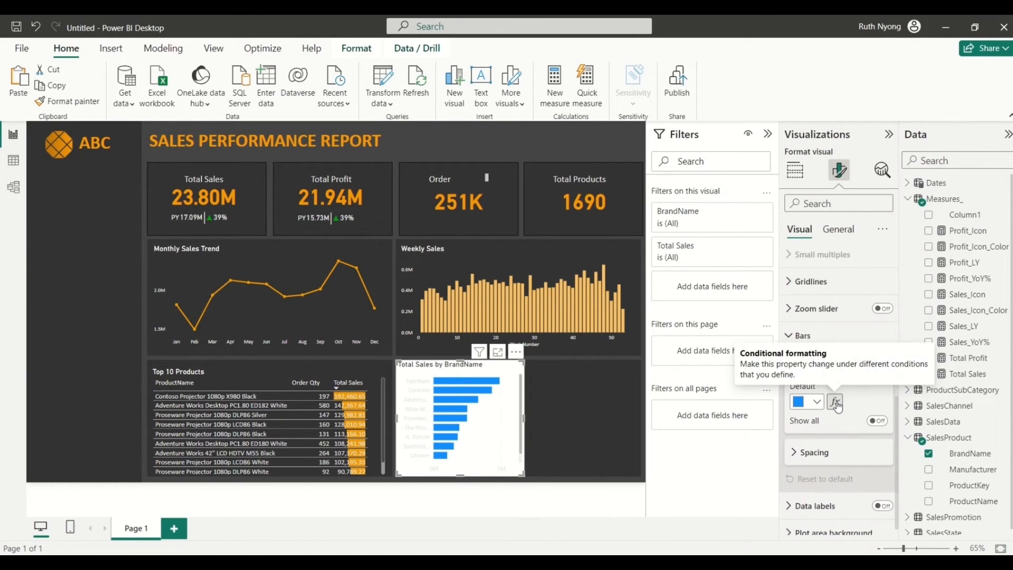
{"action": "left_click", "coordinate": [836, 403]}
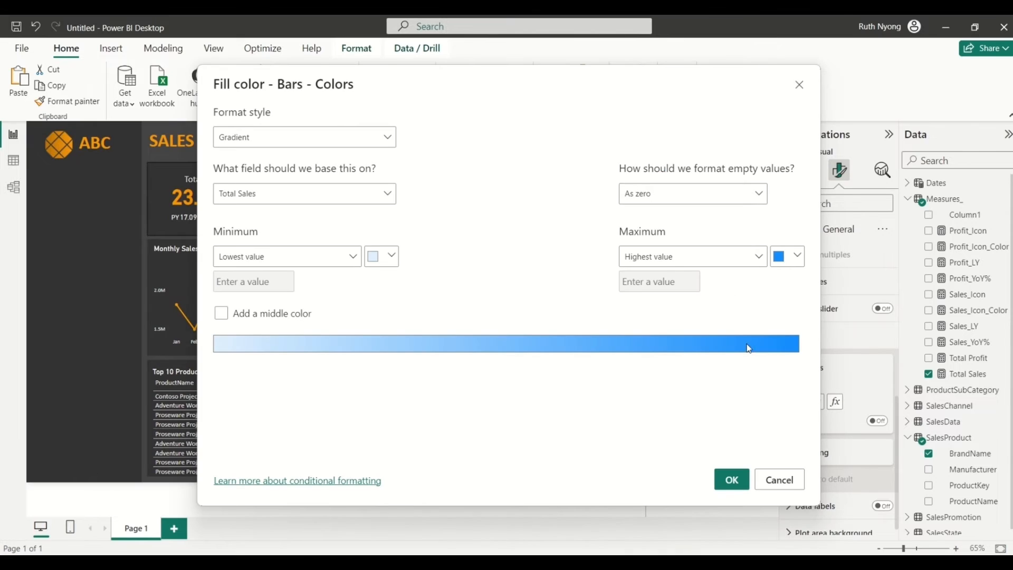
{"action": "left_click", "coordinate": [388, 258]}
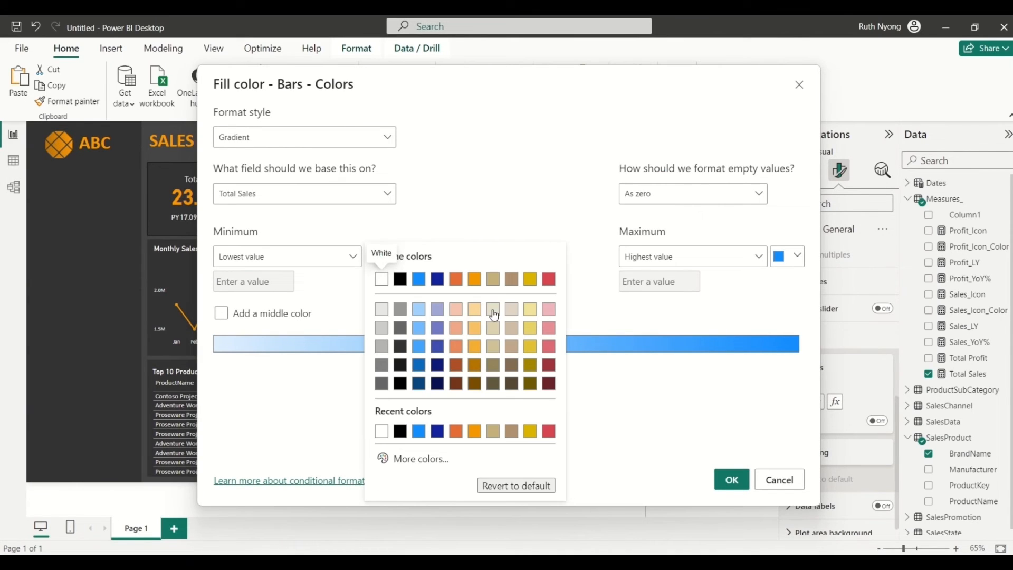
{"action": "left_click", "coordinate": [474, 310]}
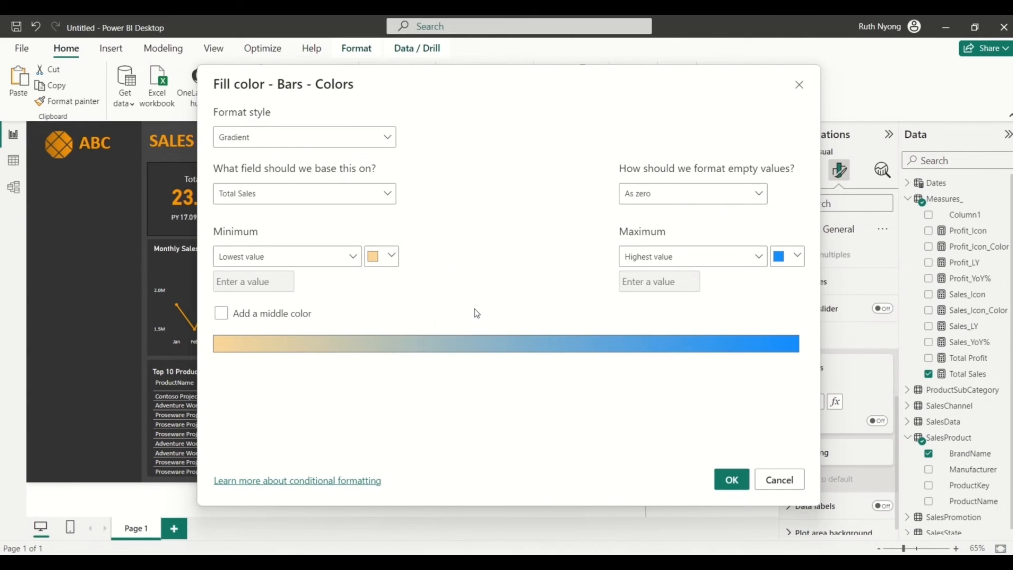
Step: Add a medium light orange middle color, set the highest value's color to full orange, and apply the gradient to the bars
{"action": "left_click", "coordinate": [222, 315]}
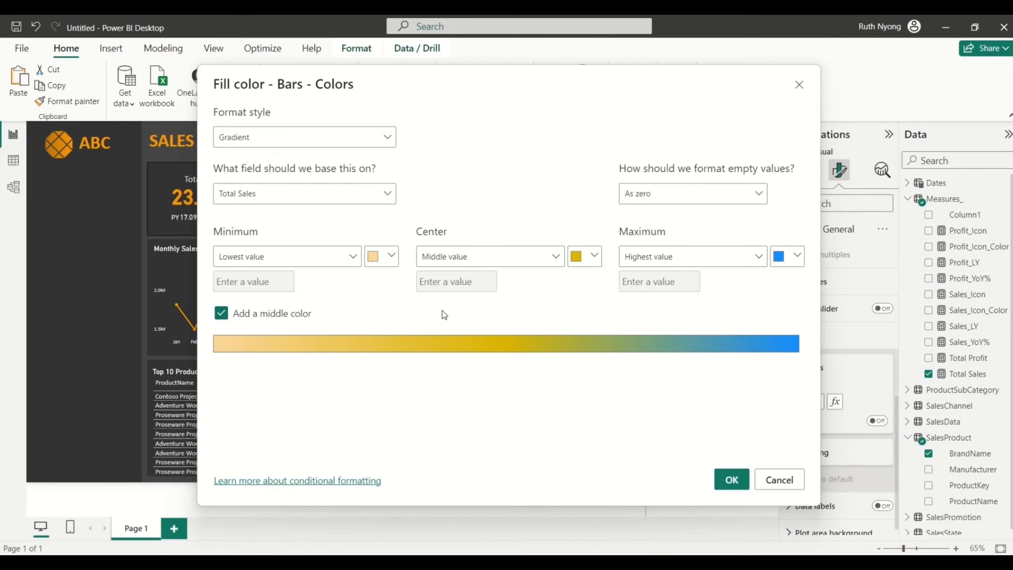
{"action": "left_click", "coordinate": [595, 257]}
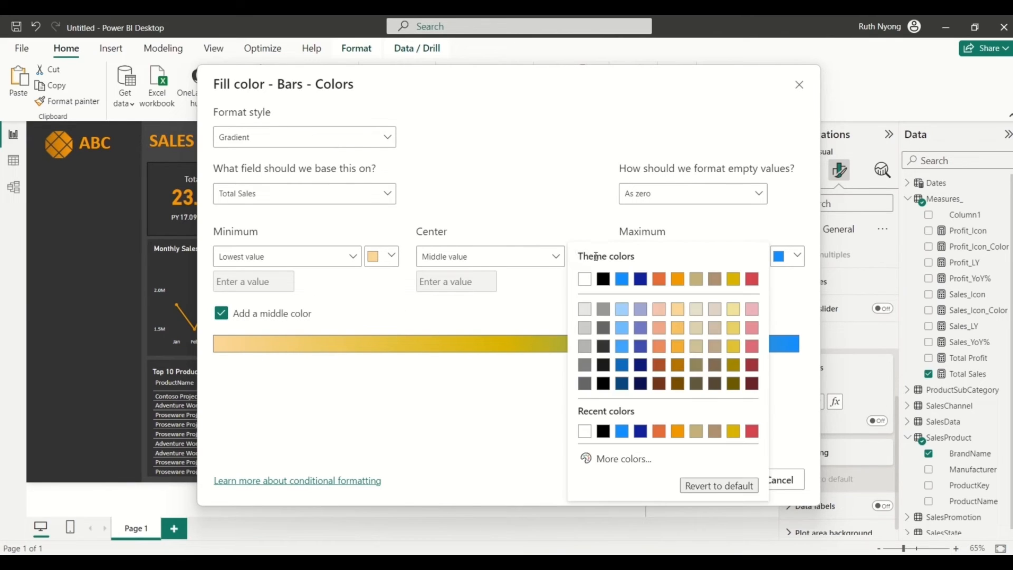
{"action": "left_click", "coordinate": [680, 329]}
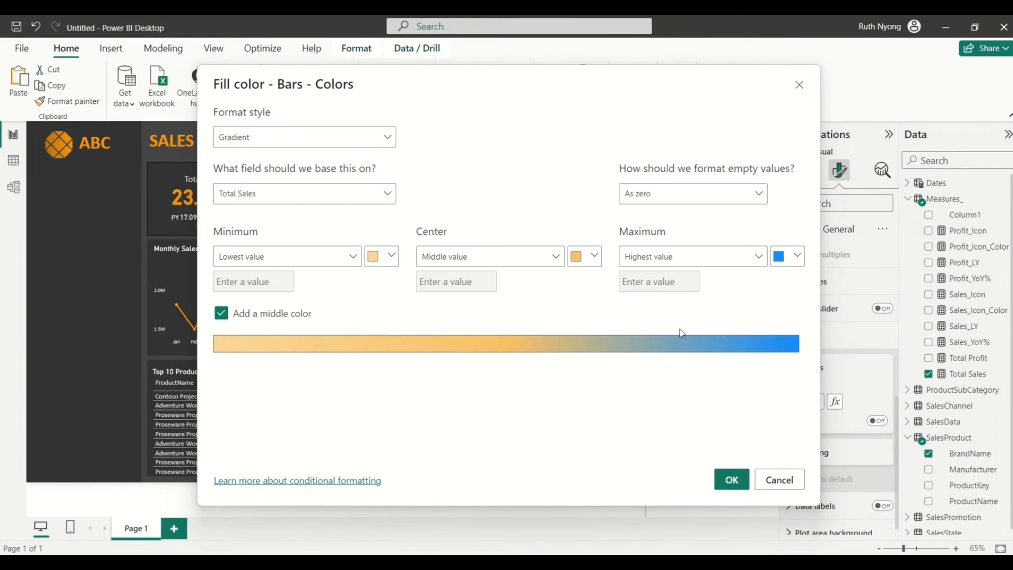
{"action": "left_click", "coordinate": [800, 257]}
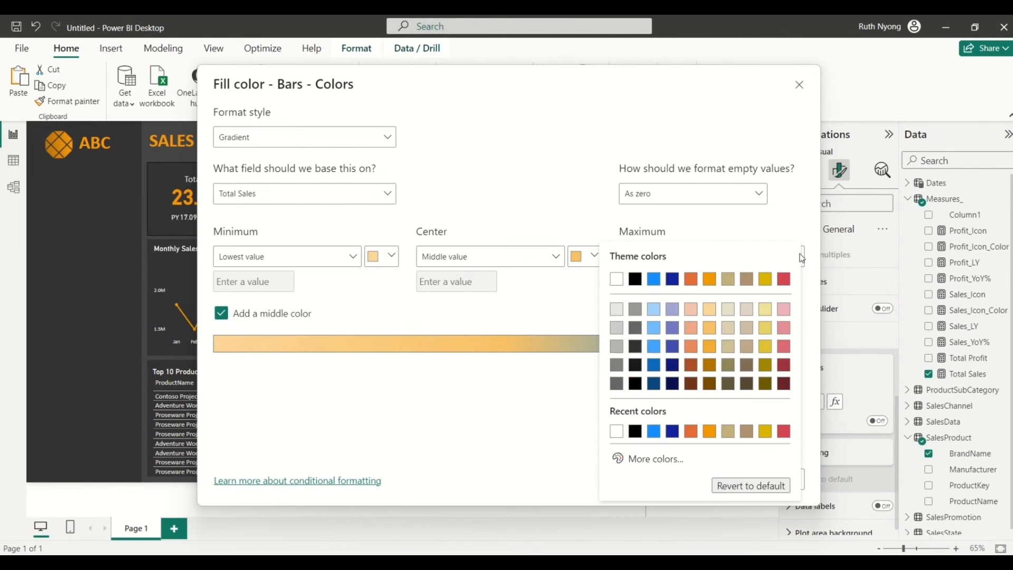
{"action": "left_click", "coordinate": [710, 280]}
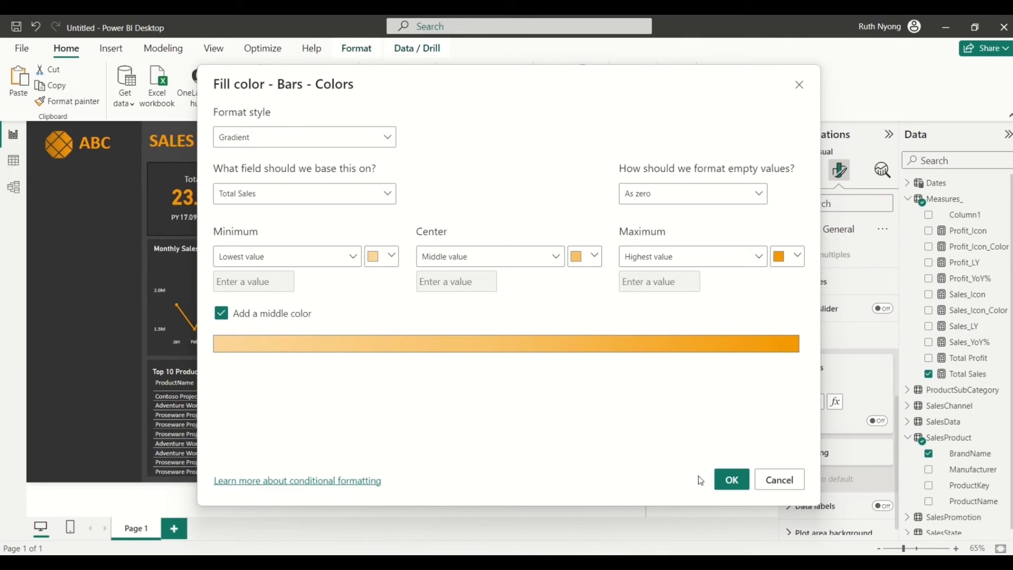
{"action": "left_click", "coordinate": [731, 480]}
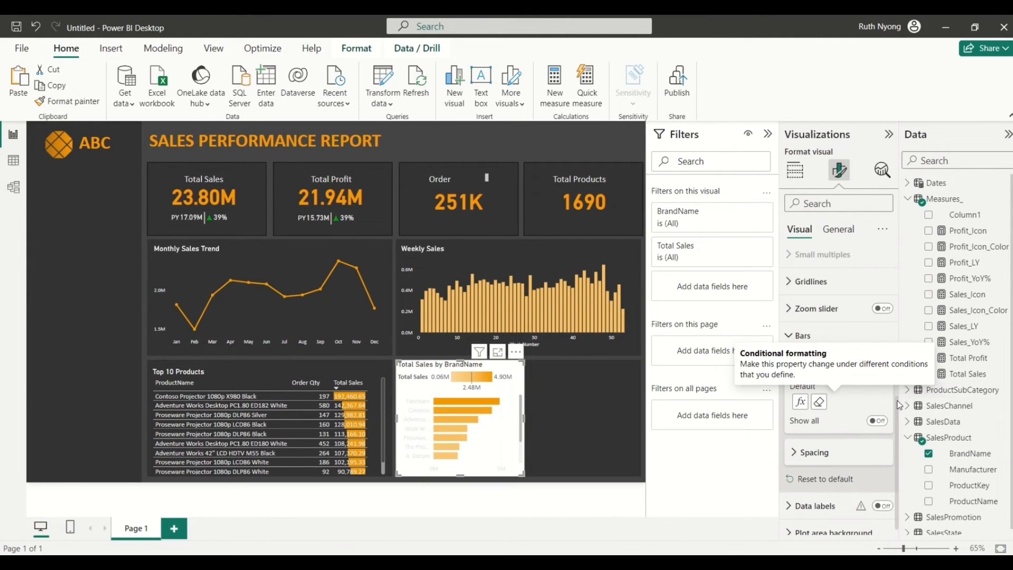
Step: Turn off the legend of the brand bar chart
{"action": "left_click_drag", "start_coordinate": [895, 403], "coordinate": [899, 320]}
{"action": "scroll", "coordinate": [891, 306], "scroll_direction": "down", "scroll_amount": 3}
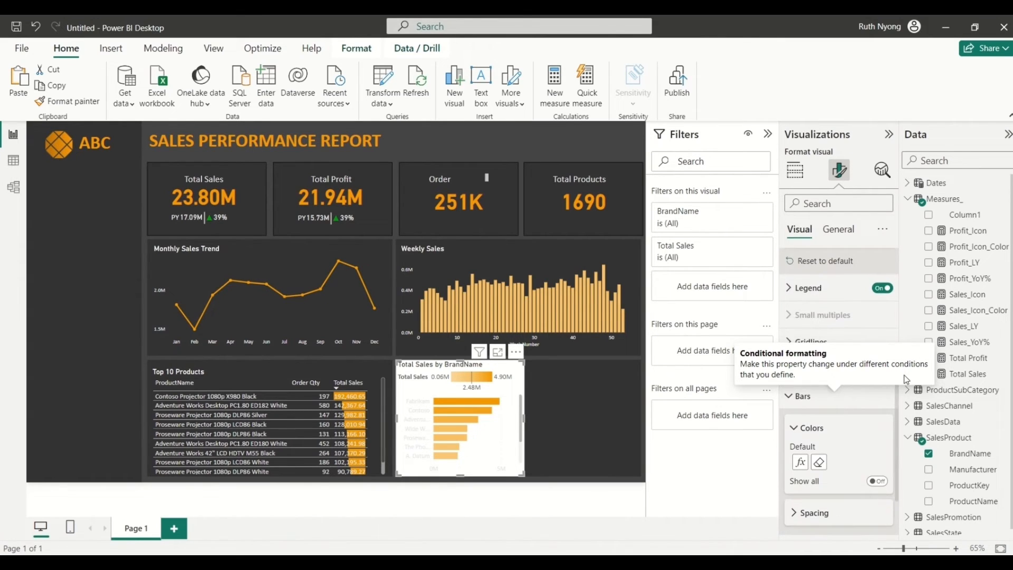
{"action": "left_click", "coordinate": [879, 290]}
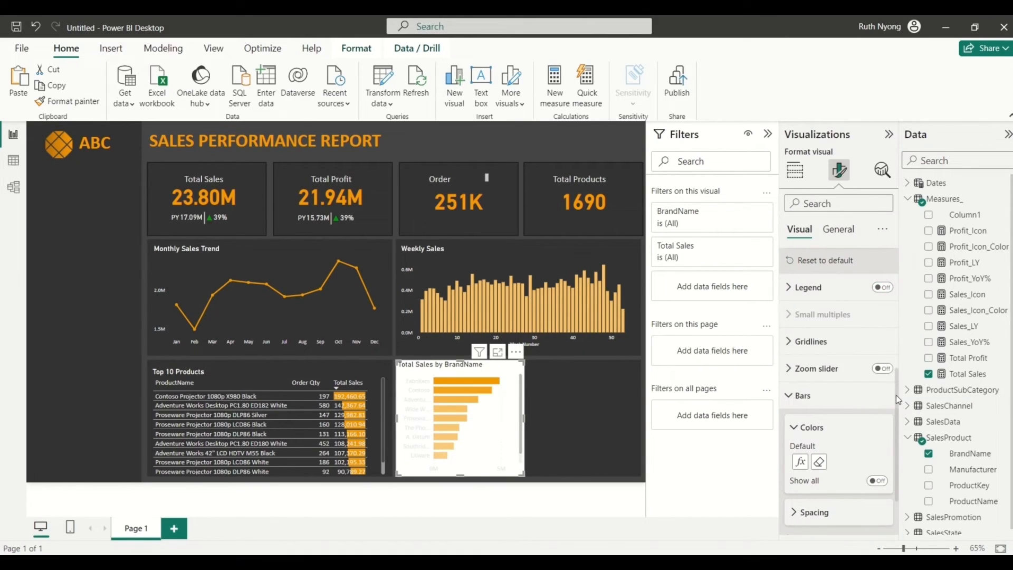
Step: Turn on data labels for the brand bar chart and set their value color to light grey
{"action": "scroll", "coordinate": [897, 400], "scroll_direction": "down", "scroll_amount": 2}
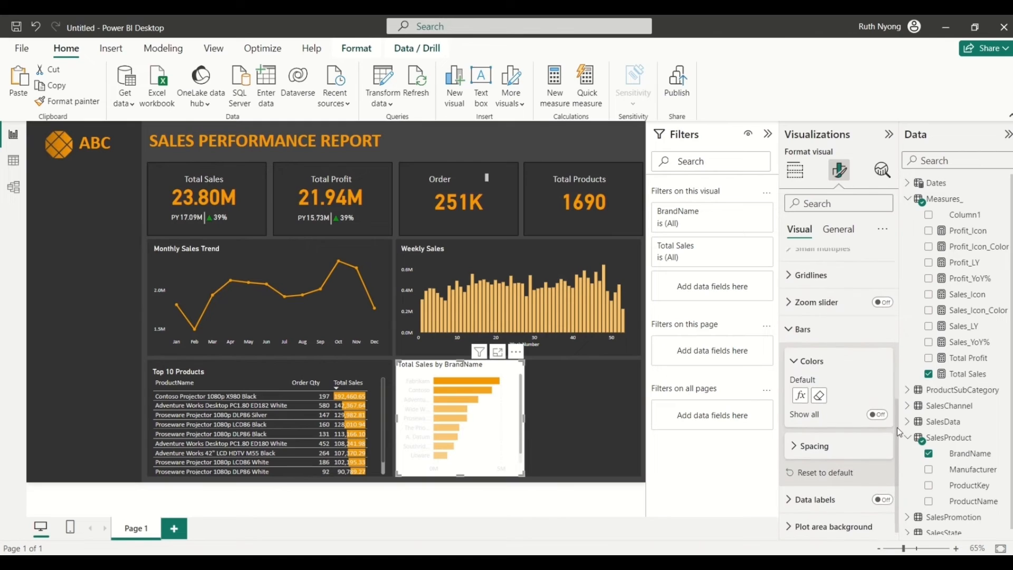
{"action": "left_click", "coordinate": [882, 495]}
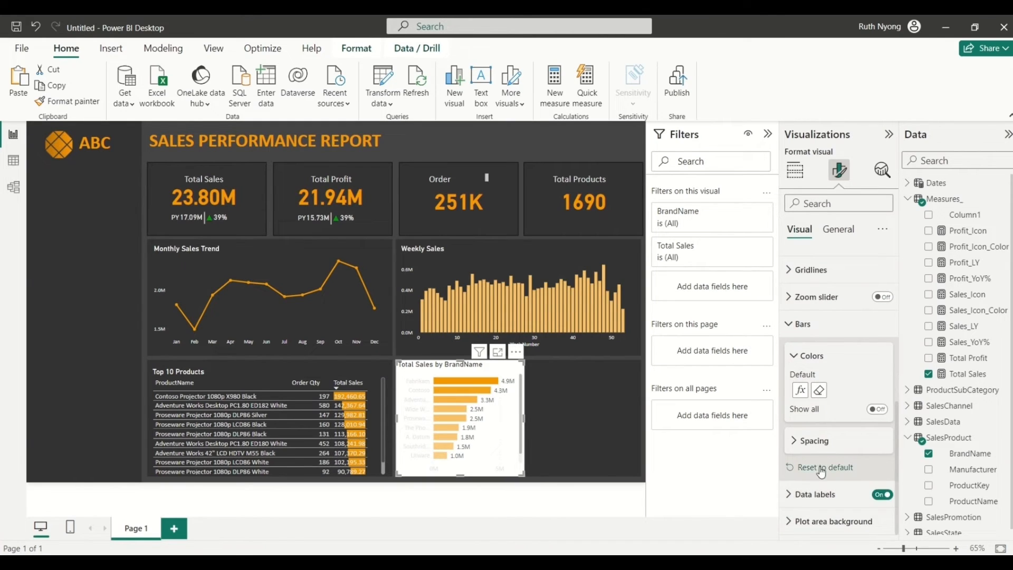
{"action": "left_click", "coordinate": [788, 494]}
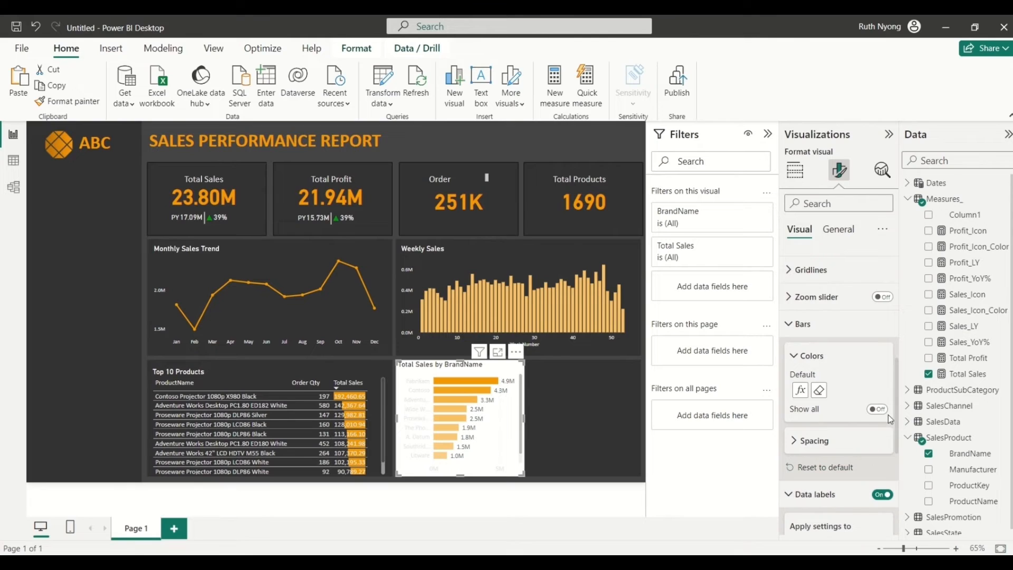
{"action": "left_click_drag", "start_coordinate": [897, 421], "coordinate": [898, 493]}
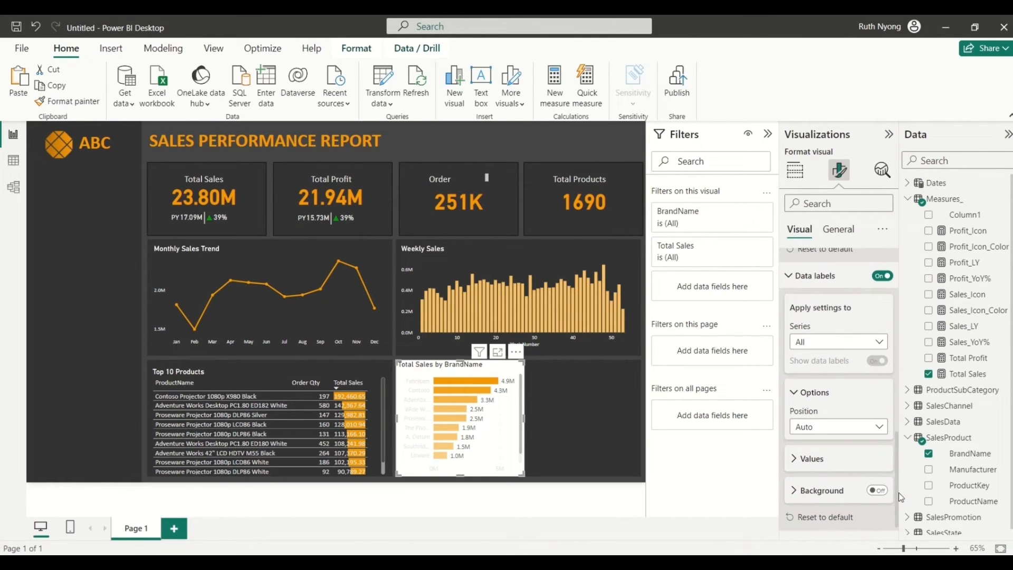
{"action": "left_click", "coordinate": [795, 461]}
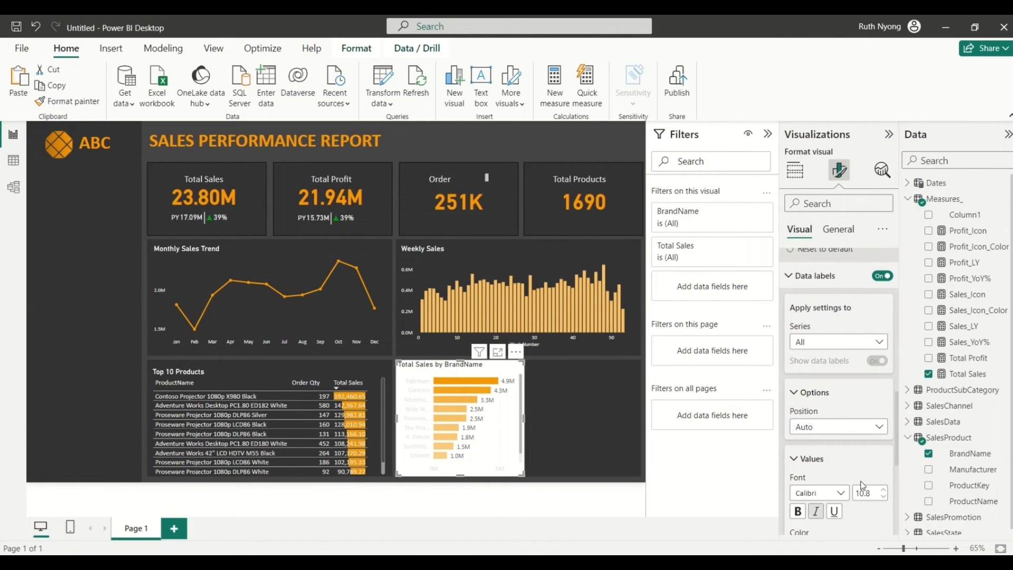
{"action": "left_click_drag", "start_coordinate": [895, 409], "coordinate": [895, 446]}
{"action": "left_click", "coordinate": [818, 409]}
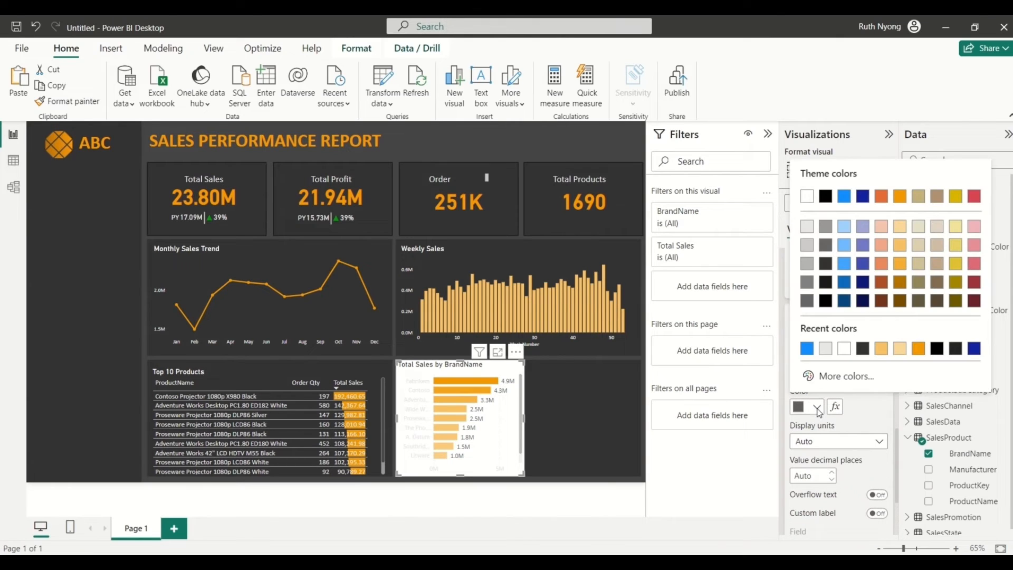
{"action": "left_click", "coordinate": [825, 349]}
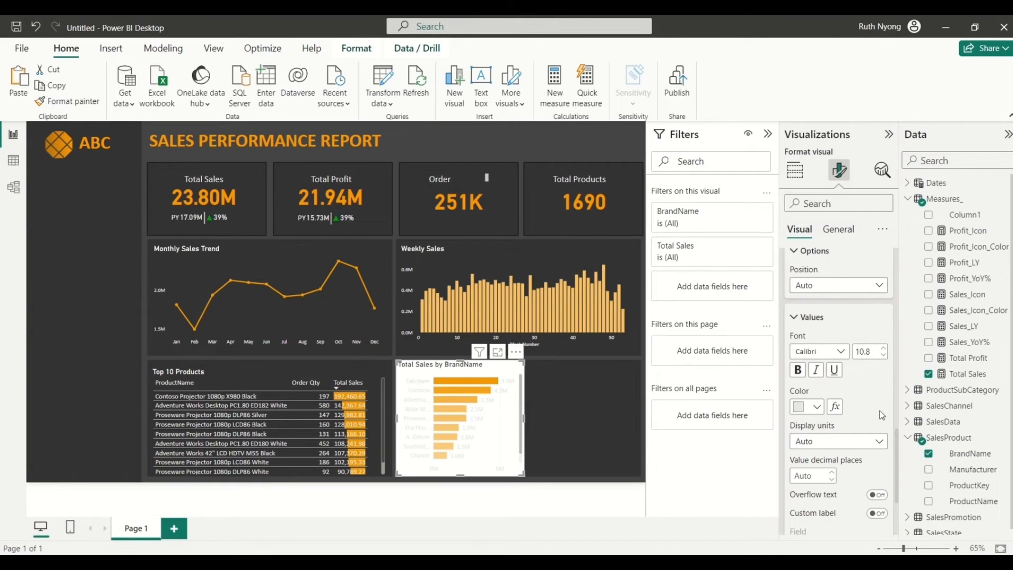
{"action": "left_click", "coordinate": [879, 287]}
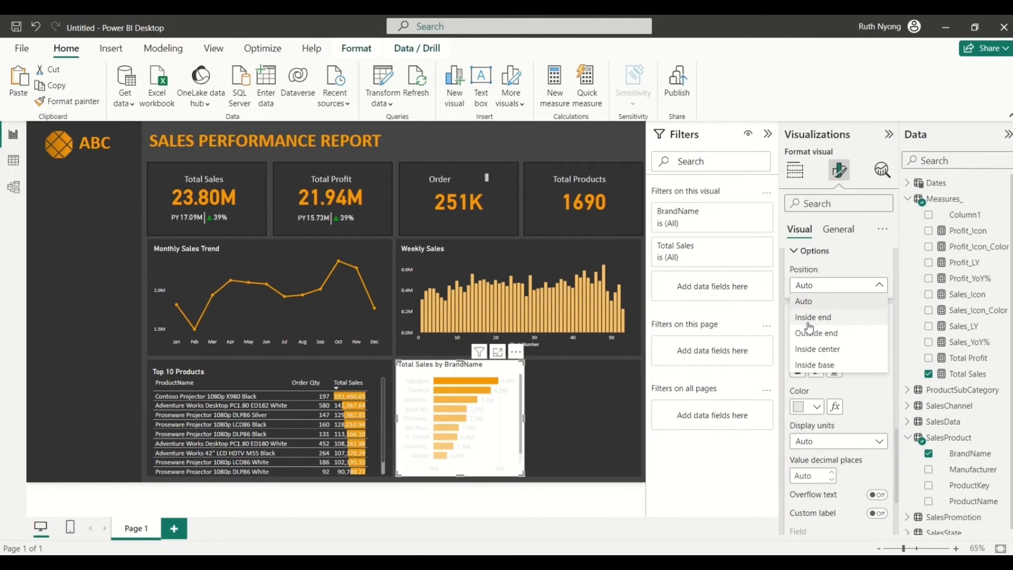
{"action": "left_click", "coordinate": [860, 396]}
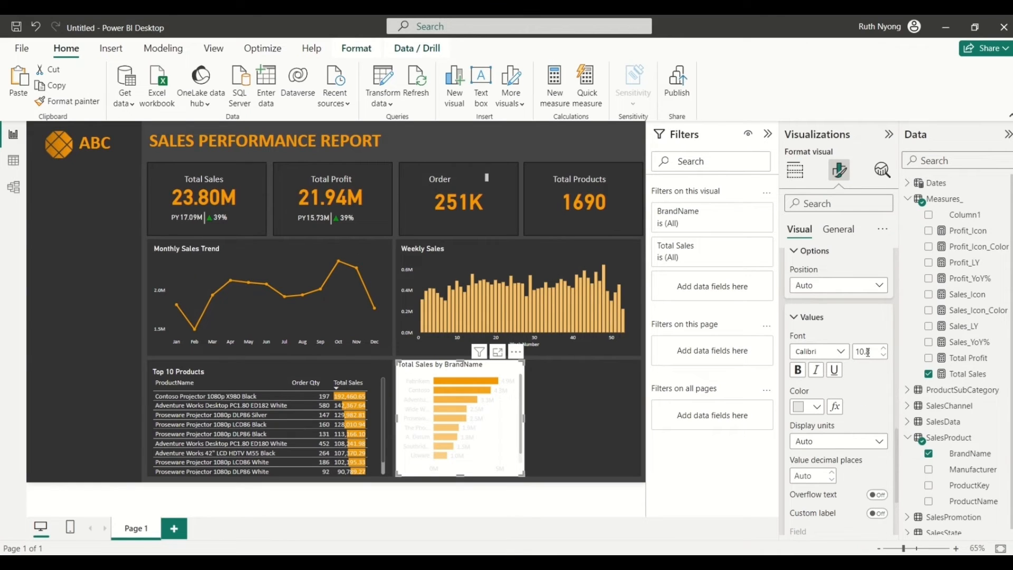
{"action": "left_click", "coordinate": [794, 318]}
Step: Change the brand chart's title text to "Sales by Brand Name"
{"action": "left_click", "coordinate": [837, 230]}
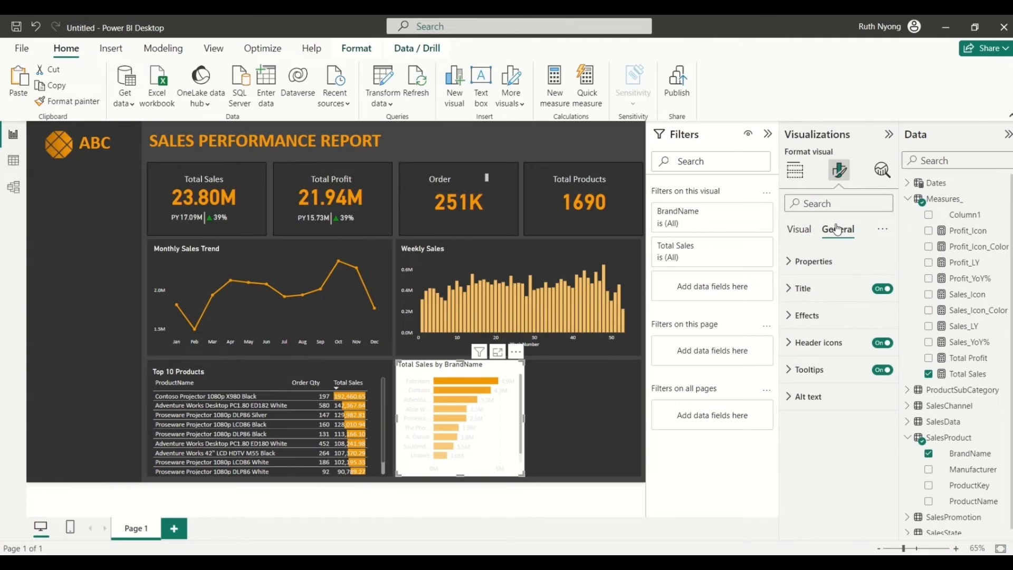
{"action": "left_click", "coordinate": [789, 288]}
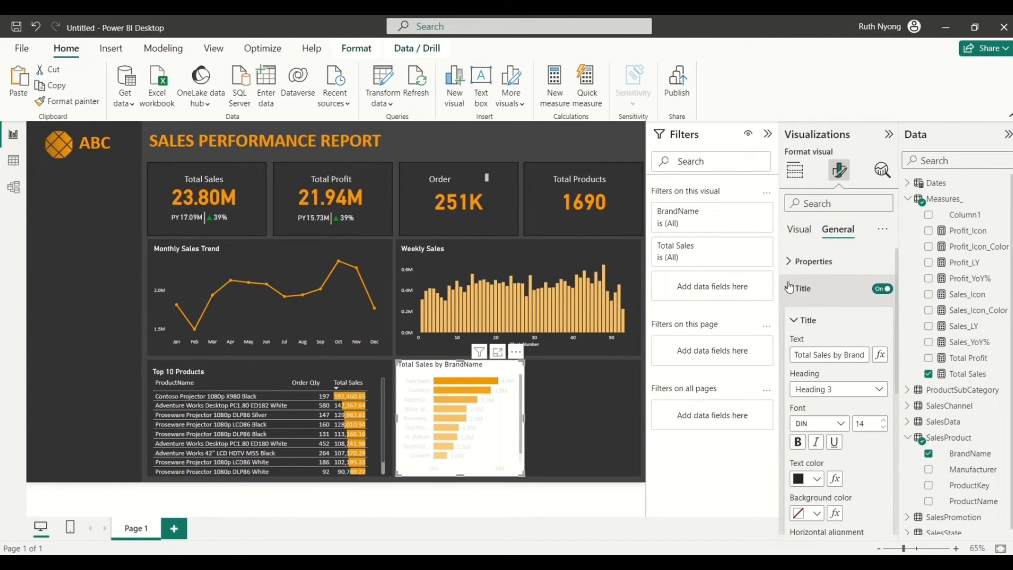
{"action": "left_click", "coordinate": [816, 356]}
{"action": "key", "text": "BackSpace"}
{"action": "key", "text": "BackSpace"}
{"action": "key", "text": "BackSpace"}
{"action": "key", "text": "BackSpace"}
{"action": "key", "text": "BackSpace"}
{"action": "key", "text": "BackSpace"}
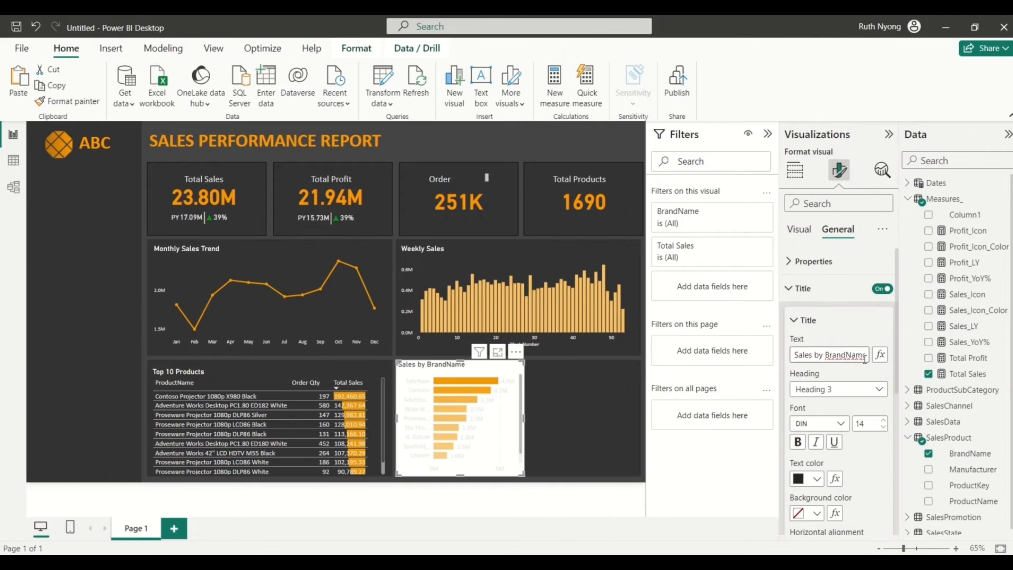
{"action": "left_click", "coordinate": [847, 357]}
Step: Set the brand chart's title text color to white and turn off the chart's background
{"action": "left_click", "coordinate": [817, 479]}
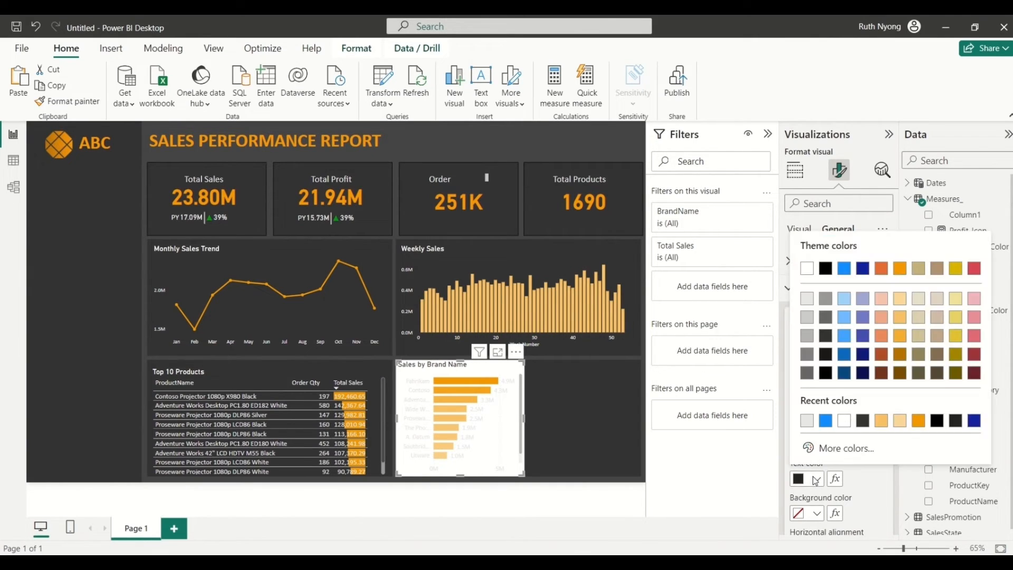
{"action": "left_click", "coordinate": [807, 270]}
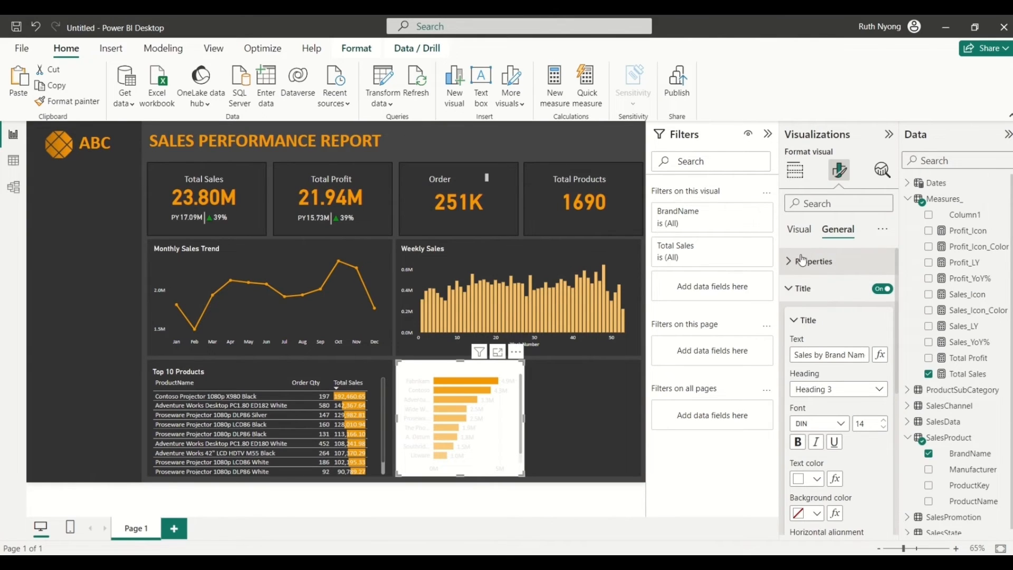
{"action": "left_click", "coordinate": [795, 291]}
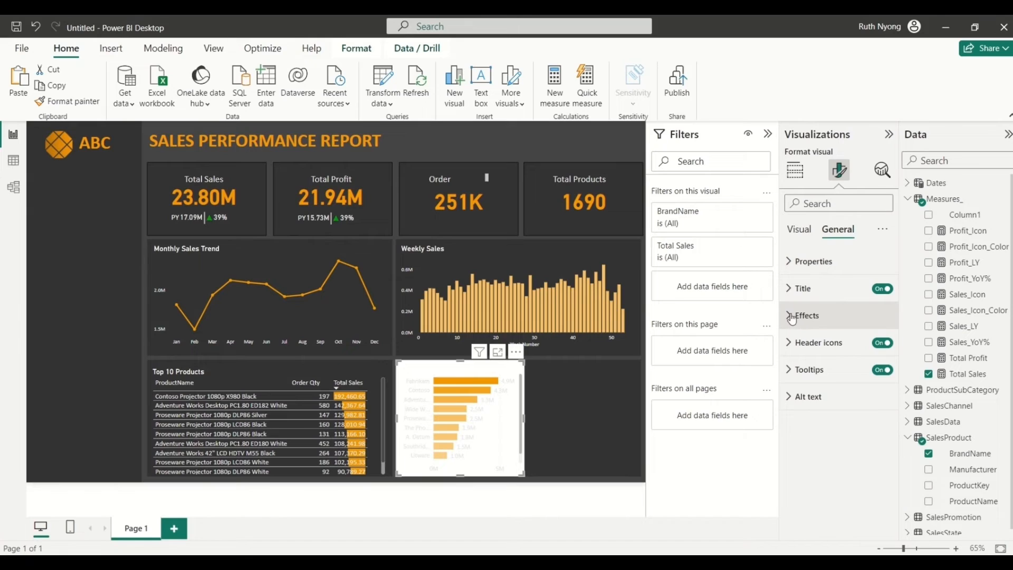
{"action": "left_click", "coordinate": [791, 316]}
{"action": "left_click", "coordinate": [877, 348]}
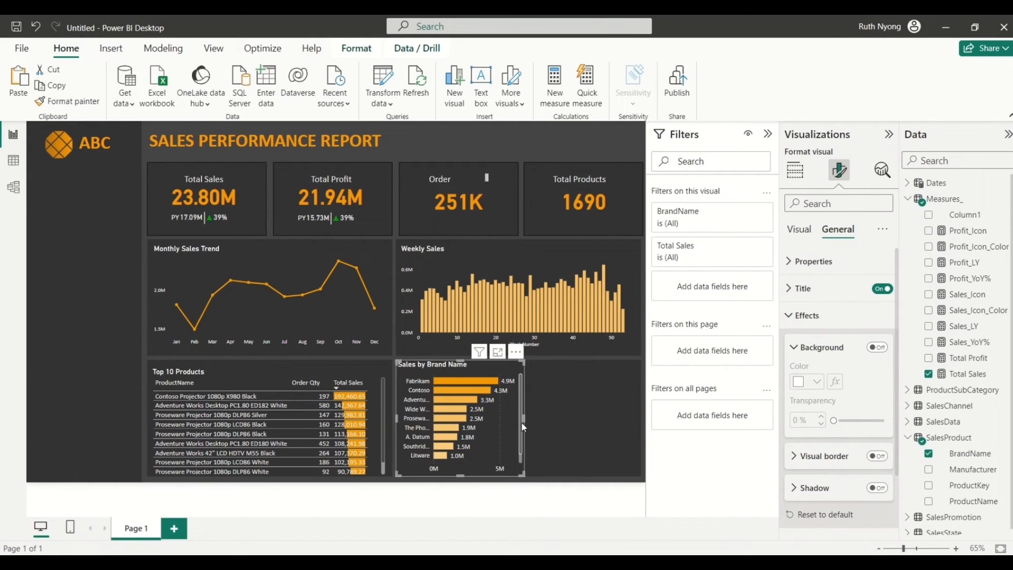
Step: Narrow the Sales by Brand Name chart slightly by pulling its right edge inward
{"action": "left_click_drag", "start_coordinate": [522, 419], "coordinate": [515, 416]}
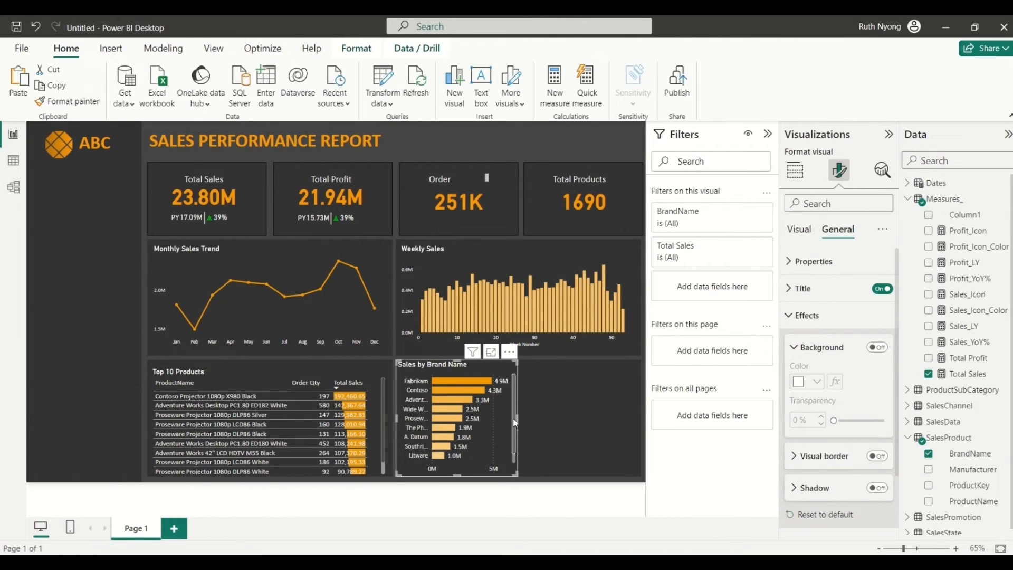
{"action": "mouse_move", "coordinate": [518, 416]}
{"action": "left_mouse_down"}
{"action": "mouse_move", "coordinate": [580, 432]}
{"action": "mouse_move", "coordinate": [517, 430]}
{"action": "left_mouse_up"}
{"action": "left_click", "coordinate": [796, 317]}
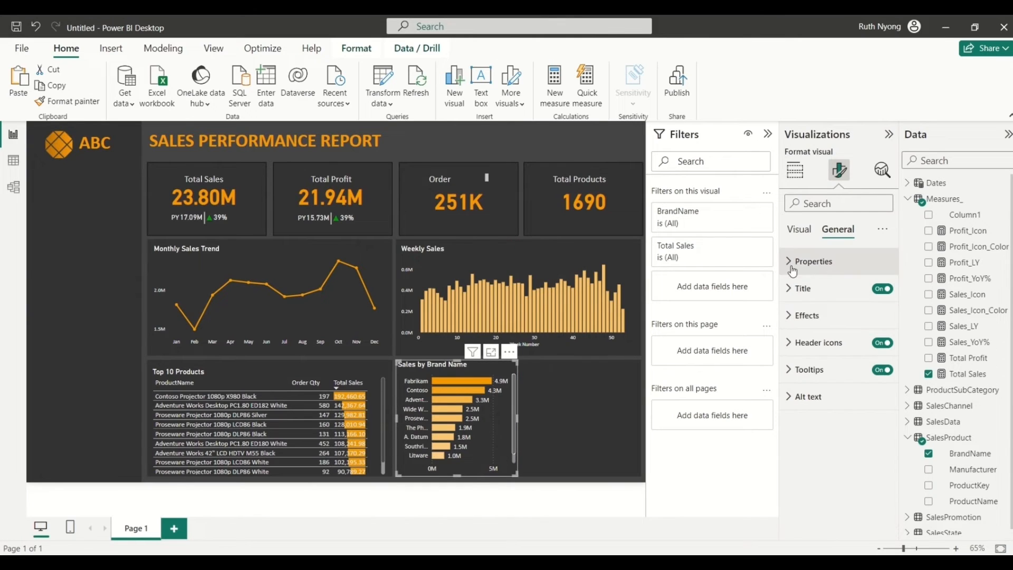
Step: Turn off the data labels on the Sales by Brand Name chart
{"action": "left_click", "coordinate": [799, 231]}
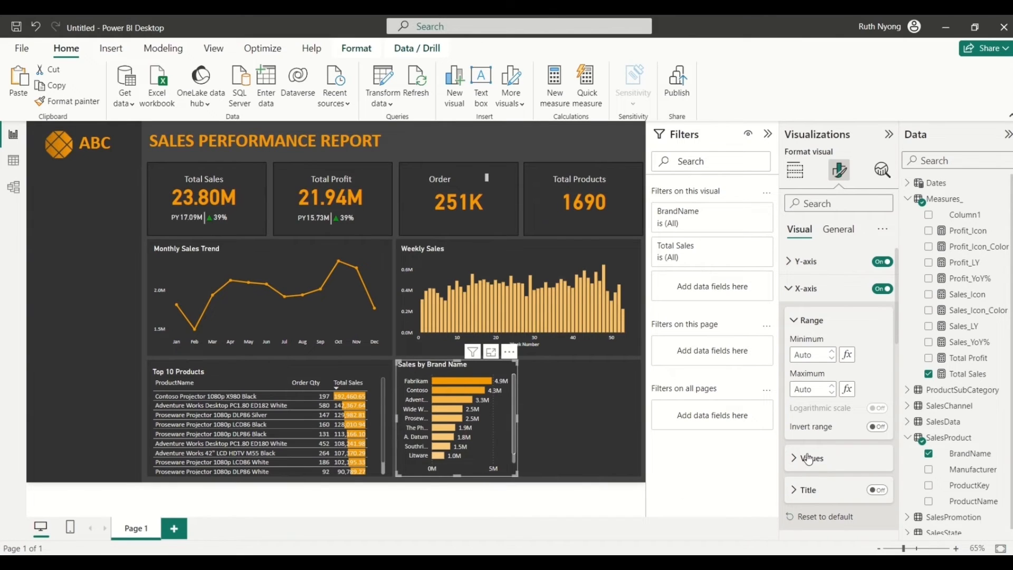
{"action": "left_click_drag", "start_coordinate": [895, 322], "coordinate": [900, 505]}
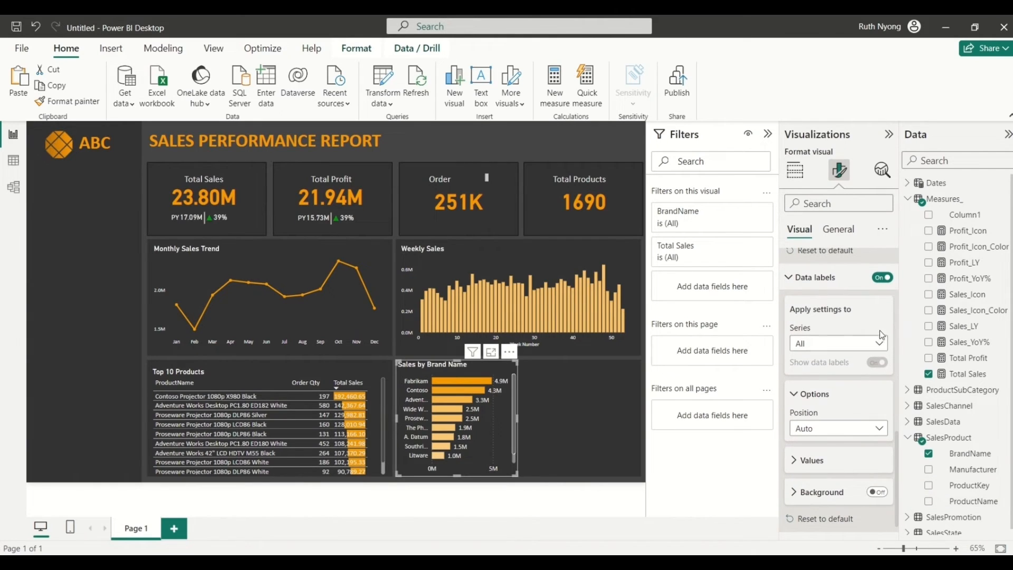
{"action": "left_click", "coordinate": [882, 278]}
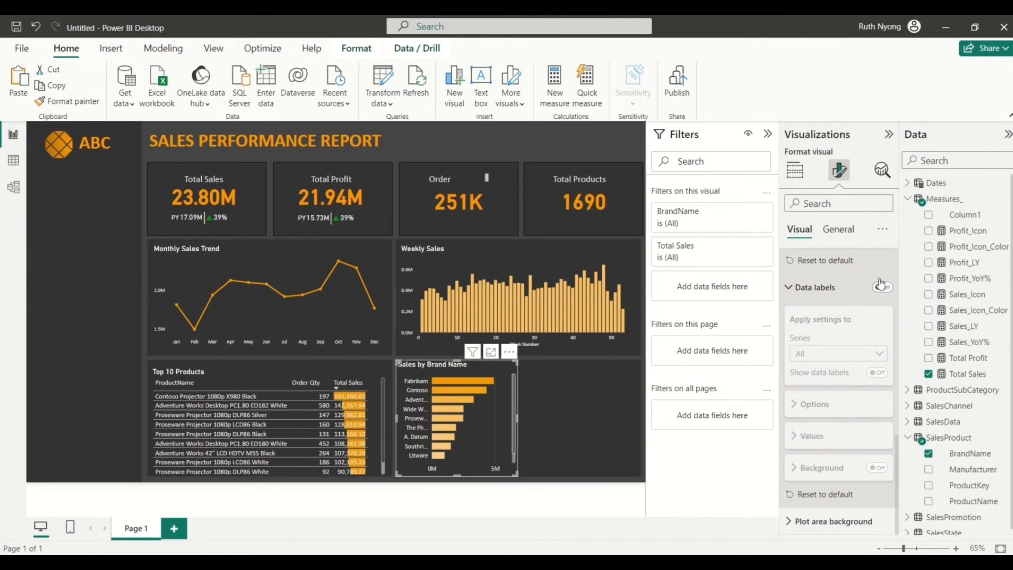
Step: Check the layout of the finished Power BI Report in the other window, and return to the untitled report
{"action": "mouse_move", "coordinate": [715, 562]}
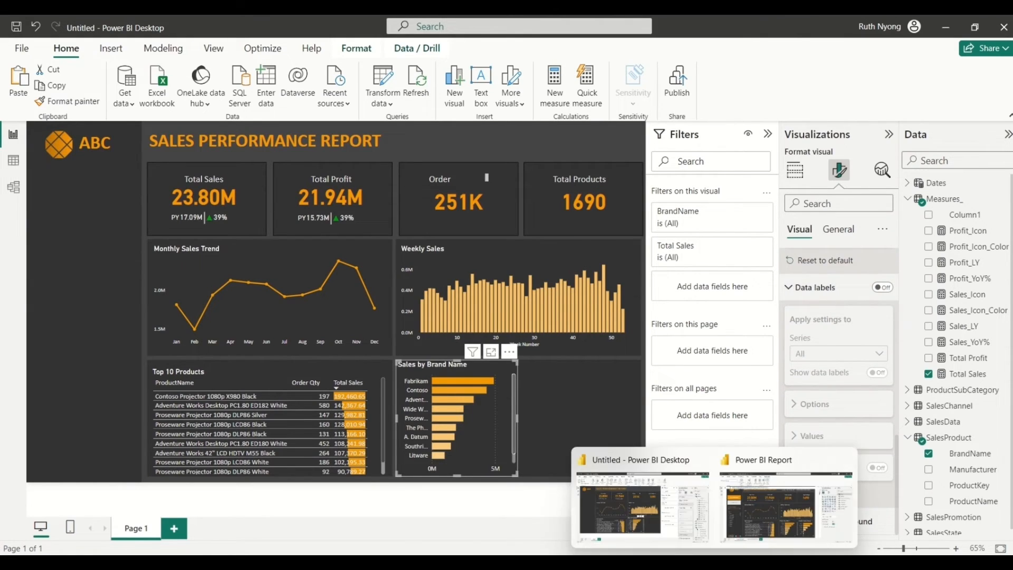
{"action": "left_click", "coordinate": [737, 532]}
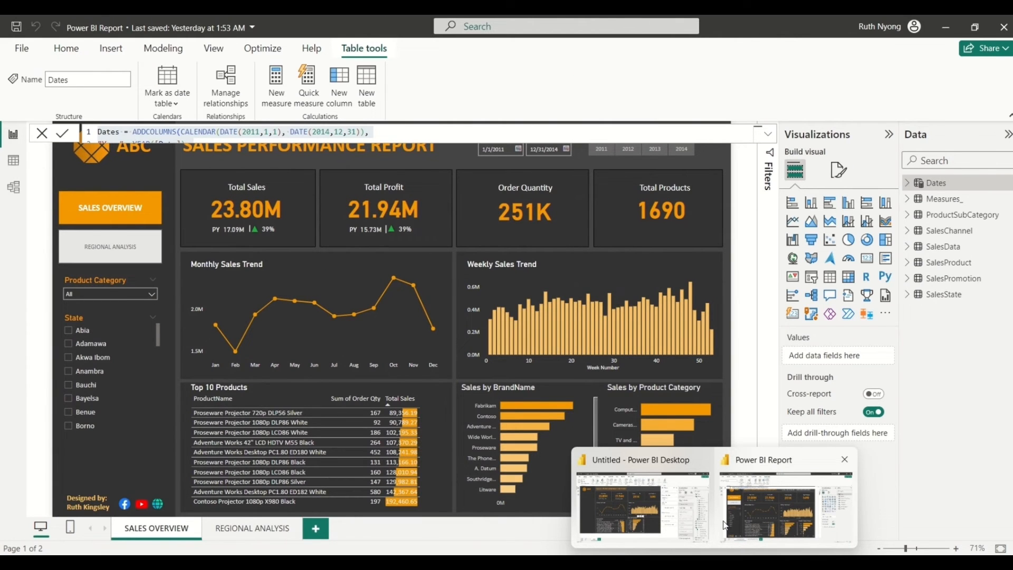
{"action": "left_click", "coordinate": [643, 505]}
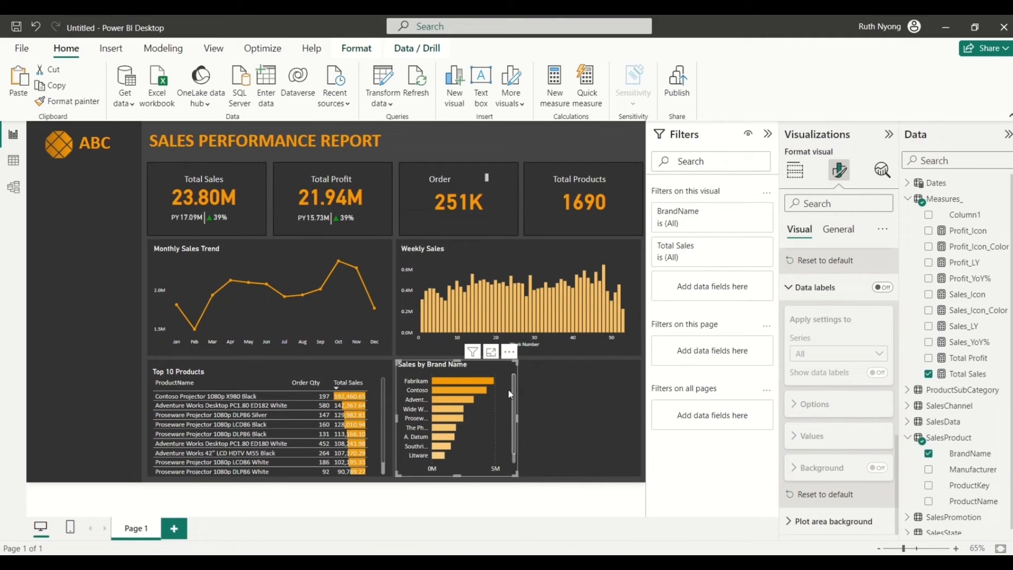
Step: Duplicate the Sales by Brand Name chart and place the copy beside it in the empty half of the panel
{"action": "key", "text": "ctrl+c"}
{"action": "key", "text": "ctrl+v"}
{"action": "left_click_drag", "start_coordinate": [577, 398], "coordinate": [625, 387]}
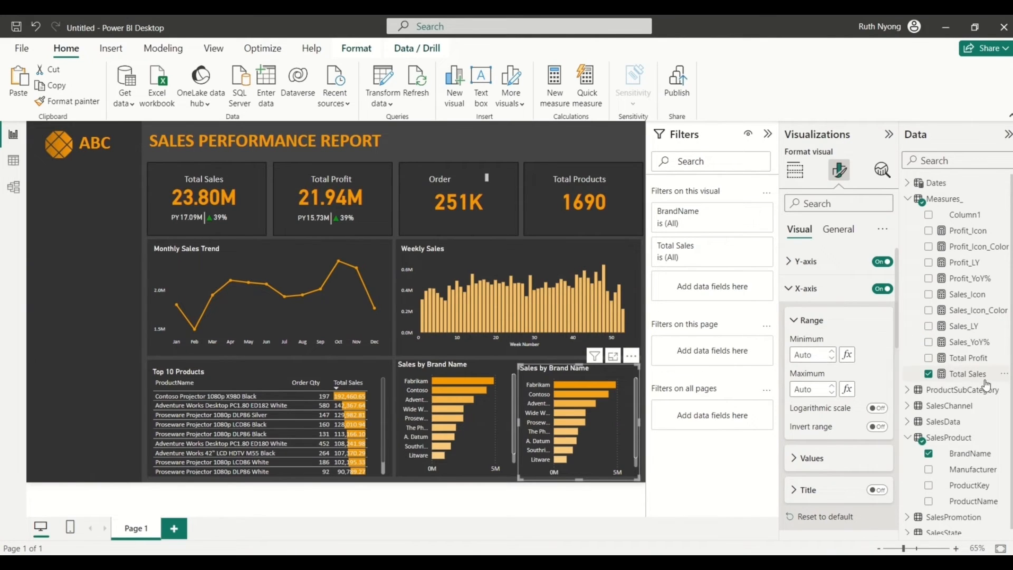
Step: Replace BrandName with Product Category from the ProductSubCategory table in the copied chart
{"action": "left_click", "coordinate": [929, 454]}
{"action": "left_click", "coordinate": [907, 437]}
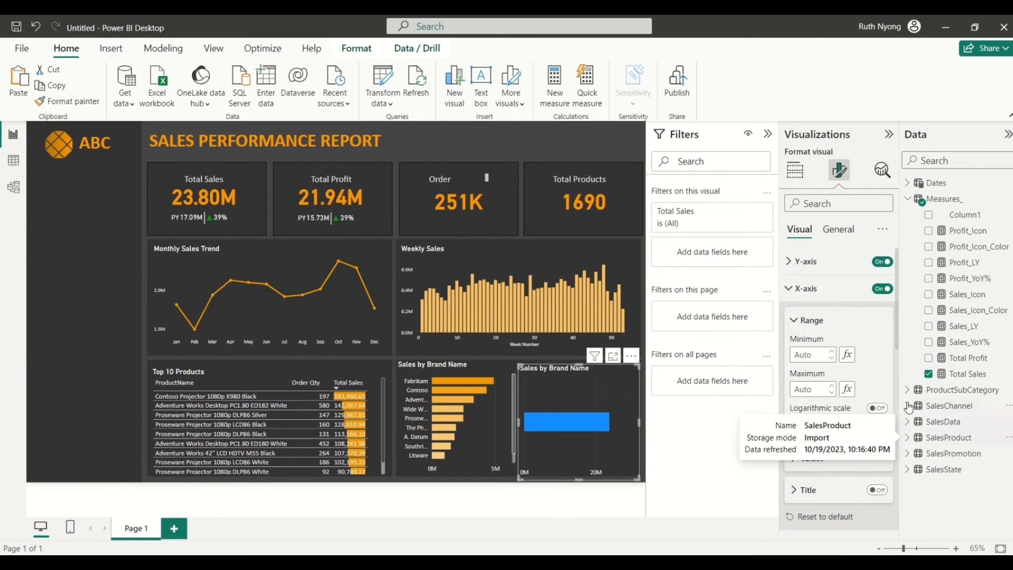
{"action": "left_click", "coordinate": [907, 391]}
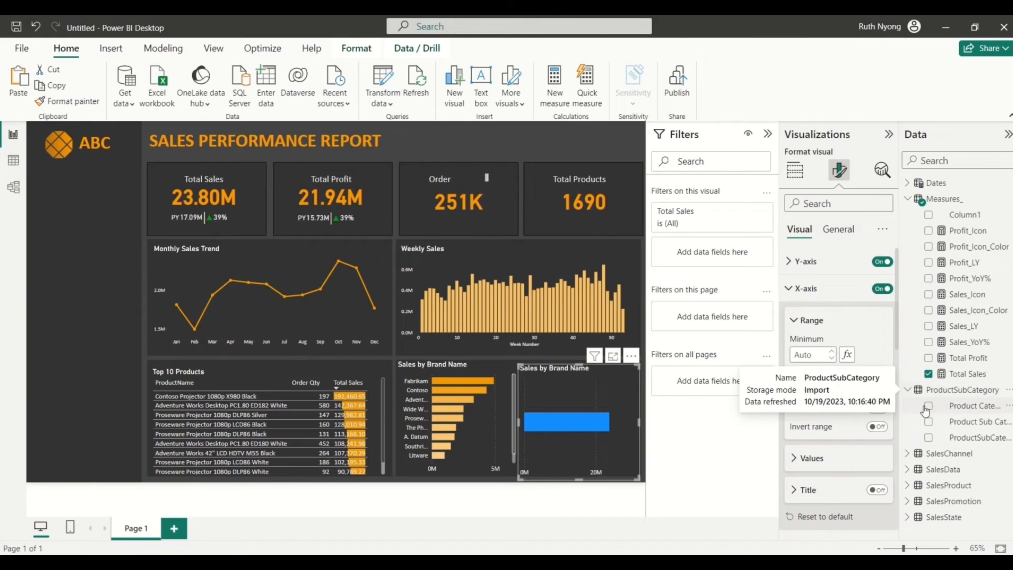
{"action": "left_click", "coordinate": [929, 405]}
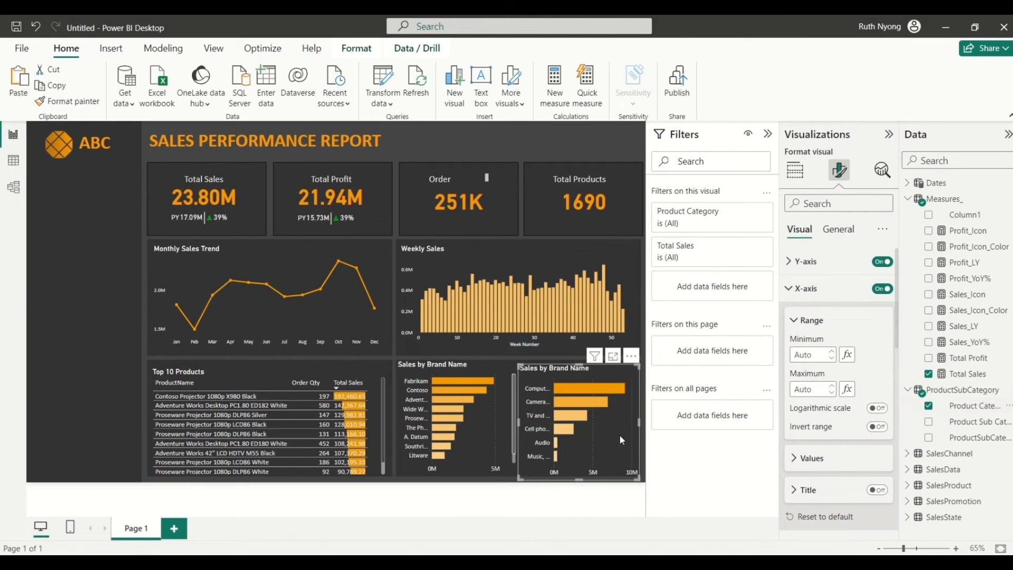
Step: Change the copied chart's title text to "Sales by Product Category"
{"action": "left_click", "coordinate": [839, 229]}
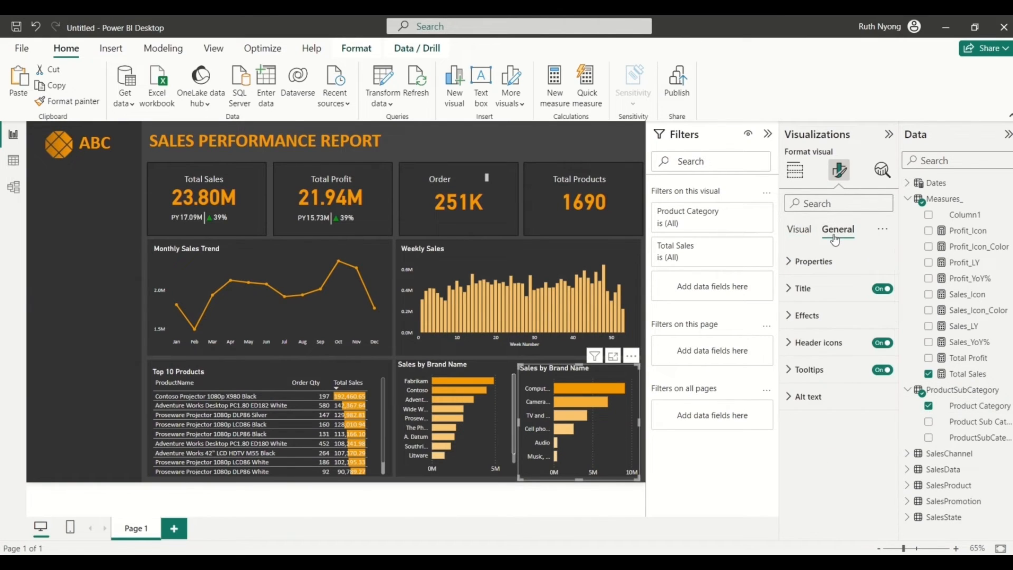
{"action": "left_click", "coordinate": [798, 290]}
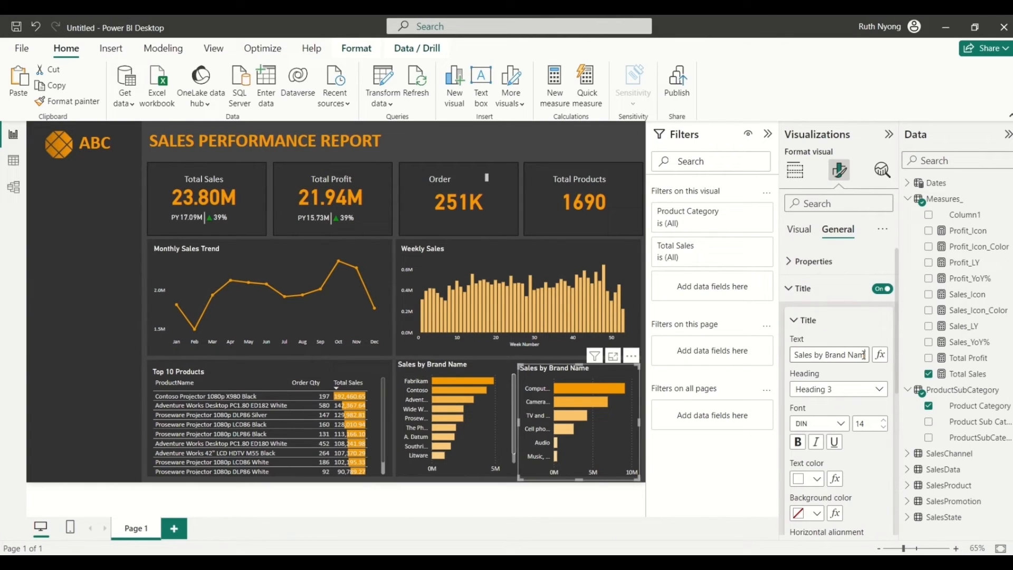
{"action": "left_click", "coordinate": [863, 355]}
{"action": "key", "text": "BackSpace"}
{"action": "key", "text": "BackSpace"}
{"action": "key", "text": "BackSpace"}
{"action": "key", "text": "BackSpace"}
{"action": "key", "text": "BackSpace"}
{"action": "key", "text": "BackSpace"}
{"action": "key", "text": "BackSpace"}
{"action": "key", "text": "BackSpace"}
{"action": "key", "text": "BackSpace"}
{"action": "key", "text": "BackSpace"}
{"action": "type", "text": "Product Category"}
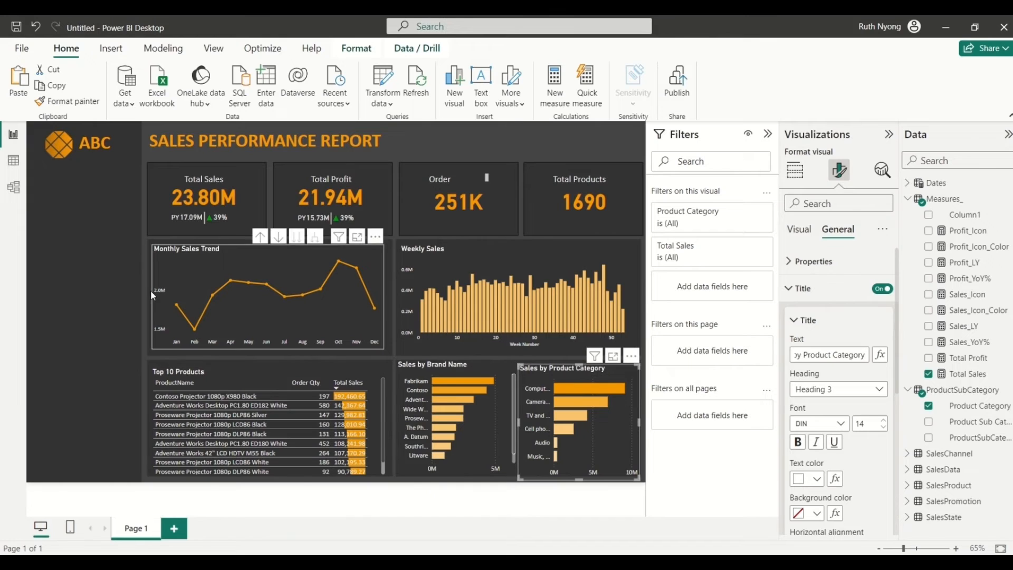
{"action": "left_click", "coordinate": [146, 356]}
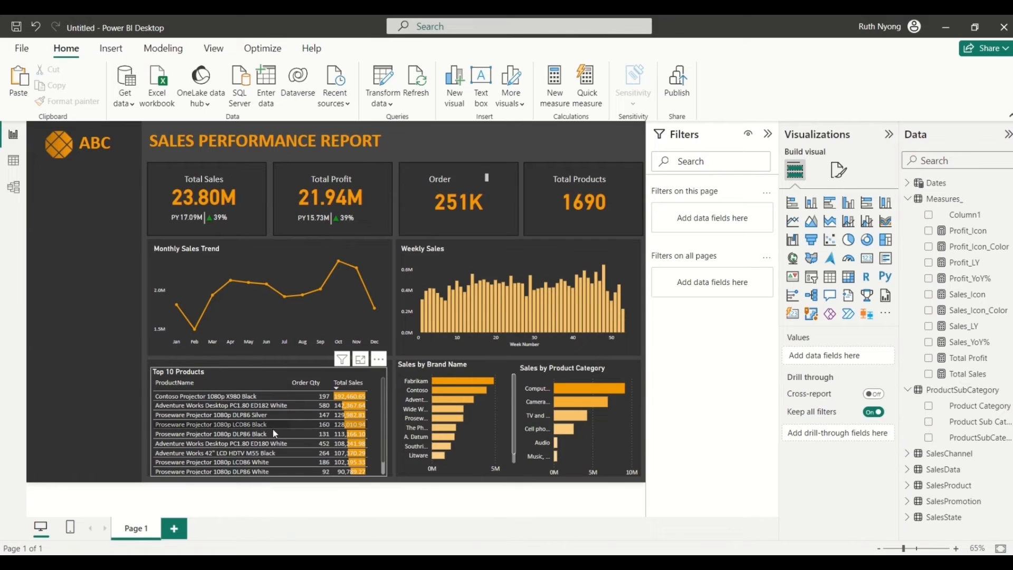
Step: Set the report page's canvas height to 850 px
{"action": "left_click", "coordinate": [463, 451]}
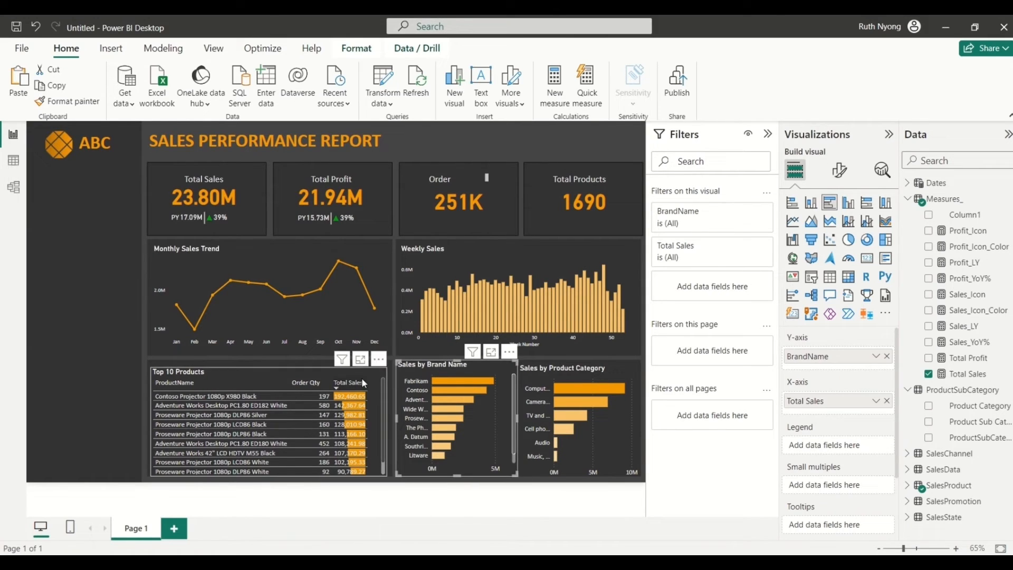
{"action": "left_click", "coordinate": [382, 485]}
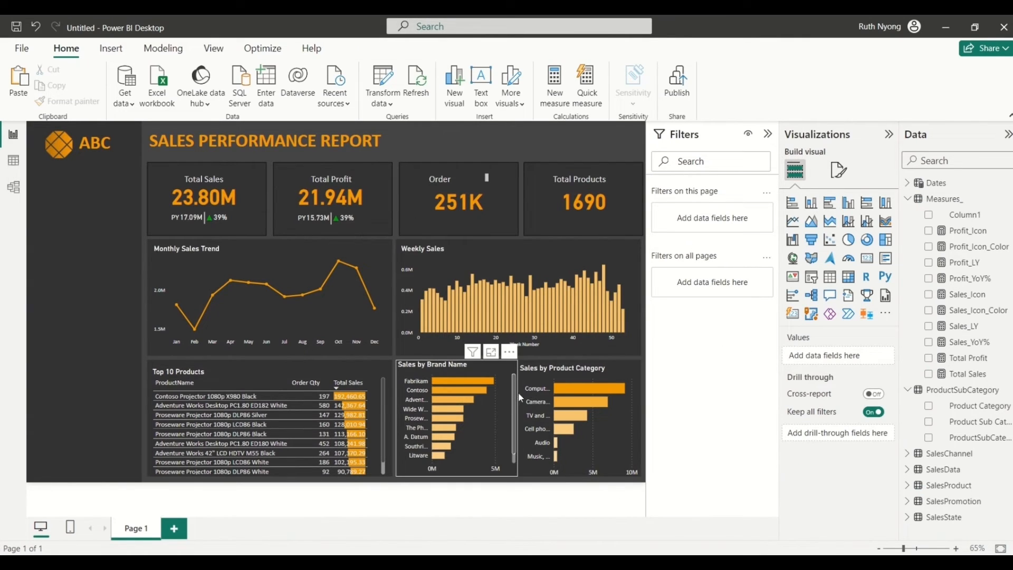
{"action": "left_click", "coordinate": [839, 170]}
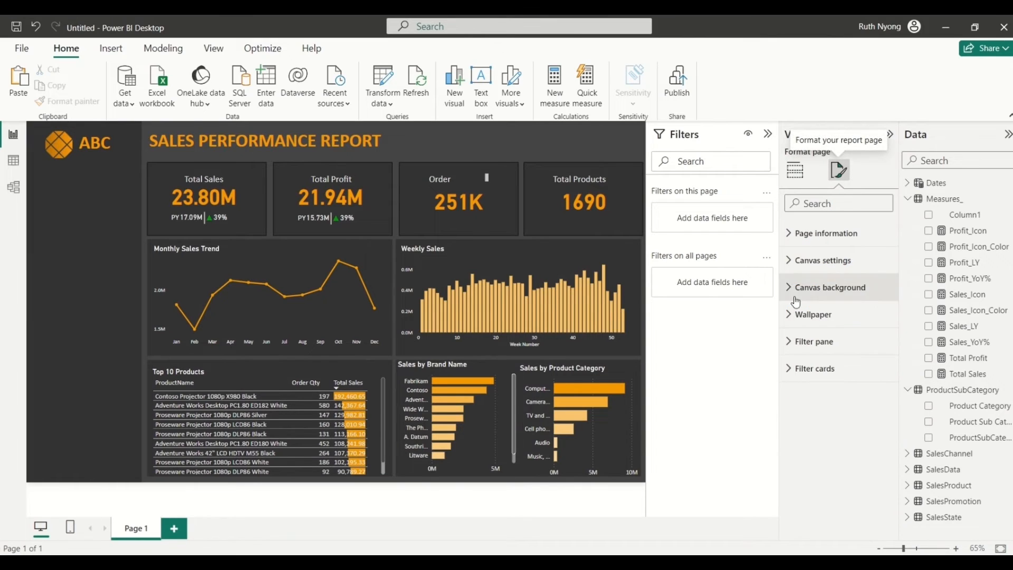
{"action": "left_click", "coordinate": [789, 260]}
{"action": "double_click", "coordinate": [808, 340]}
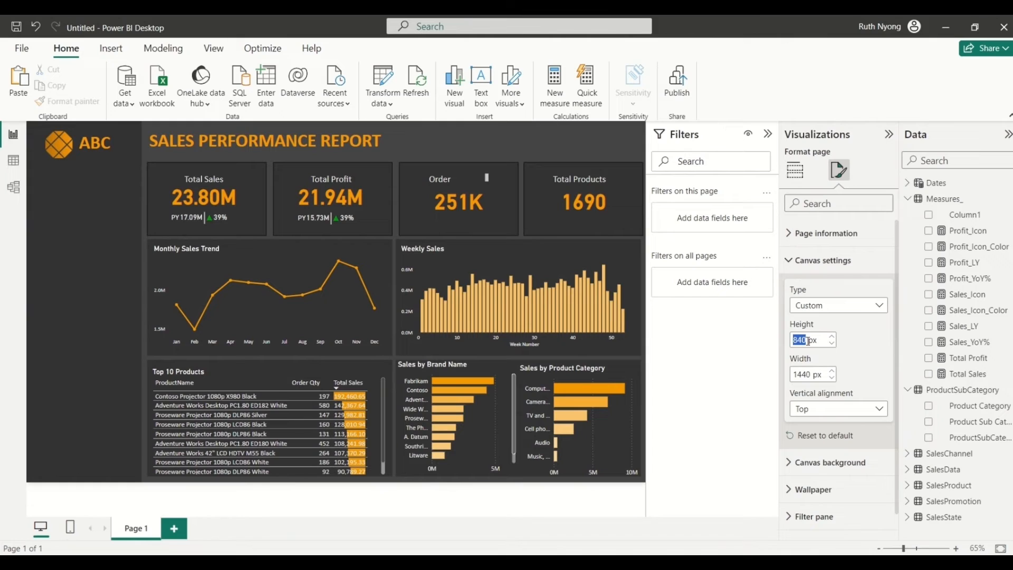
{"action": "type", "text": "850"}
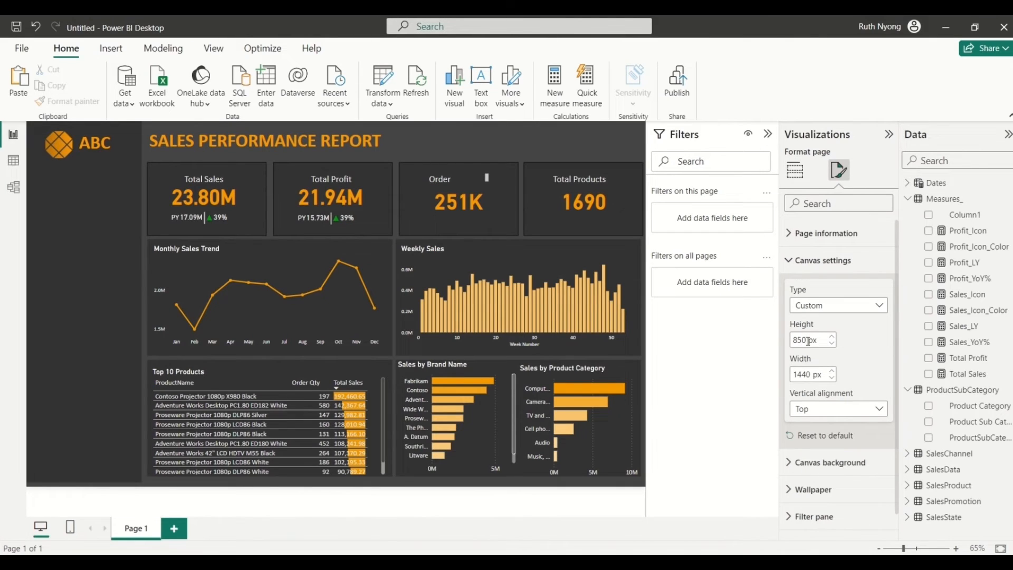
{"action": "left_click", "coordinate": [429, 484]}
Step: Stretch the background rectangles behind the Top 10 Products table and the two bar charts down toward the page's lower edge
{"action": "left_click", "coordinate": [391, 474]}
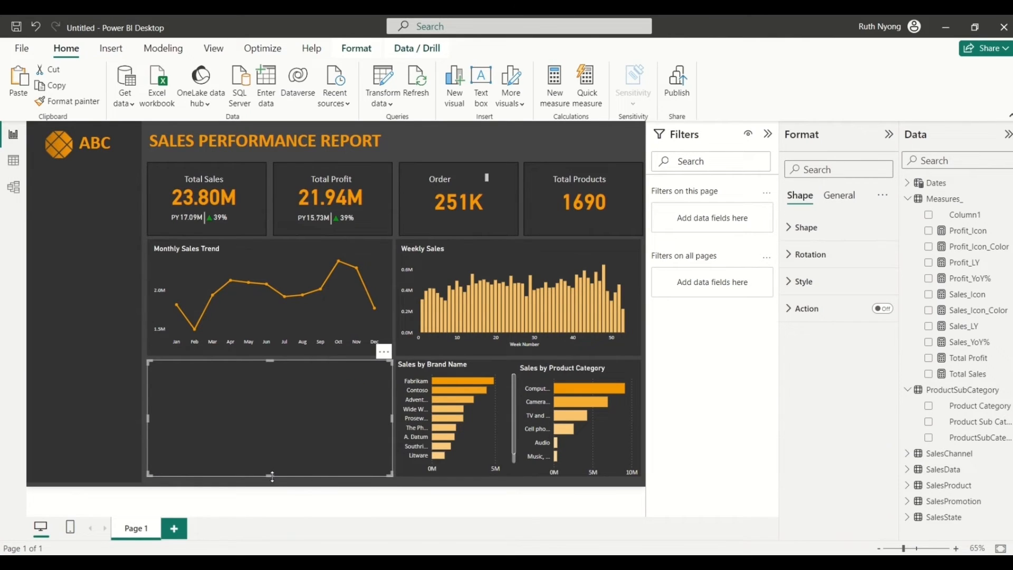
{"action": "left_click_drag", "start_coordinate": [272, 476], "coordinate": [271, 482]}
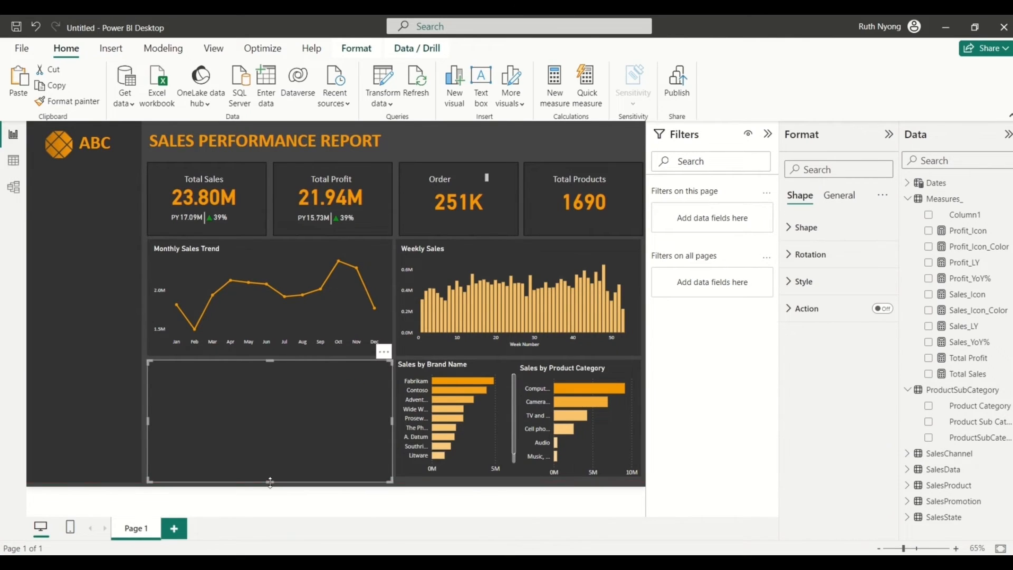
{"action": "left_click", "coordinate": [435, 474]}
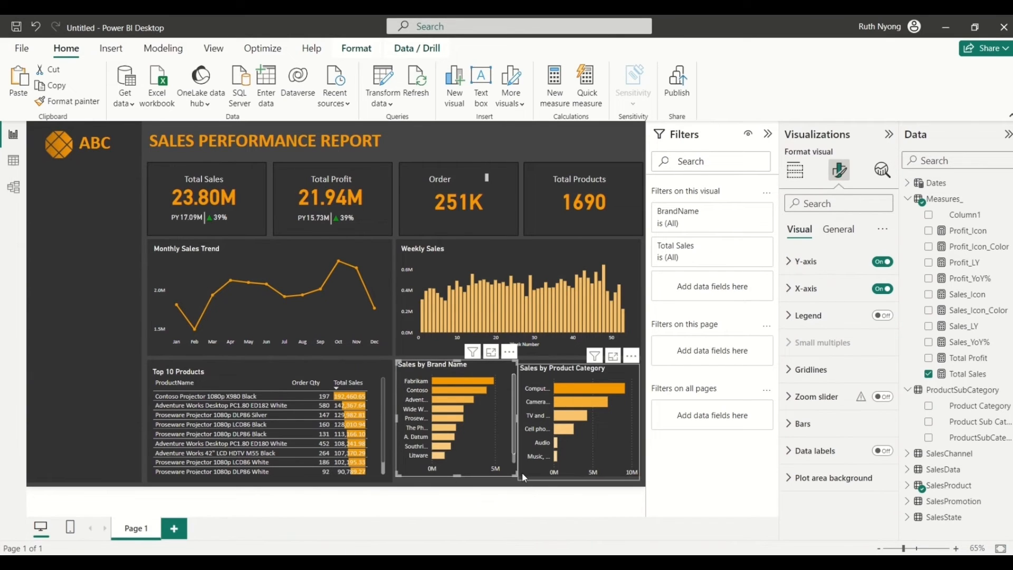
{"action": "left_click_drag", "start_coordinate": [495, 380], "coordinate": [496, 388]}
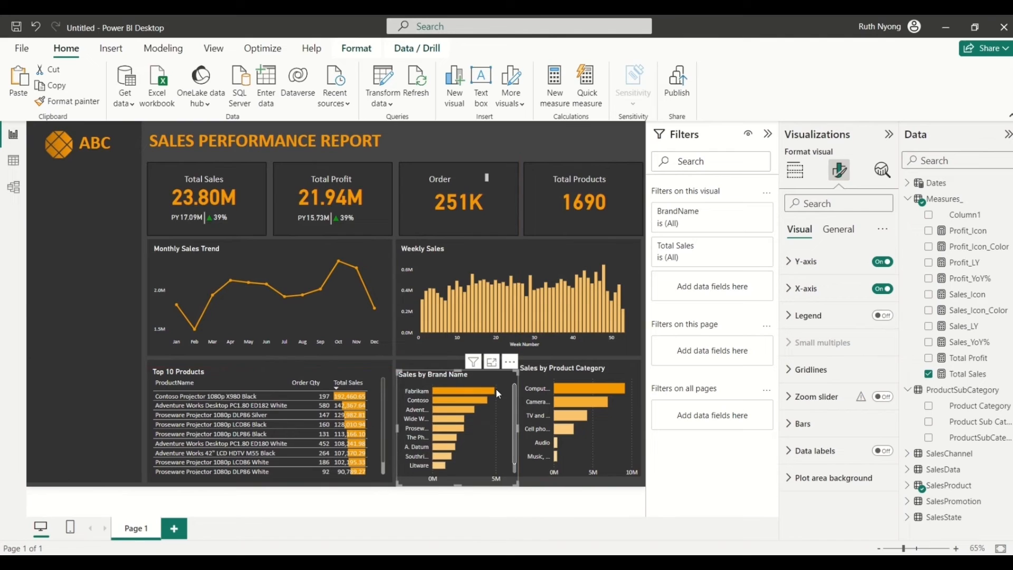
{"action": "left_click", "coordinate": [442, 367]}
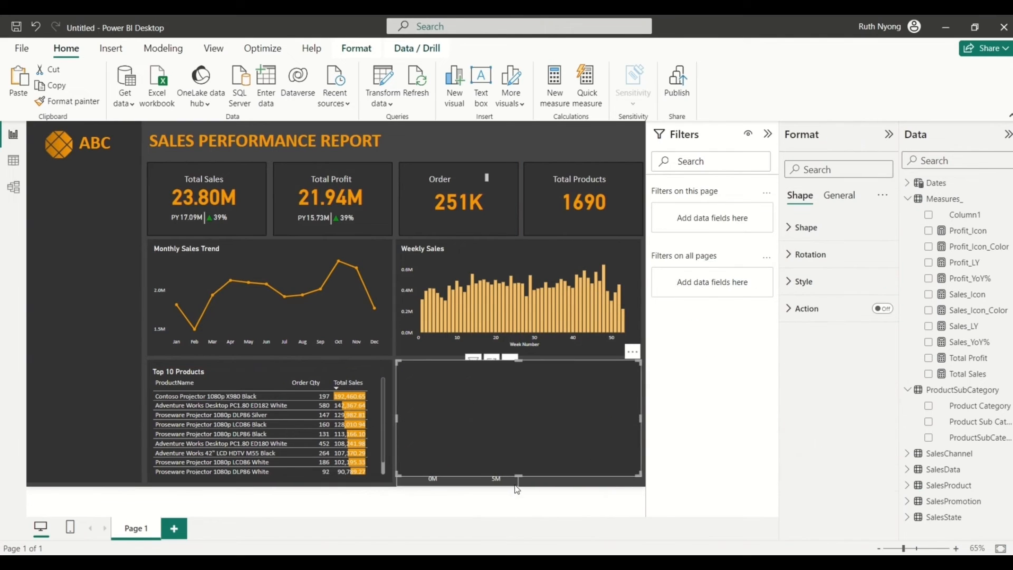
{"action": "left_click_drag", "start_coordinate": [517, 474], "coordinate": [518, 482]}
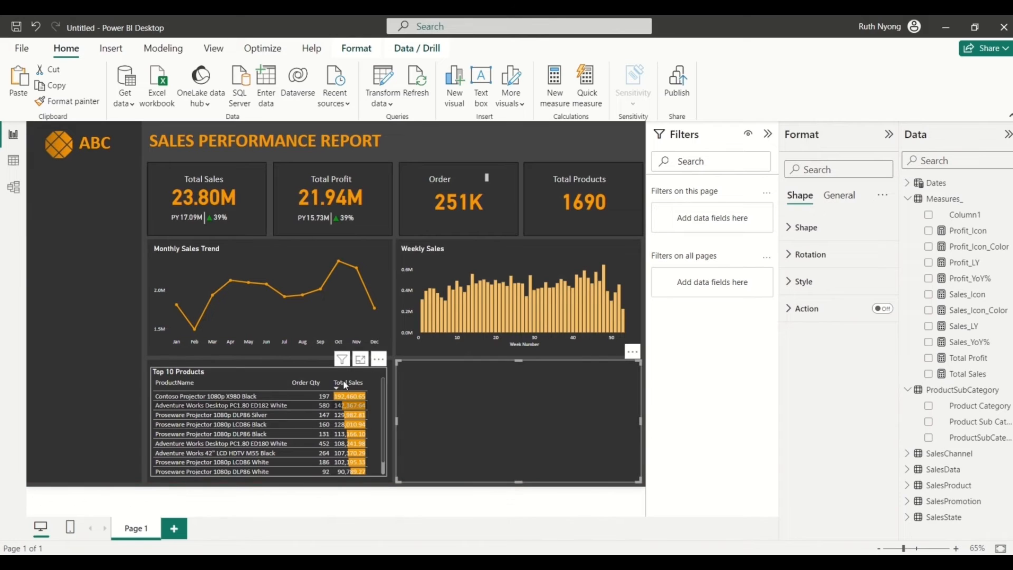
Step: Move the Top 10 Products table up slightly and enlarge it from its lower corner to fill its background rectangle
{"action": "mouse_move", "coordinate": [346, 375]}
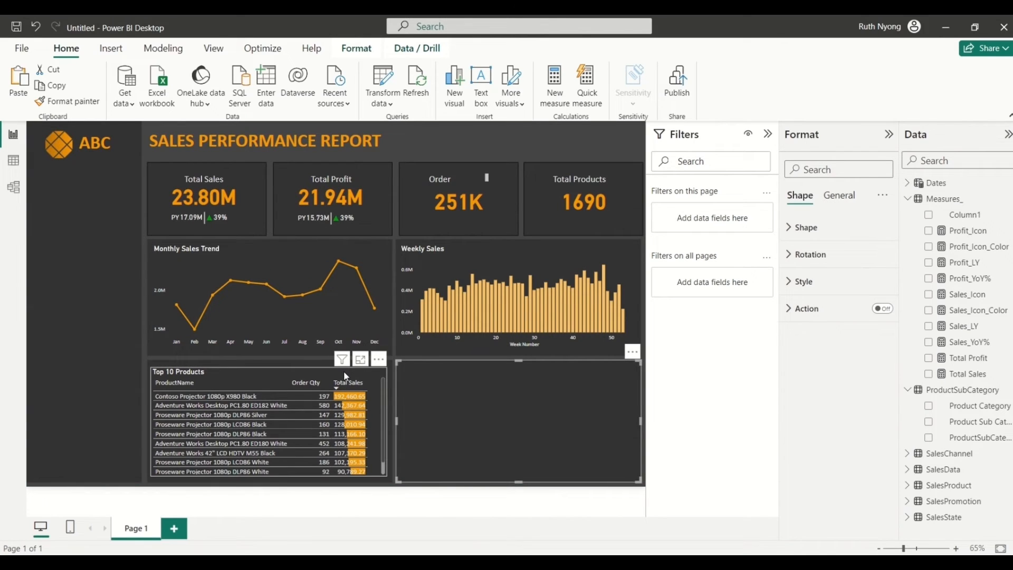
{"action": "left_click_drag", "start_coordinate": [343, 367], "coordinate": [344, 367]}
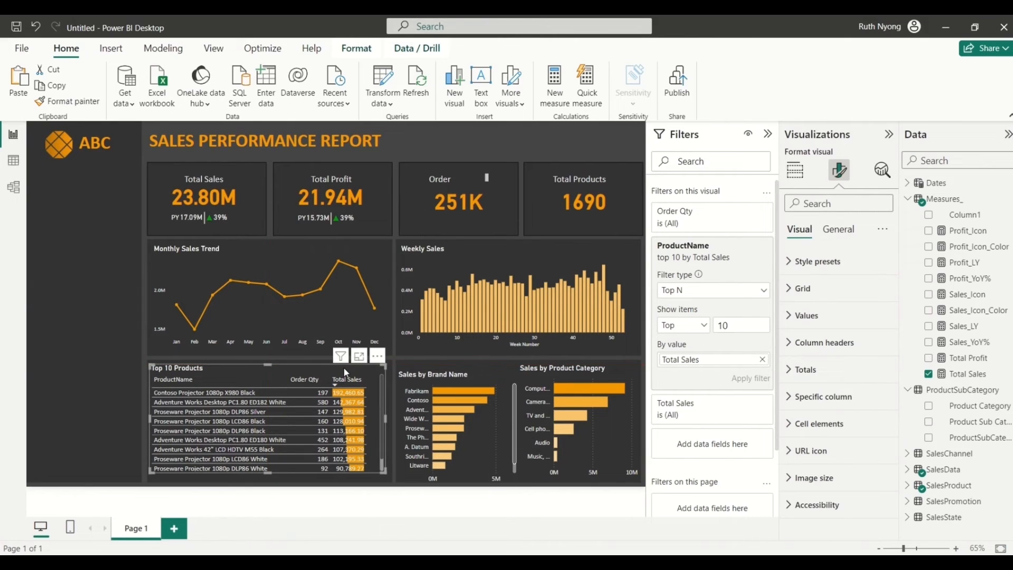
{"action": "left_click_drag", "start_coordinate": [386, 478], "coordinate": [391, 487]}
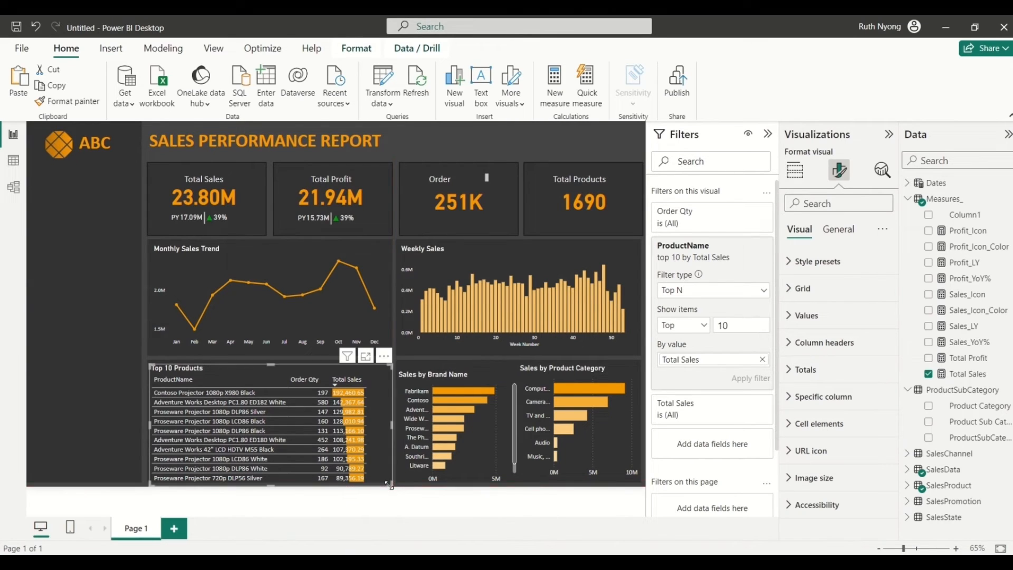
Step: Move the Sales by Brand Name and Sales by Product Category charts up slightly and extend their lower edges within the panel
{"action": "left_click", "coordinate": [485, 376]}
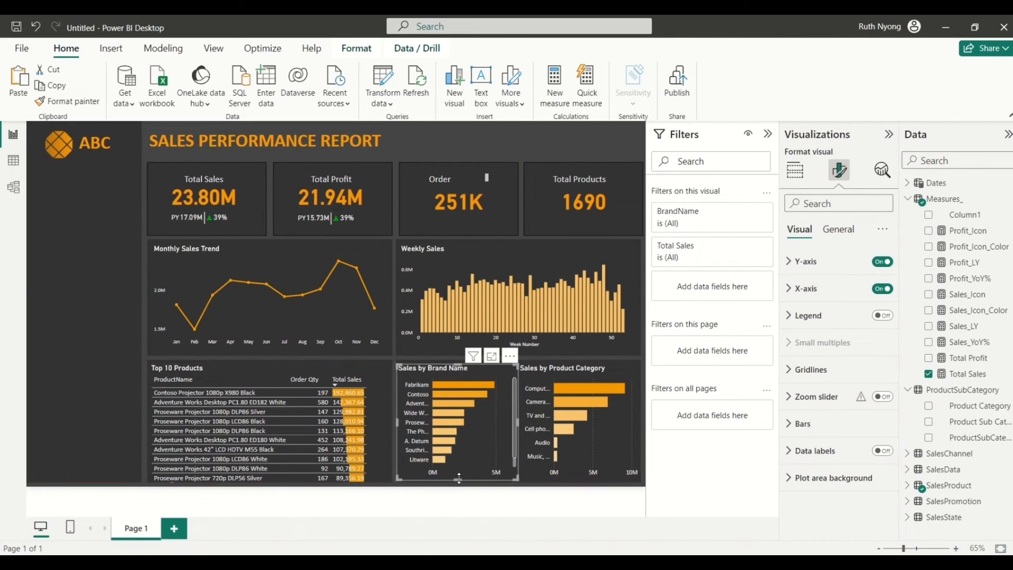
{"action": "left_click_drag", "start_coordinate": [458, 478], "coordinate": [460, 488]}
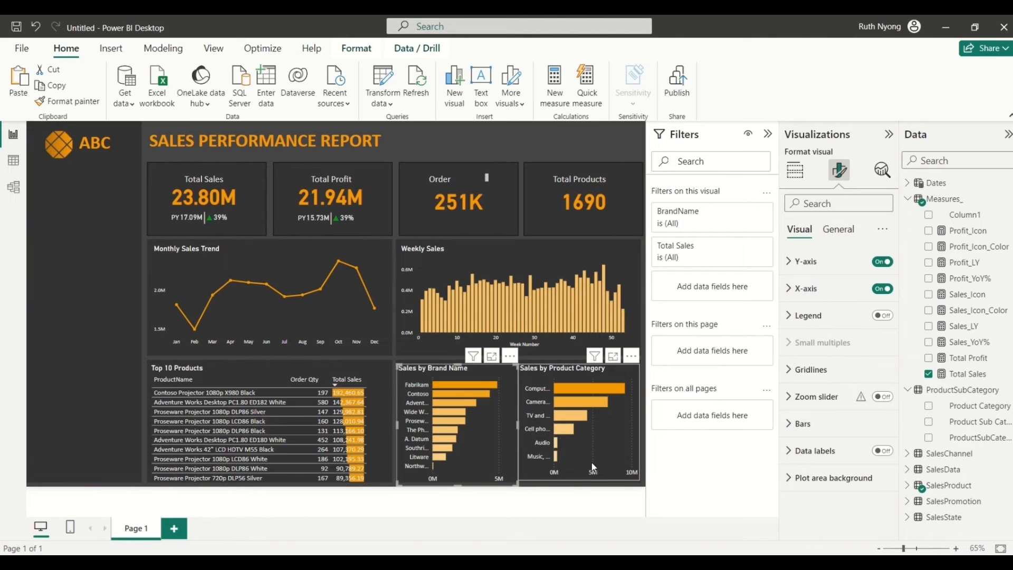
{"action": "left_click", "coordinate": [599, 443]}
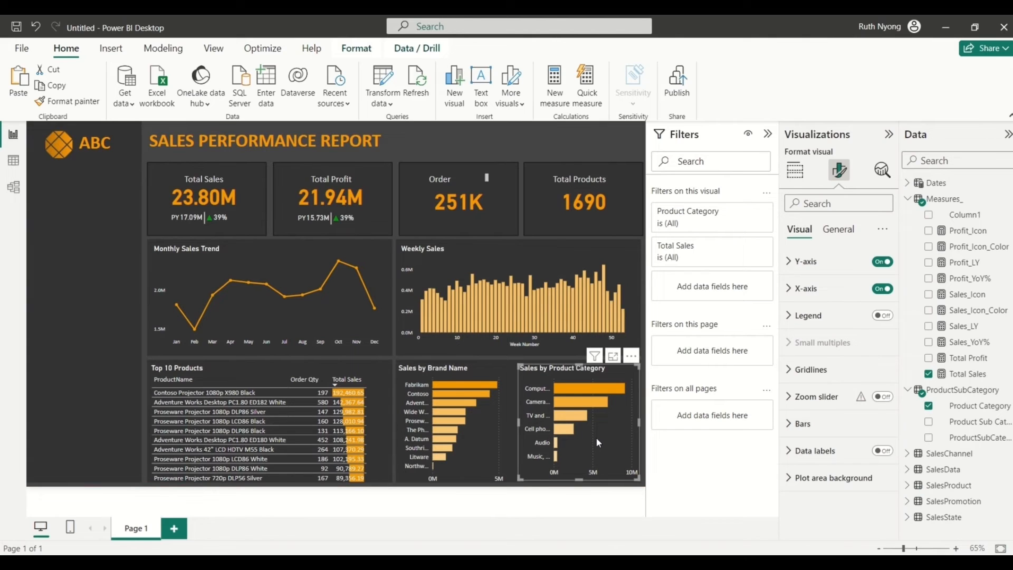
{"action": "key", "text": "Up"}
{"action": "key", "text": "Up"}
{"action": "key", "text": "Up"}
{"action": "key", "text": "Up"}
{"action": "key", "text": "Up"}
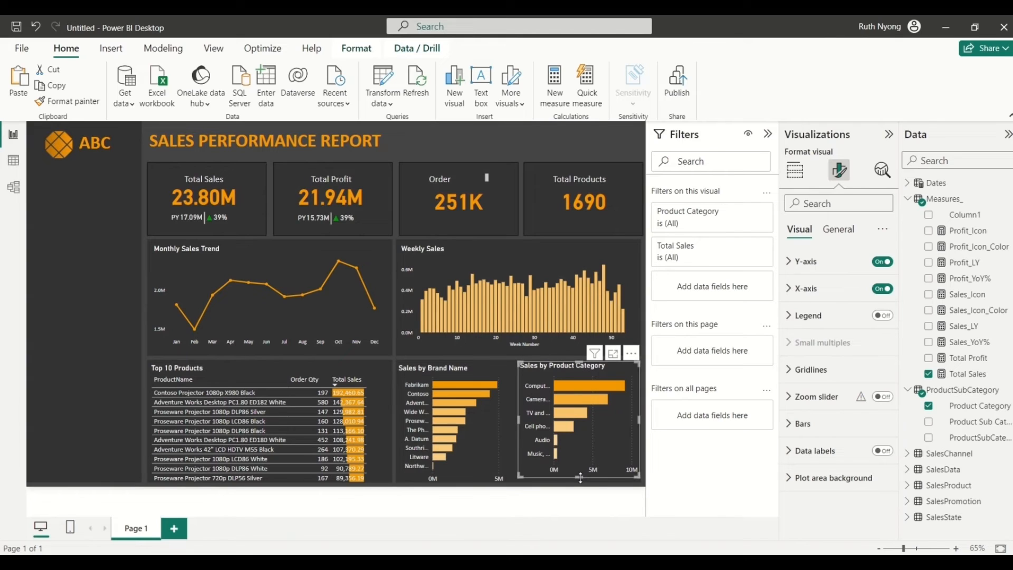
{"action": "left_click_drag", "start_coordinate": [580, 477], "coordinate": [580, 481]}
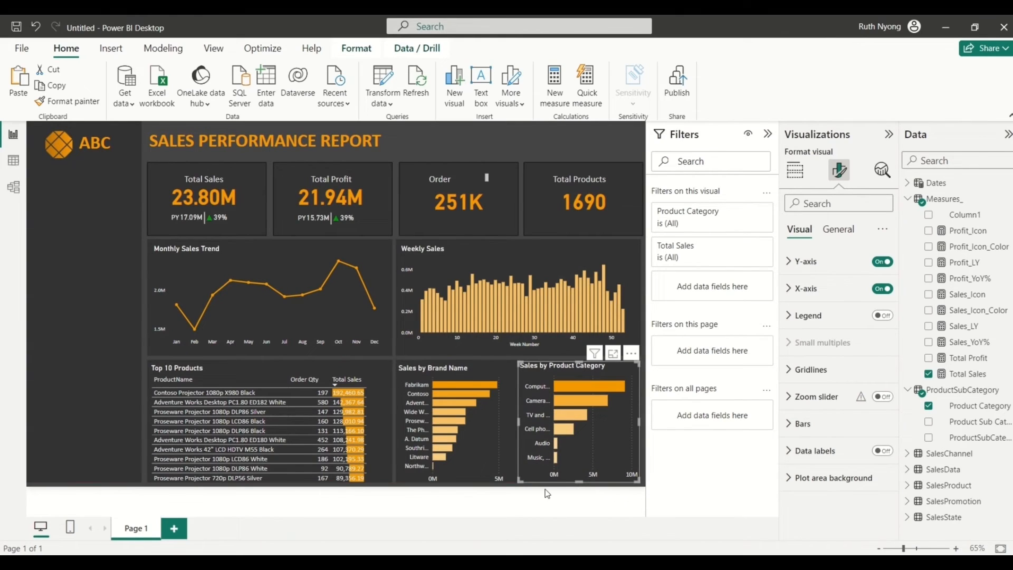
{"action": "left_click", "coordinate": [509, 482]}
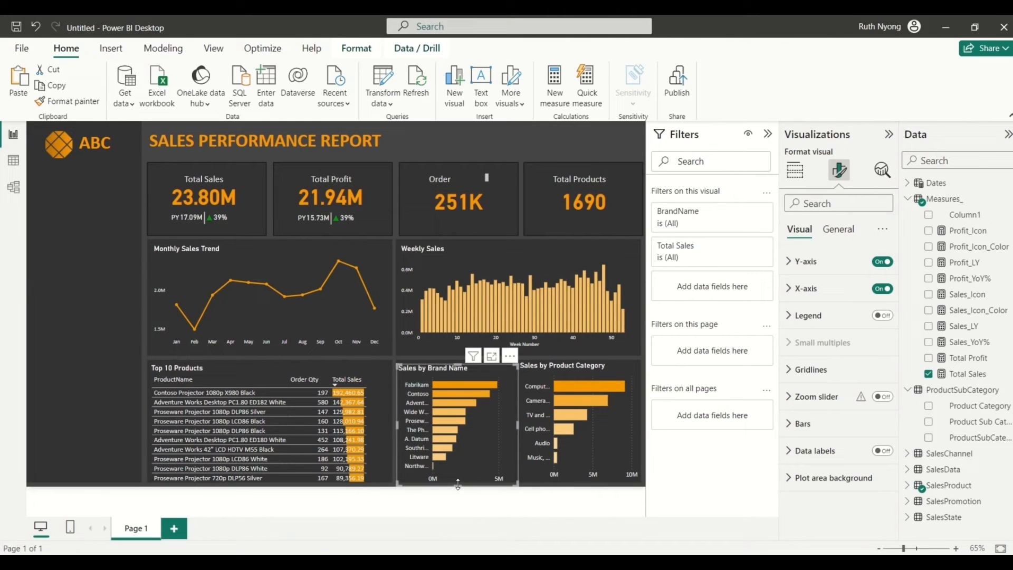
{"action": "left_click_drag", "start_coordinate": [458, 483], "coordinate": [457, 485]}
{"action": "left_click", "coordinate": [425, 138]}
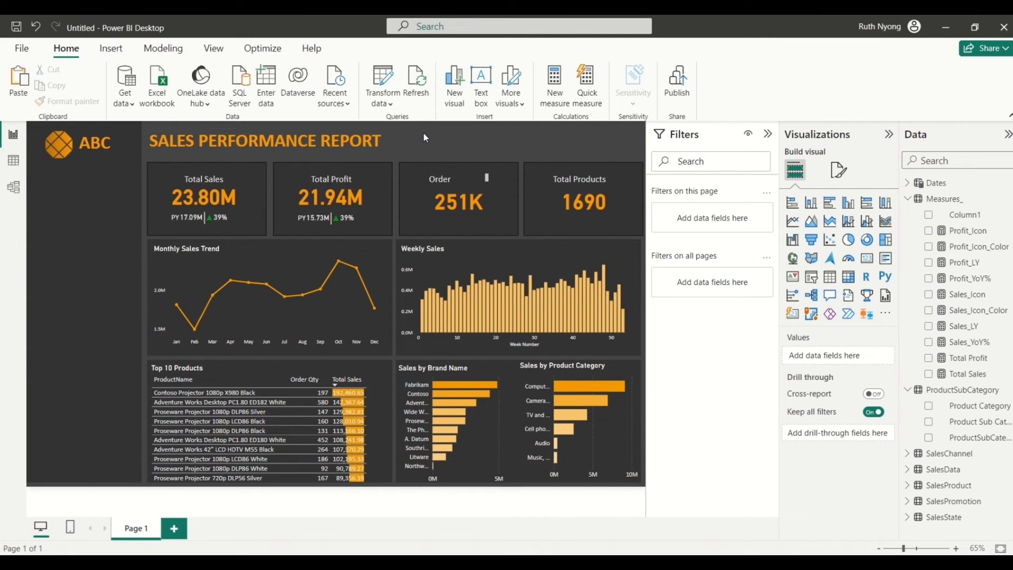
Step: Widen the Order label's text box on its card so the full "Order Quantity" text fits
{"action": "left_click", "coordinate": [451, 180]}
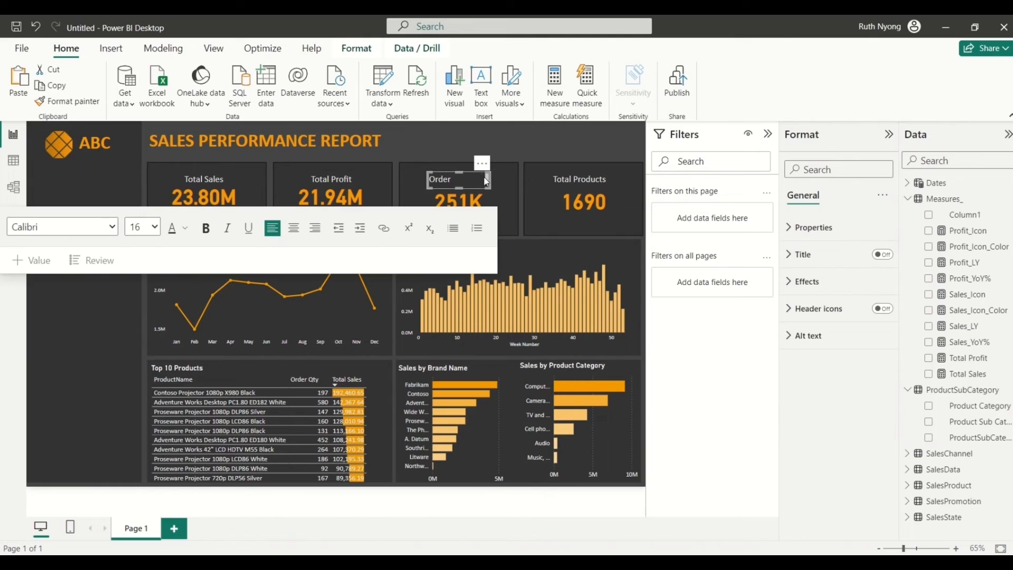
{"action": "left_click", "coordinate": [442, 151]}
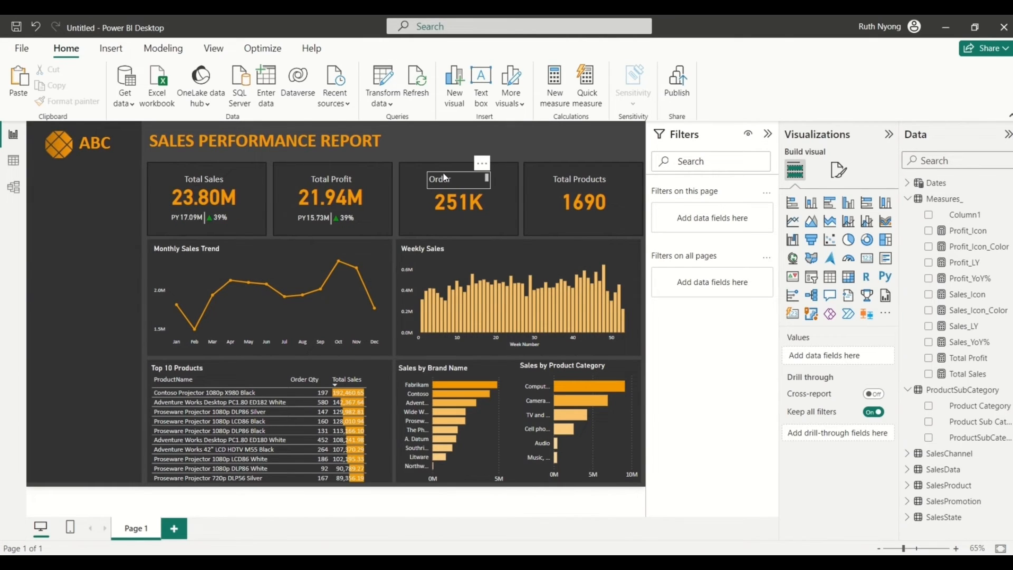
{"action": "left_click", "coordinate": [482, 180]}
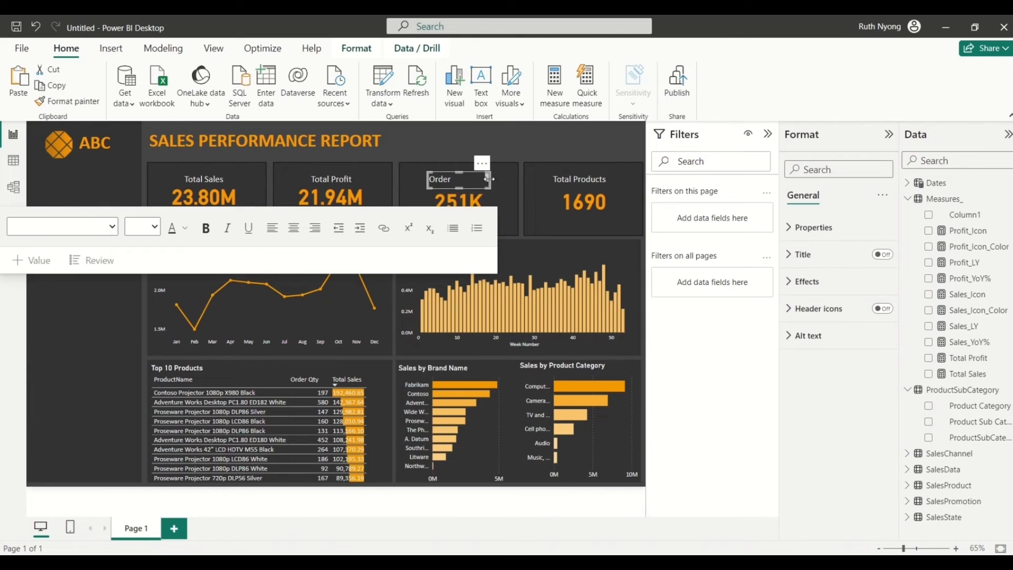
{"action": "left_click_drag", "start_coordinate": [495, 180], "coordinate": [503, 182]}
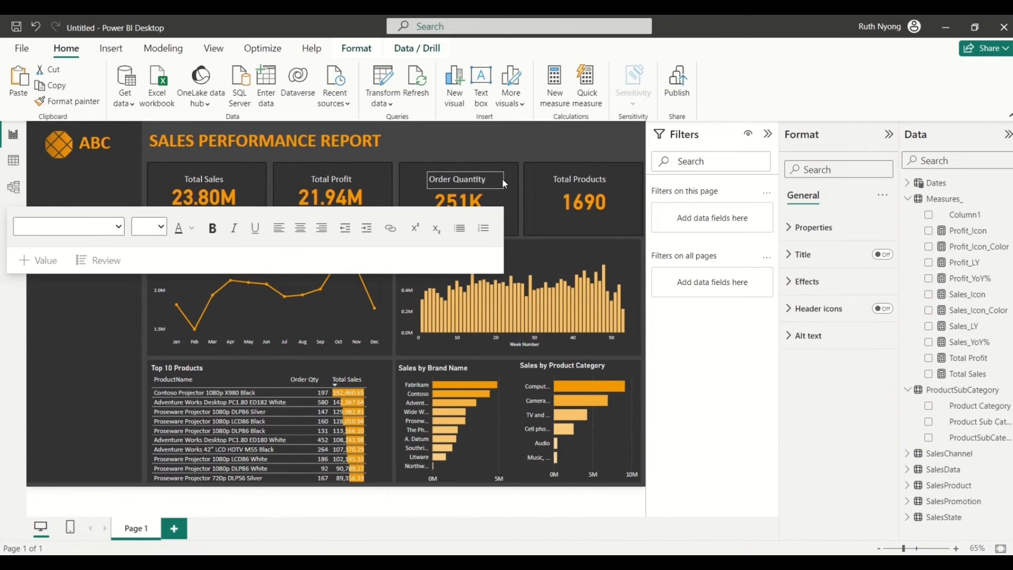
{"action": "left_click", "coordinate": [441, 146]}
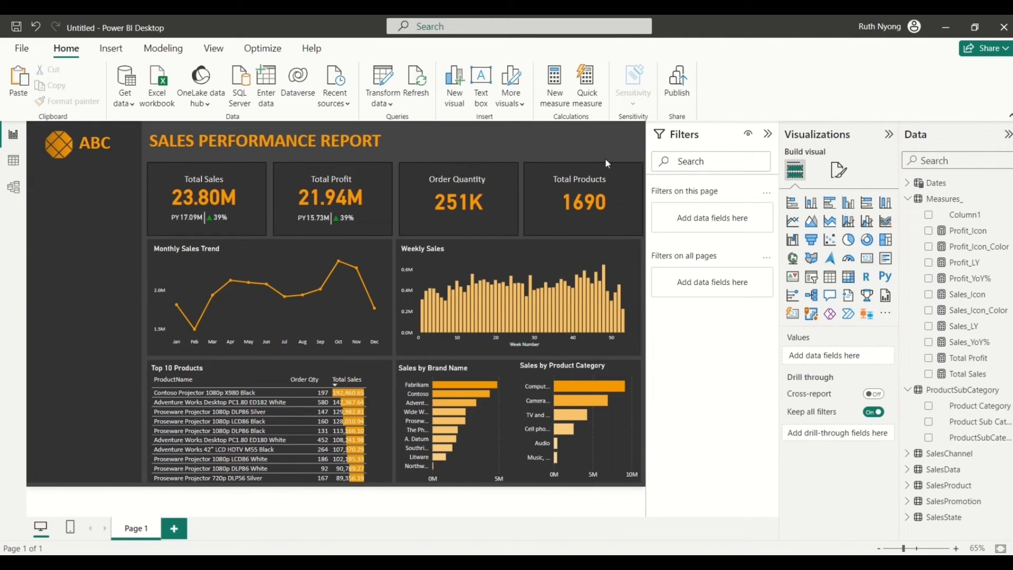
Step: Add a slicer to the report page using the Date field from the Dates table
{"action": "left_click", "coordinate": [813, 280]}
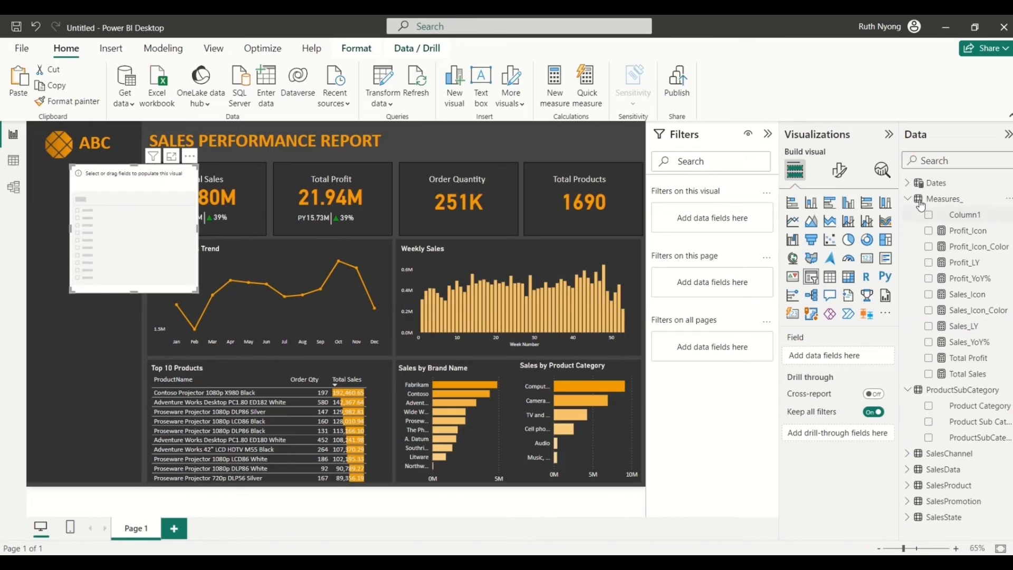
{"action": "left_click", "coordinate": [908, 183]}
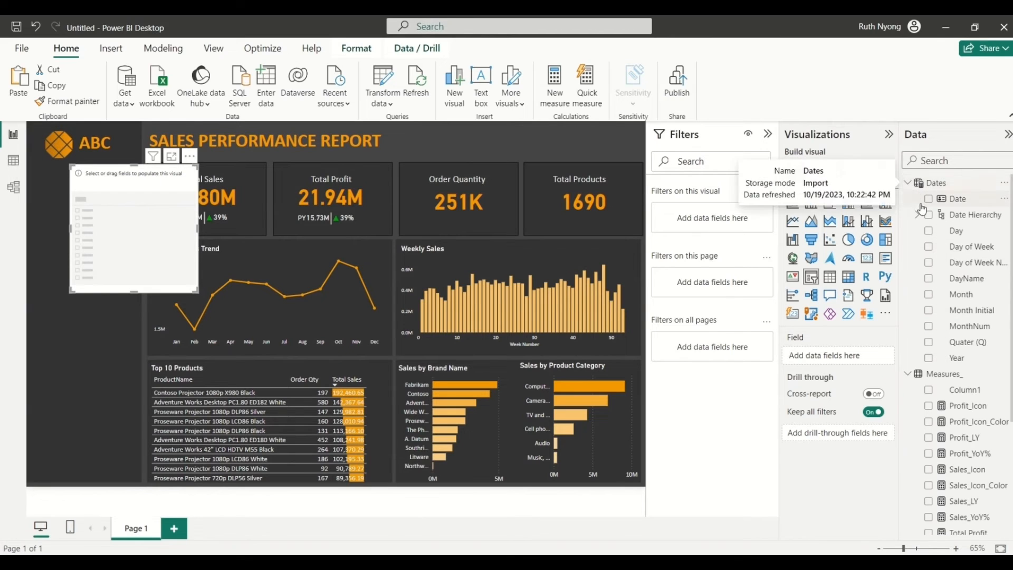
{"action": "left_click", "coordinate": [929, 199]}
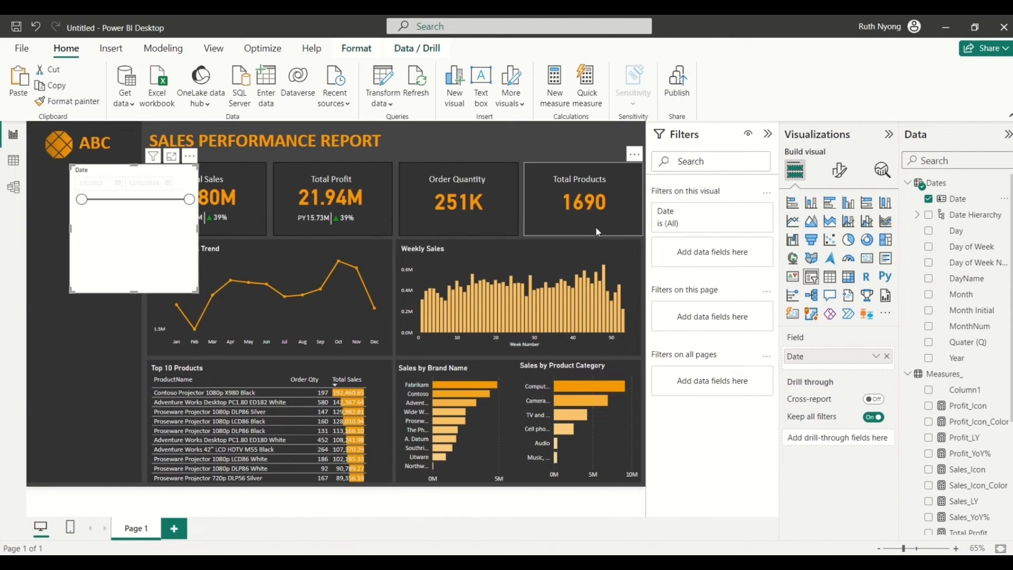
Step: Turn off the slider on the date slicer, keeping the Between style
{"action": "left_click", "coordinate": [840, 175]}
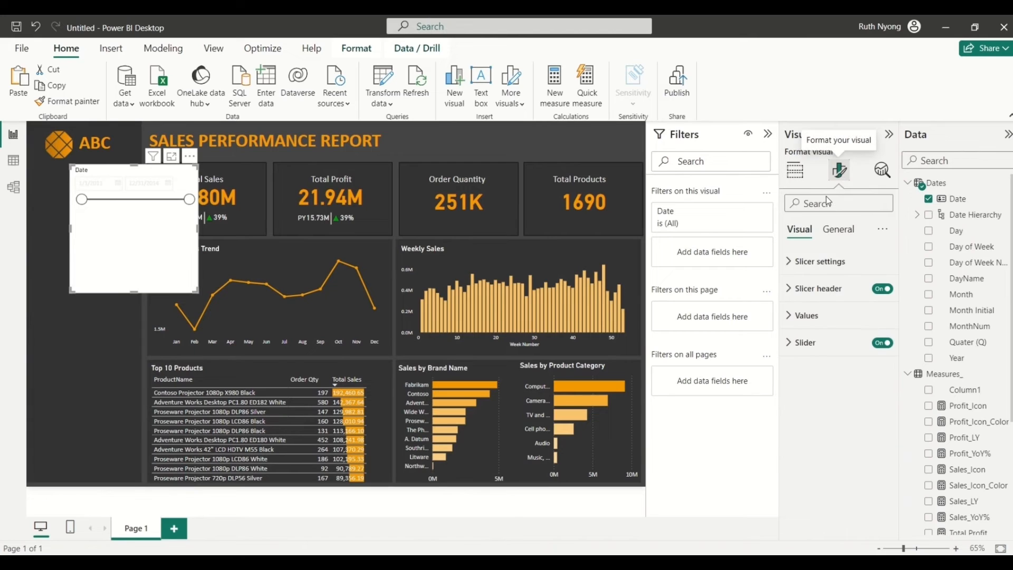
{"action": "left_click", "coordinate": [790, 269]}
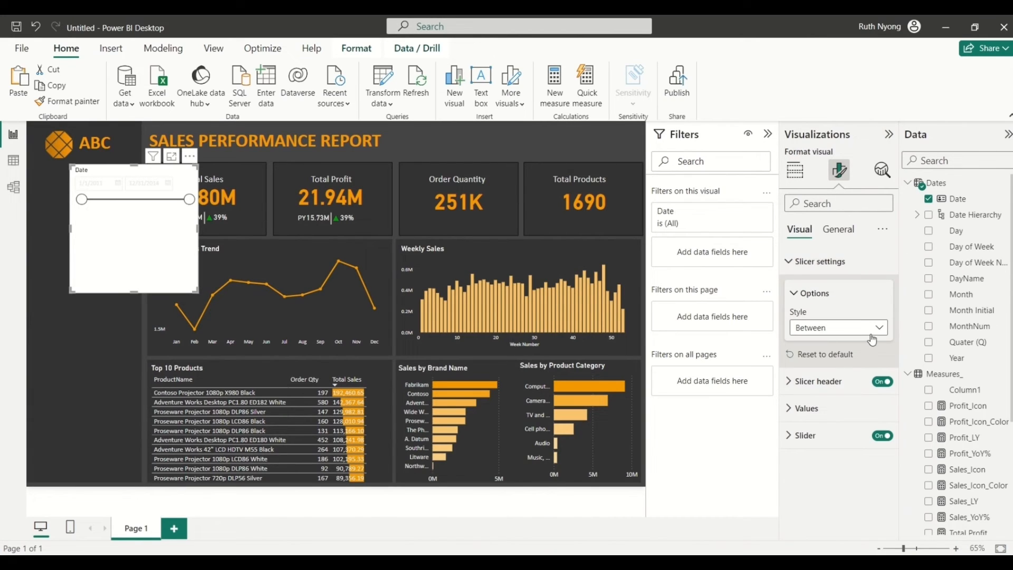
{"action": "left_click", "coordinate": [789, 263]}
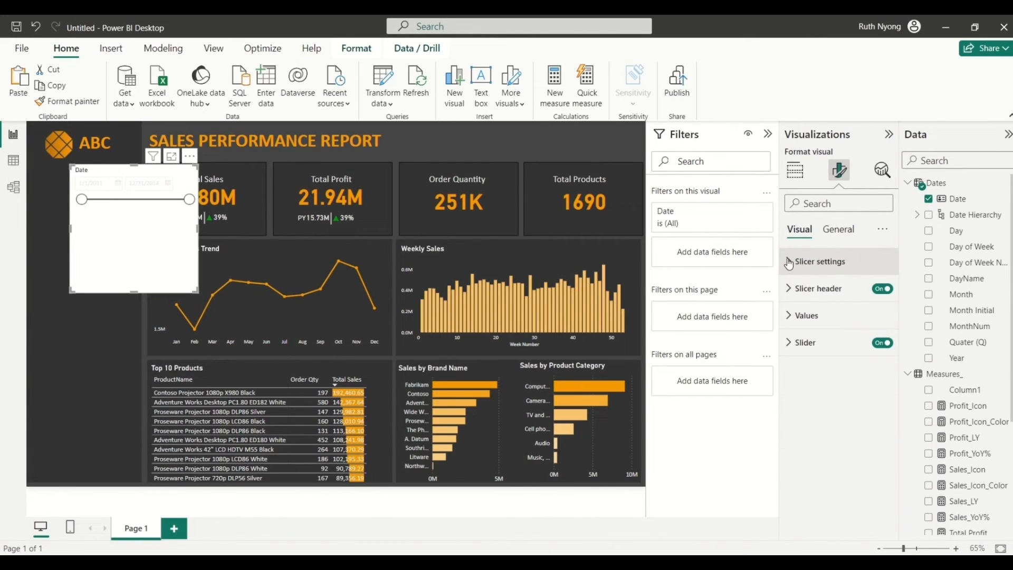
{"action": "left_click", "coordinate": [882, 344]}
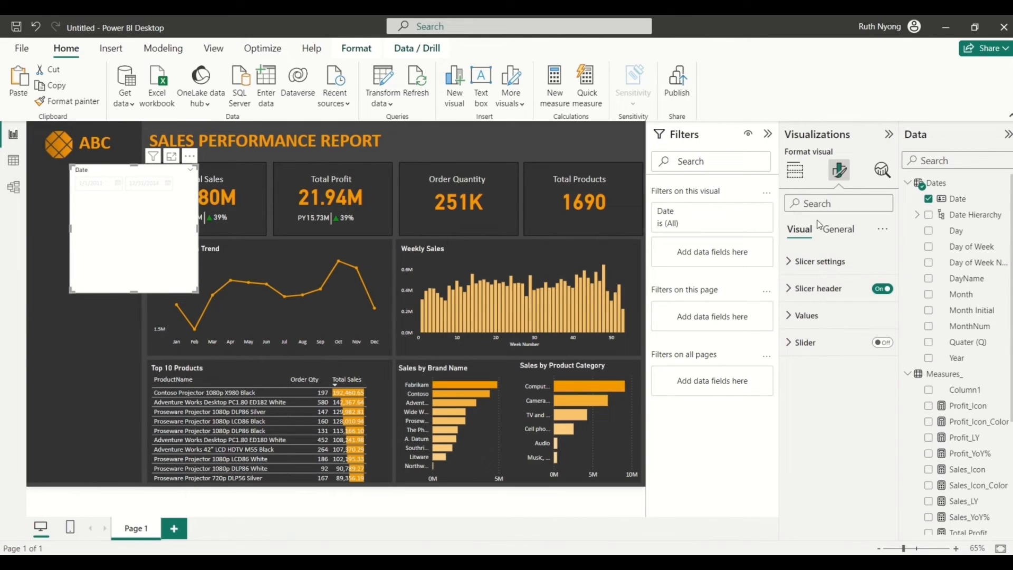
Step: Turn on the date slicer's title and set its text to "Select Date to View"
{"action": "left_click", "coordinate": [835, 230]}
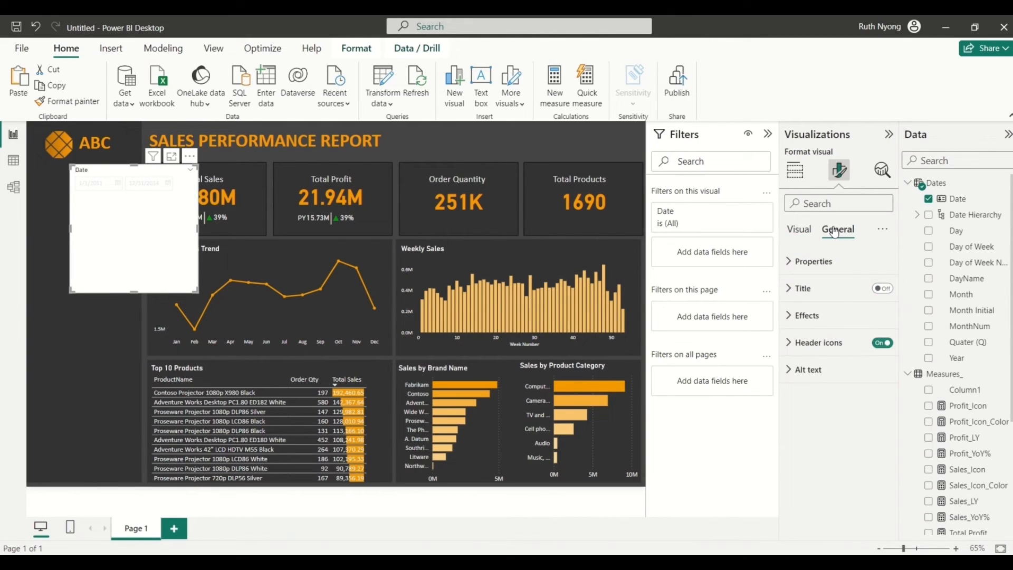
{"action": "left_click", "coordinate": [794, 297]}
{"action": "left_click", "coordinate": [883, 289]}
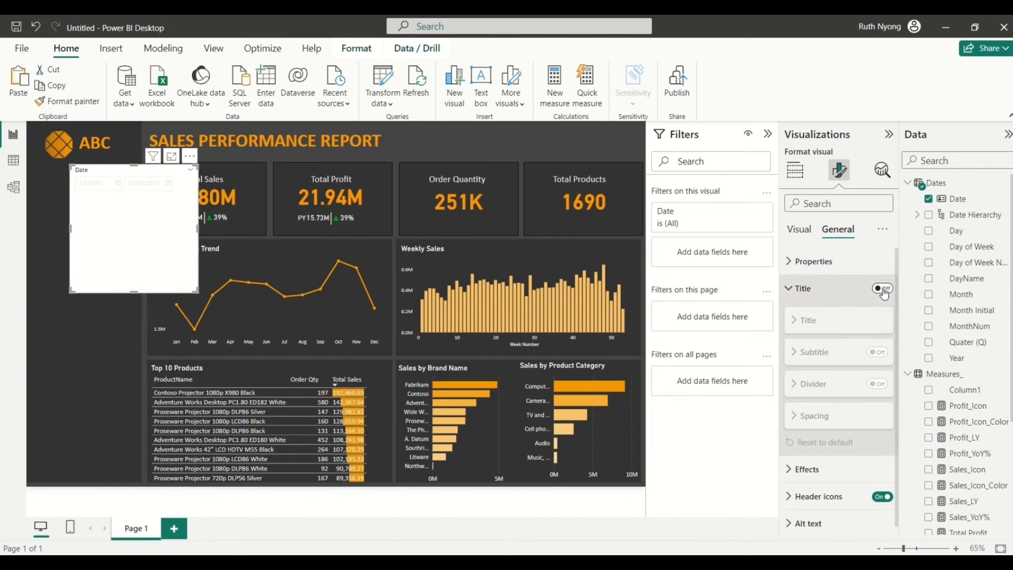
{"action": "left_click", "coordinate": [855, 312]}
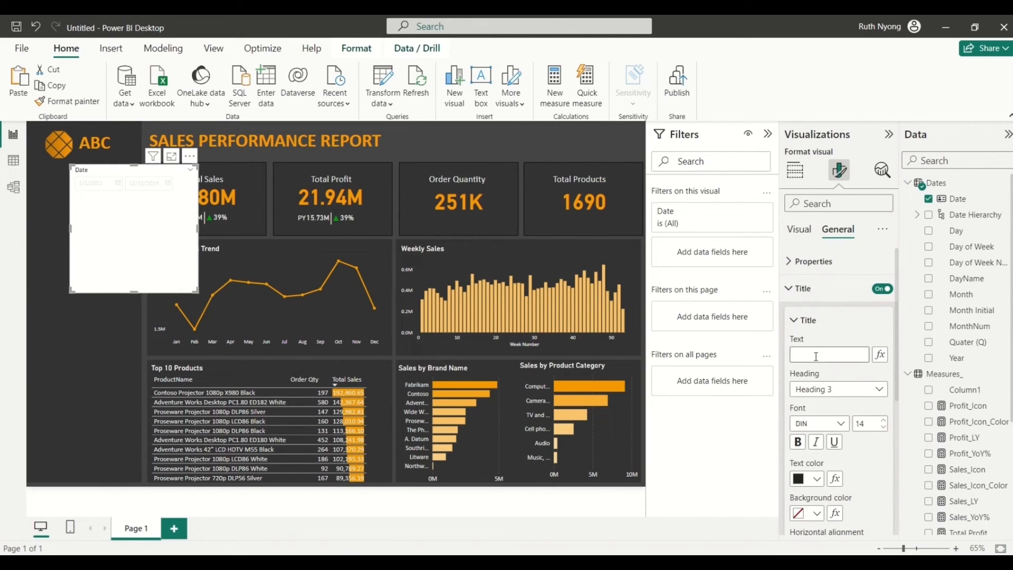
{"action": "type", "text": "ct Date to View"}
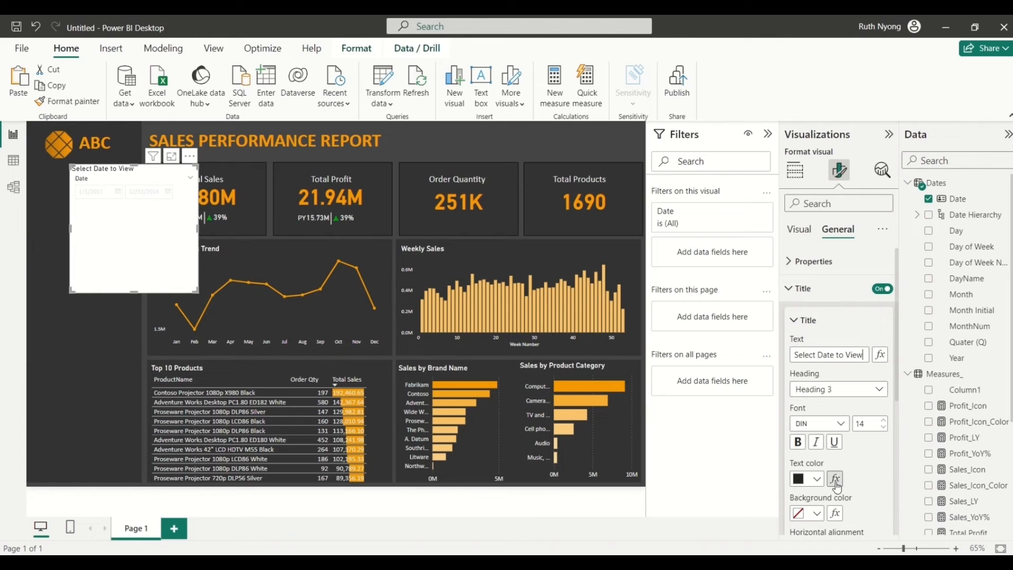
Step: Set the date slicer's title text color to the base orange of the theme colors
{"action": "left_click", "coordinate": [817, 480]}
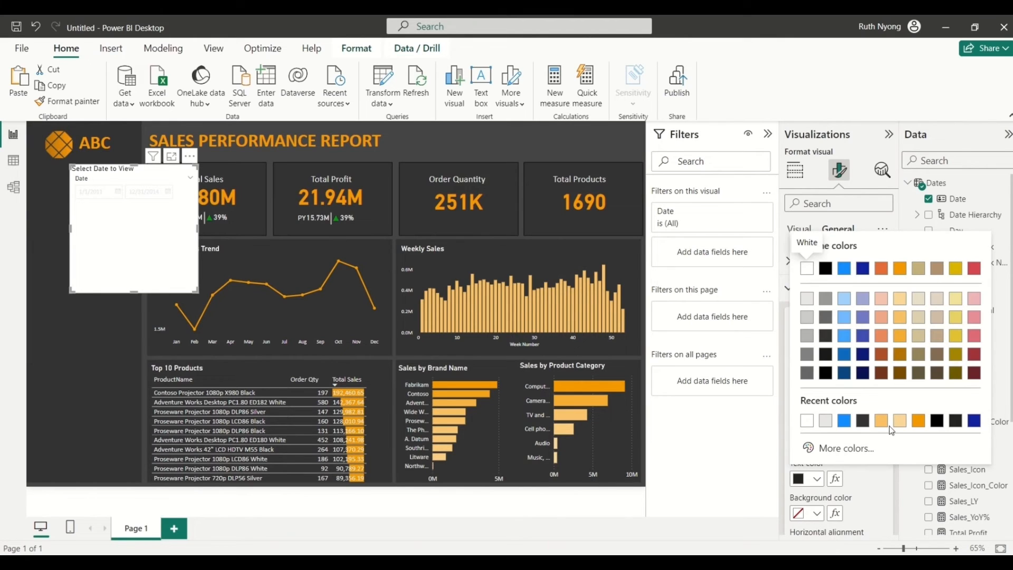
{"action": "left_click", "coordinate": [900, 336]}
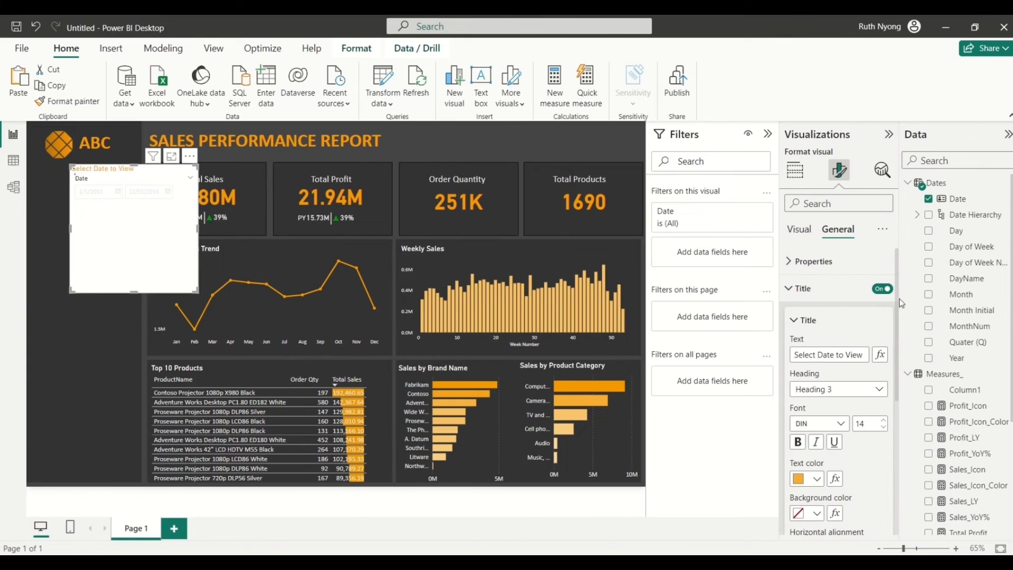
{"action": "right_click", "coordinate": [817, 486]}
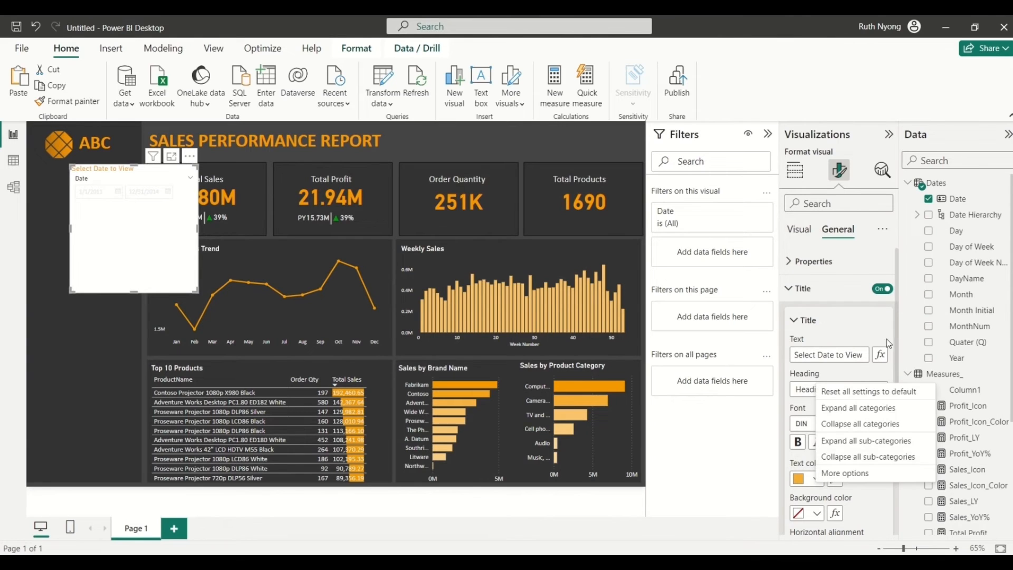
{"action": "left_click", "coordinate": [808, 481]}
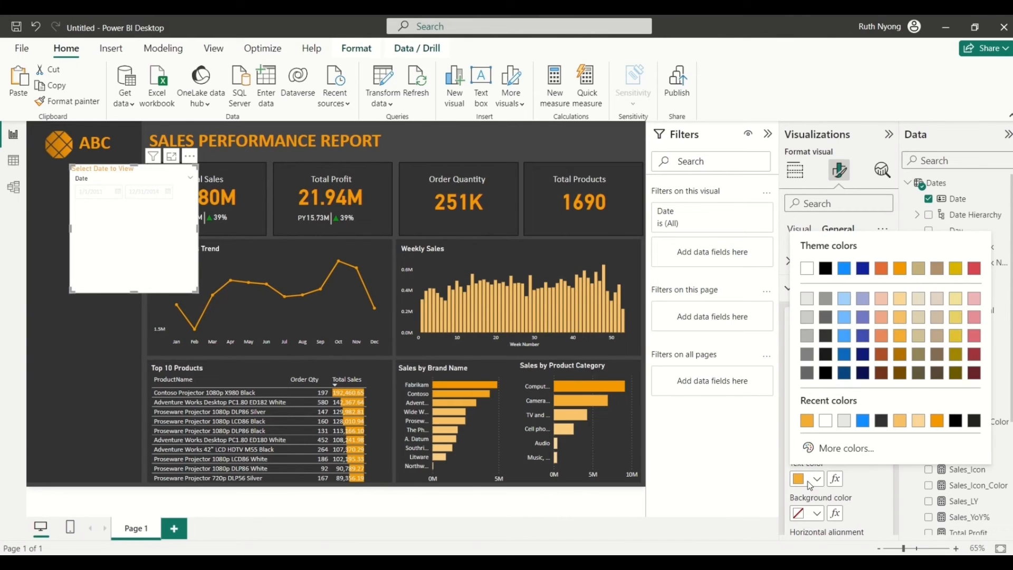
{"action": "left_click", "coordinate": [899, 270]}
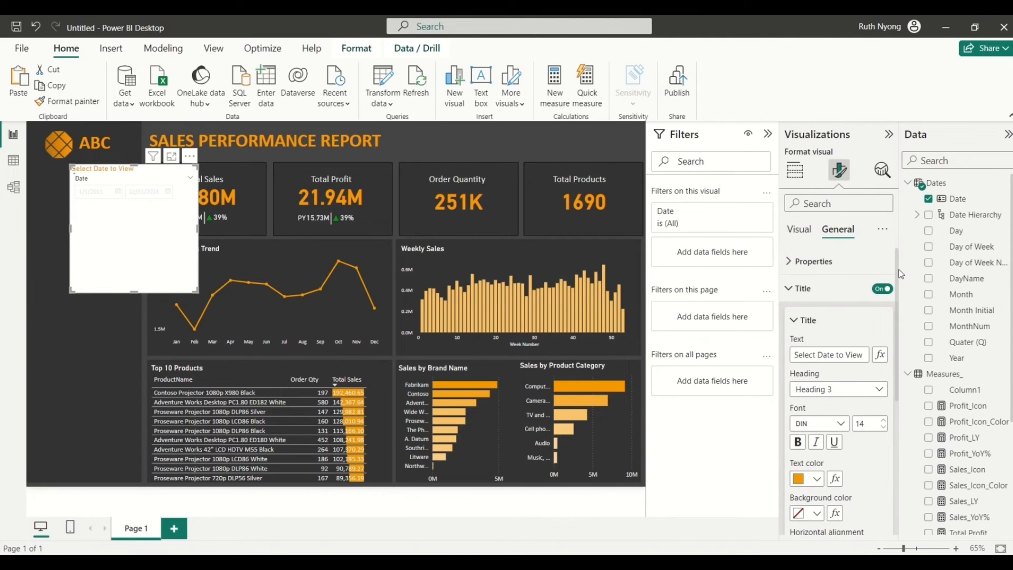
Step: Turn off the date slicer's header and its background fill
{"action": "left_click", "coordinate": [799, 230]}
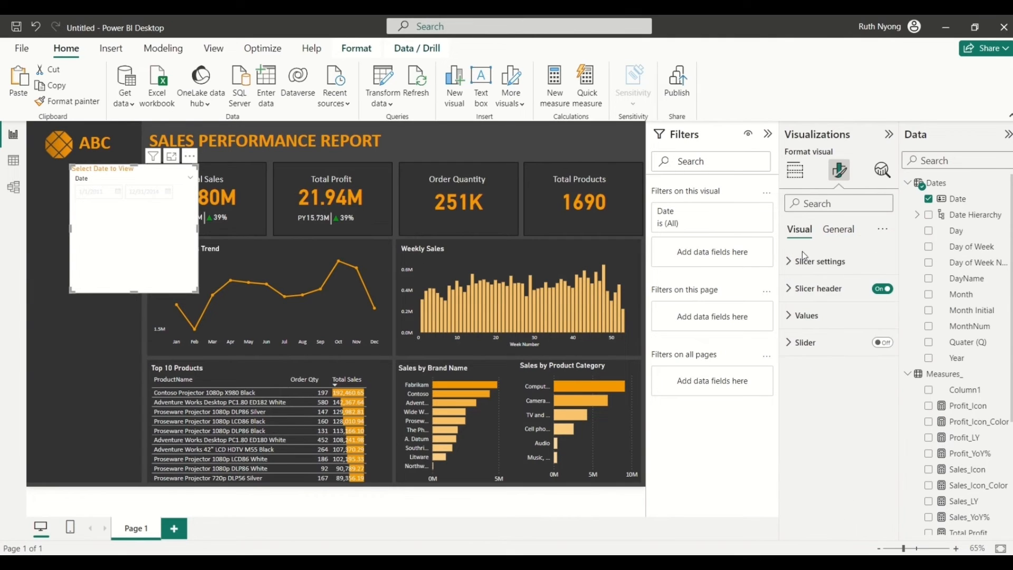
{"action": "left_click", "coordinate": [878, 289]}
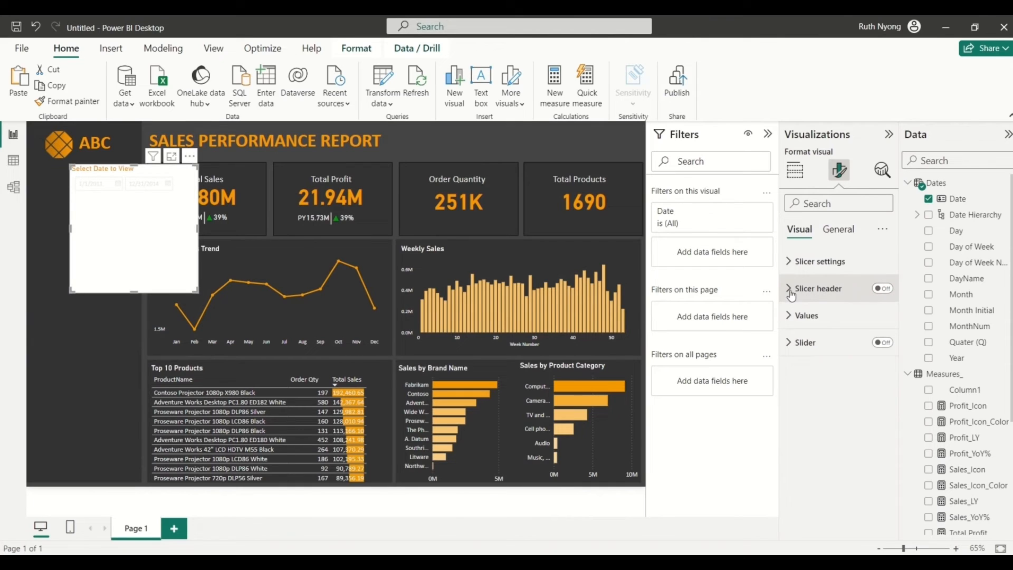
{"action": "left_click", "coordinate": [832, 238]}
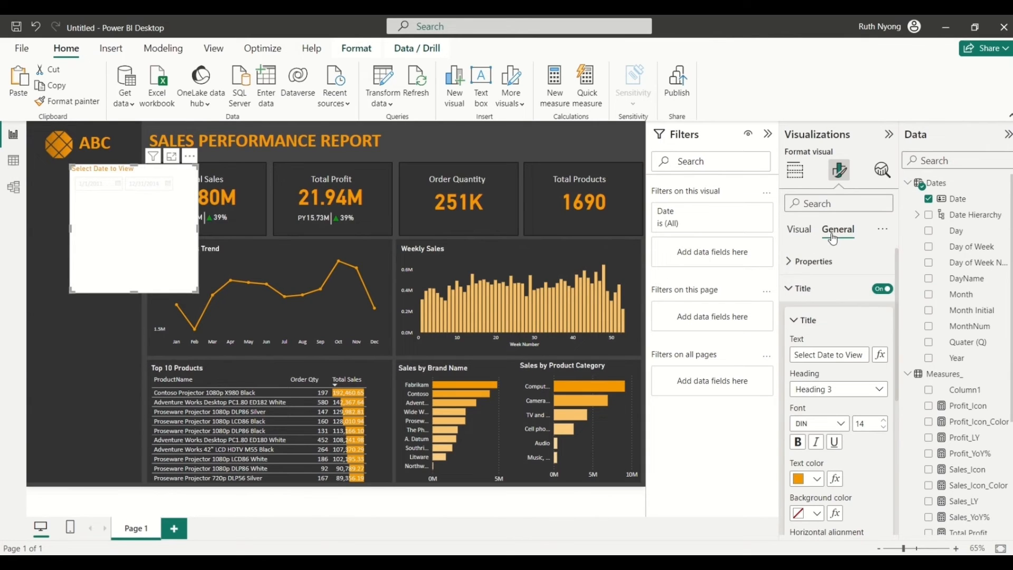
{"action": "left_click", "coordinate": [793, 295]}
{"action": "left_click", "coordinate": [789, 318]}
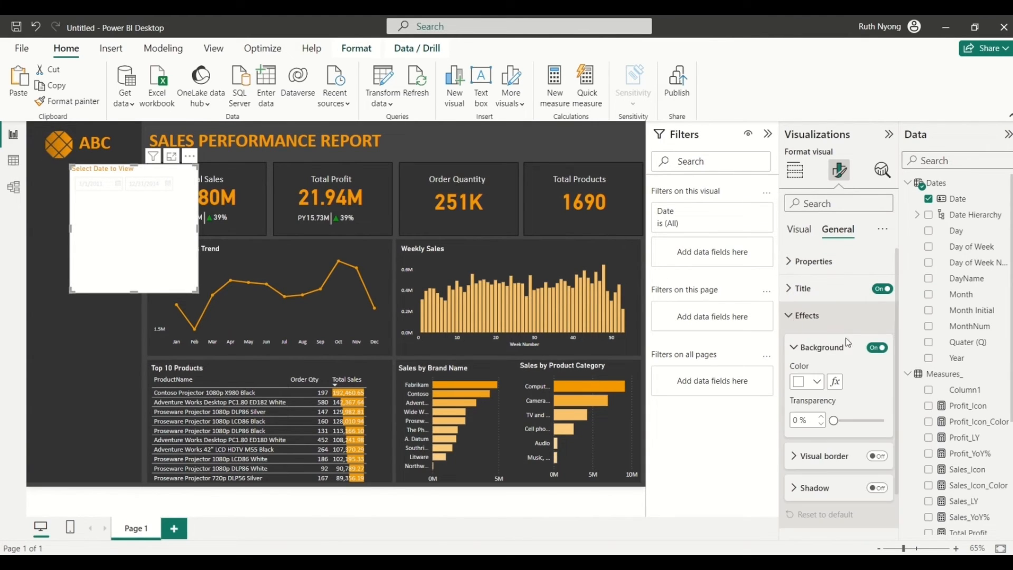
{"action": "left_click", "coordinate": [878, 348]}
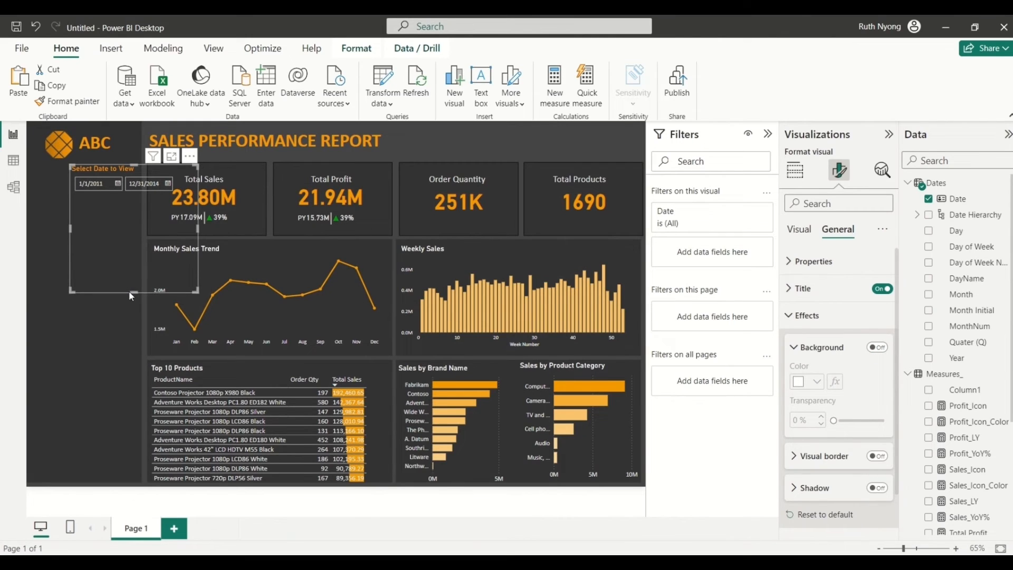
Step: Shrink the date slicer and place it in the header band above the Order Quantity card, matching the card's width
{"action": "left_click_drag", "start_coordinate": [130, 293], "coordinate": [449, 161]}
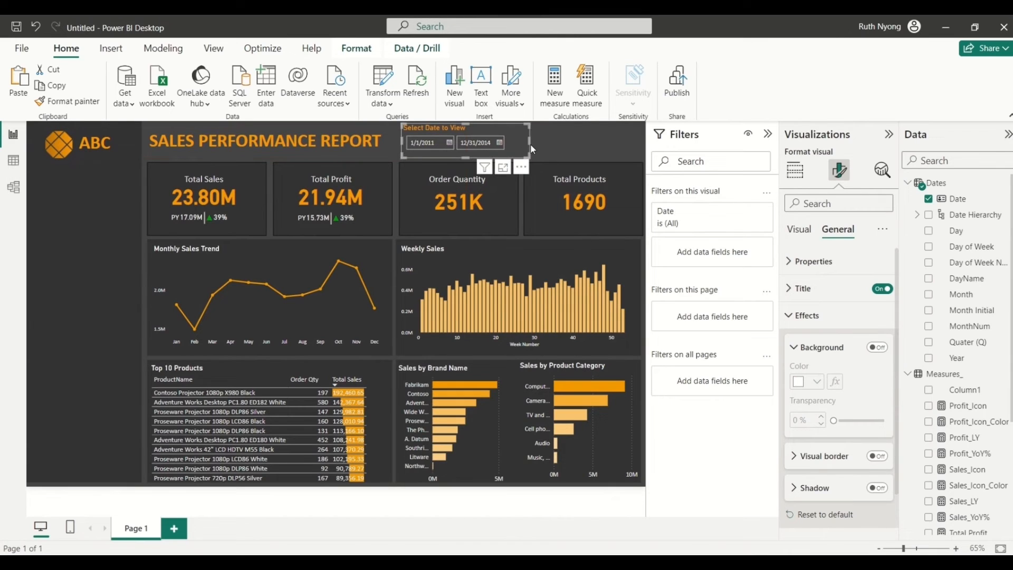
{"action": "left_click_drag", "start_coordinate": [526, 143], "coordinate": [515, 143]}
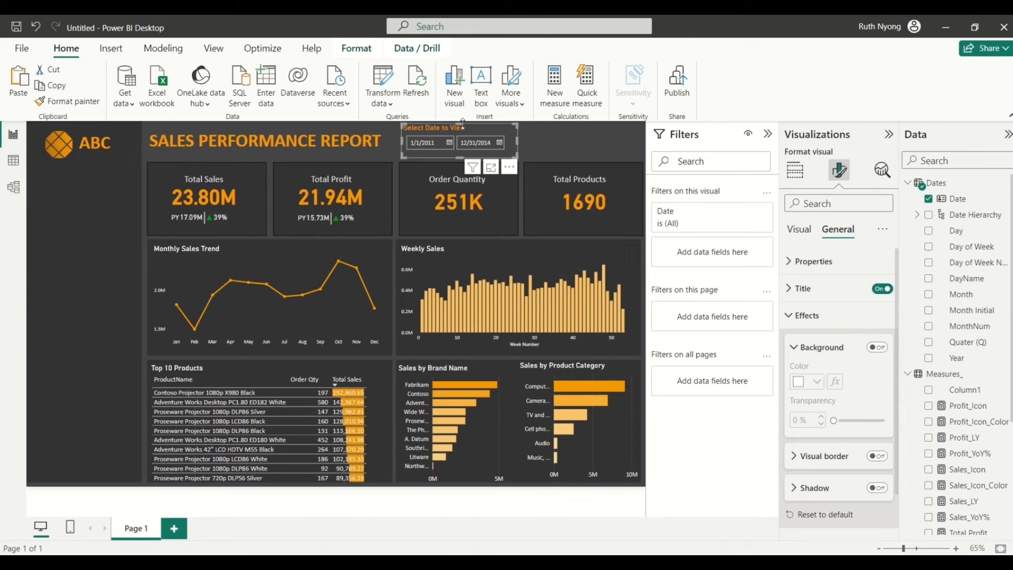
{"action": "left_click_drag", "start_coordinate": [461, 127], "coordinate": [461, 130]}
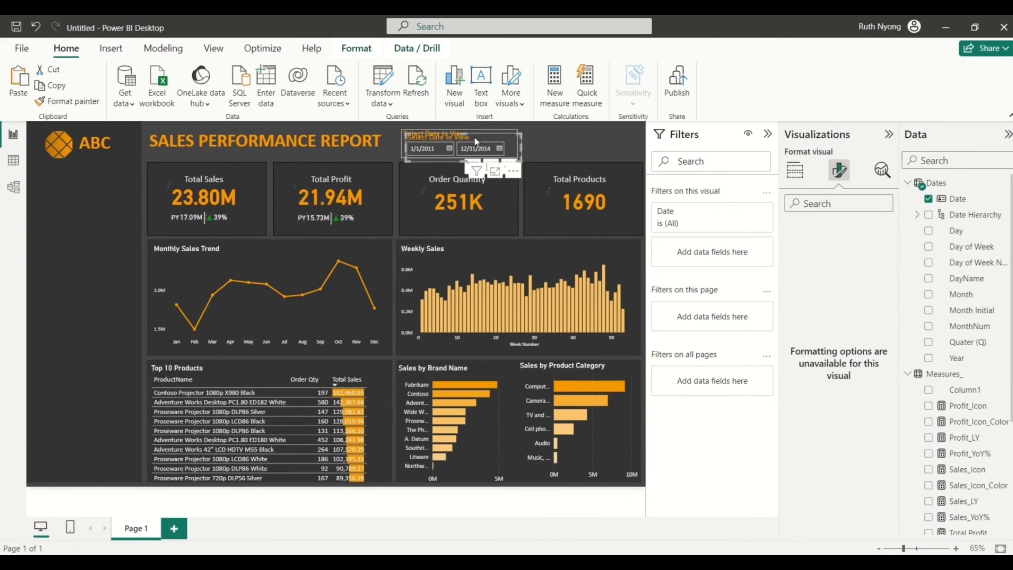
Step: Place a copy of the date slicer above the Total Products card, replace its Date field with Year, and widen it slightly
{"action": "left_click_drag", "start_coordinate": [476, 137], "coordinate": [589, 143]}
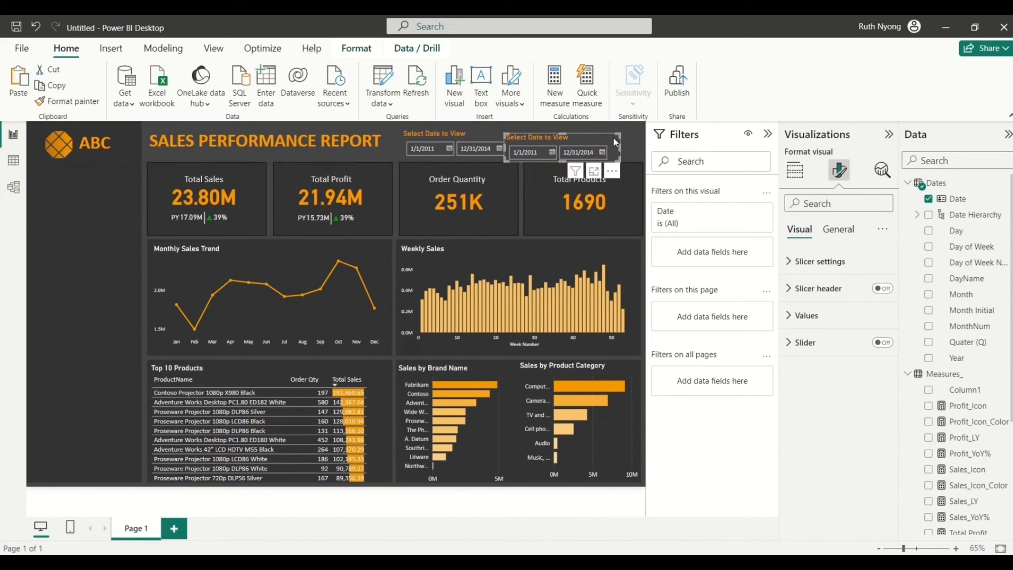
{"action": "left_click", "coordinate": [928, 199]}
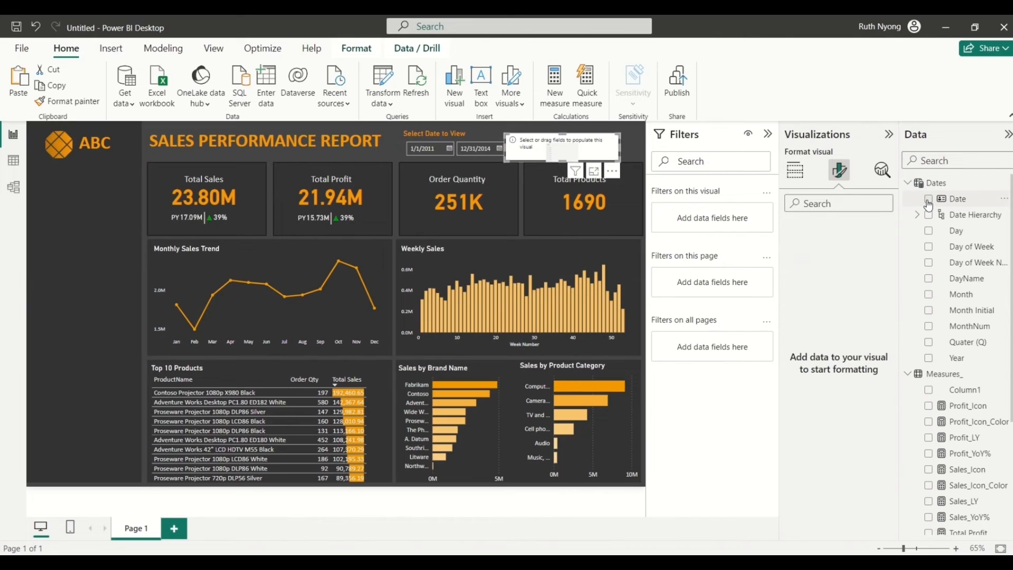
{"action": "left_click", "coordinate": [928, 359]}
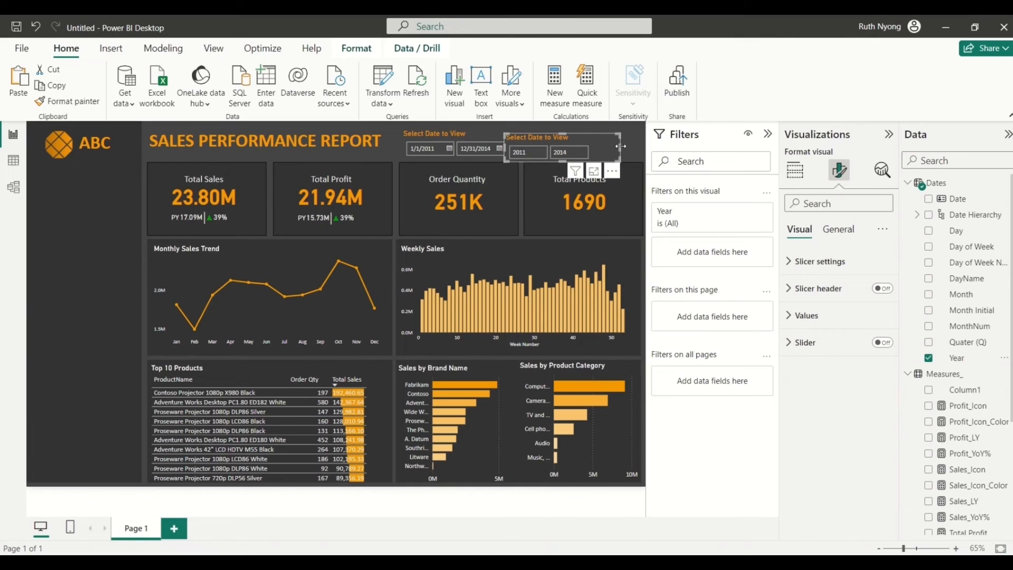
{"action": "left_click_drag", "start_coordinate": [620, 149], "coordinate": [633, 150]}
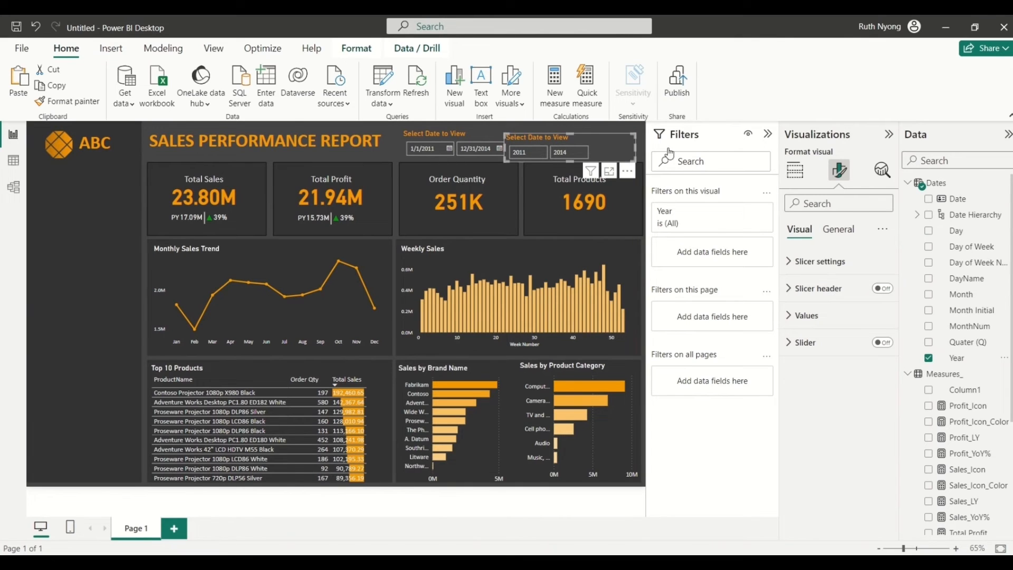
Step: Set the year slicer's style to Tile and nudge it into line above the Total Products card
{"action": "left_click", "coordinate": [790, 265]}
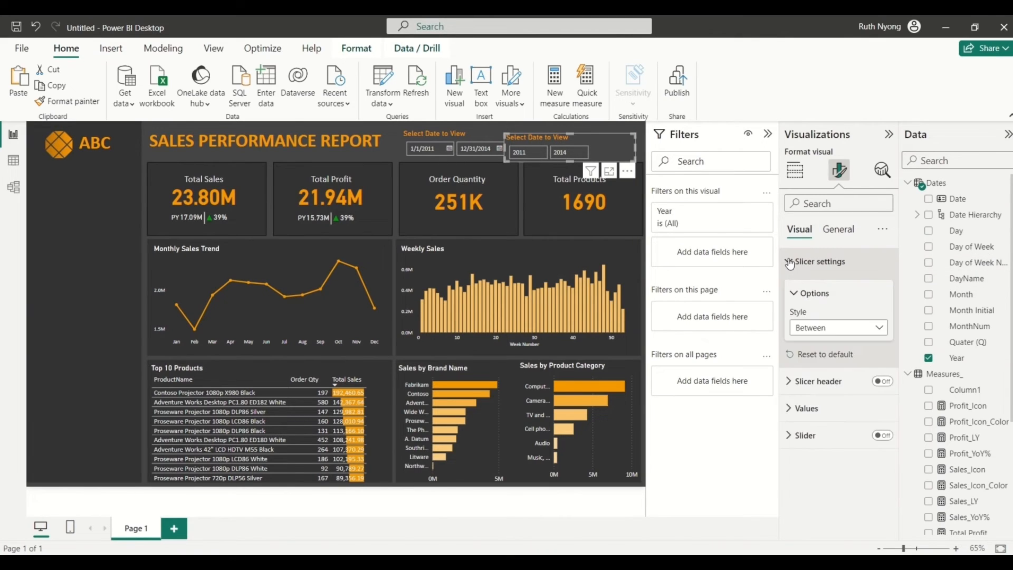
{"action": "left_click", "coordinate": [881, 330]}
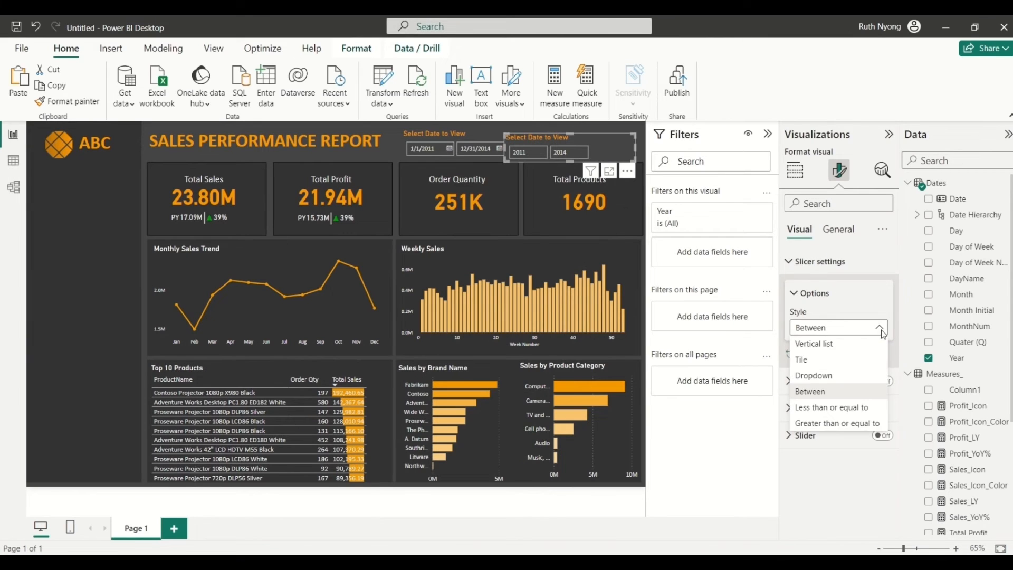
{"action": "left_click", "coordinate": [829, 364]}
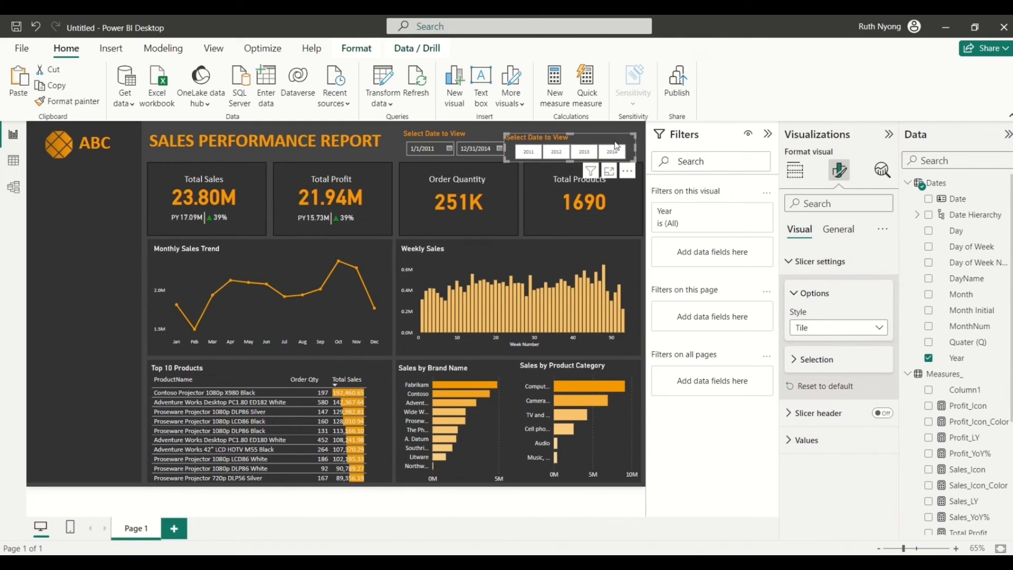
{"action": "left_click_drag", "start_coordinate": [603, 140], "coordinate": [610, 139]}
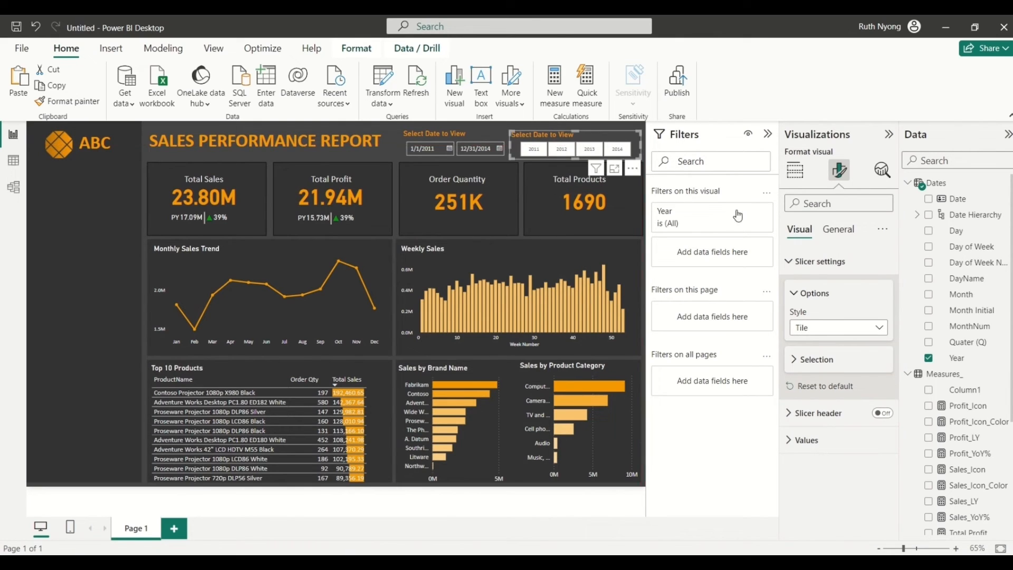
{"action": "left_click", "coordinate": [793, 262]}
Step: Give the year slicer's tiles a dark gray background matching the dashboard and a light gray font color
{"action": "left_click", "coordinate": [793, 318]}
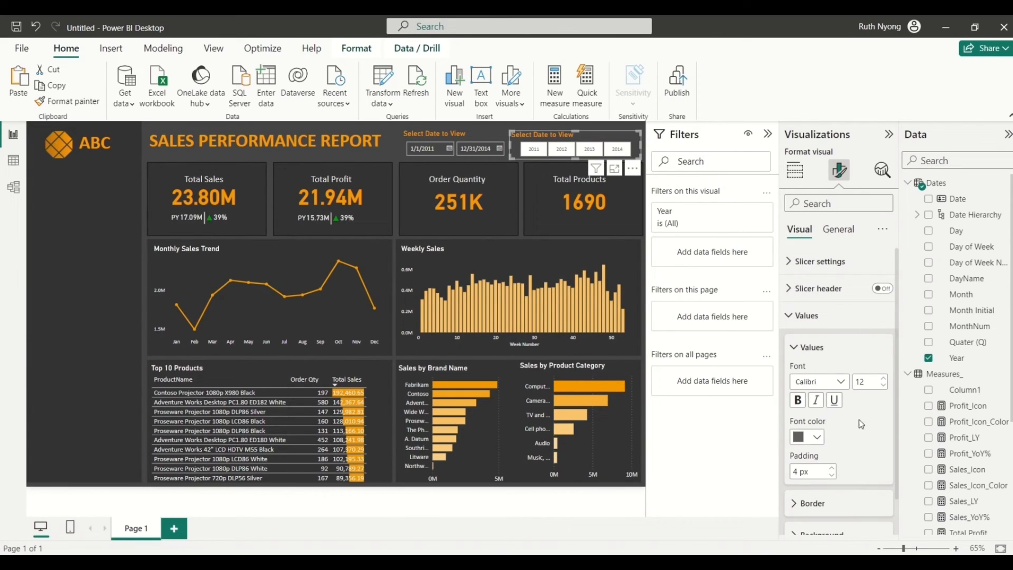
{"action": "left_click_drag", "start_coordinate": [897, 371], "coordinate": [897, 420]}
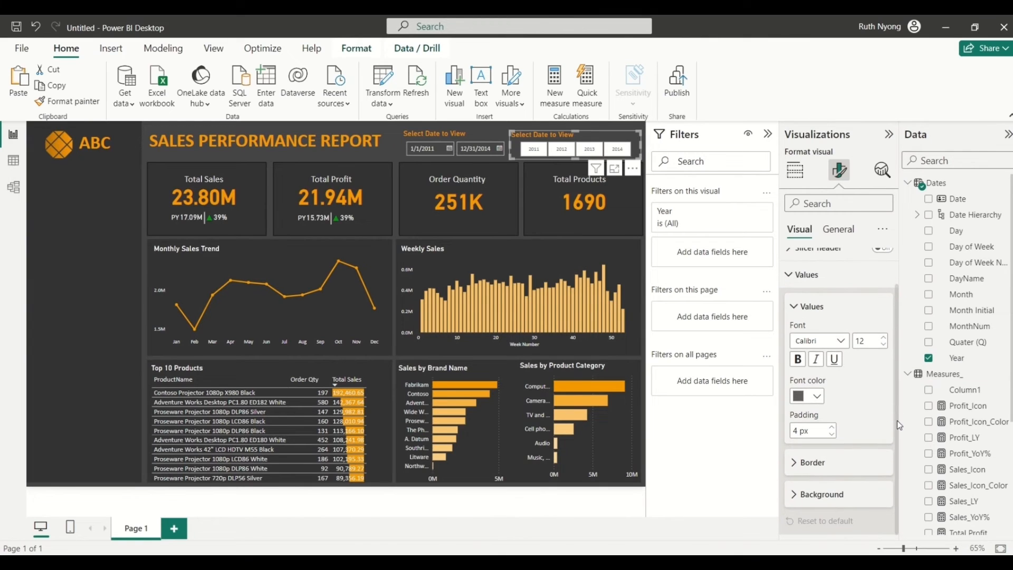
{"action": "left_click", "coordinate": [799, 494]}
{"action": "left_click_drag", "start_coordinate": [897, 430], "coordinate": [897, 458]}
{"action": "left_click", "coordinate": [818, 495]}
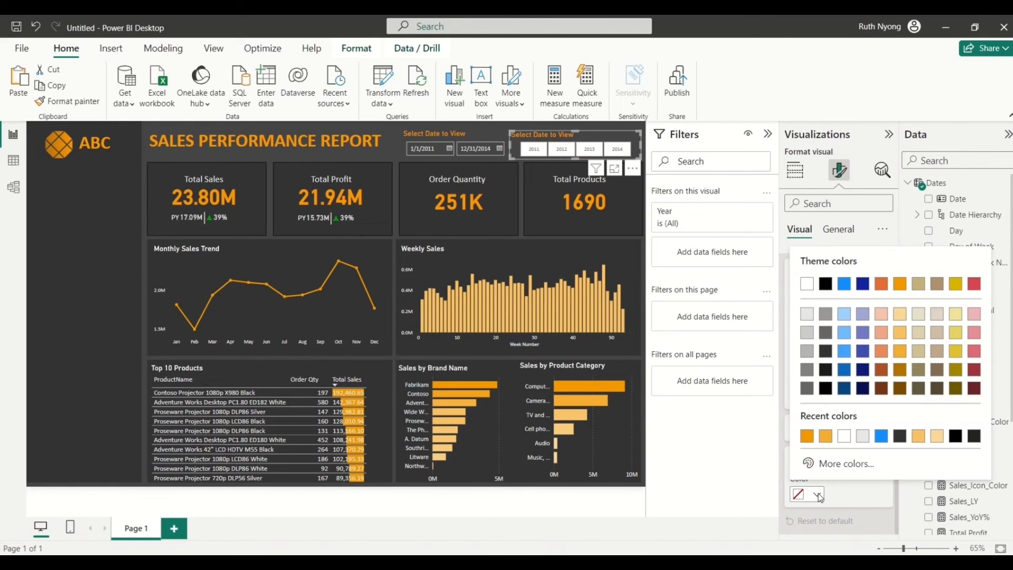
{"action": "left_click", "coordinate": [826, 337]}
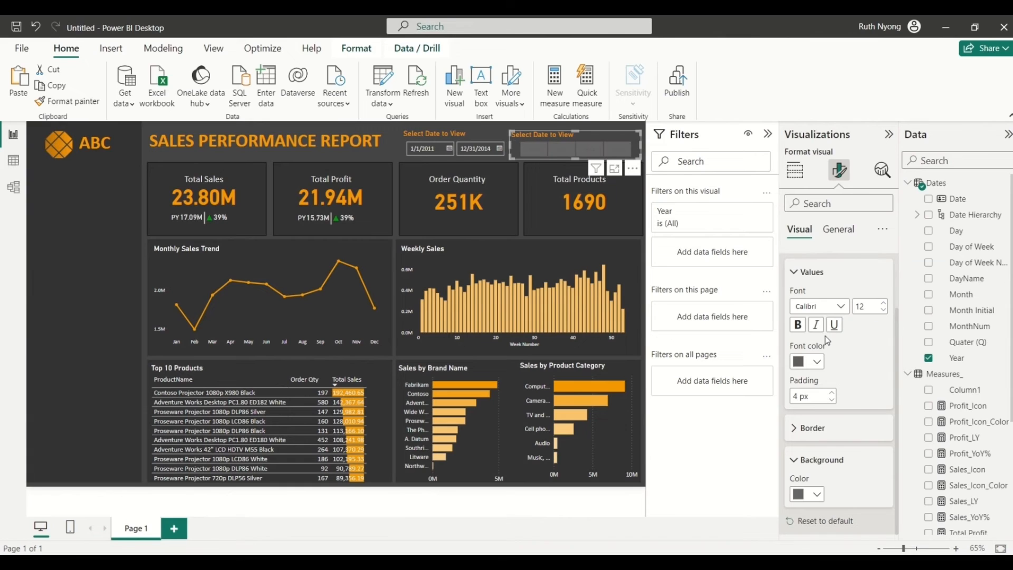
{"action": "left_click", "coordinate": [817, 497]}
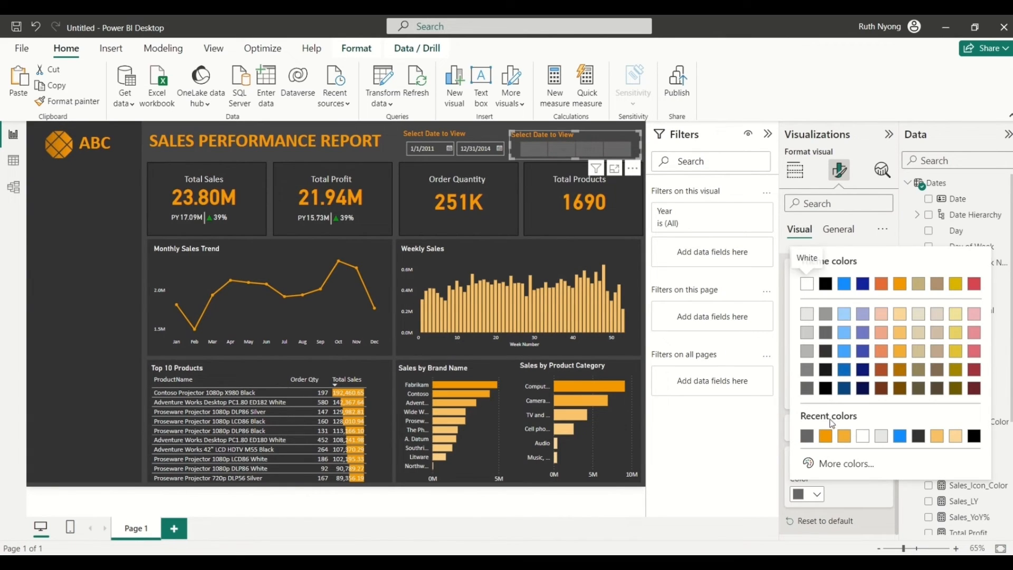
{"action": "left_click", "coordinate": [825, 354]}
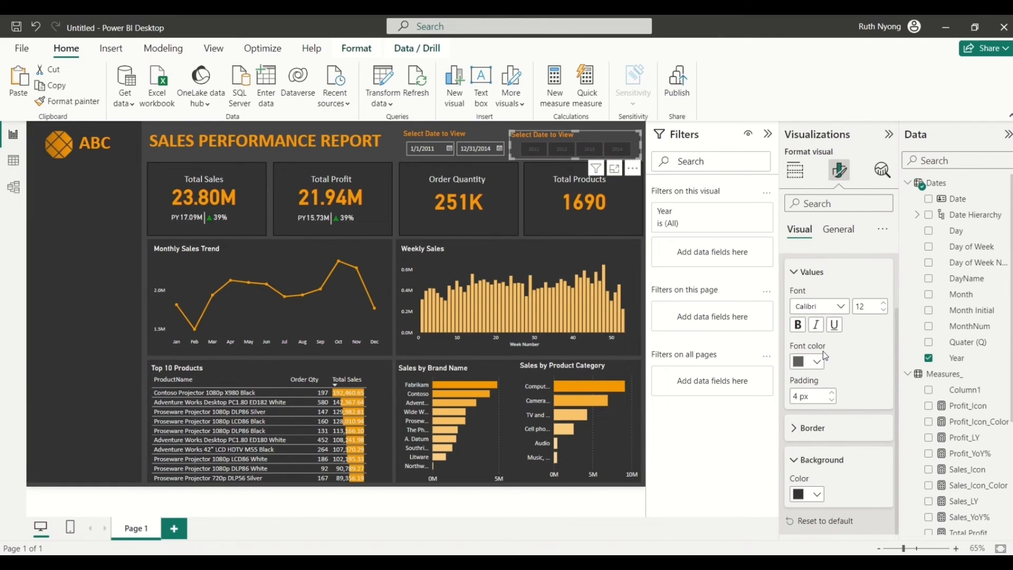
{"action": "left_click", "coordinate": [817, 362]}
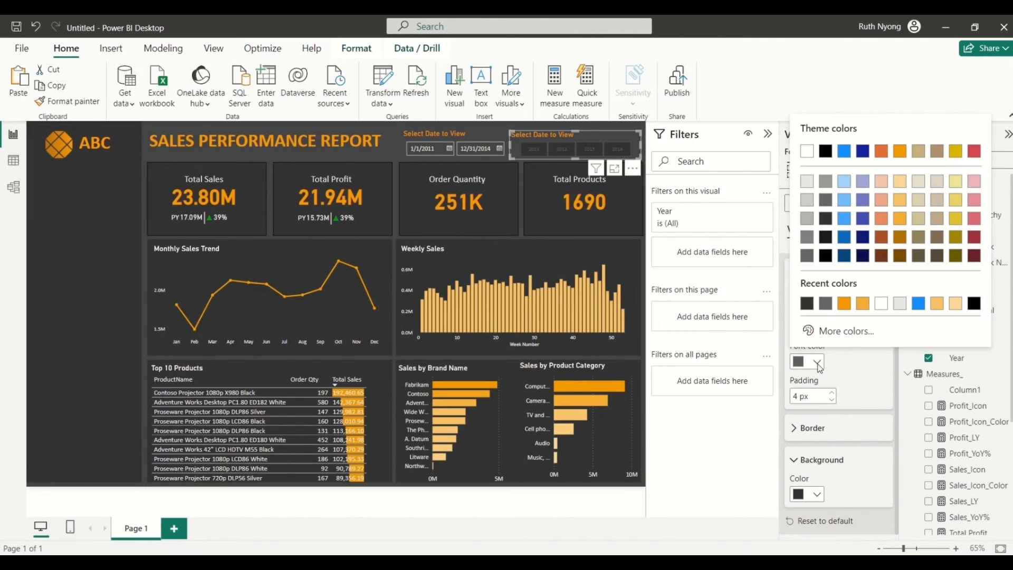
{"action": "left_click", "coordinate": [899, 305]}
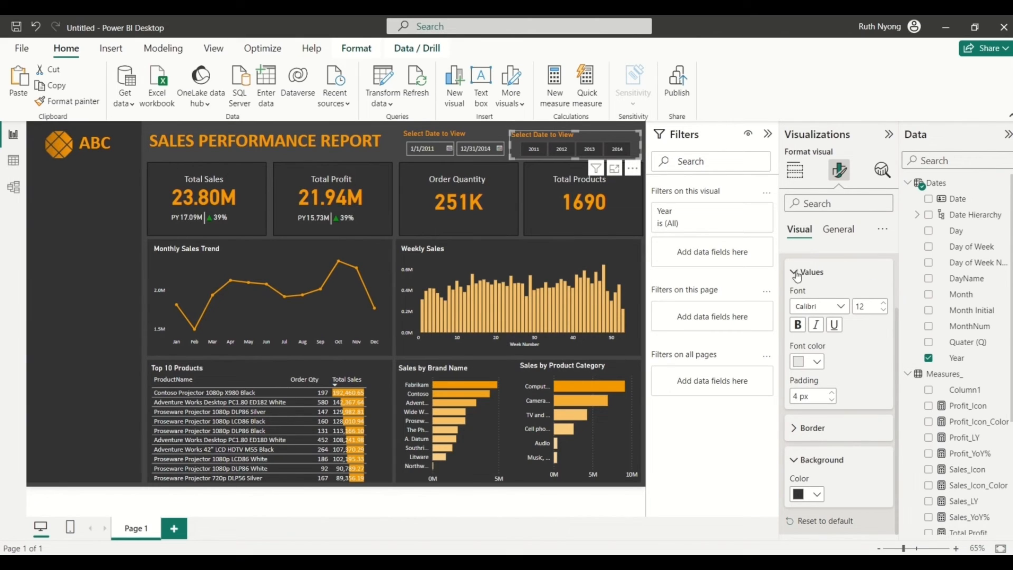
Step: Change the year slicer's title to "Select Year" and center it horizontally
{"action": "left_click", "coordinate": [833, 231]}
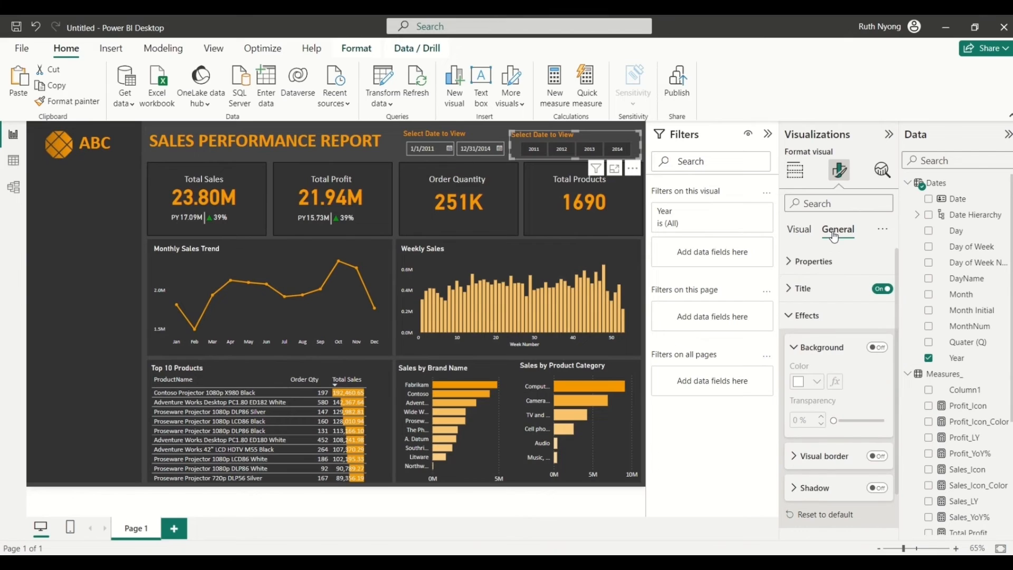
{"action": "left_click", "coordinate": [790, 294]}
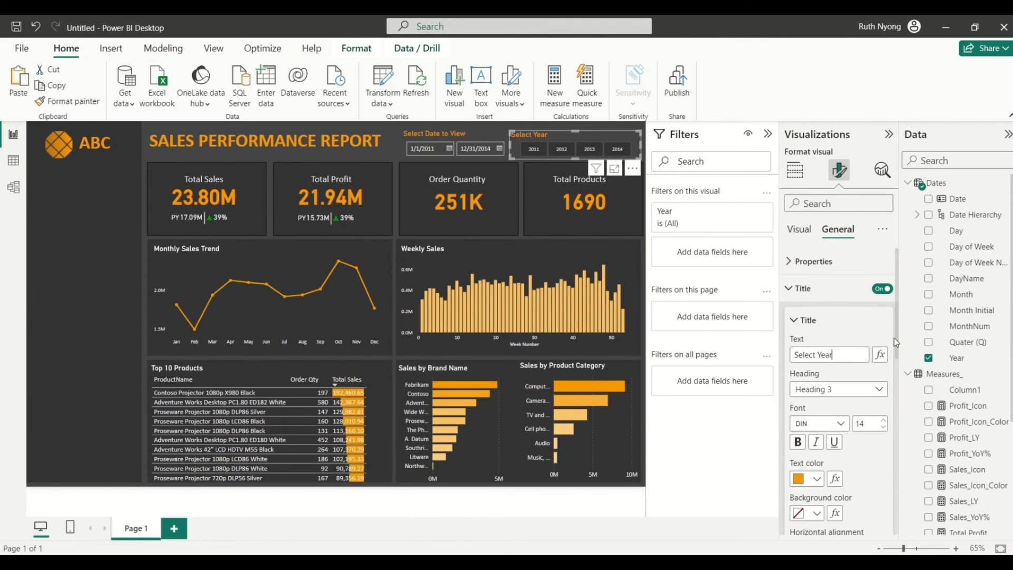
{"action": "left_click_drag", "start_coordinate": [897, 335], "coordinate": [891, 381]}
{"action": "left_click", "coordinate": [816, 430]}
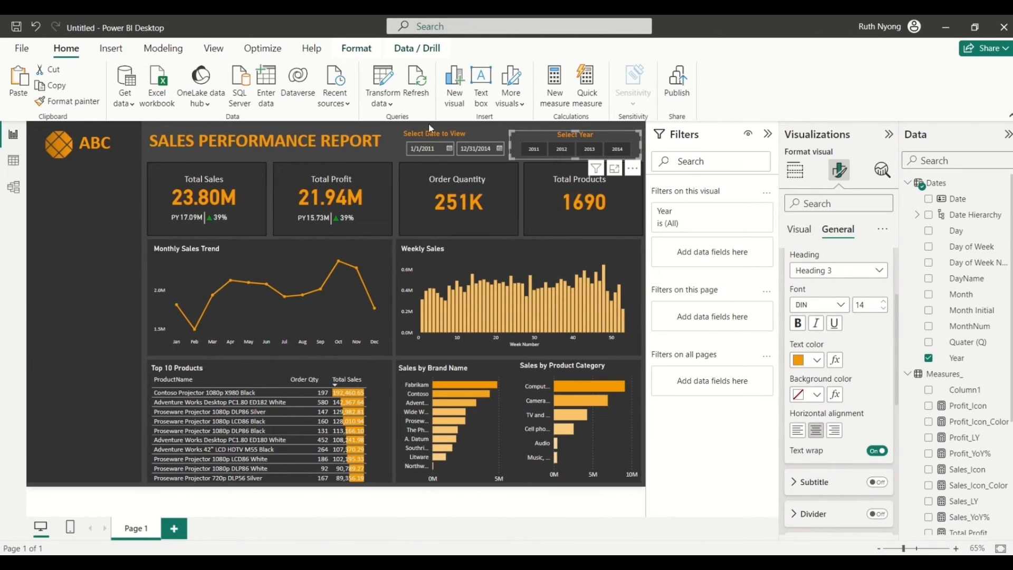
{"action": "left_click", "coordinate": [499, 129]}
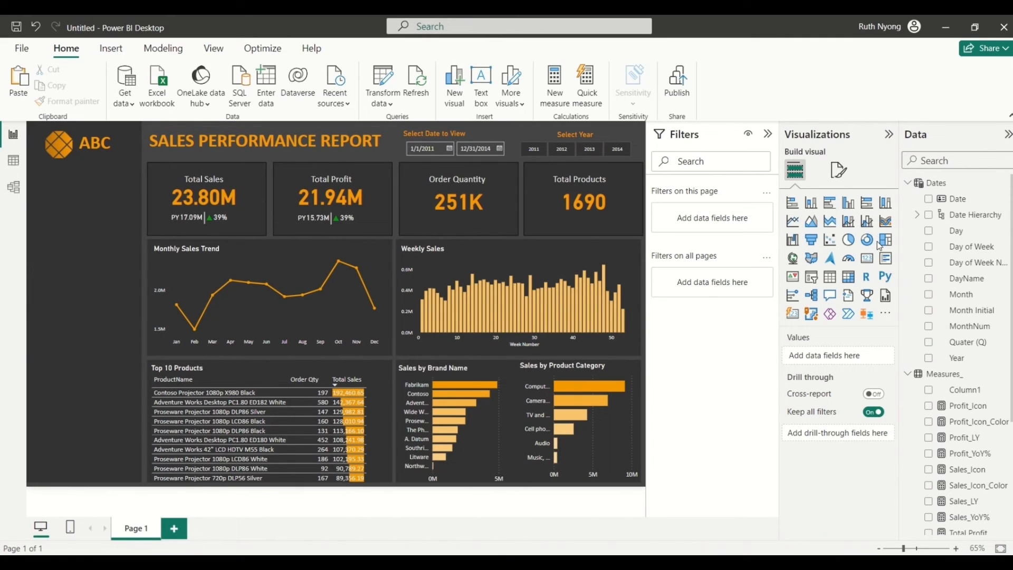
Step: Add a new slicer to the page using the Product Category field from the ProductSubCategory table
{"action": "left_click", "coordinate": [812, 282]}
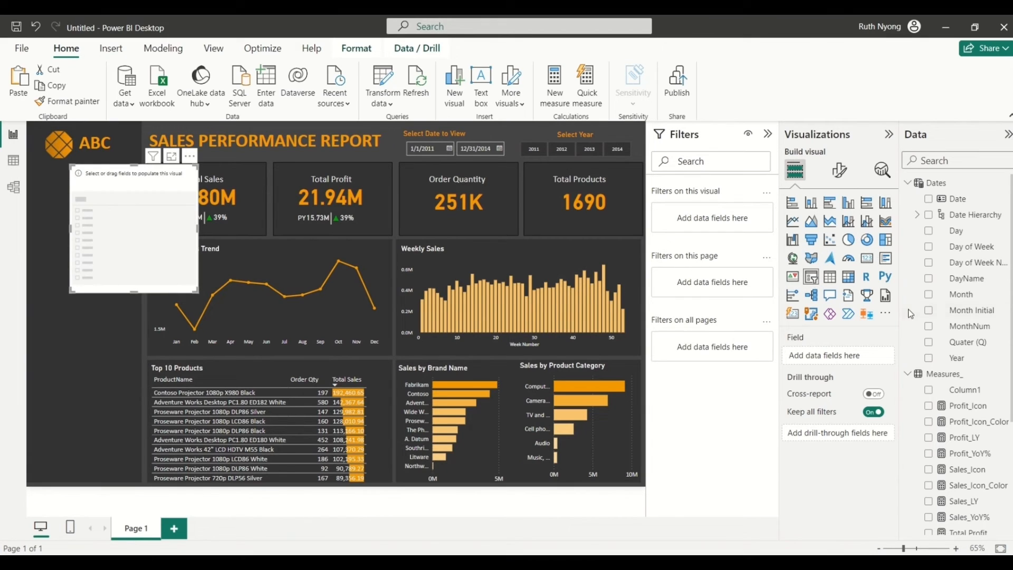
{"action": "left_click", "coordinate": [907, 373]}
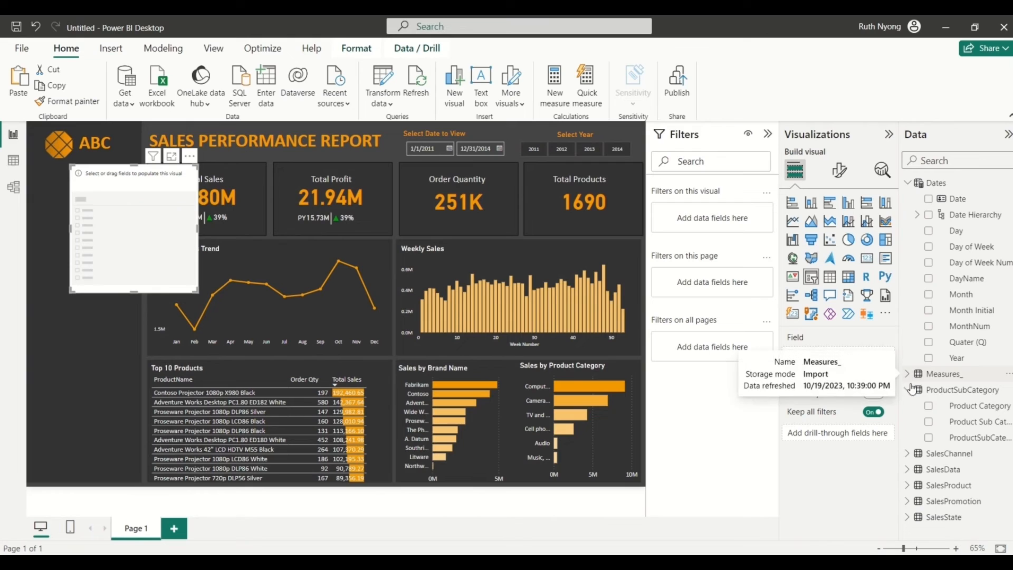
{"action": "left_click", "coordinate": [929, 405]}
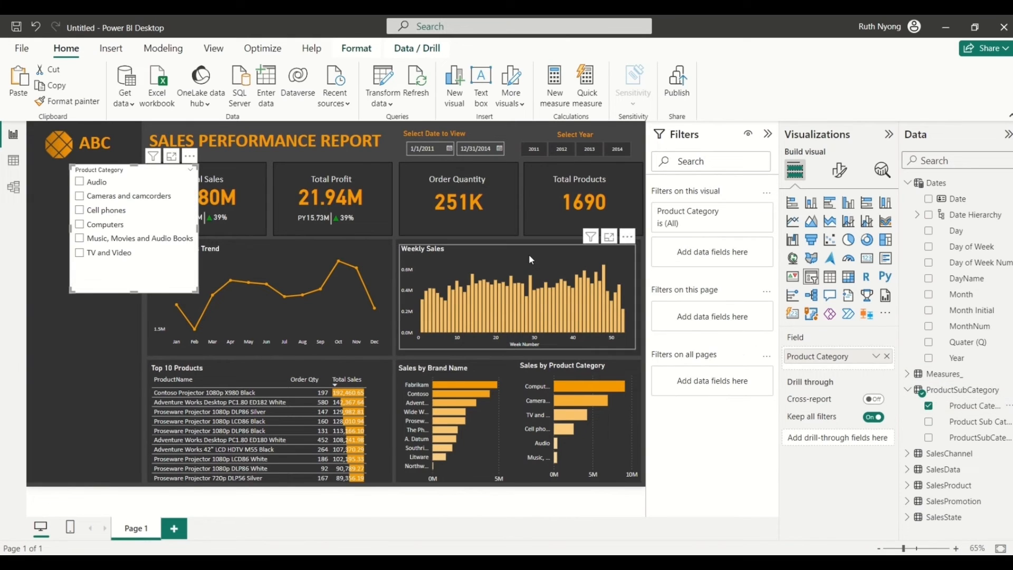
Step: Set the Product Category slicer's style to Dropdown and move it down over the empty sidebar beside the Monthly Sales Trend chart
{"action": "left_click", "coordinate": [840, 169]}
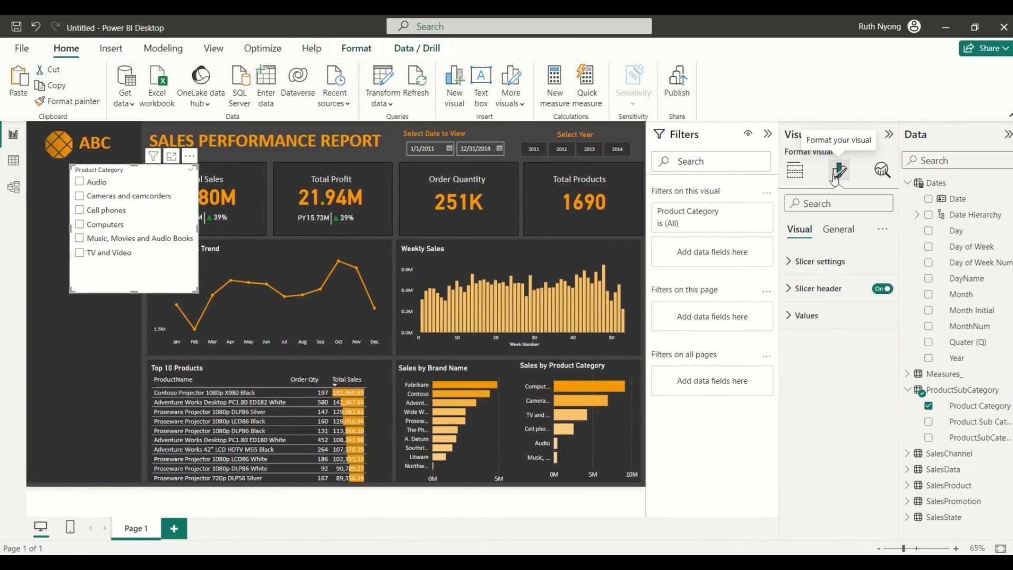
{"action": "left_click", "coordinate": [791, 262]}
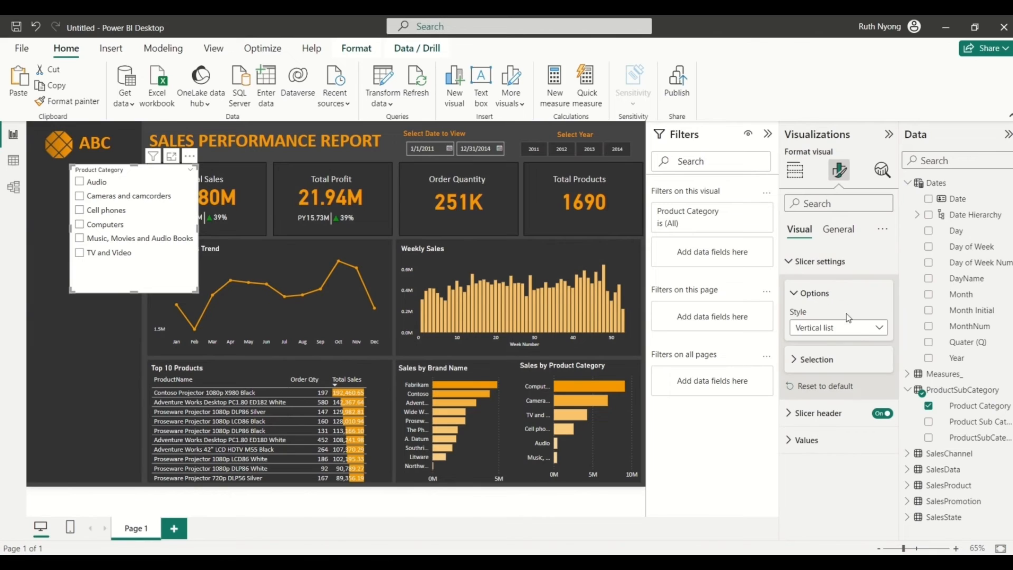
{"action": "left_click", "coordinate": [875, 330]}
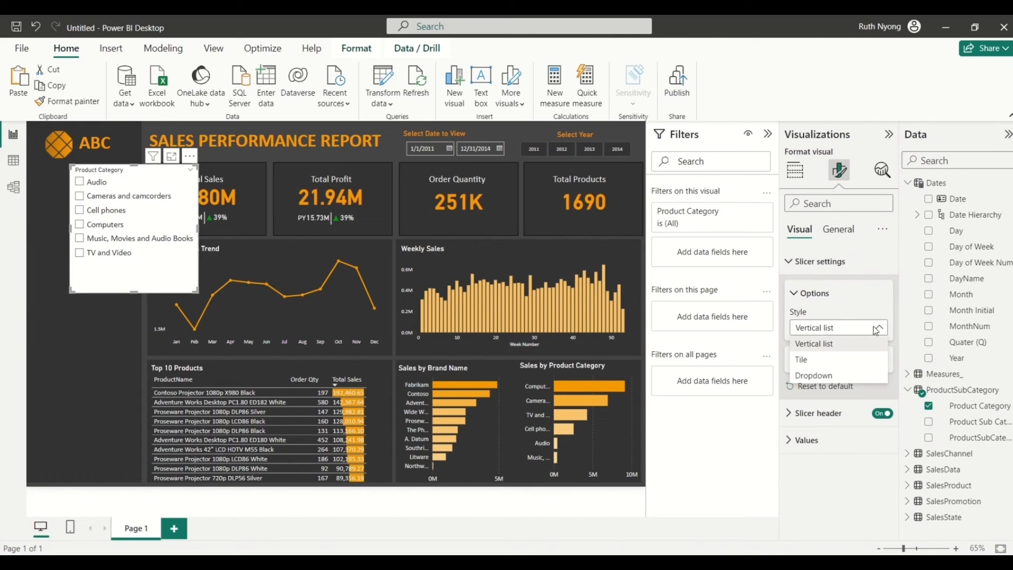
{"action": "left_click", "coordinate": [830, 379]}
{"action": "left_click_drag", "start_coordinate": [127, 206], "coordinate": [85, 284]}
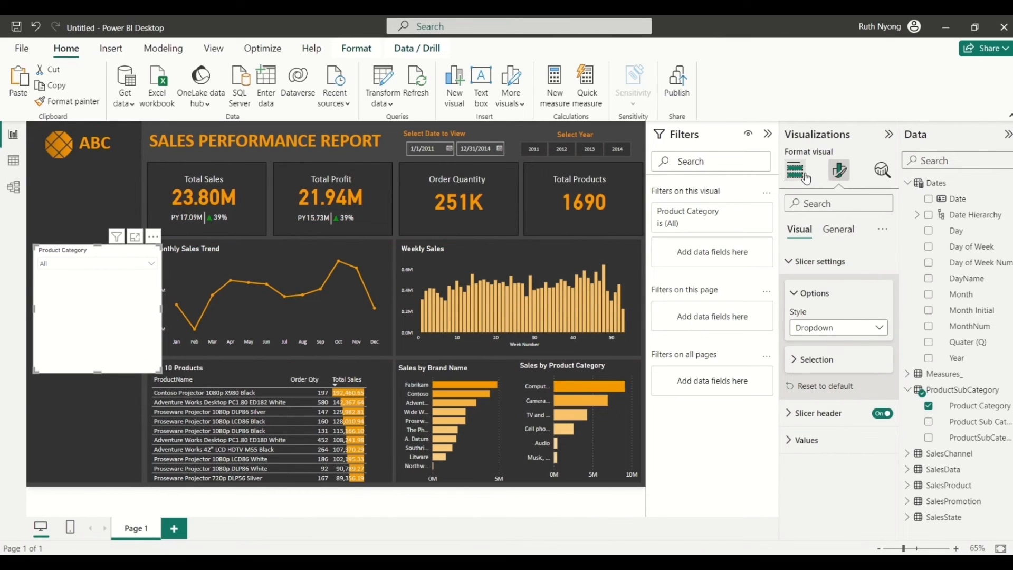
Step: Turn off the Product Category slicer's background fill
{"action": "left_click", "coordinate": [836, 236]}
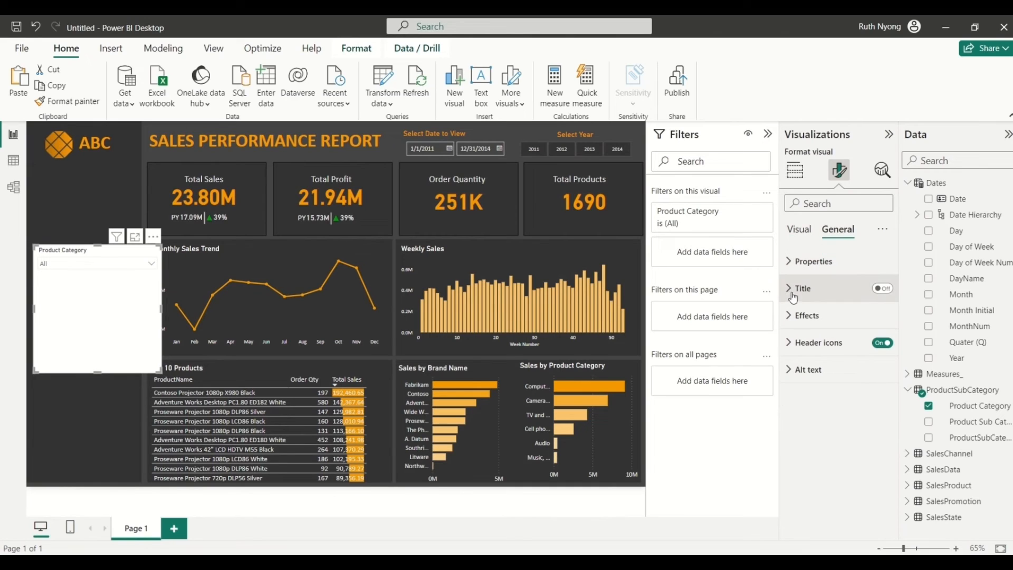
{"action": "left_click", "coordinate": [806, 315]}
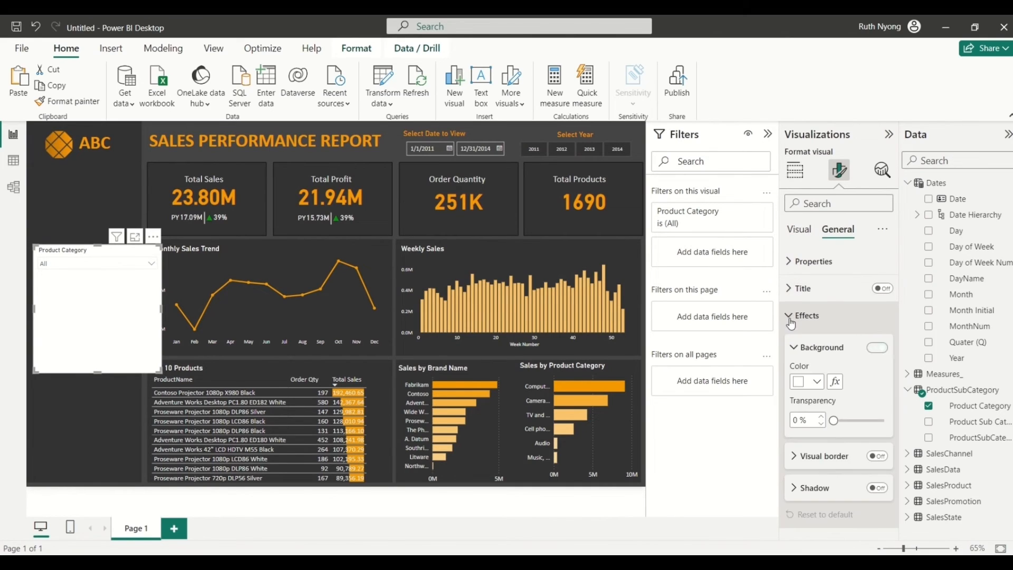
{"action": "left_click", "coordinate": [874, 349]}
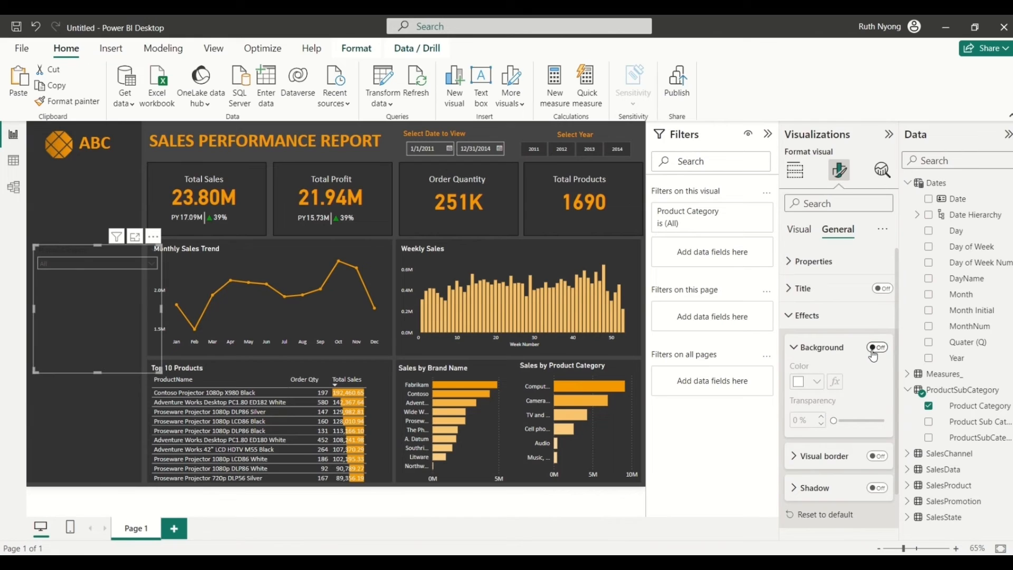
Step: Set the Product Category slicer's header text to size 14 with a light gray font color
{"action": "left_click", "coordinate": [797, 230]}
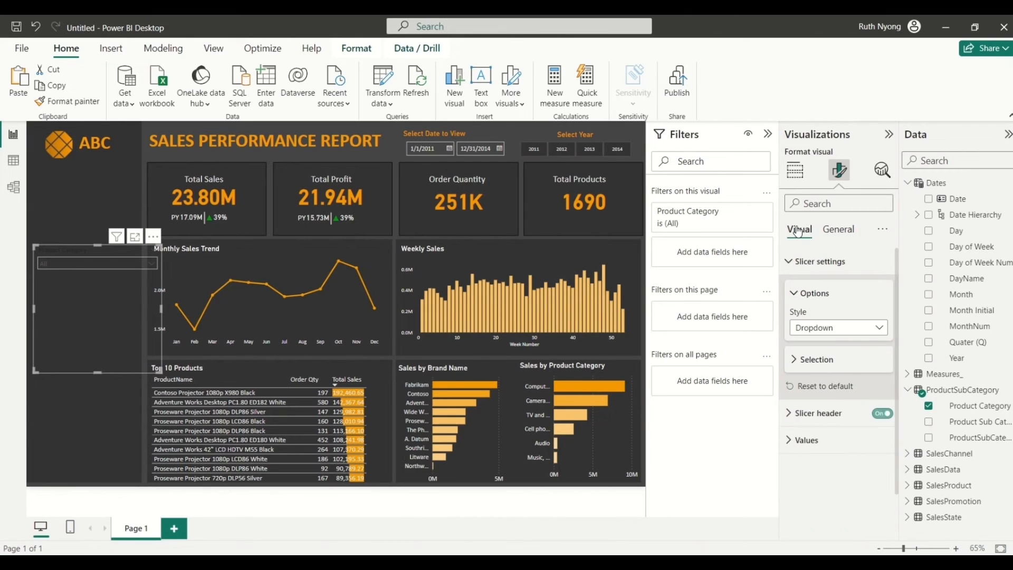
{"action": "left_click", "coordinate": [792, 413]}
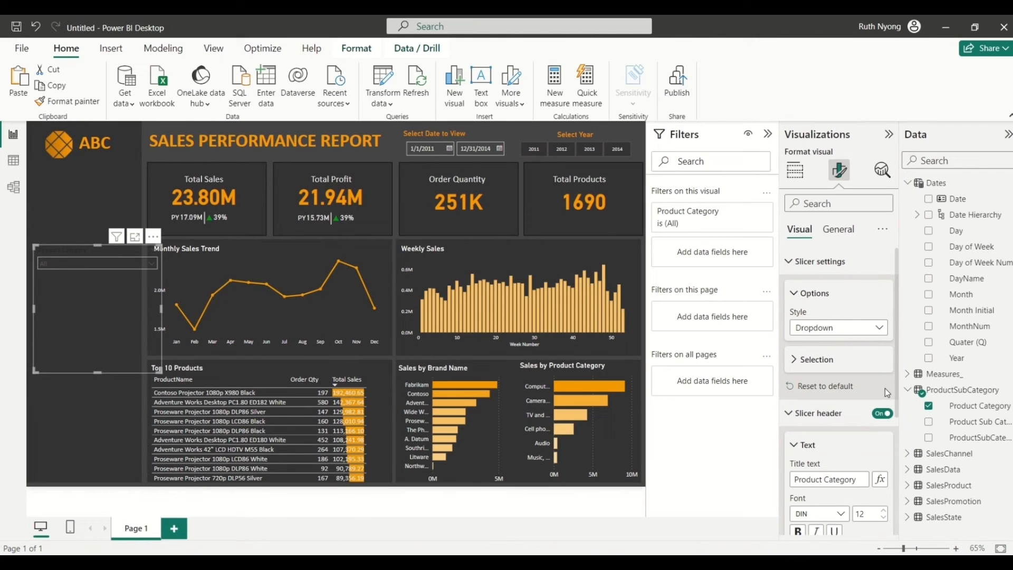
{"action": "left_click_drag", "start_coordinate": [897, 398], "coordinate": [897, 449]}
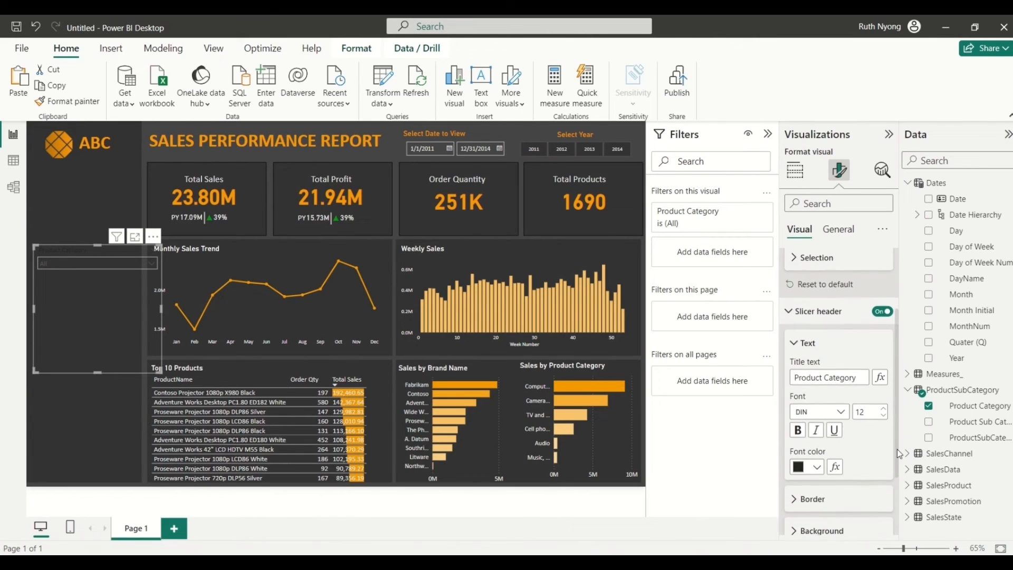
{"action": "double_click", "coordinate": [865, 408]}
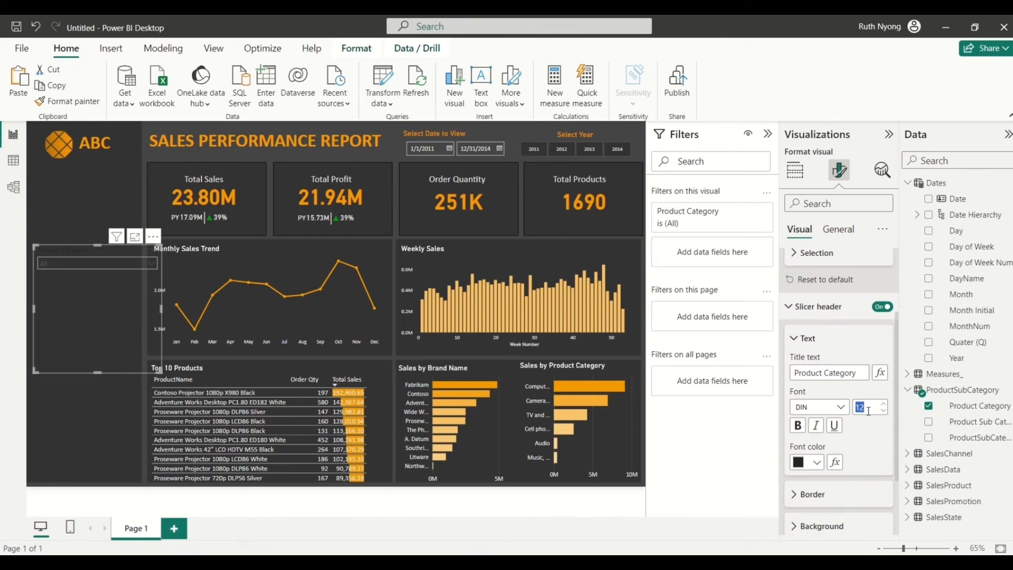
{"action": "type", "text": "14"}
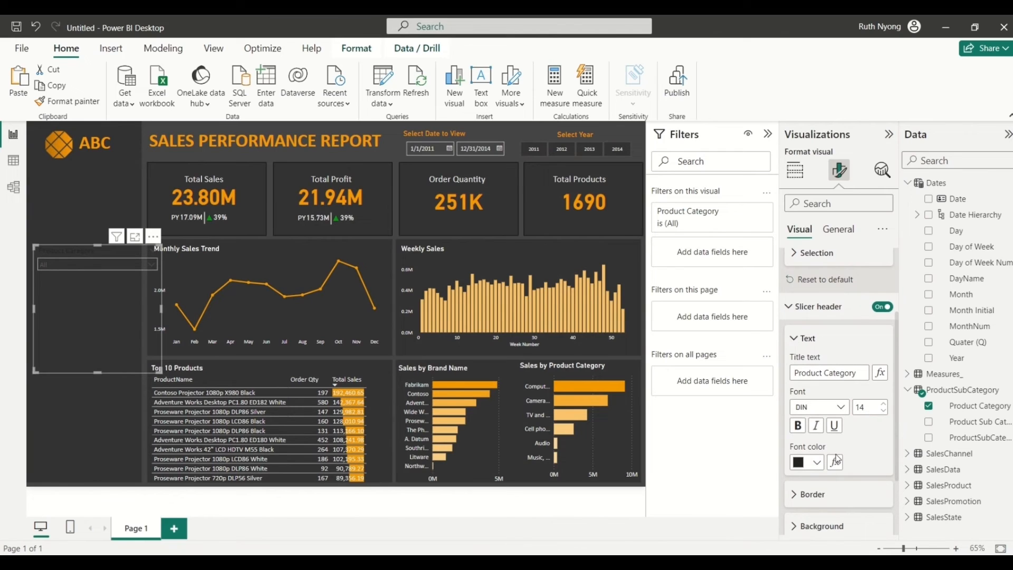
{"action": "left_click", "coordinate": [818, 463]}
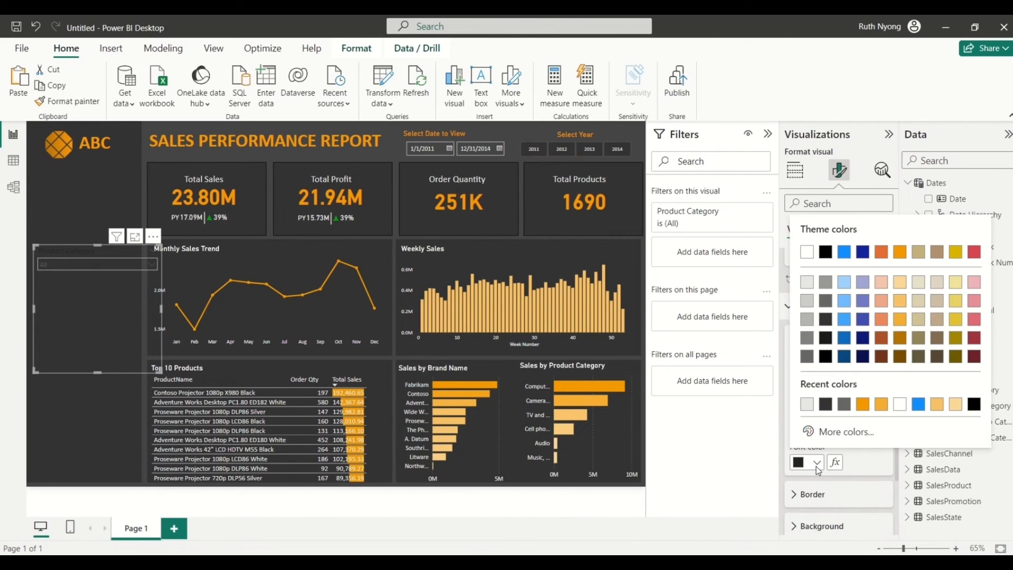
{"action": "left_click", "coordinate": [807, 283]}
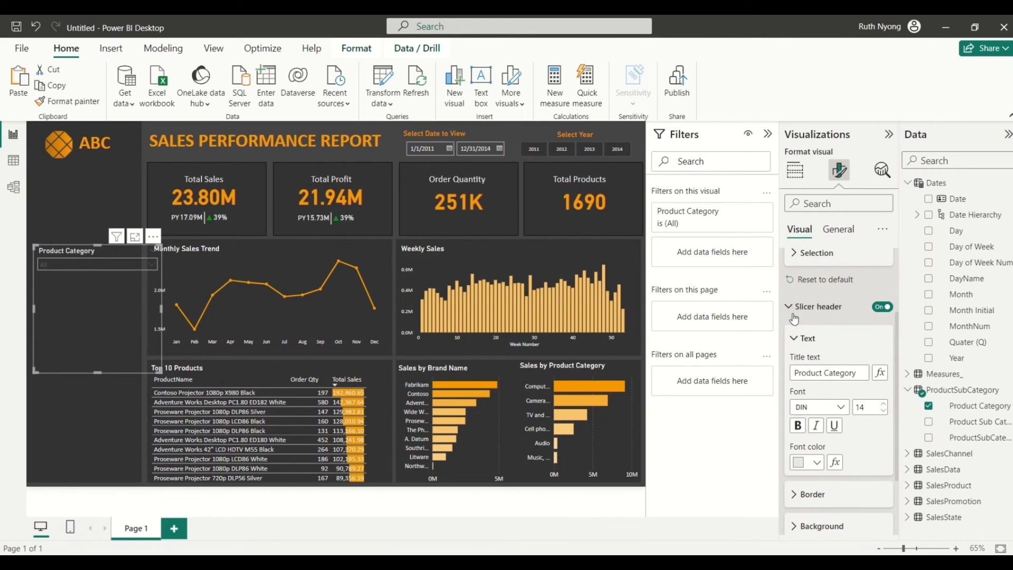
Step: Set the Product Category slicer's values font color to light gray and shorten the slicer to just below its dropdown box
{"action": "left_click", "coordinate": [796, 339]}
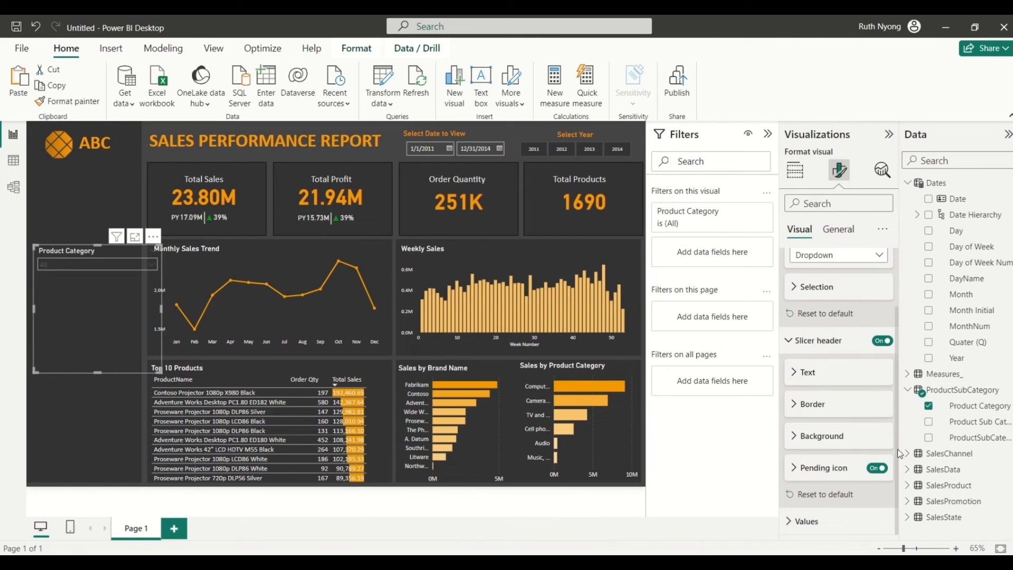
{"action": "left_click", "coordinate": [799, 521]}
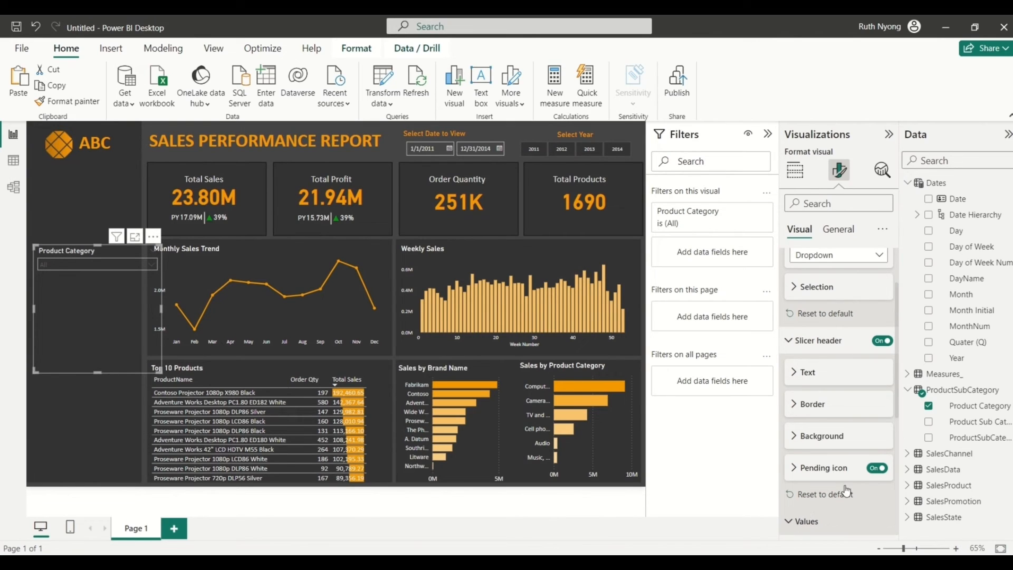
{"action": "scroll", "coordinate": [897, 390], "scroll_direction": "down", "scroll_amount": 4}
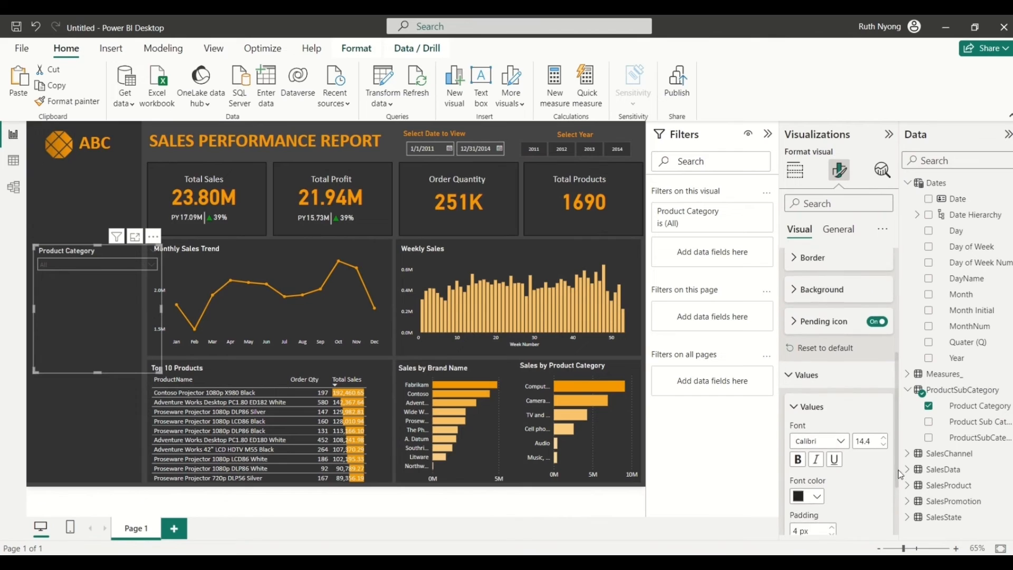
{"action": "left_click", "coordinate": [817, 434]}
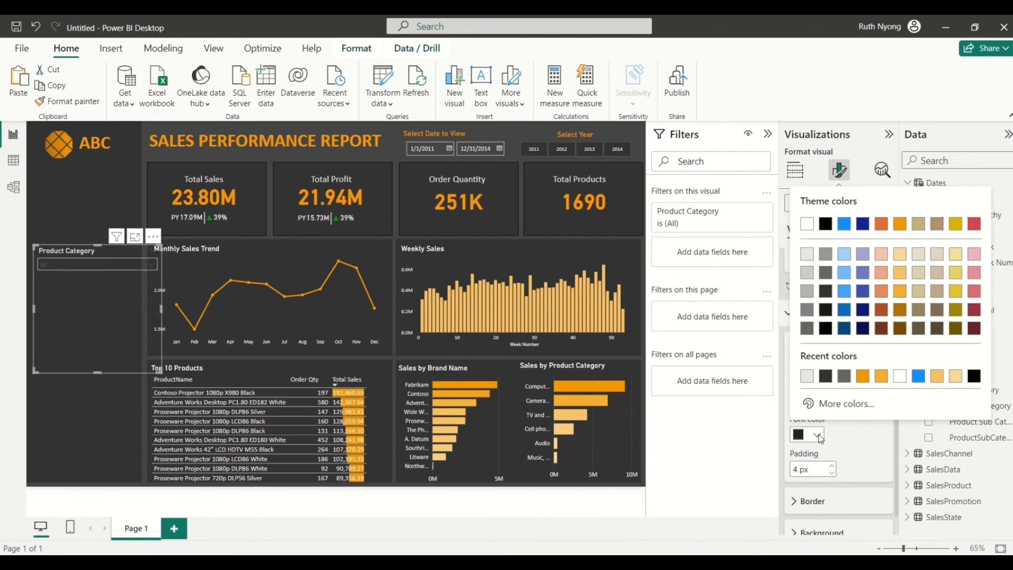
{"action": "left_click", "coordinate": [807, 376]}
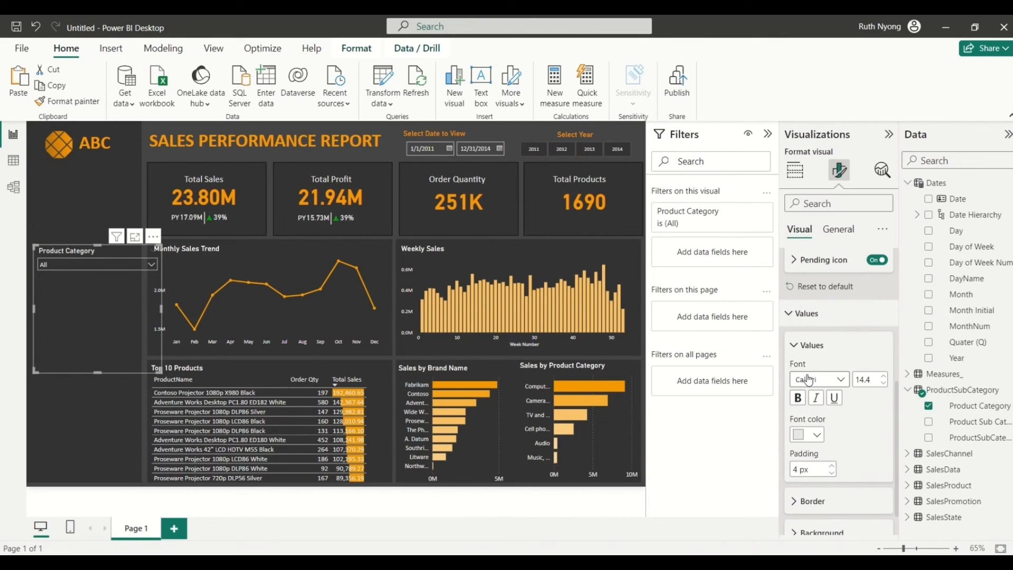
{"action": "left_click_drag", "start_coordinate": [97, 372], "coordinate": [91, 286]}
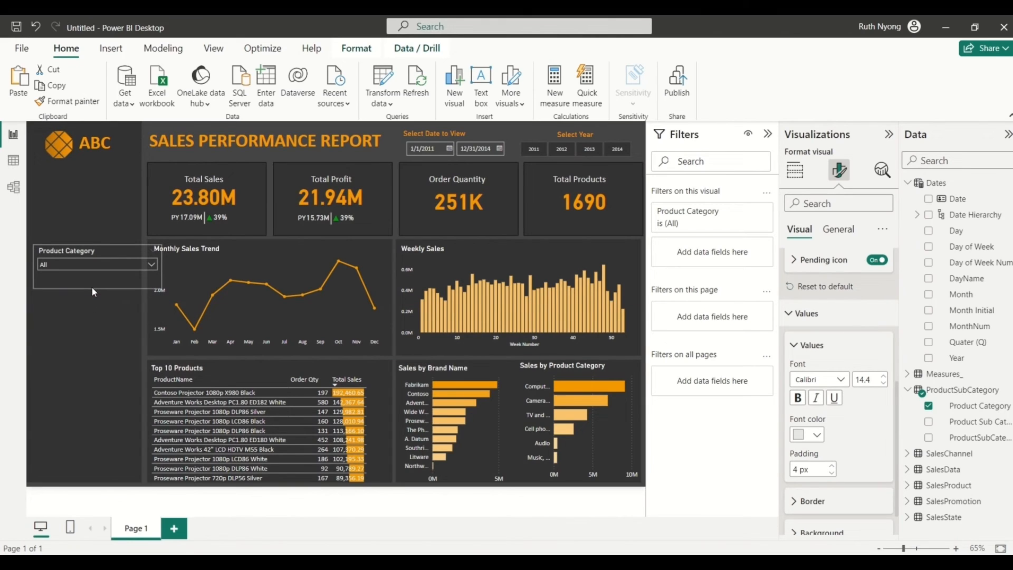
Step: Change the Product Category slicer's header font color to orange and narrow the slicer to fit inside the sidebar
{"action": "left_click", "coordinate": [821, 314]}
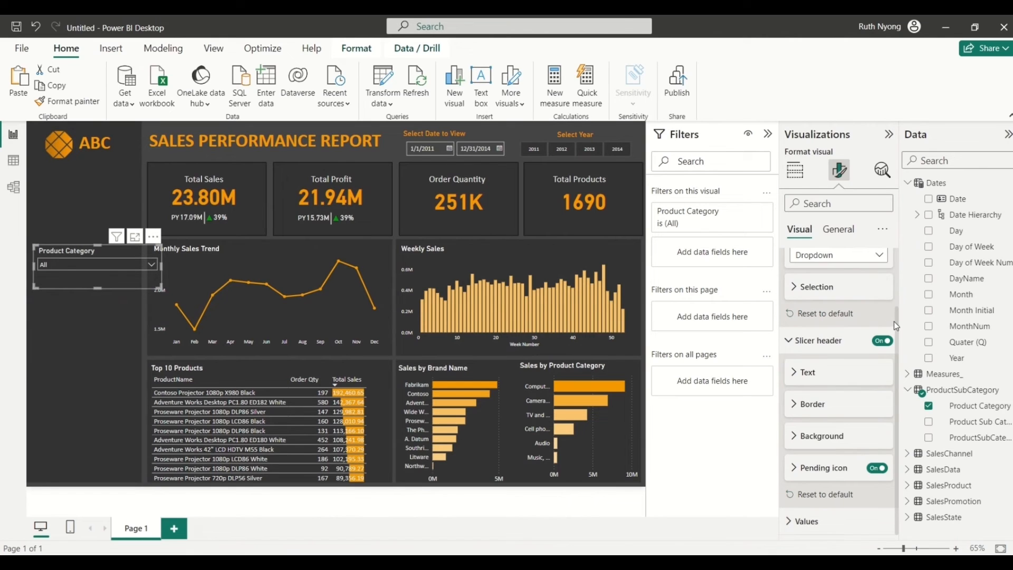
{"action": "mouse_move", "coordinate": [897, 314]}
{"action": "left_mouse_down"}
{"action": "mouse_move", "coordinate": [891, 258]}
{"action": "mouse_move", "coordinate": [892, 317]}
{"action": "left_mouse_up"}
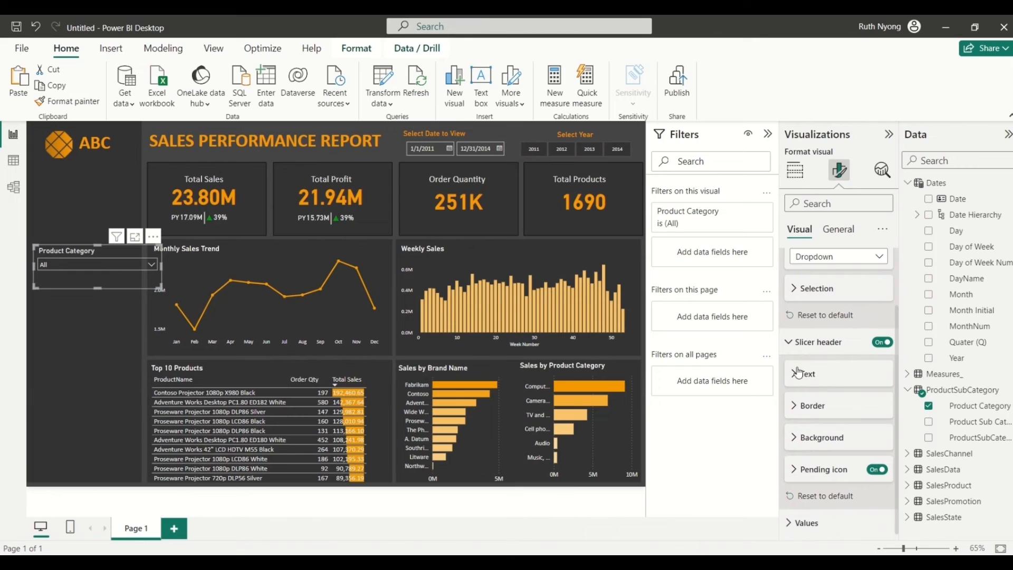
{"action": "left_click", "coordinate": [789, 349]}
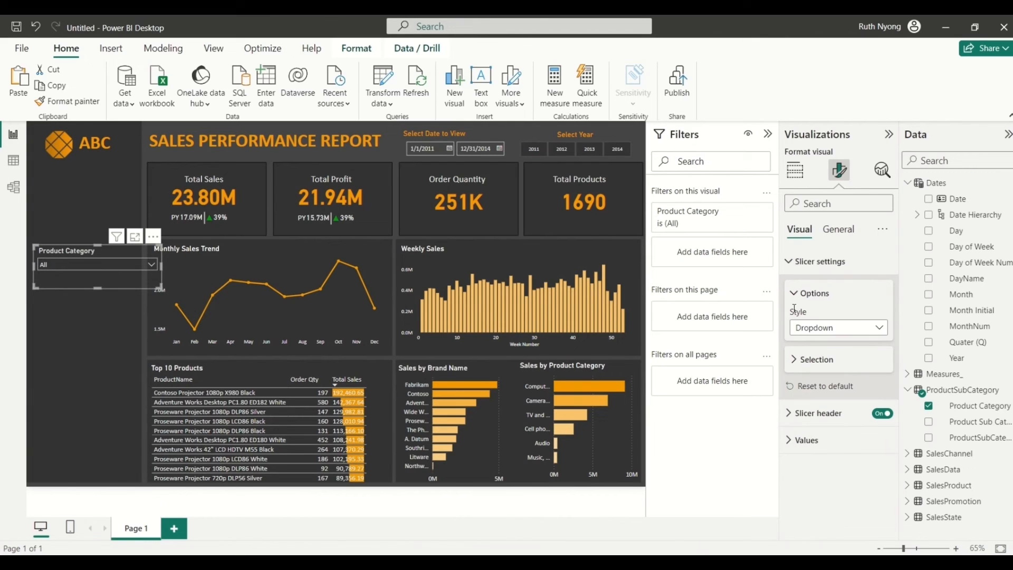
{"action": "left_click", "coordinate": [793, 413]}
{"action": "left_click", "coordinate": [799, 453]}
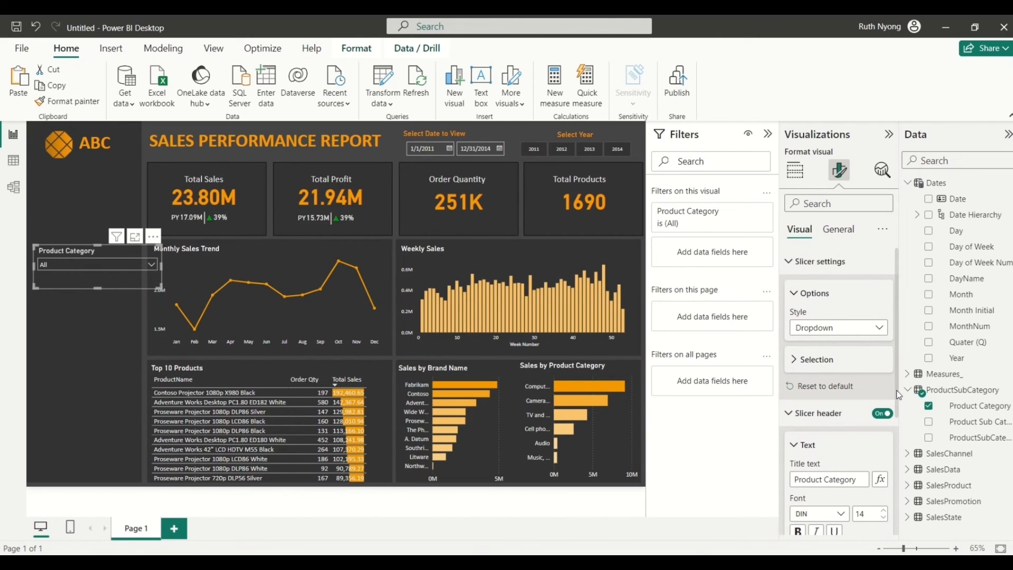
{"action": "left_click_drag", "start_coordinate": [897, 390], "coordinate": [894, 450]}
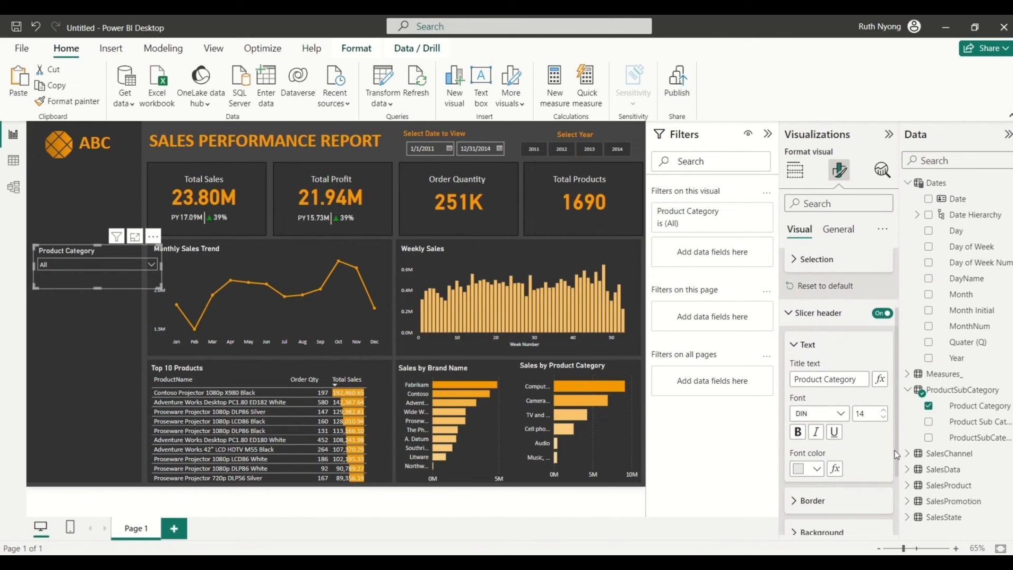
{"action": "left_click", "coordinate": [815, 468]}
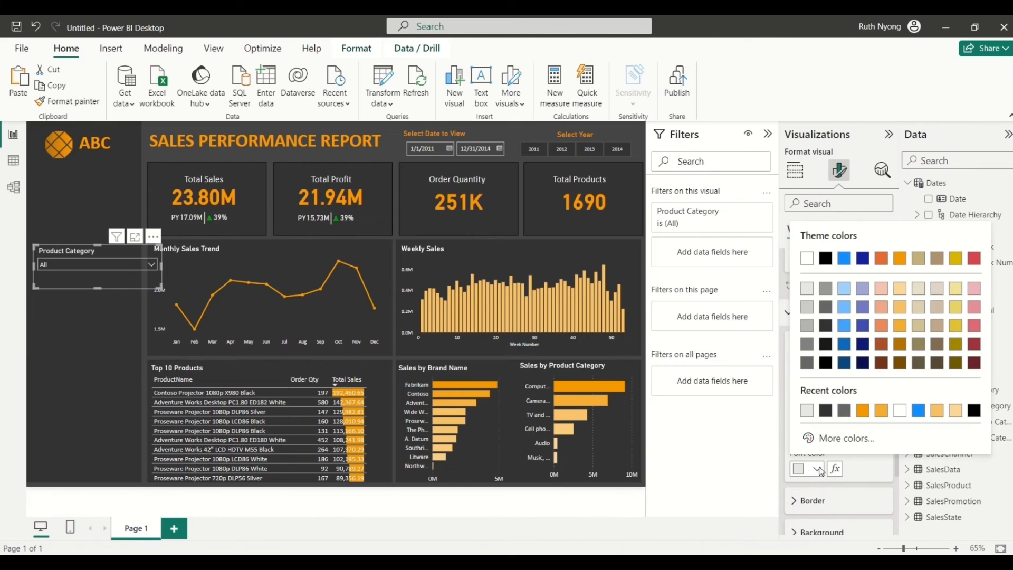
{"action": "left_click", "coordinate": [899, 262]}
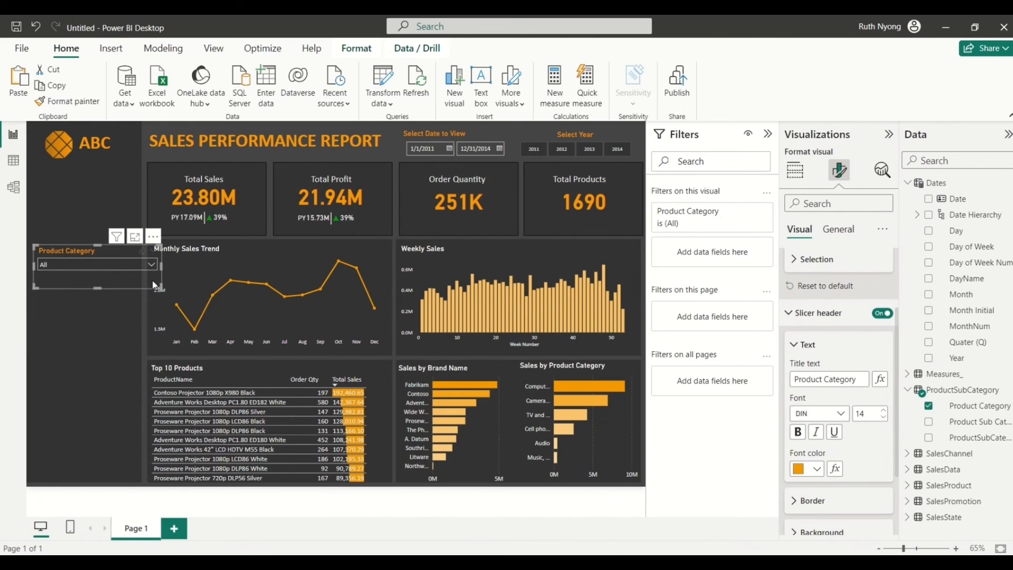
{"action": "left_click_drag", "start_coordinate": [160, 270], "coordinate": [126, 270]}
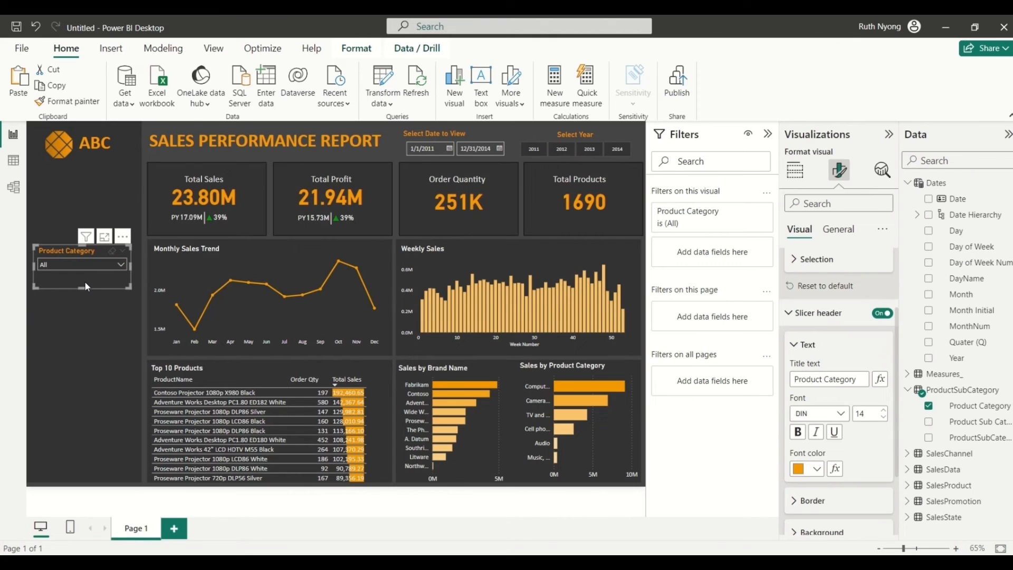
Step: Duplicate the Product Category slicer directly below the original and replace the copy's field with State from the SalesState table
{"action": "key", "text": "ctrl+v"}
{"action": "left_click_drag", "start_coordinate": [85, 282], "coordinate": [81, 316]}
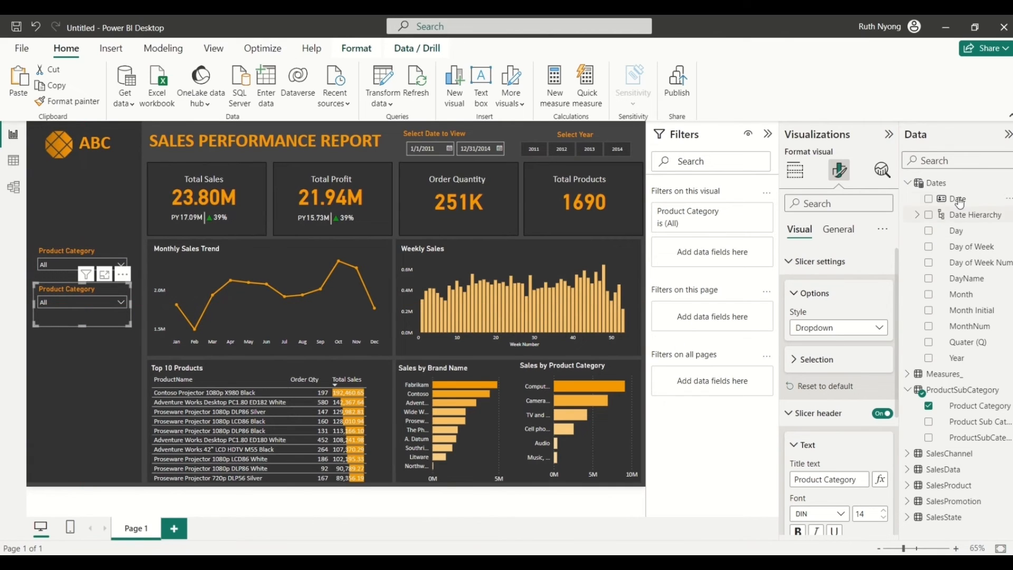
{"action": "left_click", "coordinate": [908, 183]}
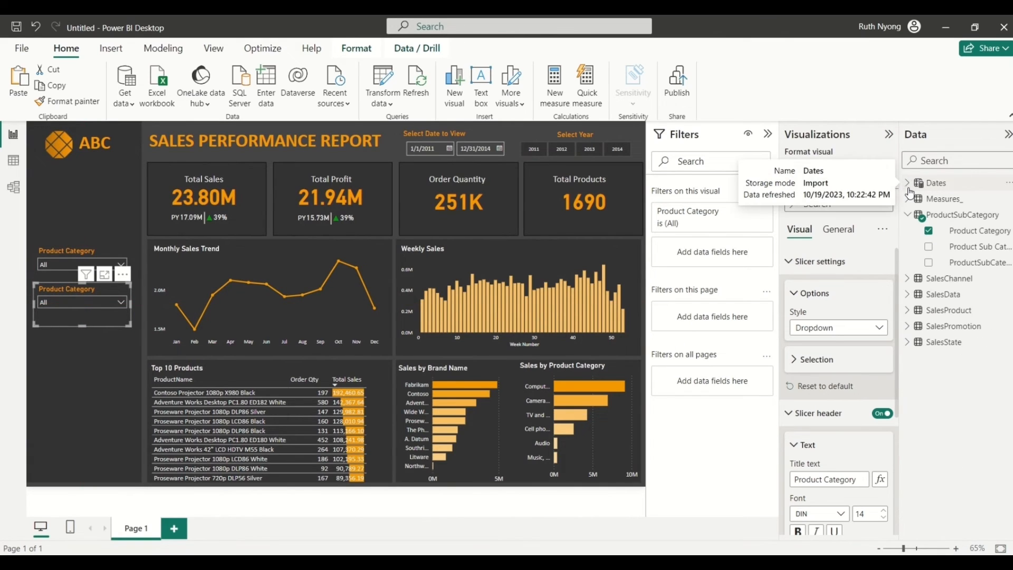
{"action": "left_click", "coordinate": [908, 342]}
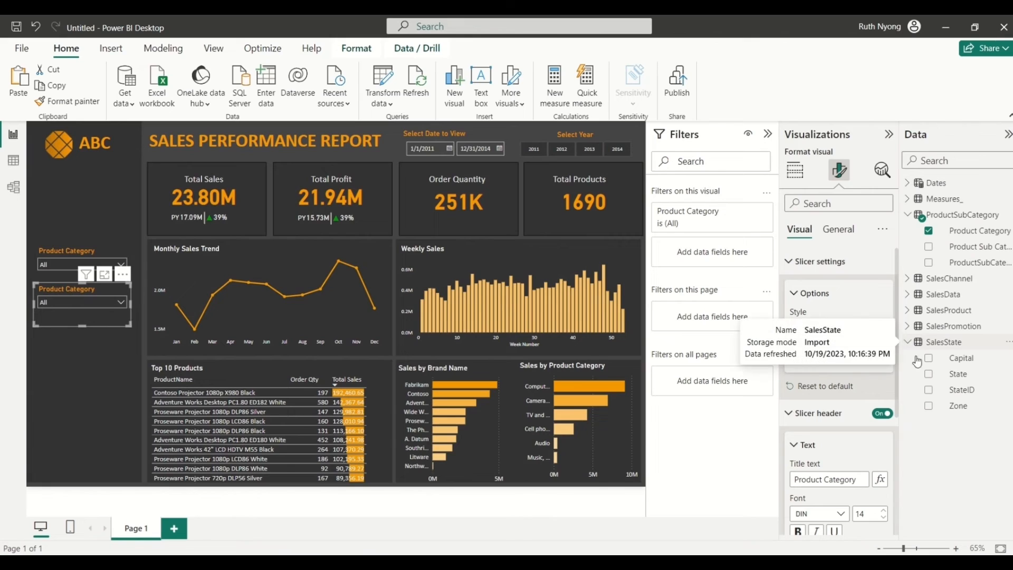
{"action": "left_click", "coordinate": [929, 374]}
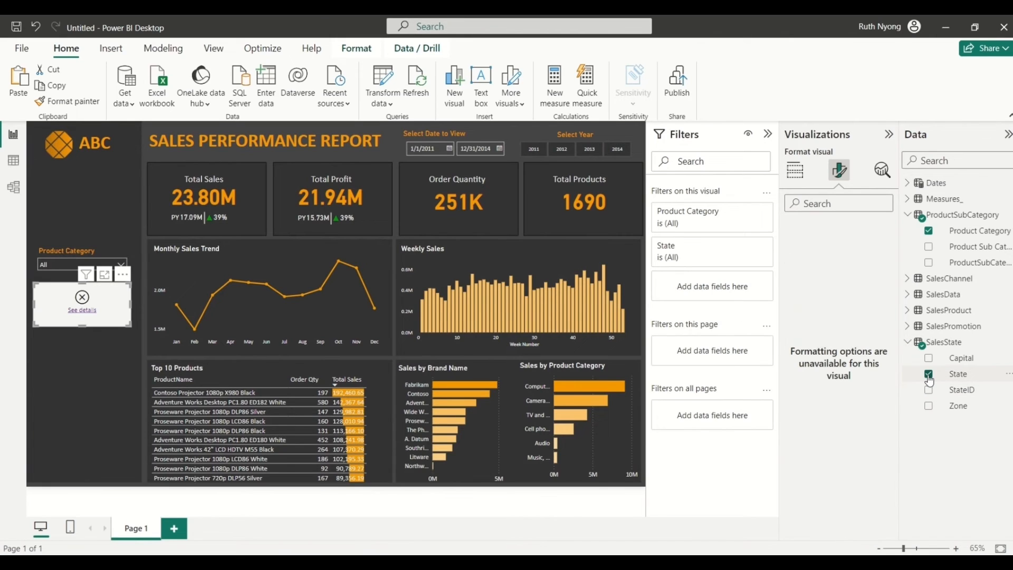
{"action": "left_click", "coordinate": [928, 231]}
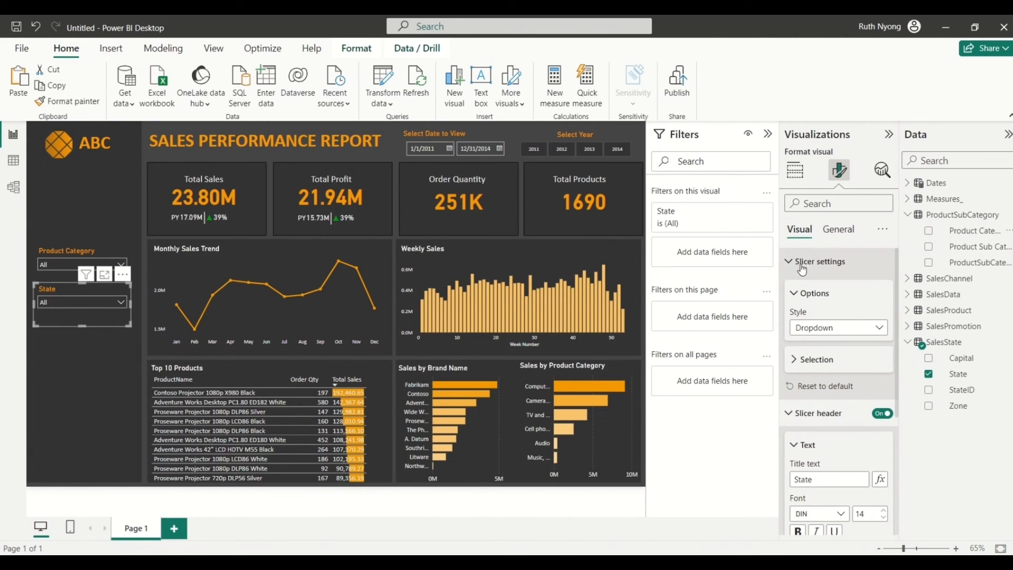
Step: Set the State slicer's style to Vertical list and extend it down the sidebar to show more states
{"action": "left_click", "coordinate": [870, 331]}
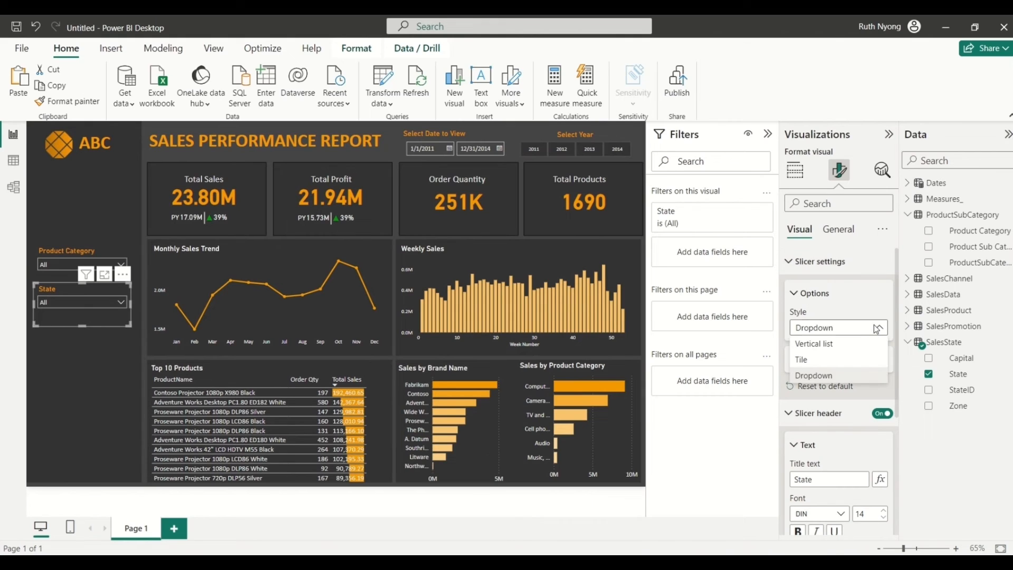
{"action": "left_click", "coordinate": [829, 348]}
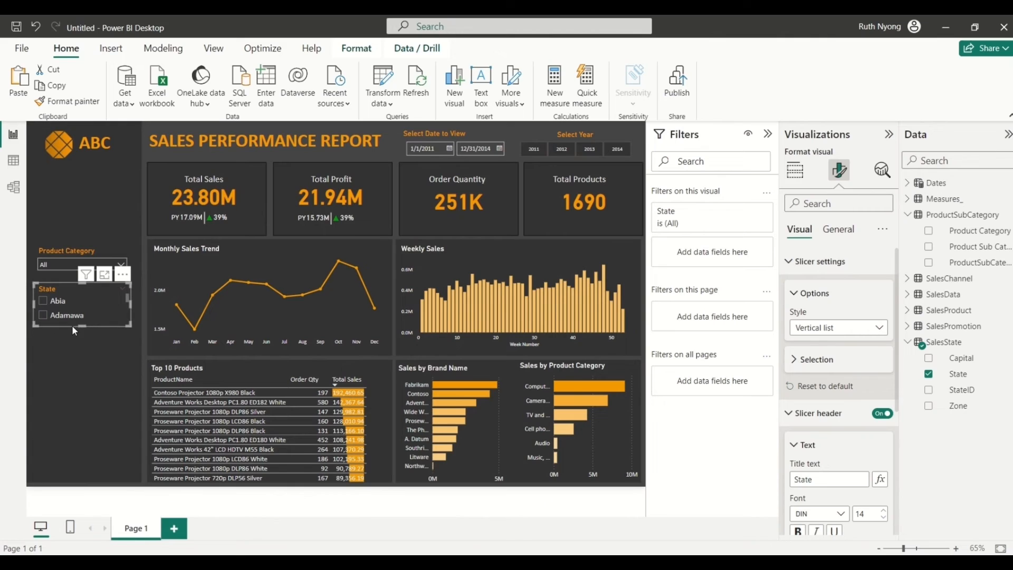
{"action": "left_click_drag", "start_coordinate": [84, 326], "coordinate": [87, 407]}
{"action": "left_click", "coordinate": [96, 428]}
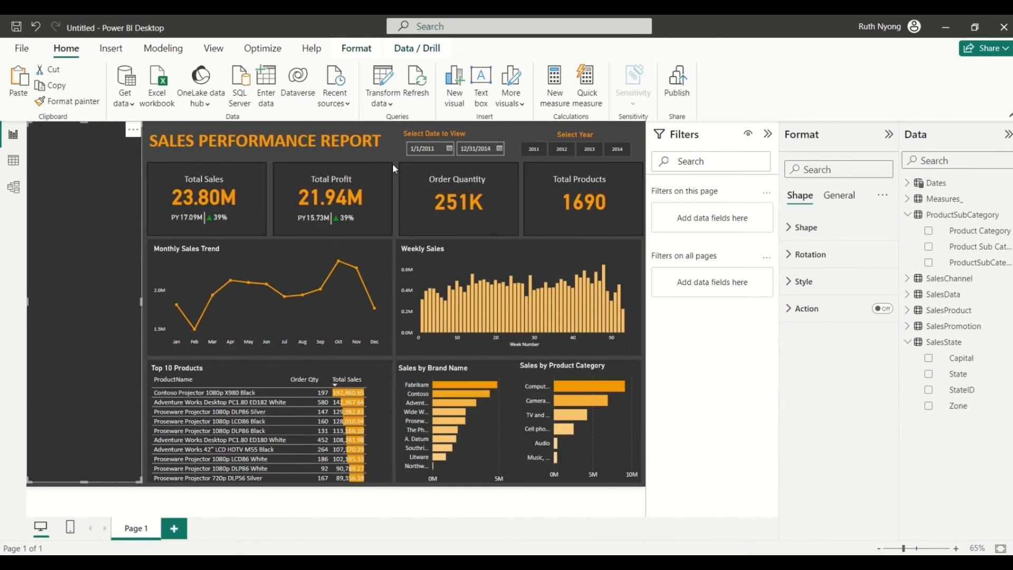
{"action": "left_click", "coordinate": [491, 131]}
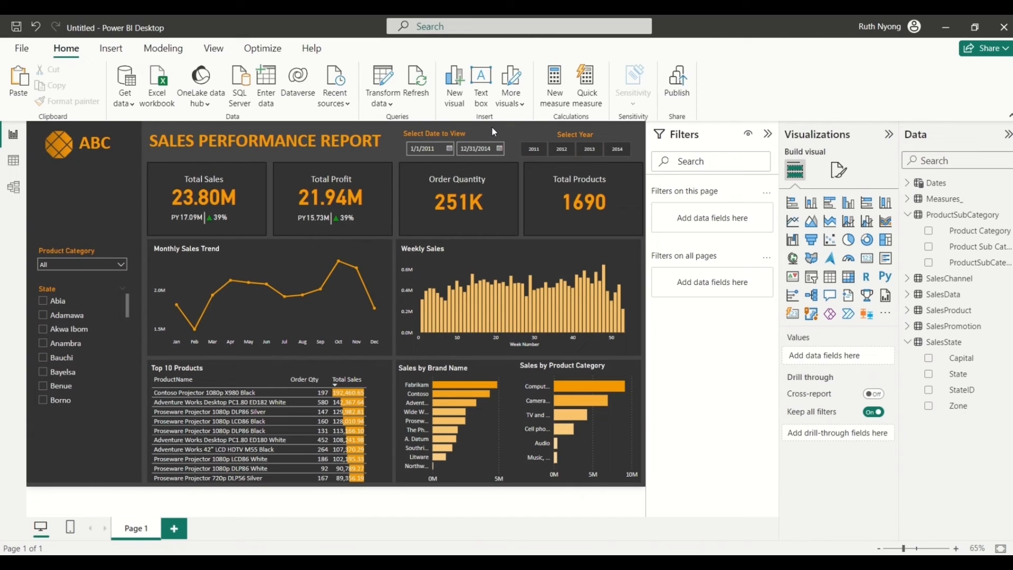
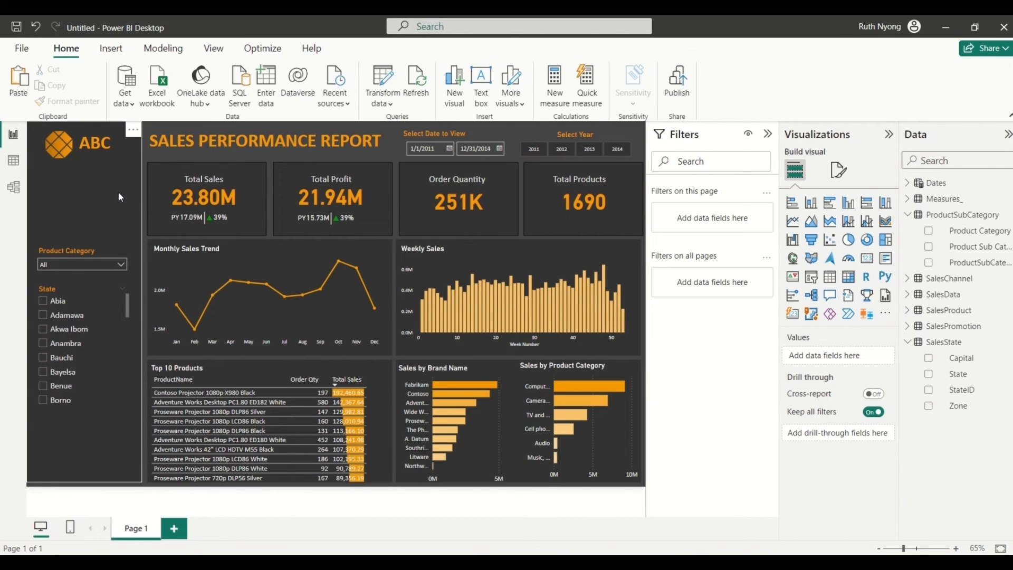
Step: Rename the report page as SALES OVERVIEW
{"action": "double_click", "coordinate": [136, 533]}
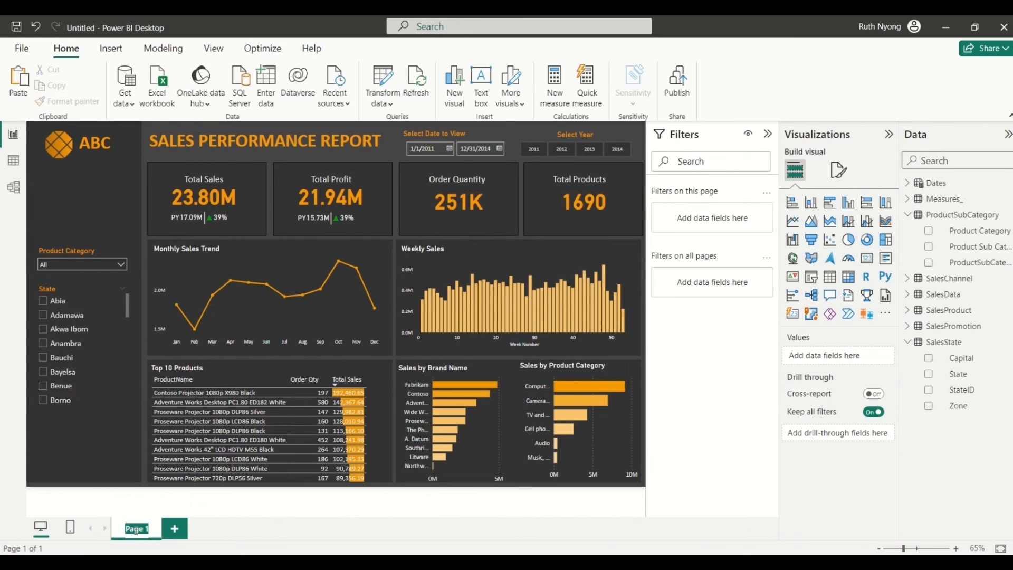
{"action": "type", "text": "S"}
{"action": "type", "text": "ALES OVE"}
{"action": "type", "text": "RV"}
{"action": "type", "text": "IEW"}
{"action": "key", "text": "Return"}
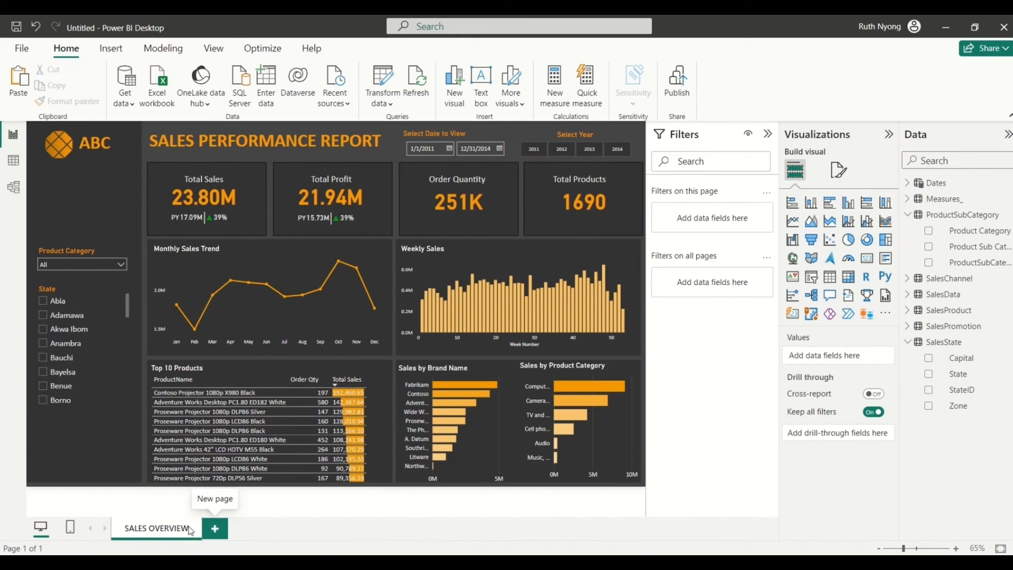
Step: Duplicate the SALES OVERVIEW page and rename the copy as REGIONAL ANALYSIS
{"action": "right_click", "coordinate": [156, 531]}
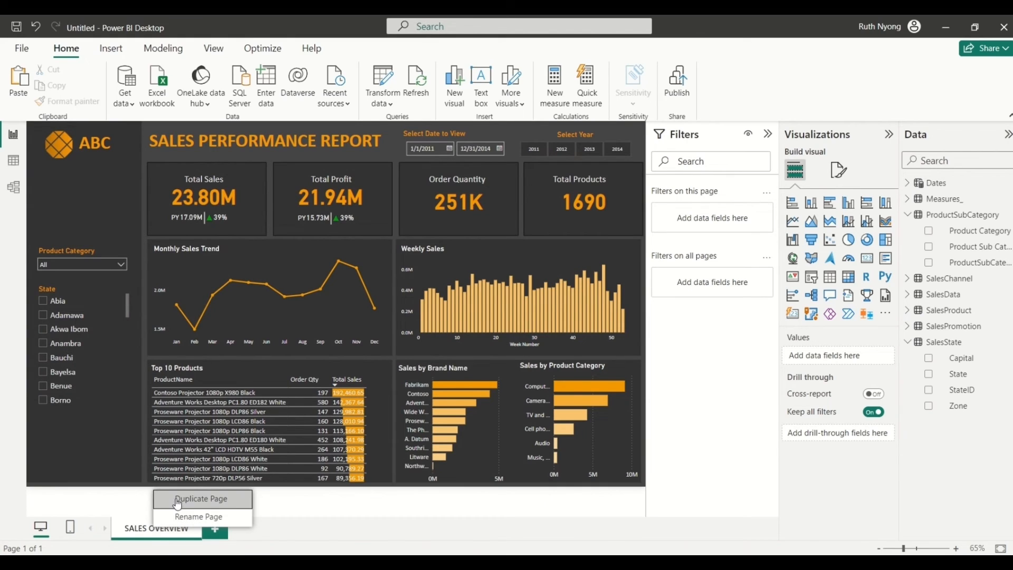
{"action": "left_click", "coordinate": [176, 499]}
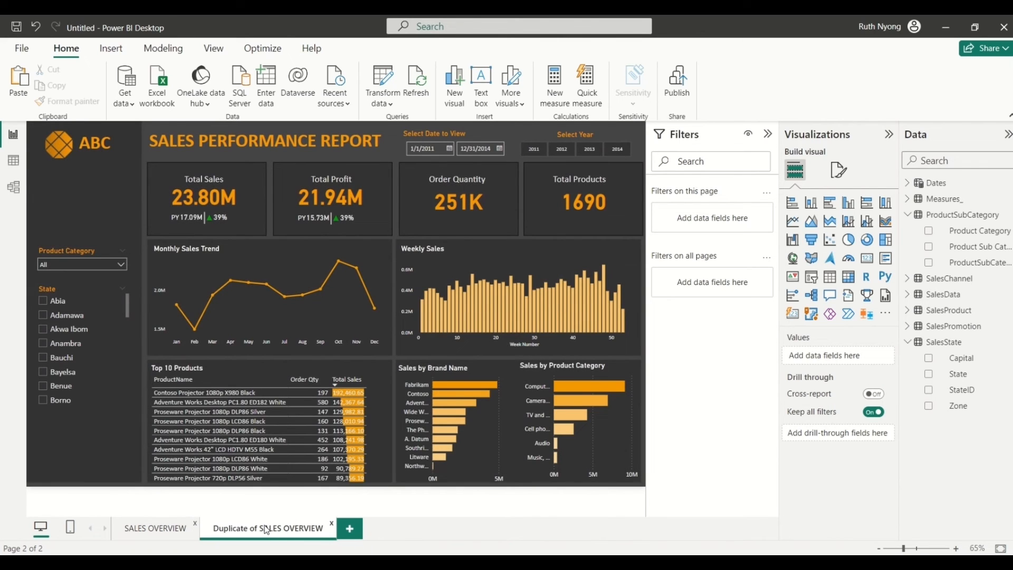
{"action": "double_click", "coordinate": [265, 525]}
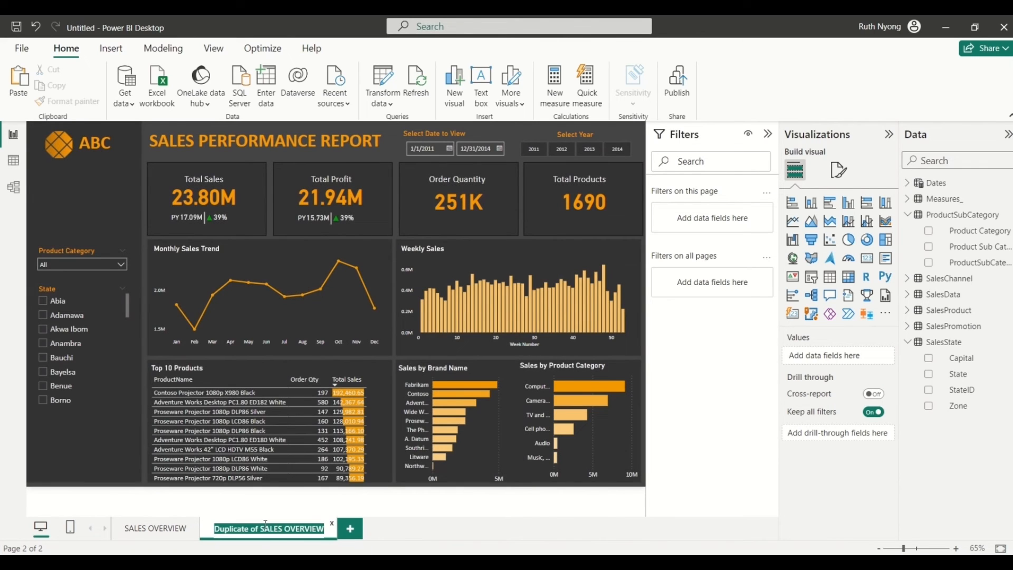
{"action": "type", "text": "Re"}
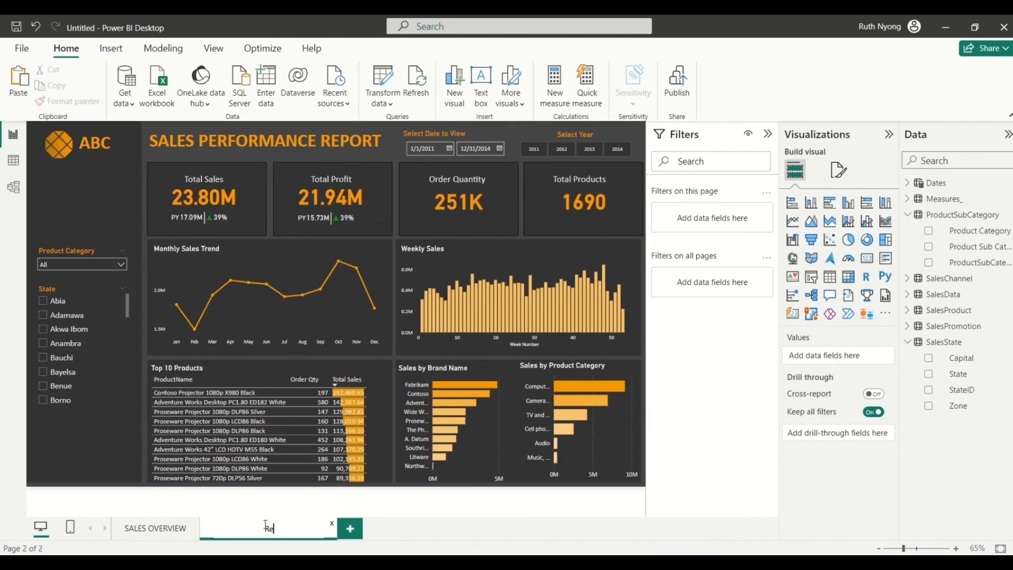
{"action": "type", "text": "gional"}
{"action": "key", "text": "BackSpace"}
{"action": "key", "text": "BackSpace"}
{"action": "key", "text": "BackSpace"}
{"action": "key", "text": "BackSpace"}
{"action": "key", "text": "BackSpace"}
{"action": "key", "text": "BackSpace"}
{"action": "key", "text": "BackSpace"}
{"action": "key", "text": "BackSpace"}
{"action": "type", "text": "REGIONAL ANALYSIS"}
{"action": "key", "text": "Return"}
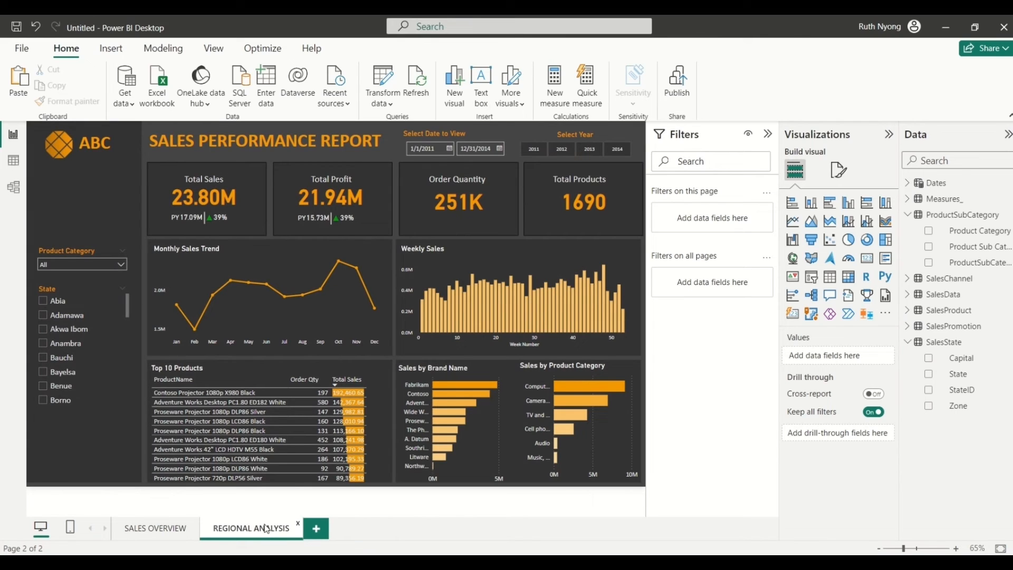
Step: Insert a page navigator on the SALES OVERVIEW page and move it just below the ABC logo
{"action": "left_click", "coordinate": [146, 530]}
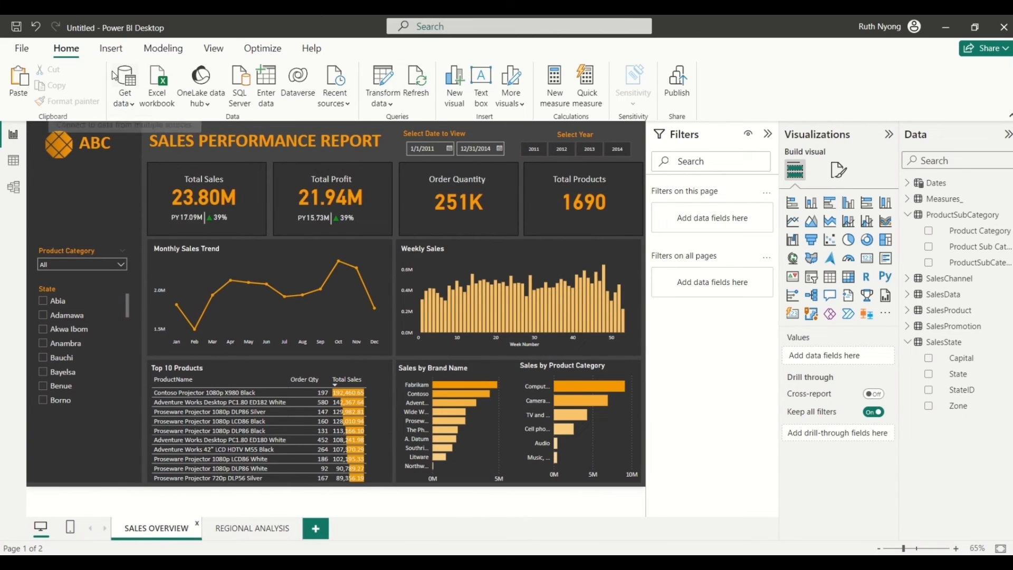
{"action": "left_click", "coordinate": [111, 50]}
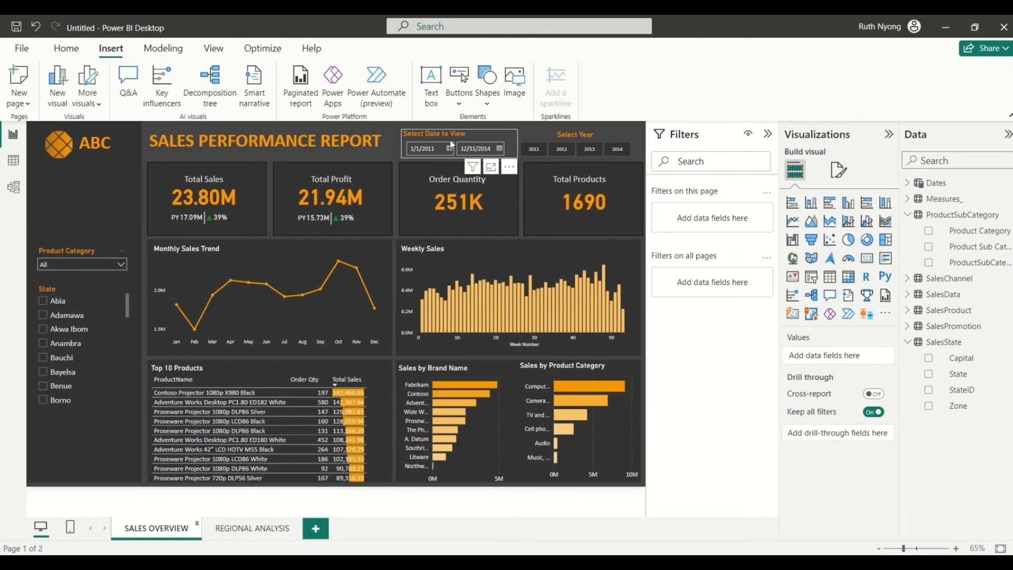
{"action": "left_click", "coordinate": [459, 104]}
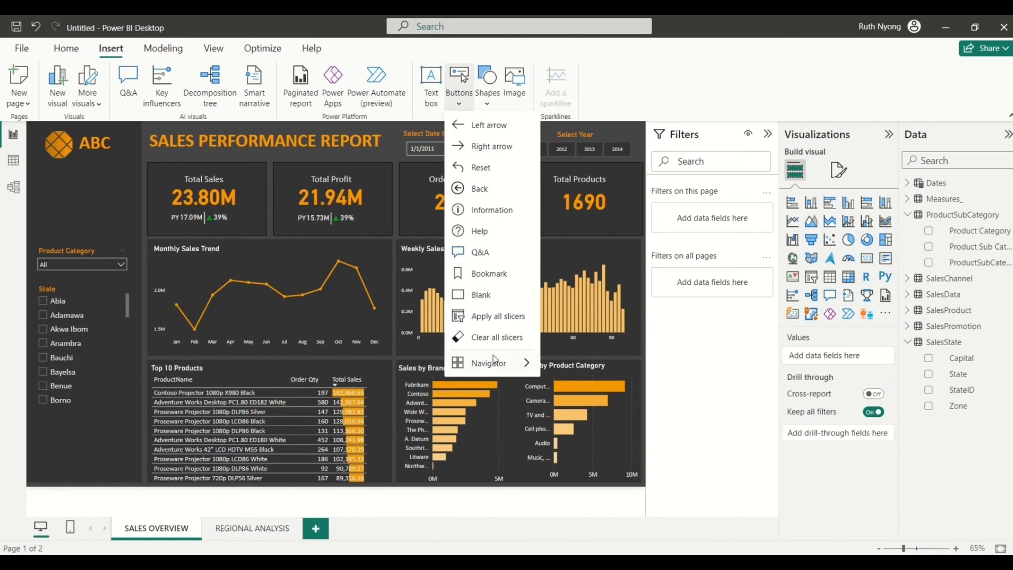
{"action": "mouse_move", "coordinate": [494, 363]}
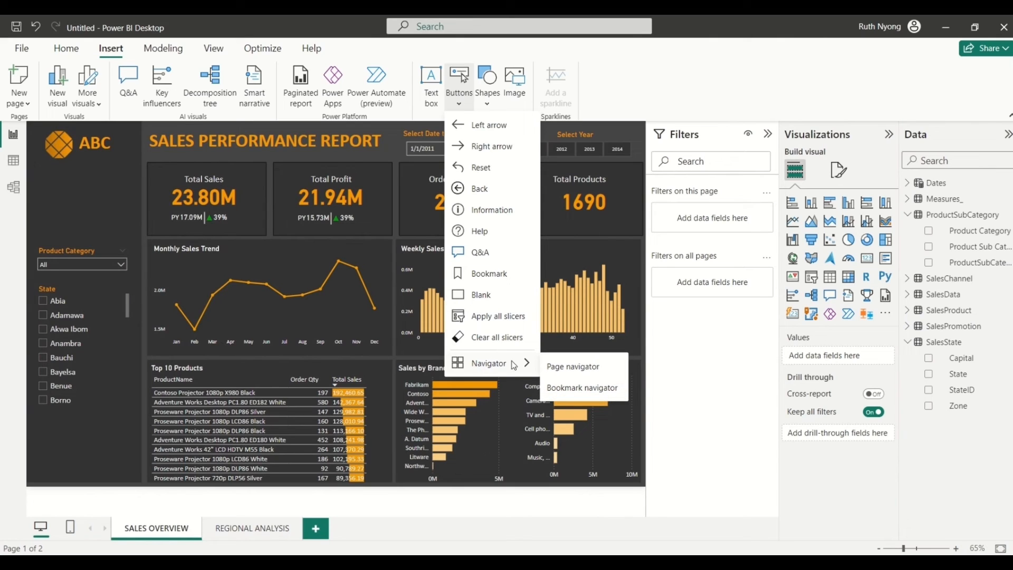
{"action": "left_click", "coordinate": [568, 367]}
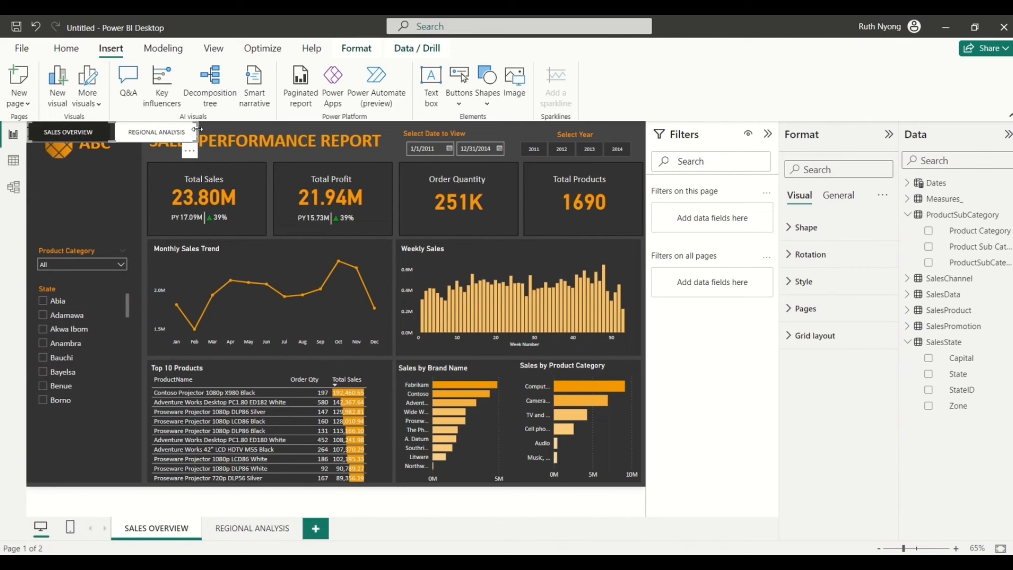
{"action": "left_click_drag", "start_coordinate": [115, 136], "coordinate": [115, 182]}
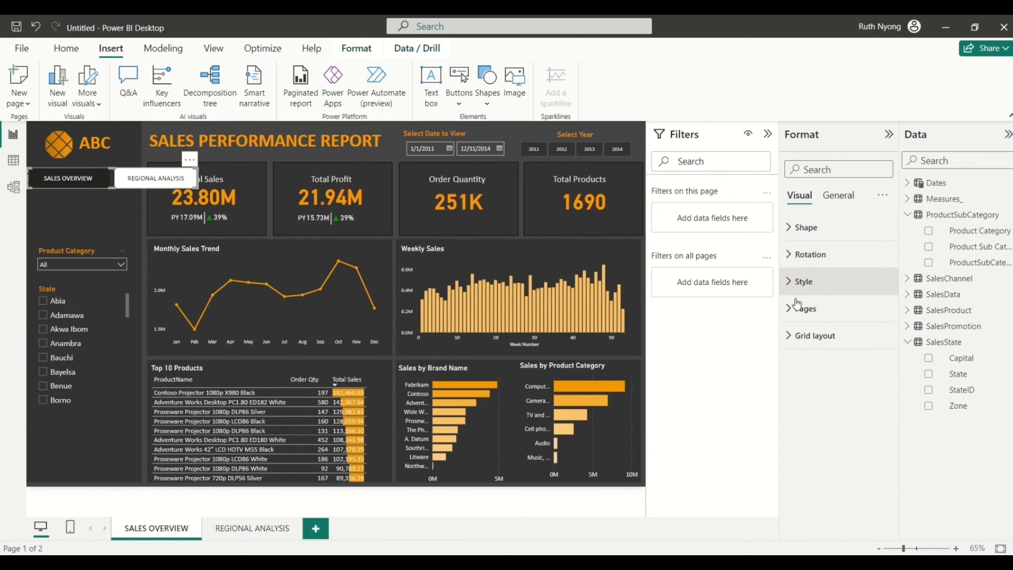
Step: Set the page navigator's orientation to Vertical and resize it to fit the sidebar between the logo and the Product Category slicer
{"action": "left_click", "coordinate": [798, 336]}
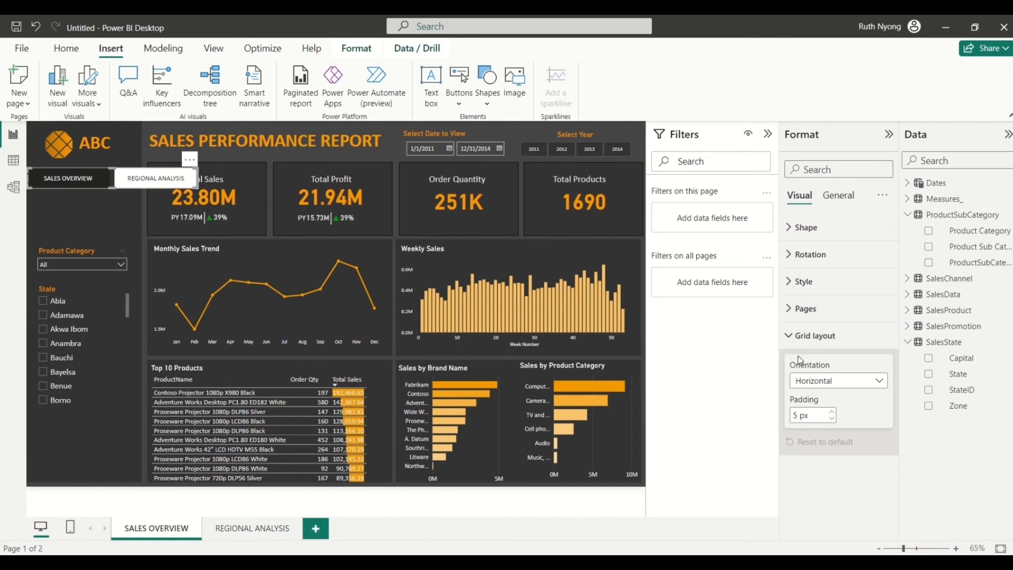
{"action": "left_click", "coordinate": [879, 380]}
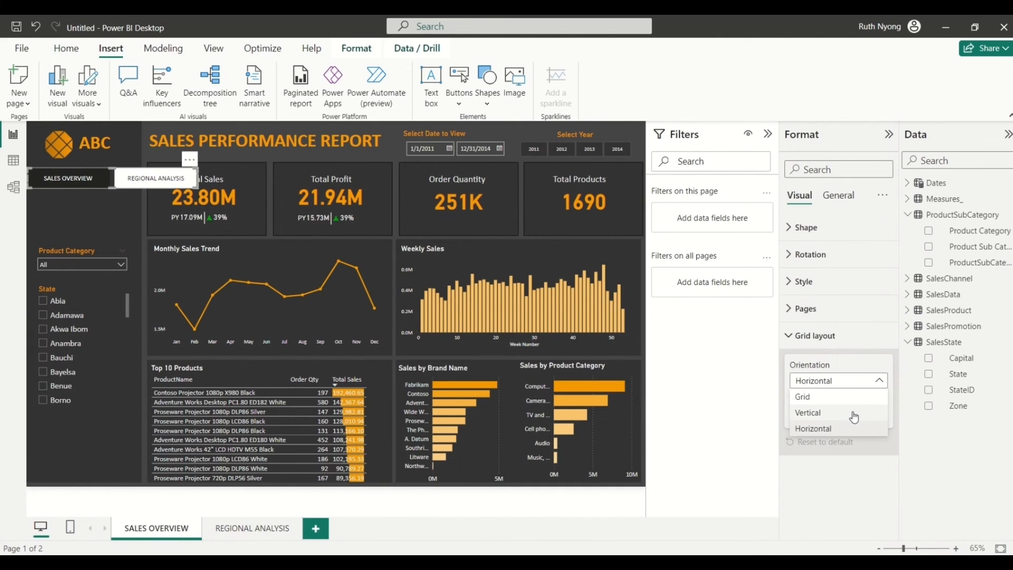
{"action": "left_click", "coordinate": [853, 412]}
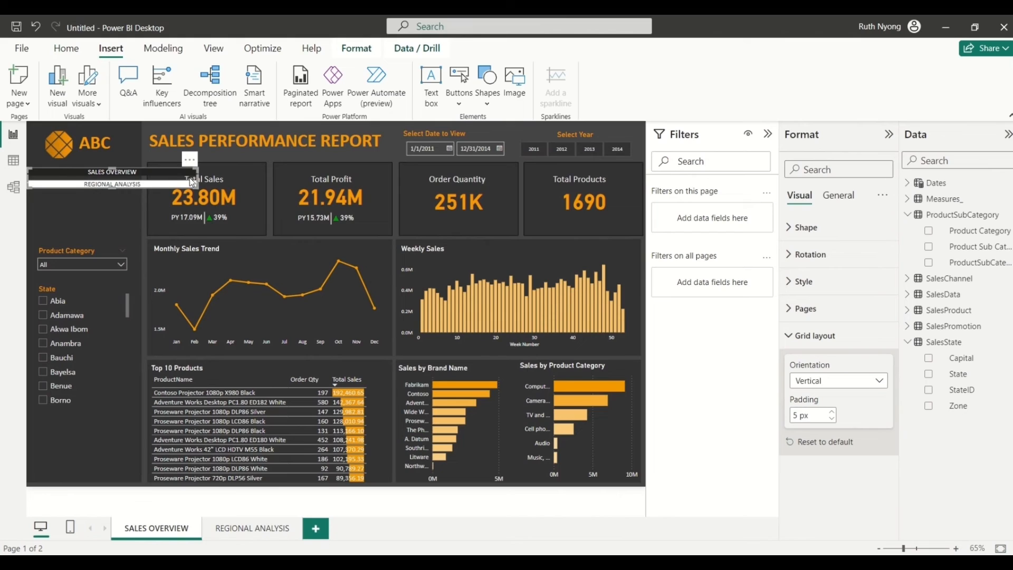
{"action": "left_click", "coordinate": [195, 178]}
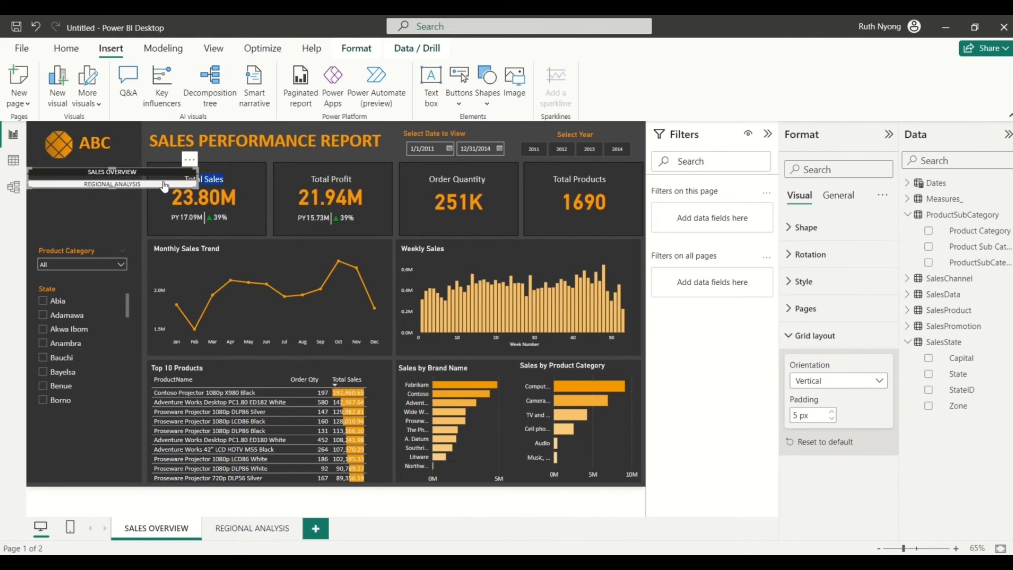
{"action": "left_click_drag", "start_coordinate": [197, 178], "coordinate": [81, 235]}
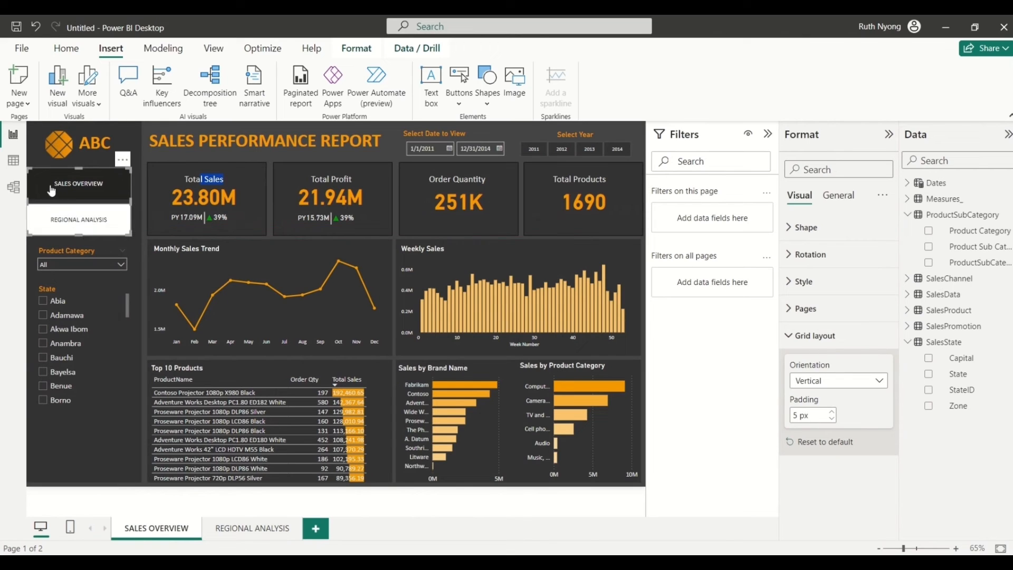
{"action": "mouse_move", "coordinate": [50, 191]}
{"action": "left_mouse_down"}
{"action": "mouse_move", "coordinate": [62, 195]}
{"action": "mouse_move", "coordinate": [55, 190]}
{"action": "left_mouse_up"}
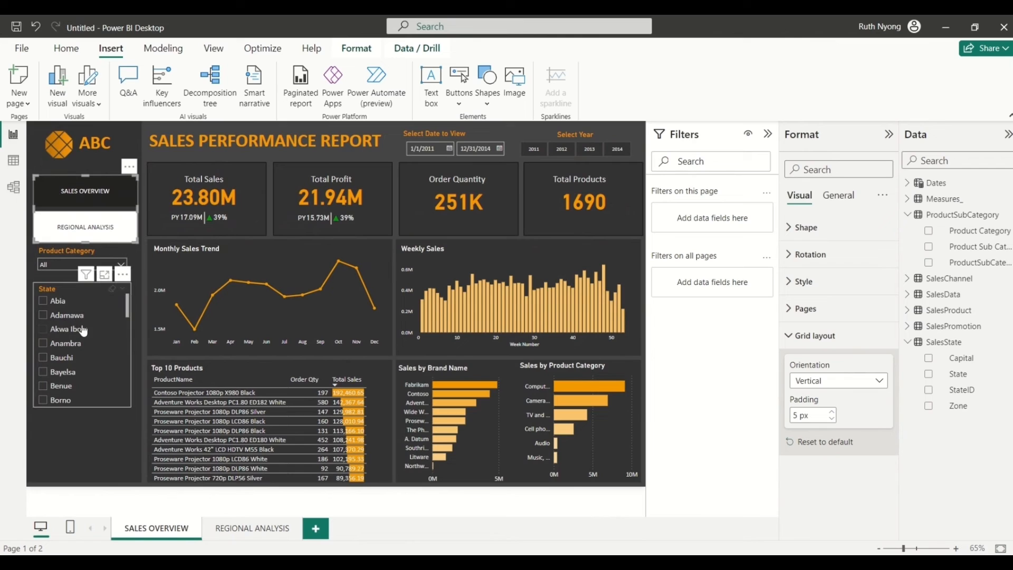
Step: Nudge the State slicer slightly down the sidebar to make room below the page navigator
{"action": "left_click", "coordinate": [76, 290]}
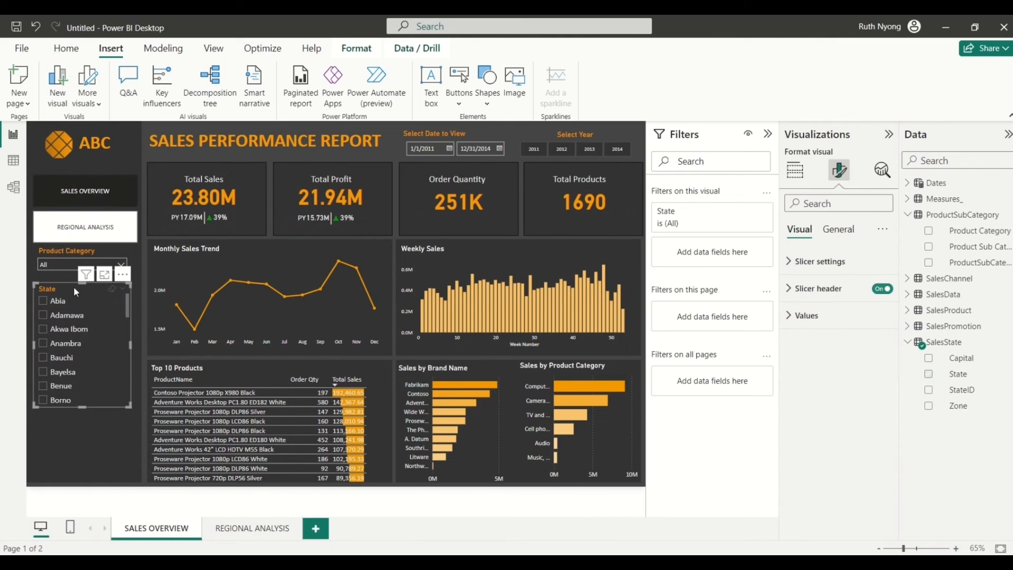
{"action": "key", "text": "Down"}
{"action": "key", "text": "Down"}
{"action": "key", "text": "Down"}
{"action": "key", "text": "Down"}
{"action": "key", "text": "Down"}
{"action": "key", "text": "Down"}
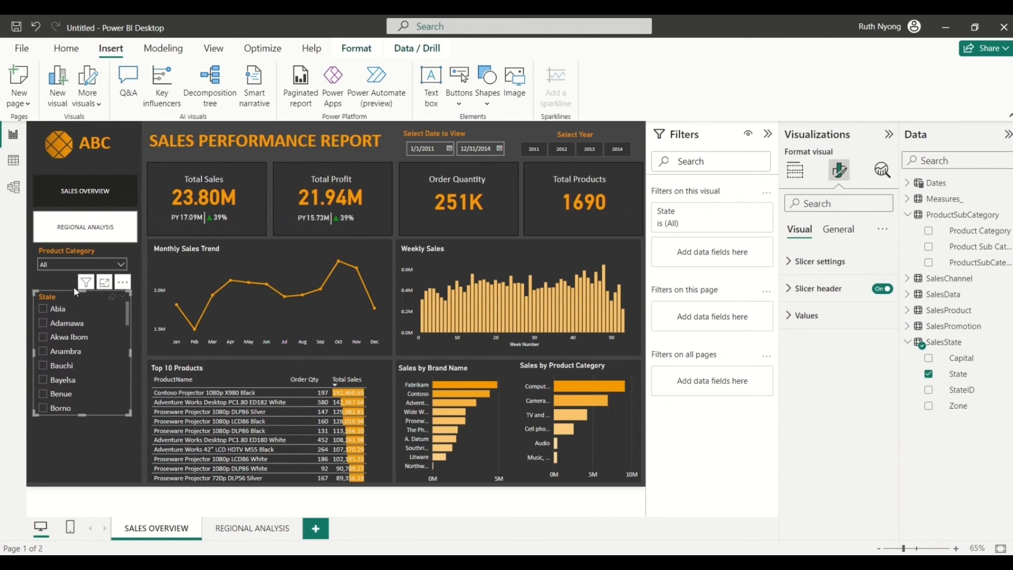
{"action": "key", "text": "Down"}
{"action": "key", "text": "Down"}
{"action": "key", "text": "Down"}
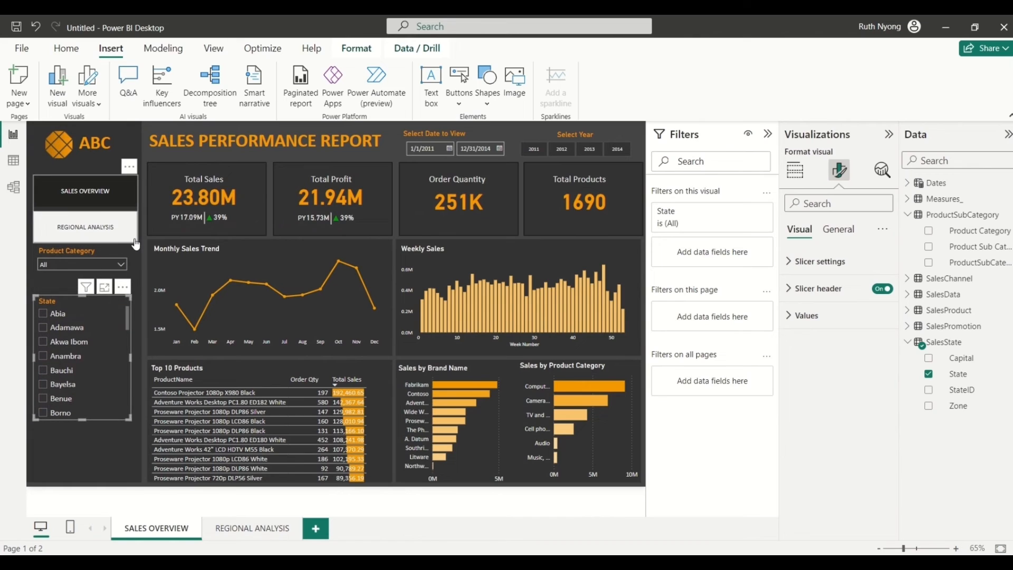
Step: Nudge the Product Category slicer slightly down so it sits clear of the page navigator
{"action": "left_click", "coordinate": [103, 251]}
{"action": "key", "text": "Down"}
{"action": "key", "text": "Down"}
{"action": "key", "text": "Down"}
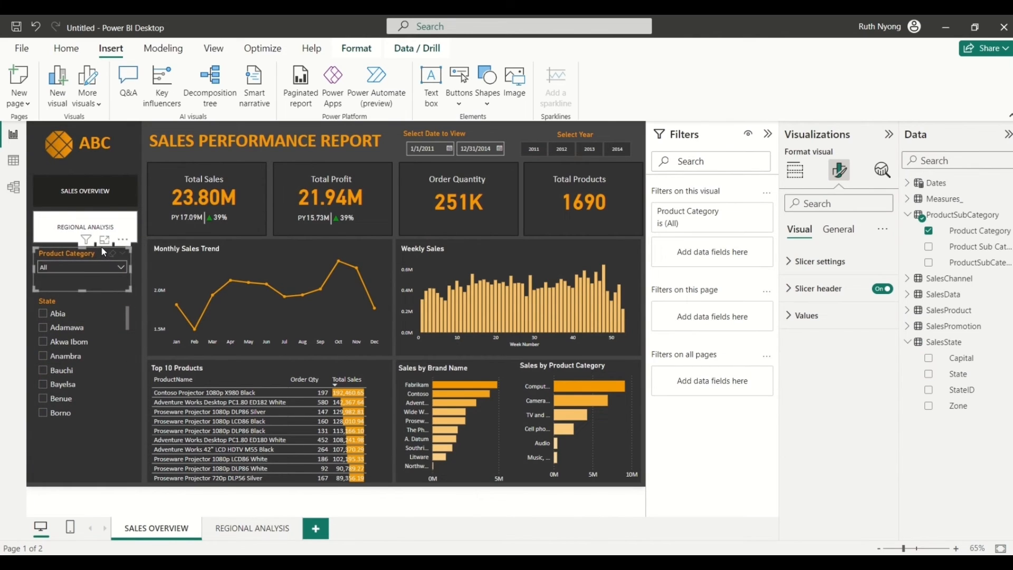
{"action": "left_click", "coordinate": [147, 155]}
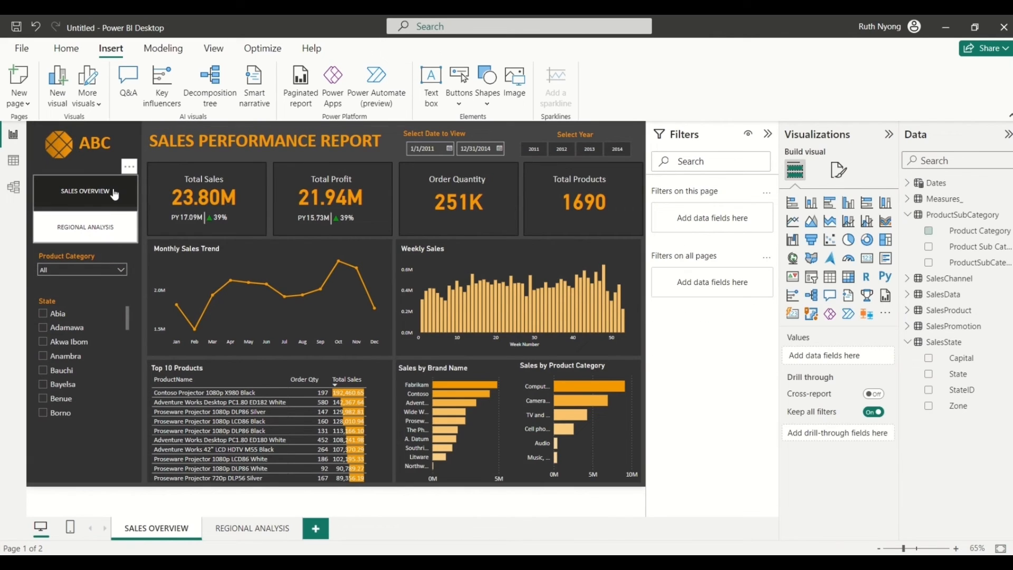
Step: Set the page navigator's fill colour for the Default state to light grey
{"action": "left_click", "coordinate": [114, 198]}
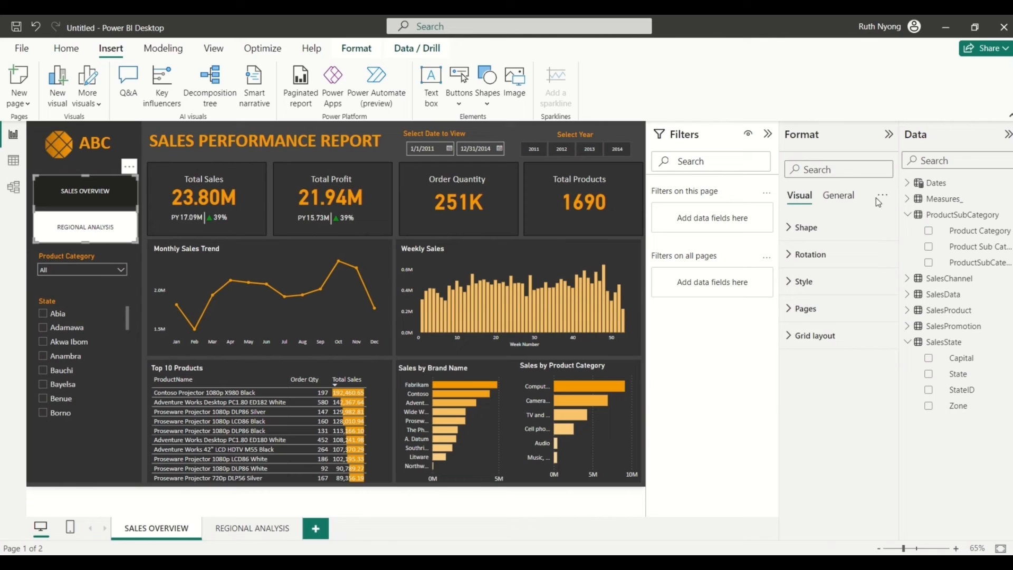
{"action": "left_click", "coordinate": [791, 285]}
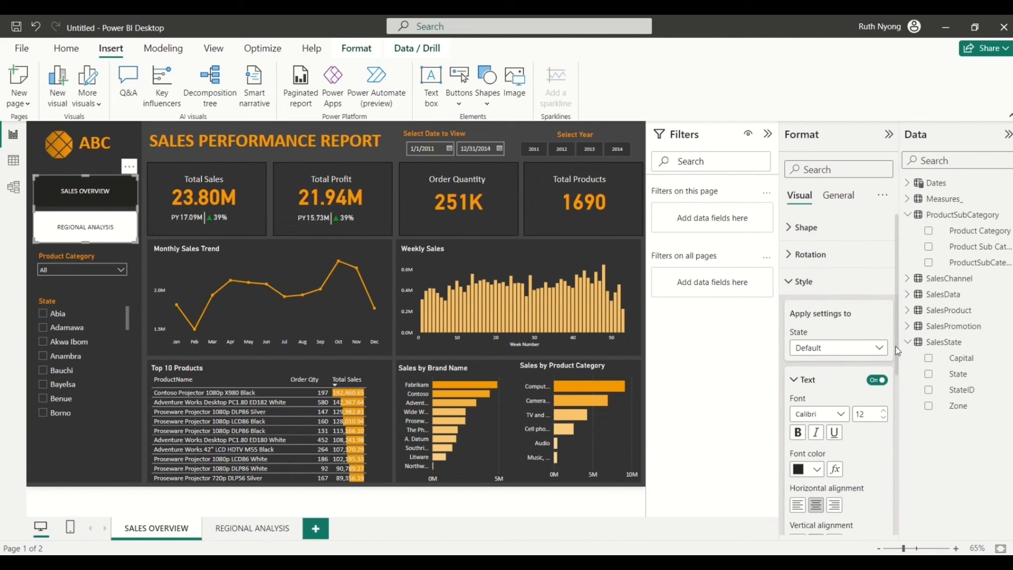
{"action": "left_click_drag", "start_coordinate": [896, 346], "coordinate": [894, 385]}
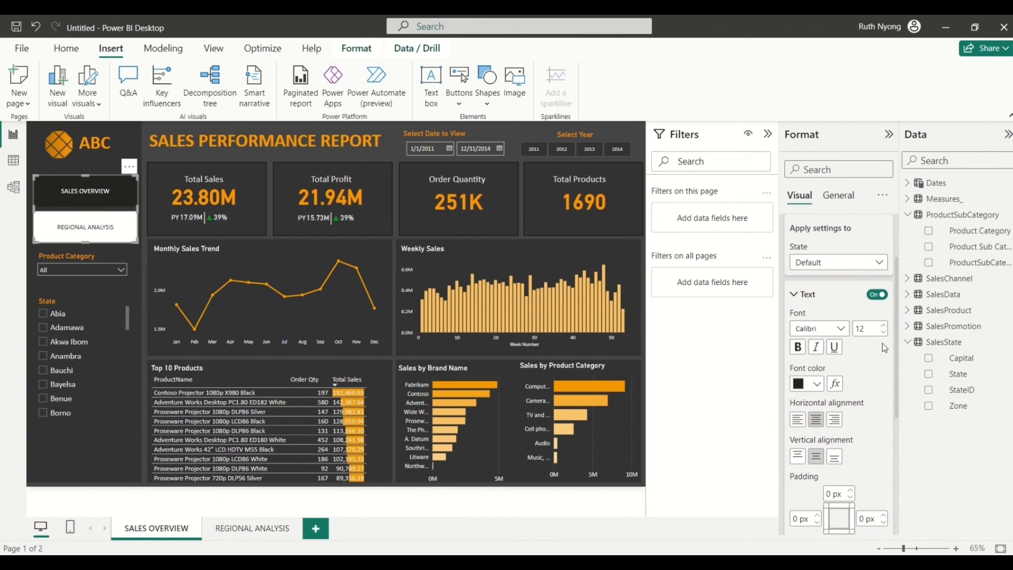
{"action": "left_click_drag", "start_coordinate": [897, 352], "coordinate": [906, 449]}
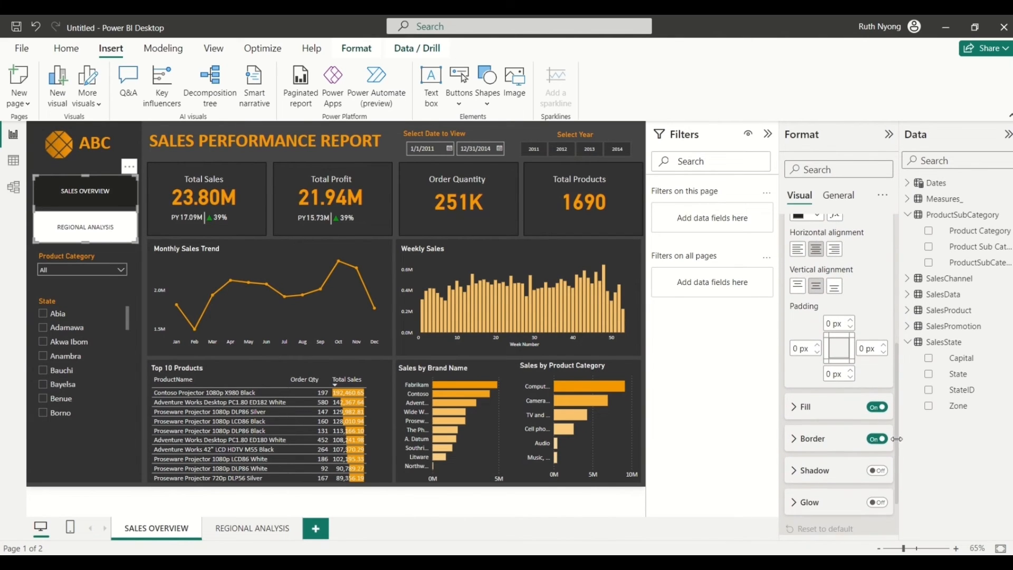
{"action": "left_click", "coordinate": [795, 408]}
{"action": "left_click", "coordinate": [817, 441]}
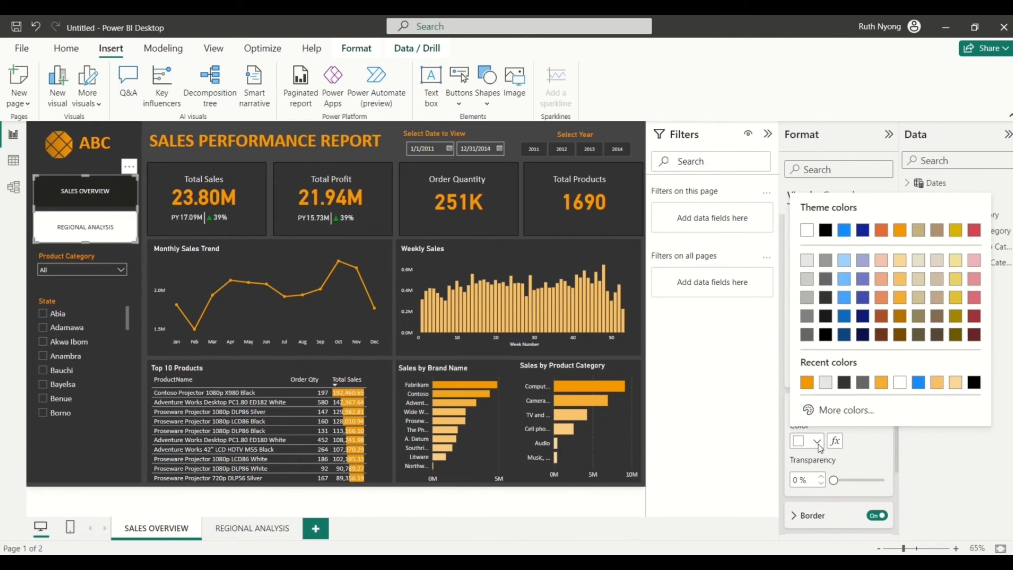
{"action": "left_click", "coordinate": [826, 383]}
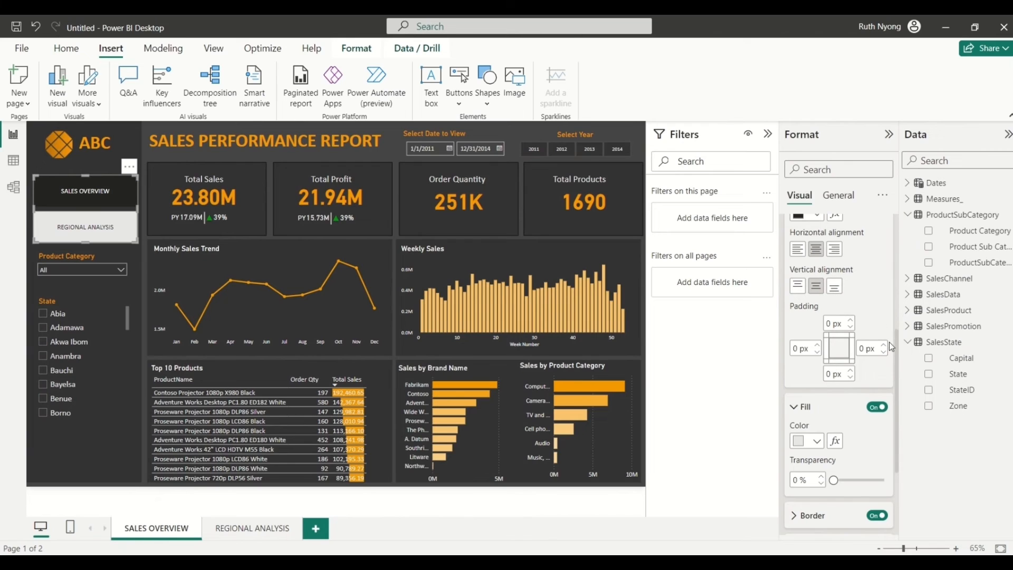
Step: Format the page navigator's Selected state text as white, bold and size 14
{"action": "left_click_drag", "start_coordinate": [899, 343], "coordinate": [896, 252]}
{"action": "left_click", "coordinate": [868, 286]}
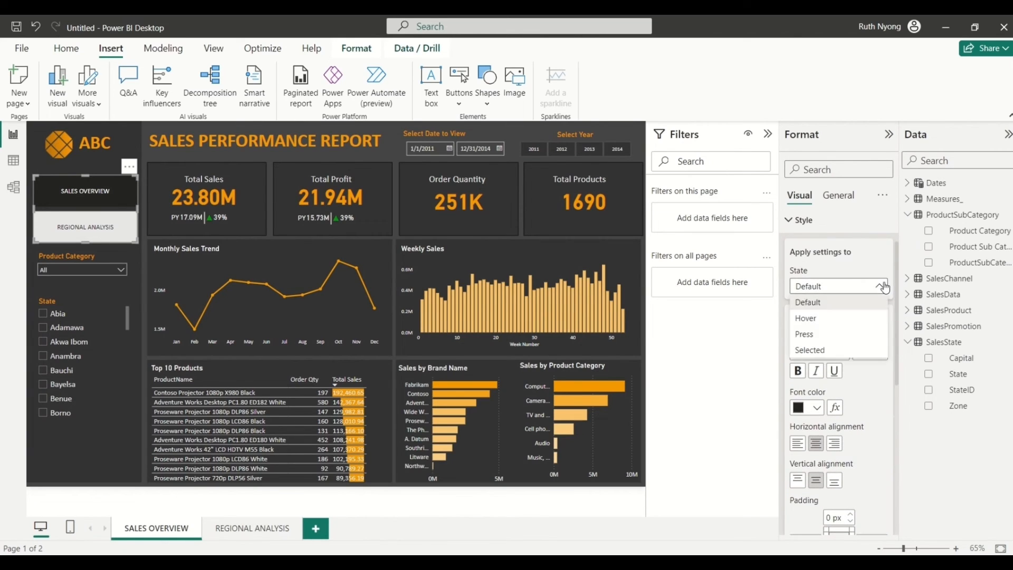
{"action": "left_click", "coordinate": [812, 349]}
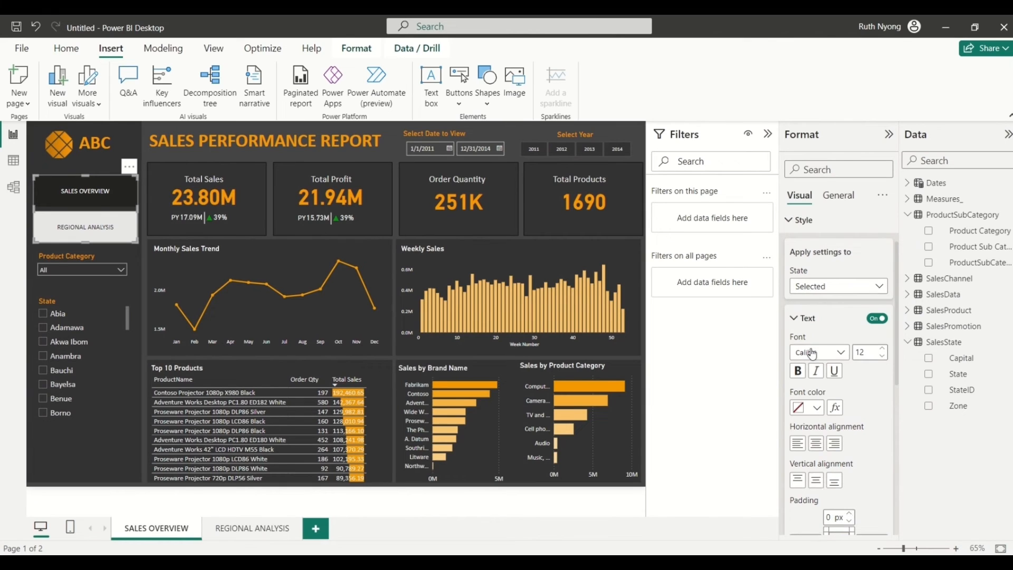
{"action": "left_click", "coordinate": [817, 409]}
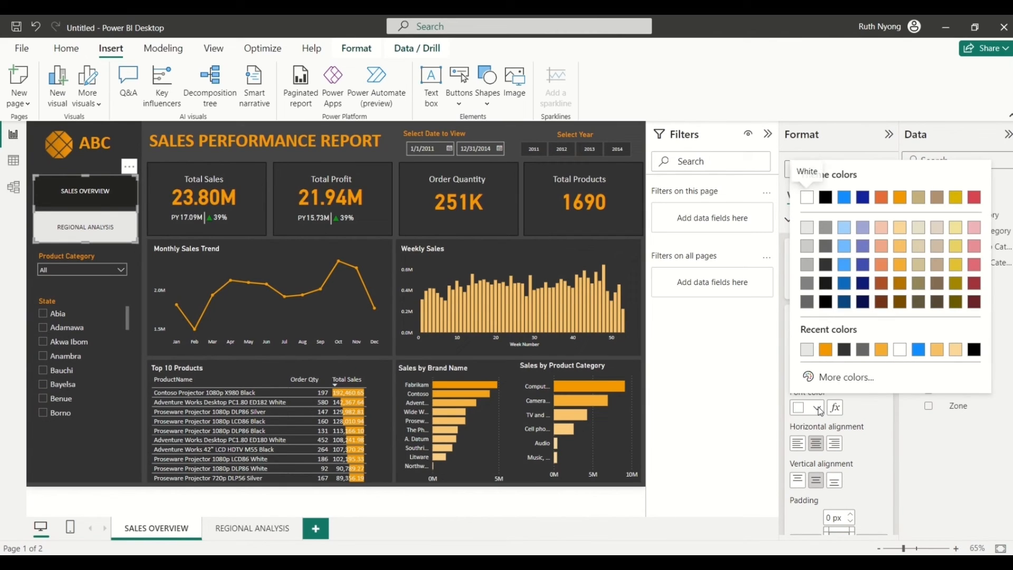
{"action": "left_click", "coordinate": [901, 351]}
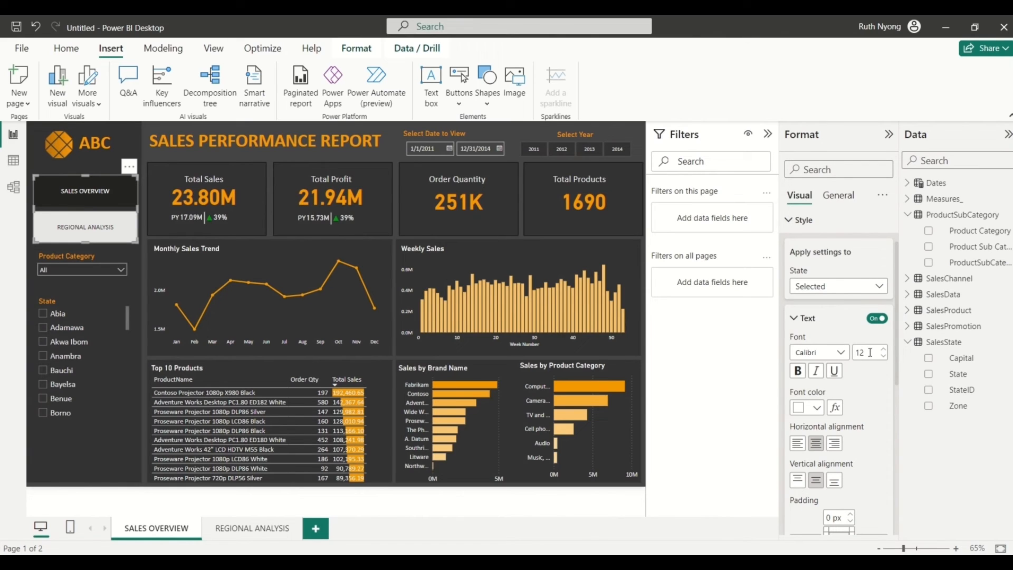
{"action": "left_click", "coordinate": [798, 371]}
{"action": "double_click", "coordinate": [866, 357]}
{"action": "type", "text": "14"}
Step: Set the page navigator's fill colour for the Selected state to light orange
{"action": "left_click_drag", "start_coordinate": [896, 359], "coordinate": [899, 510]}
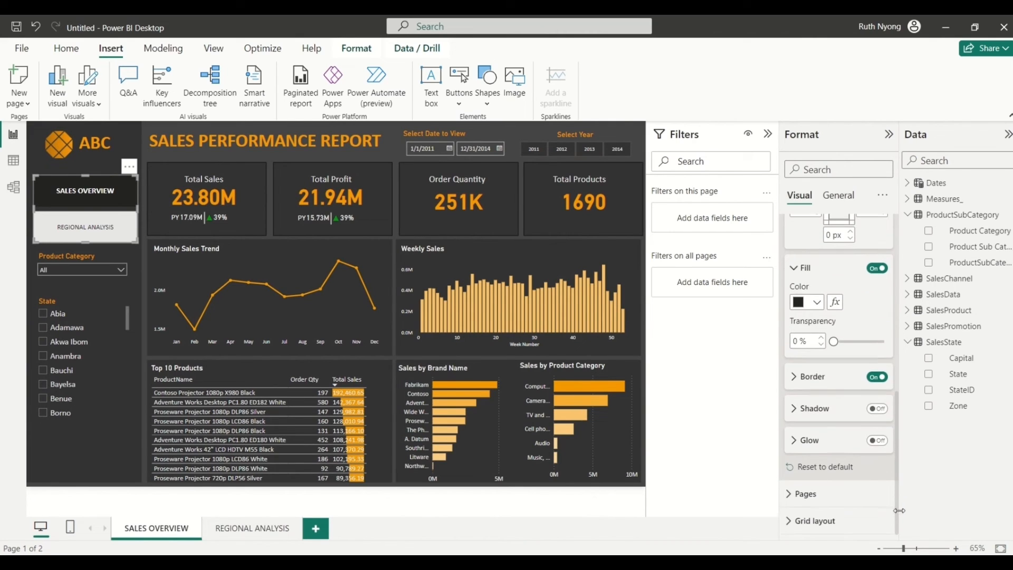
{"action": "left_click", "coordinate": [817, 302]}
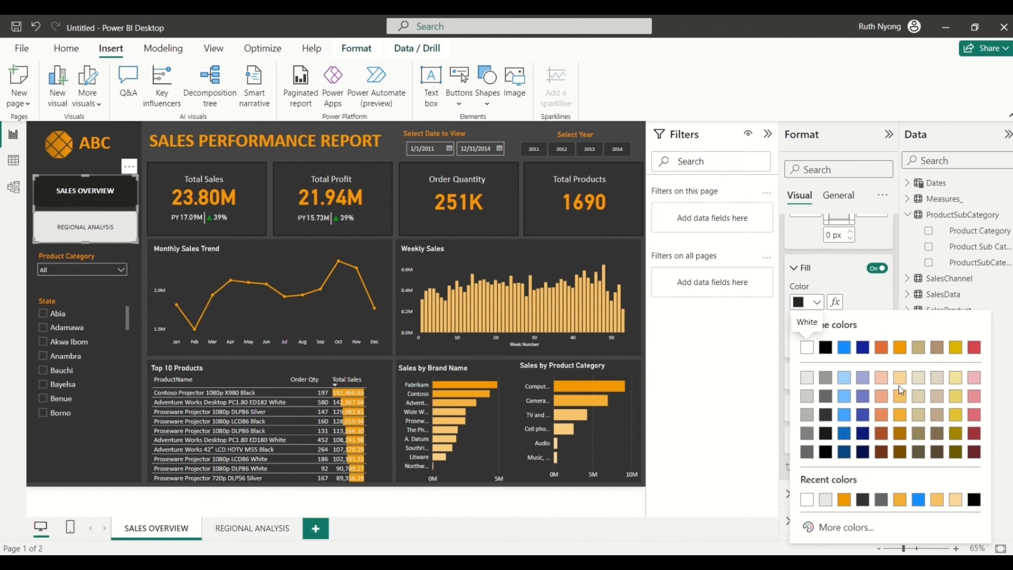
{"action": "left_click", "coordinate": [900, 402]}
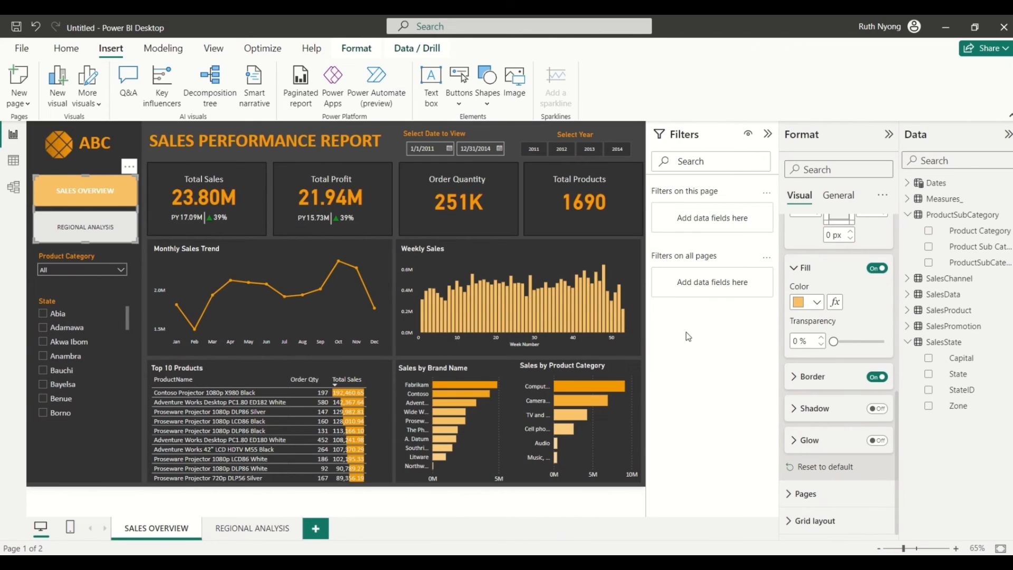
{"action": "left_click", "coordinate": [145, 150]}
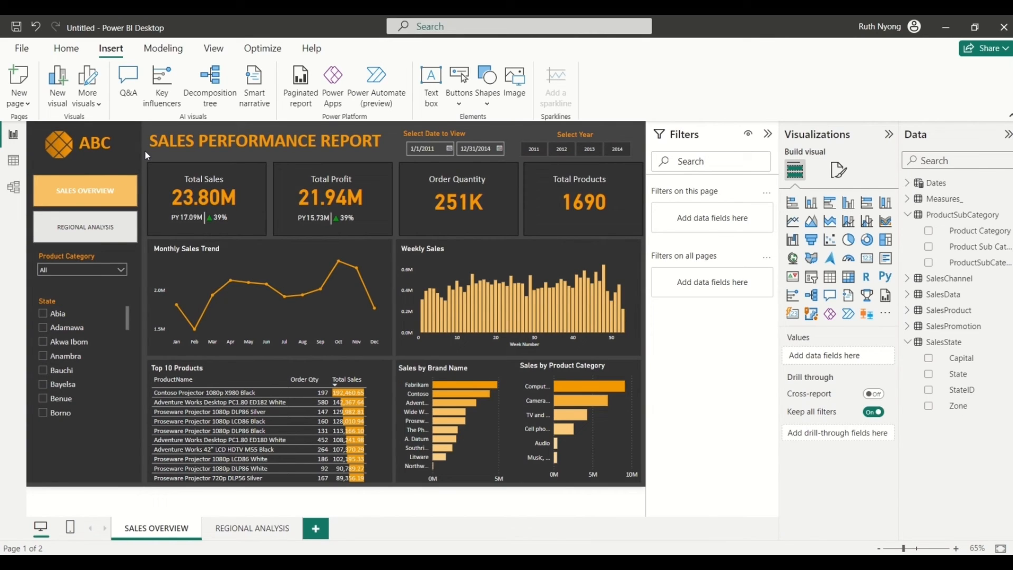
Step: Test the navigator's REGIONAL ANALYSIS button, return to the SALES OVERVIEW page and select the page navigator
{"action": "left_click", "coordinate": [85, 235], "text": "ctrl"}
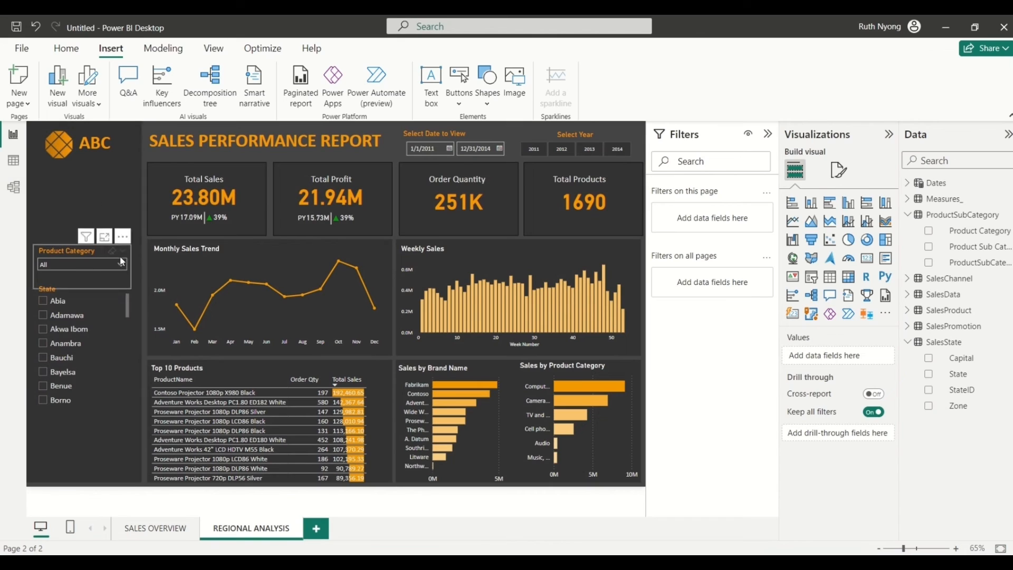
{"action": "left_click", "coordinate": [143, 536]}
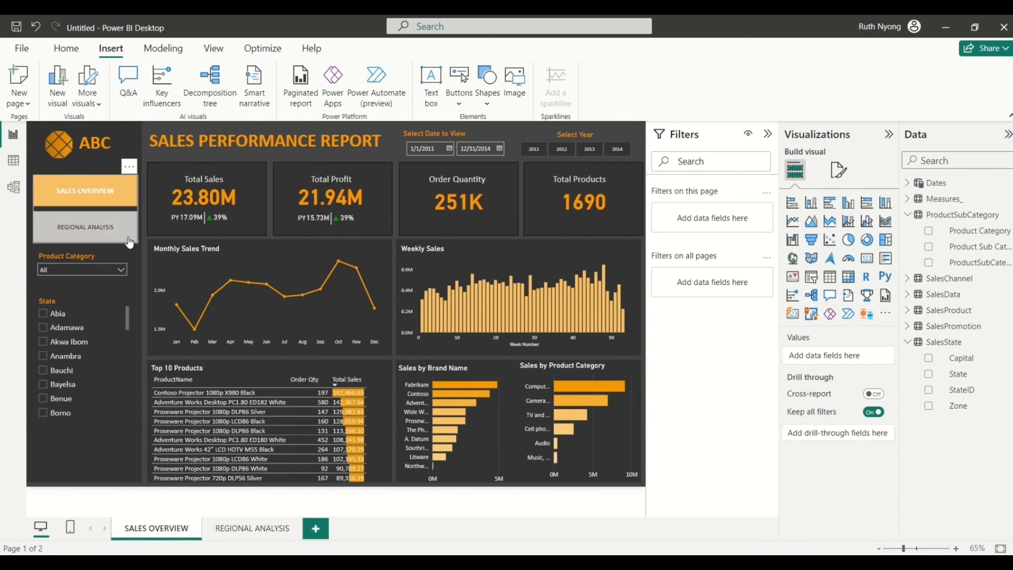
{"action": "left_click", "coordinate": [130, 243]}
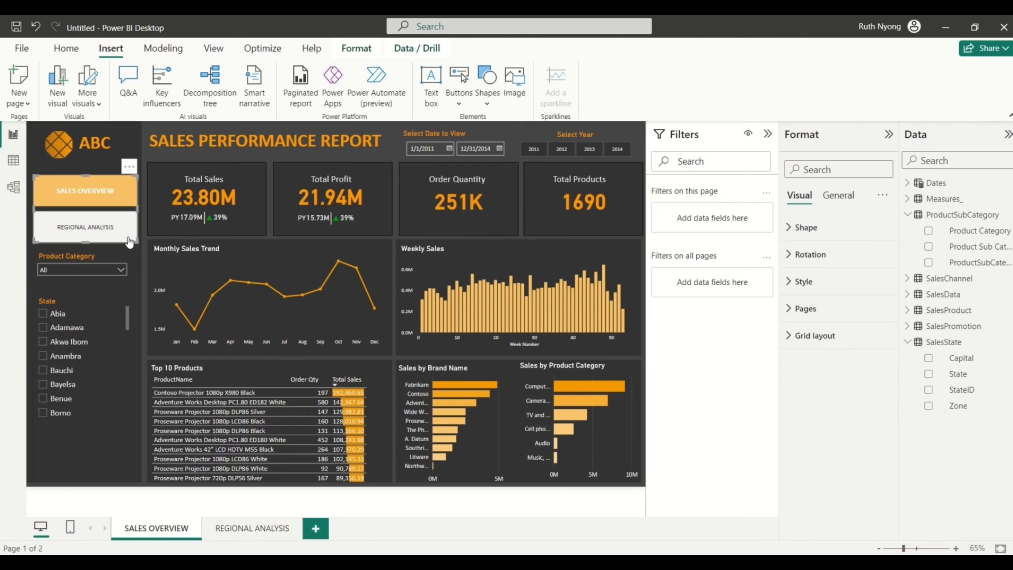
{"action": "left_click", "coordinate": [87, 235]}
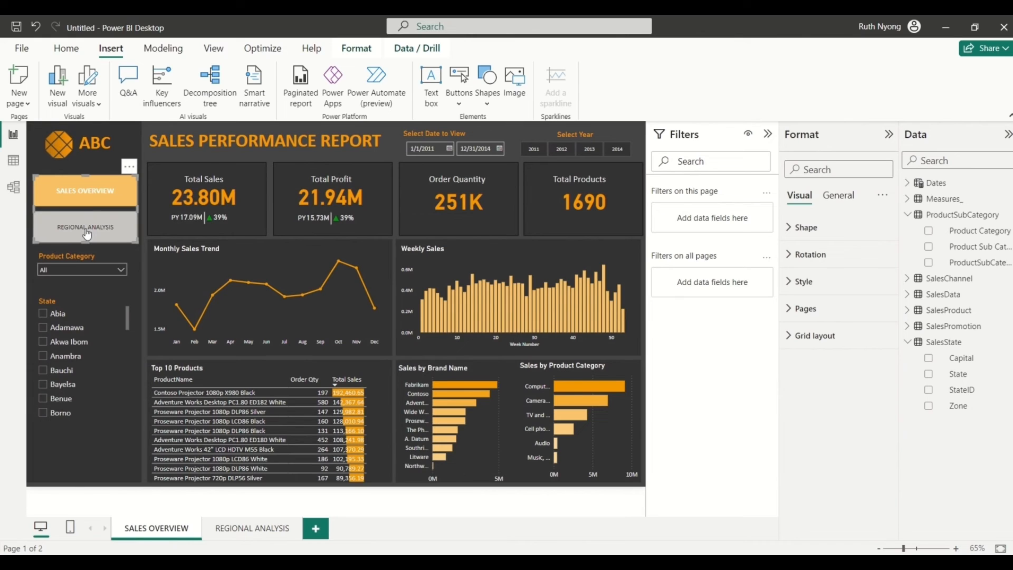
Step: Paste the page navigator onto the REGIONAL ANALYSIS page and shift the State and Product Category slicers slightly down beneath it
{"action": "left_click", "coordinate": [87, 234], "text": "ctrl"}
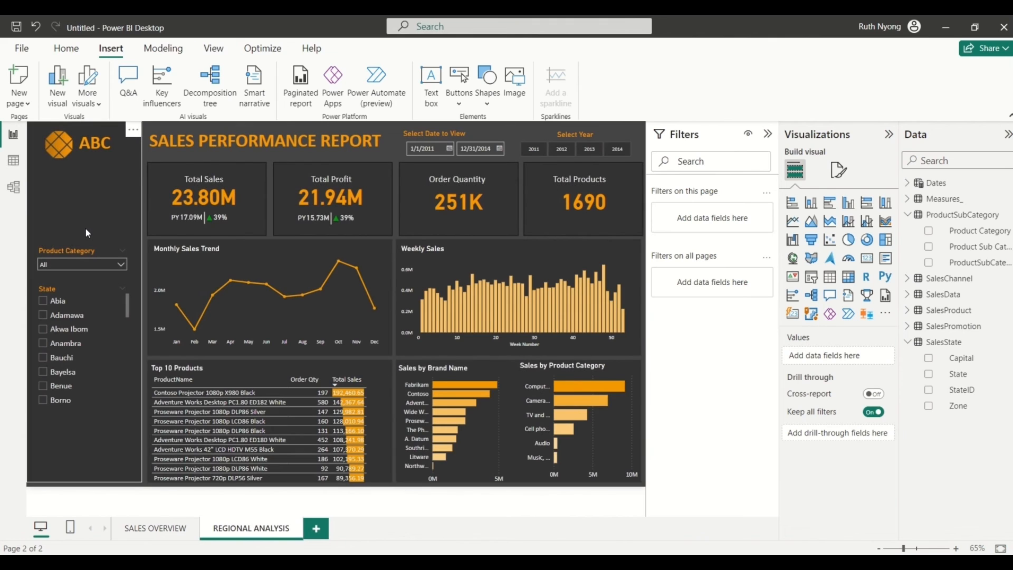
{"action": "key", "text": "ctrl+v"}
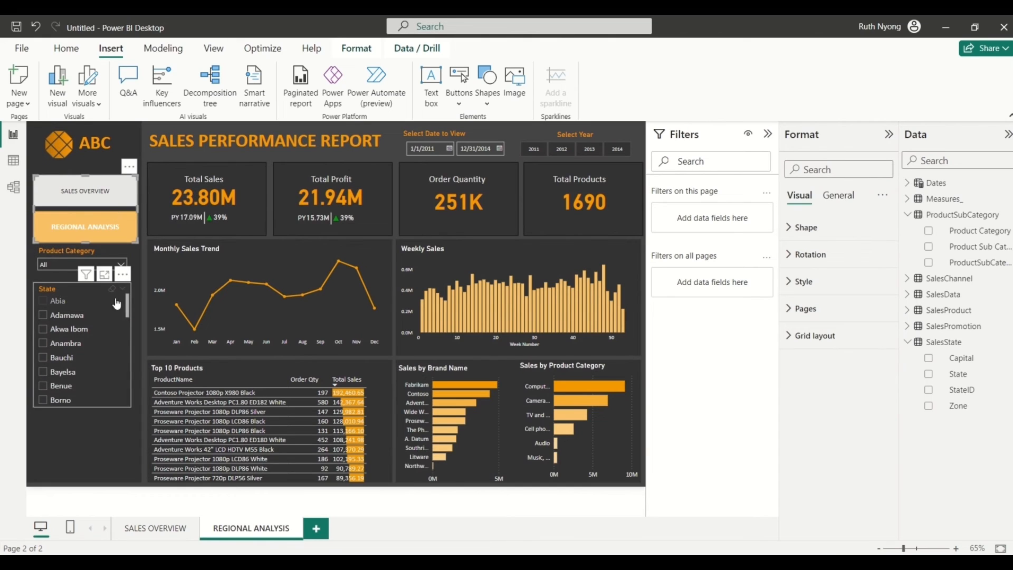
{"action": "left_click", "coordinate": [85, 290]}
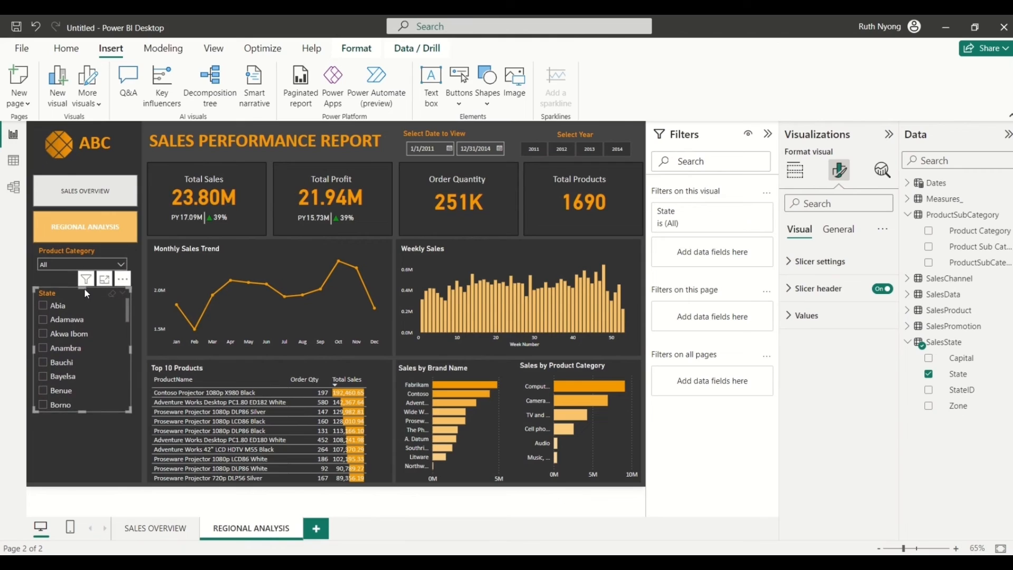
{"action": "left_click_drag", "start_coordinate": [84, 287], "coordinate": [85, 290]}
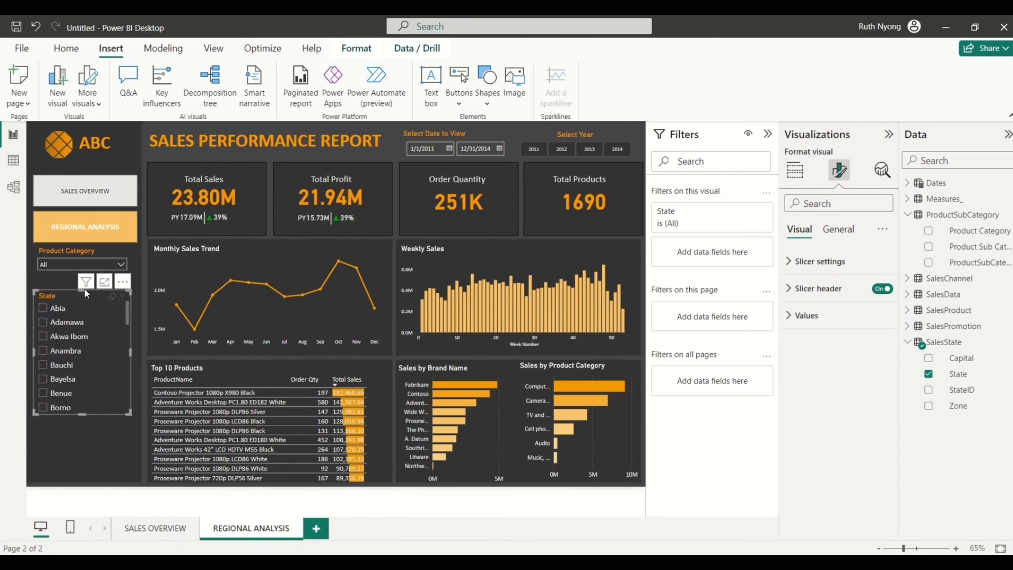
{"action": "left_click", "coordinate": [98, 248]}
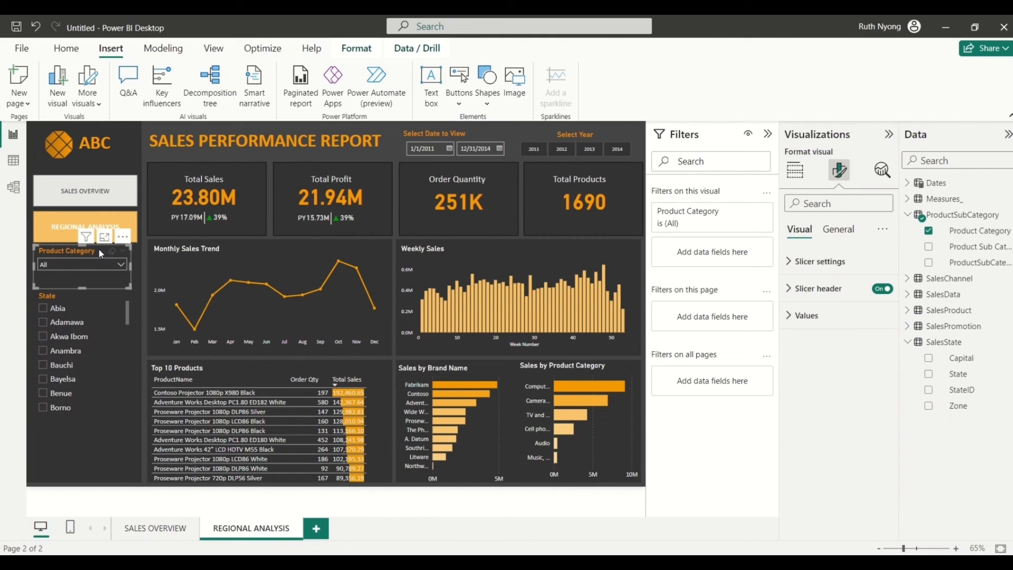
{"action": "key", "text": "Down"}
{"action": "key", "text": "Down"}
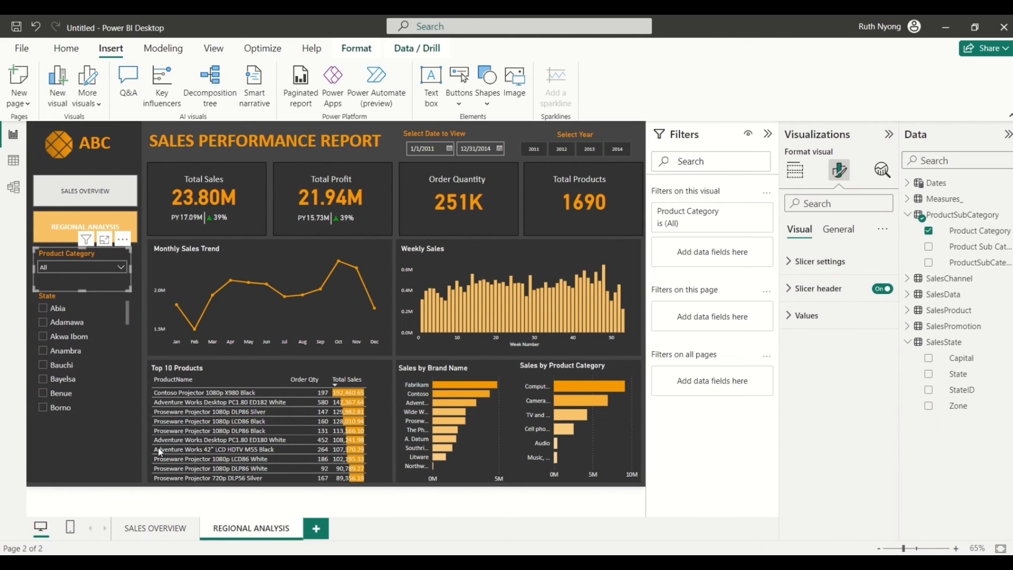
Step: Delete the Top 10 Products, Monthly Sales Trend, Weekly Sales, Sales by Brand Name and Sales by Product Category visuals from the REGIONAL ANALYSIS page
{"action": "left_click", "coordinate": [145, 458]}
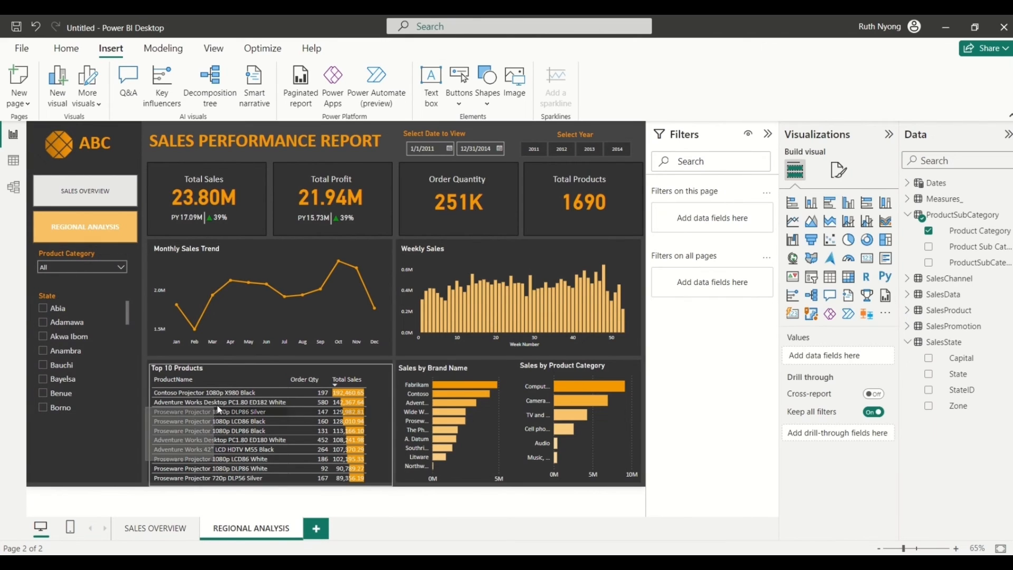
{"action": "left_click", "coordinate": [249, 364]}
{"action": "key", "text": "Delete"}
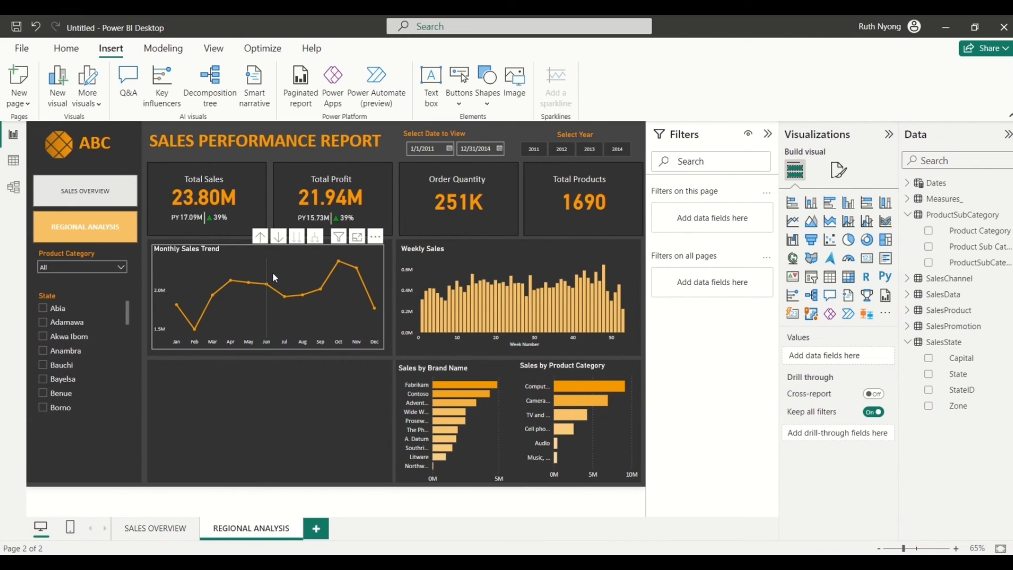
{"action": "left_click", "coordinate": [292, 262]}
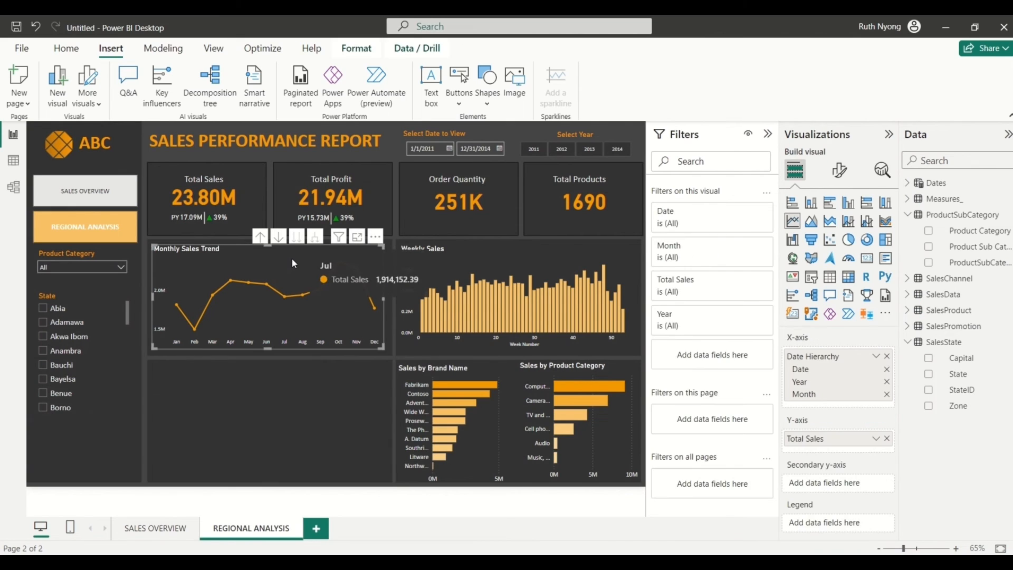
{"action": "key", "text": "Delete"}
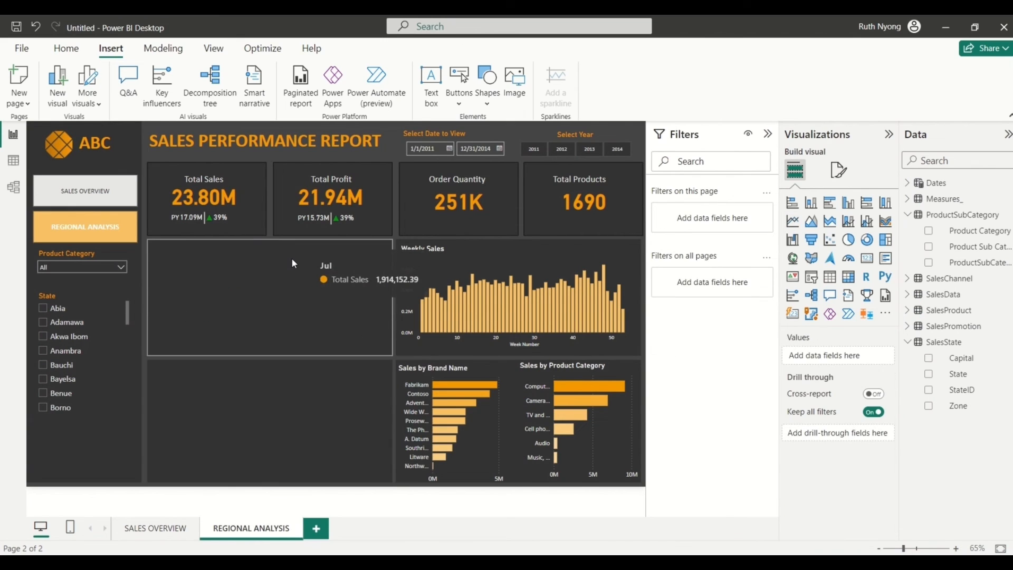
{"action": "left_click", "coordinate": [464, 255]}
{"action": "key", "text": "Delete"}
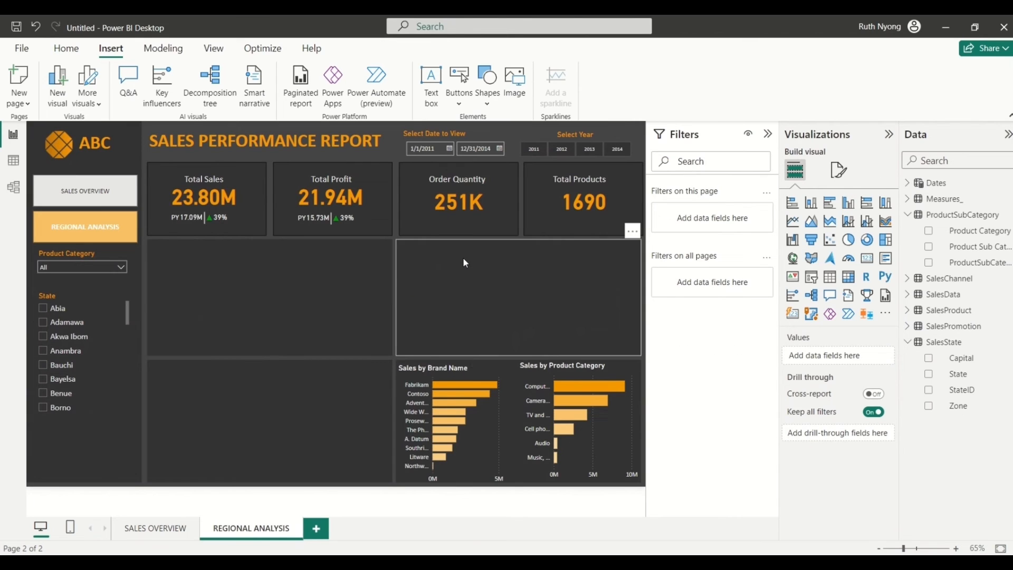
{"action": "left_click", "coordinate": [479, 370]}
{"action": "key", "text": "Delete"}
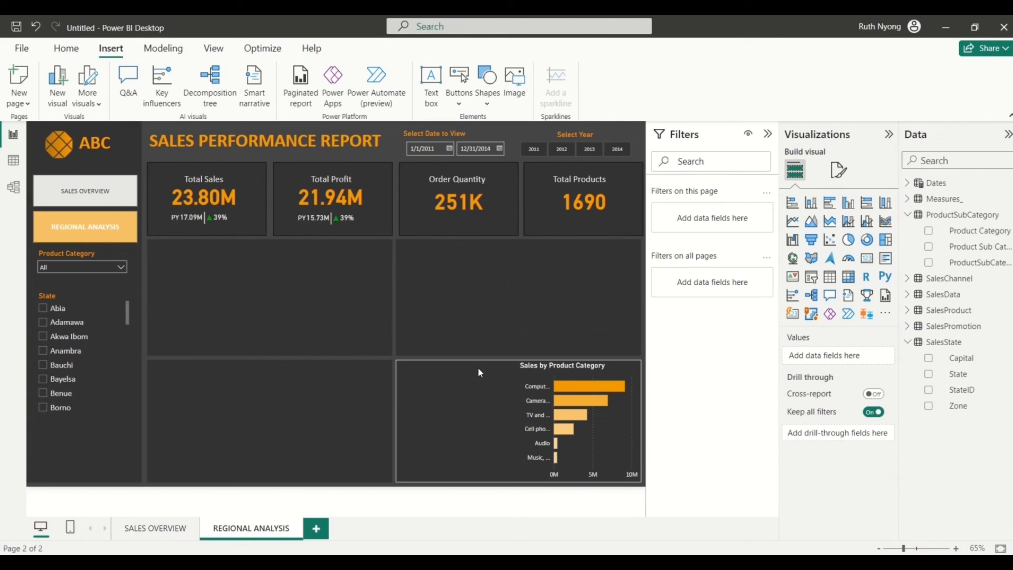
{"action": "left_click", "coordinate": [615, 368]}
{"action": "key", "text": "Delete"}
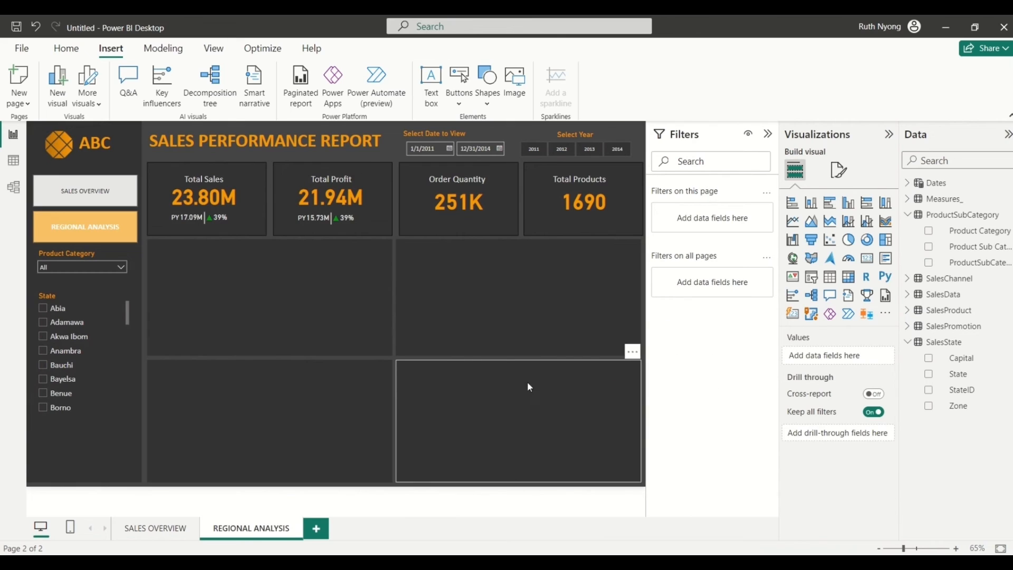
Step: Delete the lower-left background rectangle and stretch the rectangle above it down to the level of the lower-right one
{"action": "key", "text": "Delete"}
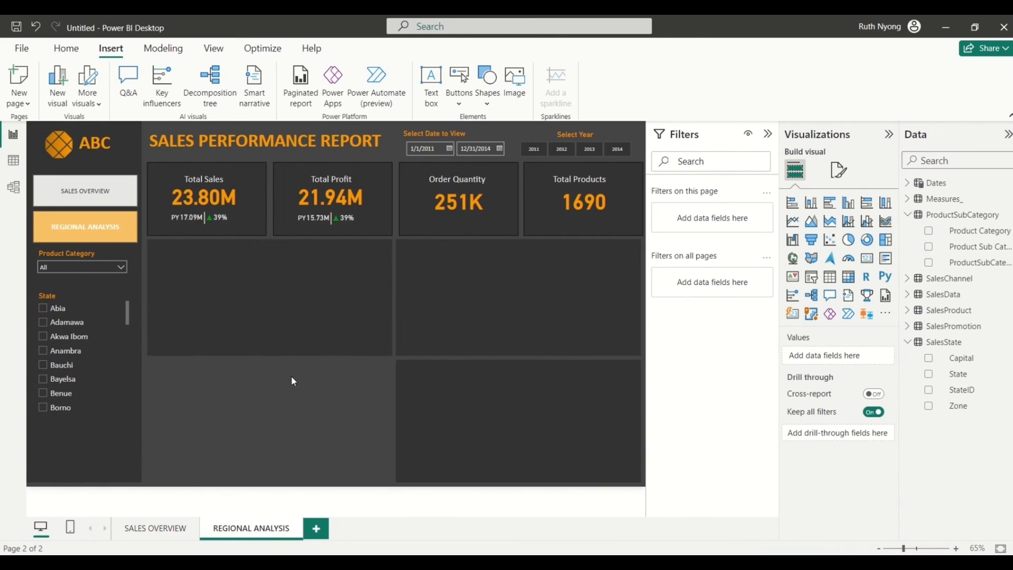
{"action": "left_click", "coordinate": [278, 334]}
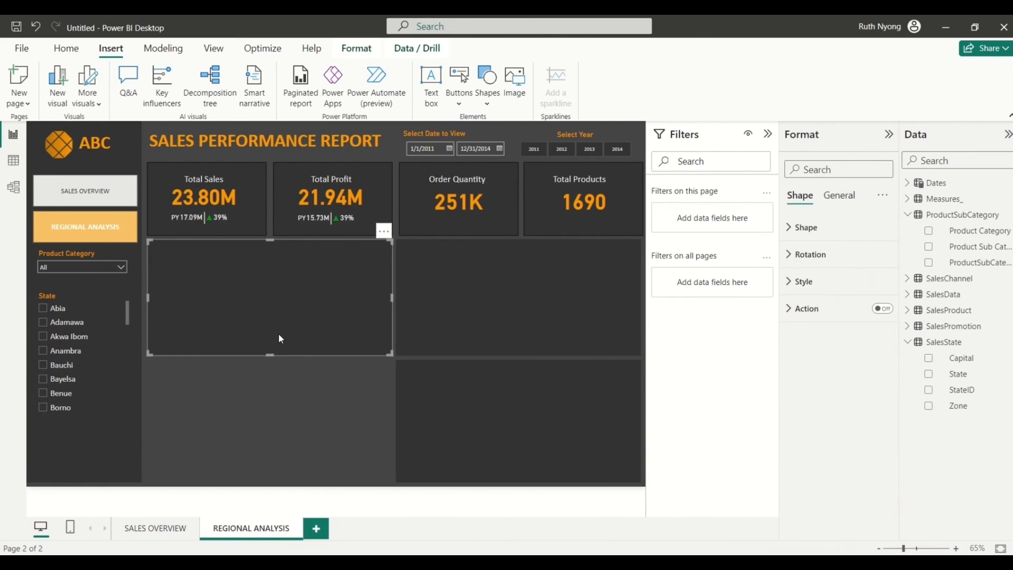
{"action": "left_click", "coordinate": [271, 359]}
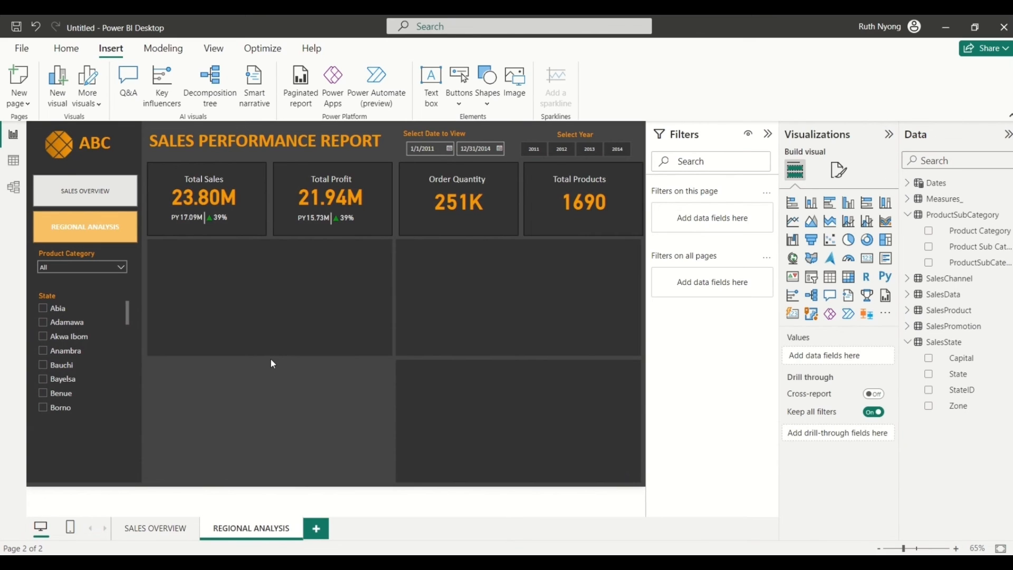
{"action": "left_click", "coordinate": [269, 350]}
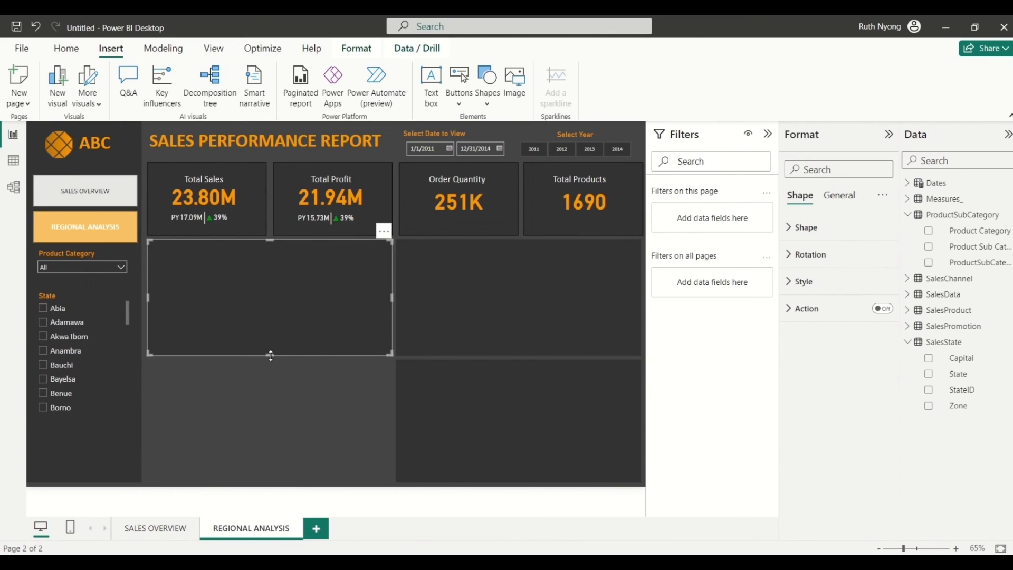
{"action": "left_click_drag", "start_coordinate": [271, 356], "coordinate": [267, 487]}
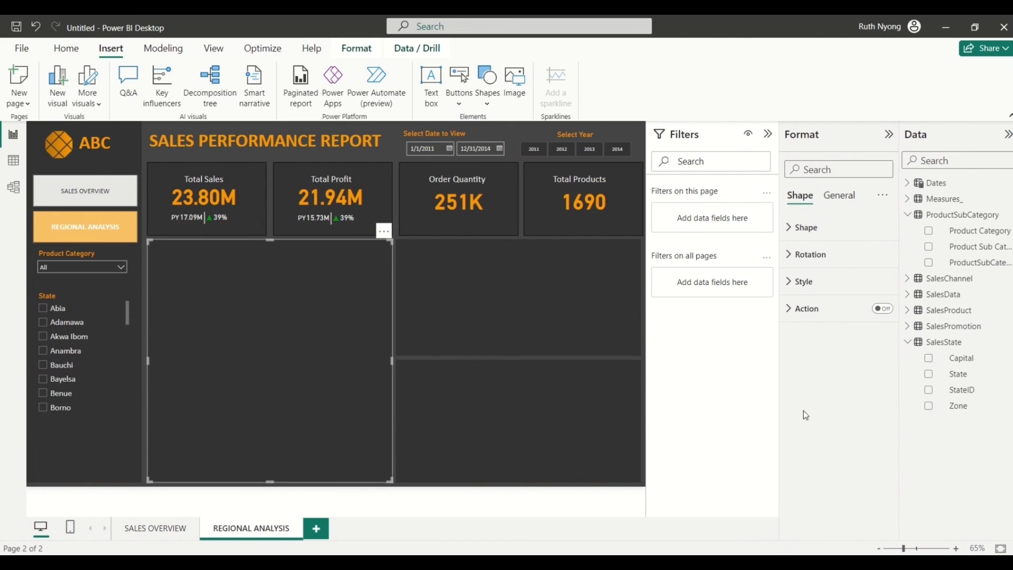
Step: Set the data category of the SalesState table's State column to State or Province
{"action": "left_click", "coordinate": [966, 374]}
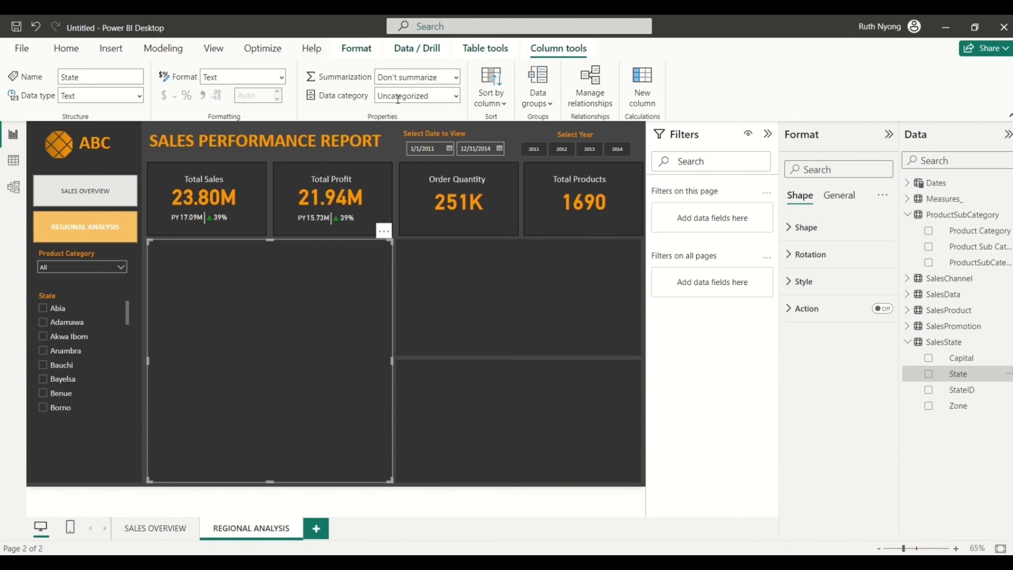
{"action": "left_click", "coordinate": [457, 97]}
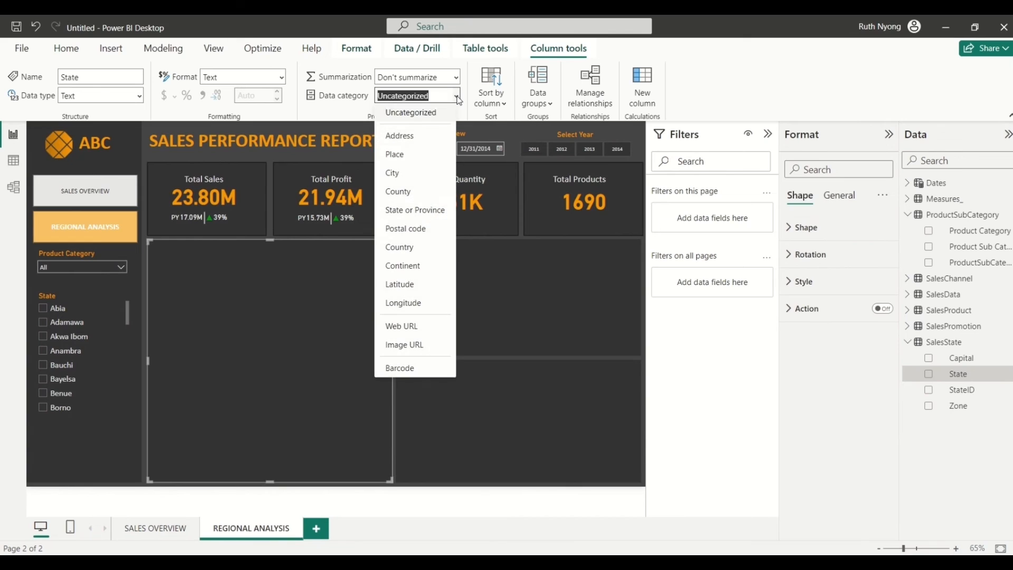
{"action": "left_click", "coordinate": [398, 217]}
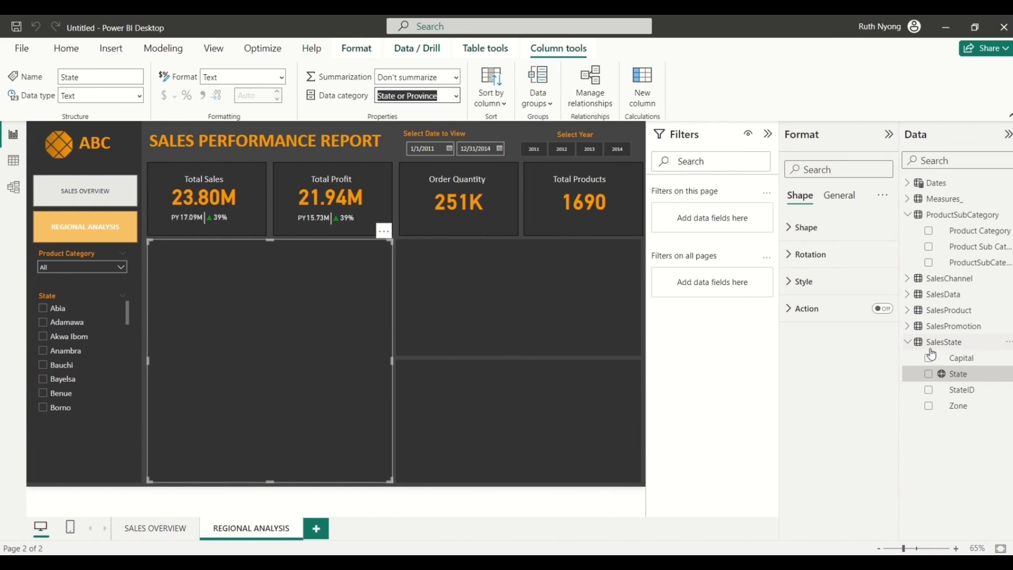
Step: Create a map from the State field, place it on the tall left background rectangle and add the Total Sales measure as bubble size
{"action": "left_click", "coordinate": [407, 359]}
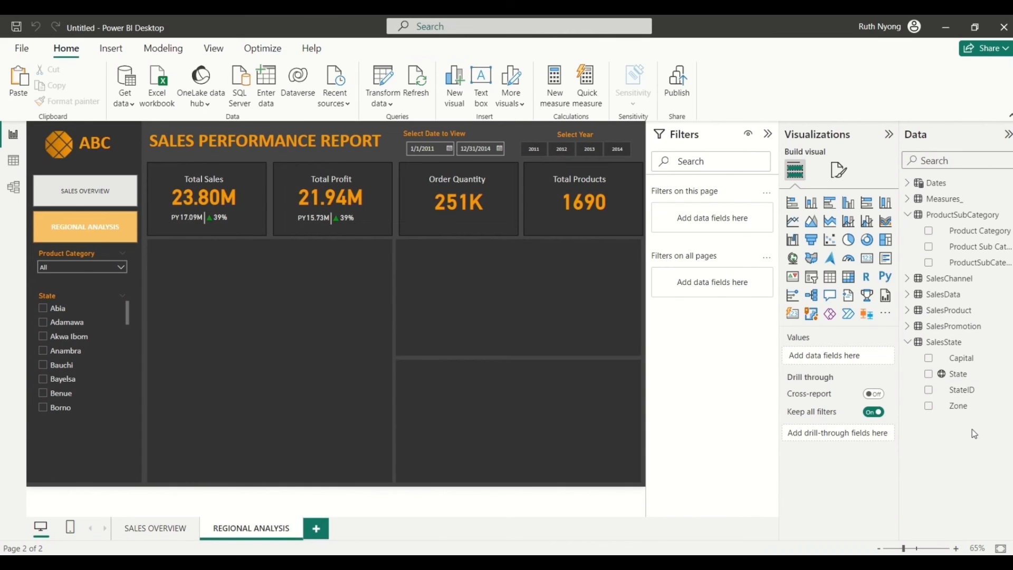
{"action": "left_click", "coordinate": [930, 376]}
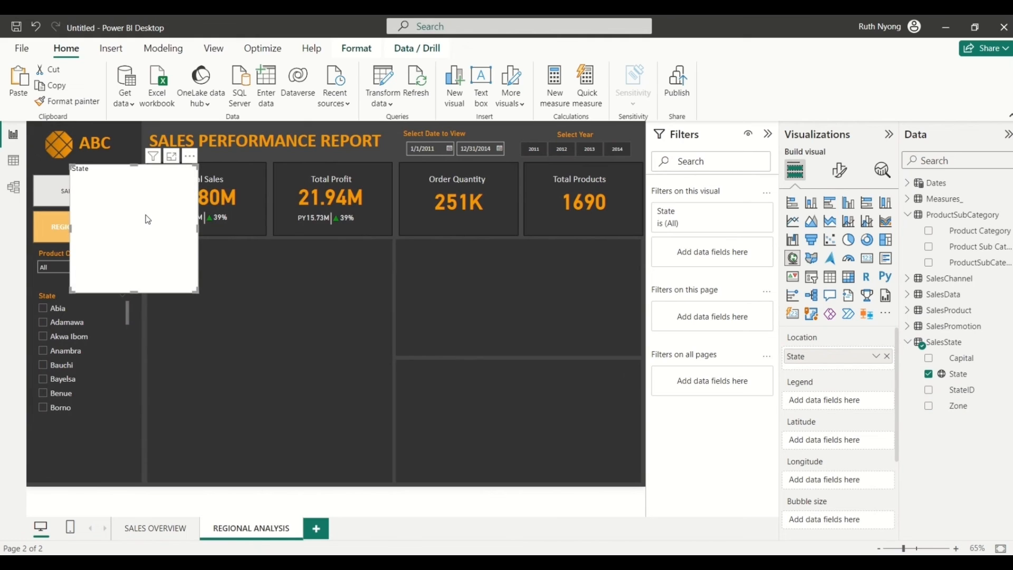
{"action": "left_click_drag", "start_coordinate": [154, 225], "coordinate": [245, 314]}
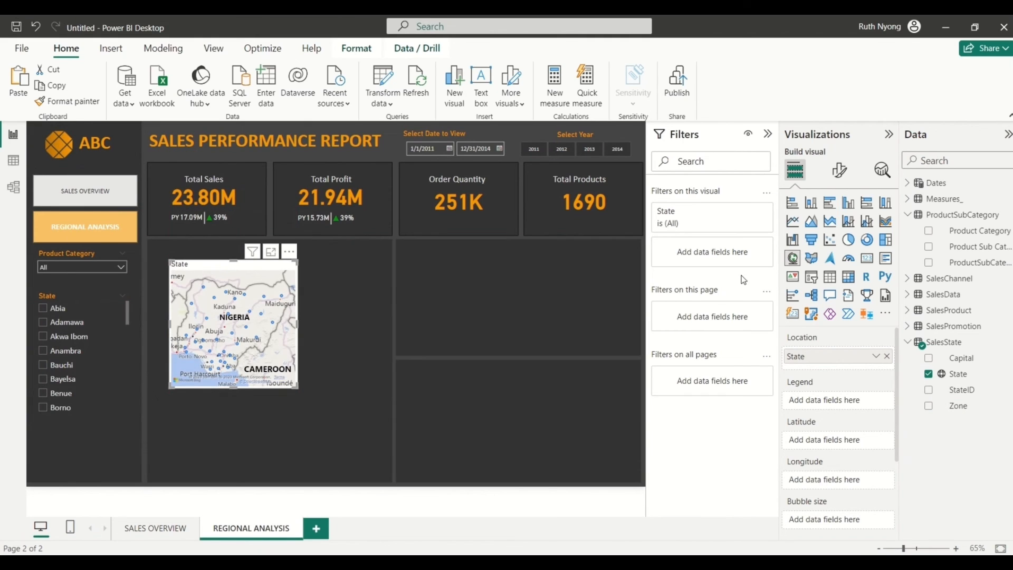
{"action": "left_click", "coordinate": [915, 204]}
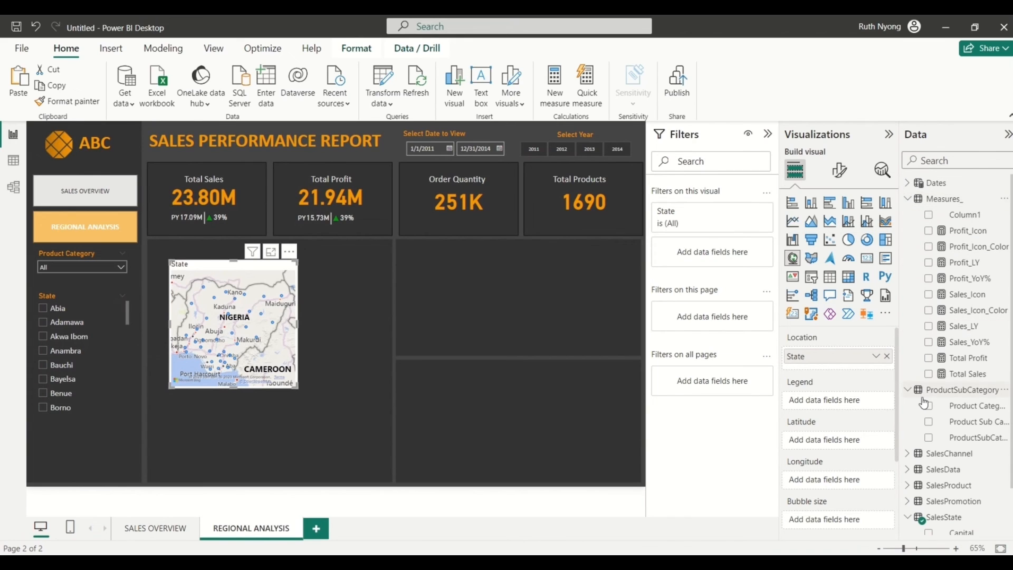
{"action": "left_click", "coordinate": [929, 374]}
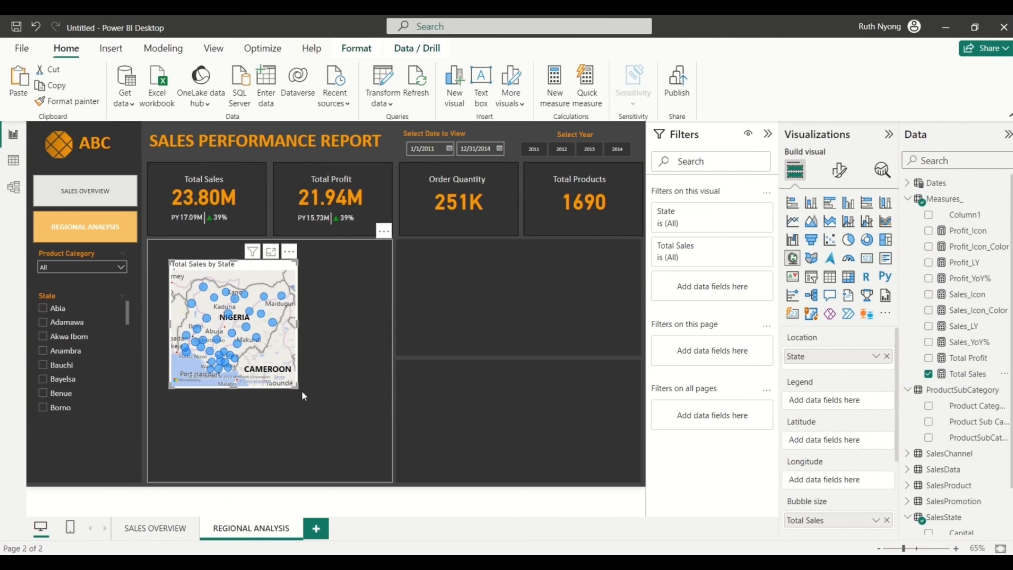
Step: Enlarge the Total Sales by State map until it nearly fills the tall background rectangle
{"action": "left_click_drag", "start_coordinate": [297, 389], "coordinate": [385, 473]}
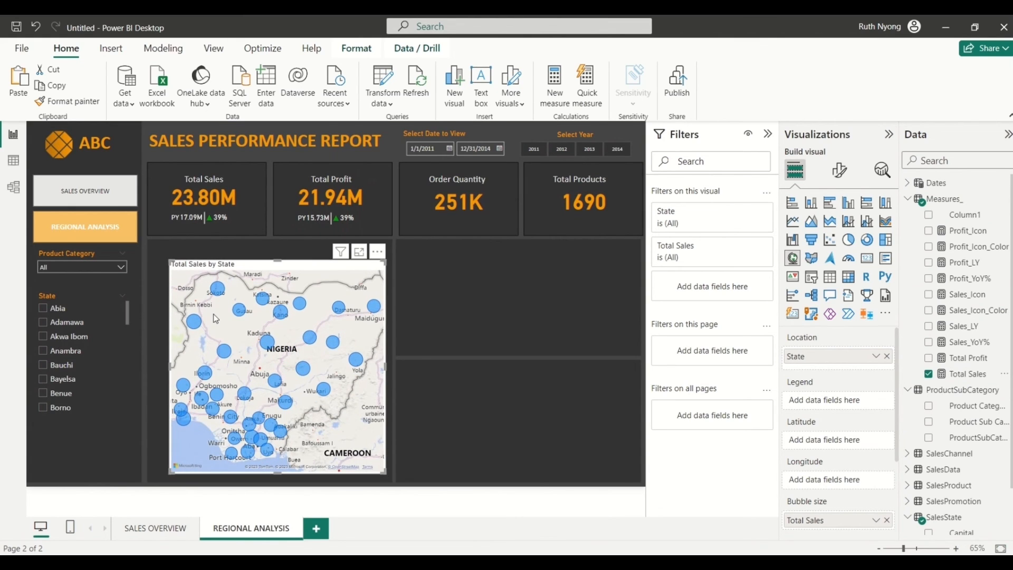
{"action": "mouse_move", "coordinate": [172, 262]}
{"action": "left_mouse_down"}
{"action": "mouse_move", "coordinate": [149, 248]}
{"action": "mouse_move", "coordinate": [159, 259]}
{"action": "left_mouse_up"}
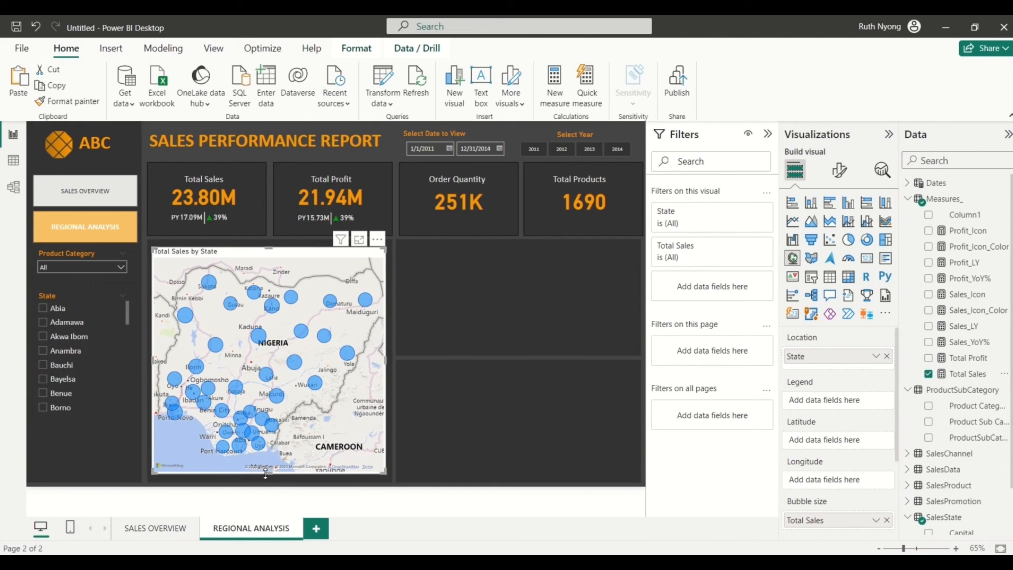
{"action": "left_click_drag", "start_coordinate": [266, 472], "coordinate": [268, 478]}
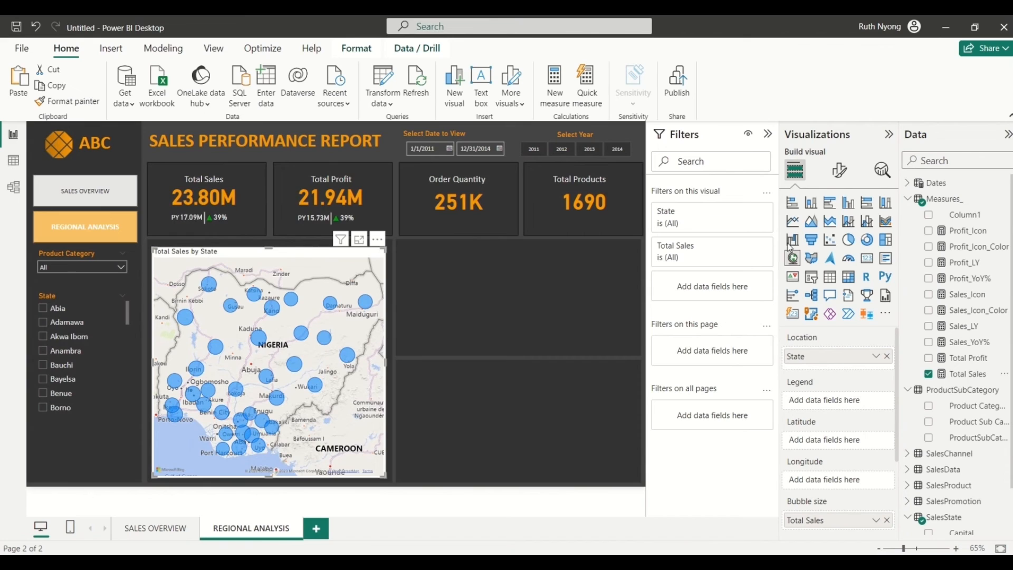
Step: Set the Total Sales by State map's style to Dark
{"action": "left_click", "coordinate": [838, 171]}
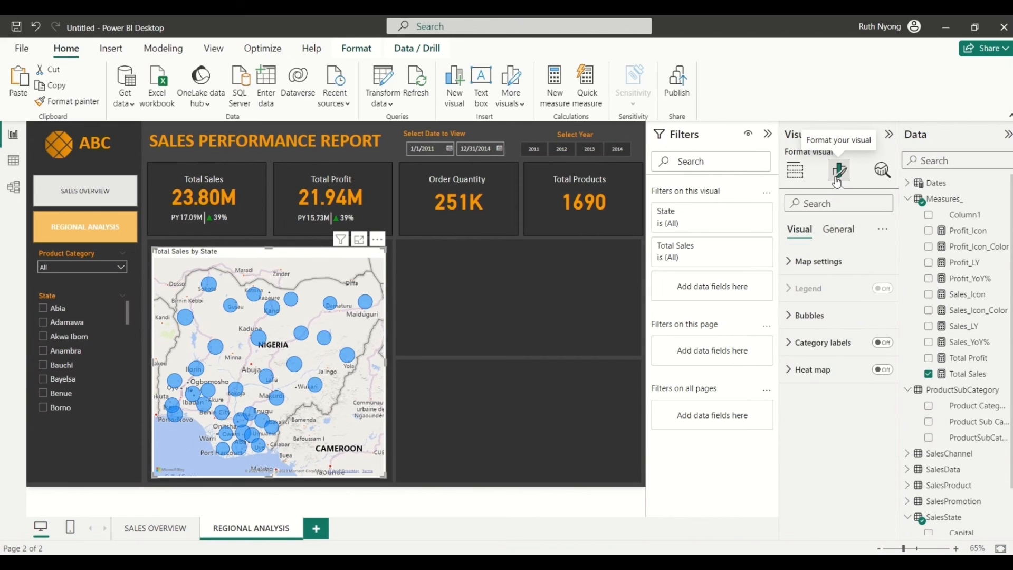
{"action": "left_click", "coordinate": [793, 262]}
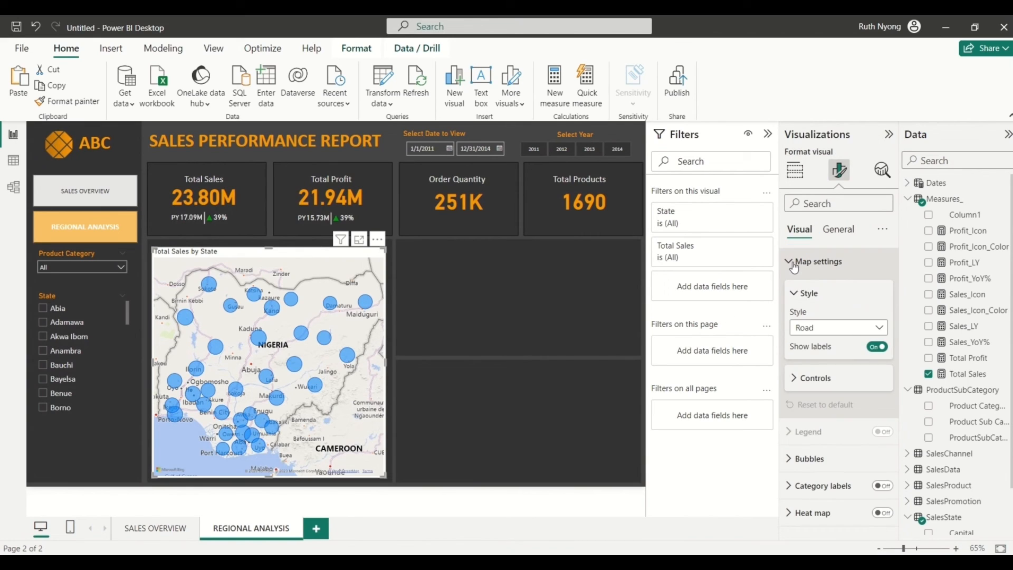
{"action": "left_click", "coordinate": [878, 338]}
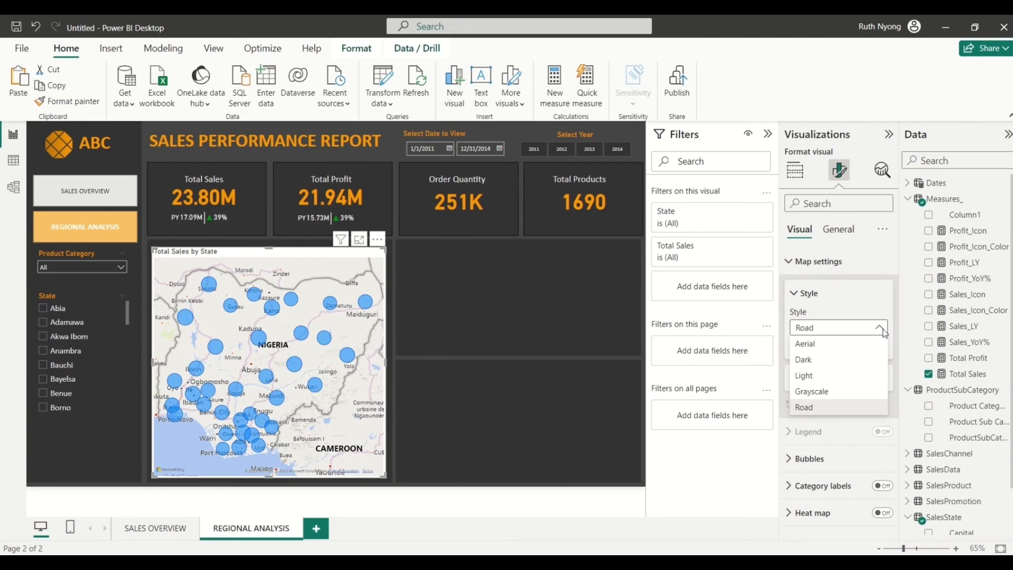
{"action": "left_click", "coordinate": [840, 360]}
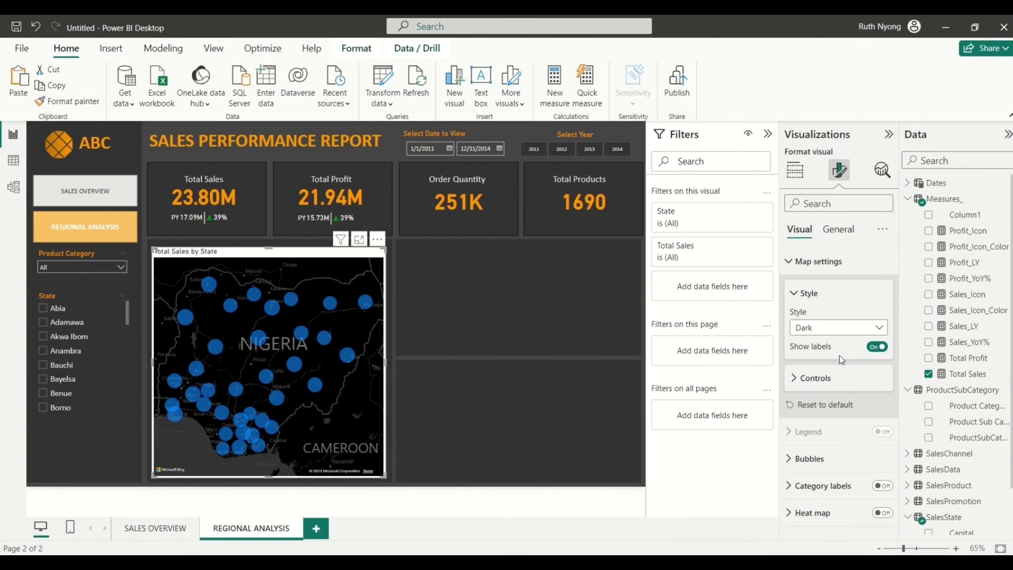
{"action": "left_click", "coordinate": [789, 262]}
Step: Open conditional formatting for the map's default bubble color and set its format style to Gradient
{"action": "left_click", "coordinate": [797, 315]}
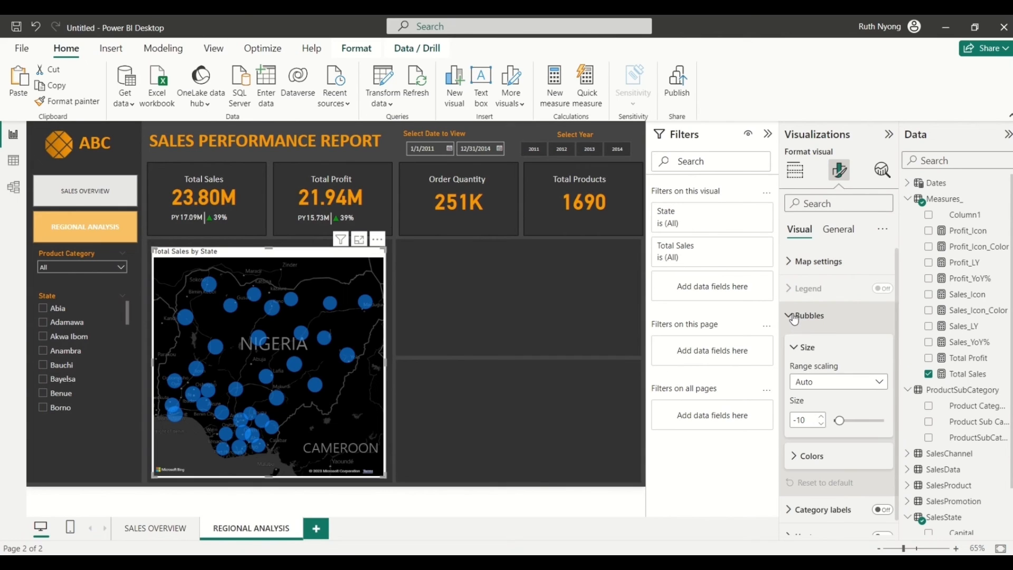
{"action": "left_click", "coordinate": [795, 457]}
{"action": "left_click", "coordinate": [817, 491]}
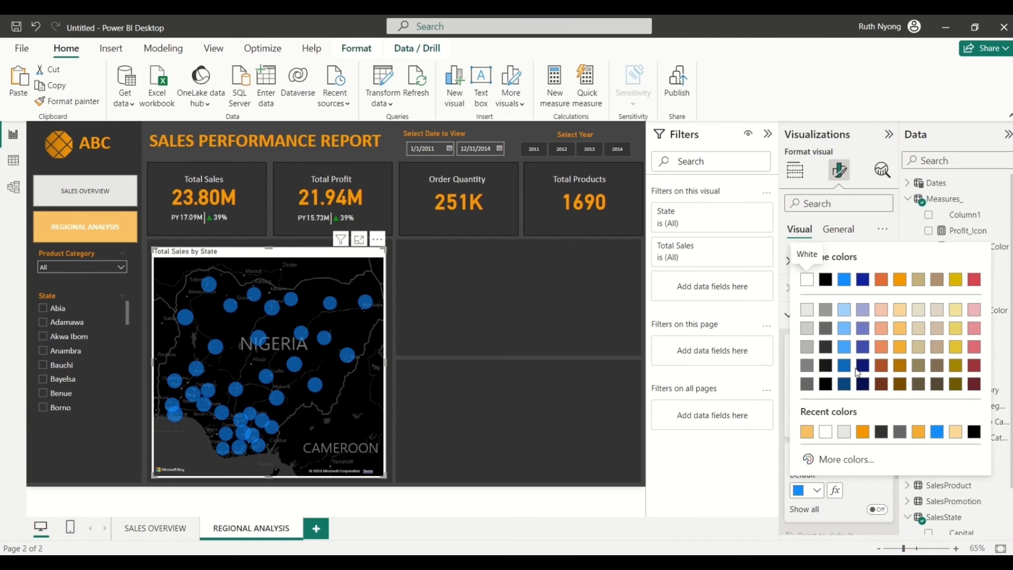
{"action": "left_click", "coordinate": [836, 491]}
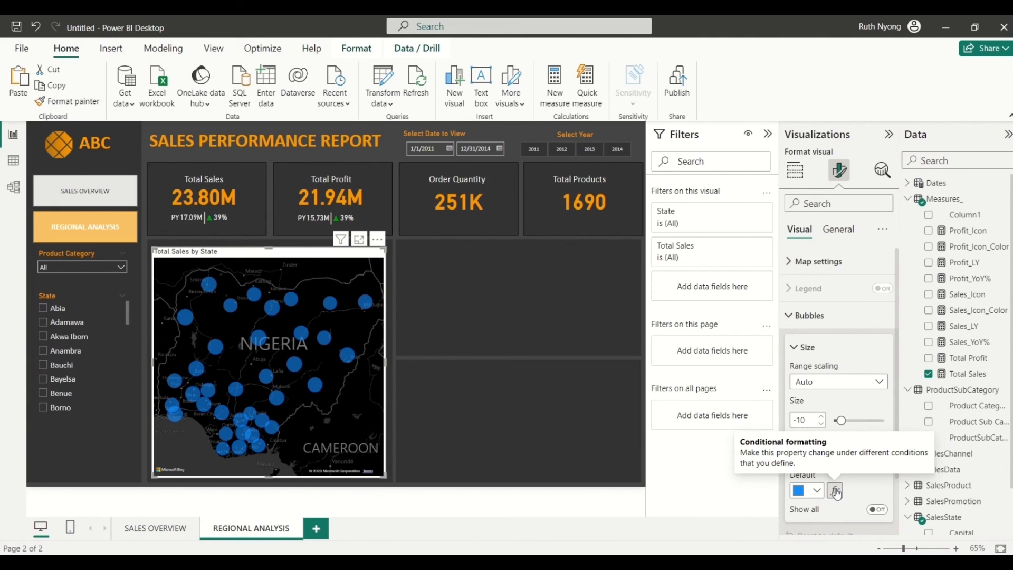
{"action": "left_click", "coordinate": [836, 490]}
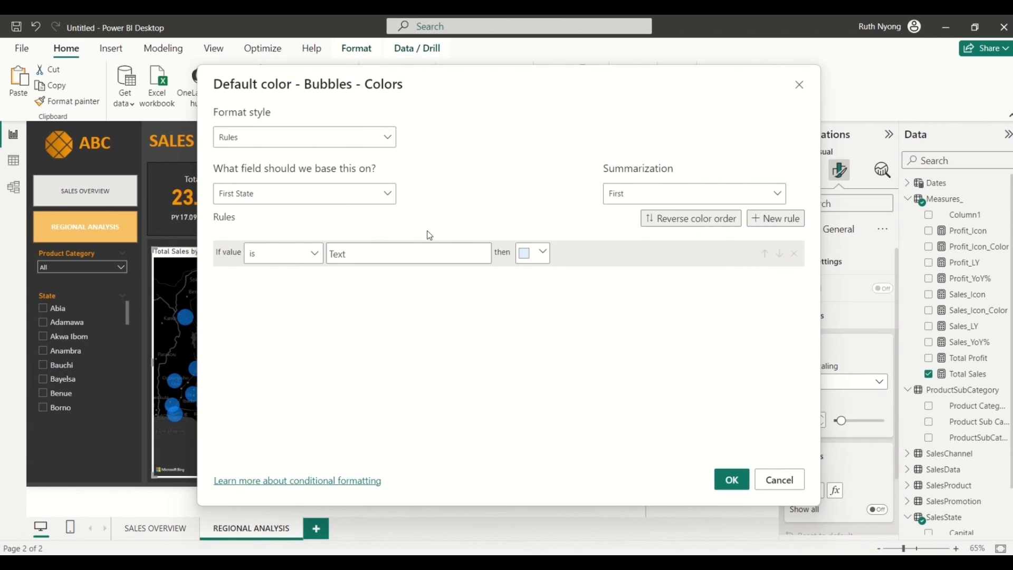
{"action": "left_click", "coordinate": [387, 138]}
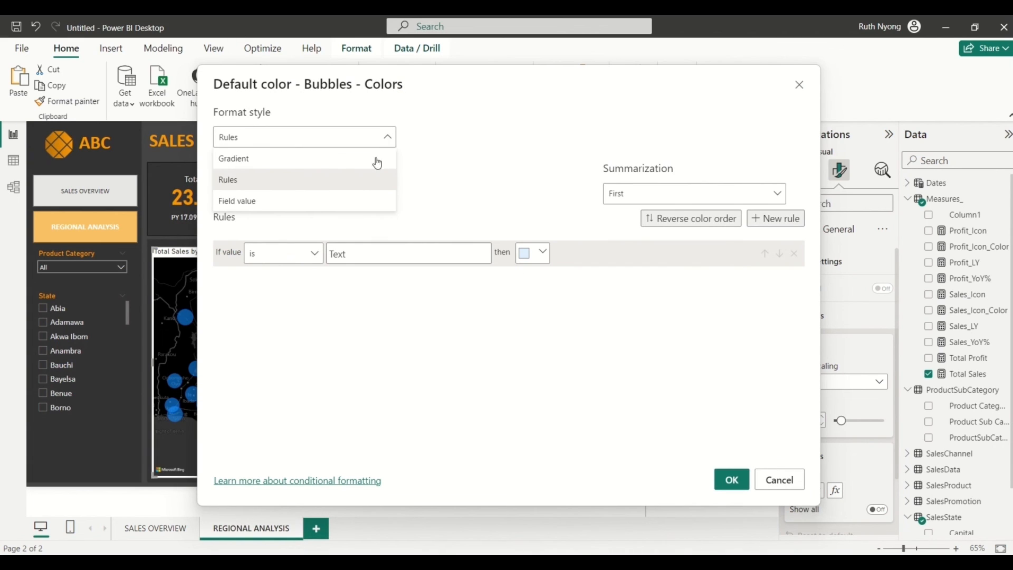
{"action": "left_click", "coordinate": [355, 160]}
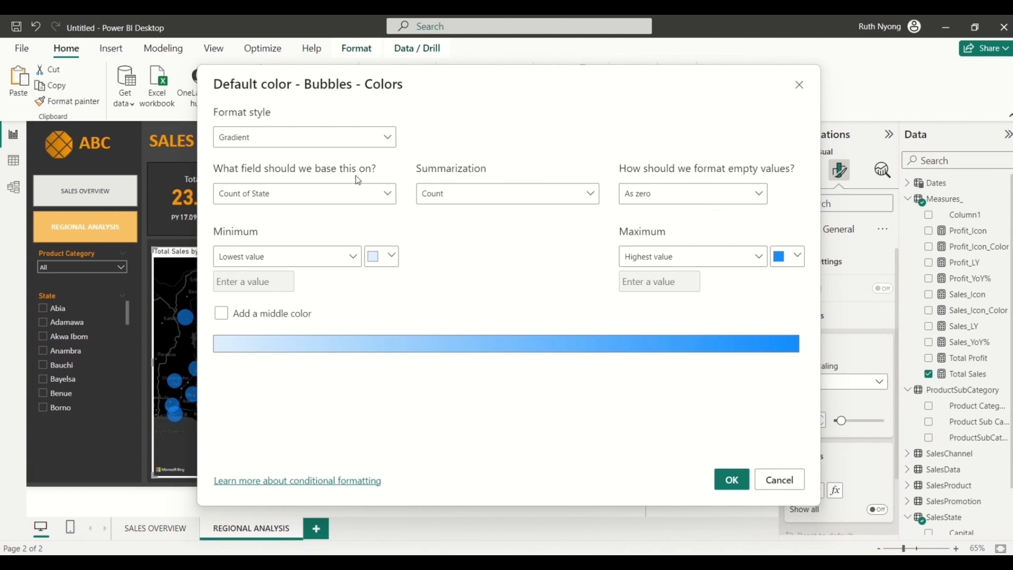
Step: Apply a bubble color gradient with pale orange for the minimum, an added light orange middle color and full orange for the maximum
{"action": "left_click", "coordinate": [384, 262]}
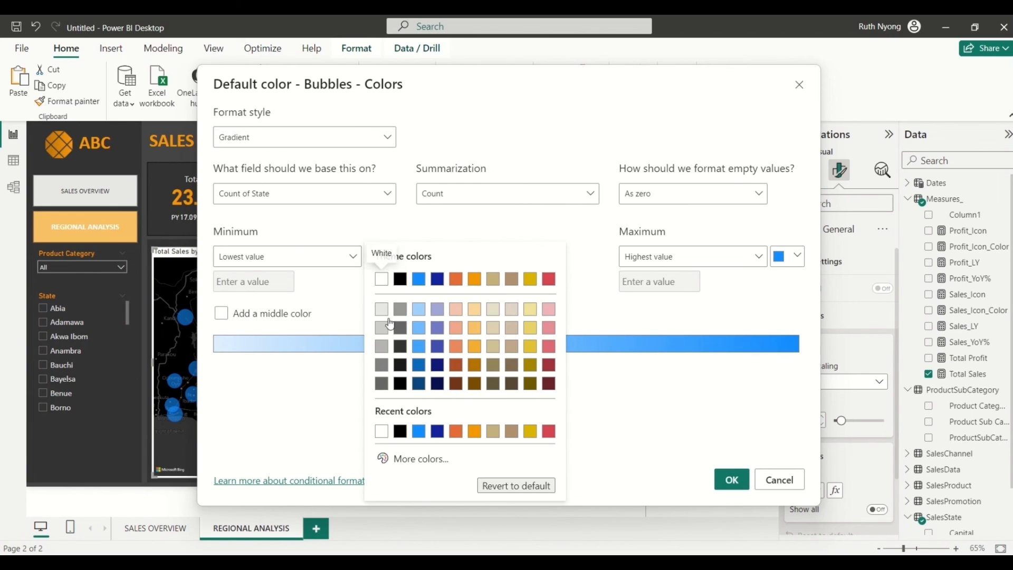
{"action": "left_click", "coordinate": [480, 316]}
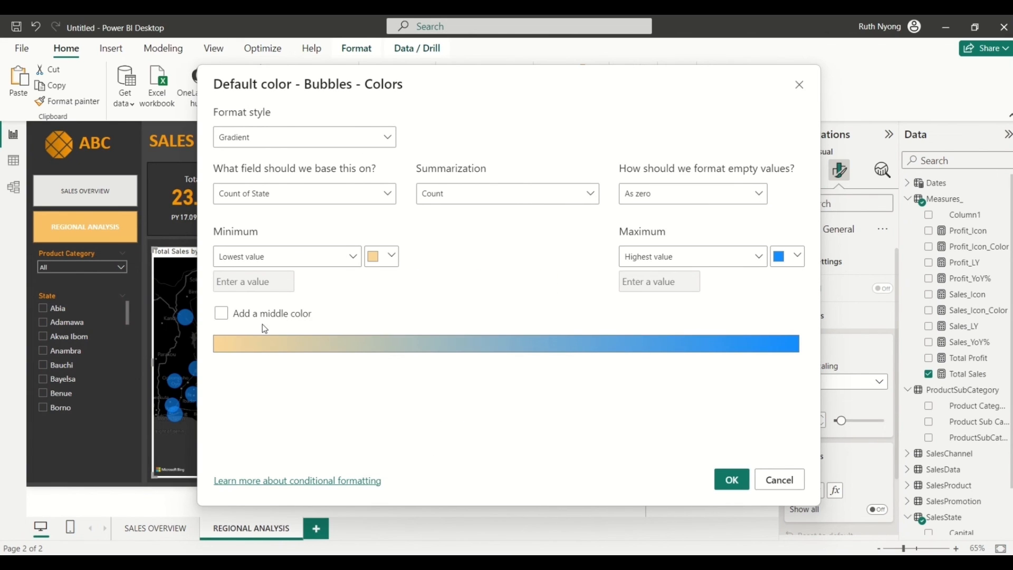
{"action": "left_click", "coordinate": [222, 317]}
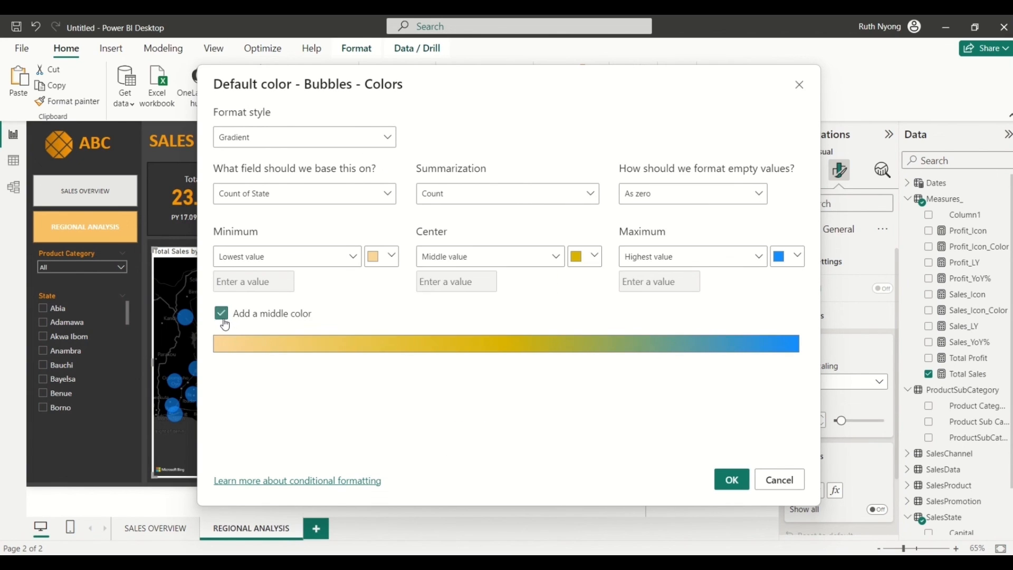
{"action": "left_click", "coordinate": [595, 257]}
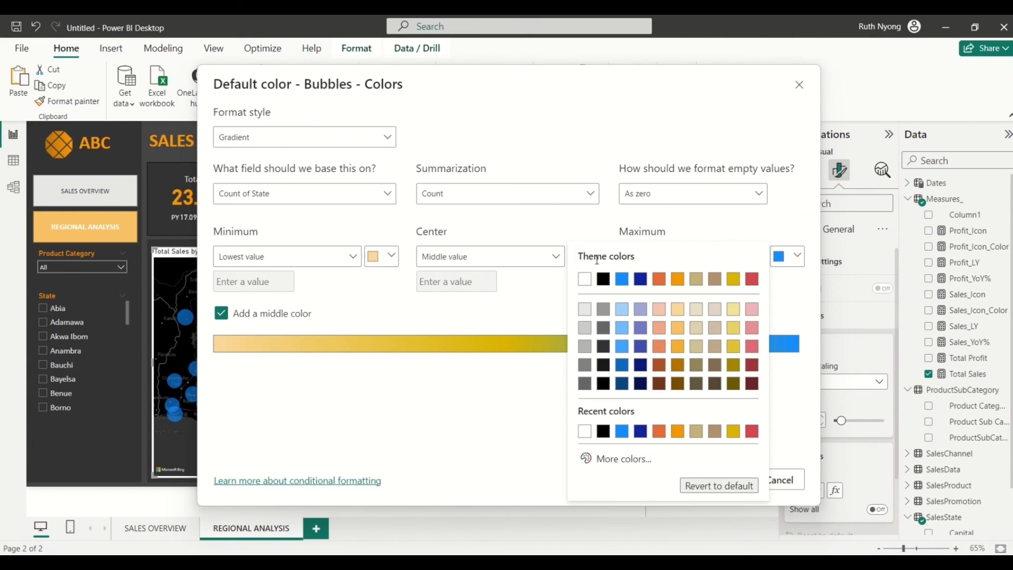
{"action": "left_click", "coordinate": [678, 327]}
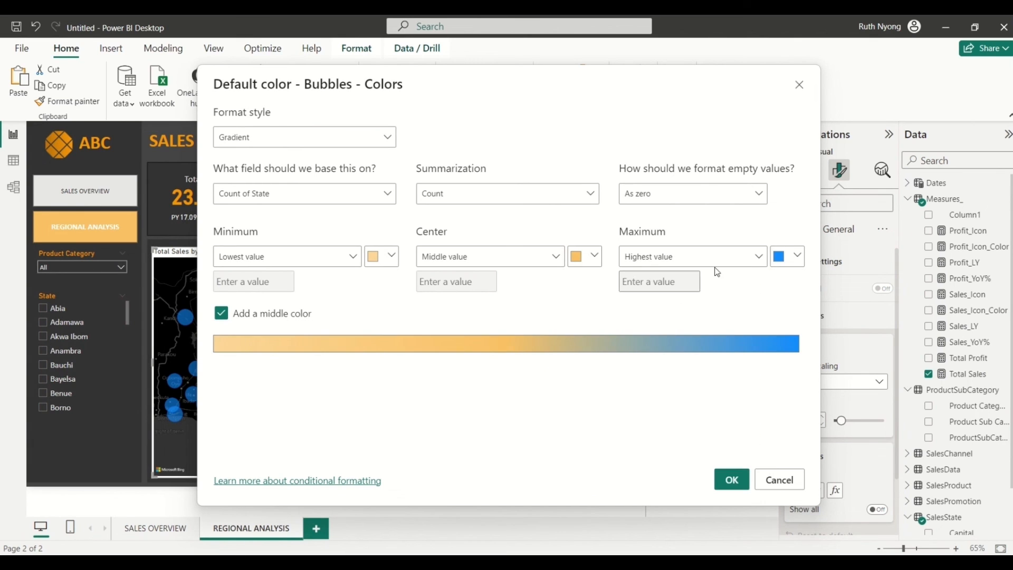
{"action": "left_click", "coordinate": [795, 258]}
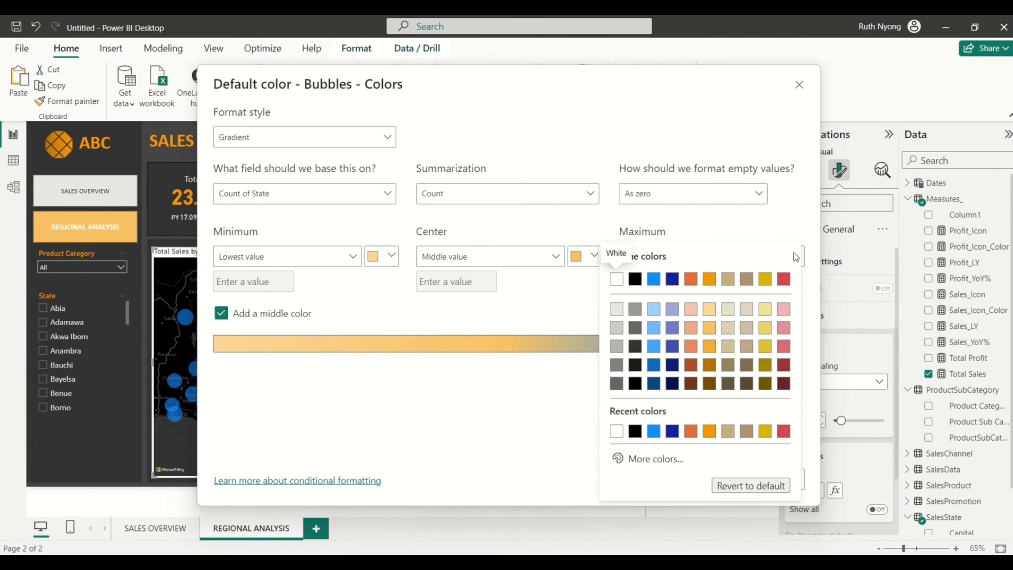
{"action": "left_click", "coordinate": [710, 280]}
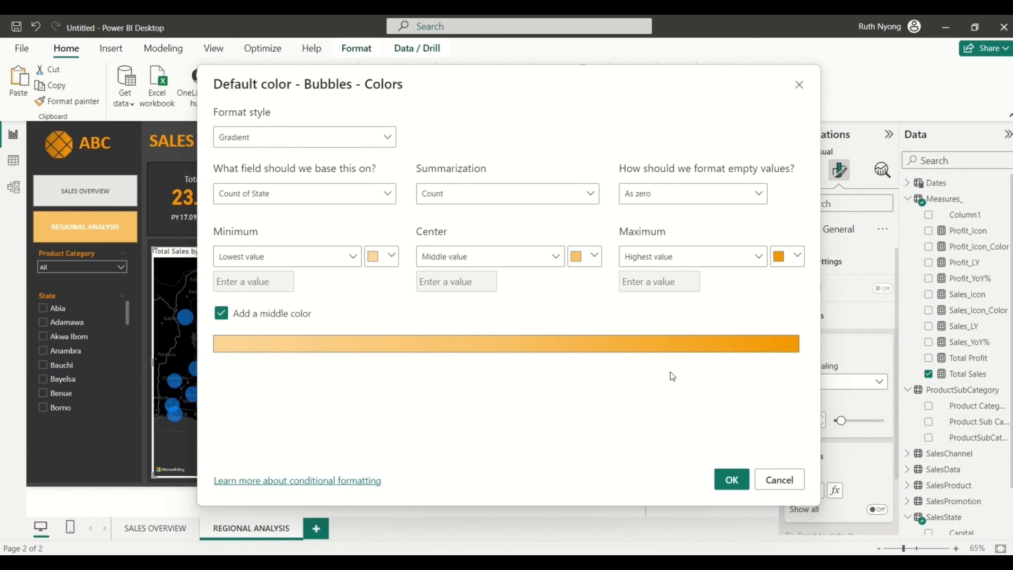
{"action": "left_click", "coordinate": [730, 480]}
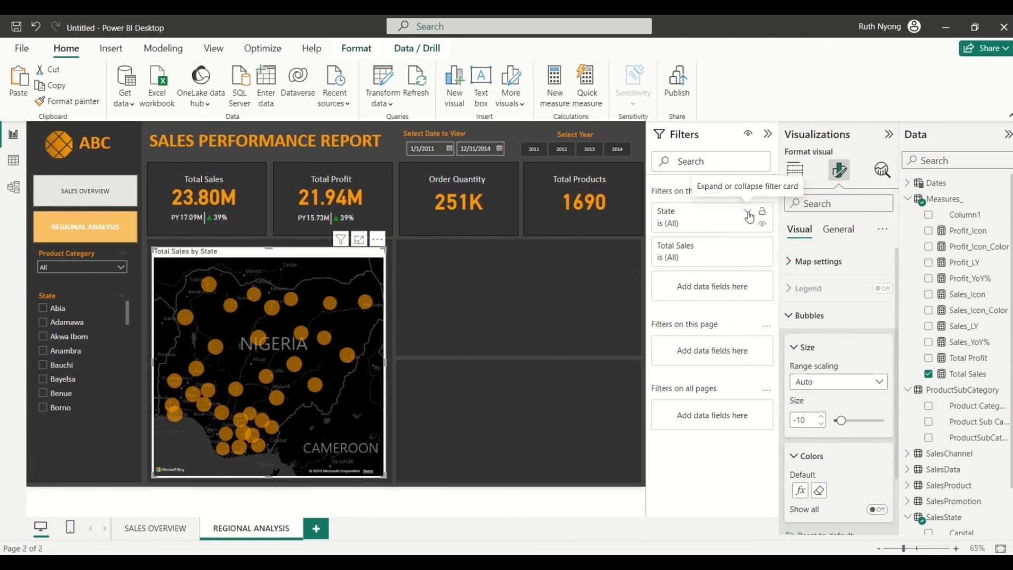
Step: Filter the map's State field to the Top 5 items by Total Sales using a Top N filter
{"action": "left_click", "coordinate": [748, 214]}
{"action": "left_click", "coordinate": [768, 260]}
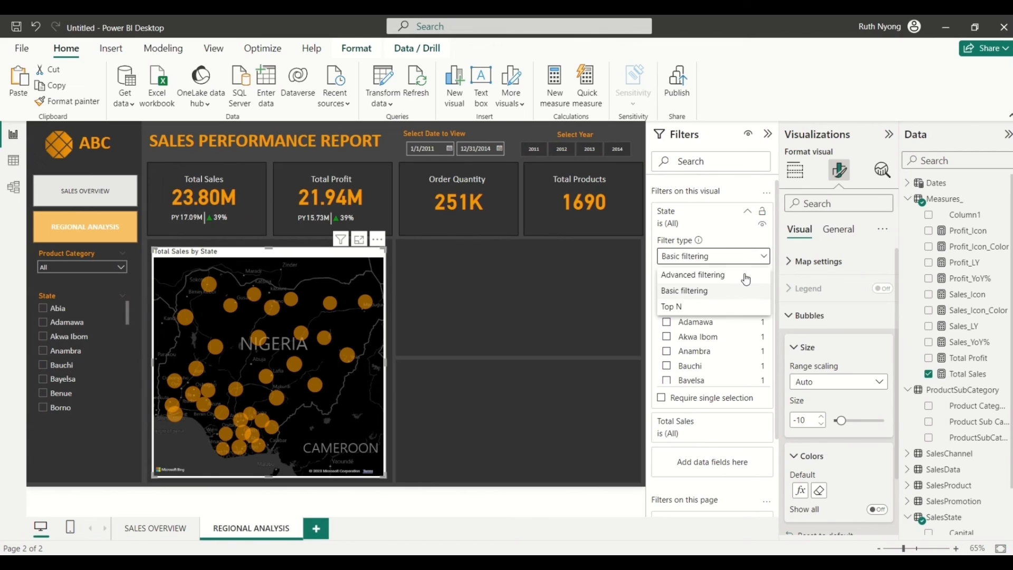
{"action": "left_click", "coordinate": [720, 306]}
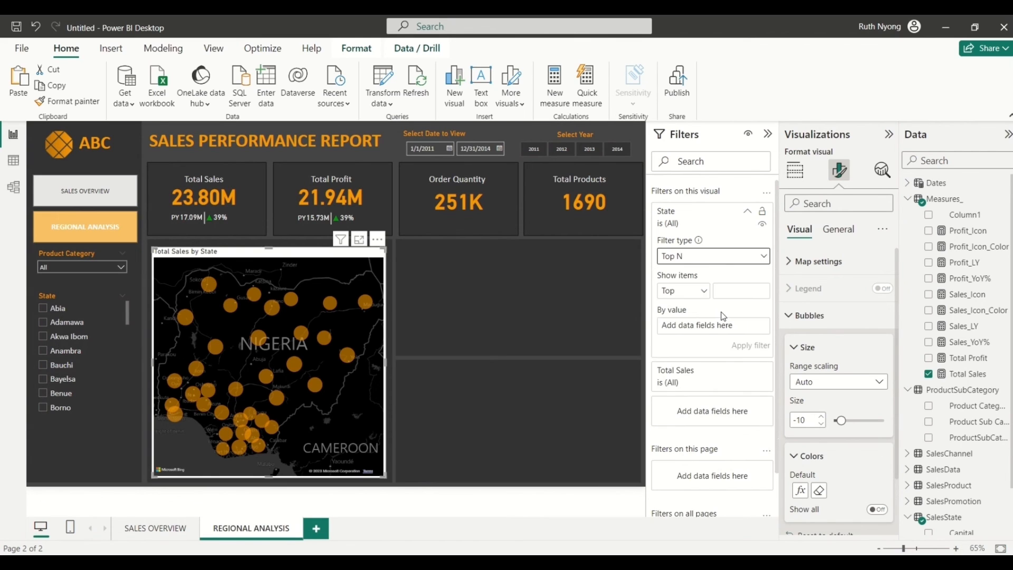
{"action": "left_click", "coordinate": [733, 291]}
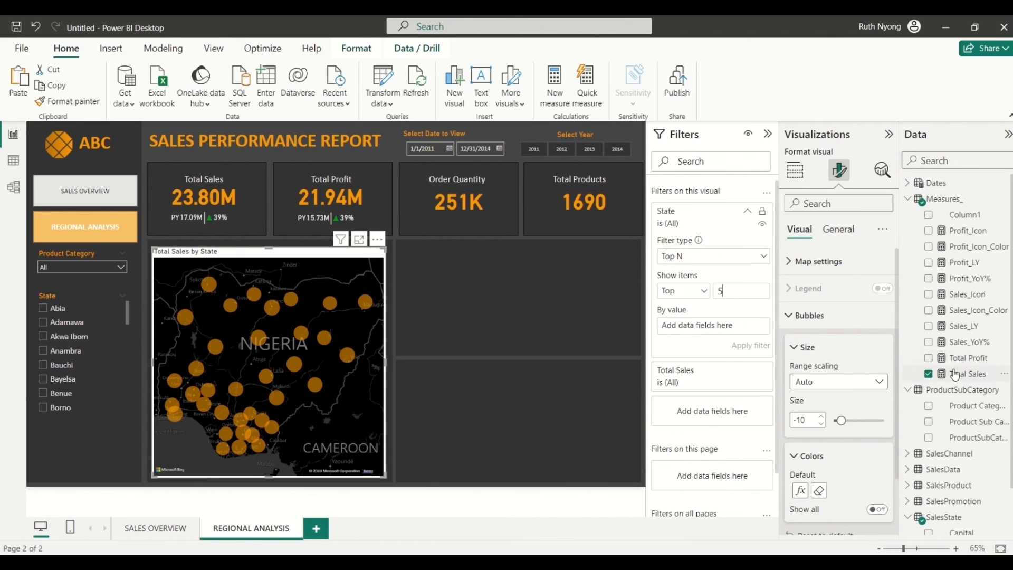
{"action": "left_click_drag", "start_coordinate": [950, 374], "coordinate": [714, 325]}
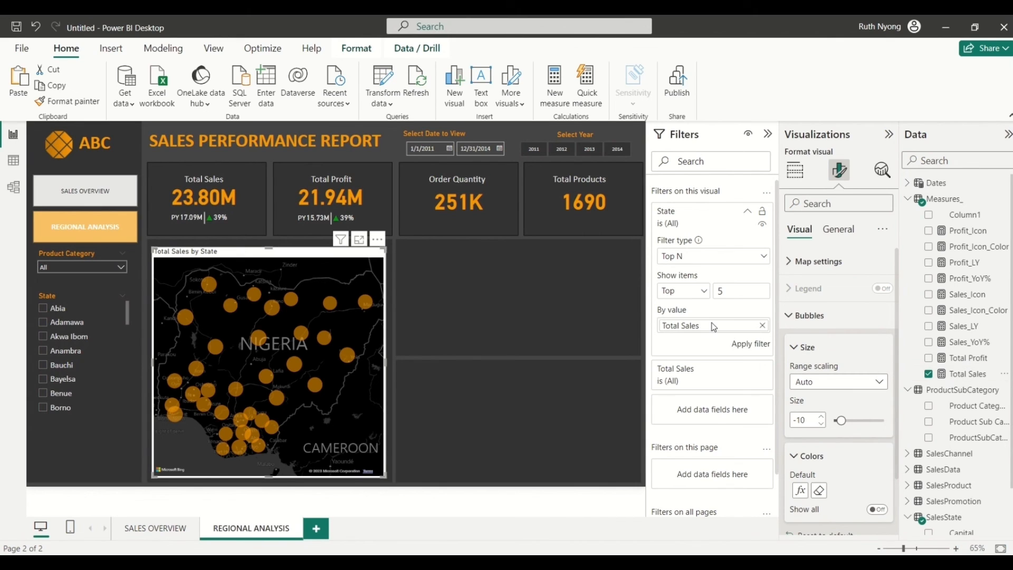
{"action": "left_click", "coordinate": [747, 346]}
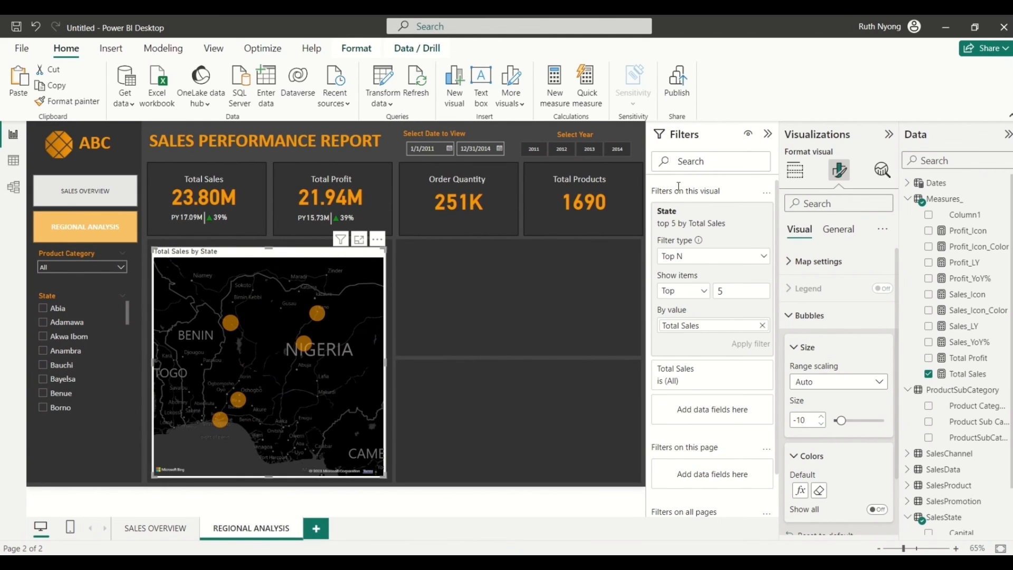
Step: Turn on category labels for the map and expand their Values settings
{"action": "left_click", "coordinate": [792, 265]}
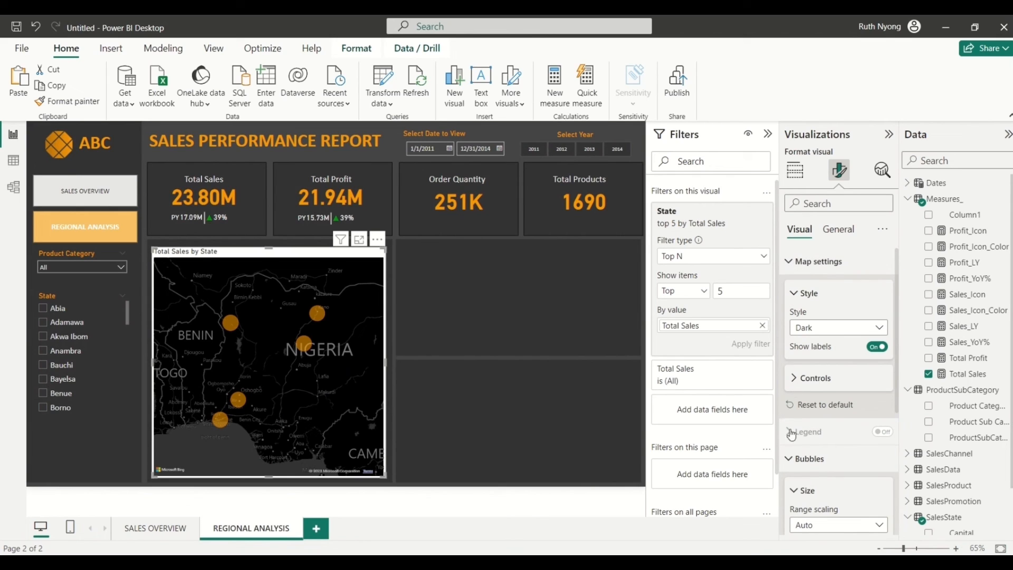
{"action": "left_click", "coordinate": [790, 464]}
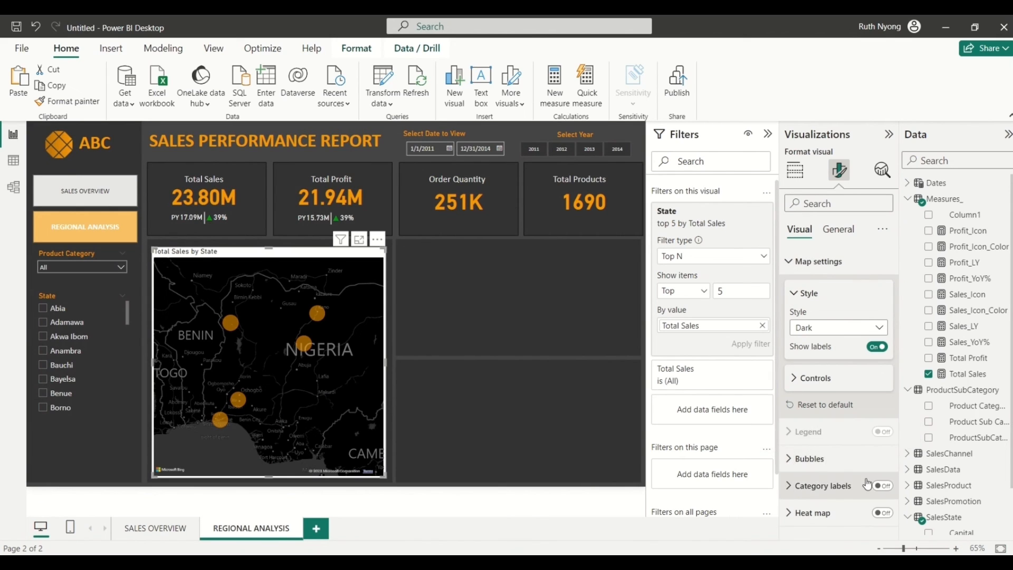
{"action": "right_click", "coordinate": [885, 485]}
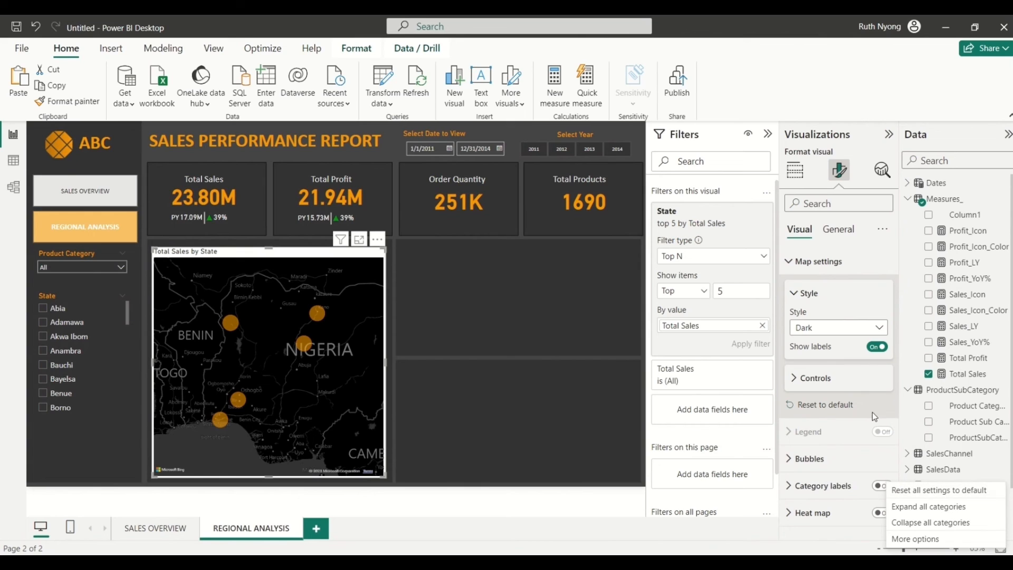
{"action": "left_click", "coordinate": [790, 492]}
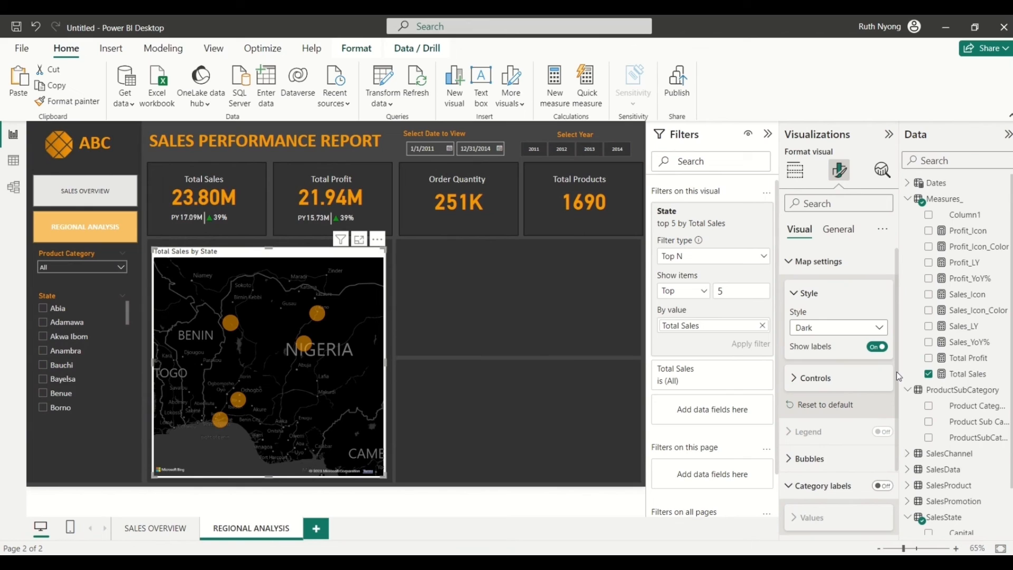
{"action": "left_click_drag", "start_coordinate": [897, 372], "coordinate": [896, 445]}
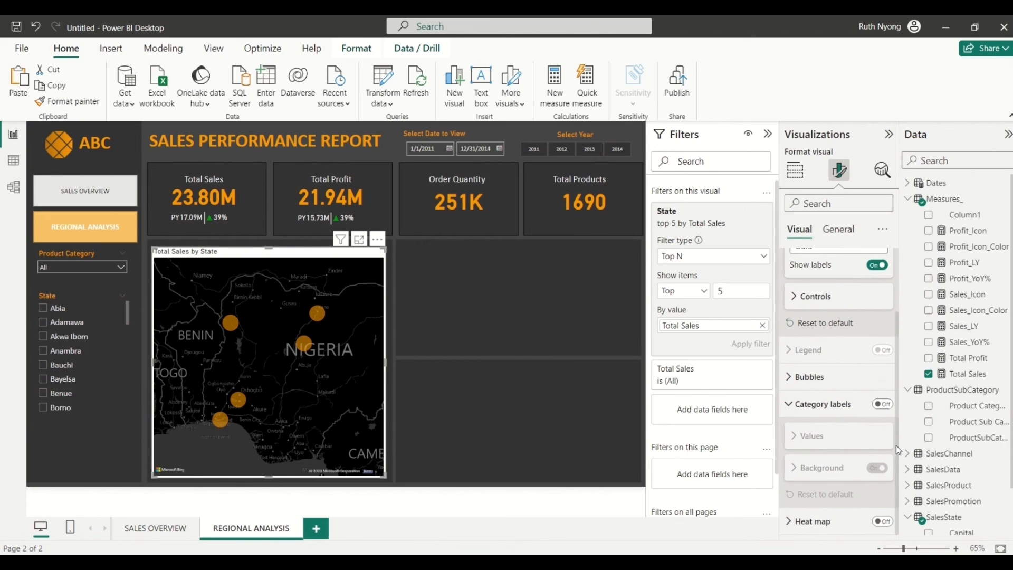
{"action": "left_click", "coordinate": [886, 410]}
{"action": "left_click", "coordinate": [841, 430]}
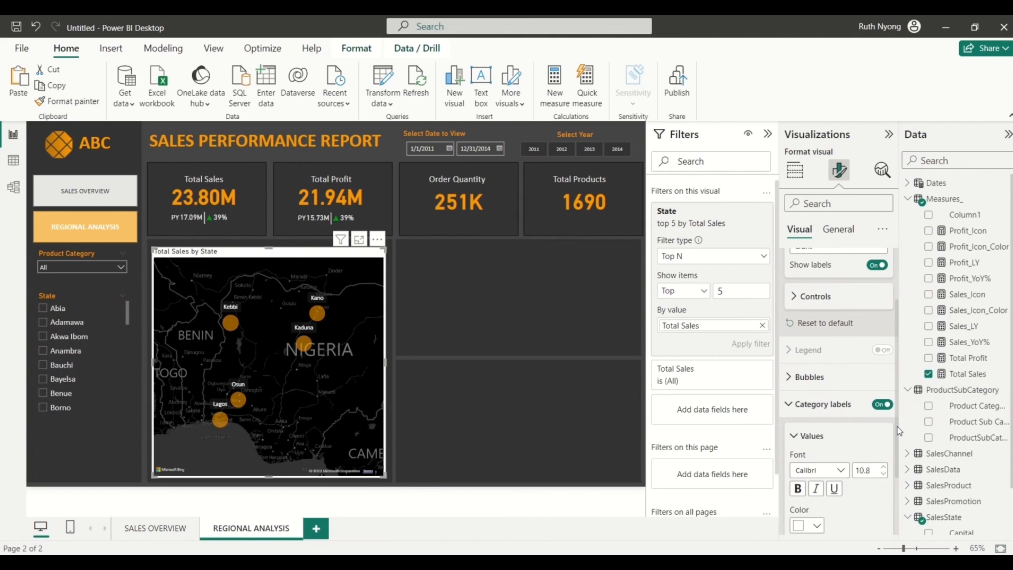
Step: Set the font size of the map's category labels to 14
{"action": "left_click_drag", "start_coordinate": [897, 426], "coordinate": [896, 464]}
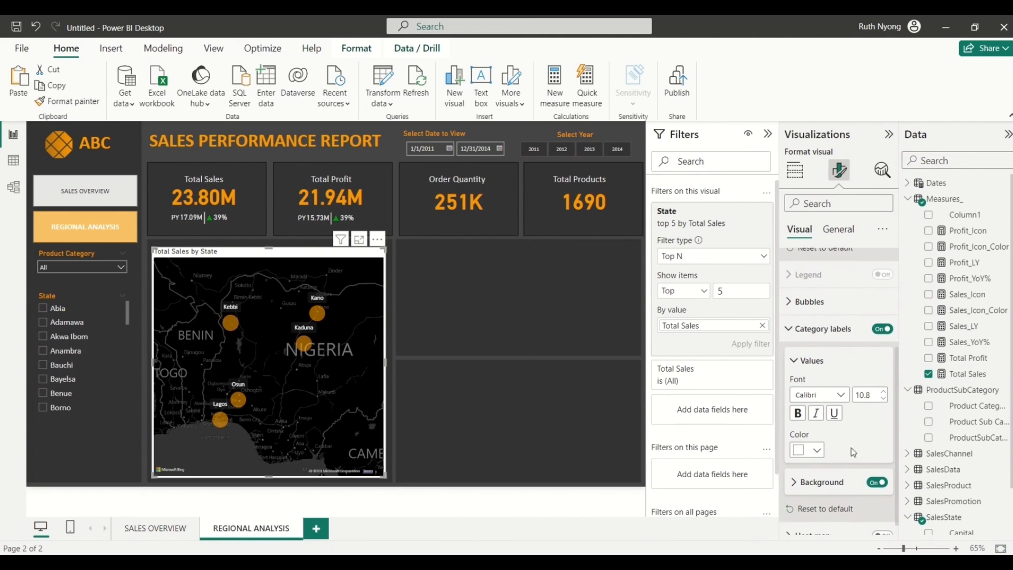
{"action": "double_click", "coordinate": [871, 398]}
{"action": "type", "text": "14"}
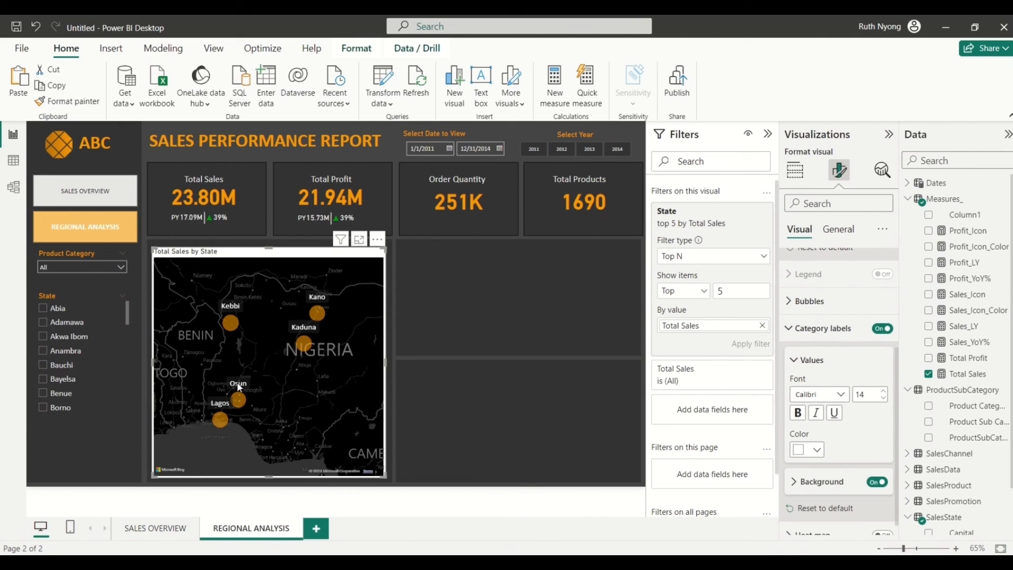
Step: Turn off the background of the Total Sales by State map
{"action": "left_click", "coordinate": [836, 232]}
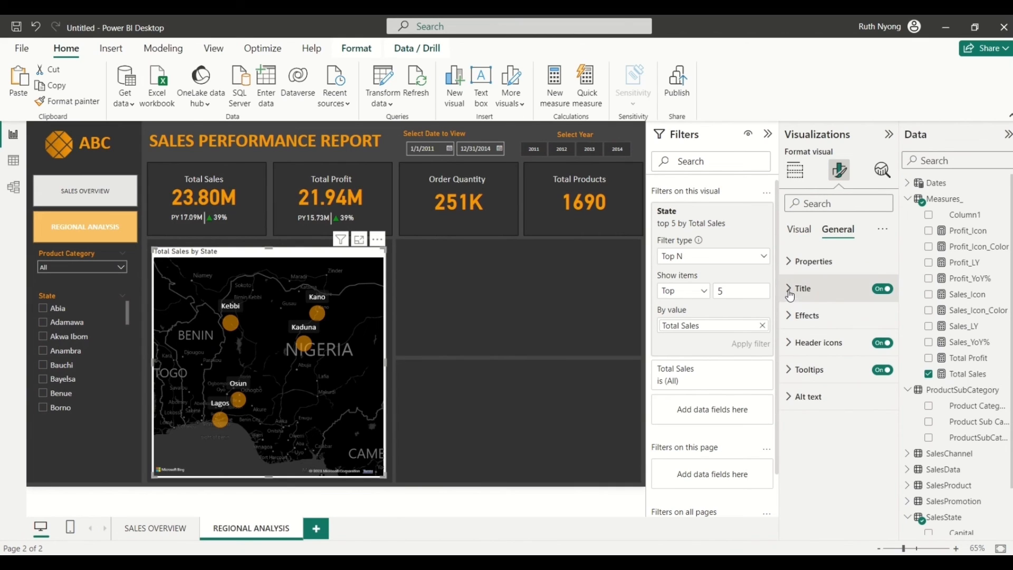
{"action": "left_click", "coordinate": [793, 317]}
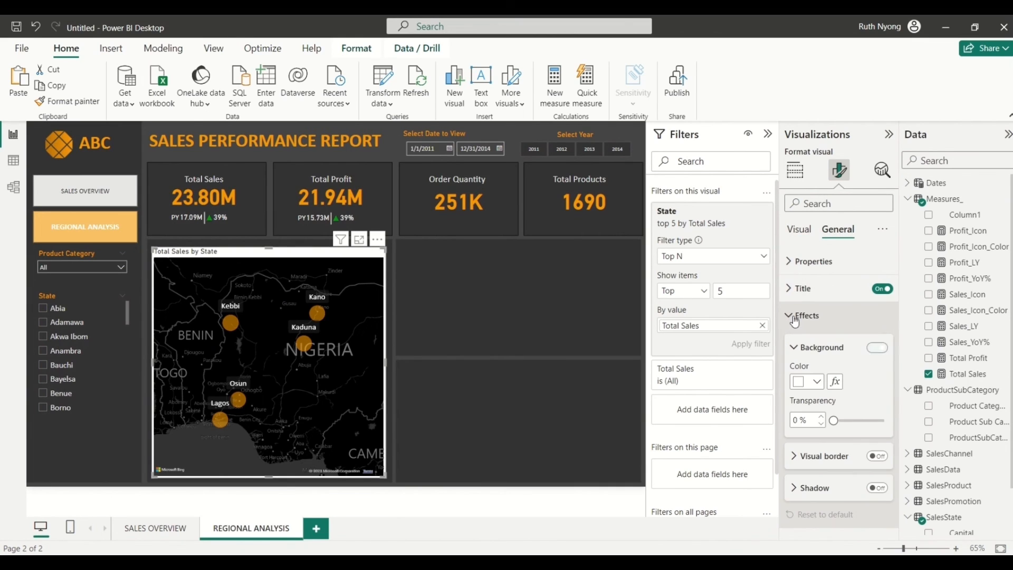
{"action": "left_click", "coordinate": [877, 347]}
Step: Shorten the map's title text to "Sales by State"
{"action": "left_click", "coordinate": [803, 289]}
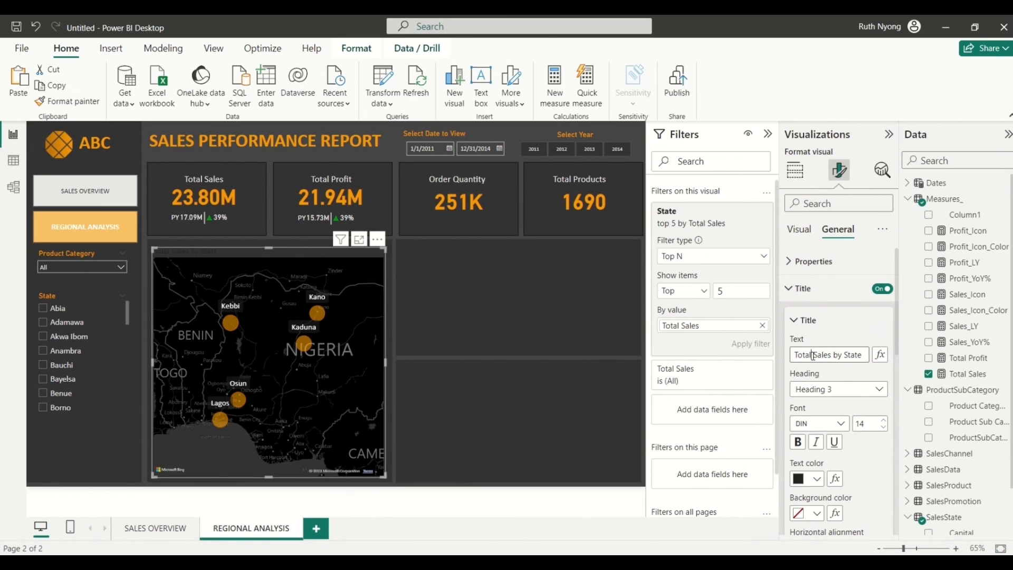
{"action": "left_click", "coordinate": [813, 355]}
{"action": "key", "text": "BackSpace"}
{"action": "key", "text": "BackSpace"}
{"action": "key", "text": "BackSpace"}
{"action": "key", "text": "BackSpace"}
{"action": "key", "text": "BackSpace"}
{"action": "key", "text": "BackSpace"}
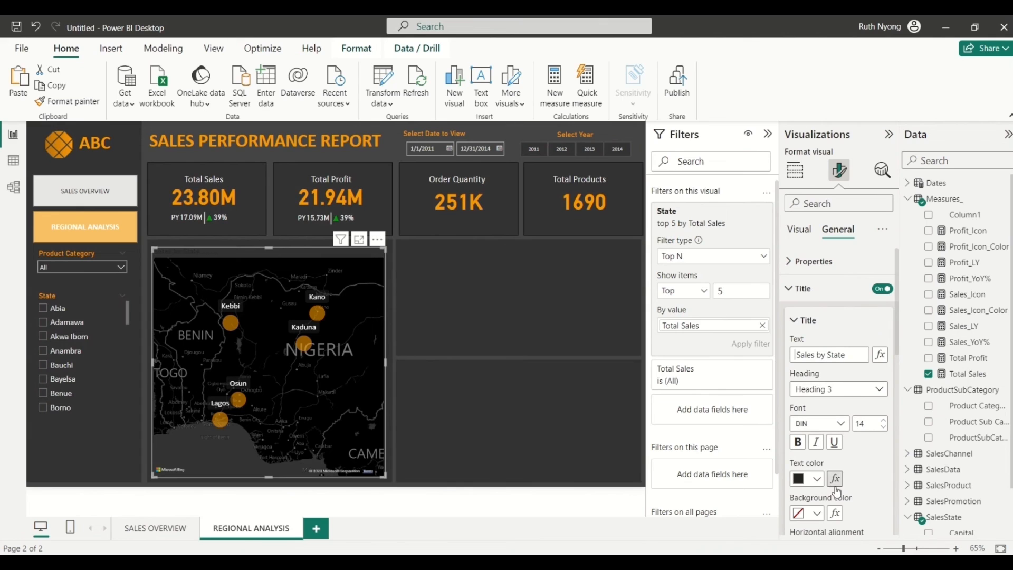
Step: Change the map title's text color to white and center it horizontally
{"action": "left_click", "coordinate": [816, 479]}
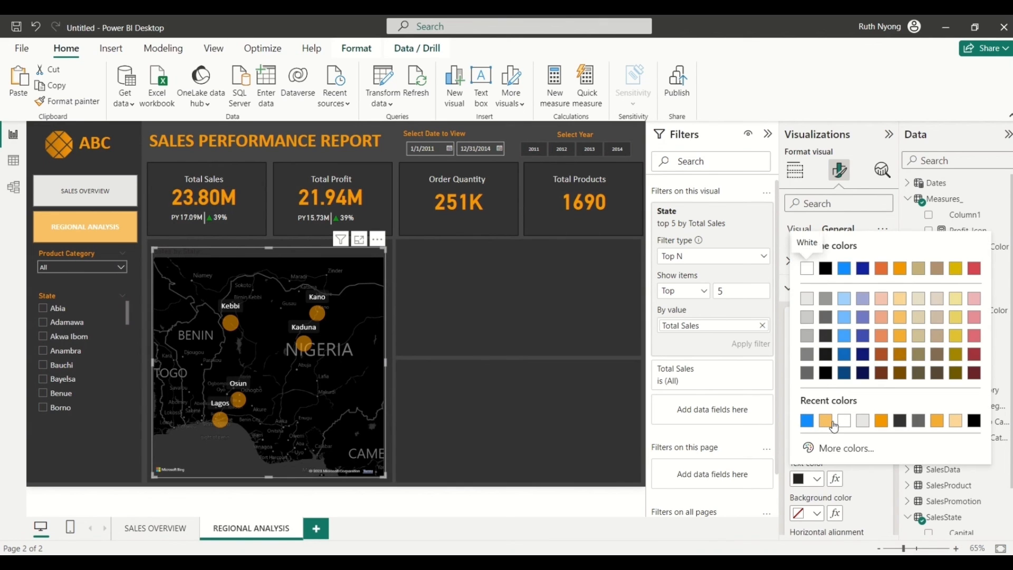
{"action": "left_click", "coordinate": [844, 421]}
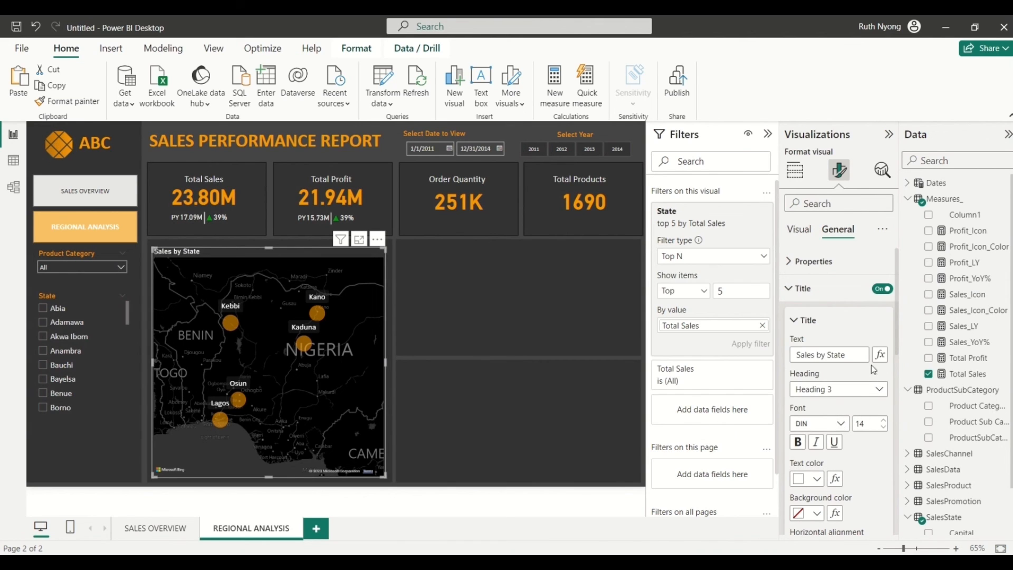
{"action": "left_click_drag", "start_coordinate": [894, 347], "coordinate": [900, 481]}
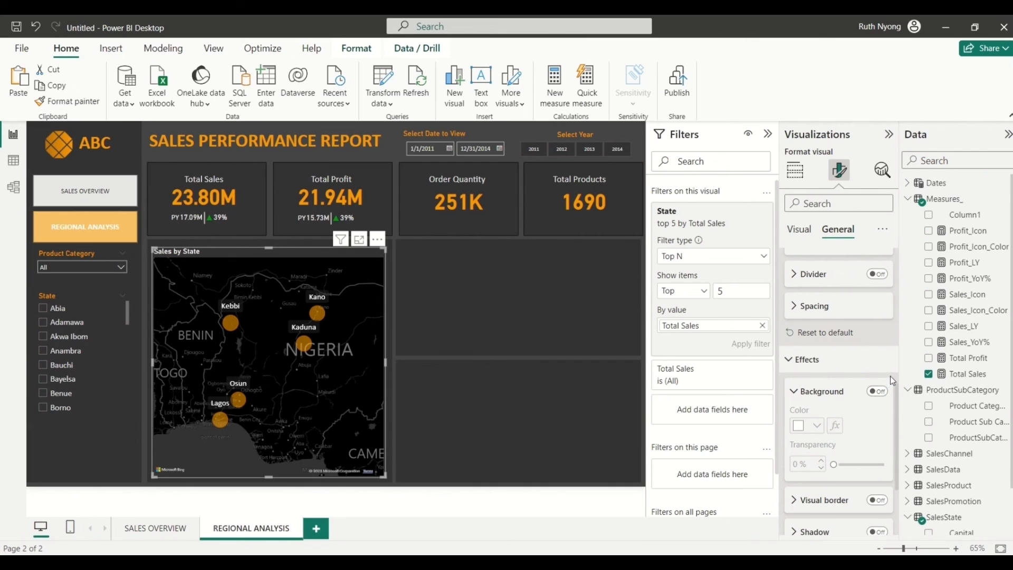
{"action": "left_click_drag", "start_coordinate": [895, 395], "coordinate": [895, 335]}
{"action": "left_click", "coordinate": [816, 351]}
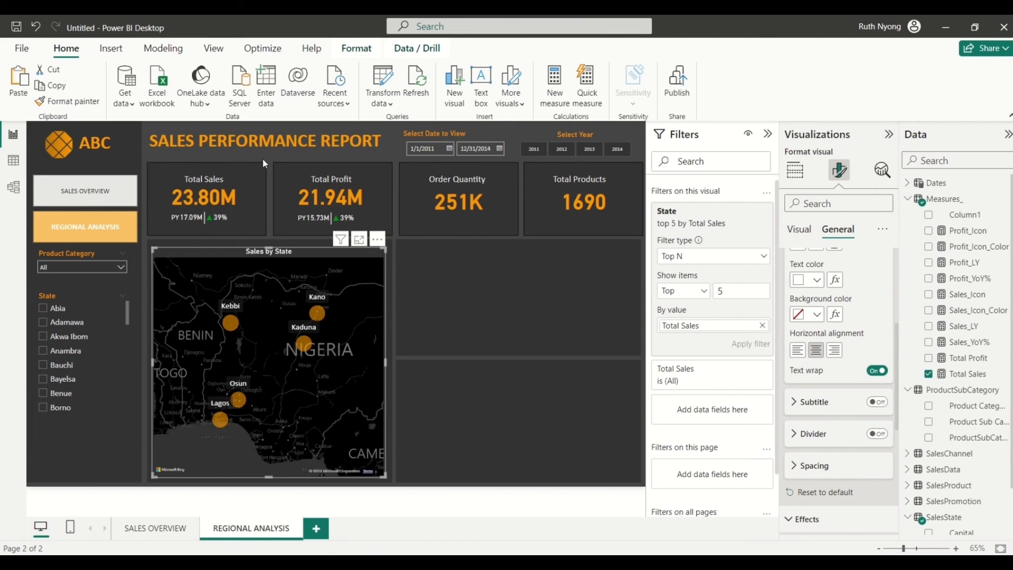
Step: Add a clustered bar chart to the page and place it in the upper empty panel beside the map
{"action": "left_click", "coordinate": [396, 488]}
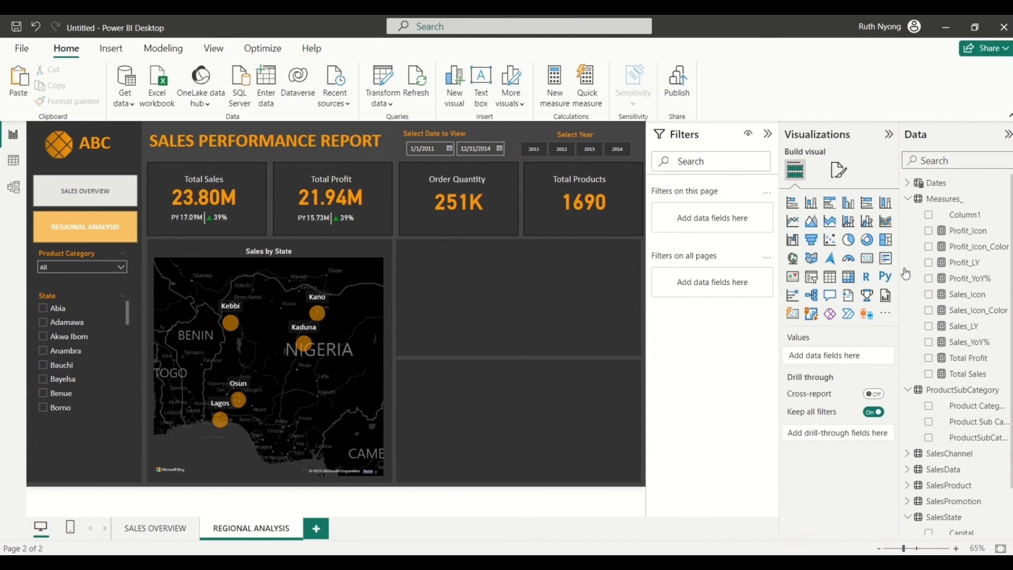
{"action": "left_click", "coordinate": [830, 203]}
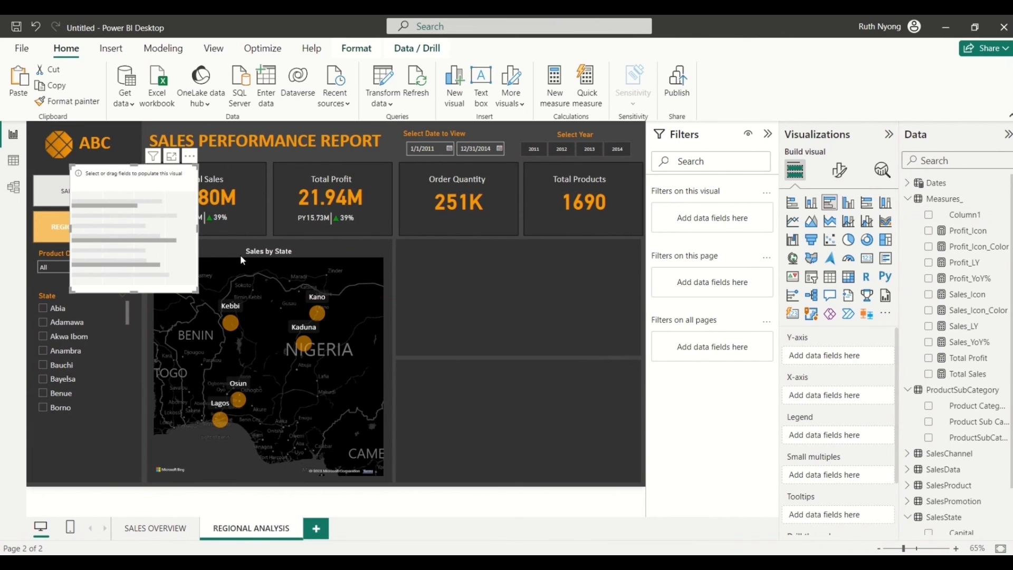
{"action": "left_click_drag", "start_coordinate": [241, 259], "coordinate": [497, 341]}
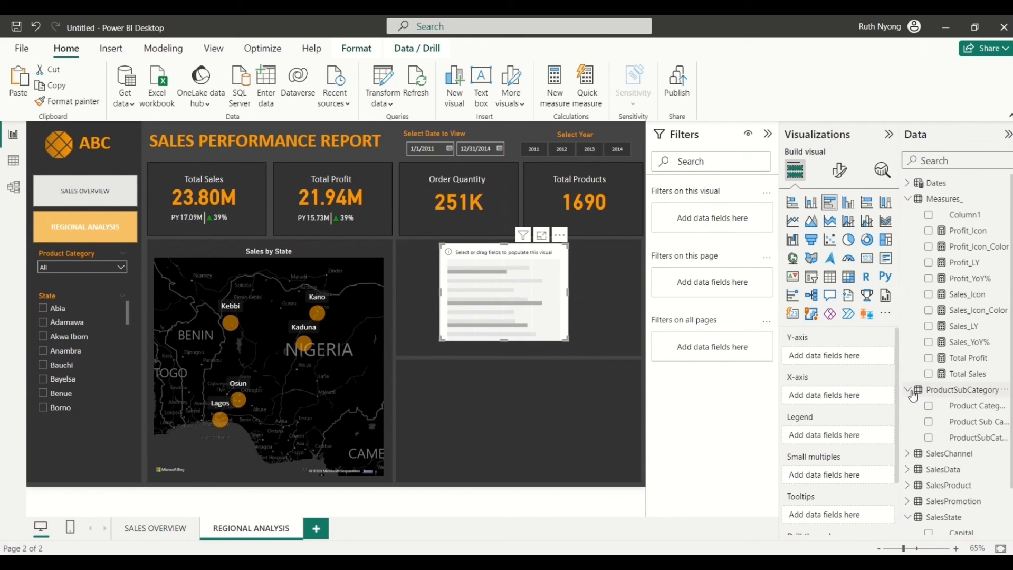
Step: Populate the bar chart with PromotionName on the Y-axis and the Total Sales measure on the X-axis
{"action": "left_click", "coordinate": [908, 501]}
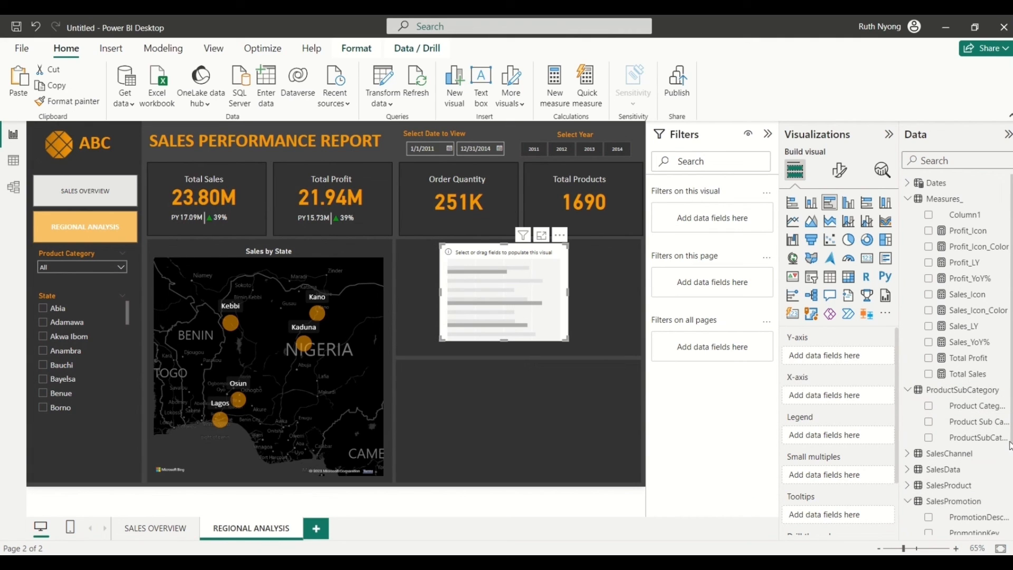
{"action": "left_click", "coordinate": [907, 390]}
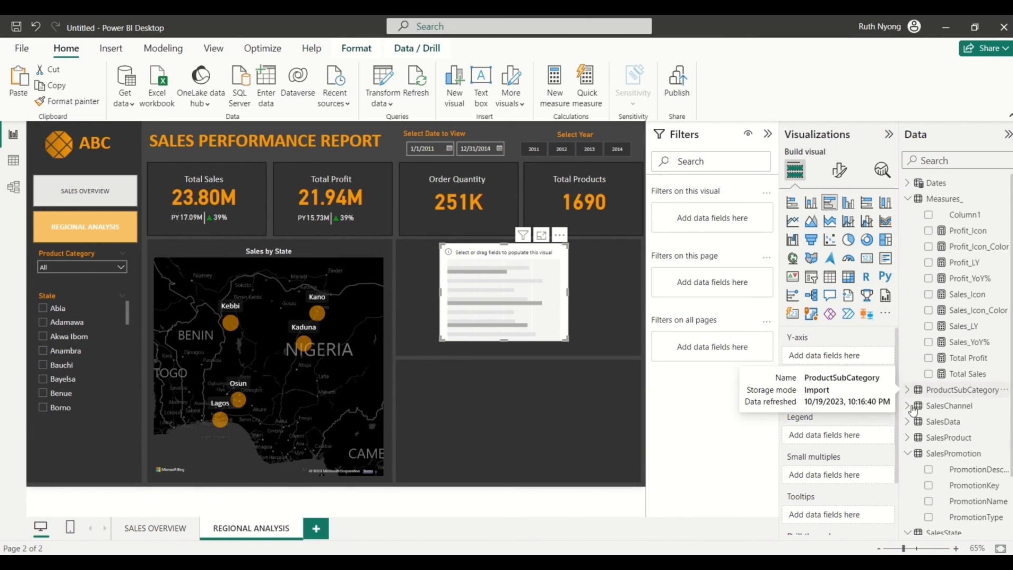
{"action": "left_click", "coordinate": [929, 508]}
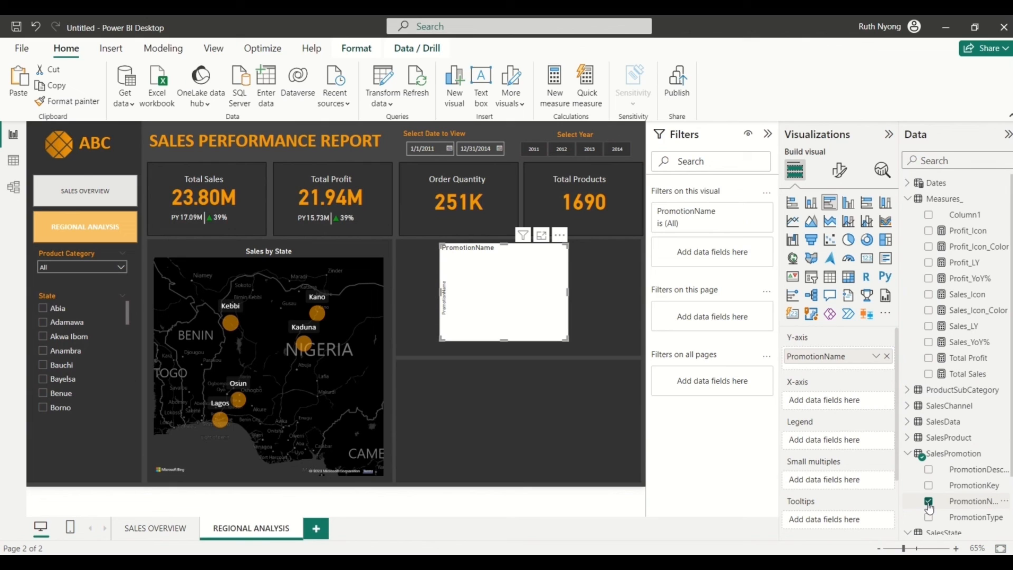
{"action": "left_click", "coordinate": [929, 374]}
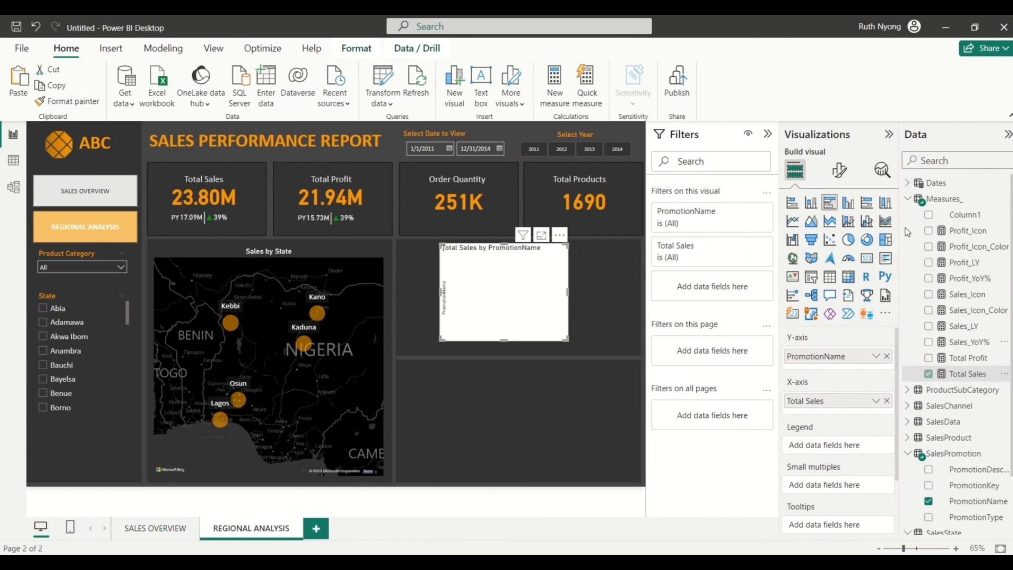
{"action": "left_click", "coordinate": [907, 199]}
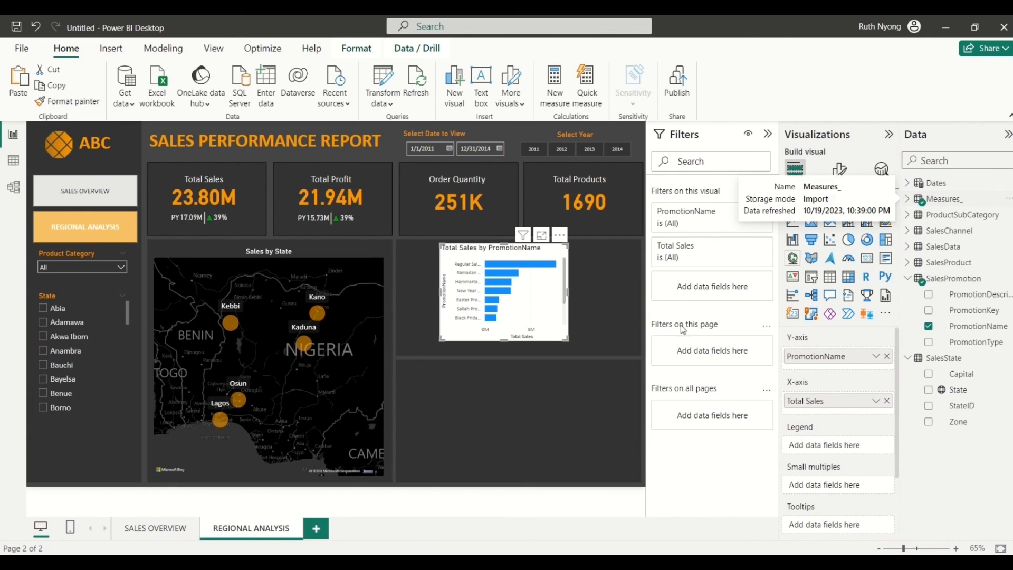
Step: Enlarge the promotion bar chart so that it fills the panel beside the map
{"action": "left_click_drag", "start_coordinate": [568, 292], "coordinate": [633, 311]}
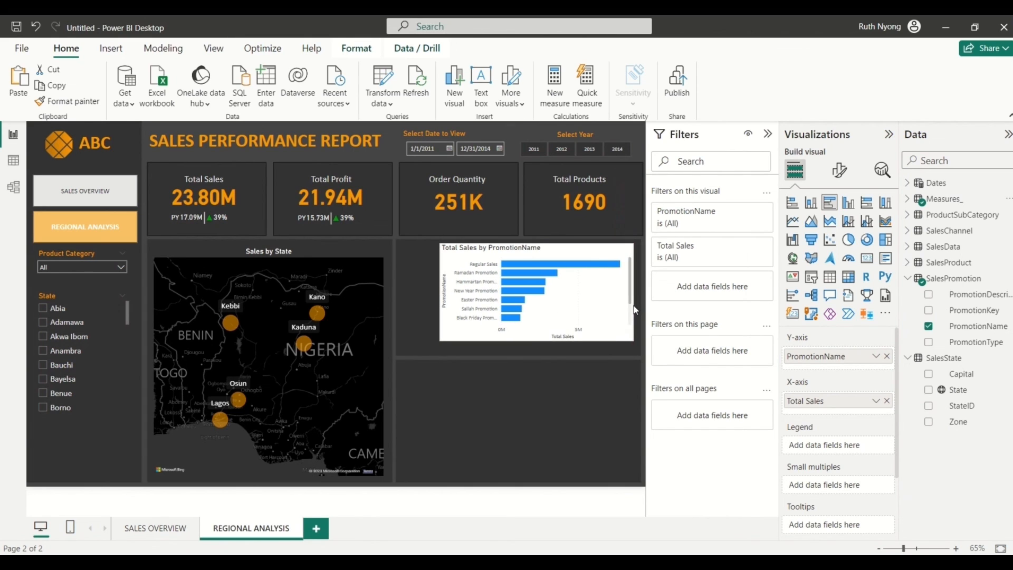
{"action": "left_click_drag", "start_coordinate": [437, 341], "coordinate": [410, 354]}
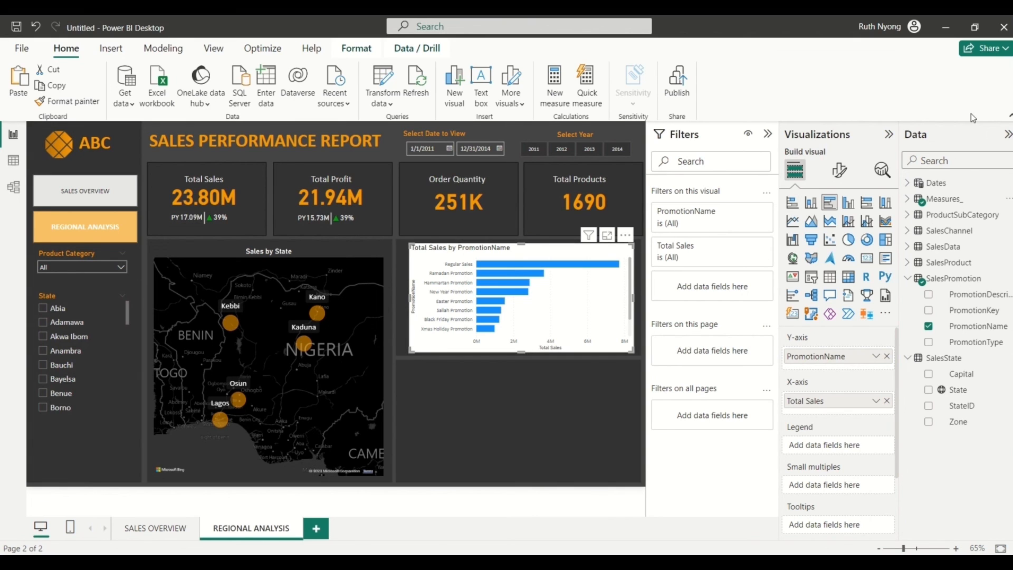
Step: Turn off the bar chart's Y-axis title and format its Y-axis values in light grey at font size 11
{"action": "left_click", "coordinate": [838, 172]}
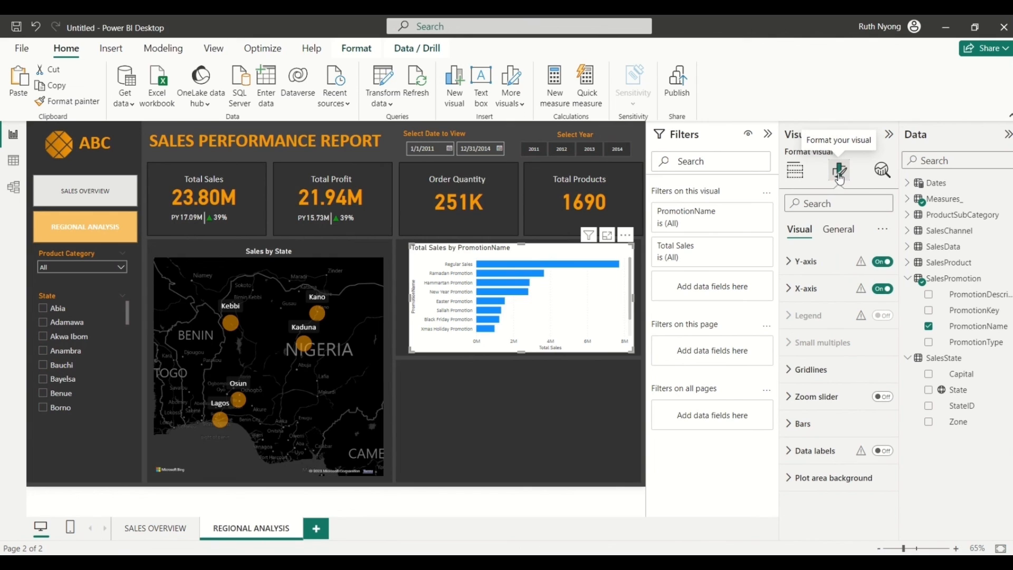
{"action": "left_click", "coordinate": [792, 268]}
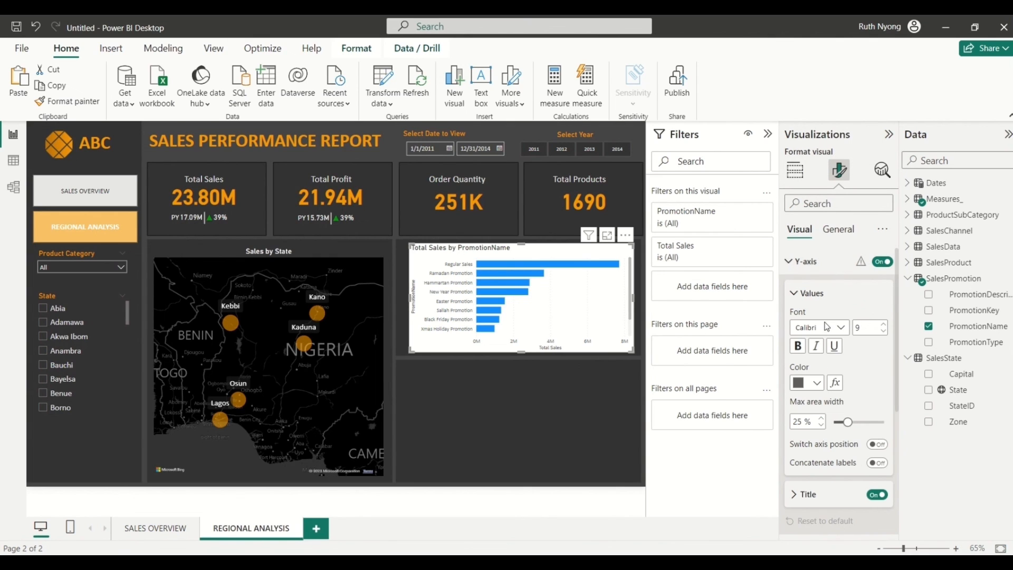
{"action": "left_click", "coordinate": [876, 495]}
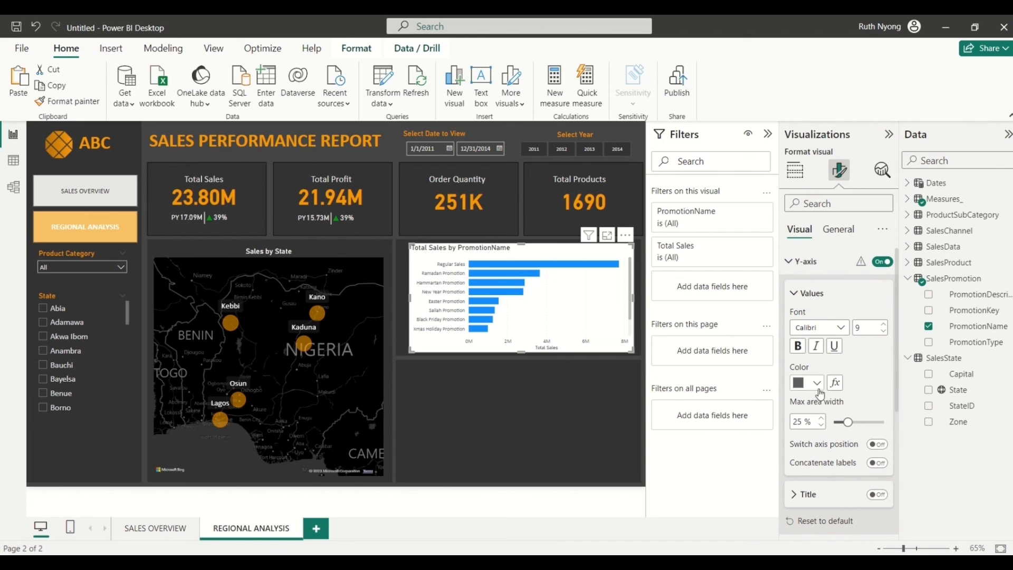
{"action": "left_click", "coordinate": [817, 383]}
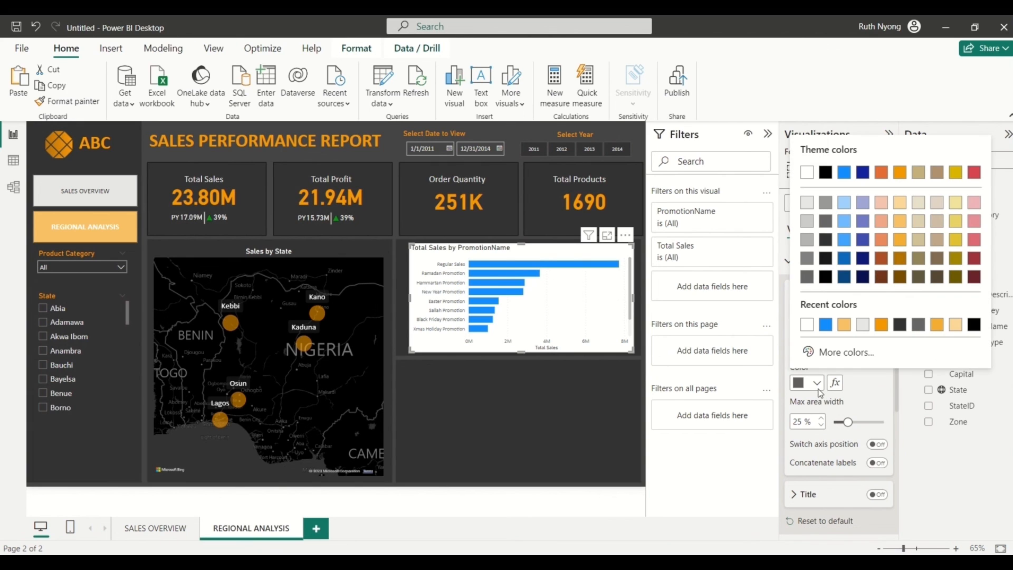
{"action": "left_click", "coordinate": [863, 328]}
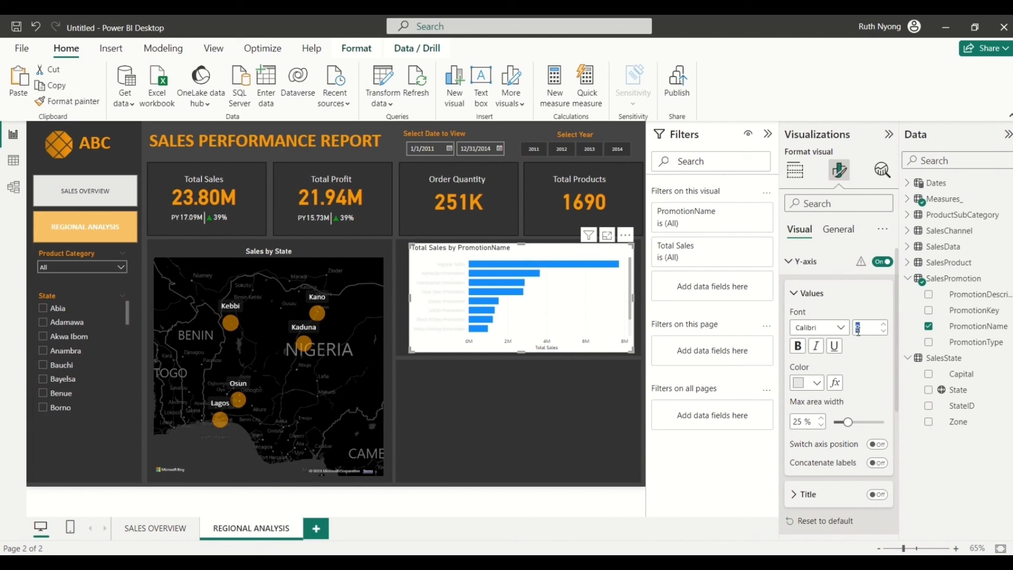
{"action": "type", "text": "11"}
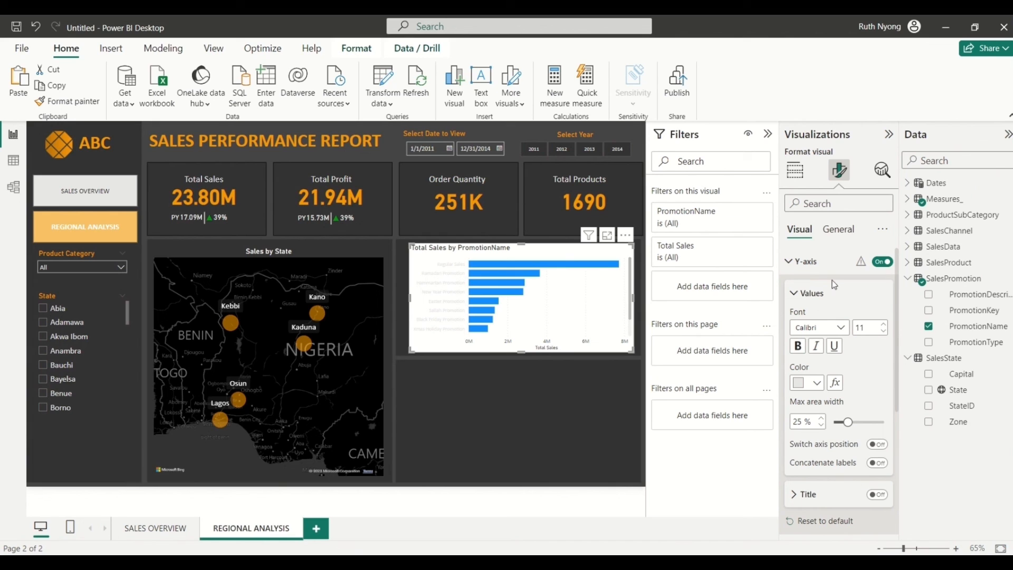
{"action": "left_click", "coordinate": [790, 262]}
Step: Format the bar chart's X-axis values in light grey at font size 11
{"action": "left_click", "coordinate": [791, 288]}
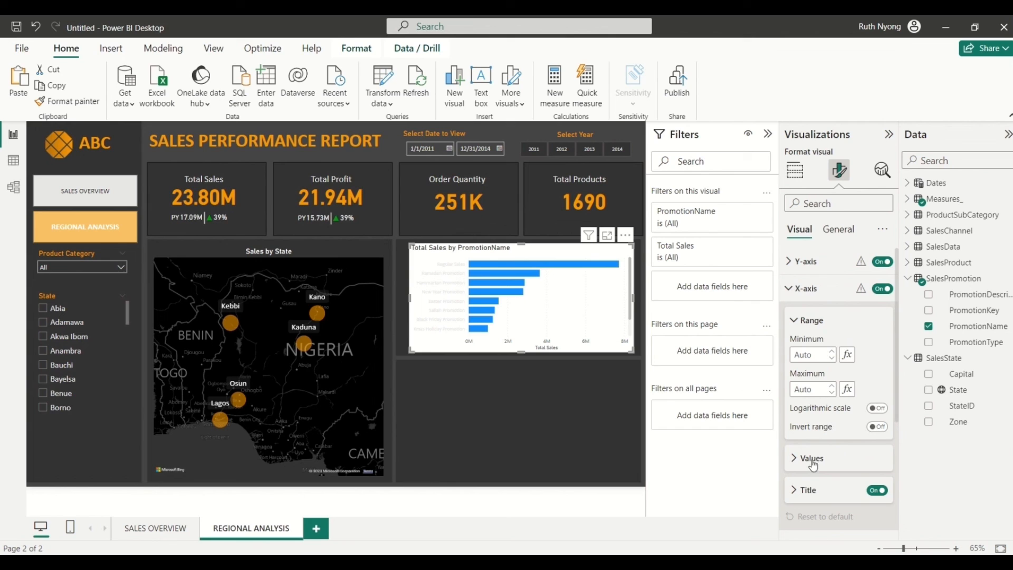
{"action": "left_click", "coordinate": [796, 463]}
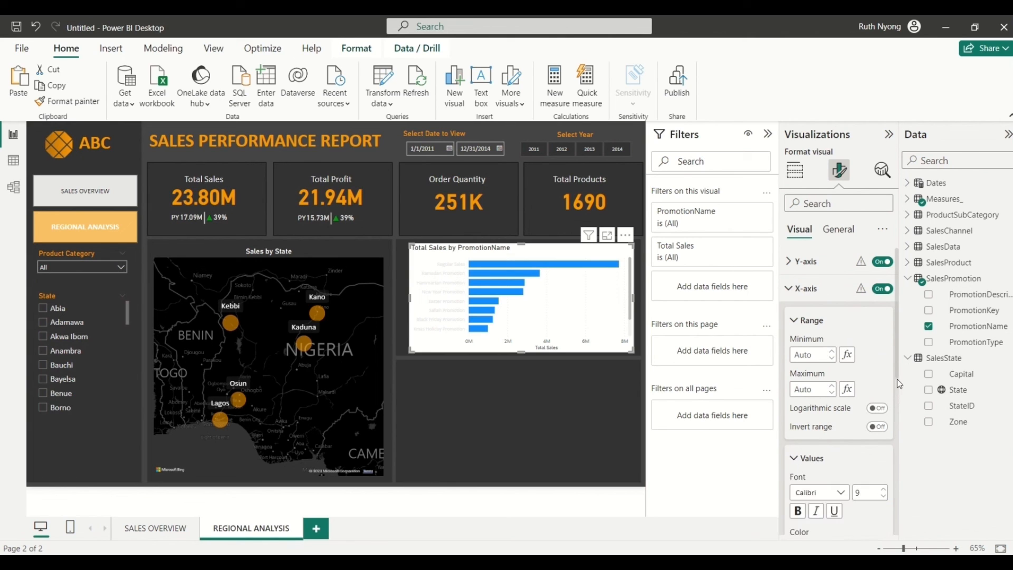
{"action": "left_click_drag", "start_coordinate": [897, 371], "coordinate": [897, 442]}
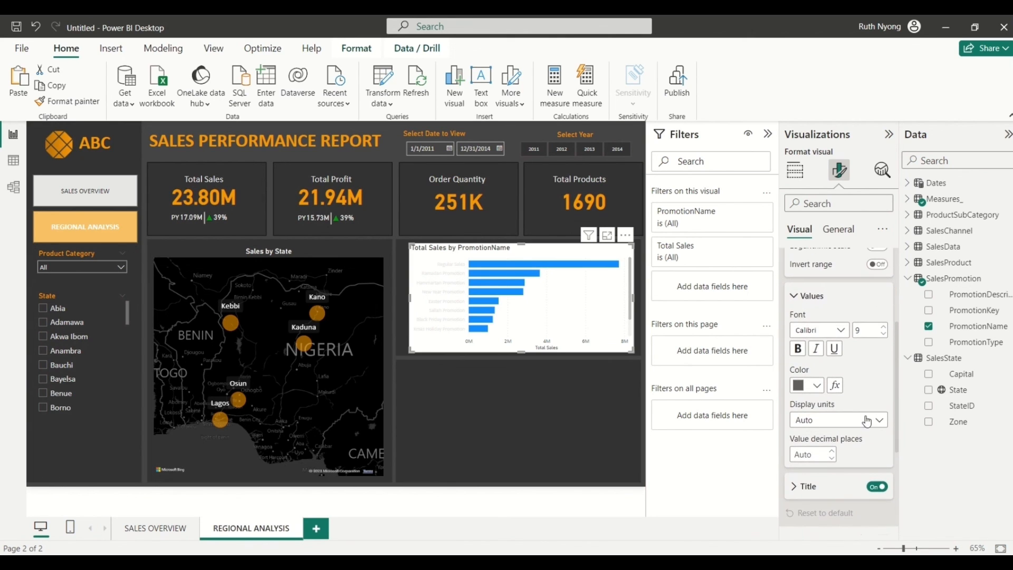
{"action": "left_click", "coordinate": [816, 385]}
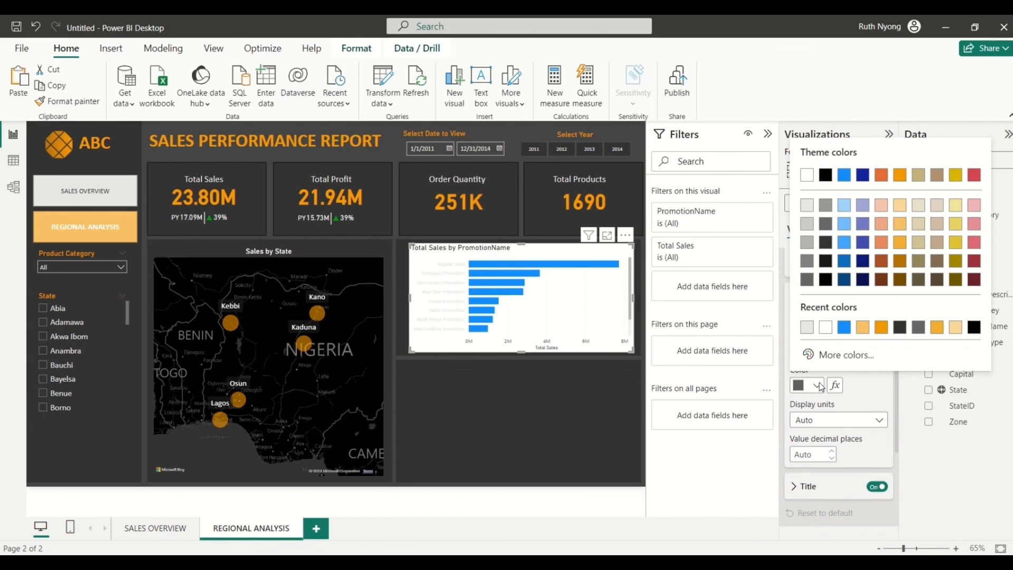
{"action": "left_click", "coordinate": [811, 331]}
{"action": "double_click", "coordinate": [869, 330]}
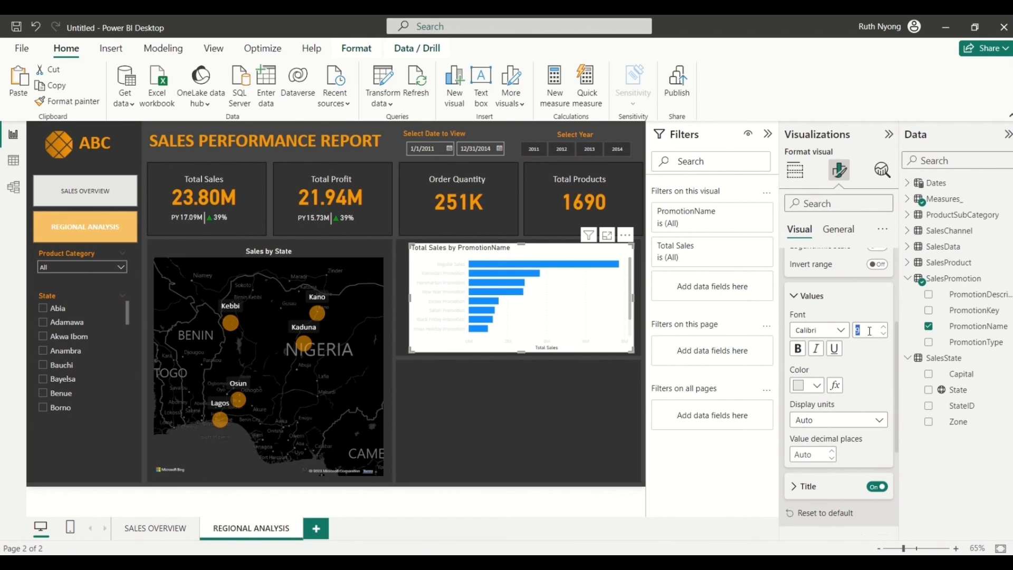
{"action": "type", "text": "11"}
{"action": "left_click", "coordinate": [798, 298]}
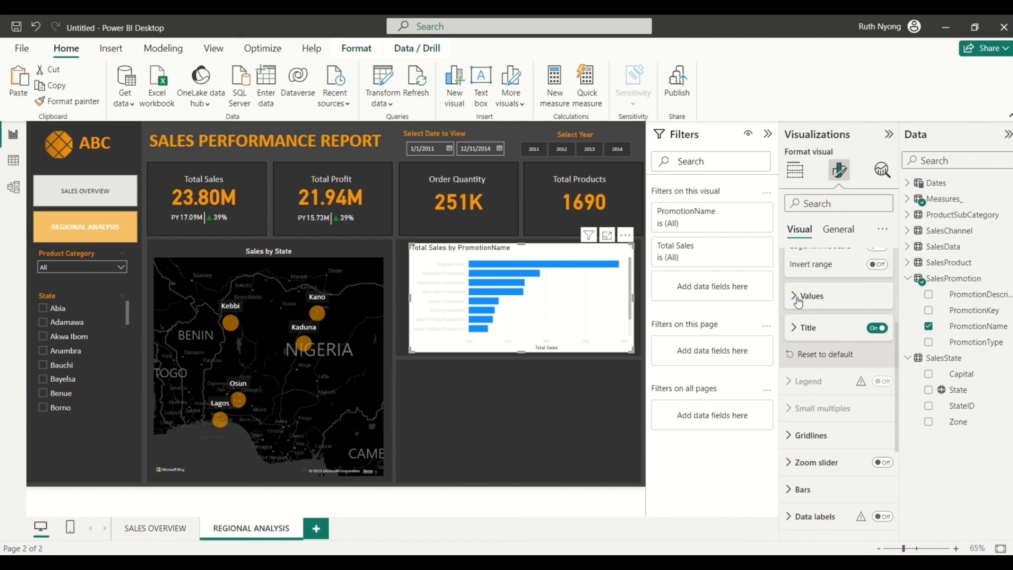
Step: Turn off the bar chart's vertical gridlines
{"action": "left_click", "coordinate": [789, 442]}
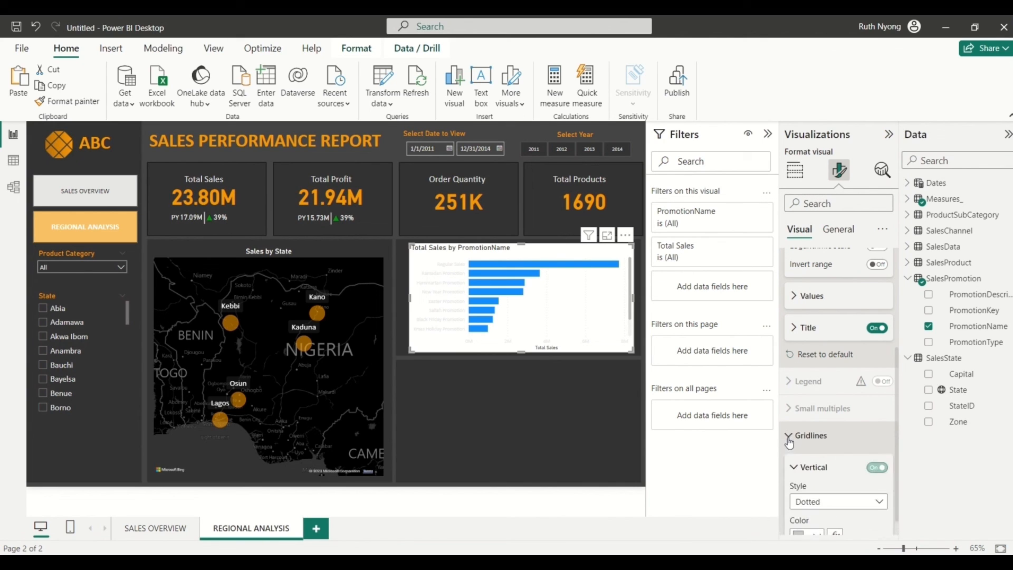
{"action": "left_click", "coordinate": [873, 467]}
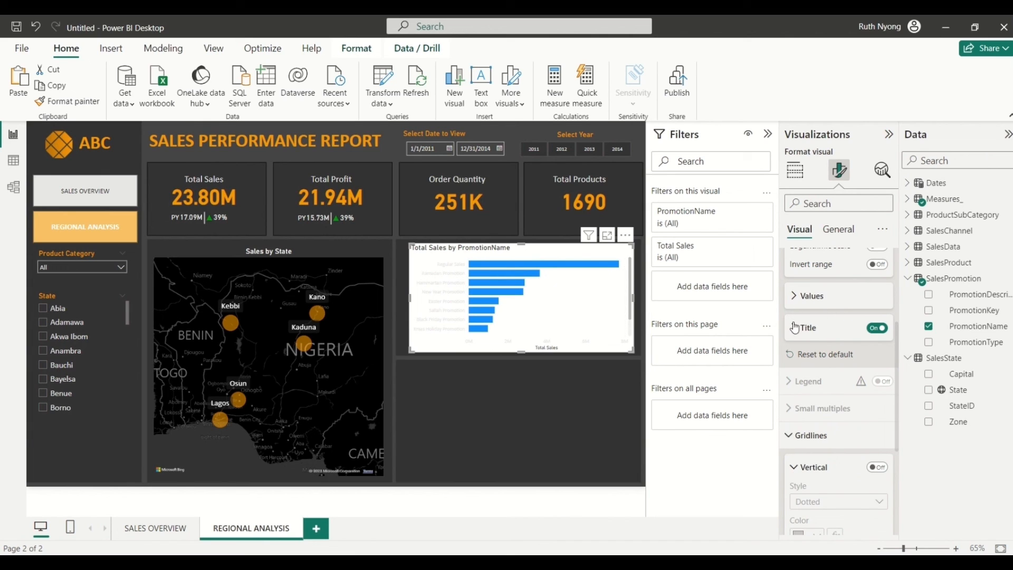
{"action": "left_click", "coordinate": [793, 434]}
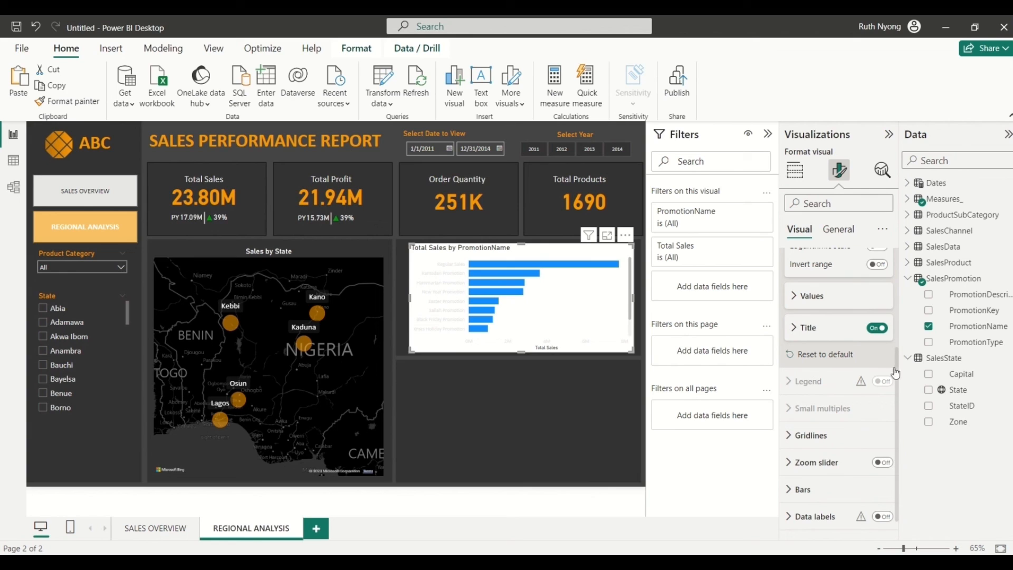
Step: Change the default color of the chart's bars to light orange
{"action": "left_click", "coordinate": [789, 491]}
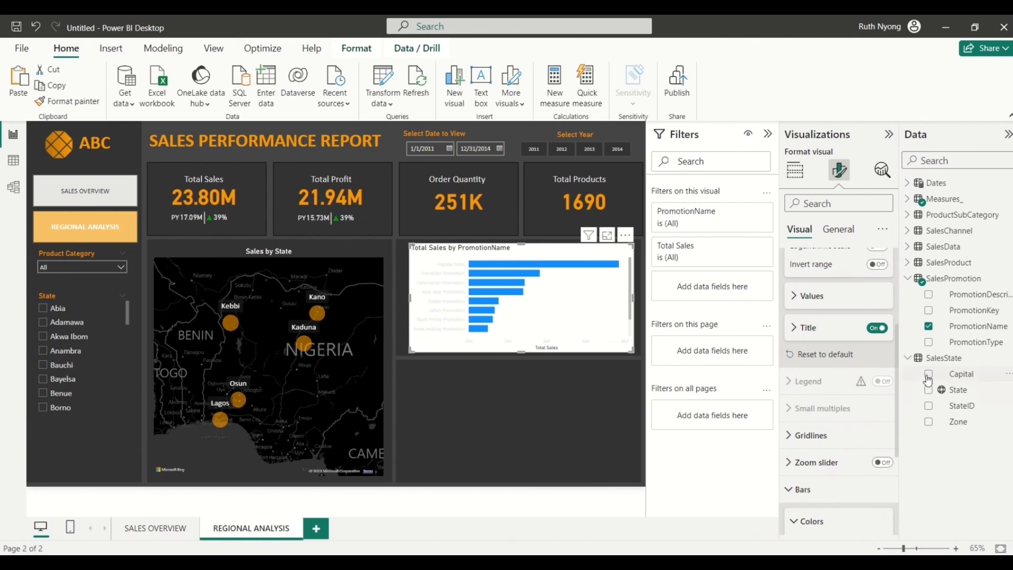
{"action": "left_click_drag", "start_coordinate": [896, 394], "coordinate": [891, 476]}
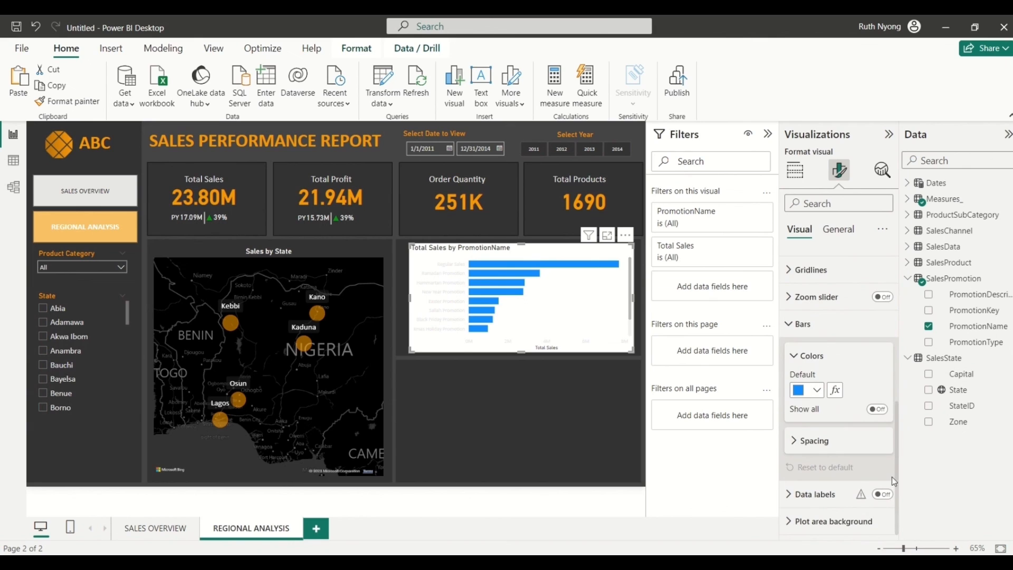
{"action": "left_click", "coordinate": [817, 390]}
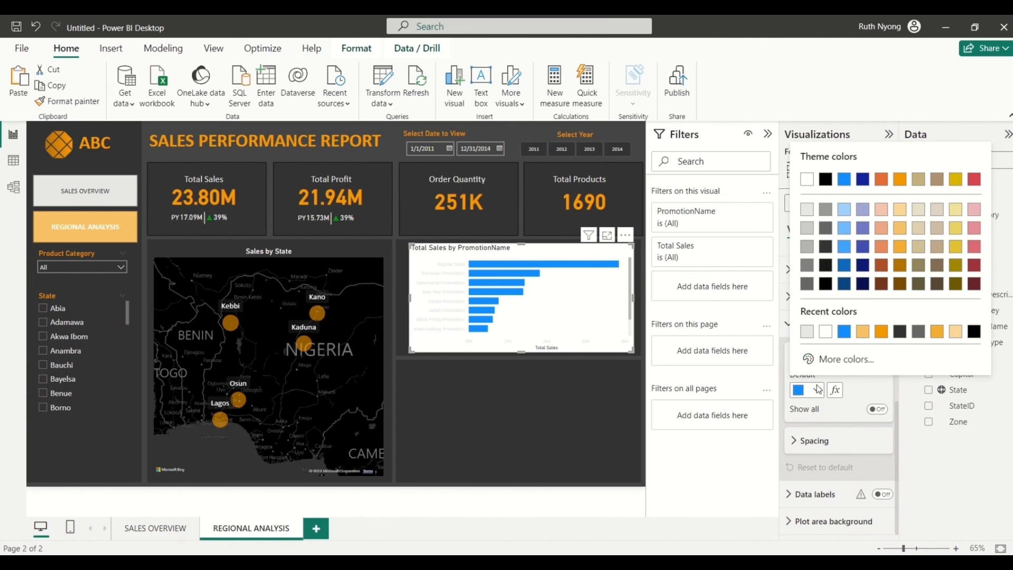
{"action": "left_click", "coordinate": [900, 233]}
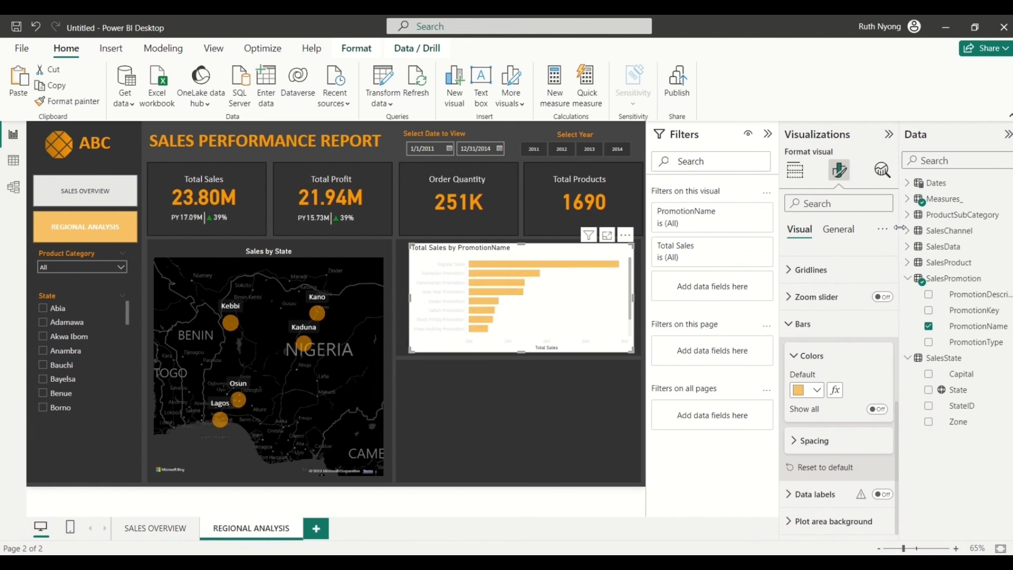
Step: Change the bar chart's title text to "Sales by Promotion Name"
{"action": "left_click", "coordinate": [838, 229]}
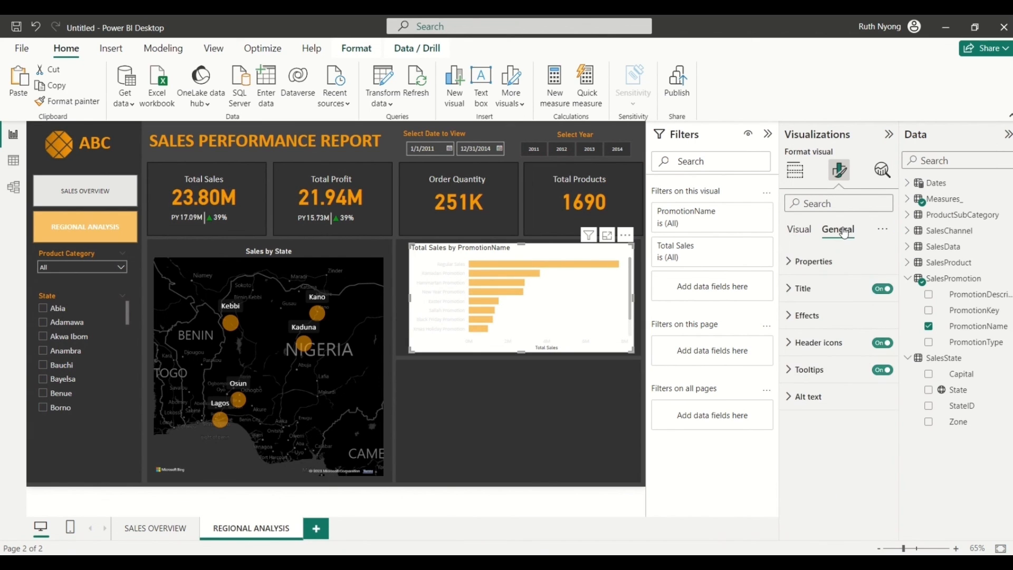
{"action": "left_click", "coordinate": [802, 289]}
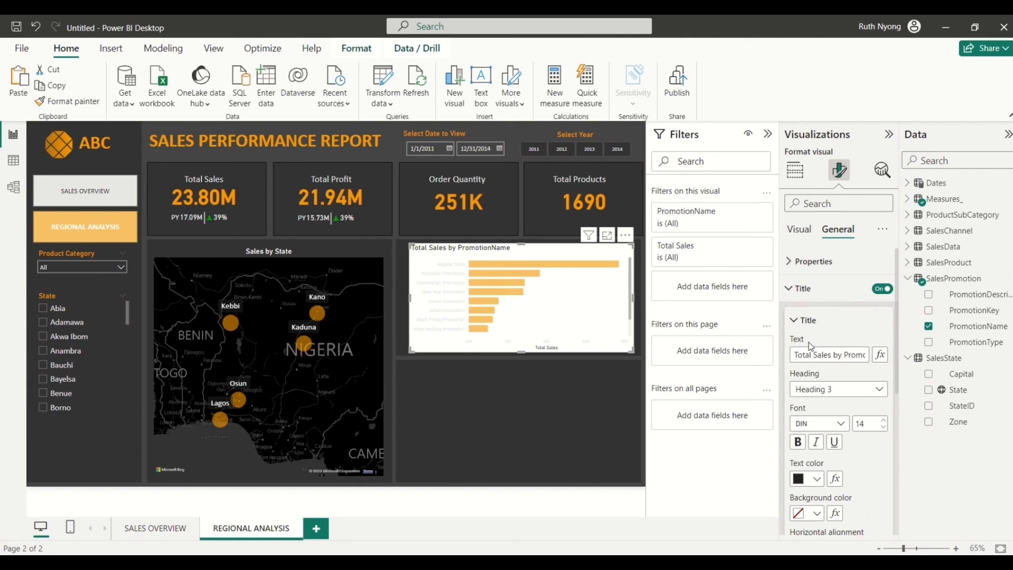
{"action": "left_click", "coordinate": [817, 354]}
{"action": "key", "text": "BackSpace"}
{"action": "key", "text": "BackSpace"}
{"action": "key", "text": "BackSpace"}
{"action": "key", "text": "BackSpace"}
{"action": "key", "text": "BackSpace"}
{"action": "key", "text": "BackSpace"}
{"action": "left_click", "coordinate": [864, 355]}
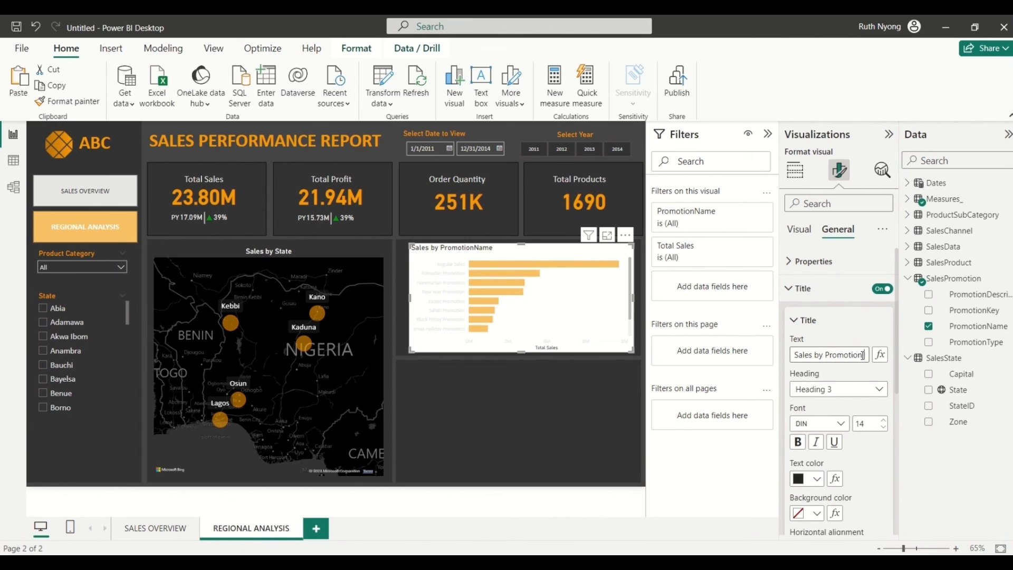
Step: Set the text color of the bar chart's title to white
{"action": "left_click", "coordinate": [816, 479]}
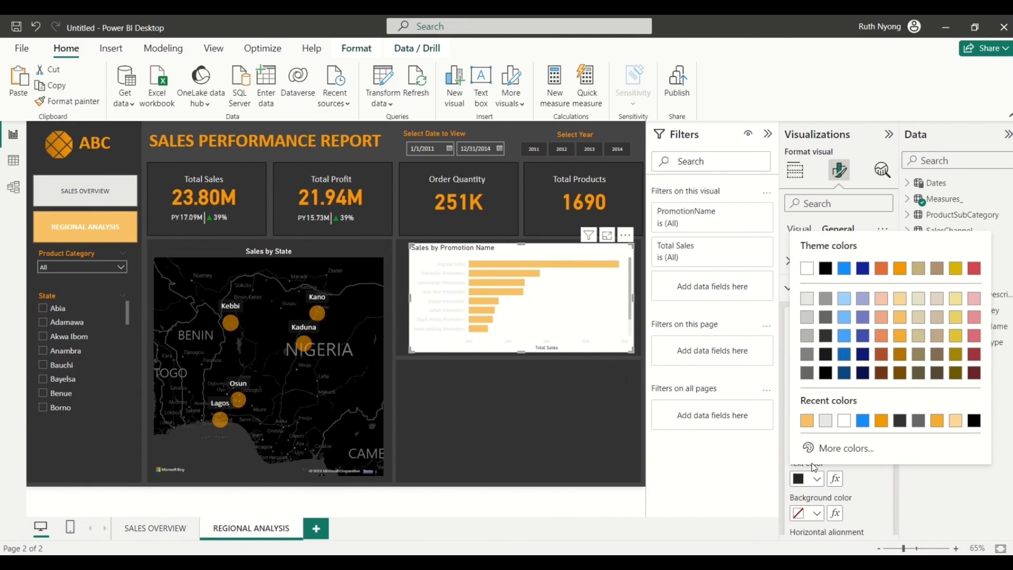
{"action": "left_click", "coordinate": [804, 270]}
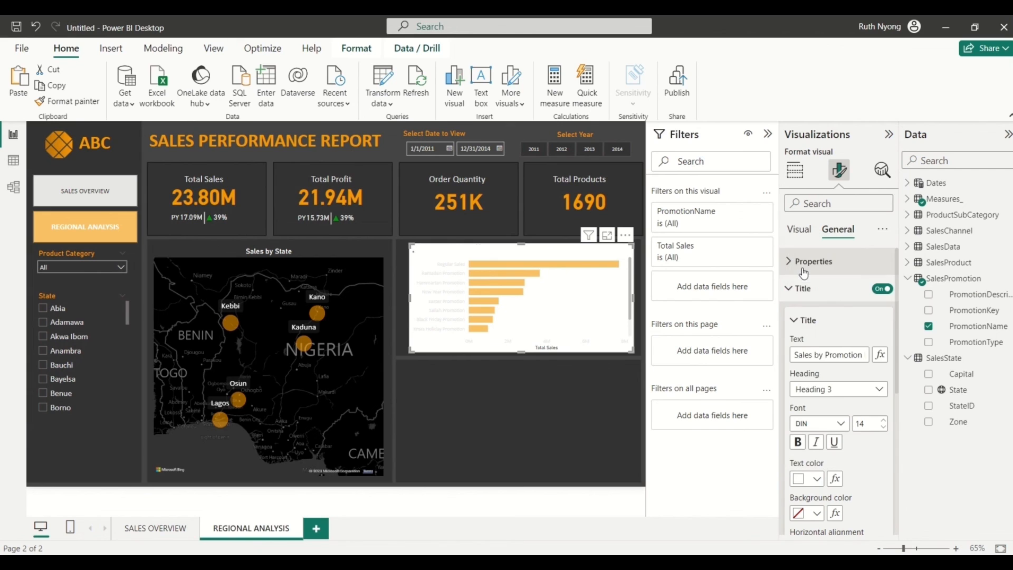
{"action": "left_click", "coordinate": [806, 289]}
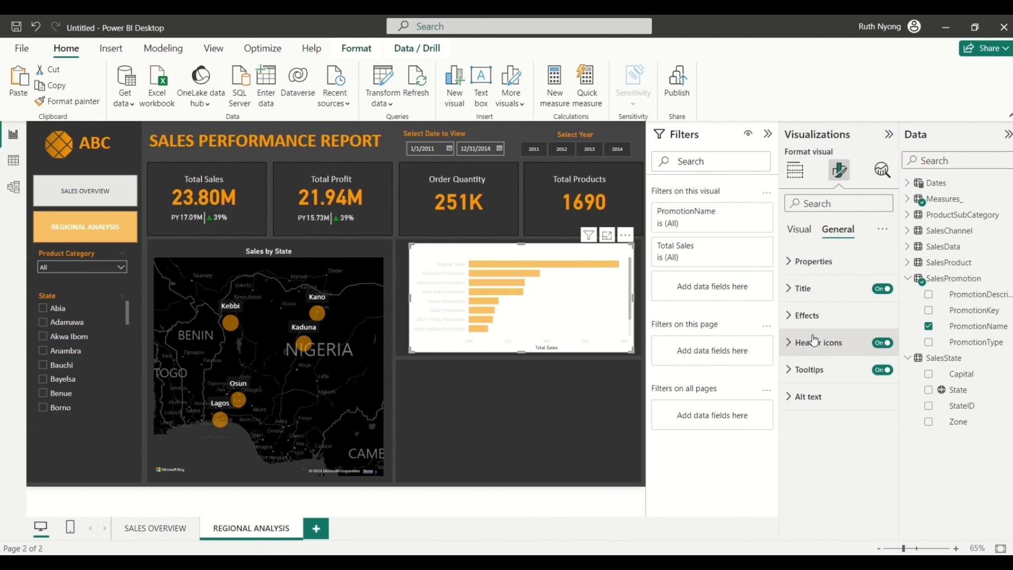
Step: Turn off the background of the Sales by Promotion Name bar chart and deselect it
{"action": "left_click", "coordinate": [807, 315]}
{"action": "left_click", "coordinate": [875, 349]}
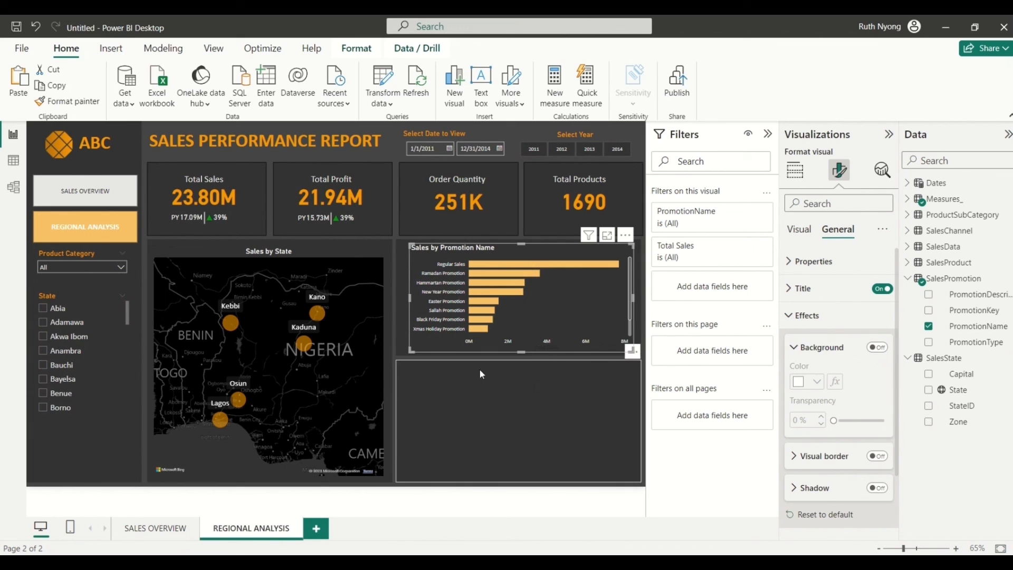
{"action": "left_click", "coordinate": [450, 361]}
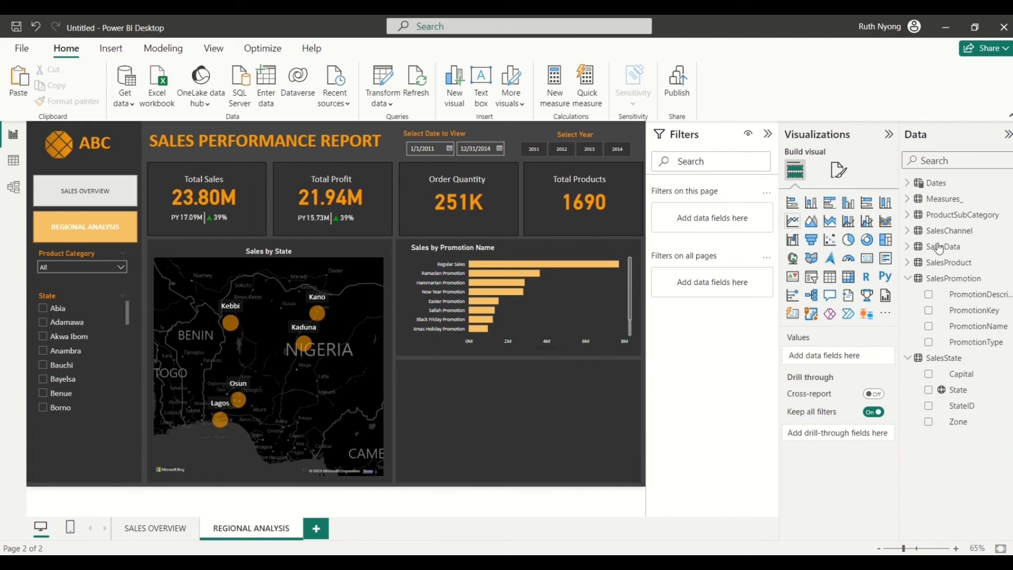
Step: Insert a donut chart and place it in the empty panel below the bar chart
{"action": "left_click", "coordinate": [866, 240]}
{"action": "left_click_drag", "start_coordinate": [95, 246], "coordinate": [430, 441]}
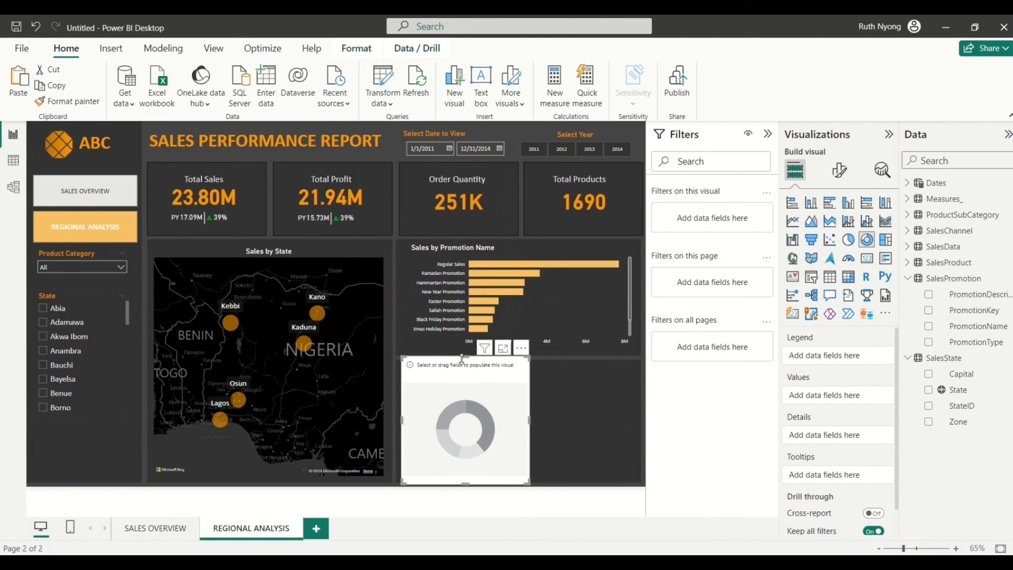
{"action": "left_click_drag", "start_coordinate": [461, 359], "coordinate": [464, 370]}
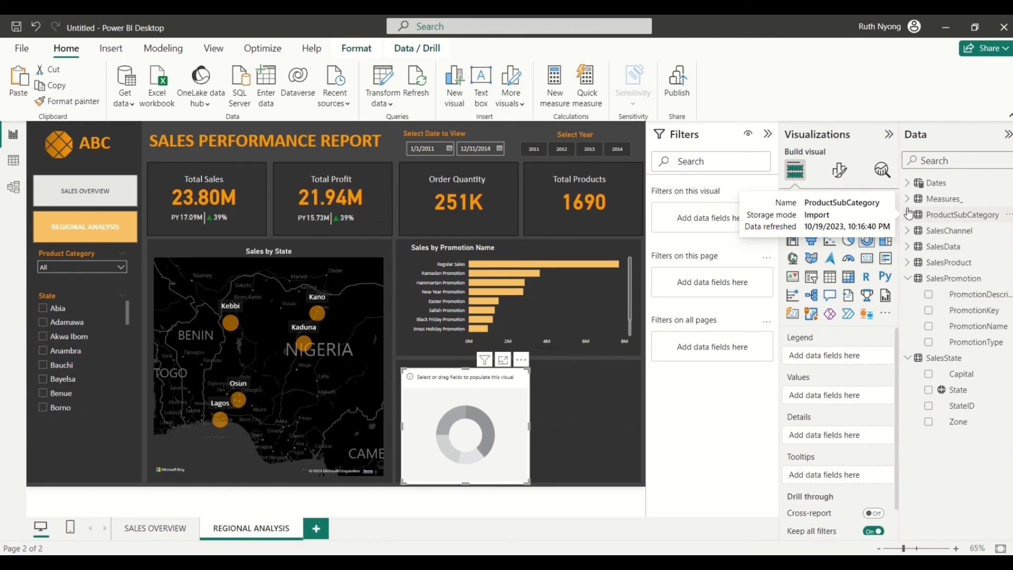
Step: Assign ChannelName from SalesChannel as the donut chart's legend and the Total Sales measure as its values
{"action": "left_click", "coordinate": [908, 232]}
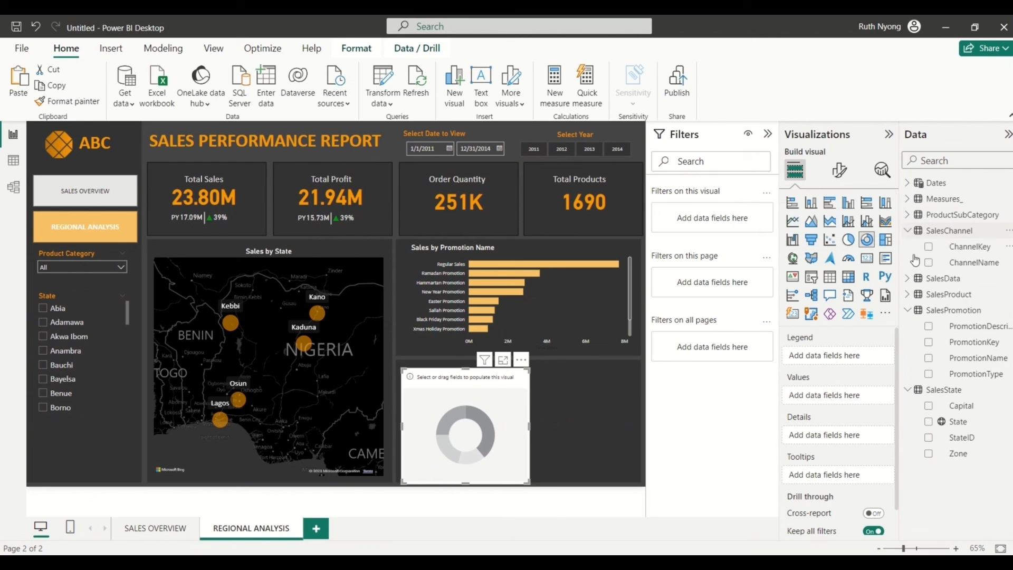
{"action": "left_click", "coordinate": [929, 262]}
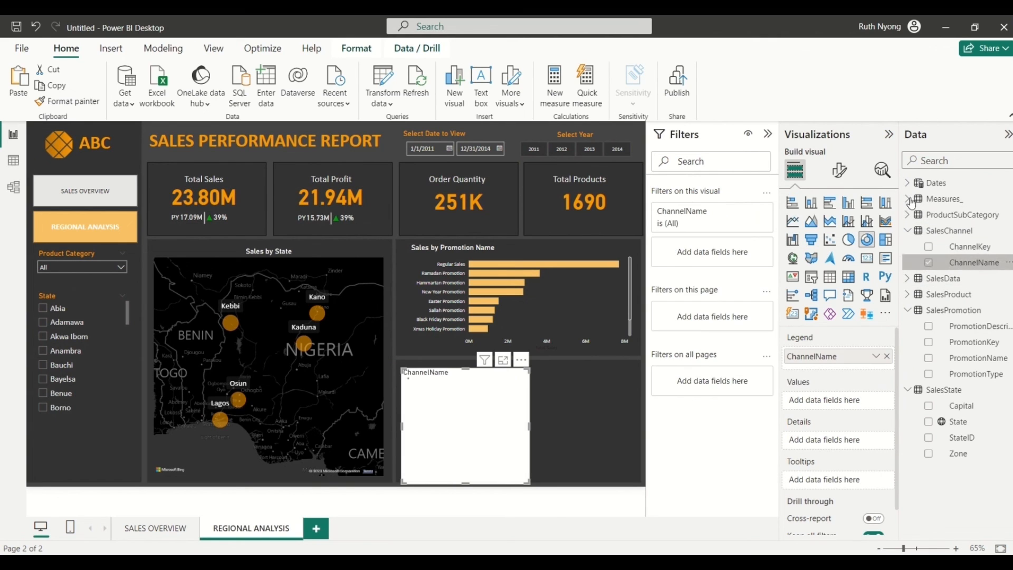
{"action": "left_click", "coordinate": [908, 199]}
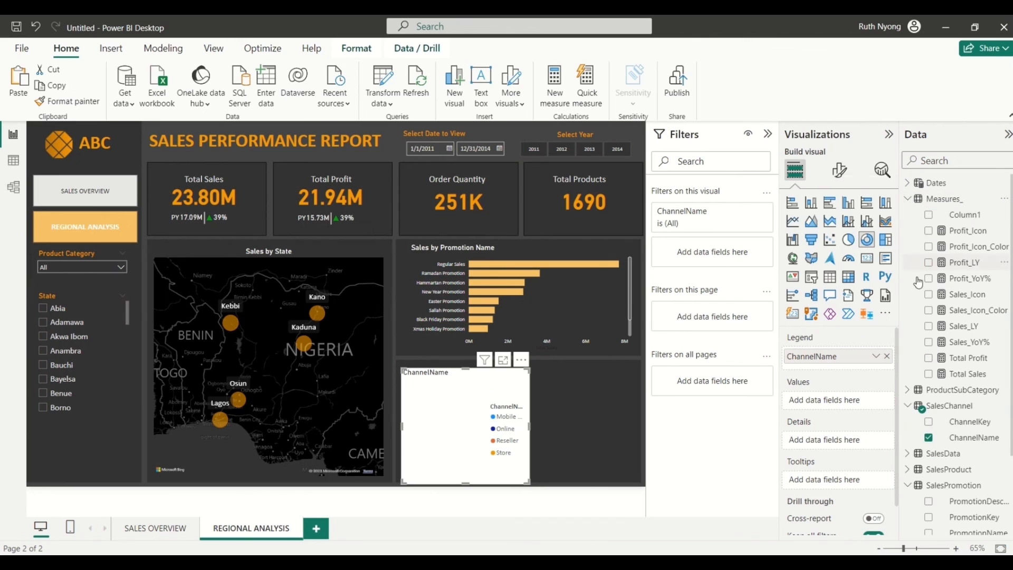
{"action": "left_click", "coordinate": [928, 375]}
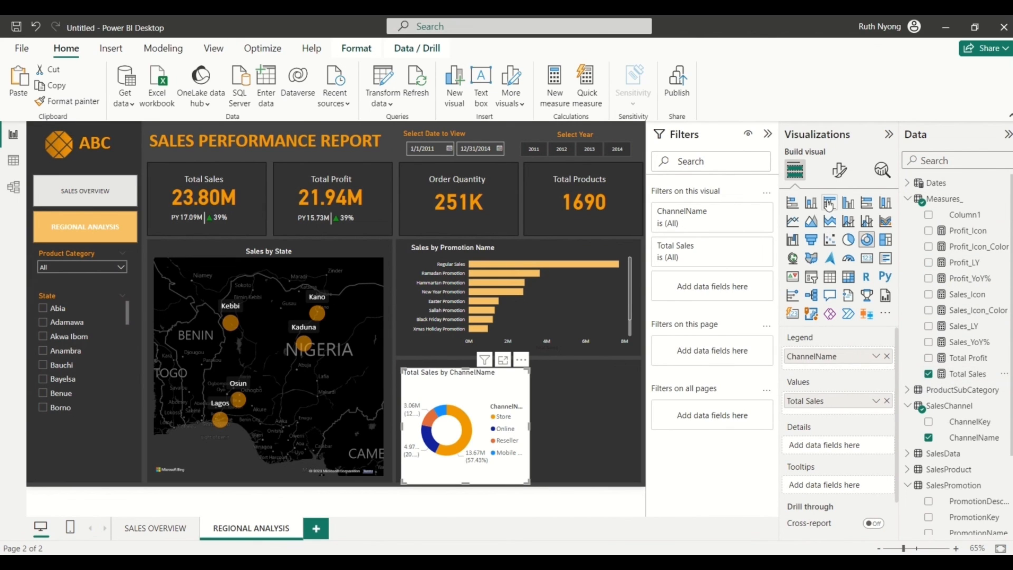
Step: Turn off the donut chart's background
{"action": "left_click", "coordinate": [841, 177]}
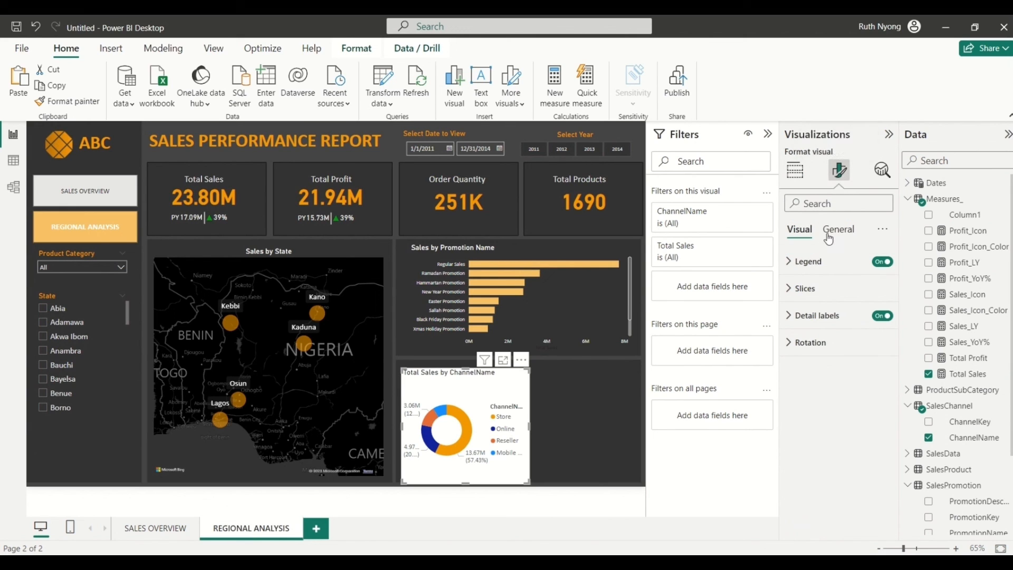
{"action": "left_click", "coordinate": [829, 232]}
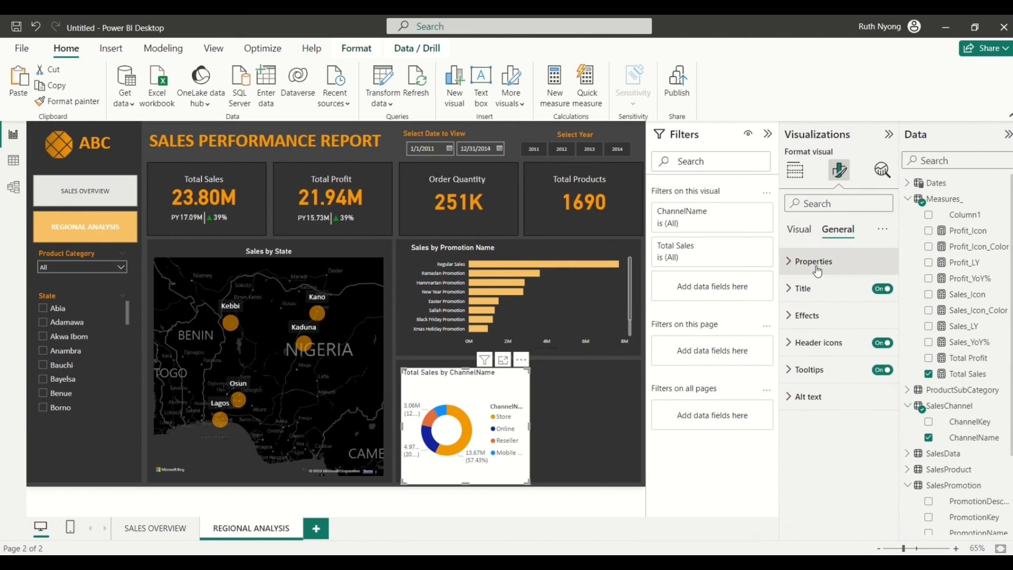
{"action": "left_click", "coordinate": [796, 317]}
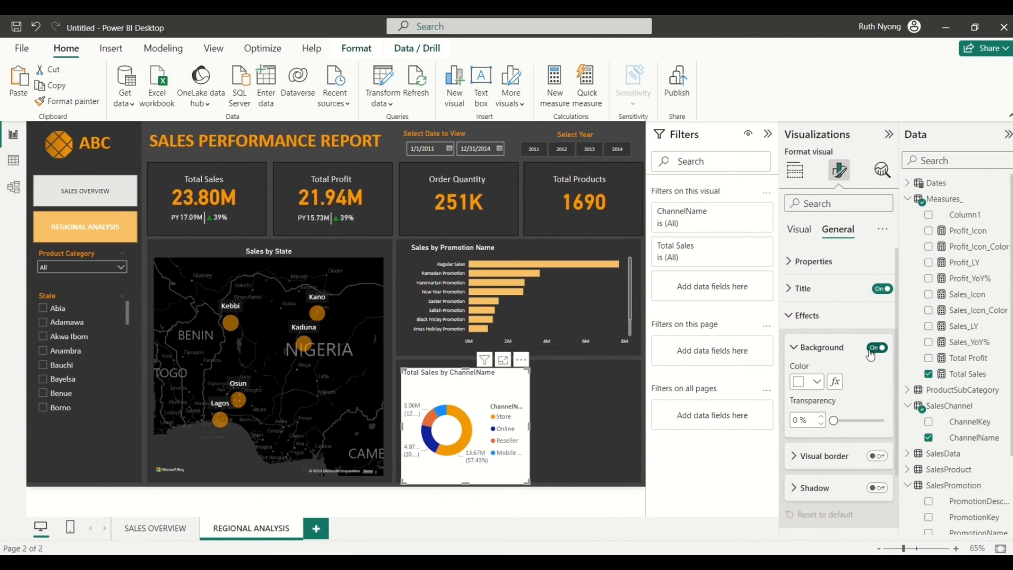
{"action": "left_click", "coordinate": [872, 351]}
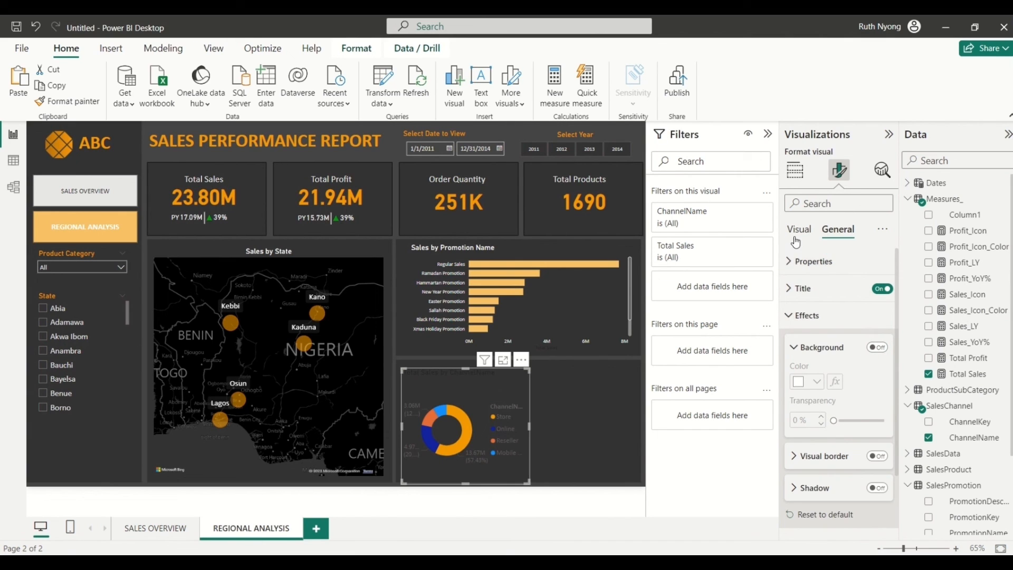
Step: Change the donut chart's title text to "Sales by ChannelName" and set its text color to white
{"action": "left_click", "coordinate": [789, 288]}
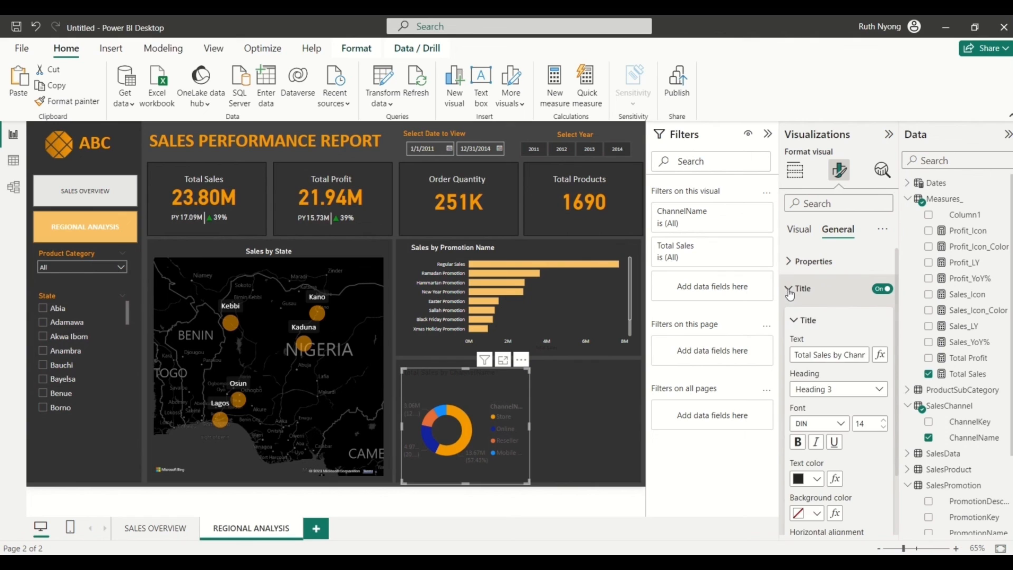
{"action": "left_click", "coordinate": [815, 357]}
{"action": "key", "text": "BackSpace"}
{"action": "key", "text": "BackSpace"}
{"action": "key", "text": "BackSpace"}
{"action": "key", "text": "BackSpace"}
{"action": "key", "text": "BackSpace"}
{"action": "key", "text": "BackSpace"}
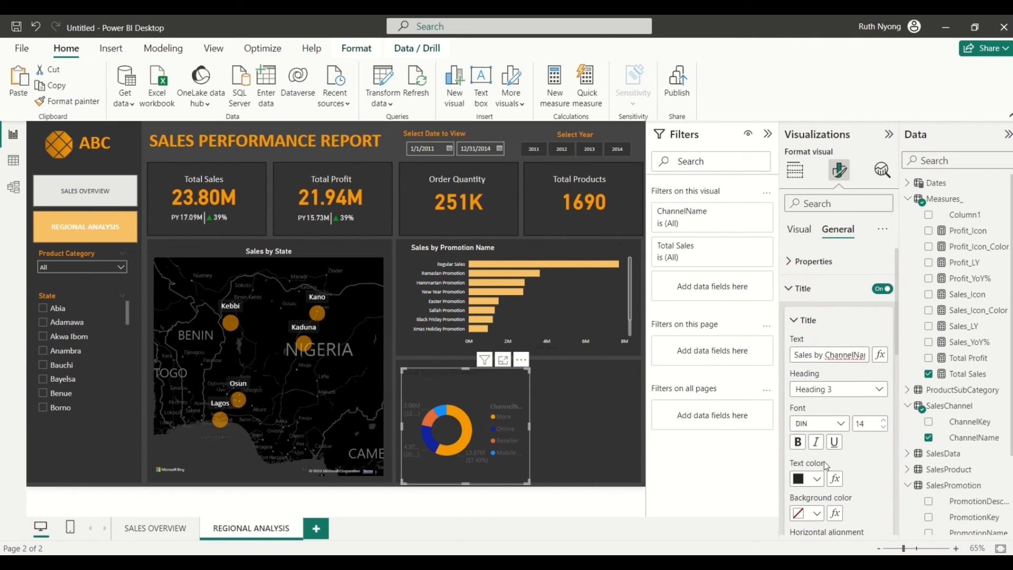
{"action": "left_click", "coordinate": [817, 479]}
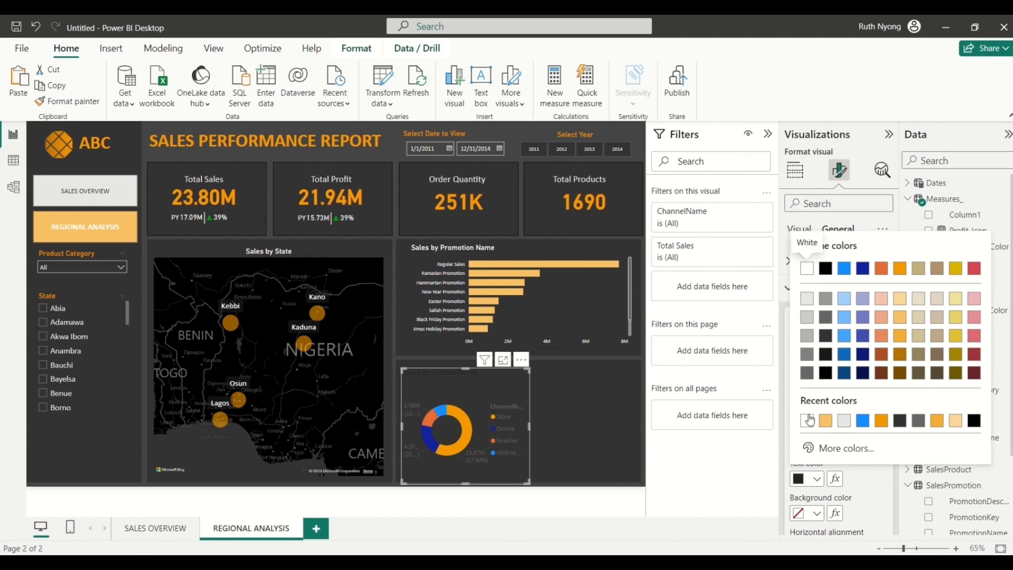
{"action": "left_click", "coordinate": [807, 421]}
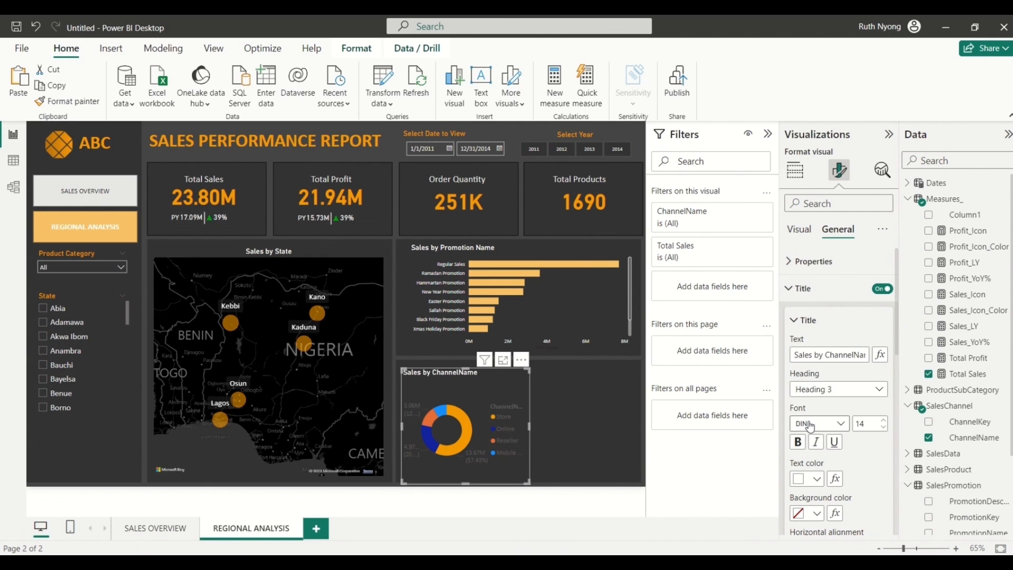
Step: Set the donut chart's legend position to Top left and turn off the legend title
{"action": "left_click", "coordinate": [792, 230]}
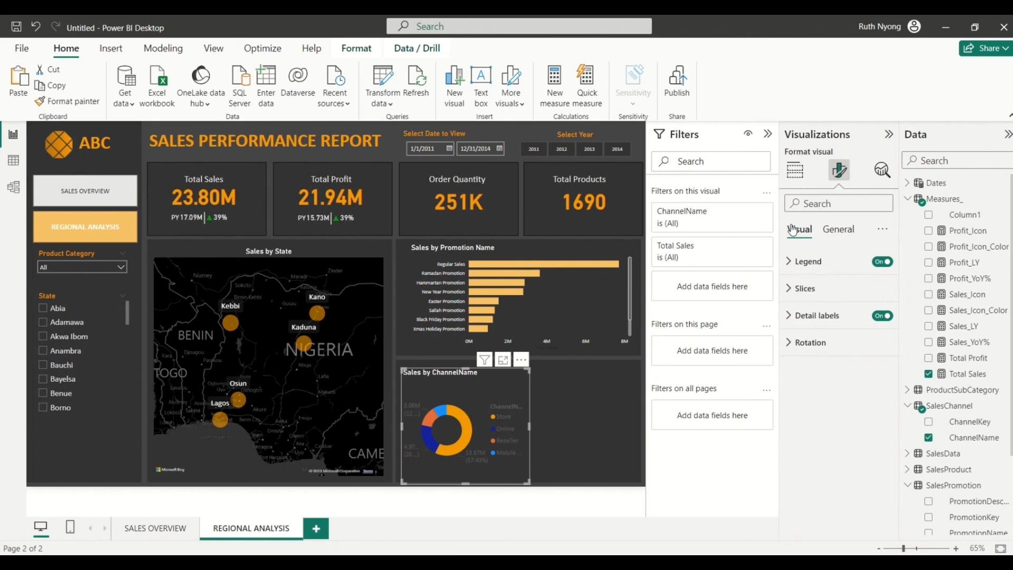
{"action": "left_click", "coordinate": [794, 262]}
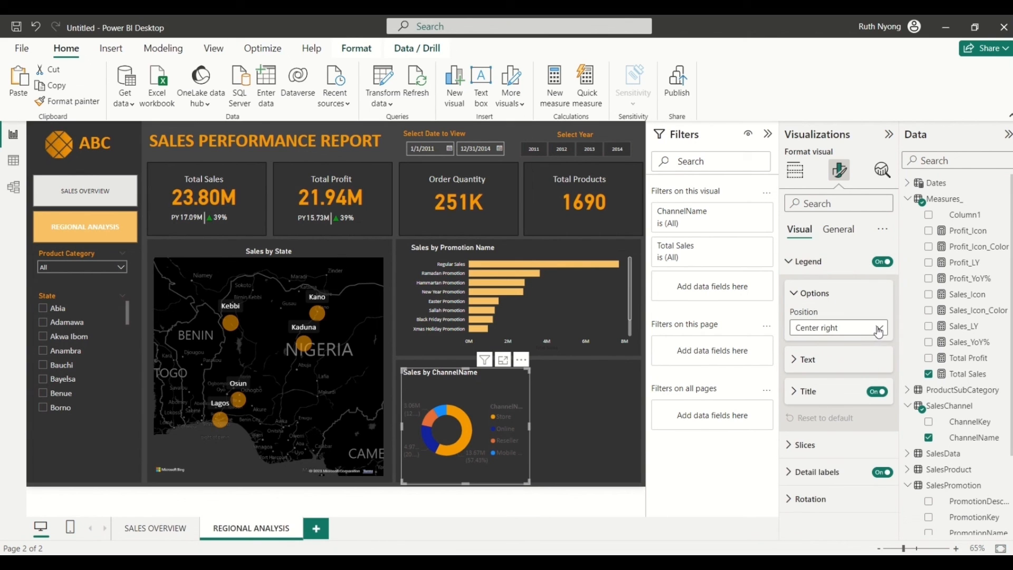
{"action": "left_click", "coordinate": [879, 329]}
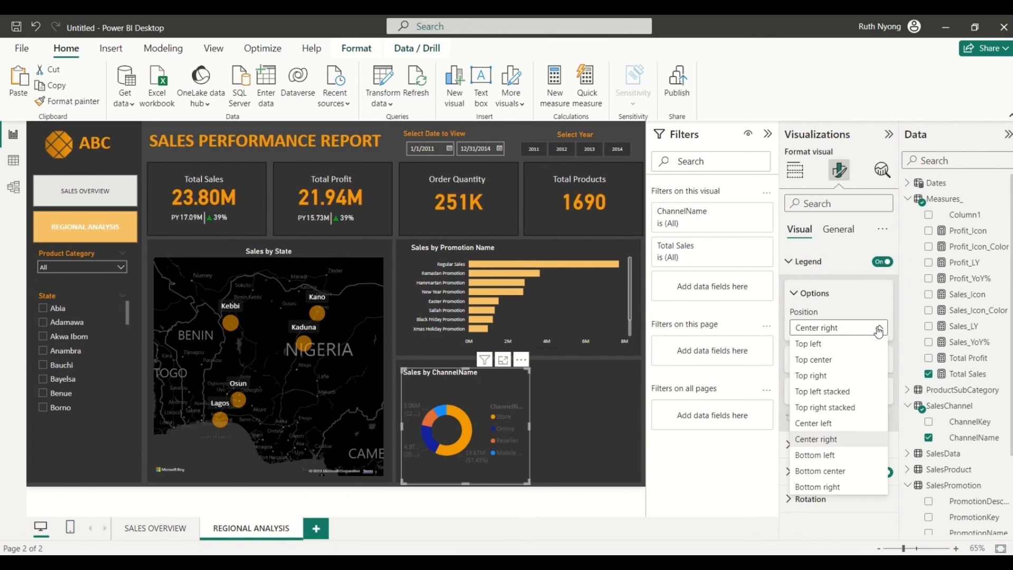
{"action": "left_click", "coordinate": [810, 344]}
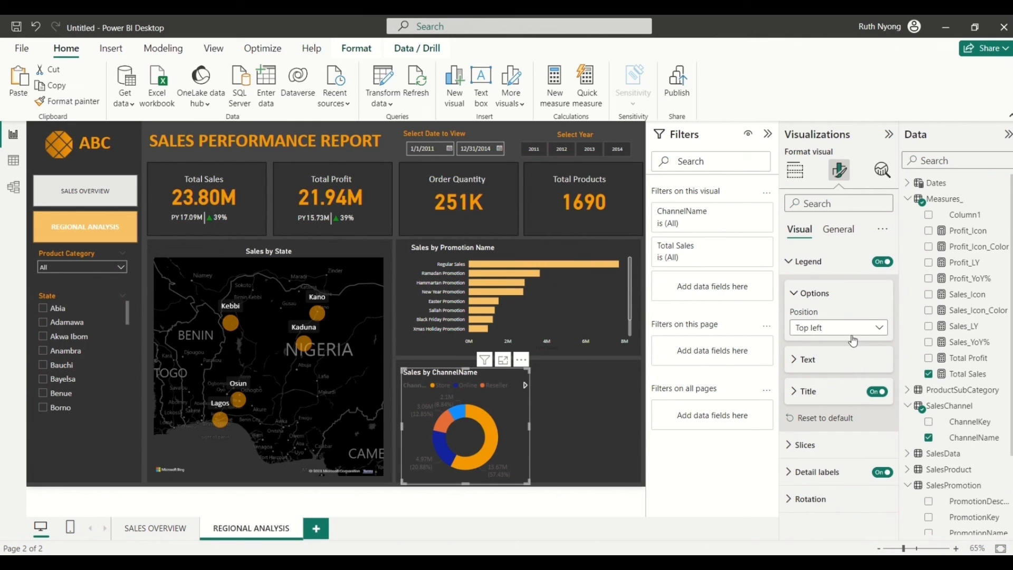
{"action": "left_click", "coordinate": [877, 393]}
Step: Set the donut chart's legend text color to light gray
{"action": "left_click", "coordinate": [797, 363]}
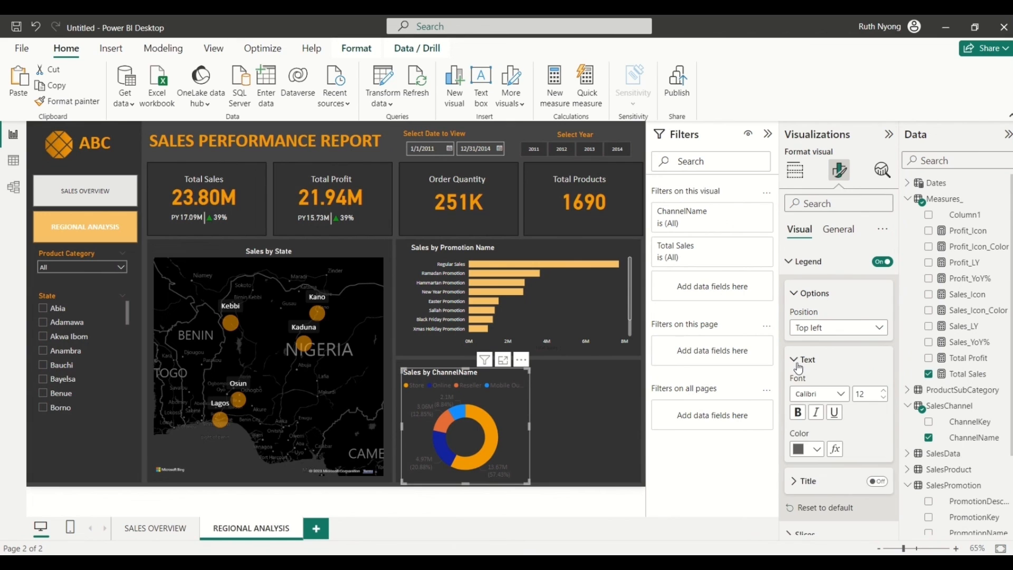
{"action": "left_click", "coordinate": [817, 449]}
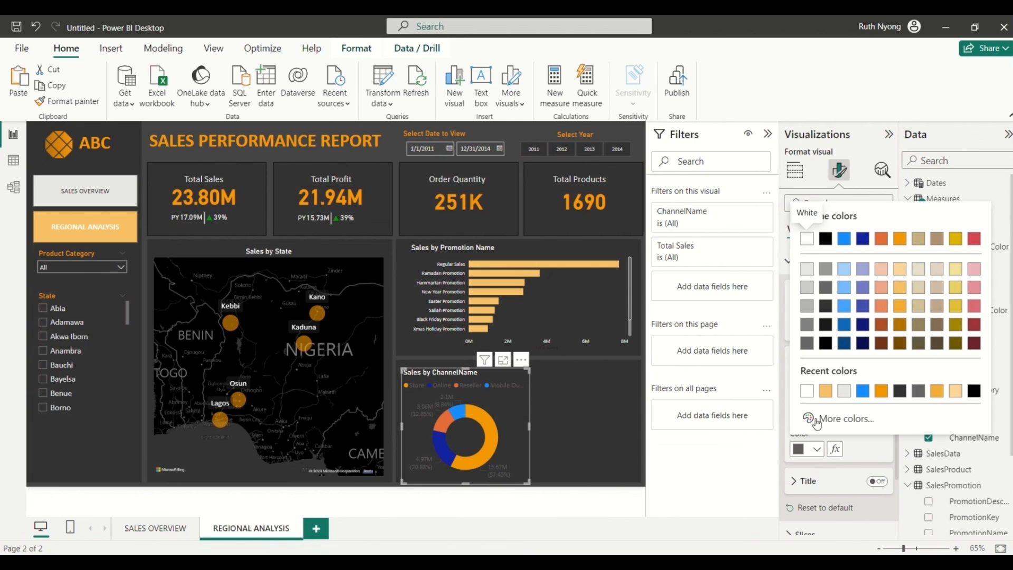
{"action": "left_click", "coordinate": [844, 391]}
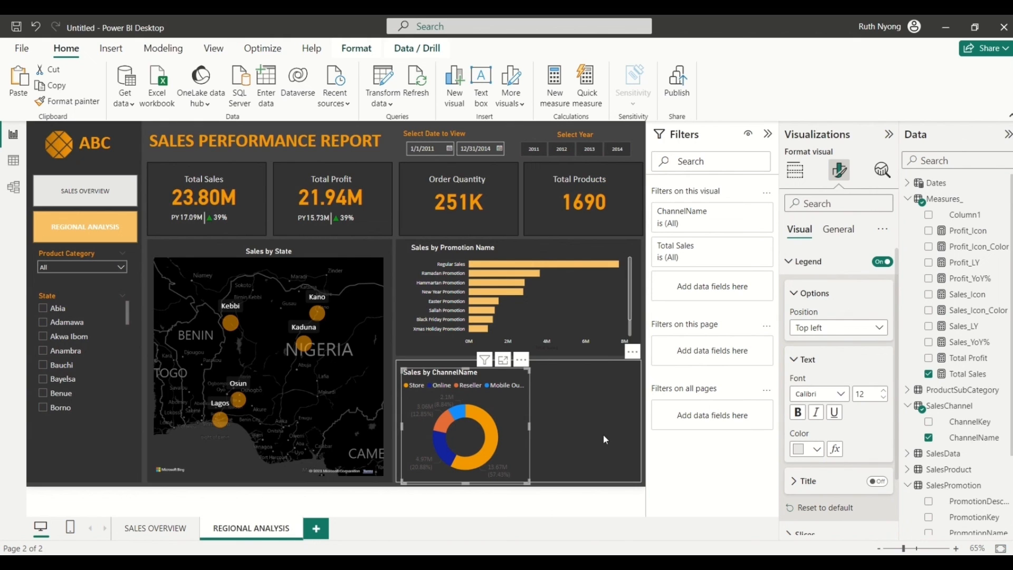
Step: Set the donut chart's detail label contents to Data value
{"action": "left_click", "coordinate": [794, 264]}
{"action": "left_click", "coordinate": [795, 317]}
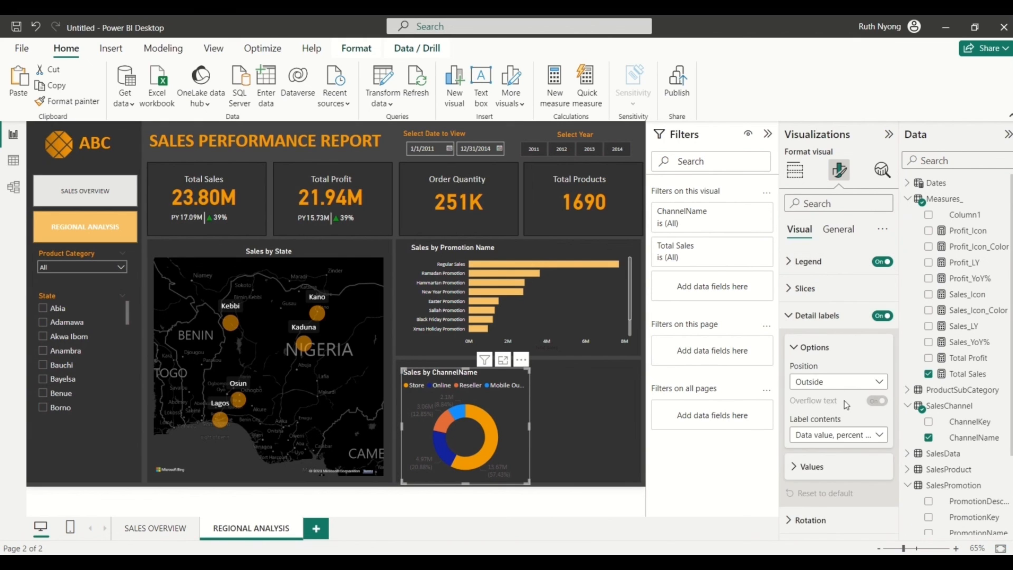
{"action": "left_click", "coordinate": [879, 436]}
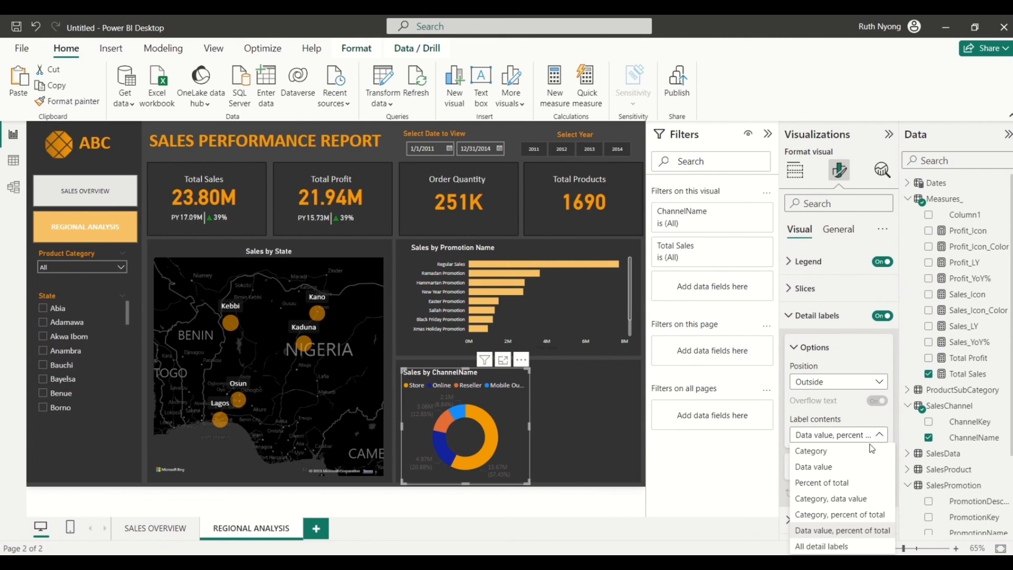
{"action": "left_click", "coordinate": [824, 468]}
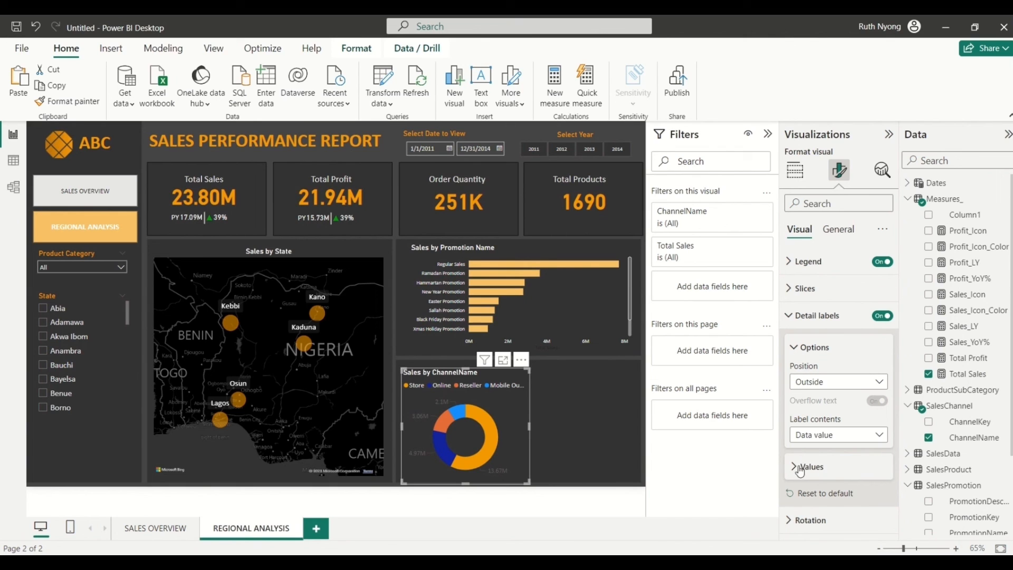
Step: Set the color of the donut chart's detail label values to light gray
{"action": "left_click", "coordinate": [800, 468]}
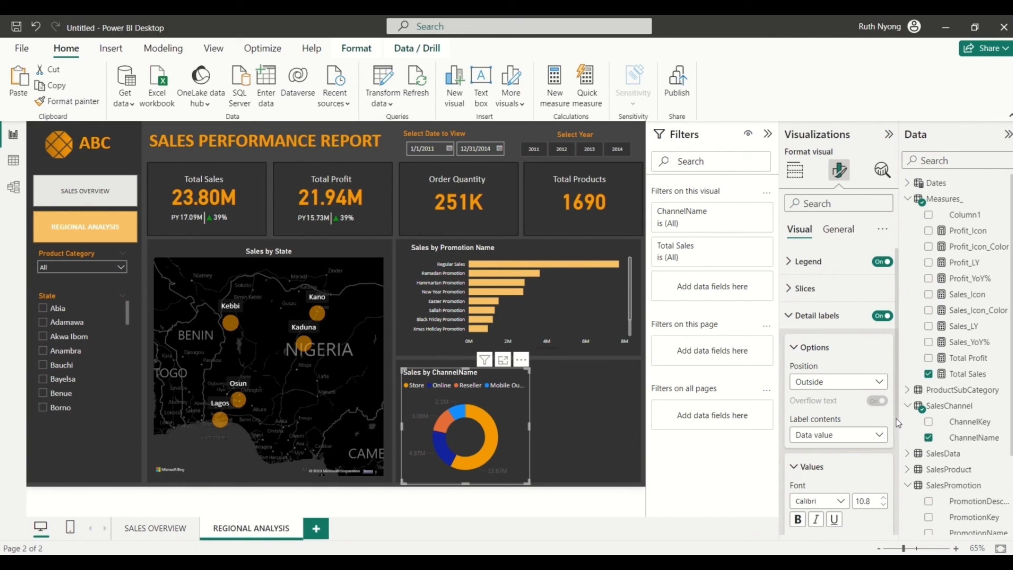
{"action": "scroll", "coordinate": [844, 448], "scroll_direction": "down", "scroll_amount": 3}
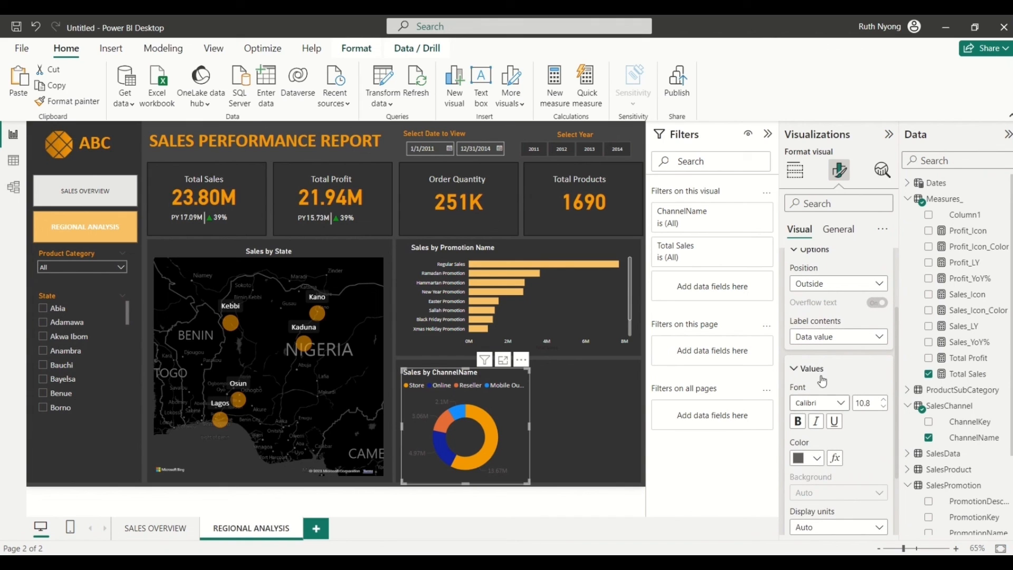
{"action": "left_click", "coordinate": [817, 458]}
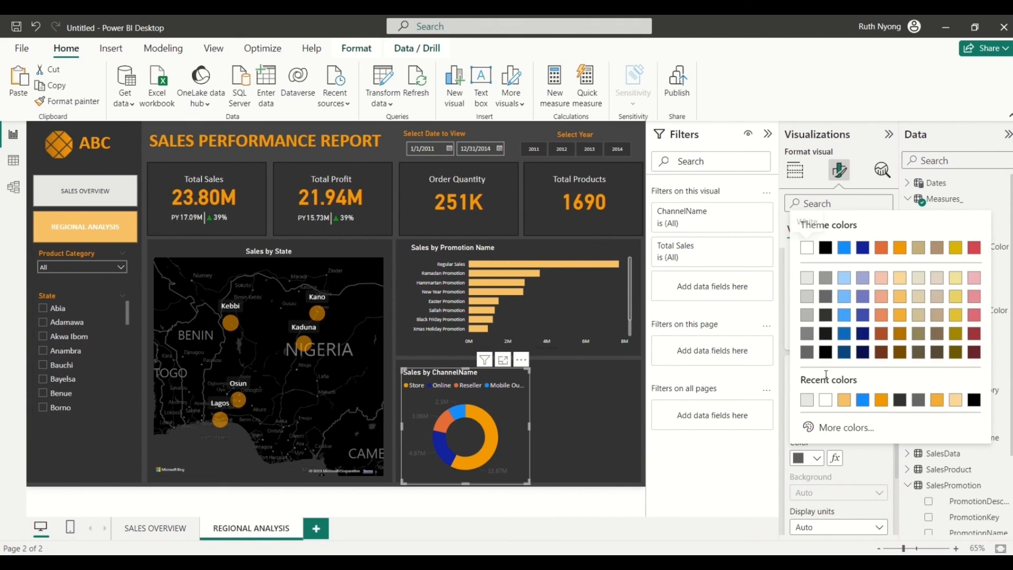
{"action": "left_click", "coordinate": [806, 401]}
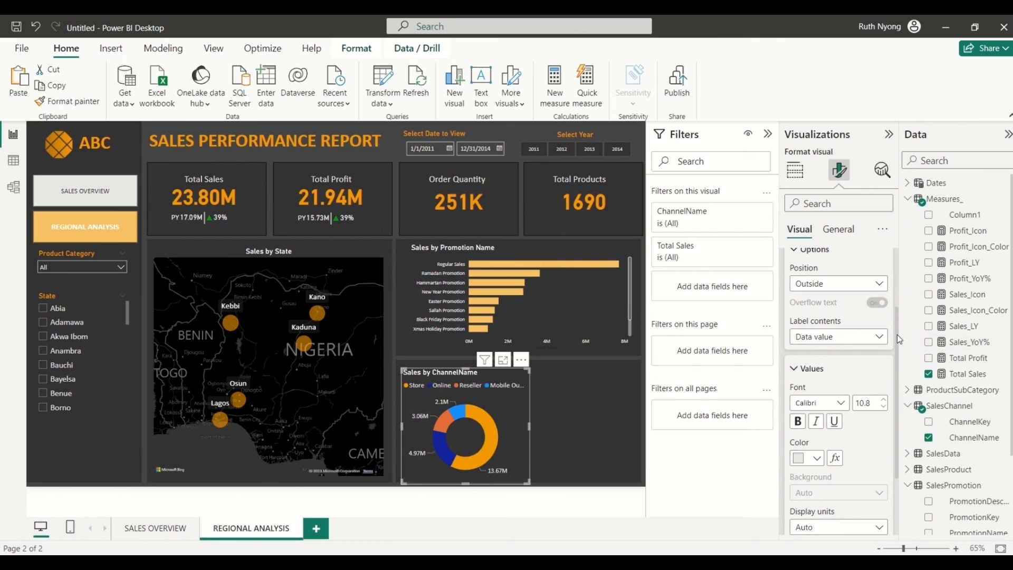
Step: Set the Online slice of the channel donut chart to a lighter orange tint
{"action": "left_click_drag", "start_coordinate": [895, 336], "coordinate": [894, 338]}
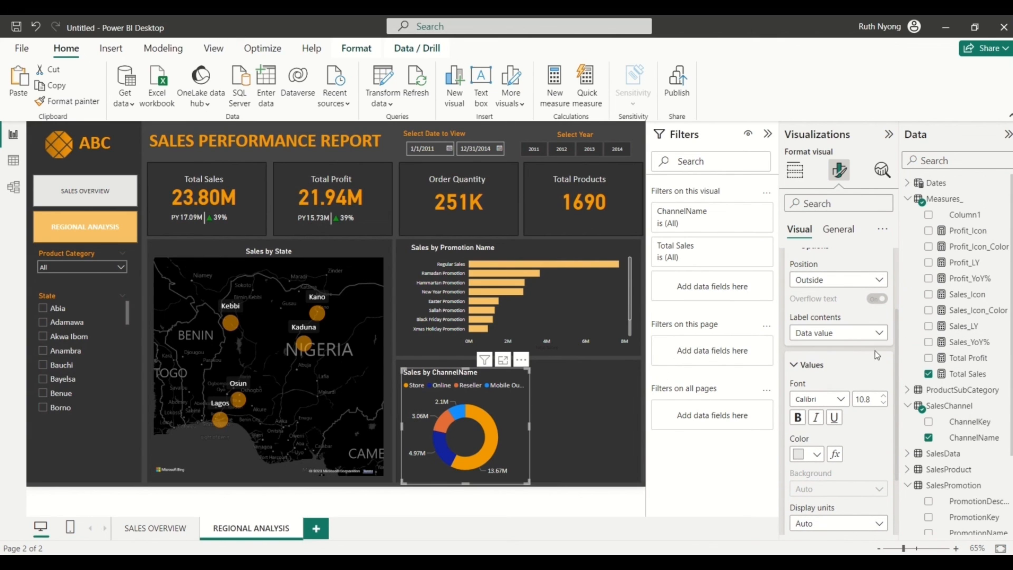
{"action": "left_click_drag", "start_coordinate": [896, 349], "coordinate": [894, 279]}
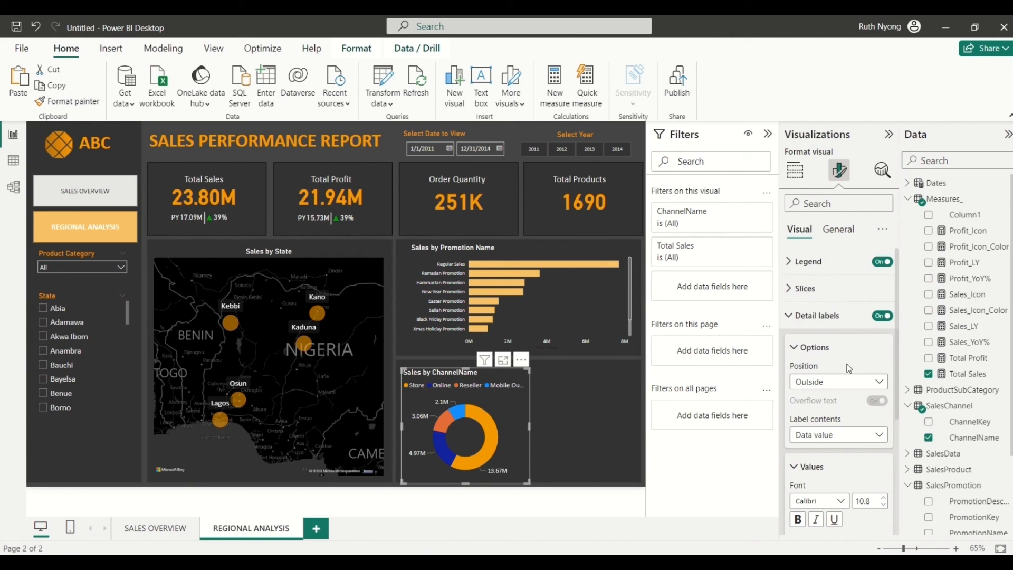
{"action": "left_click", "coordinate": [790, 291]}
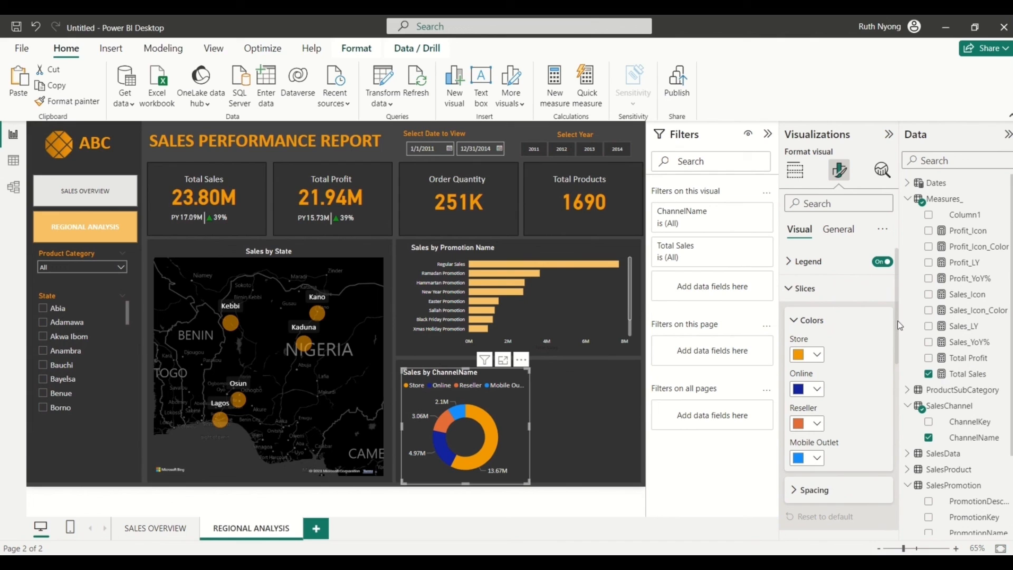
{"action": "left_click_drag", "start_coordinate": [895, 324], "coordinate": [891, 359]}
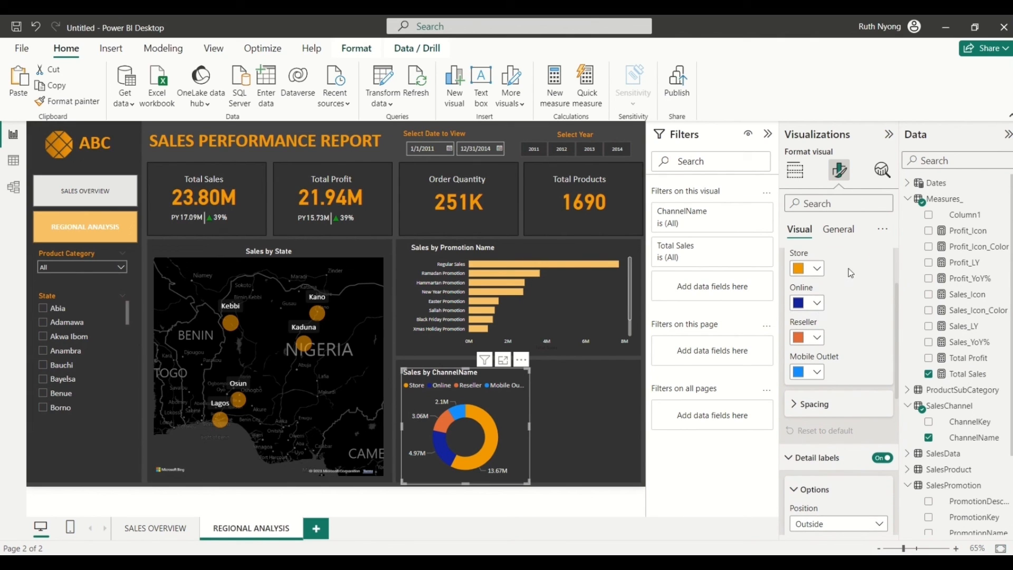
{"action": "left_click", "coordinate": [817, 306]}
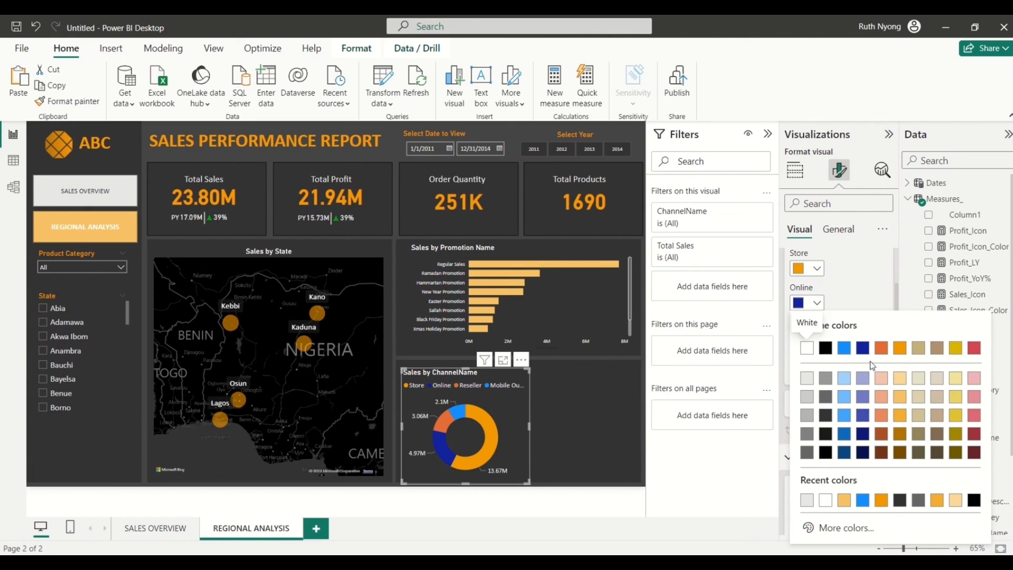
{"action": "left_click", "coordinate": [900, 397]}
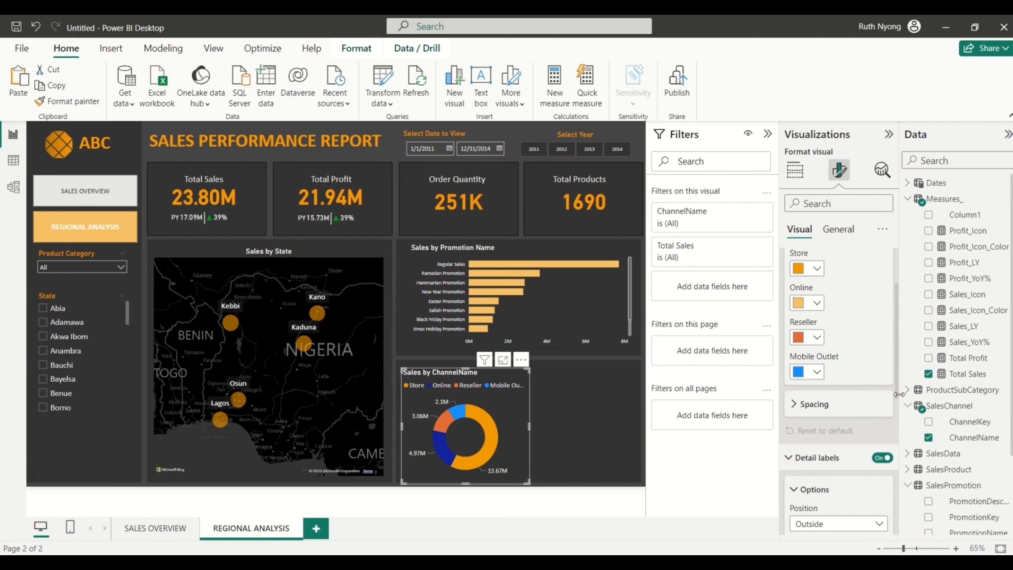
Step: Set the donut chart's Reseller slice to a pale orange tint and its Mobile Outlet slice to a pale beige
{"action": "left_click", "coordinate": [817, 340]}
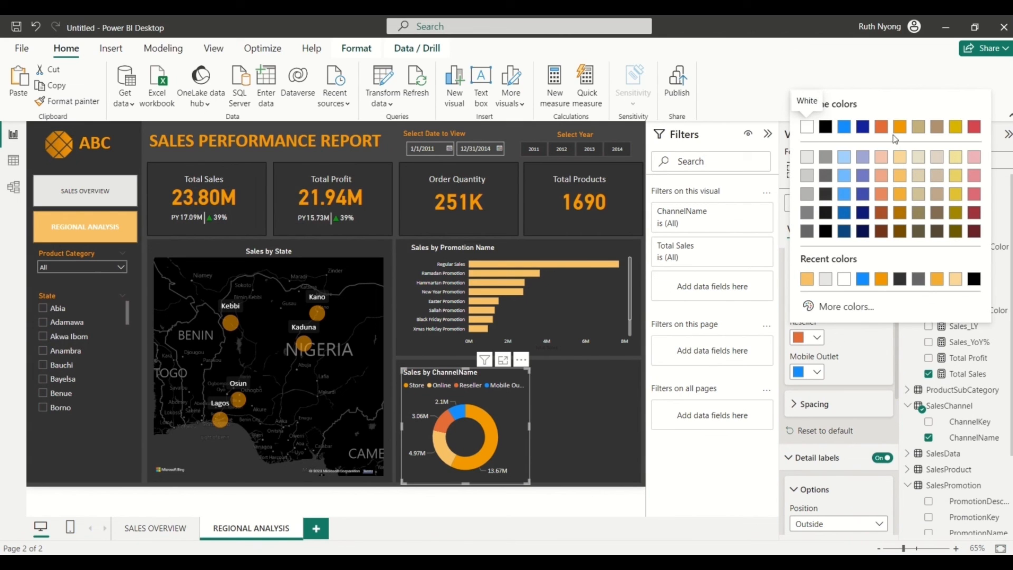
{"action": "left_click", "coordinate": [899, 157]}
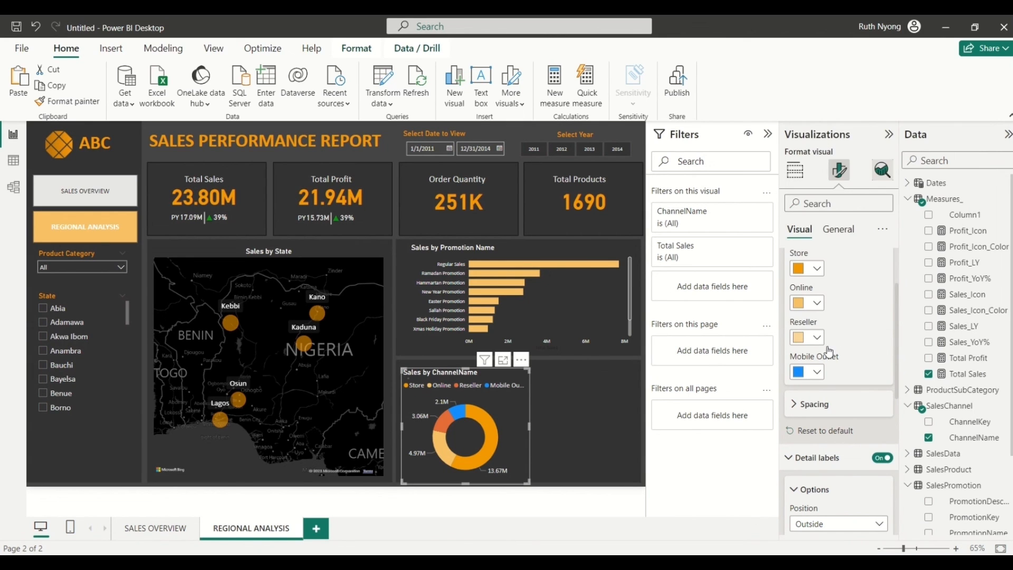
{"action": "left_click", "coordinate": [817, 373]}
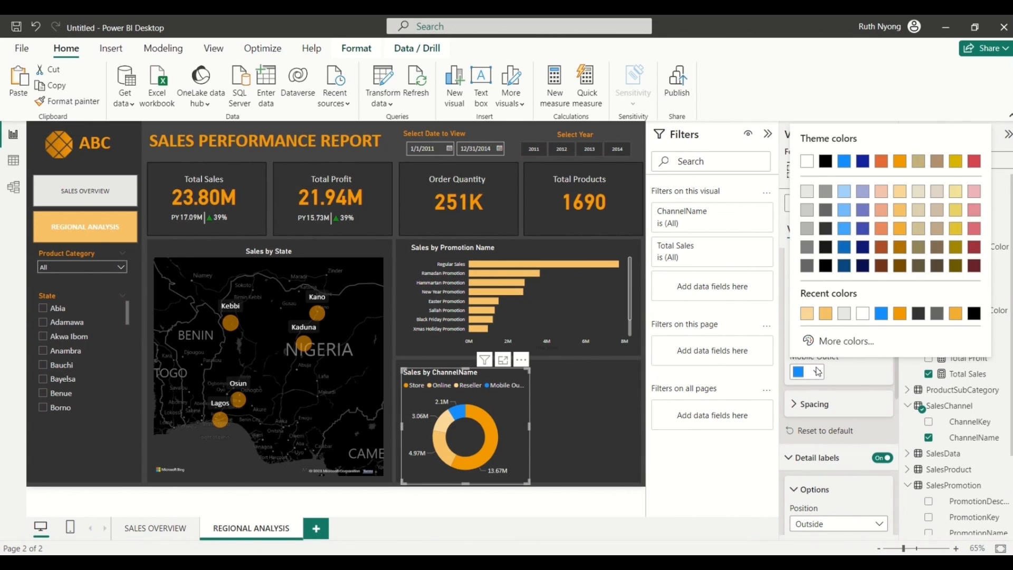
{"action": "left_click", "coordinate": [918, 194]}
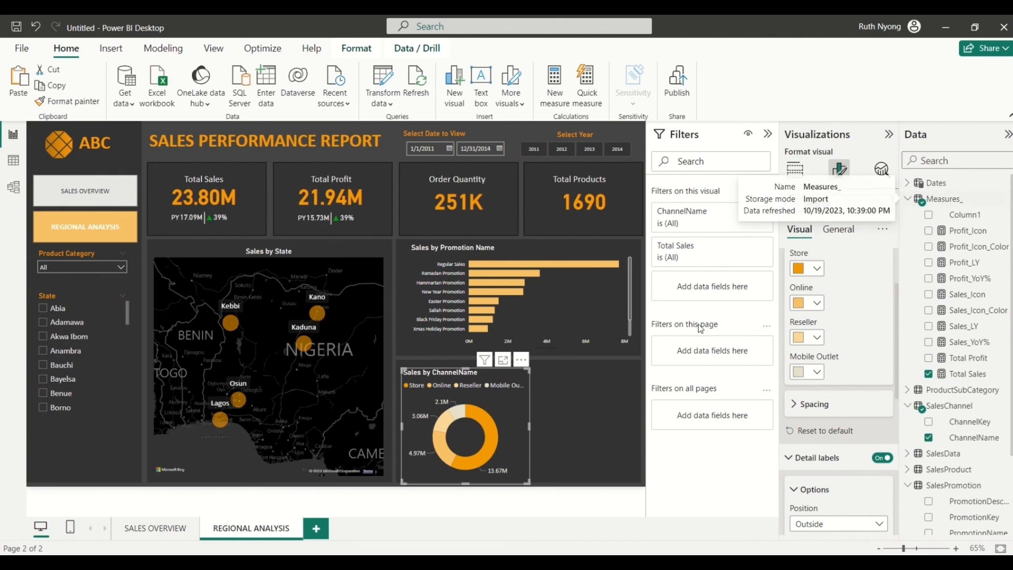
Step: Shift the channel donut chart slightly upward and paste a copy of it into the empty space on its right
{"action": "left_click_drag", "start_coordinate": [517, 404], "coordinate": [517, 401]}
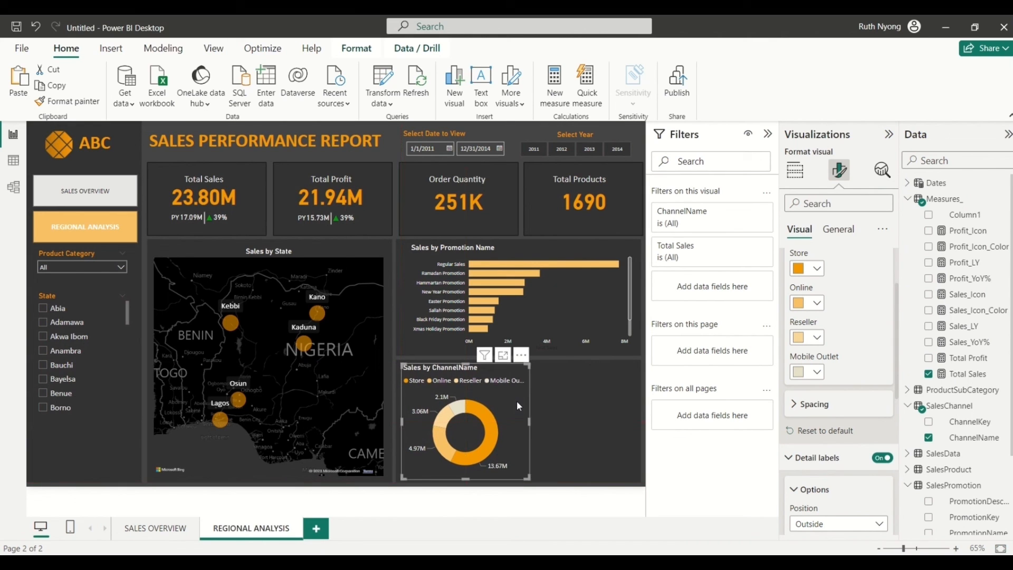
{"action": "key", "text": "ctrl+v"}
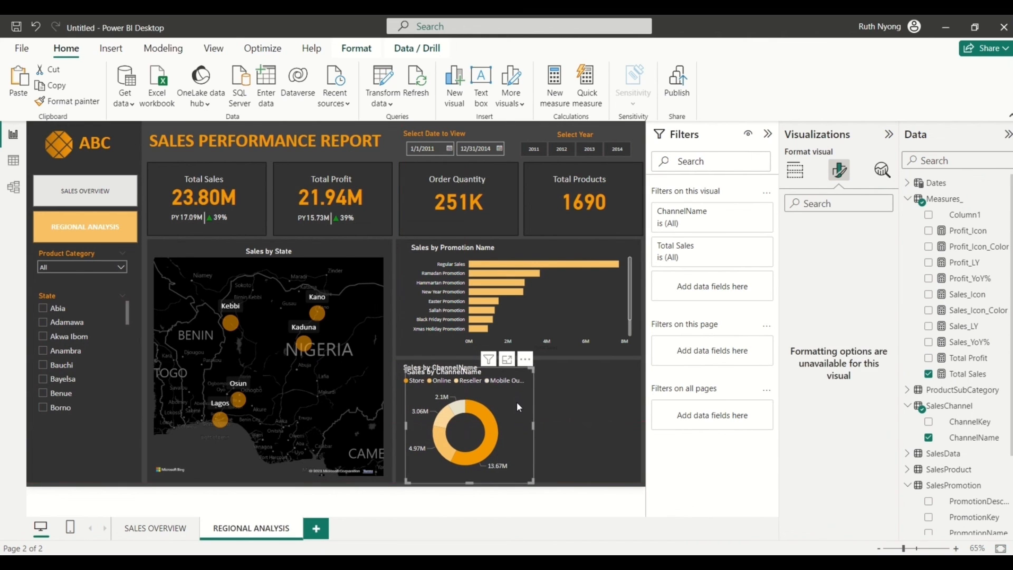
{"action": "left_click_drag", "start_coordinate": [517, 401], "coordinate": [626, 397]}
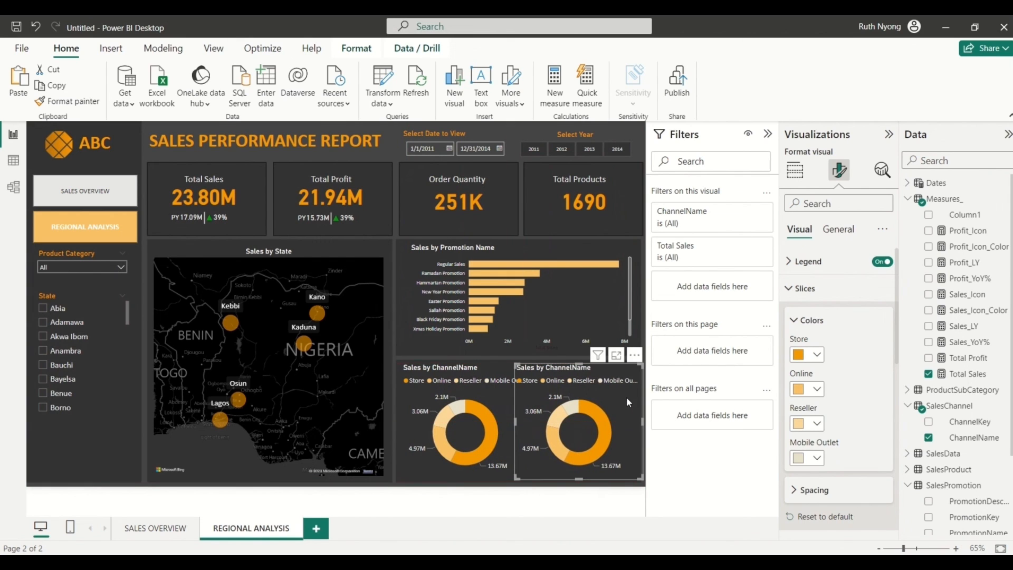
Step: Narrow both channel donut charts so they fit side by side below the promotion bar chart without overlapping
{"action": "left_click", "coordinate": [503, 413]}
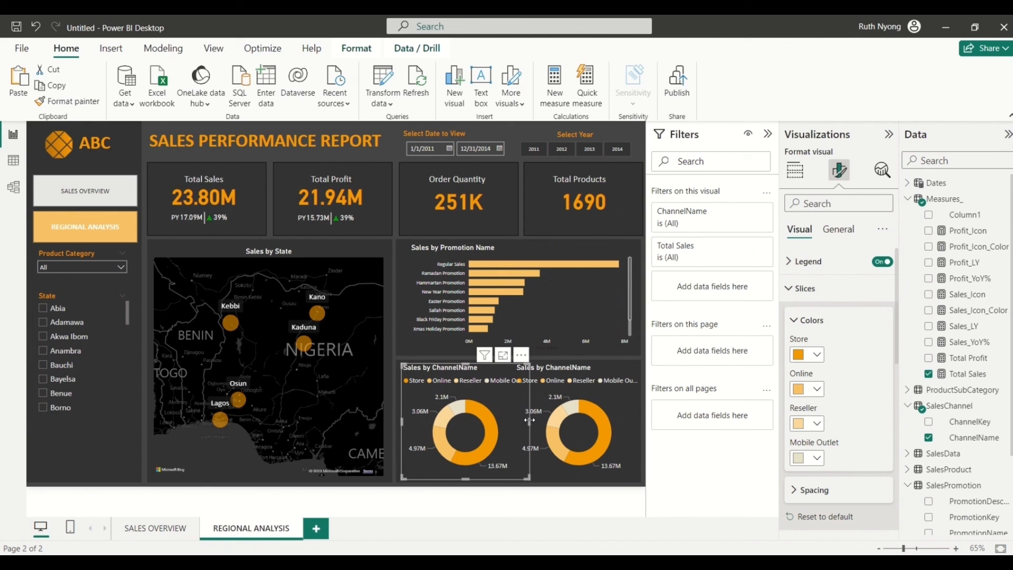
{"action": "left_click_drag", "start_coordinate": [527, 418], "coordinate": [516, 417]}
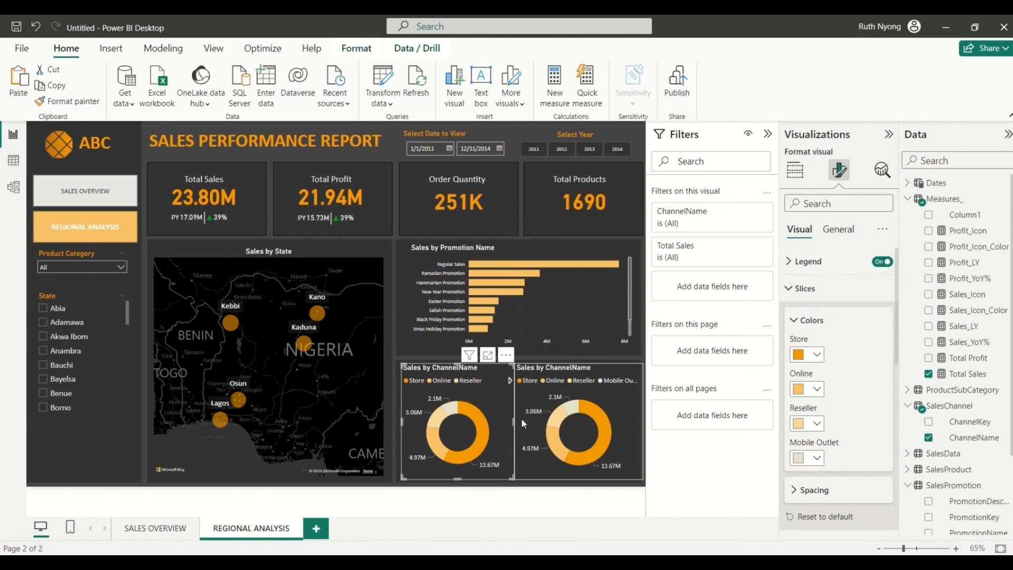
{"action": "left_click", "coordinate": [522, 416]}
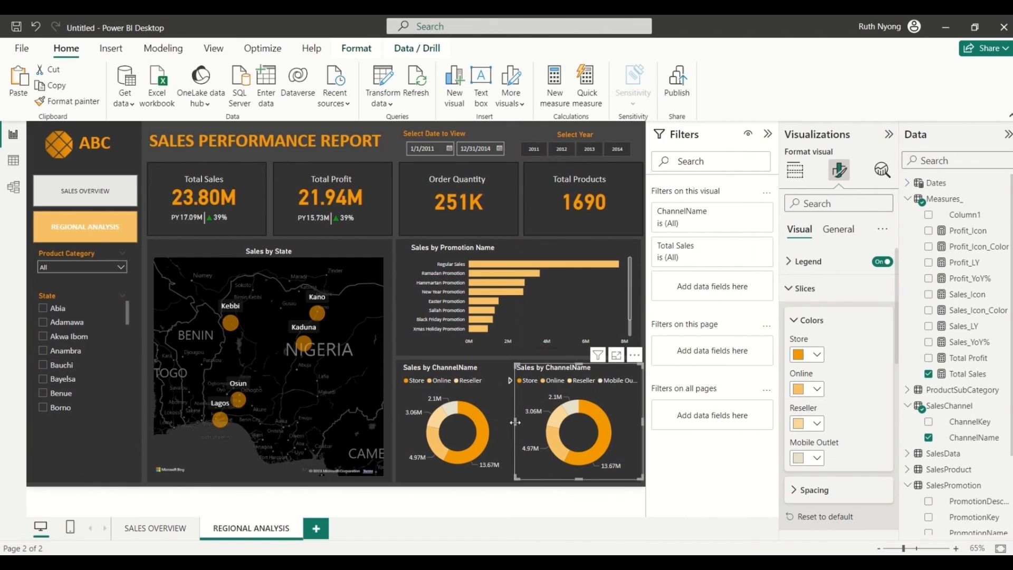
{"action": "left_click_drag", "start_coordinate": [514, 422], "coordinate": [523, 420]}
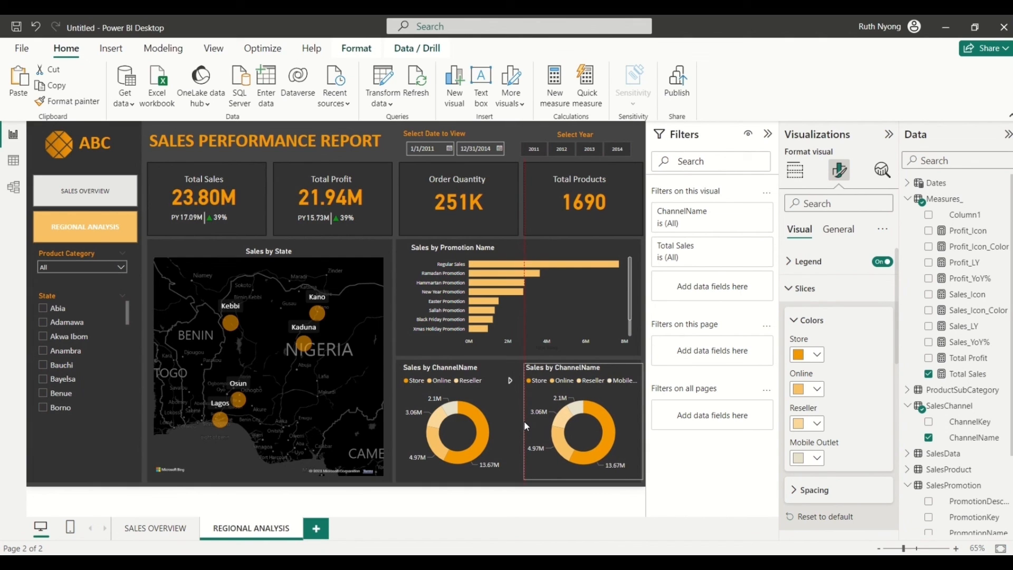
{"action": "left_click", "coordinate": [503, 420]}
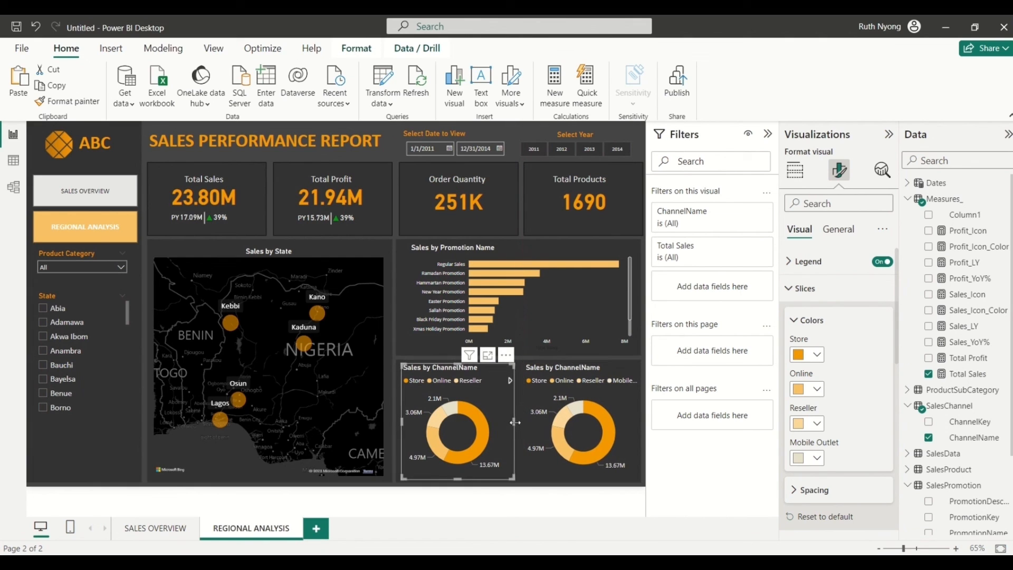
{"action": "left_click_drag", "start_coordinate": [517, 421], "coordinate": [520, 421]}
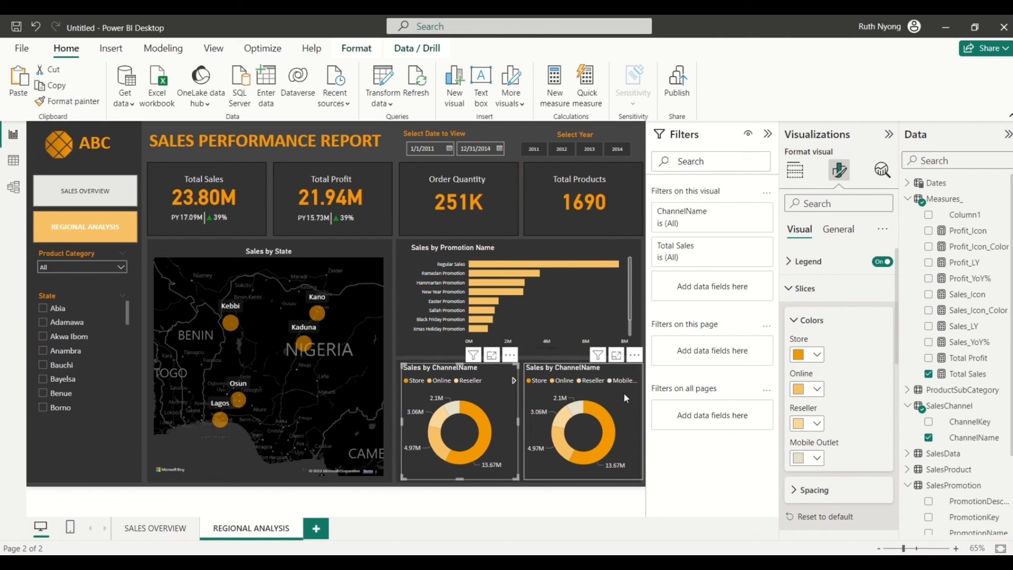
Step: Replace Total Sales with Total Profit in the right-hand donut chart, undoing the field removal made on the left-hand one
{"action": "left_click", "coordinate": [929, 374]}
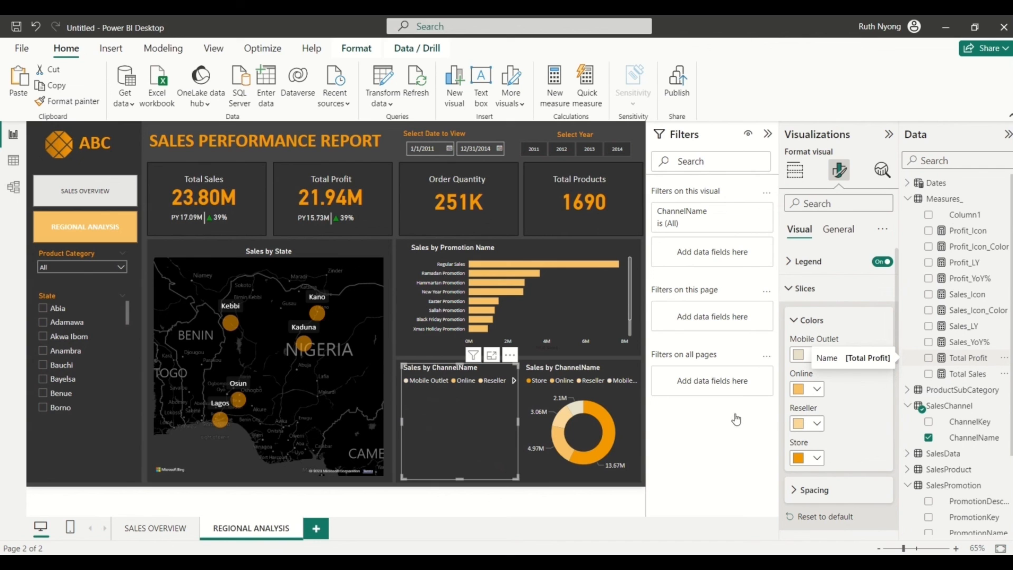
{"action": "key", "text": "ctrl+z"}
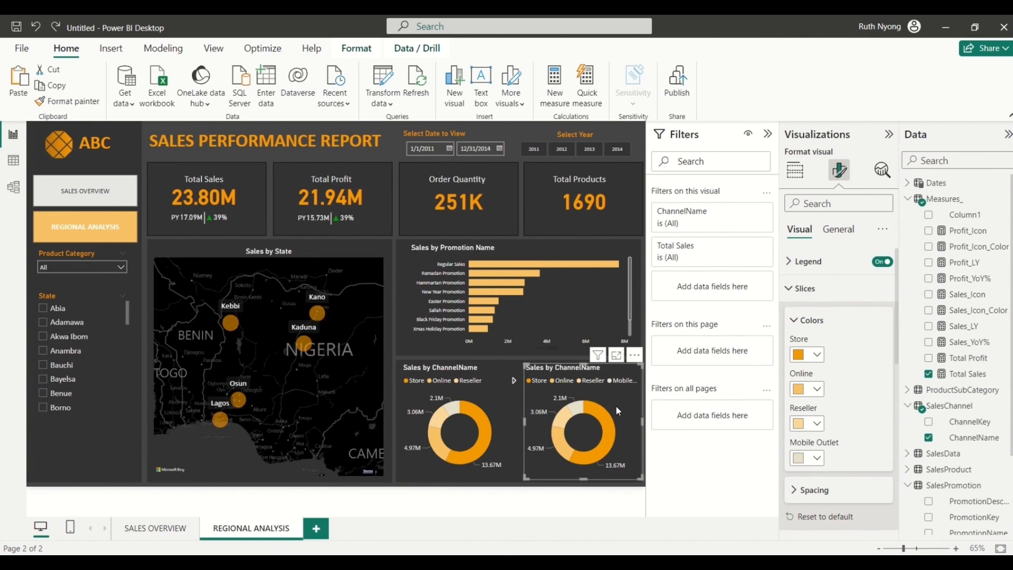
{"action": "left_click", "coordinate": [929, 373]}
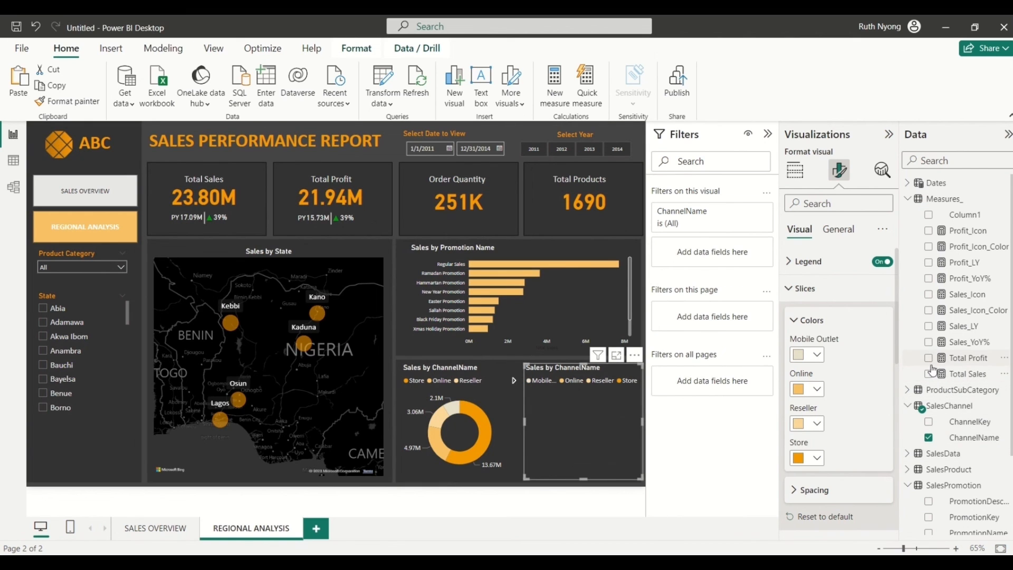
{"action": "left_click", "coordinate": [929, 358]}
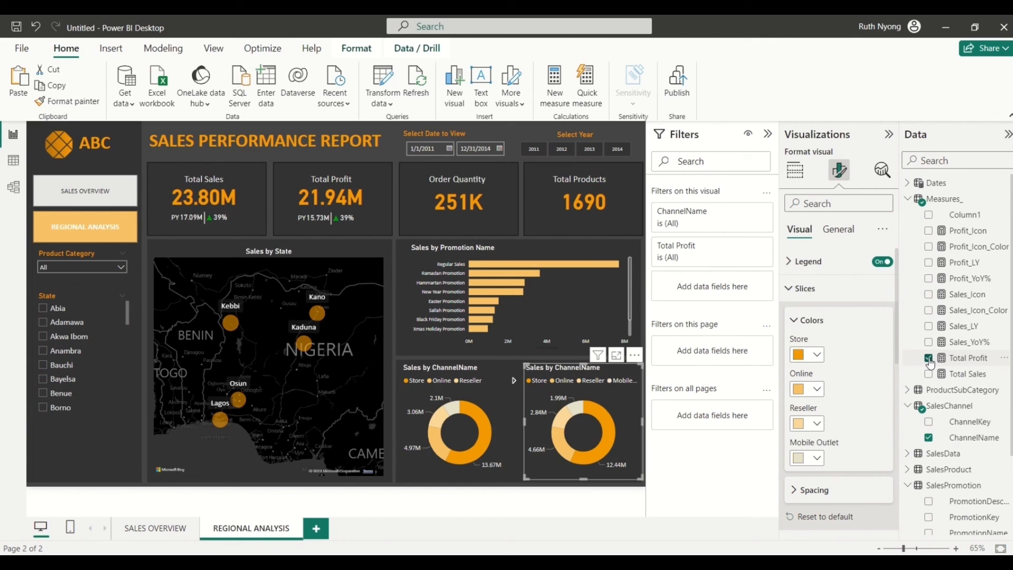
Step: Change the title of the right-hand donut chart to "Profit by ChannelName"
{"action": "left_click", "coordinate": [837, 230]}
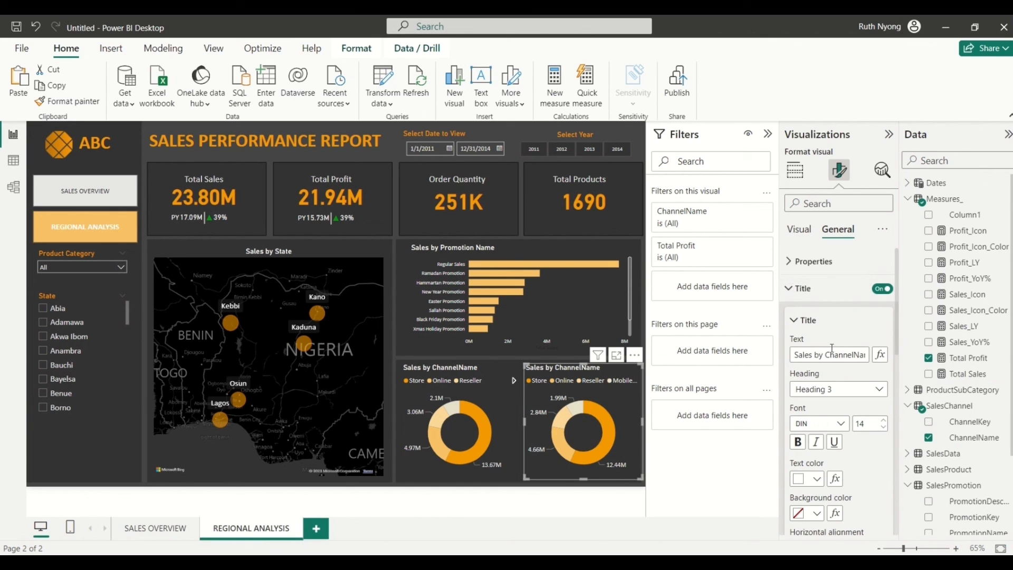
{"action": "left_click", "coordinate": [813, 355]}
{"action": "key", "text": "BackSpace"}
{"action": "key", "text": "BackSpace"}
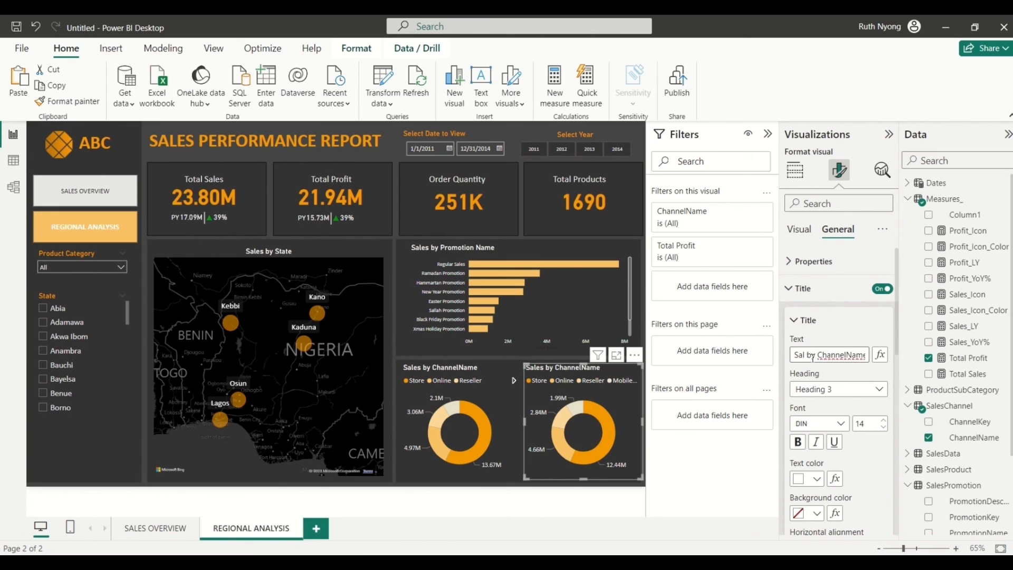
{"action": "key", "text": "BackSpace"}
{"action": "key", "text": "BackSpace"}
{"action": "key", "text": "BackSpace"}
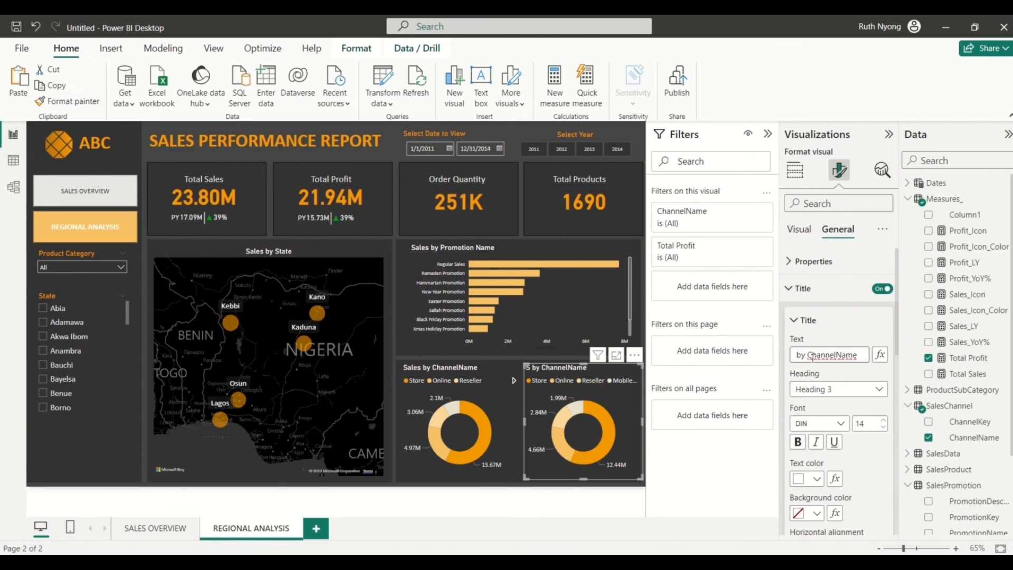
{"action": "type", "text": "Profit"}
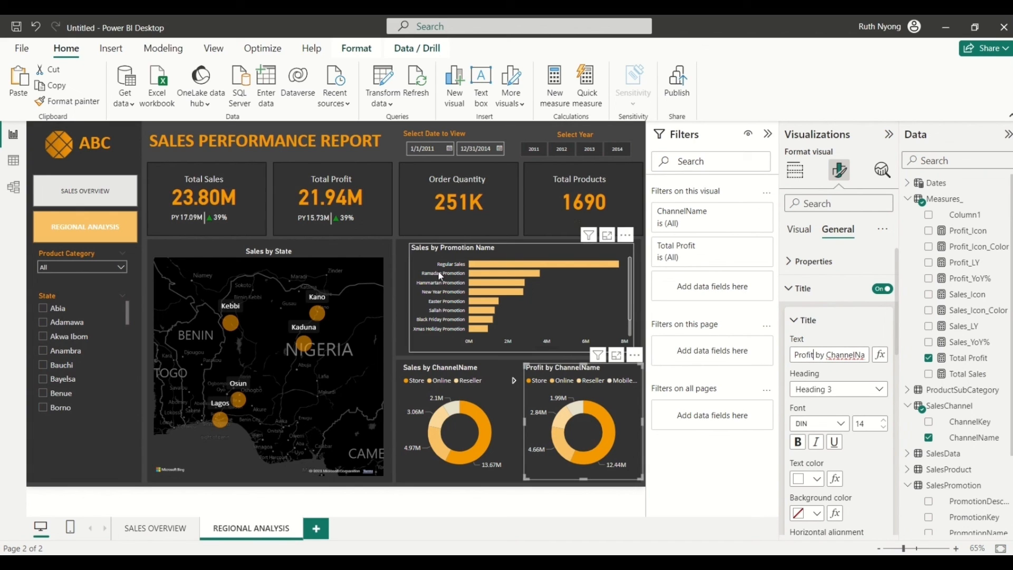
{"action": "left_click", "coordinate": [157, 159]}
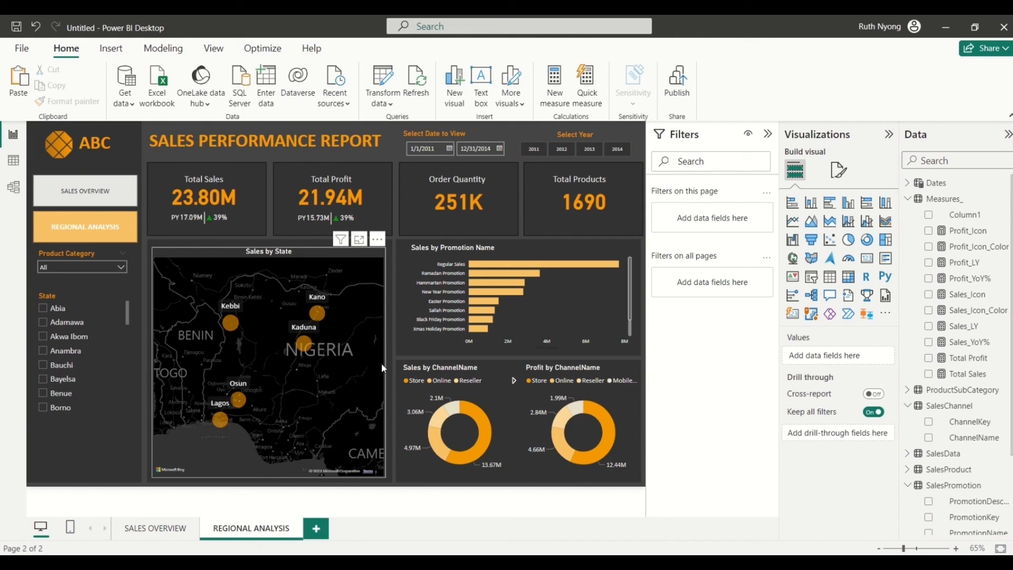
Step: Go to the SALES OVERVIEW page through the report's own page navigation and check how its background shape and title react to selection
{"action": "left_click", "coordinate": [70, 196], "text": "ctrl"}
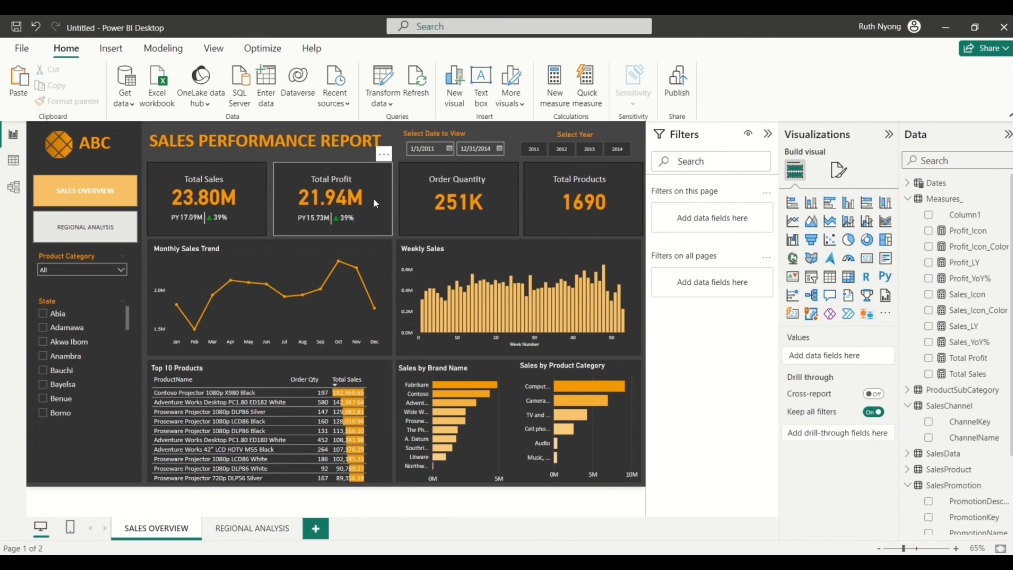
{"action": "left_click", "coordinate": [376, 174]}
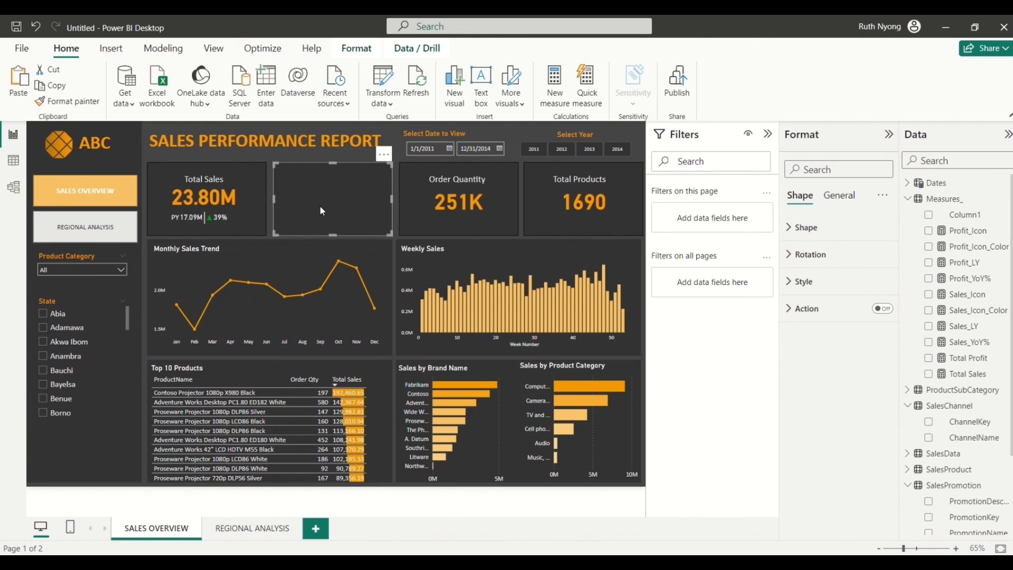
{"action": "left_click", "coordinate": [238, 156]}
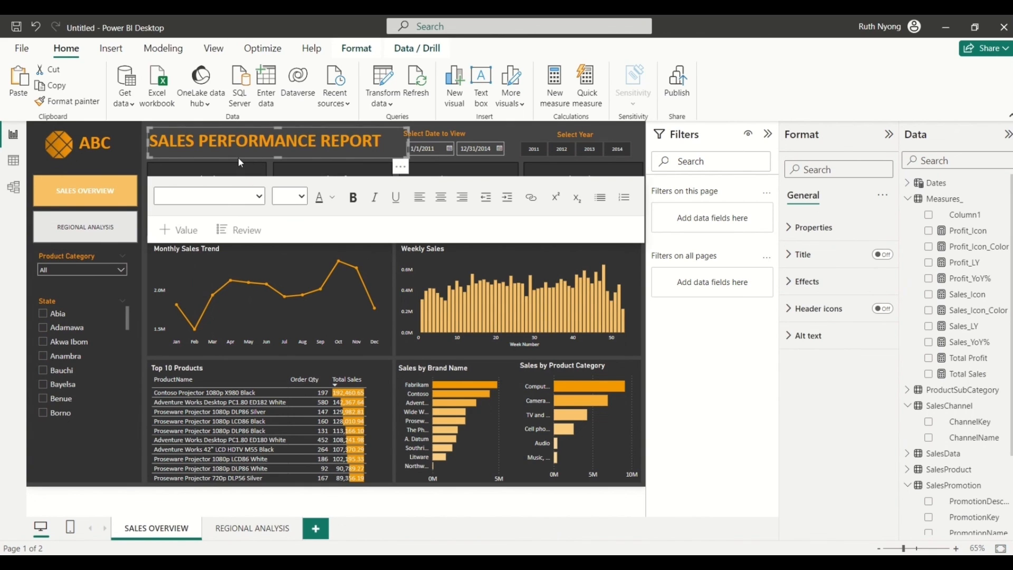
{"action": "left_click", "coordinate": [144, 255]}
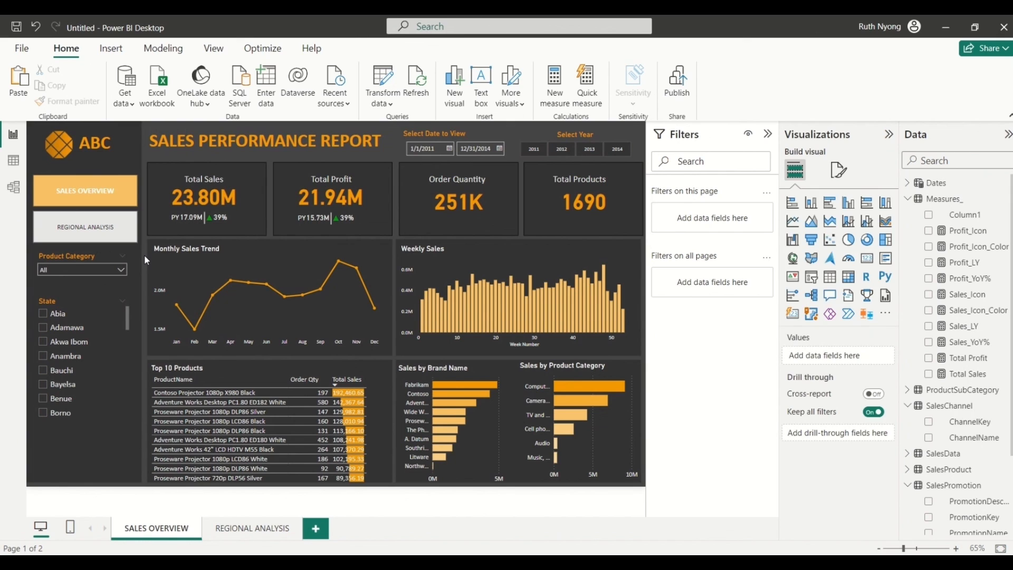
Step: Try out locking the report objects by selecting the background shape behind Monthly Sales Trend, and turn the lock off again
{"action": "left_click", "coordinate": [214, 48]}
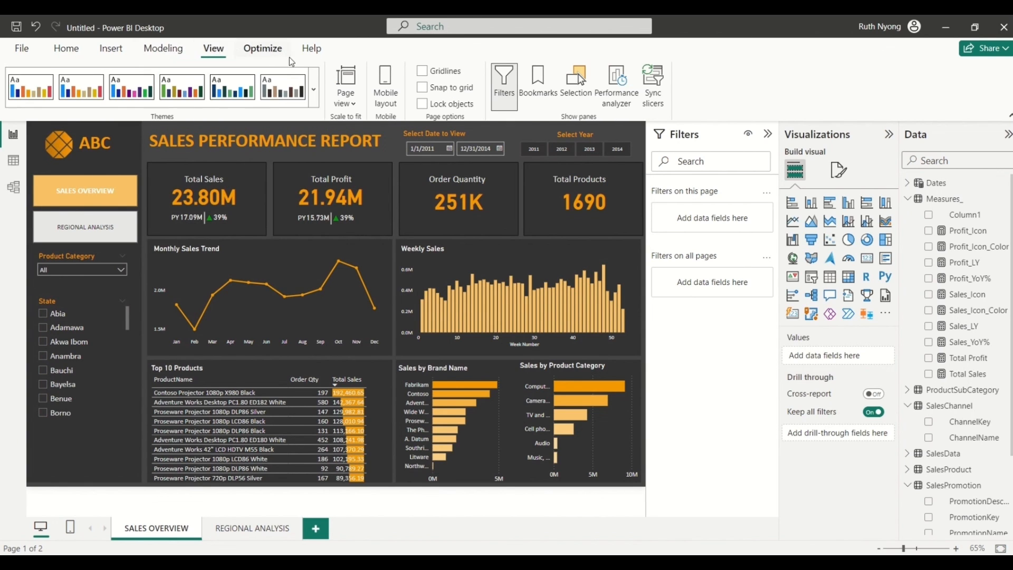
{"action": "left_click", "coordinate": [426, 109]}
{"action": "left_click", "coordinate": [383, 185]}
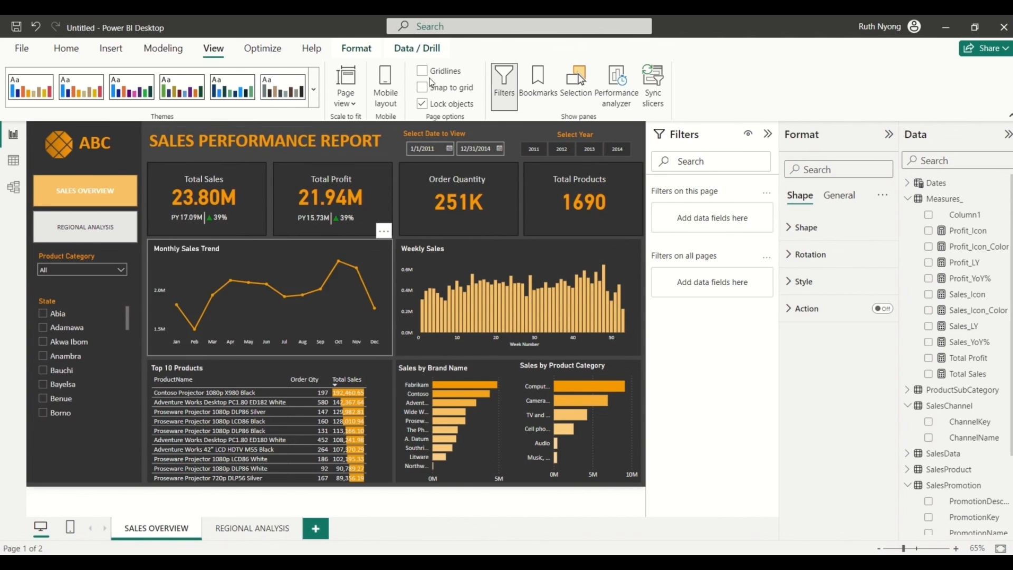
{"action": "left_click", "coordinate": [422, 104]}
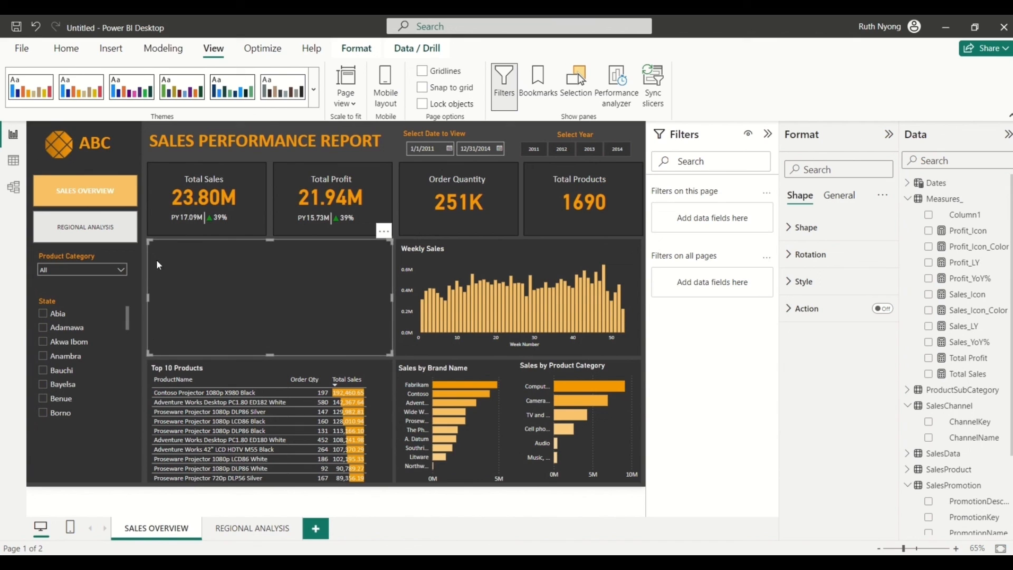
Step: Test the Select Year slicer by filtering the page to 2012, 2013, 2014, 2011 and again 2012, and clear the year selection
{"action": "left_click", "coordinate": [144, 268]}
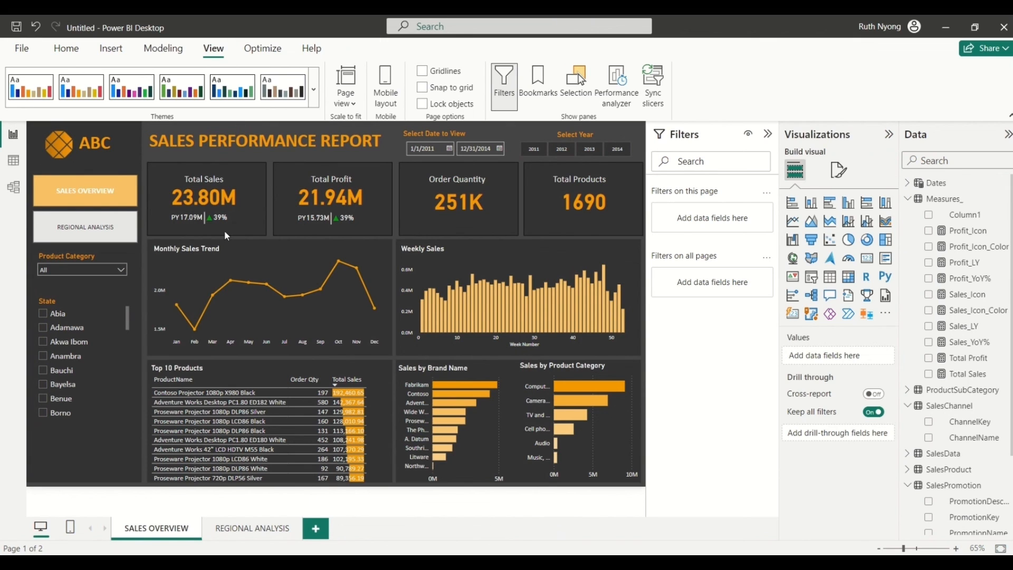
{"action": "left_click", "coordinate": [556, 151]}
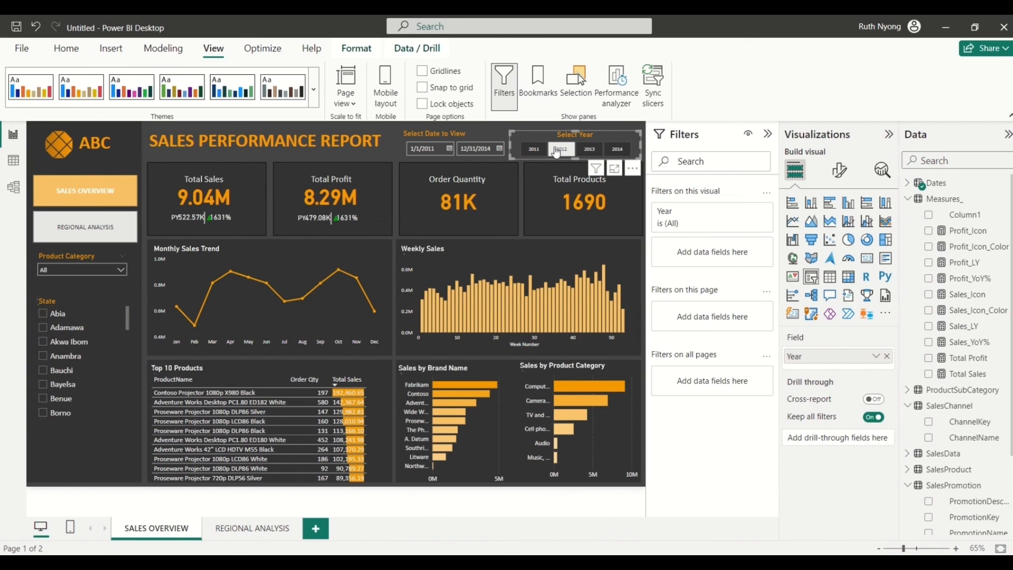
{"action": "left_click", "coordinate": [587, 154]}
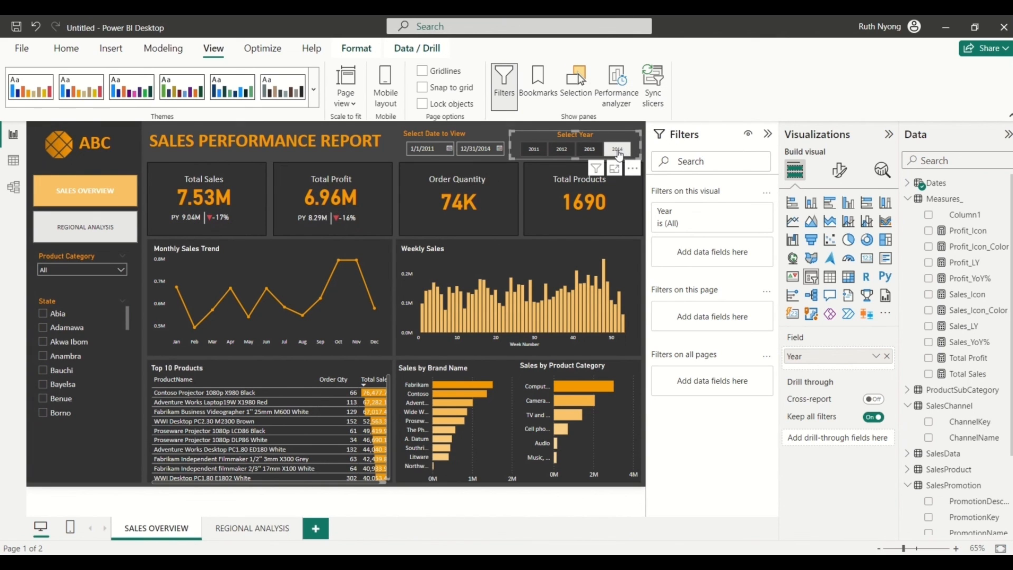
{"action": "left_click", "coordinate": [618, 151]}
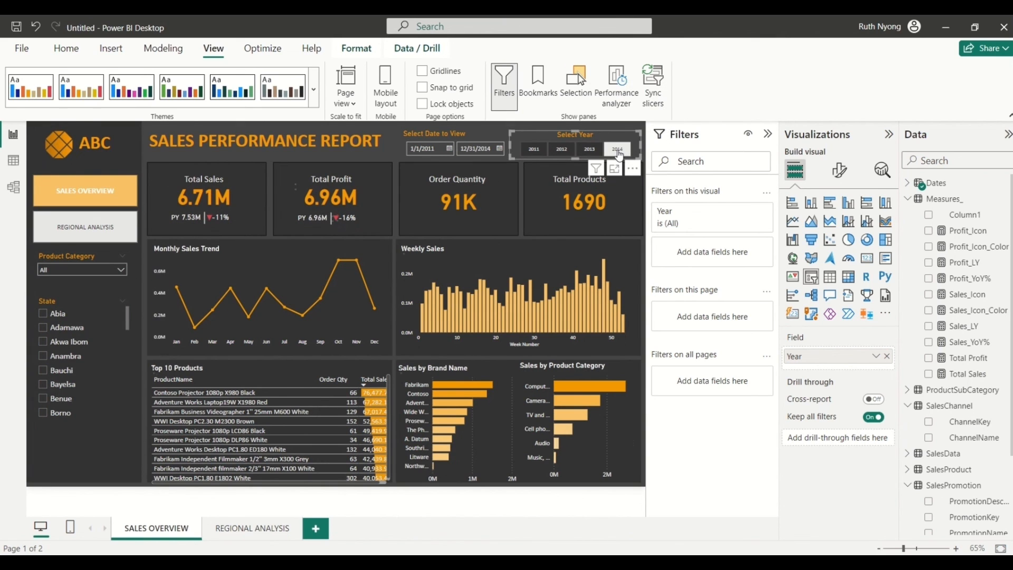
{"action": "left_click", "coordinate": [534, 153]}
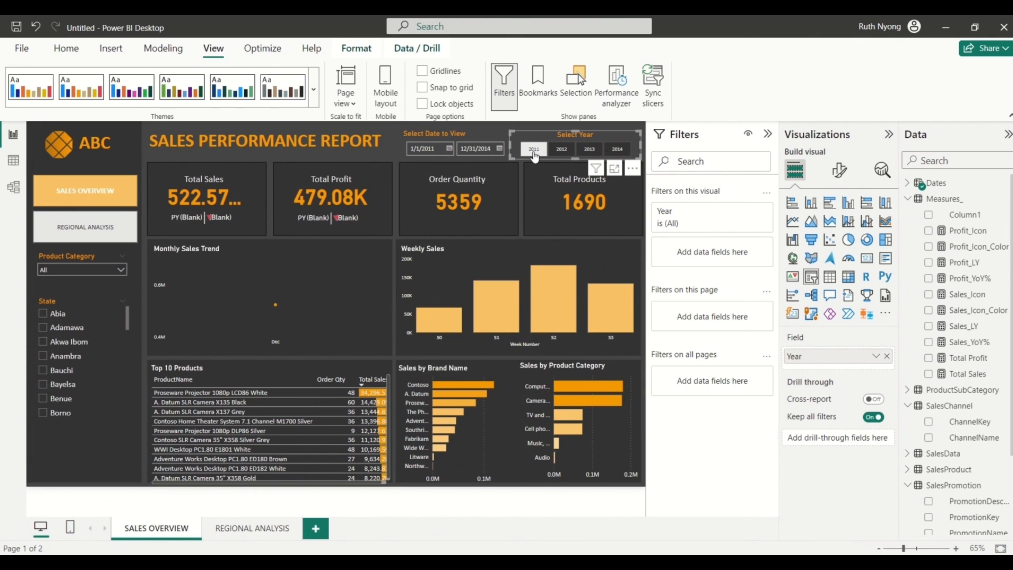
{"action": "left_click", "coordinate": [560, 154]}
{"action": "left_click", "coordinate": [561, 154]}
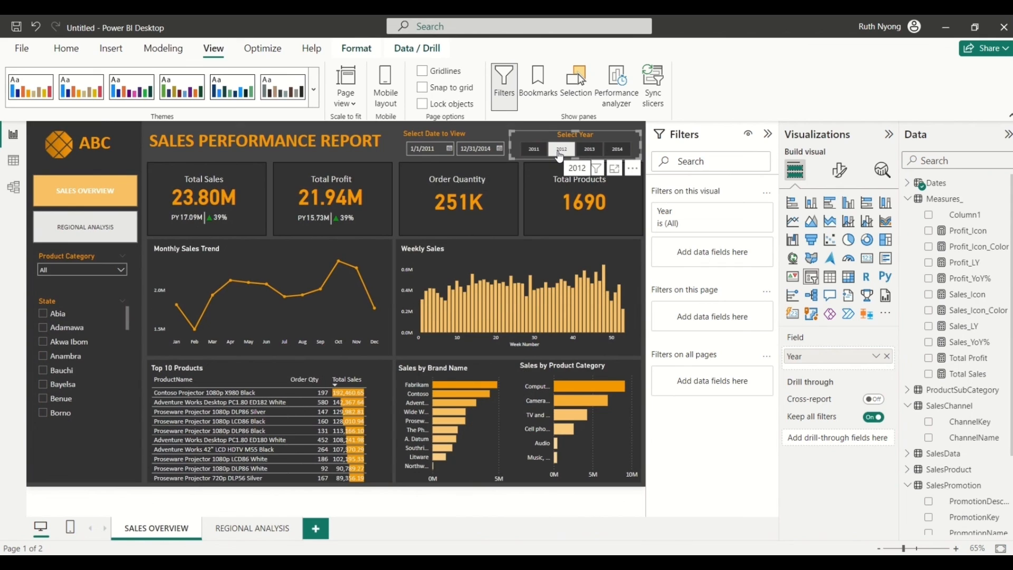
{"action": "left_click", "coordinate": [396, 171]}
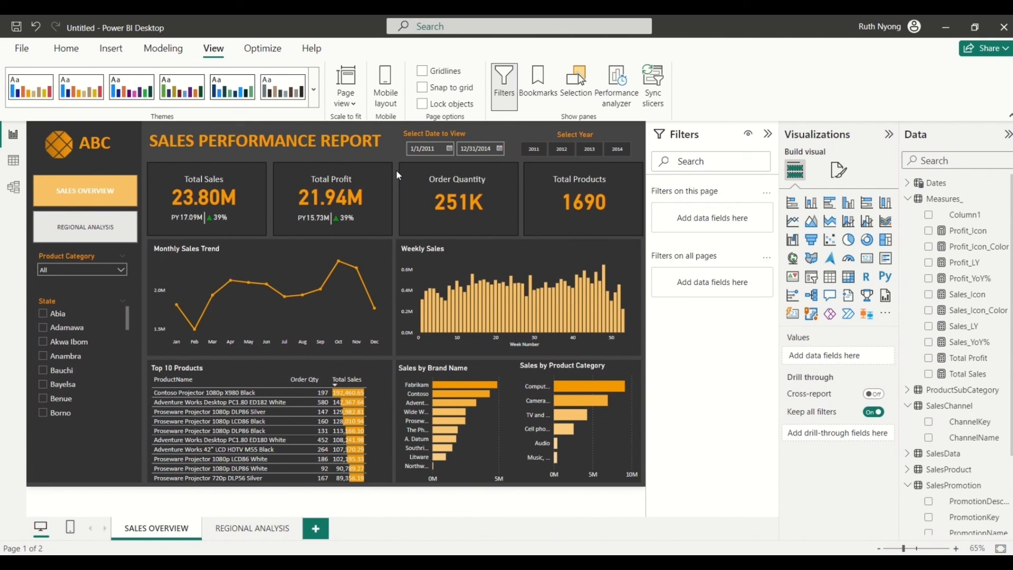